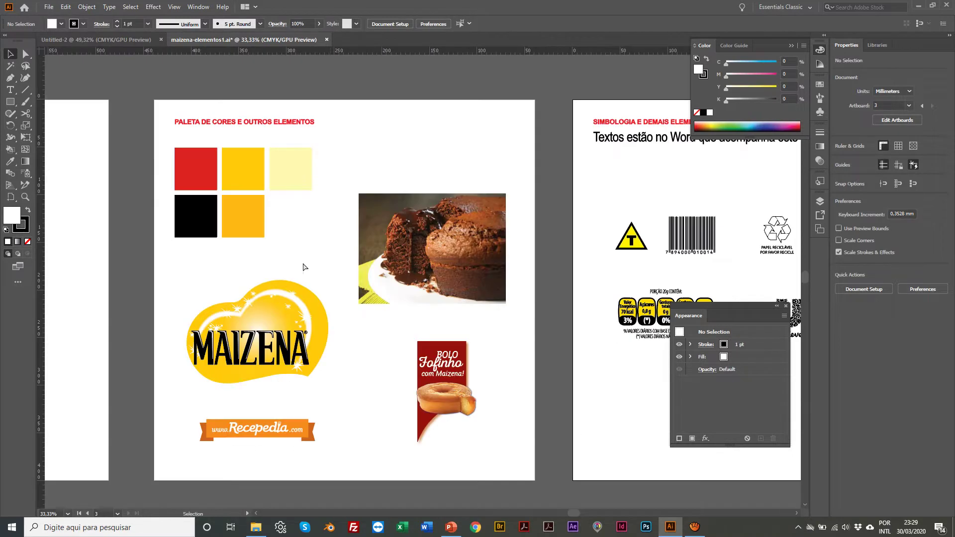
Examine the cake photo and the symbols artboard in the maizena-elementos1.ai document
{"action": "left_click", "coordinate": [431, 225]}
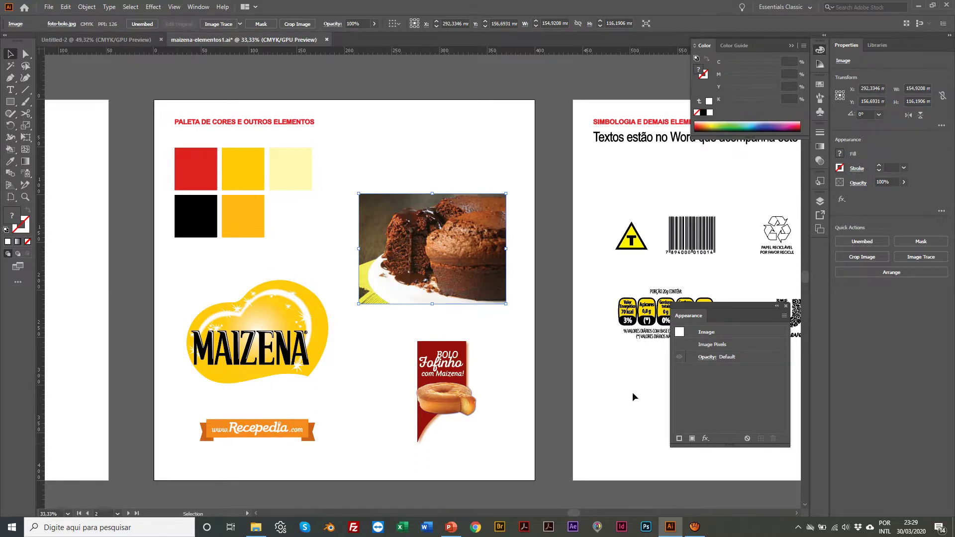
{"action": "key", "text": "space"}
{"action": "left_click_drag", "start_coordinate": [639, 397], "coordinate": [297, 359]}
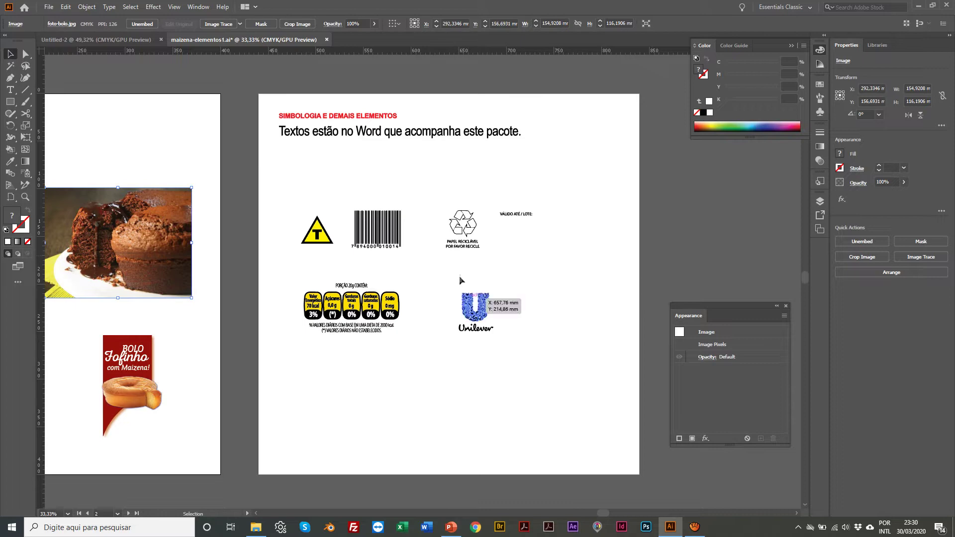
Switch to File Explorer, open RELAÇÃO DE TEXTOS.doc from the 1 - Pack Maizena folder in Word, and read through the packaging texts
{"action": "left_click", "coordinate": [256, 528]}
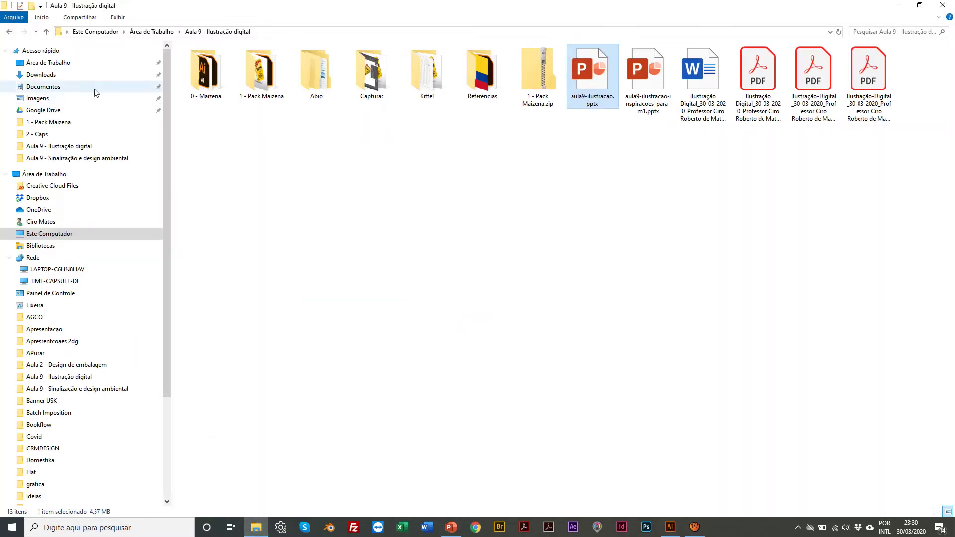
{"action": "double_click", "coordinate": [257, 79]}
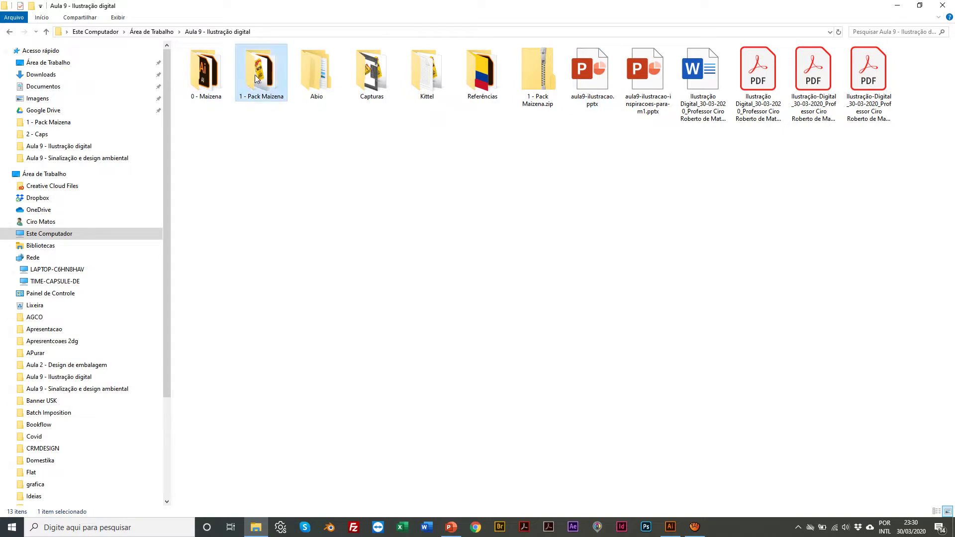
{"action": "left_click", "coordinate": [209, 98]}
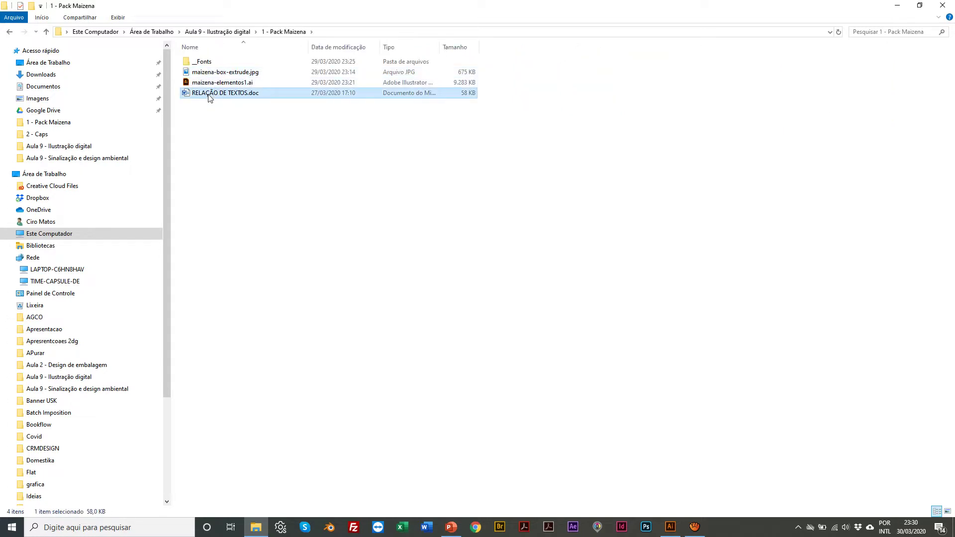
{"action": "double_click", "coordinate": [209, 97]}
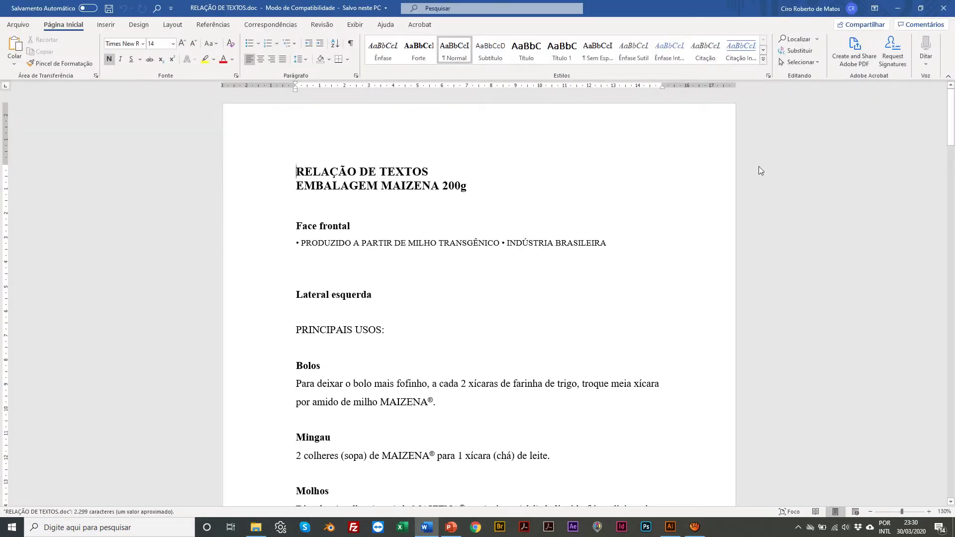
{"action": "left_click_drag", "start_coordinate": [953, 131], "coordinate": [953, 150]}
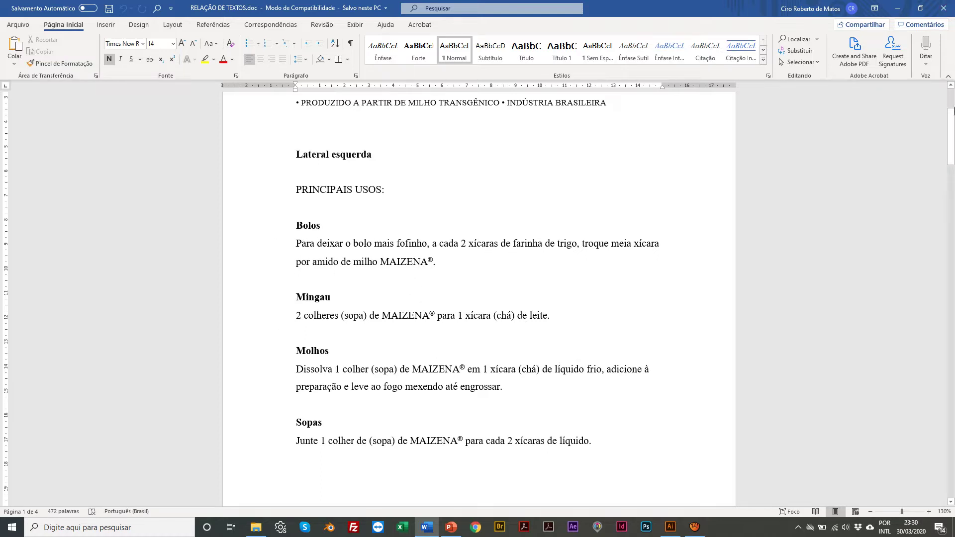
{"action": "left_click_drag", "start_coordinate": [952, 136], "coordinate": [953, 427]}
{"action": "scroll", "coordinate": [227, 478], "scroll_direction": "up", "scroll_amount": 14}
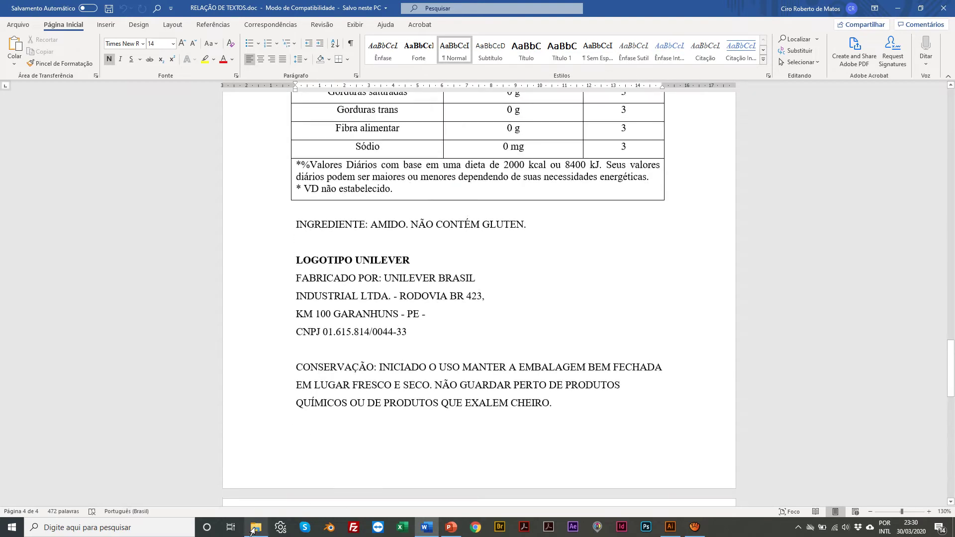
Return to File Explorer, view the reference image maizena-box-extrude.jpg, and close it
{"action": "left_click", "coordinate": [256, 528]}
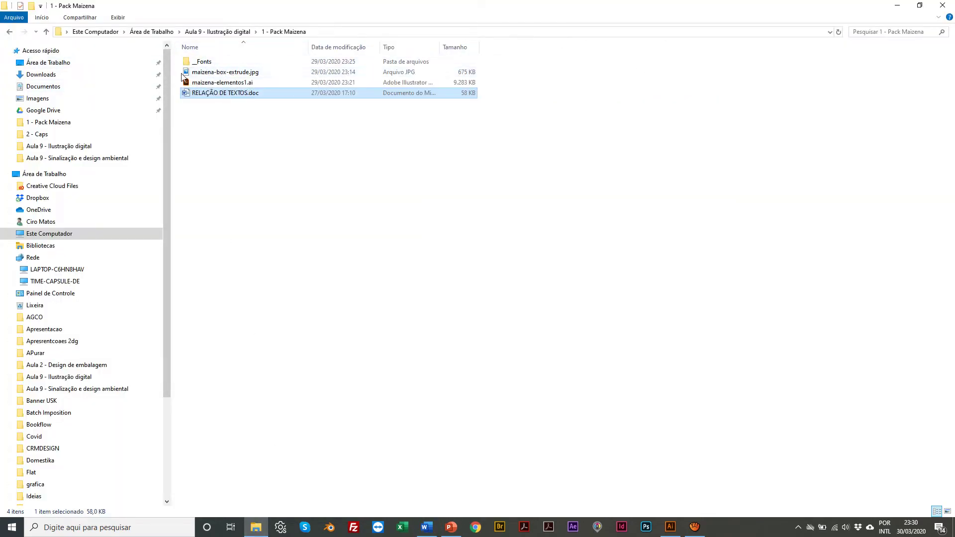
{"action": "double_click", "coordinate": [224, 73]}
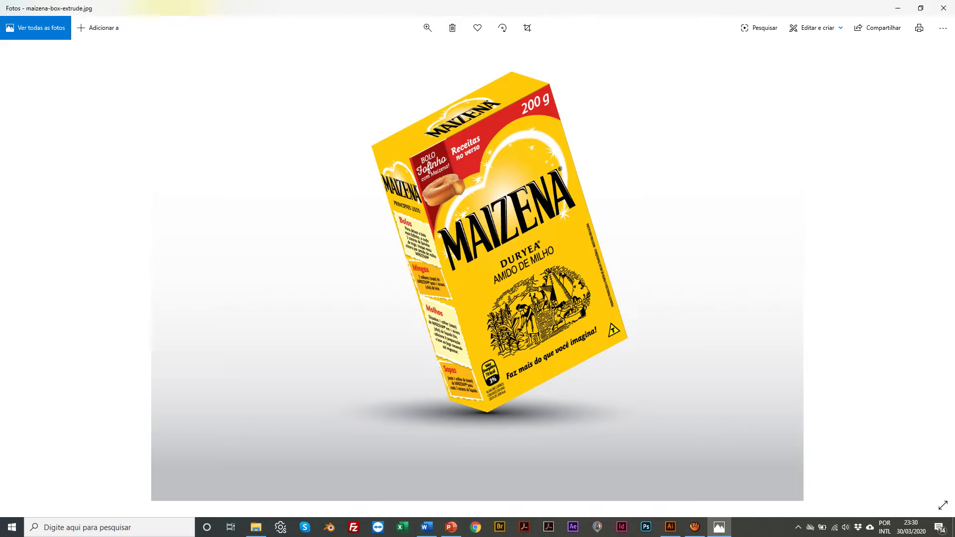
{"action": "left_click", "coordinate": [943, 8]}
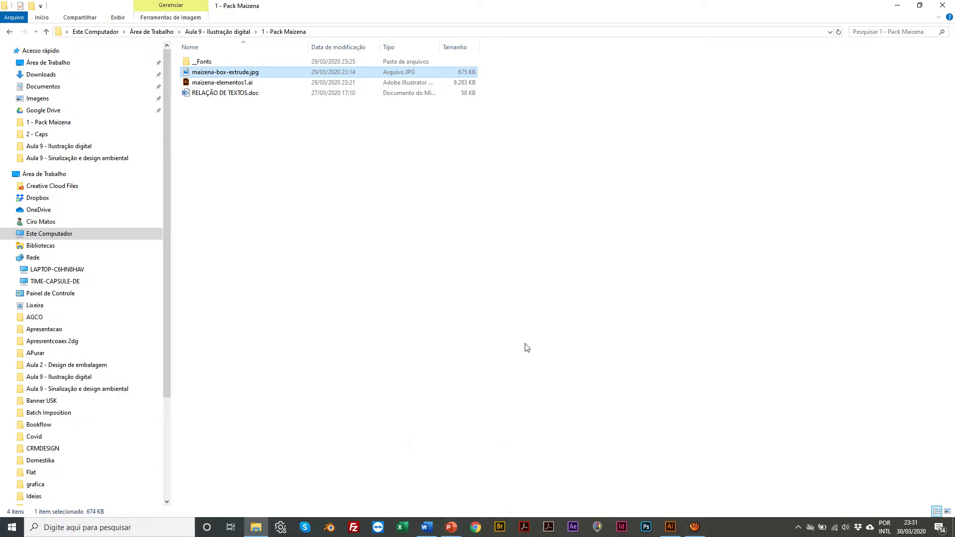
Switch to the Untitled-2 document in Illustrator and draw a square about 126 mm wide near the middle of the artboard
{"action": "left_click", "coordinate": [670, 527]}
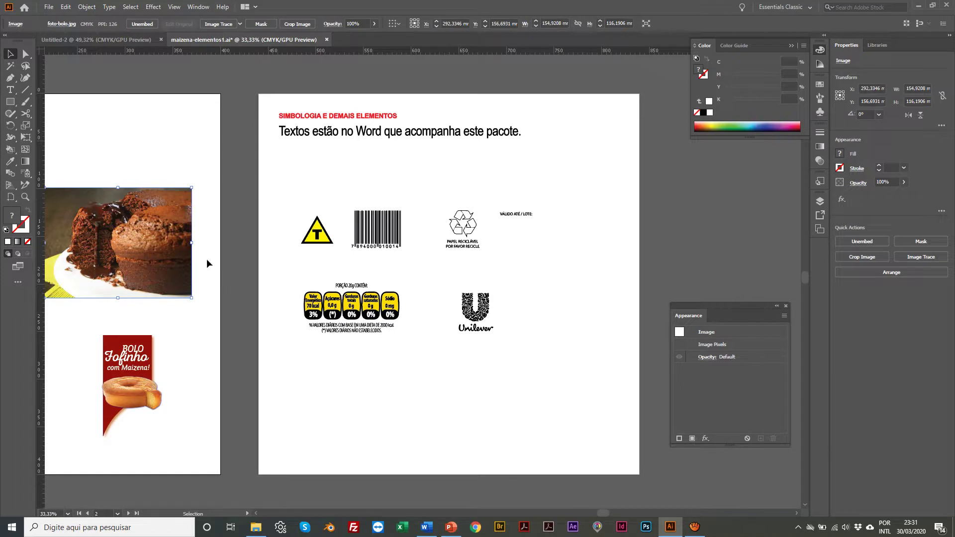
{"action": "left_click", "coordinate": [77, 39]}
{"action": "scroll", "coordinate": [453, 218], "scroll_direction": "right", "scroll_amount": 1}
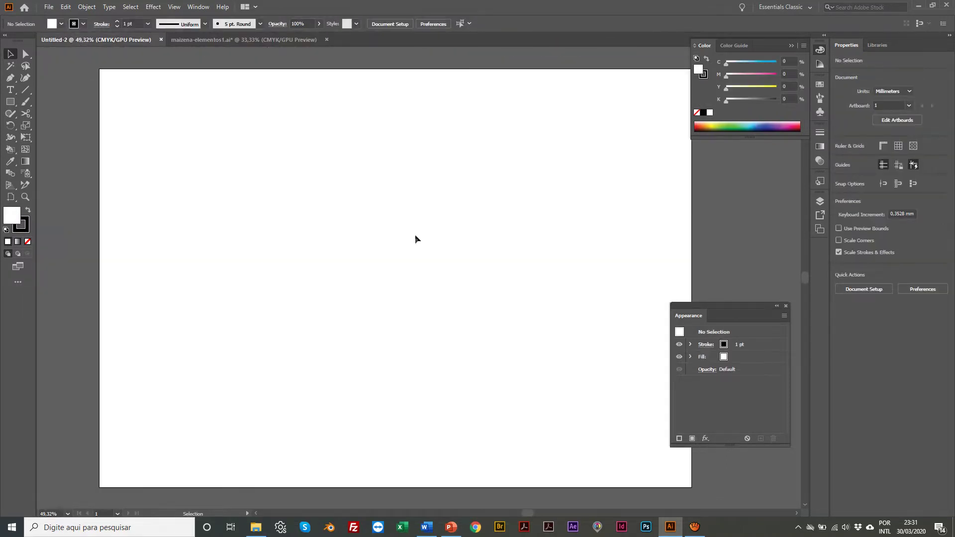
{"action": "left_click", "coordinate": [10, 101]}
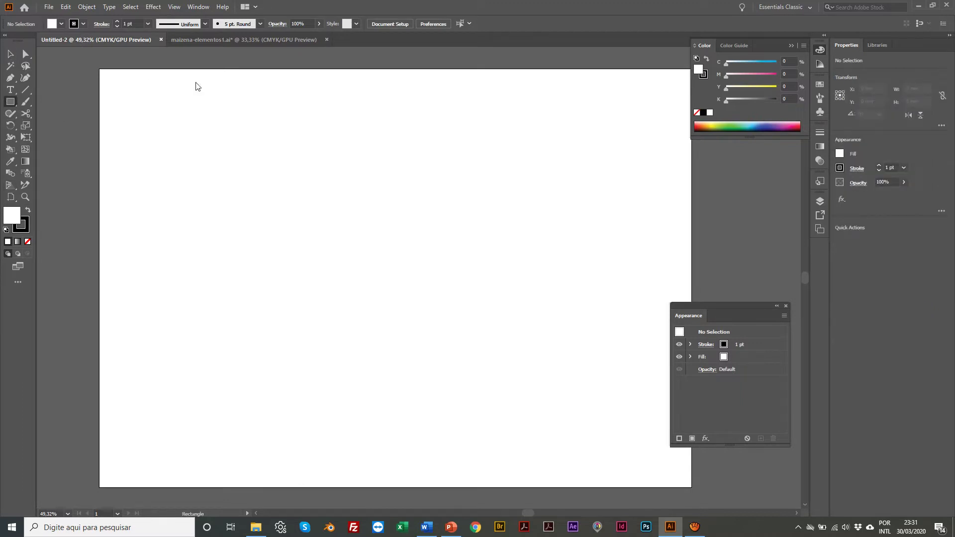
{"action": "left_click_drag", "start_coordinate": [317, 173], "coordinate": [494, 351]}
{"action": "key", "text": "v"}
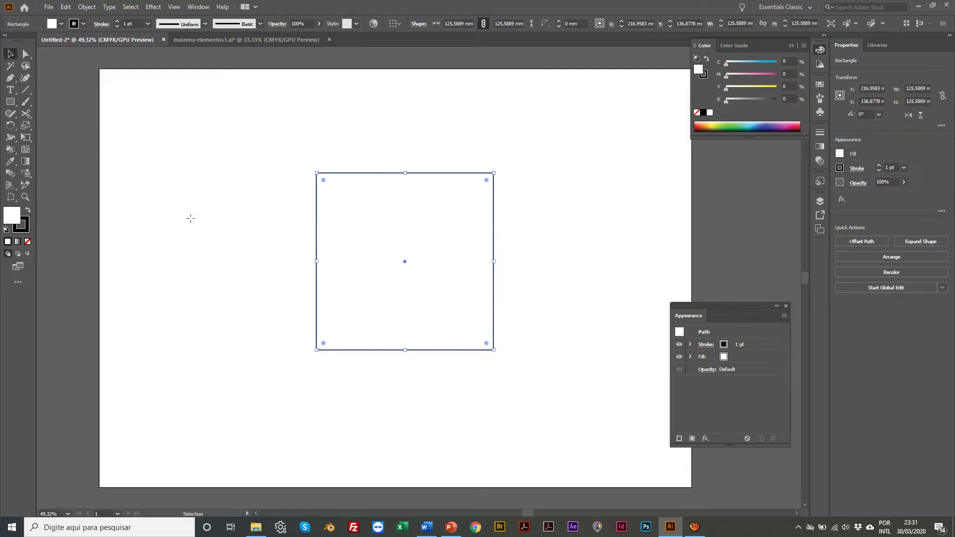
{"action": "left_click", "coordinate": [260, 214]}
{"action": "left_click_drag", "start_coordinate": [316, 238], "coordinate": [336, 246]}
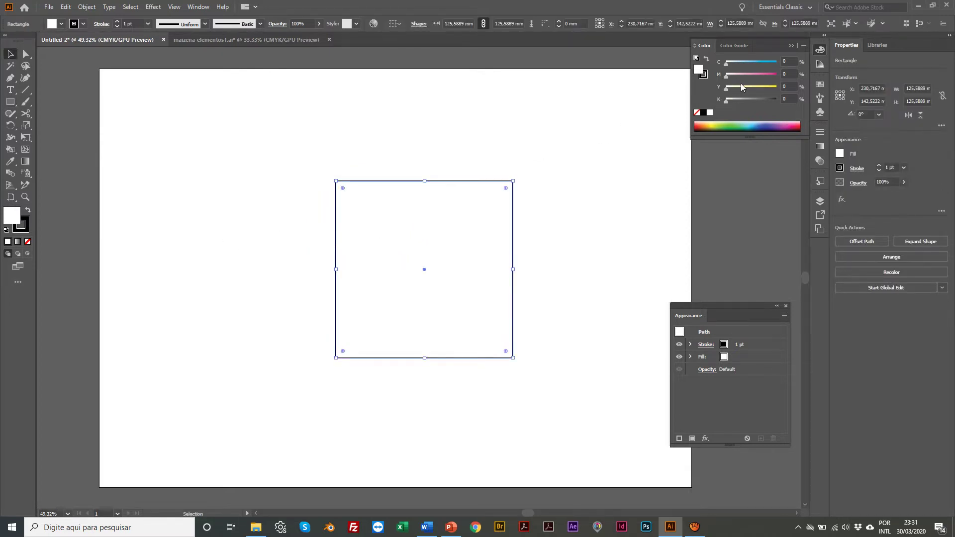
Fill the square with 100% magenta, remove its stroke, and shift it slightly lower on the artboard
{"action": "left_click_drag", "start_coordinate": [734, 77], "coordinate": [777, 77]}
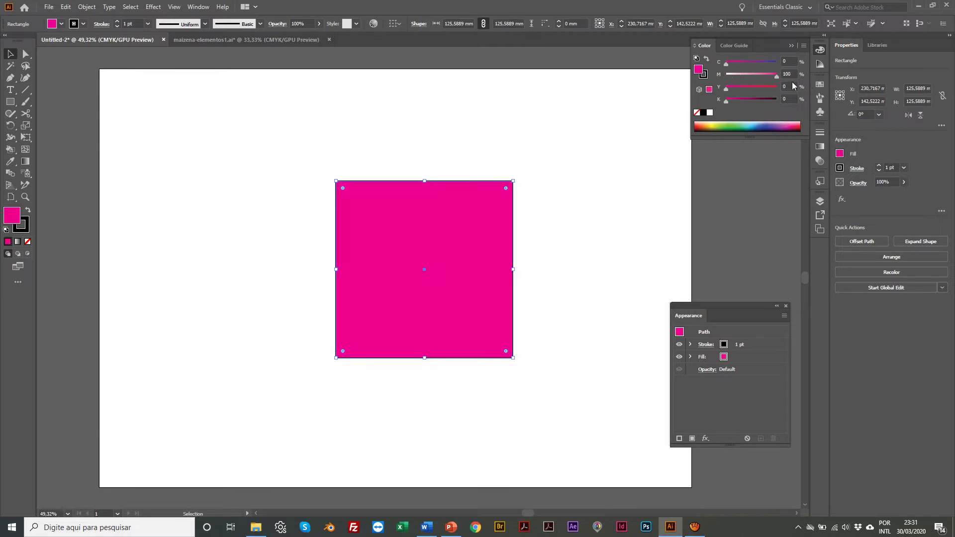
{"action": "left_click", "coordinate": [703, 75]}
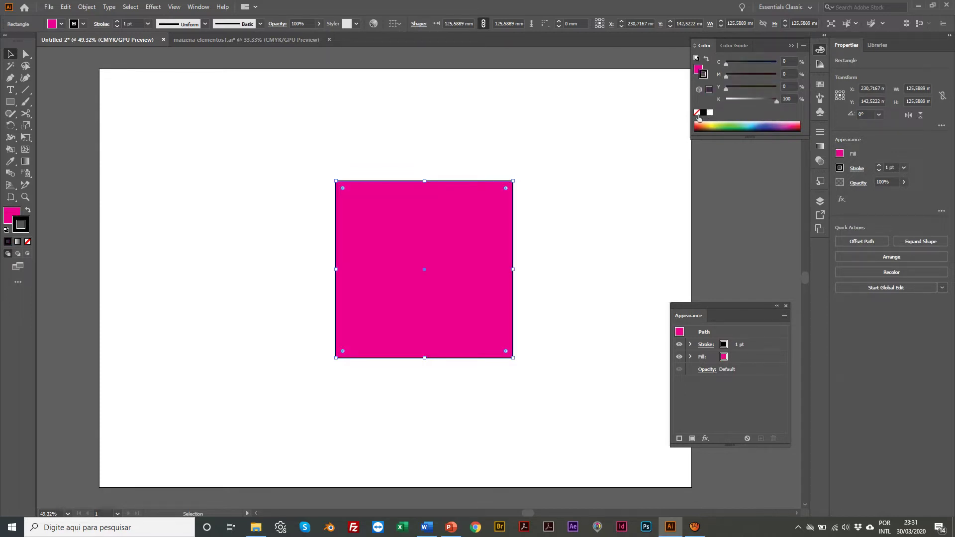
{"action": "left_click", "coordinate": [697, 112]}
{"action": "left_click", "coordinate": [497, 128]}
{"action": "left_click_drag", "start_coordinate": [404, 234], "coordinate": [412, 260]}
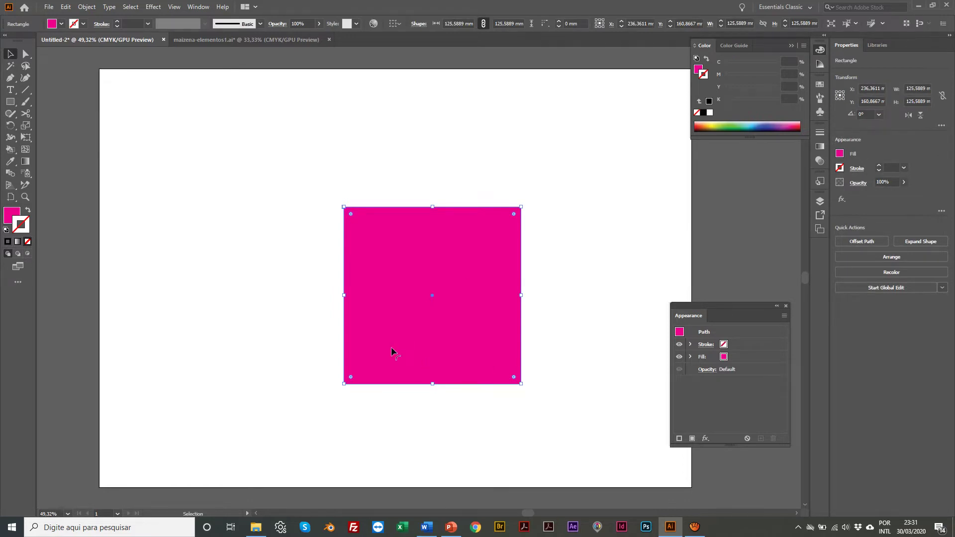
Apply the 3D Extrude & Bevel effect to the magenta square with an extrude depth of 30 pt
{"action": "left_click", "coordinate": [153, 6]}
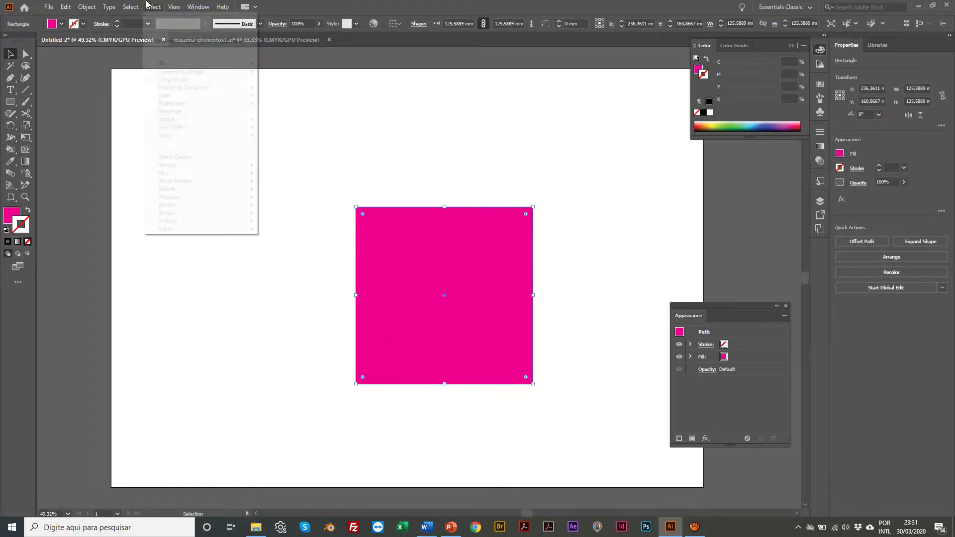
{"action": "mouse_move", "coordinate": [170, 63]}
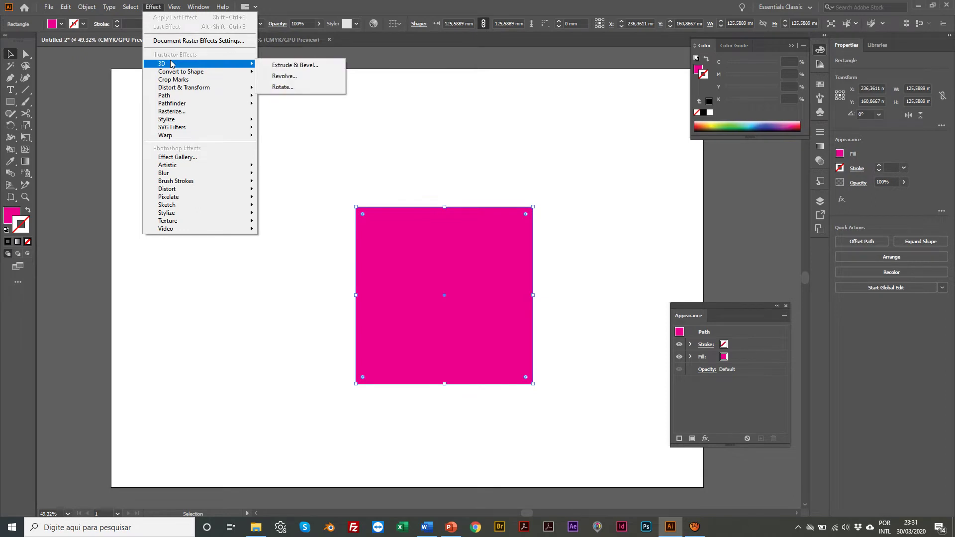
{"action": "left_click", "coordinate": [304, 65]}
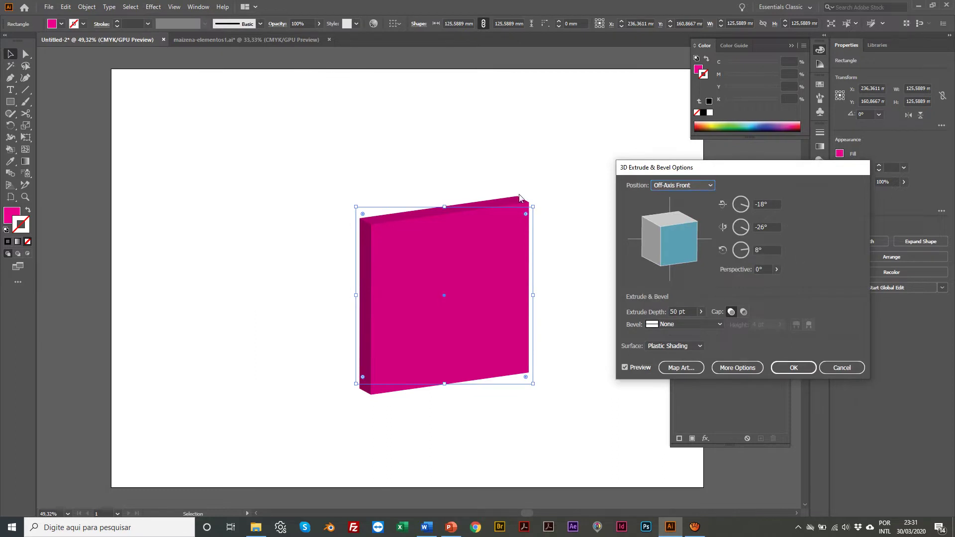
{"action": "left_click_drag", "start_coordinate": [746, 172], "coordinate": [681, 117]}
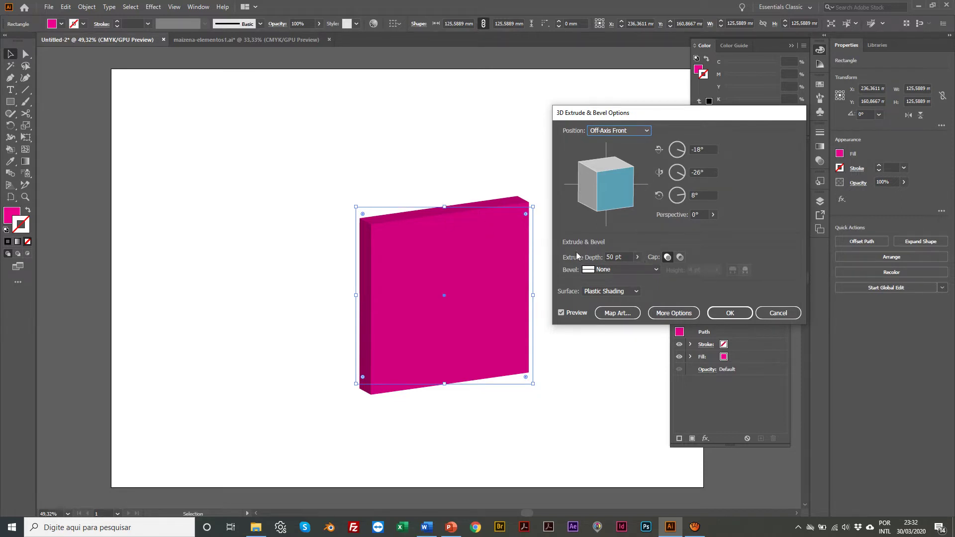
{"action": "left_click", "coordinate": [637, 257]}
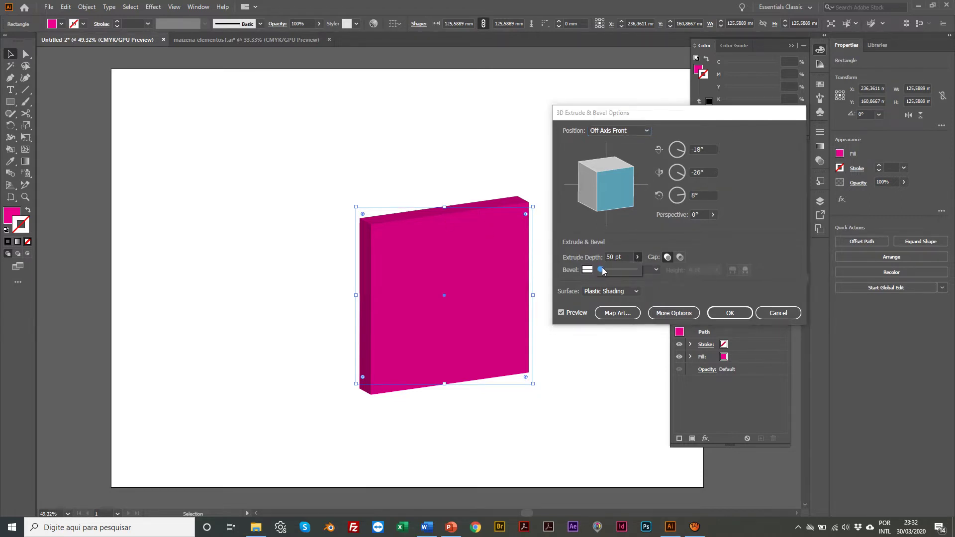
{"action": "left_click_drag", "start_coordinate": [601, 269], "coordinate": [606, 270]}
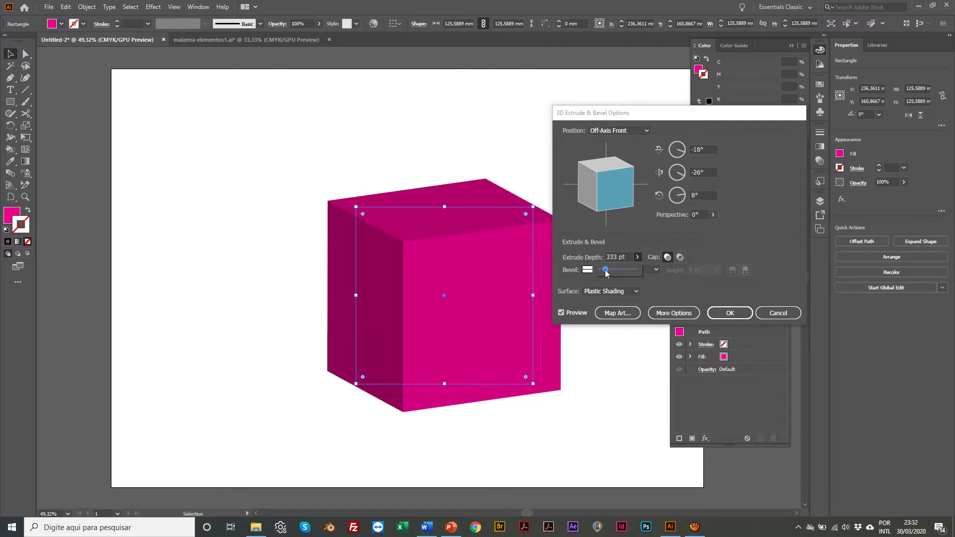
{"action": "left_click", "coordinate": [625, 258]}
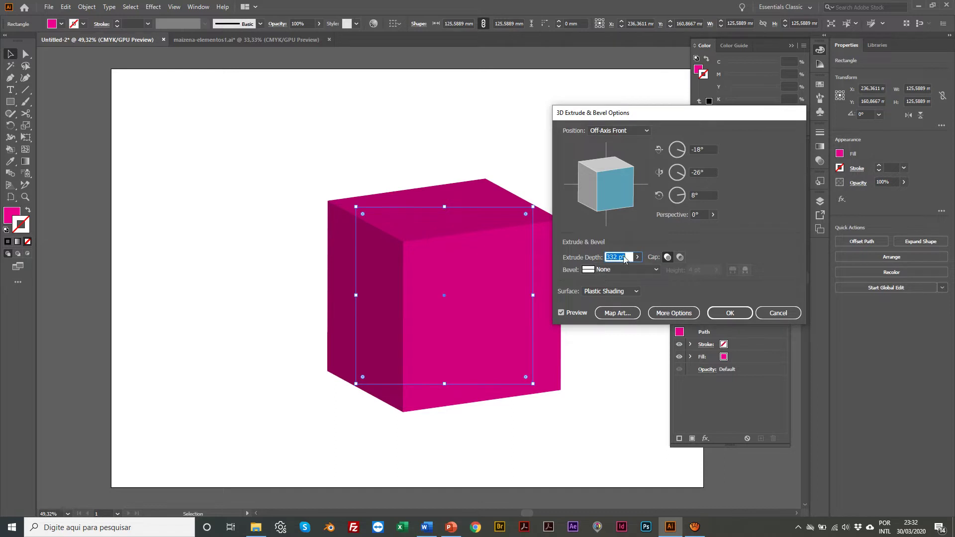
{"action": "type", "text": "30"}
{"action": "key", "text": "Return"}
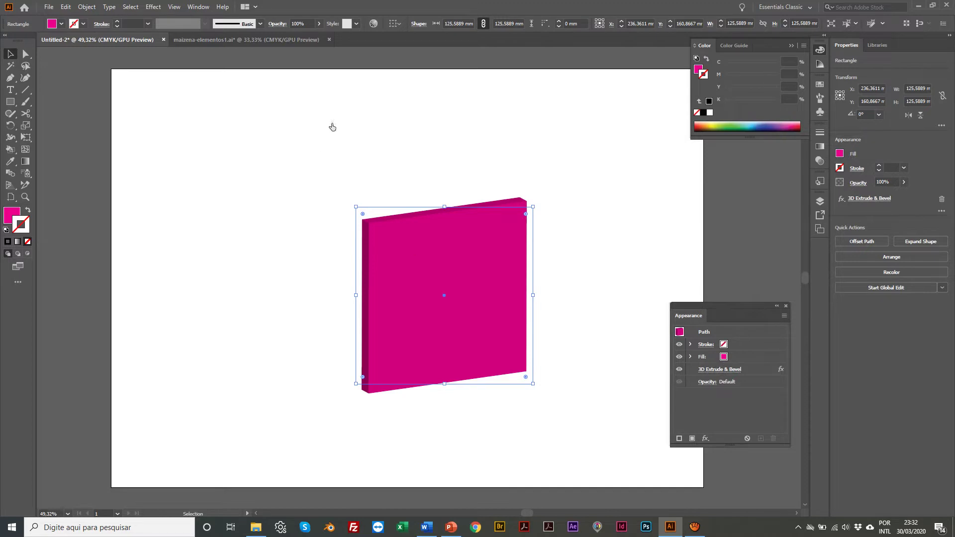
Close the Appearance panel and move the extruded square slightly up and to the left on the artboard
{"action": "left_click", "coordinate": [786, 306]}
{"action": "left_click", "coordinate": [409, 143]}
{"action": "left_click_drag", "start_coordinate": [410, 247], "coordinate": [393, 237]}
{"action": "scroll", "coordinate": [504, 190], "scroll_direction": "left", "scroll_amount": 1}
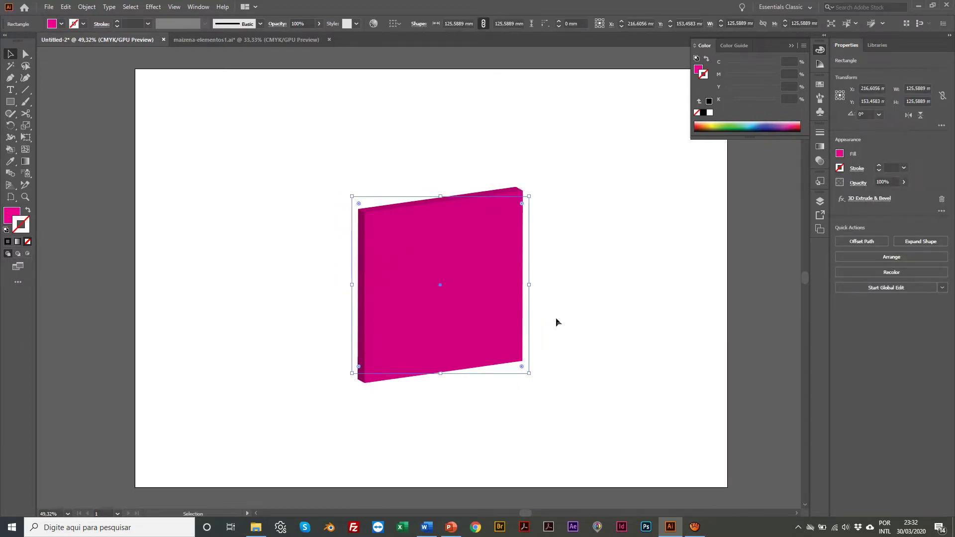
Show the Appearance panel again and place it just below the Color panel
{"action": "left_click", "coordinate": [197, 5]}
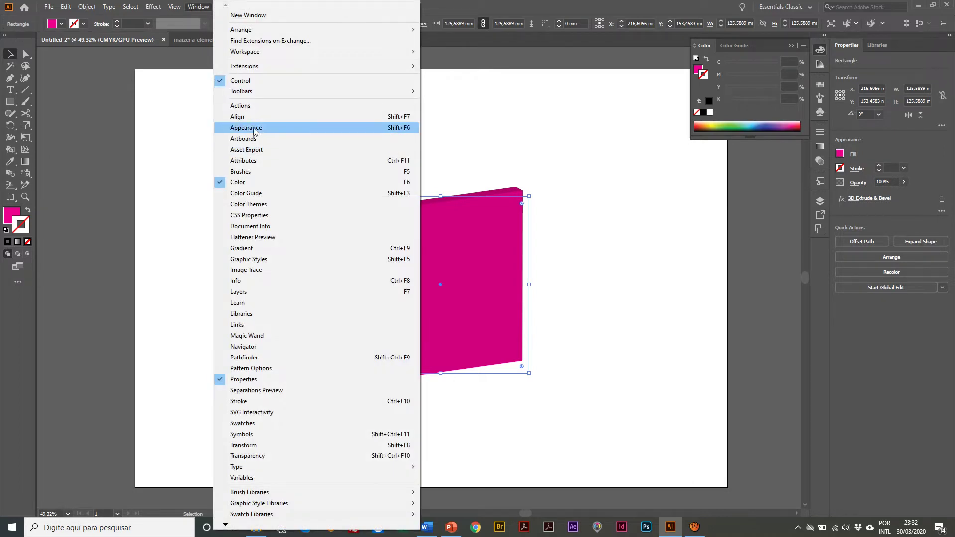
{"action": "left_click", "coordinate": [253, 128]}
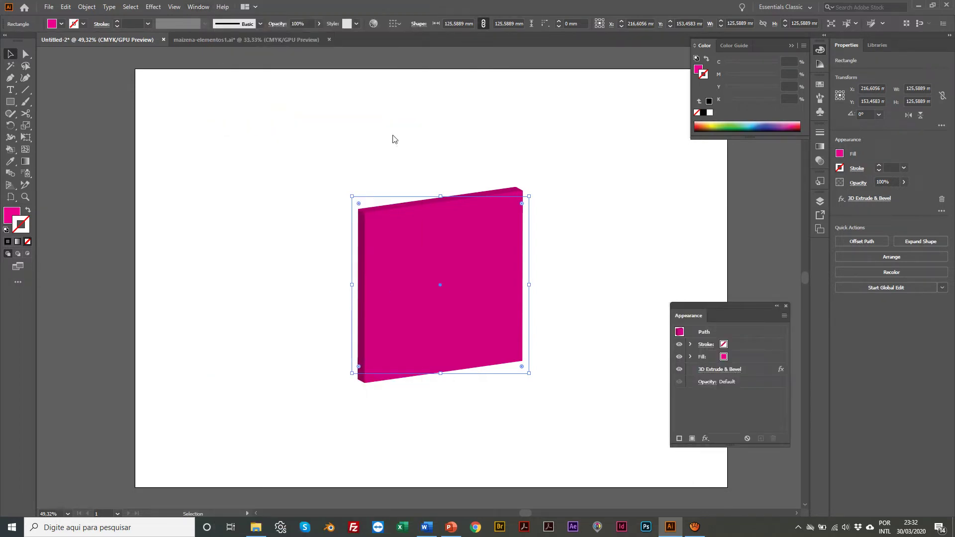
{"action": "left_click_drag", "start_coordinate": [737, 307], "coordinate": [751, 173]}
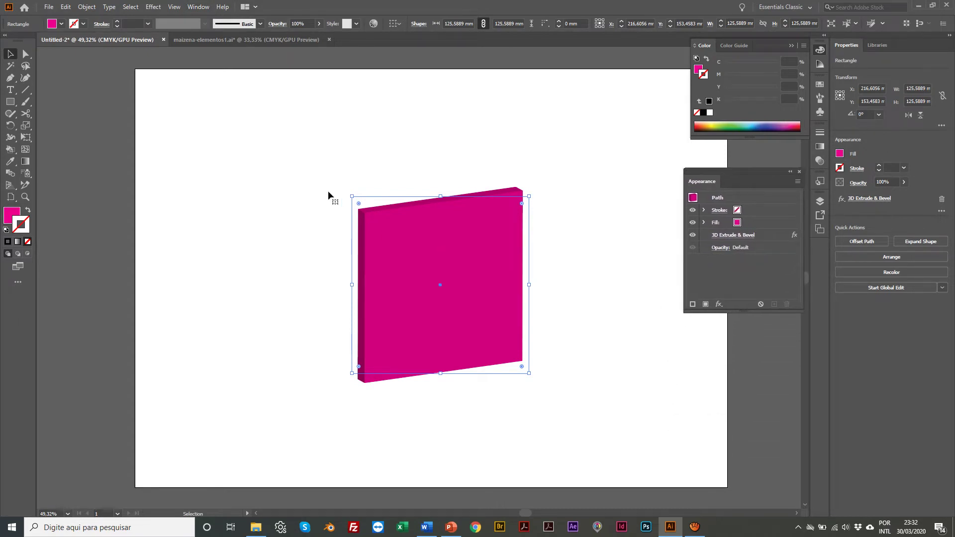
{"action": "scroll", "coordinate": [328, 196], "scroll_direction": "up", "scroll_amount": 1}
{"action": "scroll", "coordinate": [356, 222], "scroll_direction": "right", "scroll_amount": 1}
{"action": "scroll", "coordinate": [398, 225], "scroll_direction": "left", "scroll_amount": 2}
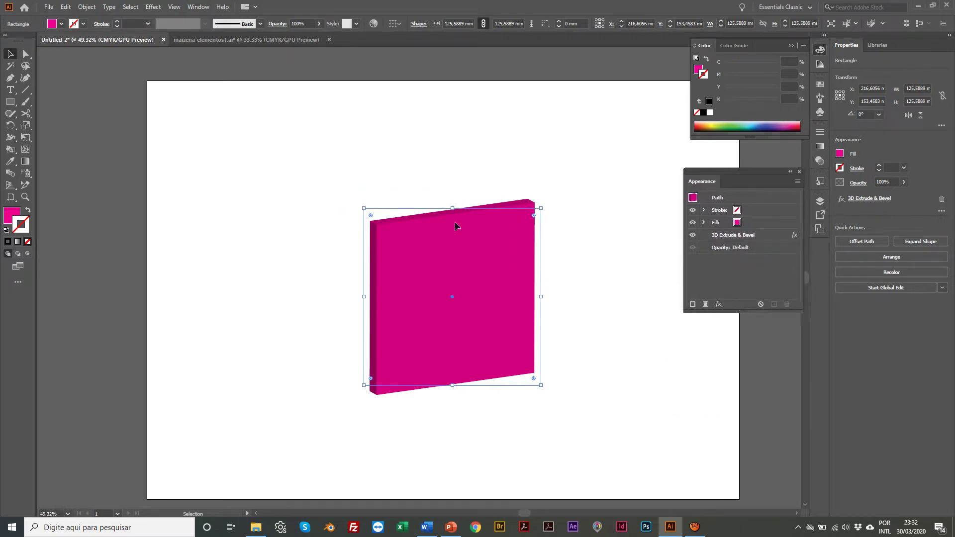
Edit the magenta square's 3D Extrude & Bevel effect and set its extrude depth to 100 pt
{"action": "left_click", "coordinate": [729, 239]}
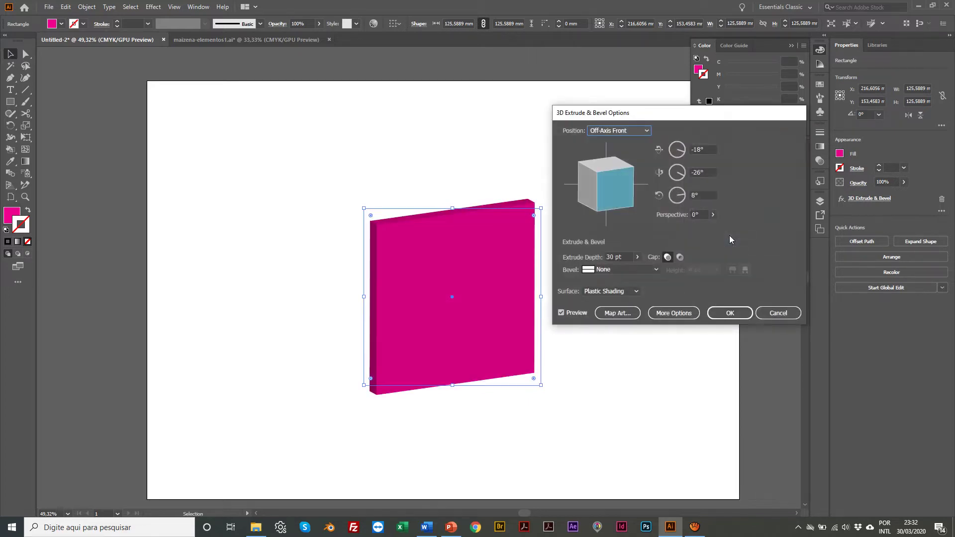
{"action": "left_click_drag", "start_coordinate": [662, 112], "coordinate": [702, 135]}
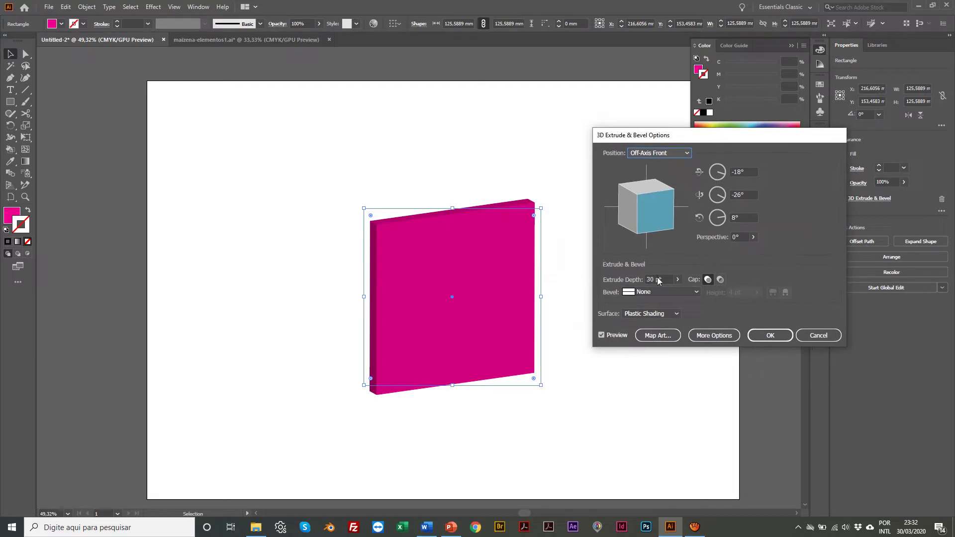
{"action": "double_click", "coordinate": [654, 277]}
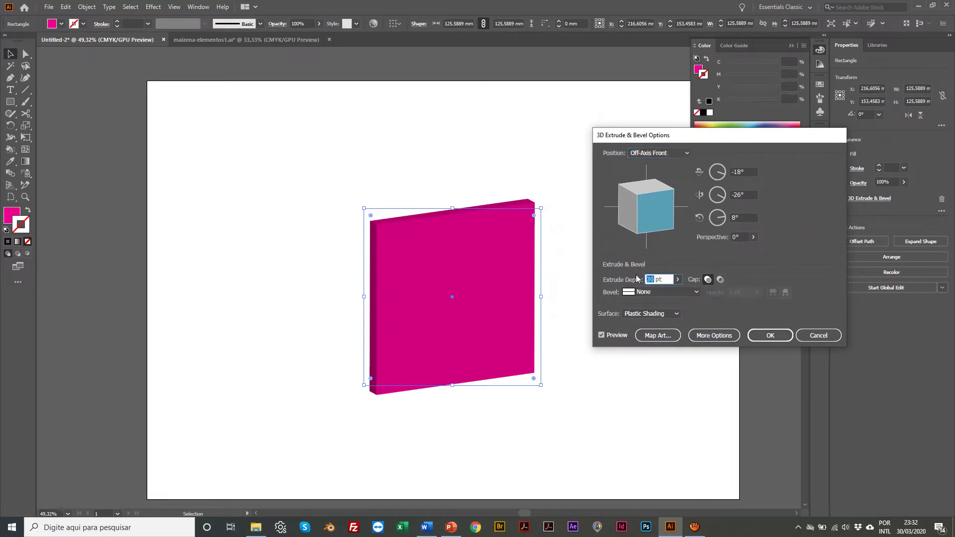
{"action": "type", "text": "10"}
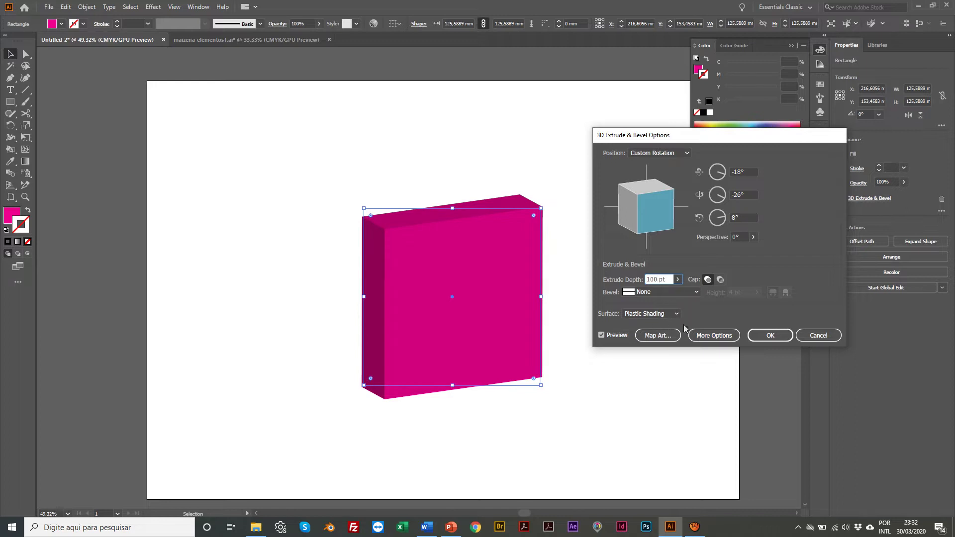
{"action": "left_click_drag", "start_coordinate": [649, 136], "coordinate": [631, 90]}
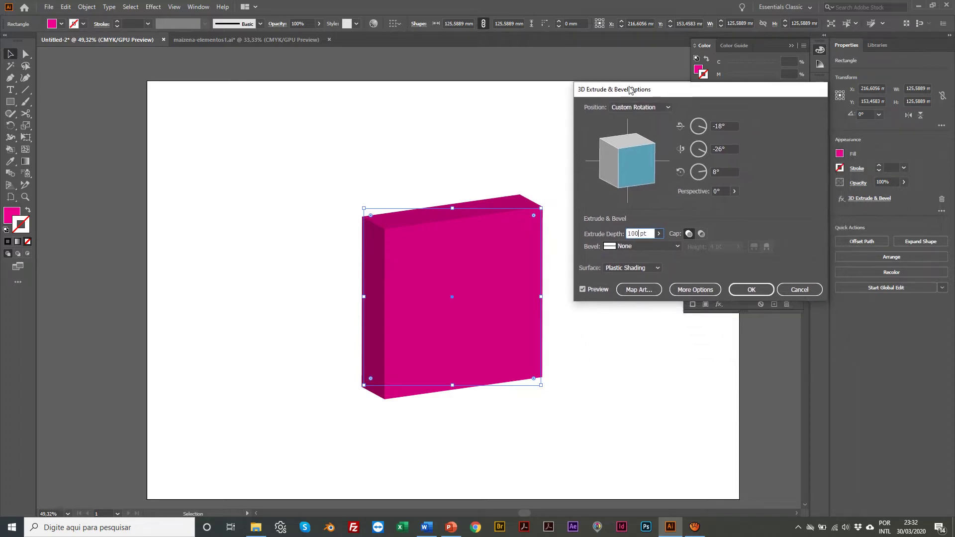
Show the effect's lighting options, shift the light slightly lower on the sphere, and set the ambient light to 49%
{"action": "left_click", "coordinate": [690, 292]}
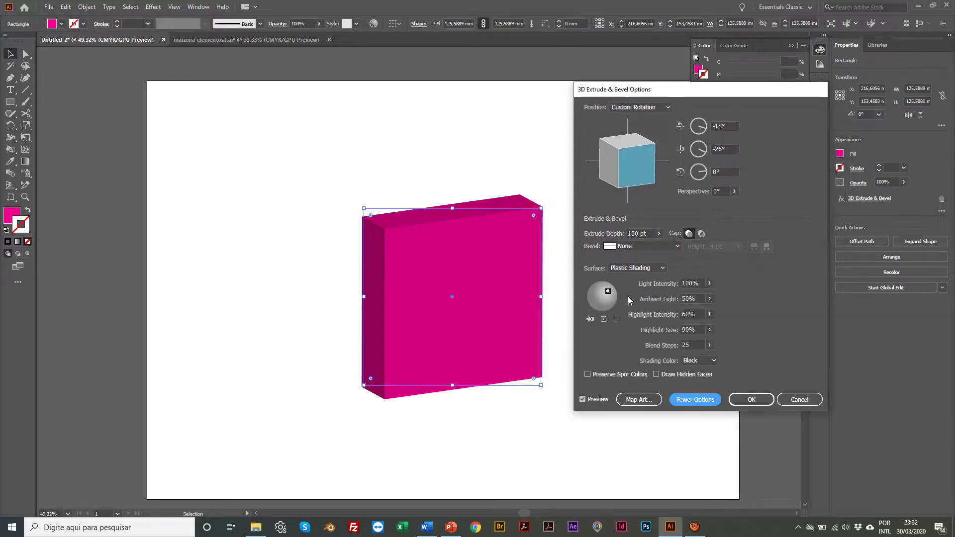
{"action": "mouse_move", "coordinate": [608, 292]}
{"action": "left_mouse_down"}
{"action": "mouse_move", "coordinate": [600, 284]}
{"action": "mouse_move", "coordinate": [604, 305]}
{"action": "mouse_move", "coordinate": [608, 295]}
{"action": "left_mouse_up"}
{"action": "left_click", "coordinate": [711, 299]}
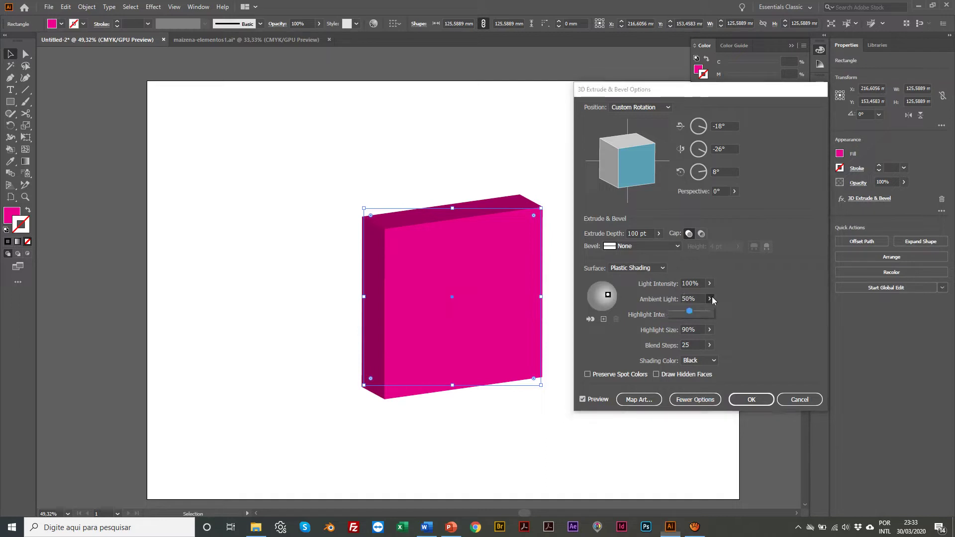
{"action": "left_click", "coordinate": [698, 312]}
{"action": "left_click_drag", "start_coordinate": [698, 311], "coordinate": [685, 312]}
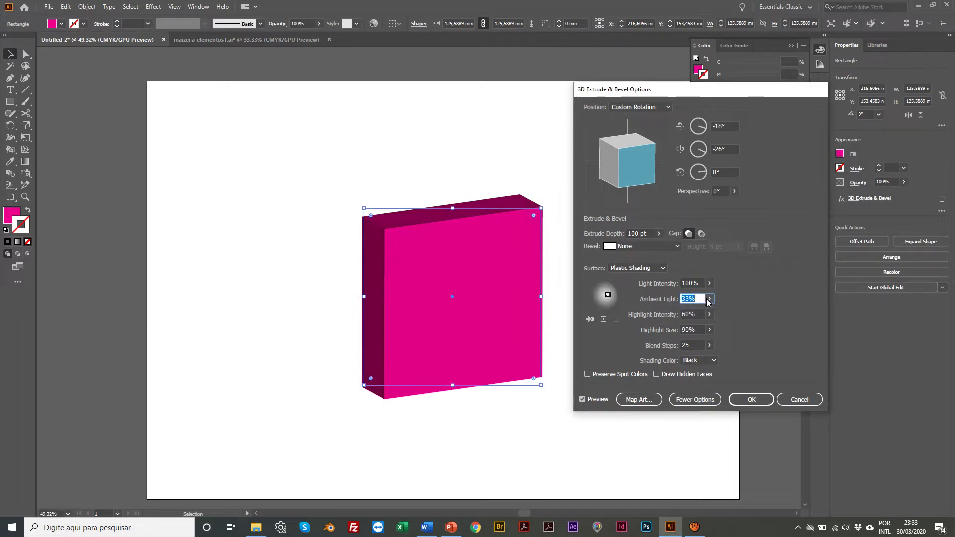
{"action": "left_click", "coordinate": [709, 300]}
{"action": "left_click_drag", "start_coordinate": [685, 314], "coordinate": [691, 313]}
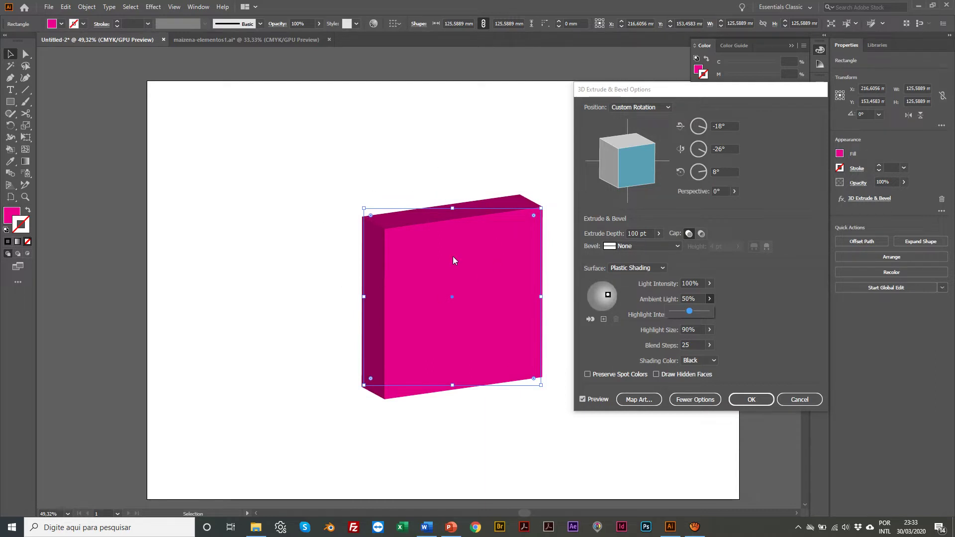
{"action": "left_click", "coordinate": [749, 347]}
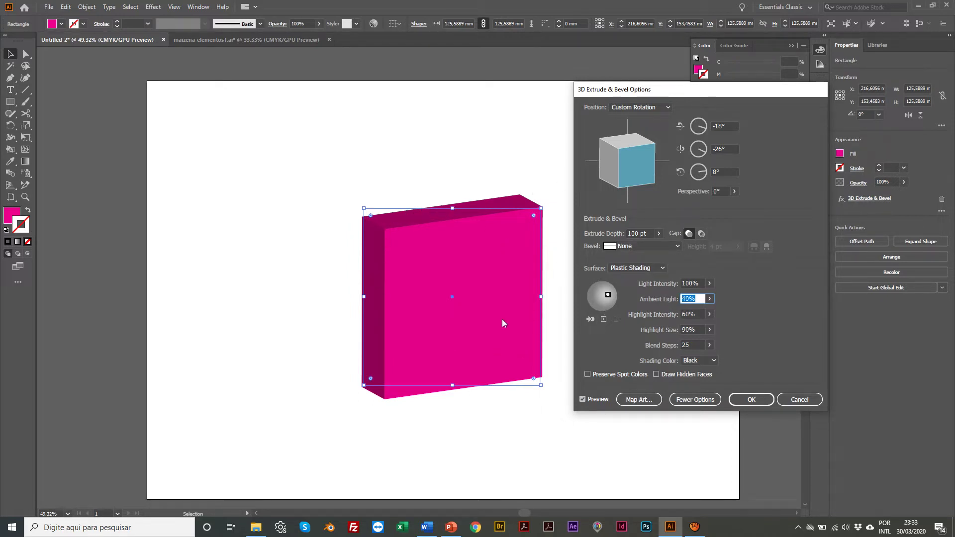
Try the Diffuse Shading surface on the extruded square, then restore Plastic Shading
{"action": "left_click", "coordinate": [634, 269]}
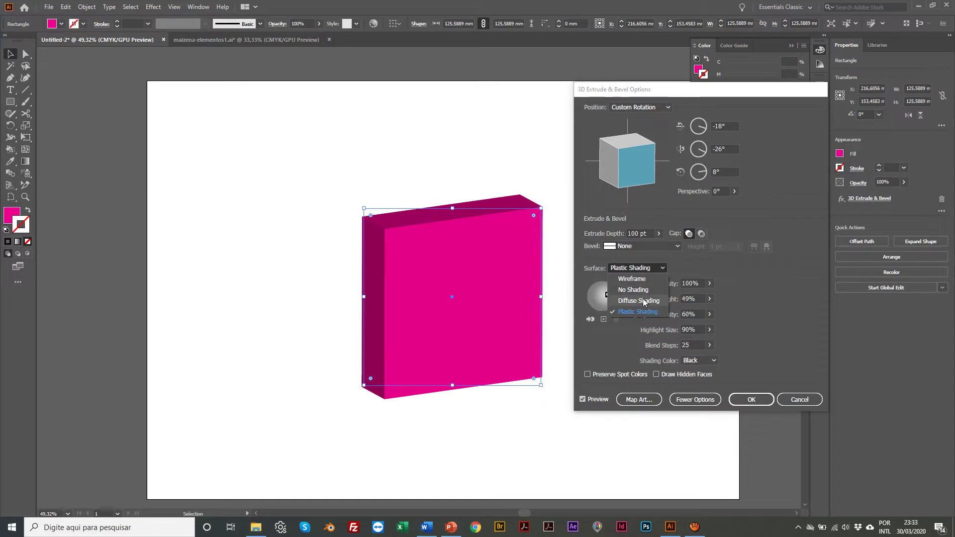
{"action": "left_click", "coordinate": [644, 301]}
{"action": "left_click", "coordinate": [627, 269]}
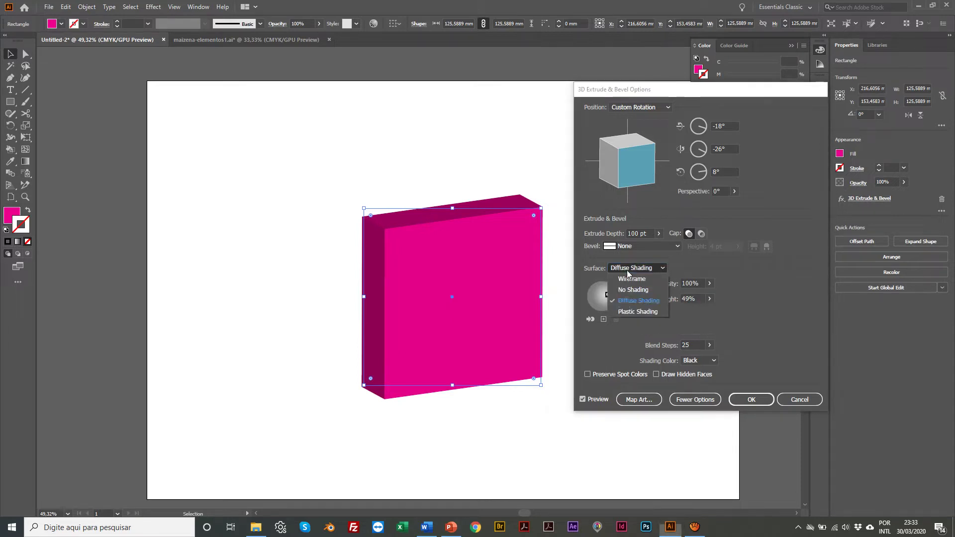
{"action": "left_click", "coordinate": [641, 311]}
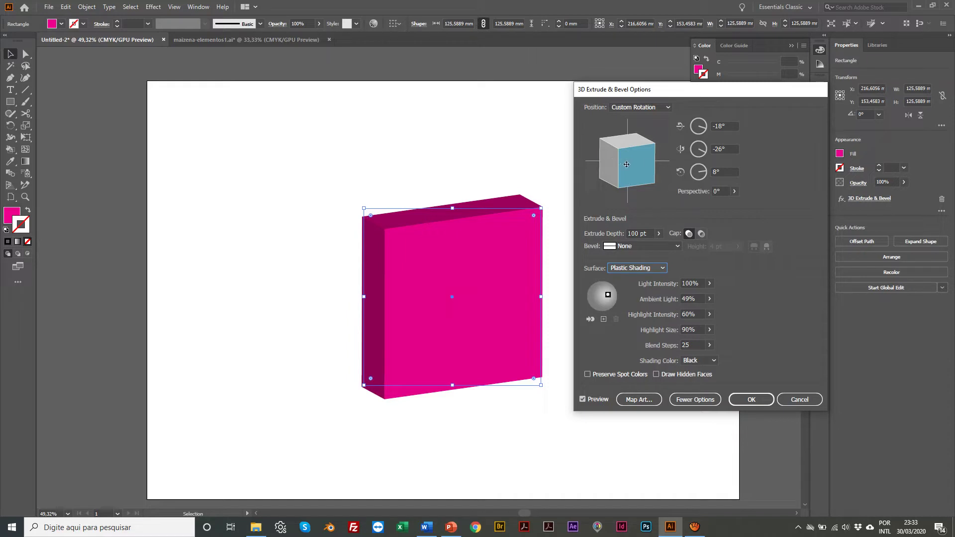
Try a freehand rotation of about -4°, -26° and 31° on the extruded square, then restore the Off-Axis Front position
{"action": "mouse_move", "coordinate": [626, 164]}
{"action": "left_mouse_down"}
{"action": "mouse_move", "coordinate": [625, 154]}
{"action": "mouse_move", "coordinate": [643, 181]}
{"action": "mouse_move", "coordinate": [647, 148]}
{"action": "mouse_move", "coordinate": [622, 138]}
{"action": "mouse_move", "coordinate": [629, 166]}
{"action": "mouse_move", "coordinate": [627, 155]}
{"action": "mouse_move", "coordinate": [640, 158]}
{"action": "left_mouse_up"}
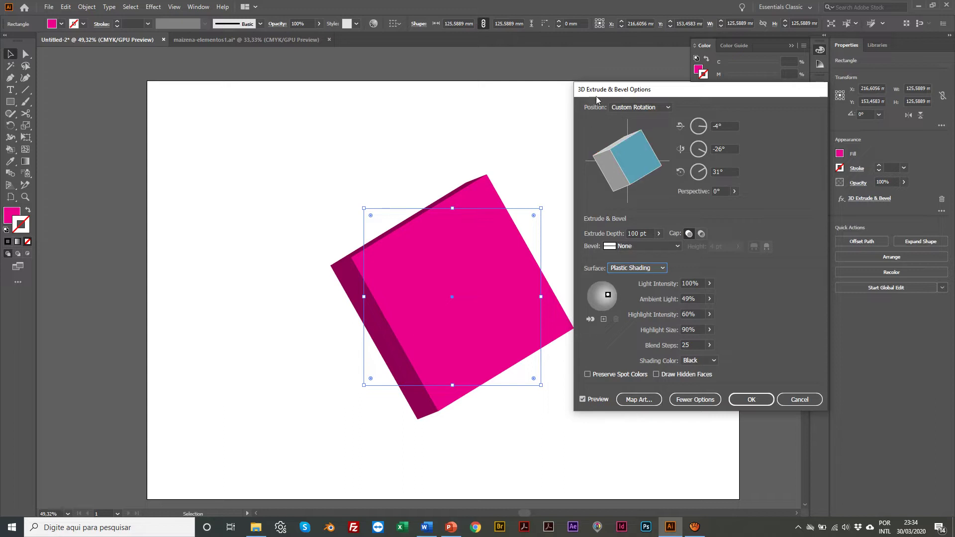
{"action": "left_click", "coordinate": [623, 110]}
{"action": "left_click", "coordinate": [630, 115]}
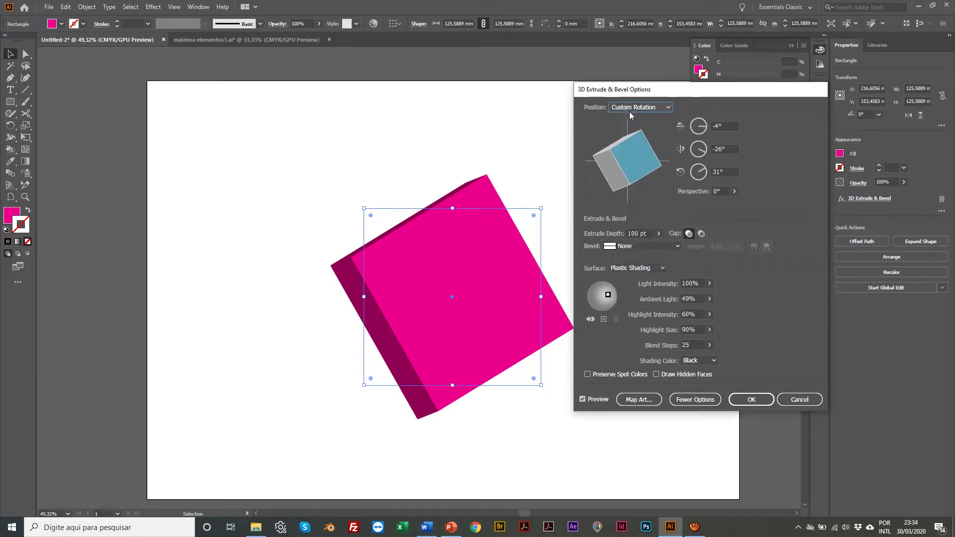
{"action": "left_click", "coordinate": [620, 108]}
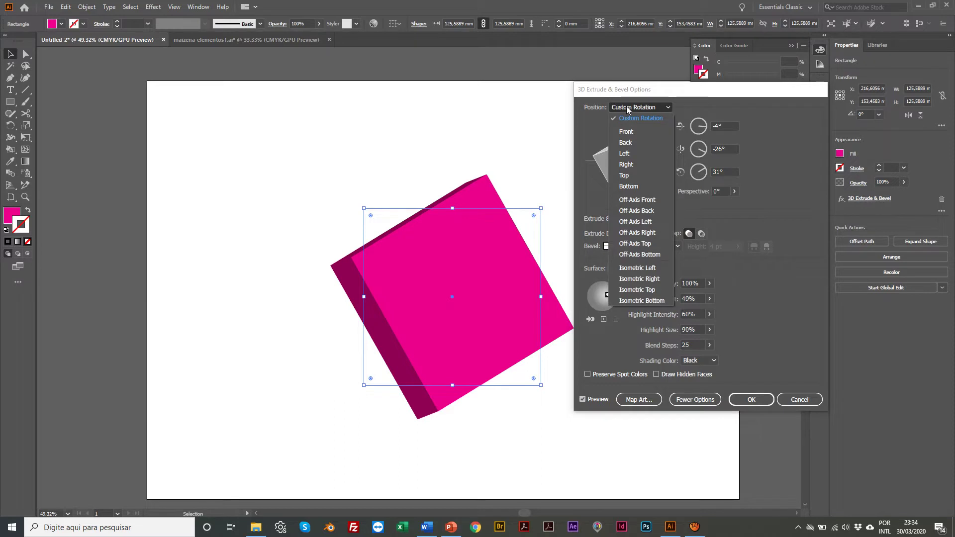
{"action": "left_click", "coordinate": [639, 204]}
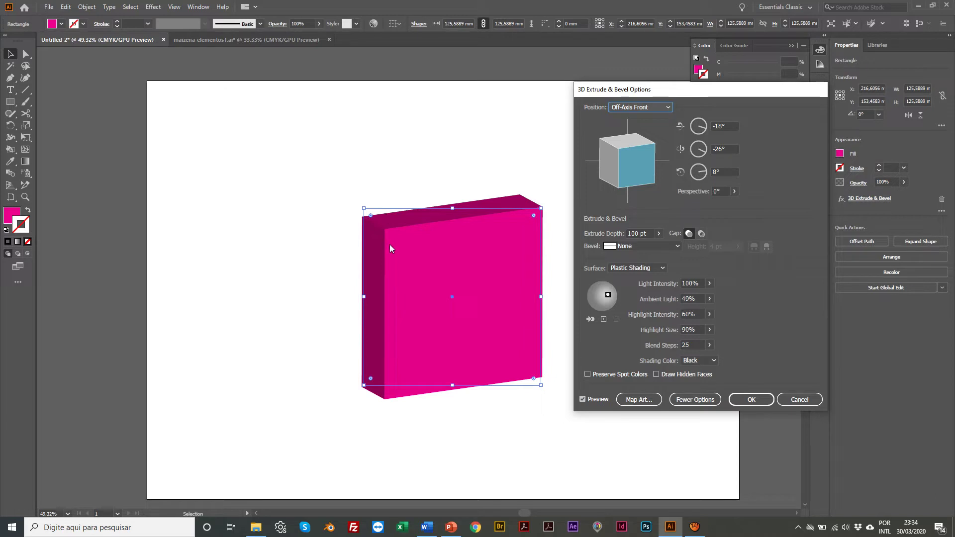
Try the Isometric Left position on the extruded square, then apply the effect with the Isometric Bottom position
{"action": "left_click", "coordinate": [629, 105]}
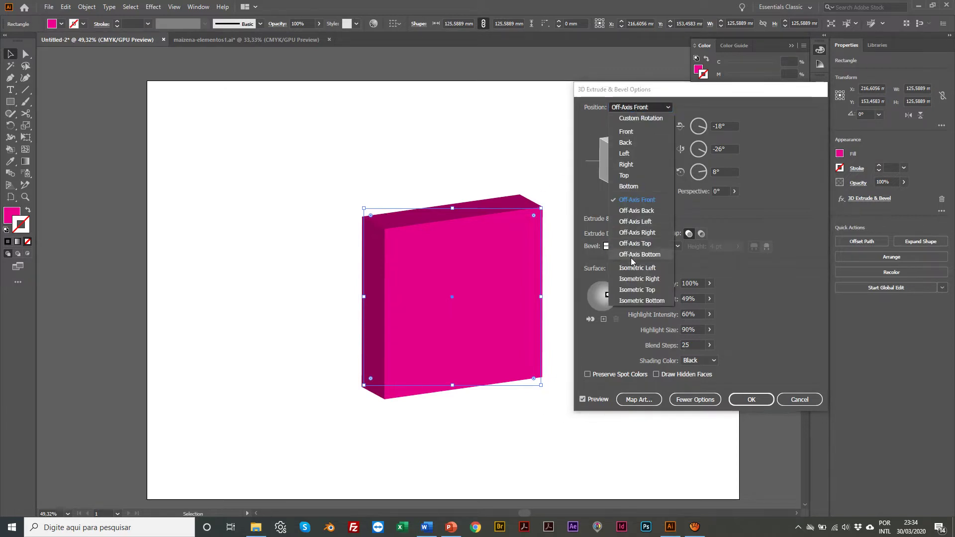
{"action": "left_click", "coordinate": [647, 270]}
{"action": "left_click", "coordinate": [629, 107]}
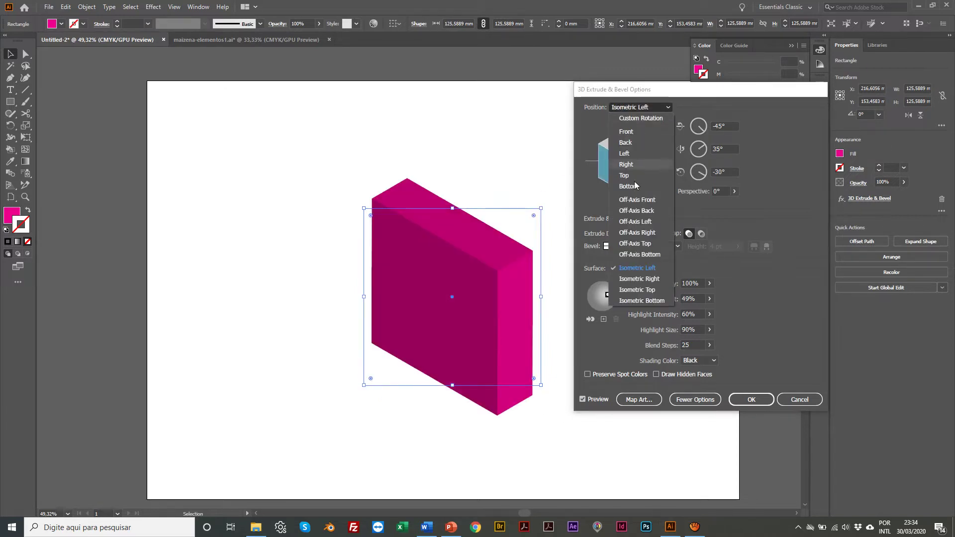
{"action": "left_click", "coordinate": [635, 307]}
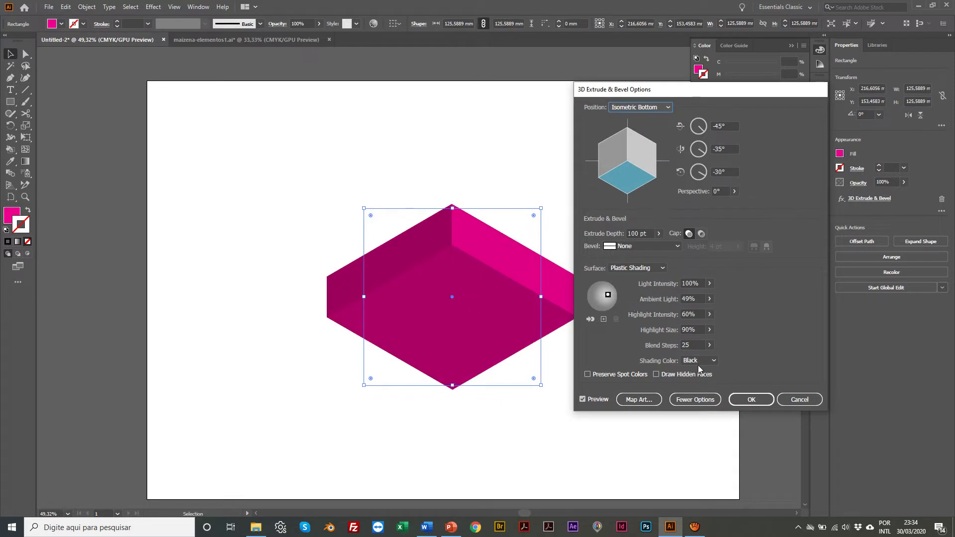
{"action": "left_click", "coordinate": [746, 403]}
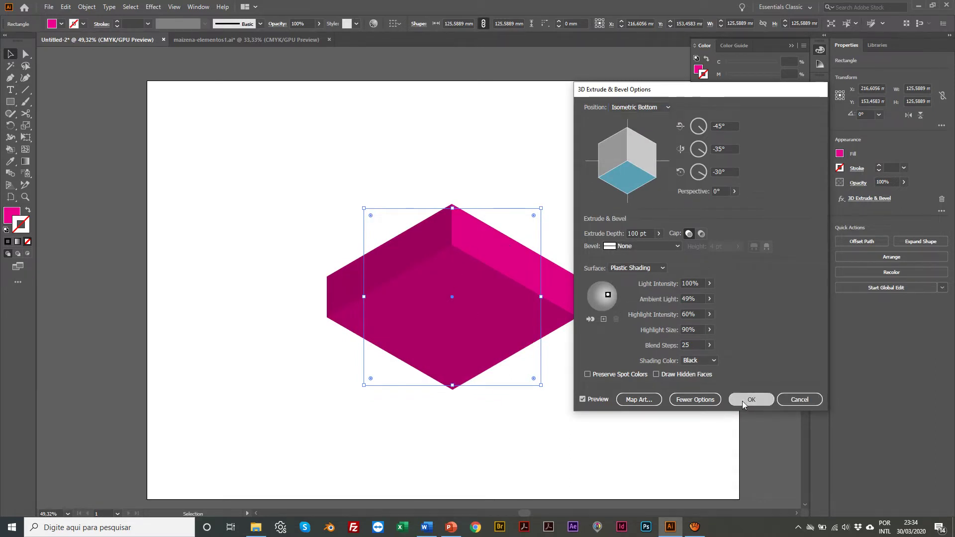
Delete the extruded magenta shape from the artboard
{"action": "left_click", "coordinate": [742, 404]}
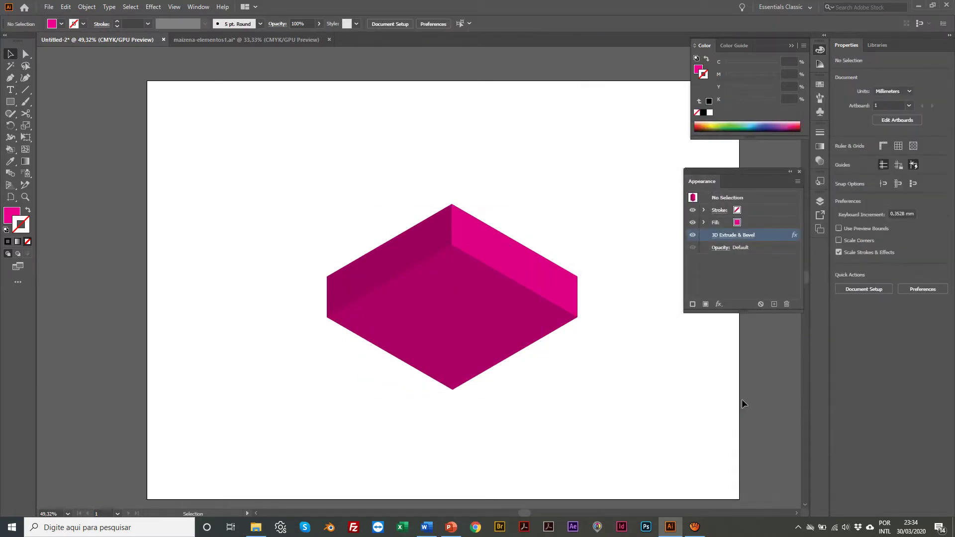
{"action": "left_click", "coordinate": [381, 251]}
{"action": "key", "text": "Delete"}
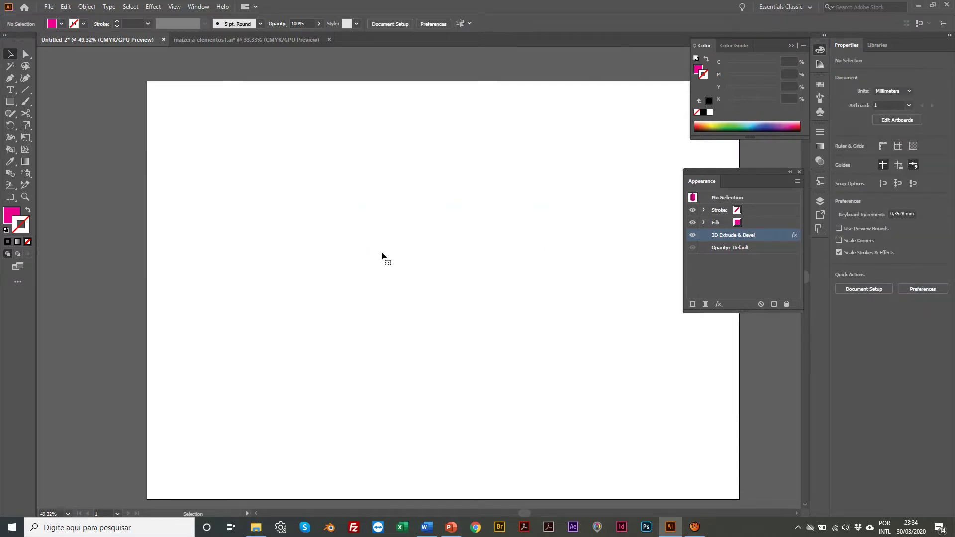
Place the image maizena-box-extrude.jpg from the 1 - Pack Maizena folder into the Untitled-2 document as a linked file
{"action": "left_click", "coordinate": [221, 40]}
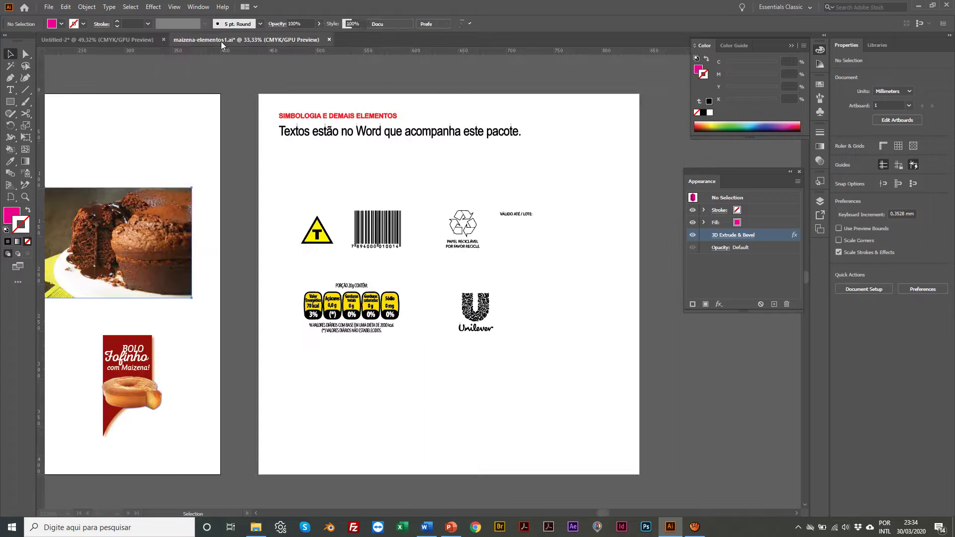
{"action": "left_click", "coordinate": [104, 39]}
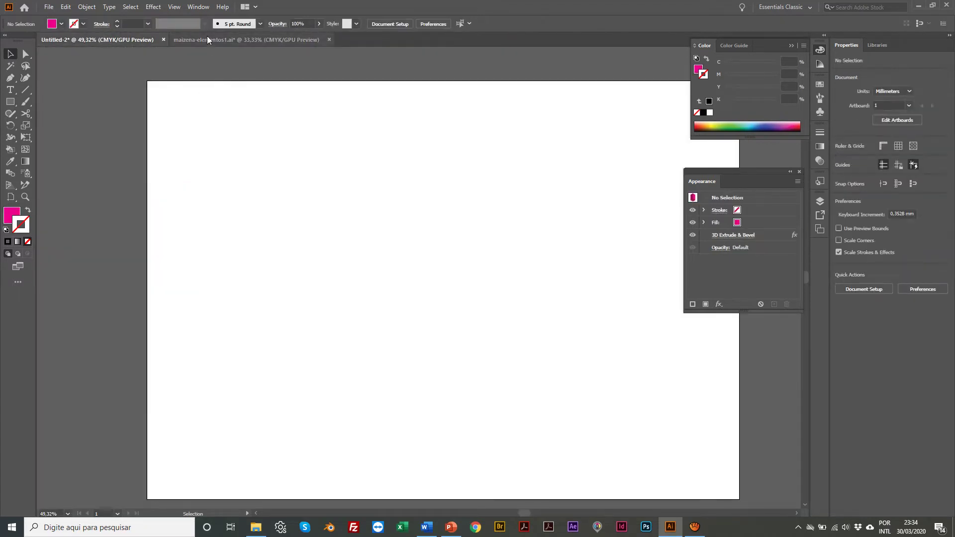
{"action": "left_click", "coordinate": [48, 6]}
{"action": "left_click", "coordinate": [91, 168]}
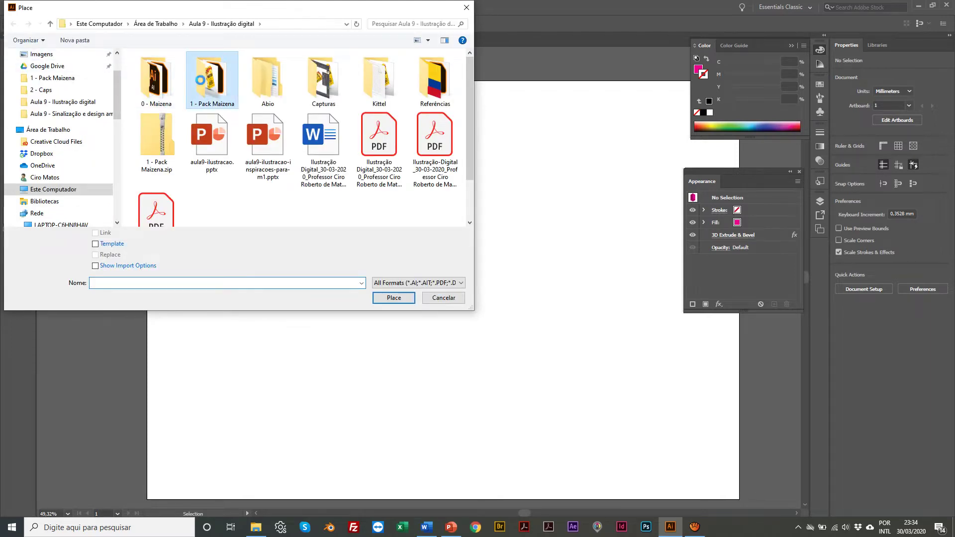
{"action": "double_click", "coordinate": [201, 80]}
{"action": "double_click", "coordinate": [159, 83]}
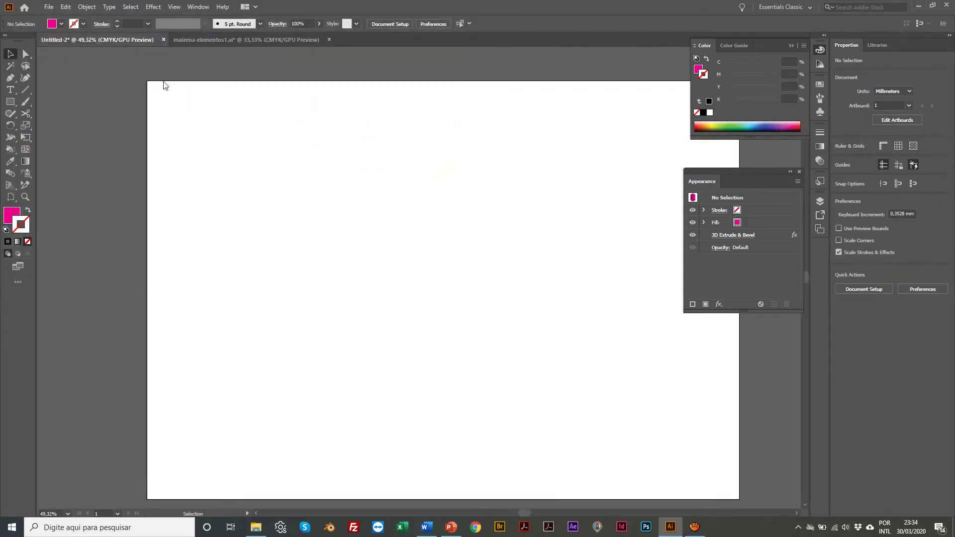
{"action": "left_click", "coordinate": [98, 131]}
Move the placed Maizena box image just outside the artboard's left edge, at about X -155 mm, Y 170 mm
{"action": "scroll", "coordinate": [345, 249], "scroll_direction": "left", "scroll_amount": 5}
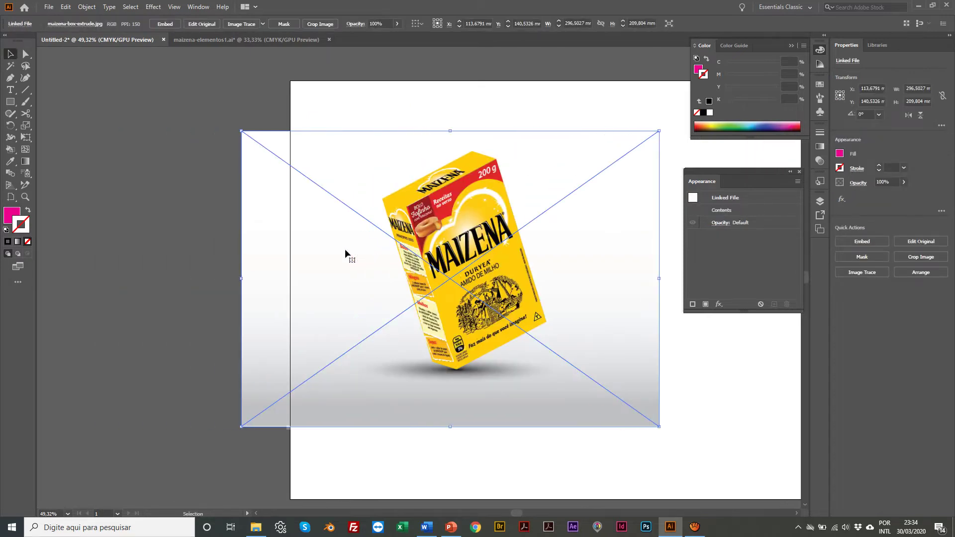
{"action": "left_click_drag", "start_coordinate": [461, 238], "coordinate": [188, 274]}
{"action": "scroll", "coordinate": [274, 267], "scroll_direction": "left", "scroll_amount": 1}
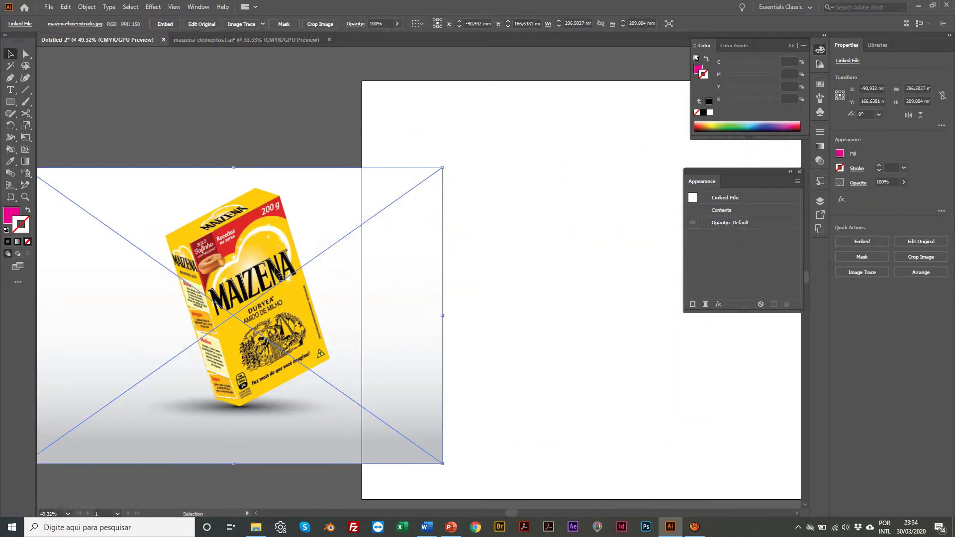
{"action": "left_click_drag", "start_coordinate": [274, 268], "coordinate": [206, 269]}
{"action": "scroll", "coordinate": [203, 270], "scroll_direction": "left", "scroll_amount": 1}
{"action": "left_click_drag", "start_coordinate": [286, 252], "coordinate": [262, 253]}
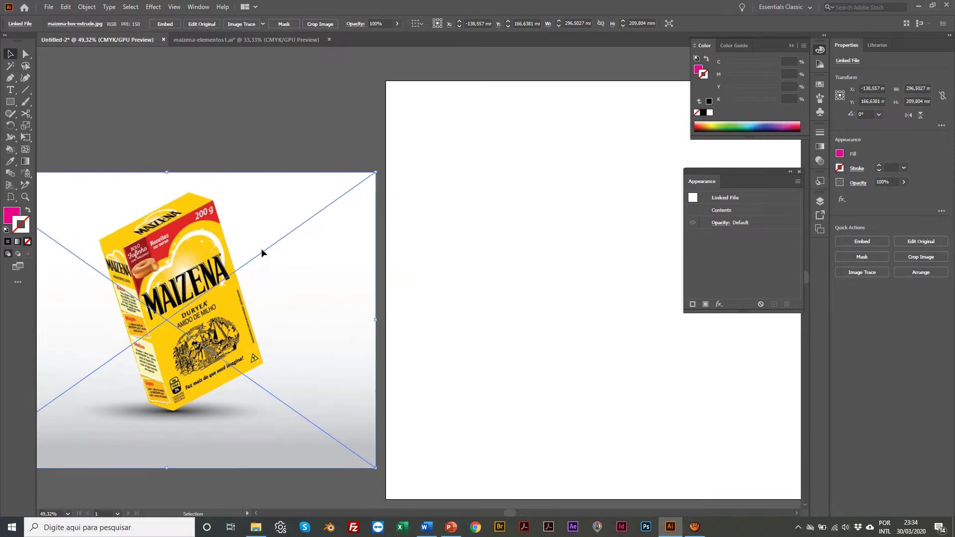
{"action": "scroll", "coordinate": [262, 254], "scroll_direction": "left", "scroll_amount": 3}
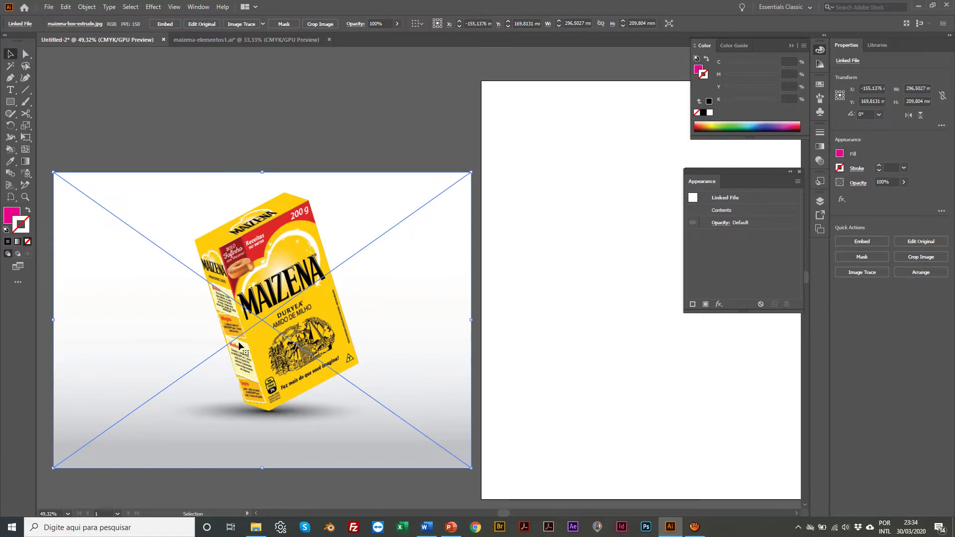
{"action": "scroll", "coordinate": [303, 263], "scroll_direction": "down", "scroll_amount": 2}
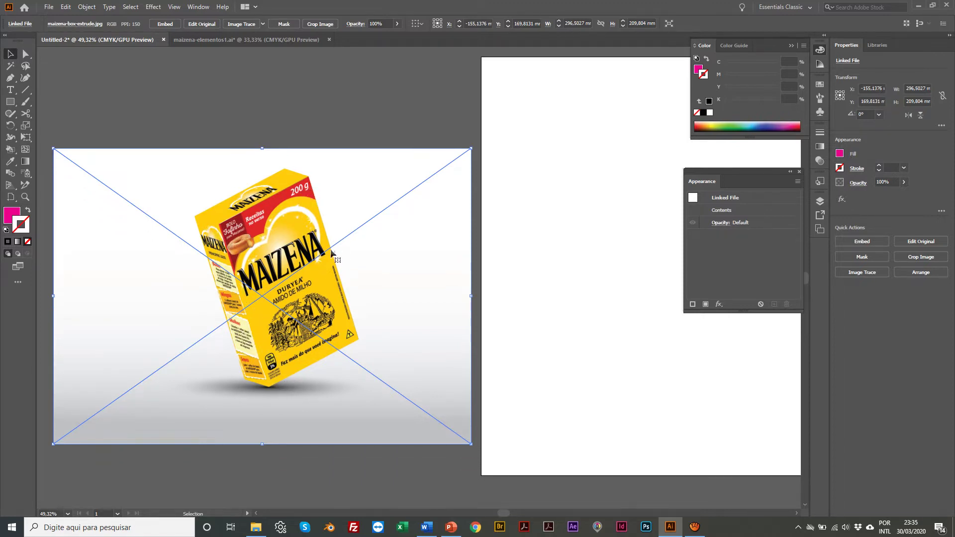
{"action": "scroll", "coordinate": [299, 263], "scroll_direction": "right", "scroll_amount": 2}
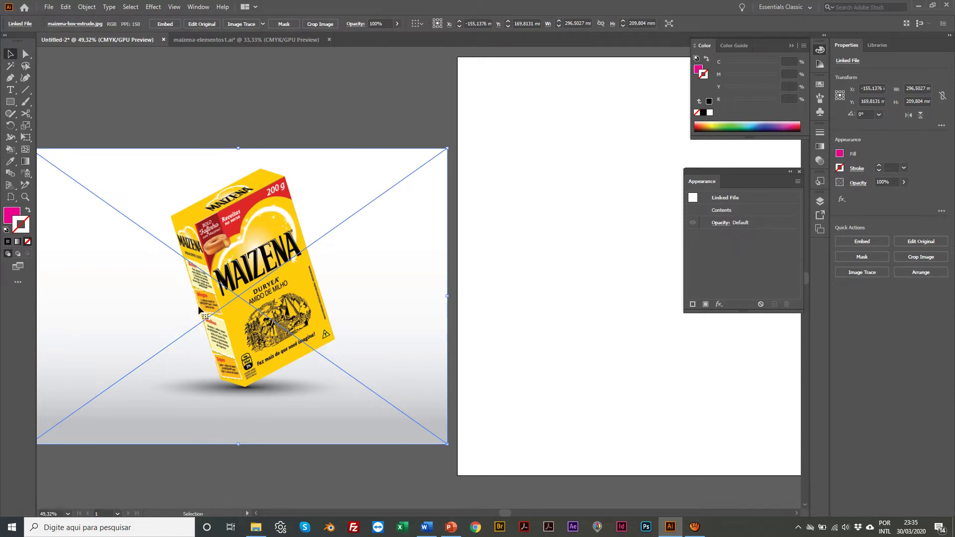
{"action": "scroll", "coordinate": [530, 299], "scroll_direction": "right", "scroll_amount": 3}
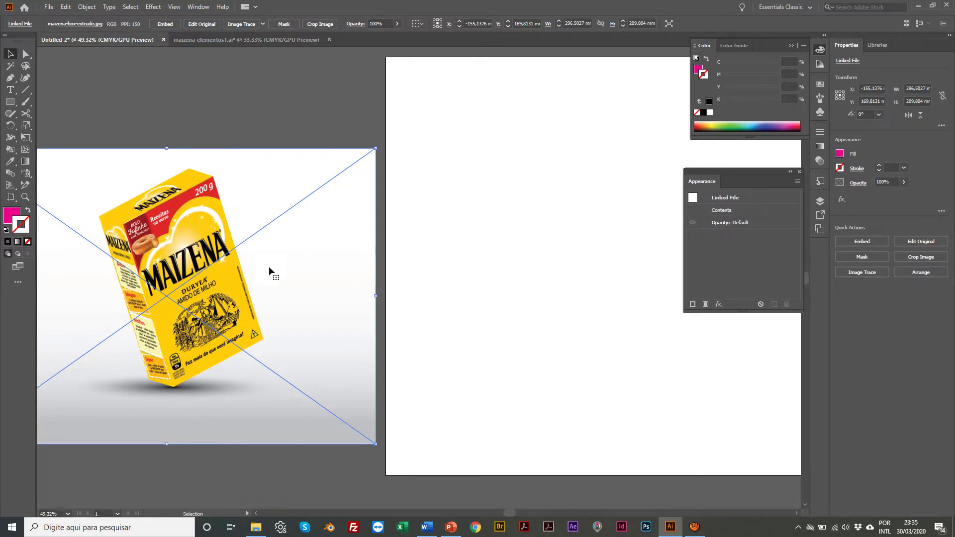
{"action": "scroll", "coordinate": [449, 276], "scroll_direction": "right", "scroll_amount": 5}
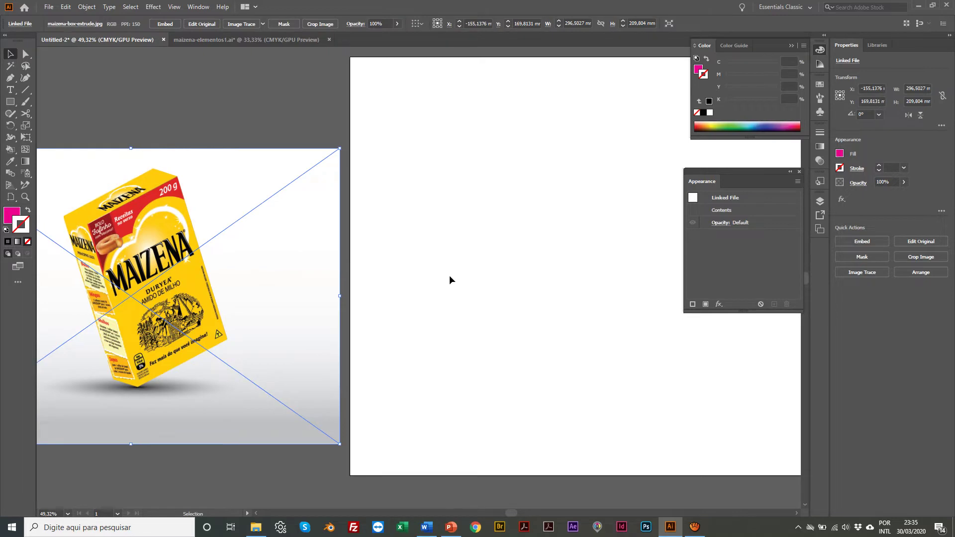
Deselect the placed image, review the identity elements in maizena-elementos1.ai, and return to the Untitled-2 artboard
{"action": "left_click", "coordinate": [441, 237]}
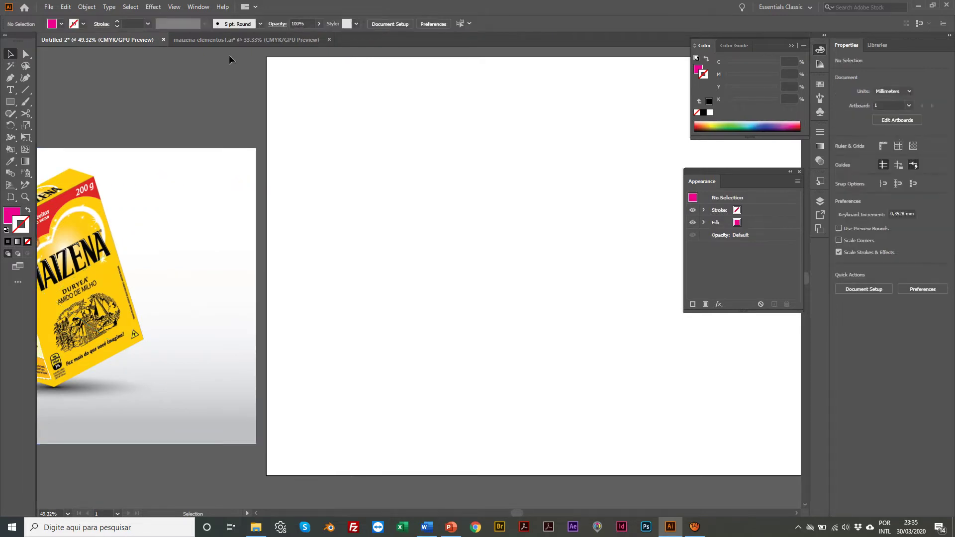
{"action": "left_click", "coordinate": [198, 40]}
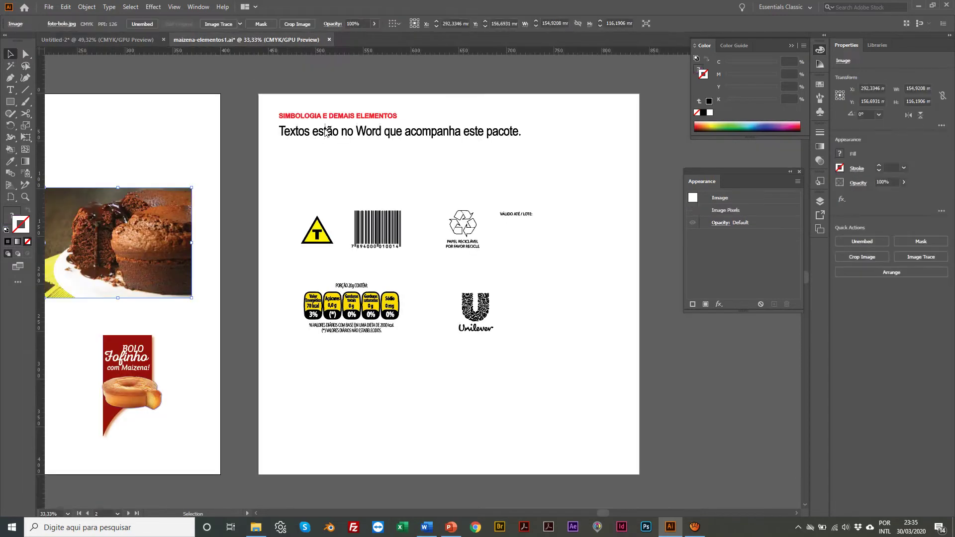
{"action": "scroll", "coordinate": [329, 144], "scroll_direction": "left", "scroll_amount": 20}
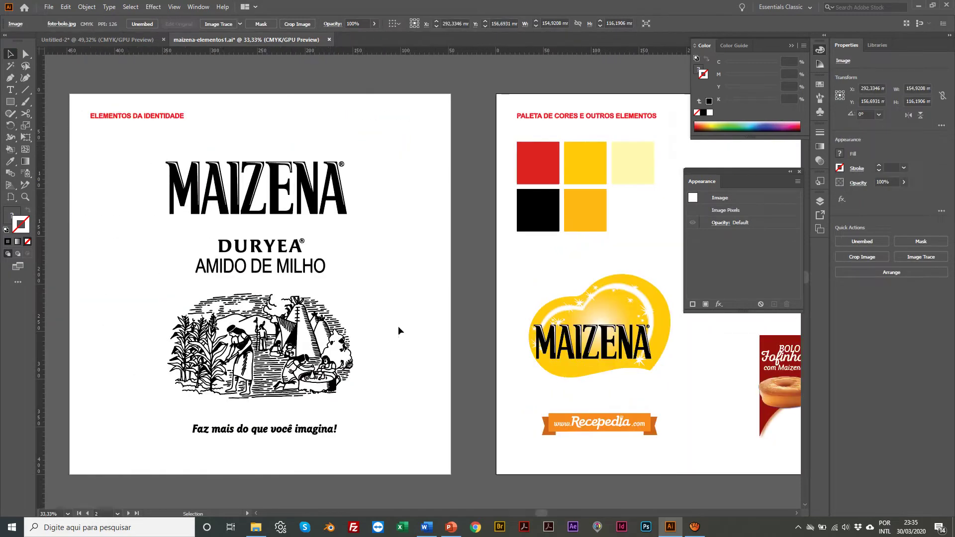
{"action": "left_click", "coordinate": [107, 41]}
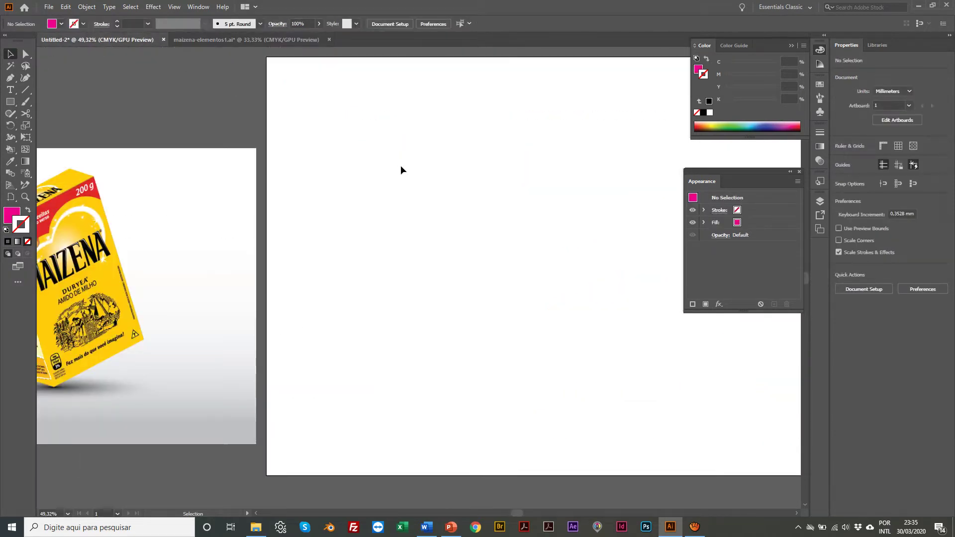
{"action": "scroll", "coordinate": [401, 166], "scroll_direction": "right", "scroll_amount": 5}
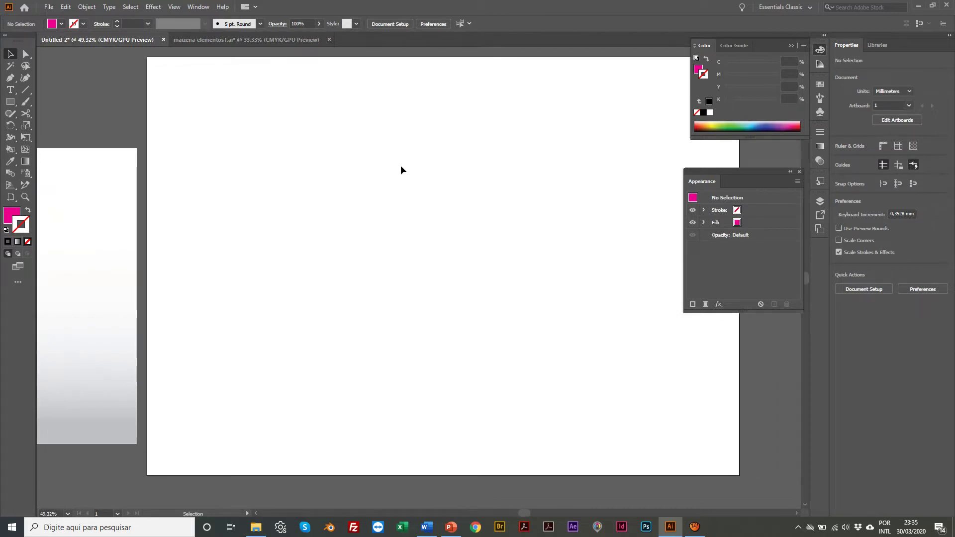
{"action": "scroll", "coordinate": [401, 166], "scroll_direction": "right", "scroll_amount": 1}
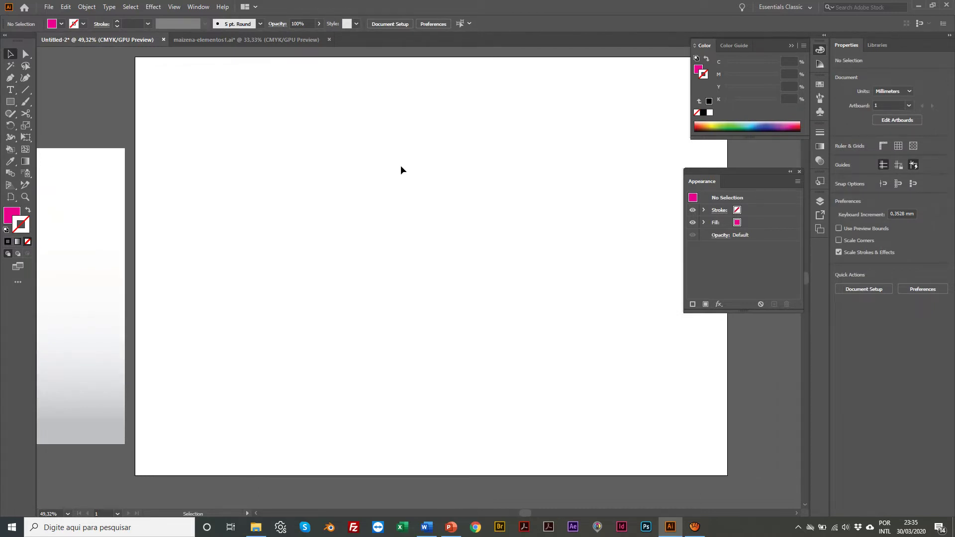
Open maizena-box.ai from the 0 - Maizena folder inside Aula 9 - Ilustração digital
{"action": "left_click", "coordinate": [49, 7]}
{"action": "left_click", "coordinate": [66, 41]}
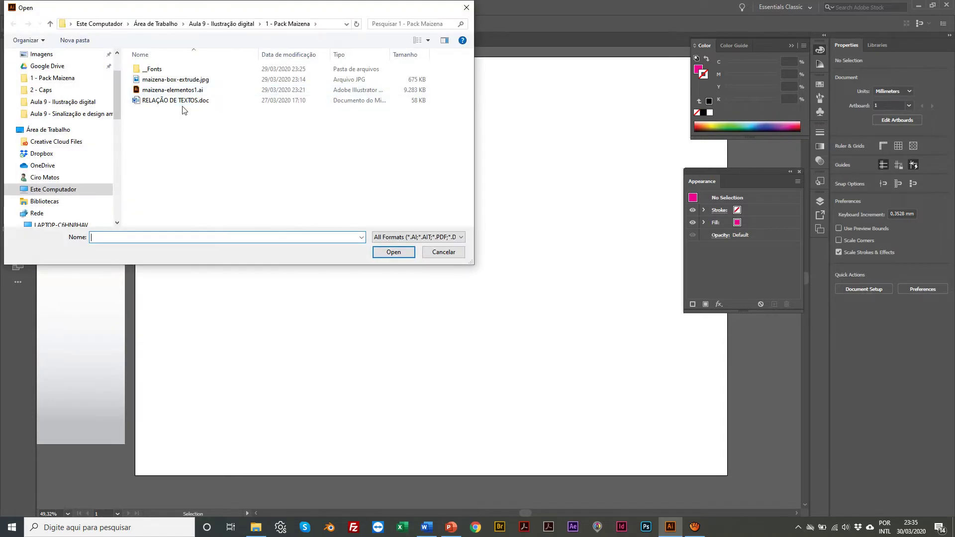
{"action": "left_click", "coordinate": [222, 24]}
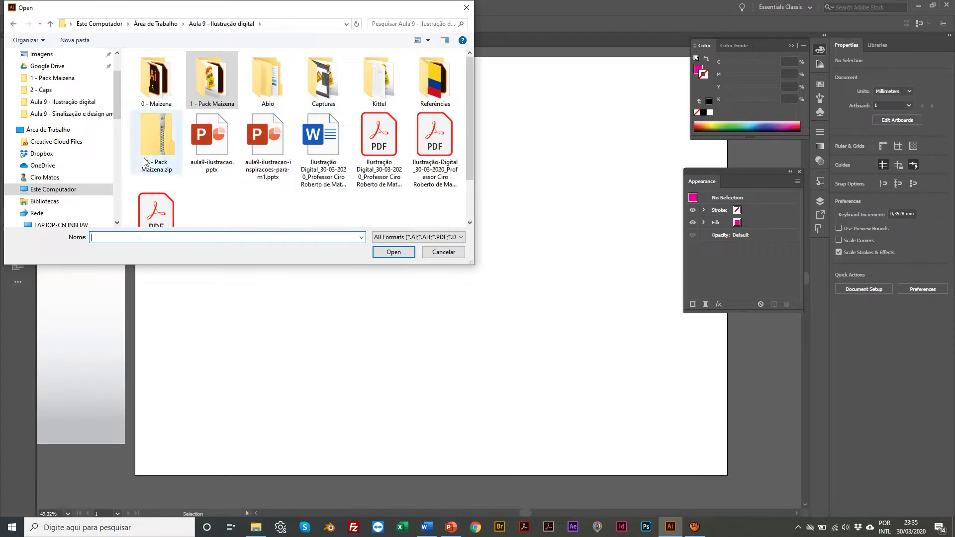
{"action": "left_click", "coordinate": [148, 77]}
{"action": "double_click", "coordinate": [148, 77]}
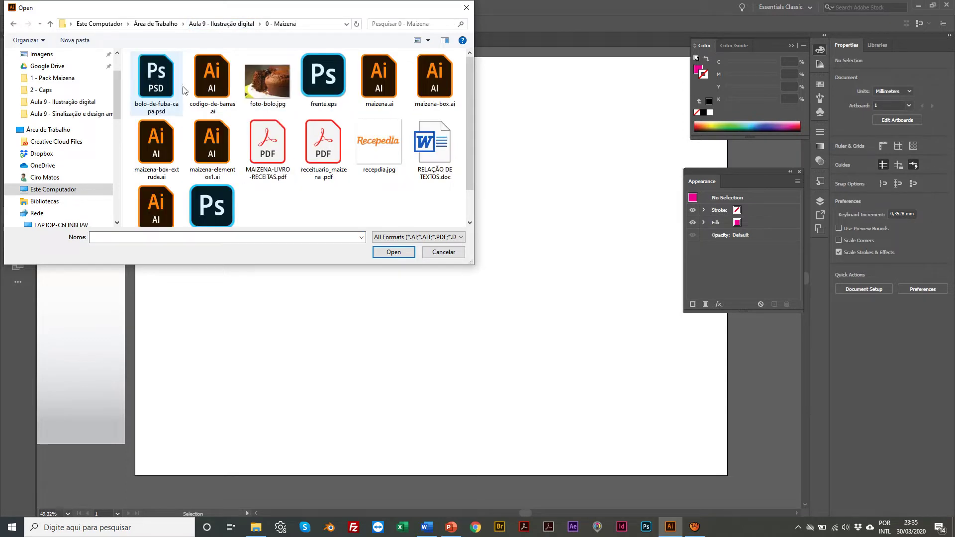
{"action": "double_click", "coordinate": [437, 85]}
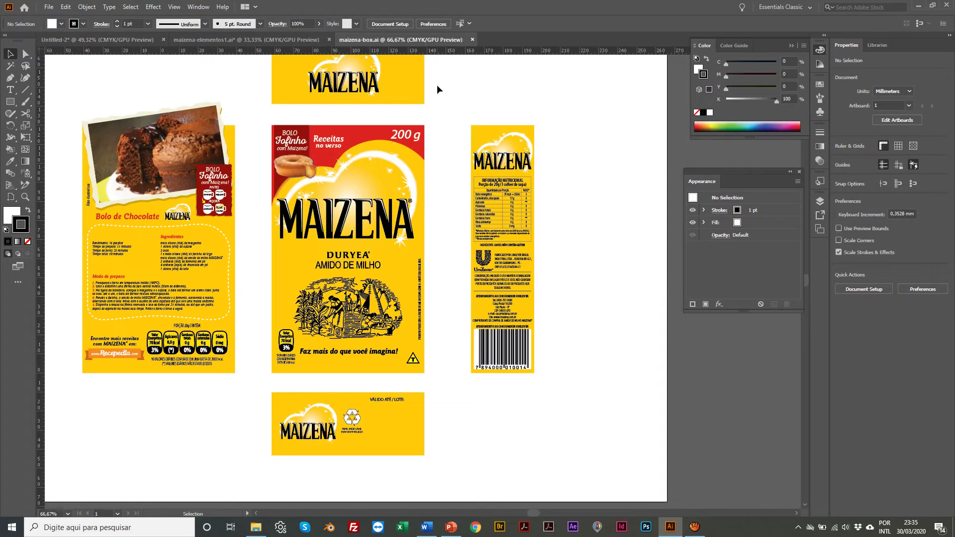
Examine the overall layout of the flat Maizena box panels, including the front panel's artwork up close
{"action": "scroll", "coordinate": [436, 85], "scroll_direction": "left", "scroll_amount": 5}
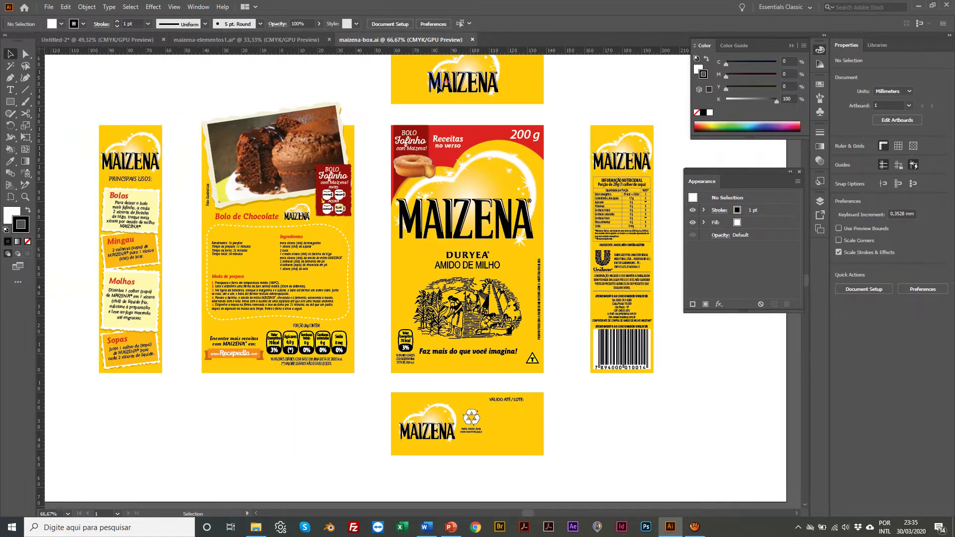
{"action": "key", "text": "z"}
{"action": "left_click", "coordinate": [427, 168], "text": "alt"}
{"action": "scroll", "coordinate": [385, 192], "scroll_direction": "down", "scroll_amount": 3}
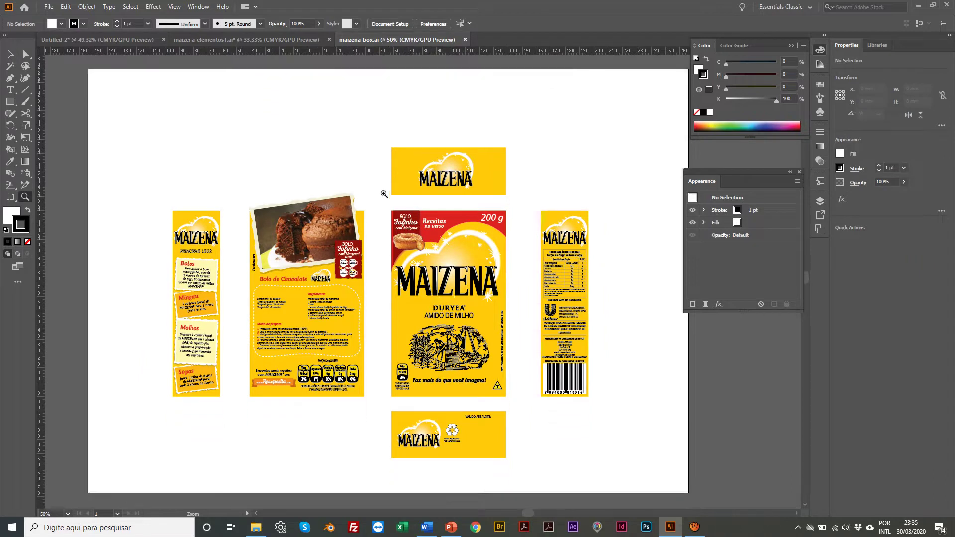
{"action": "scroll", "coordinate": [384, 194], "scroll_direction": "right", "scroll_amount": 1}
{"action": "key", "text": "v"}
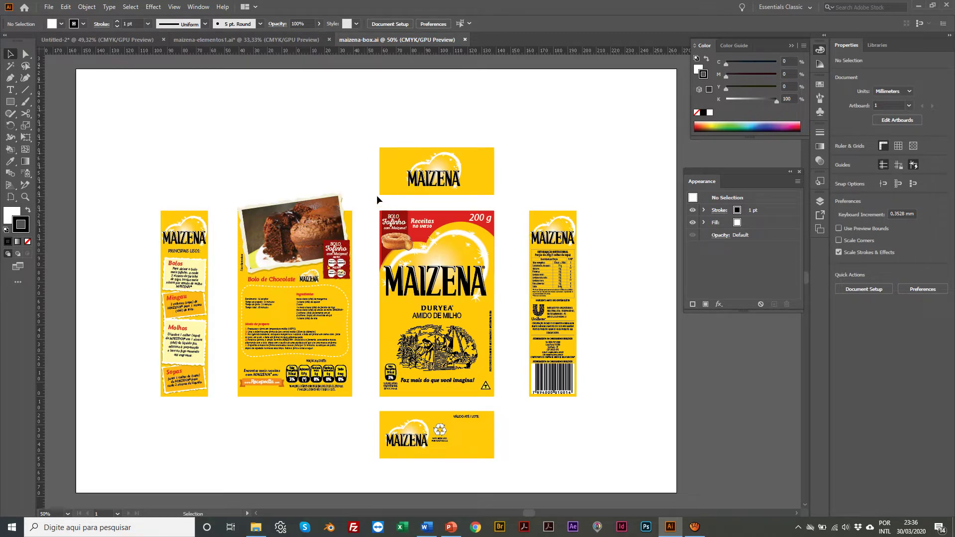
{"action": "key", "text": "z"}
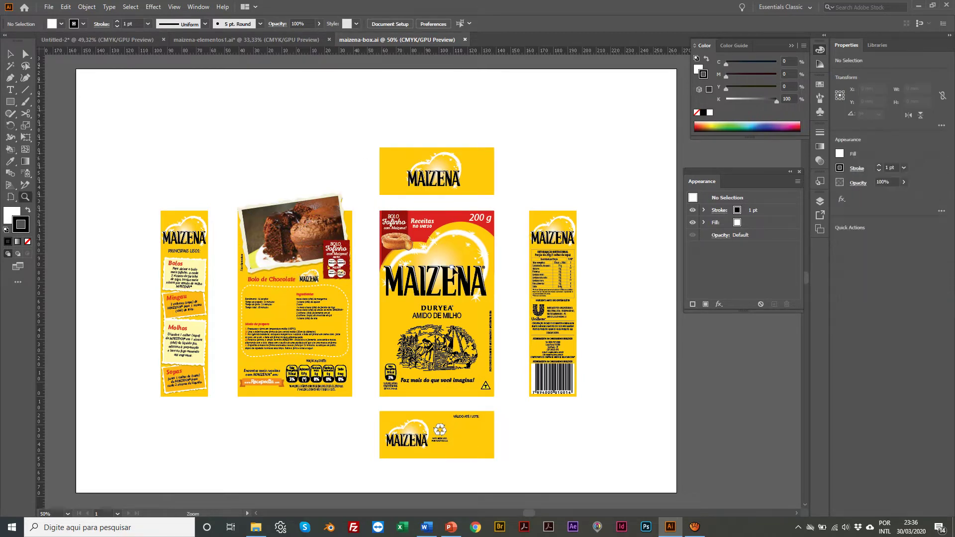
{"action": "left_click", "coordinate": [443, 259]}
{"action": "left_click", "coordinate": [436, 349]}
{"action": "scroll", "coordinate": [301, 241], "scroll_direction": "left", "scroll_amount": 1}
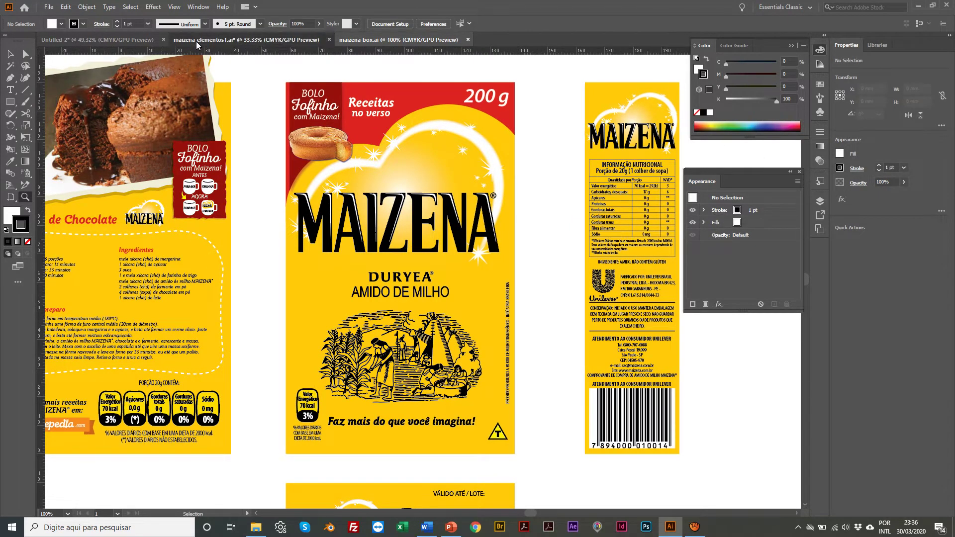
Compare the identity elements in maizena-elementos1.ai with the finished front and side panels in maizena-box.ai
{"action": "left_click", "coordinate": [247, 39]}
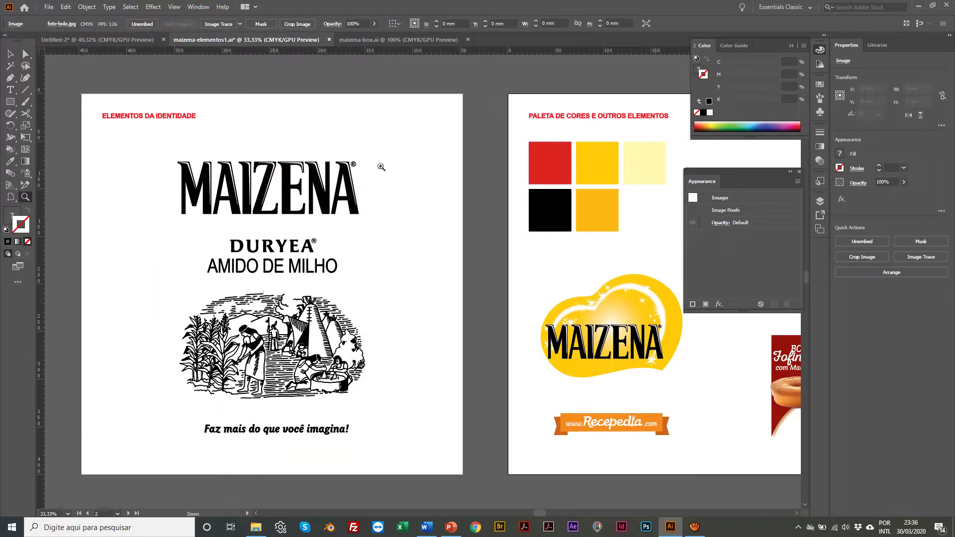
{"action": "left_click", "coordinate": [375, 42]}
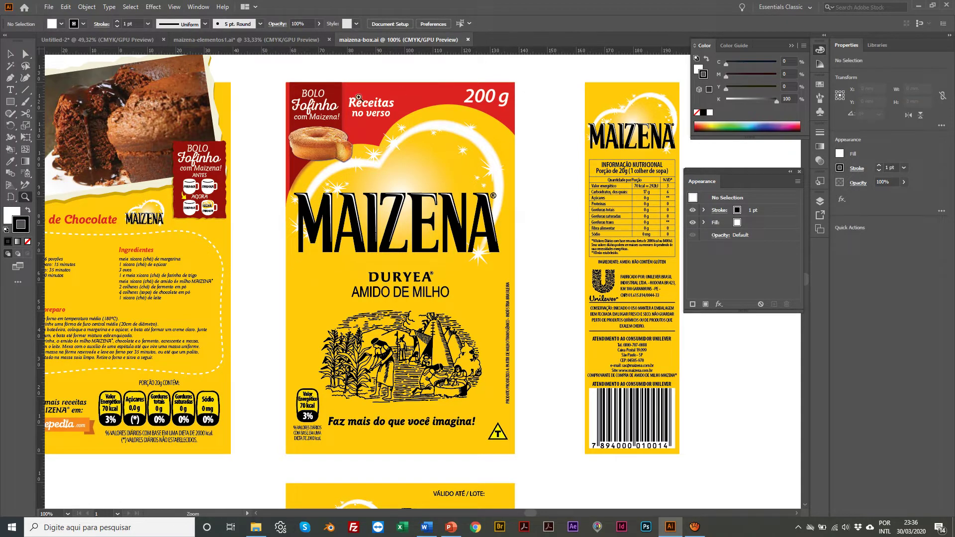
{"action": "scroll", "coordinate": [281, 81], "scroll_direction": "right", "scroll_amount": 1}
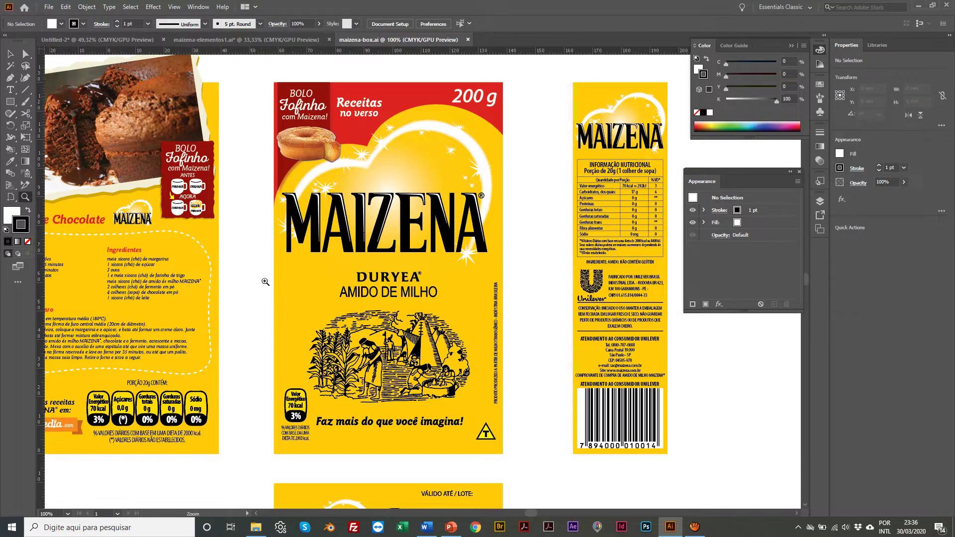
{"action": "scroll", "coordinate": [265, 282], "scroll_direction": "right", "scroll_amount": 1}
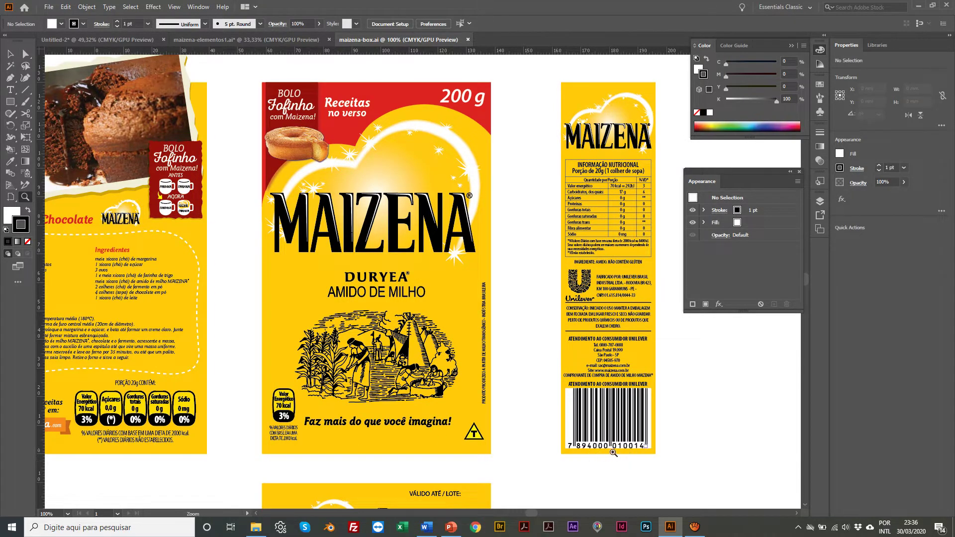
Check the width and height of the yellow background rectangles of the front panel and the barcode side panel
{"action": "left_click", "coordinate": [10, 53]}
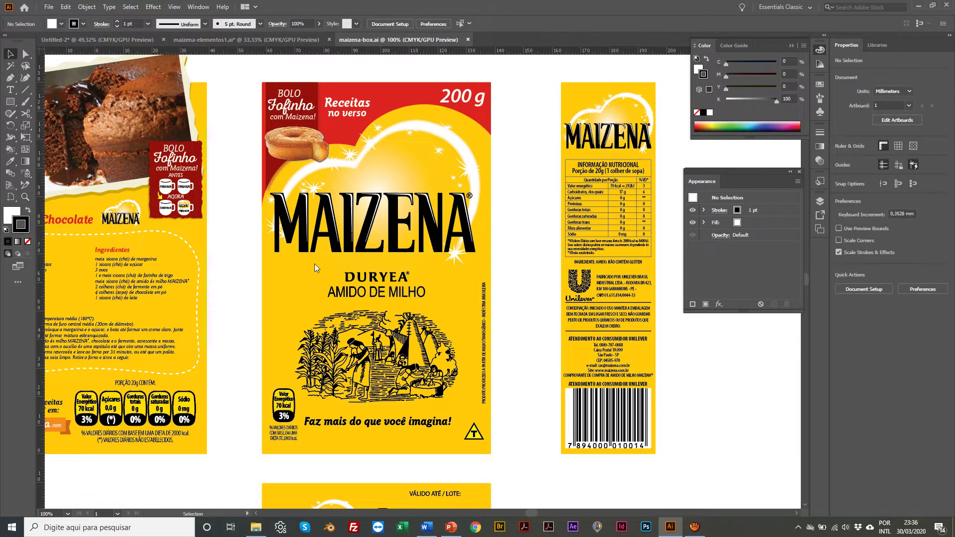
{"action": "left_click", "coordinate": [458, 317]}
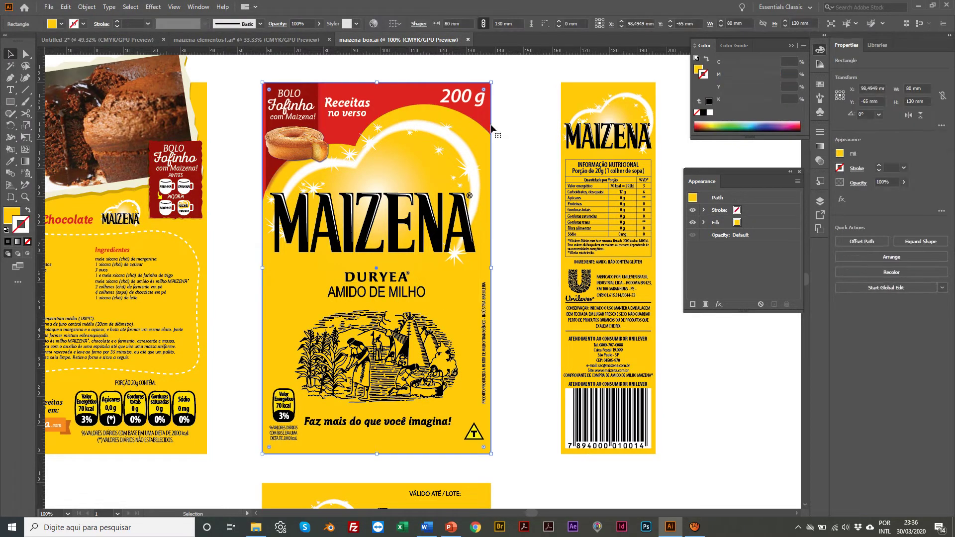
{"action": "left_click", "coordinate": [748, 22]}
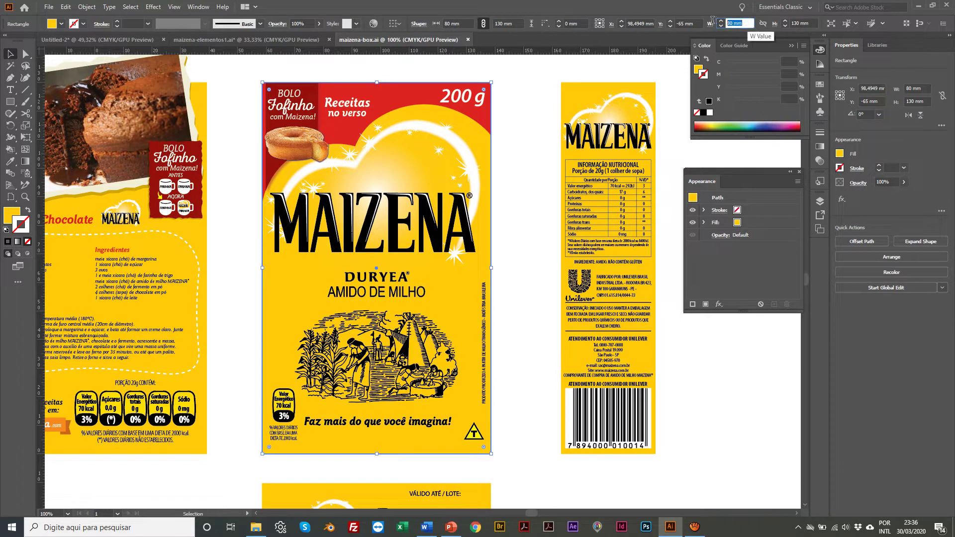
{"action": "left_click_drag", "start_coordinate": [814, 22], "coordinate": [760, 23]}
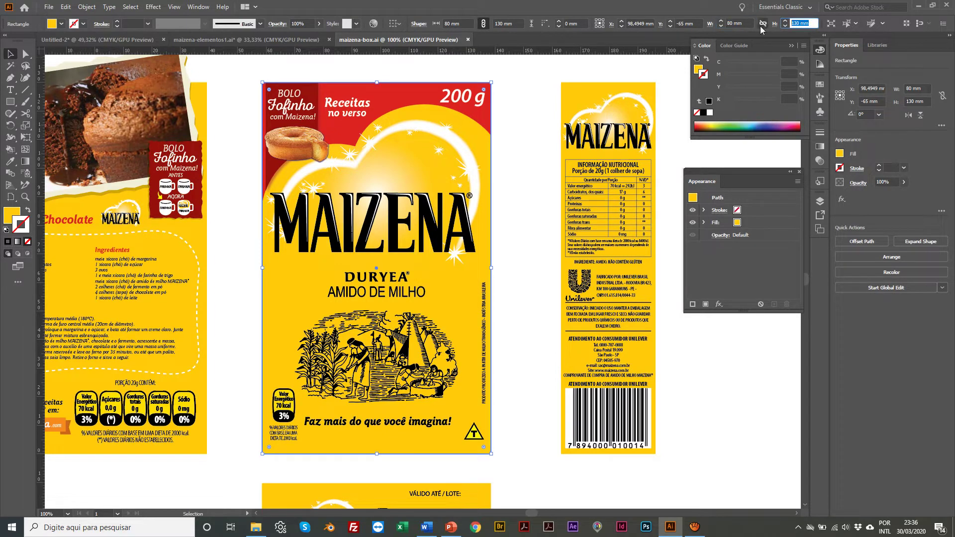
{"action": "left_click", "coordinate": [521, 99]}
{"action": "left_click", "coordinate": [521, 98]}
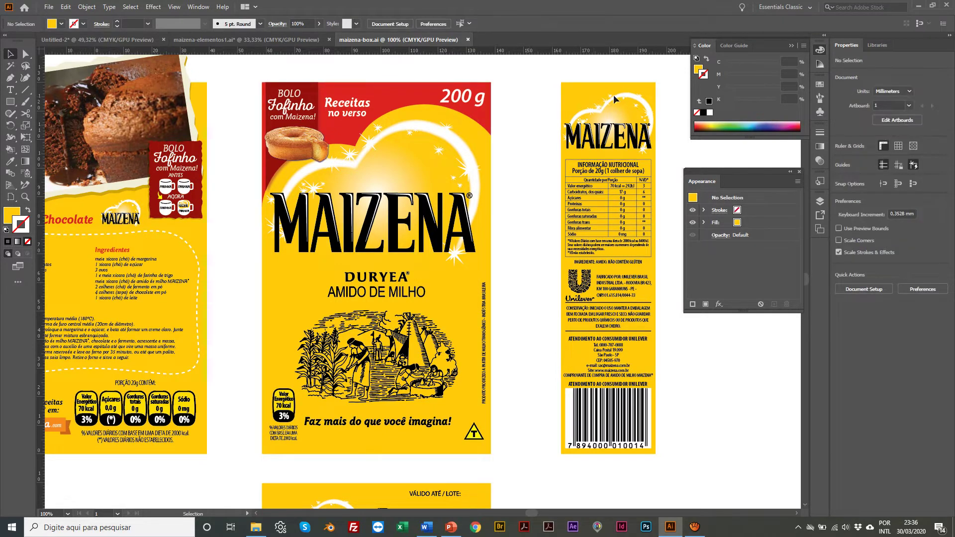
{"action": "left_click", "coordinate": [645, 362]}
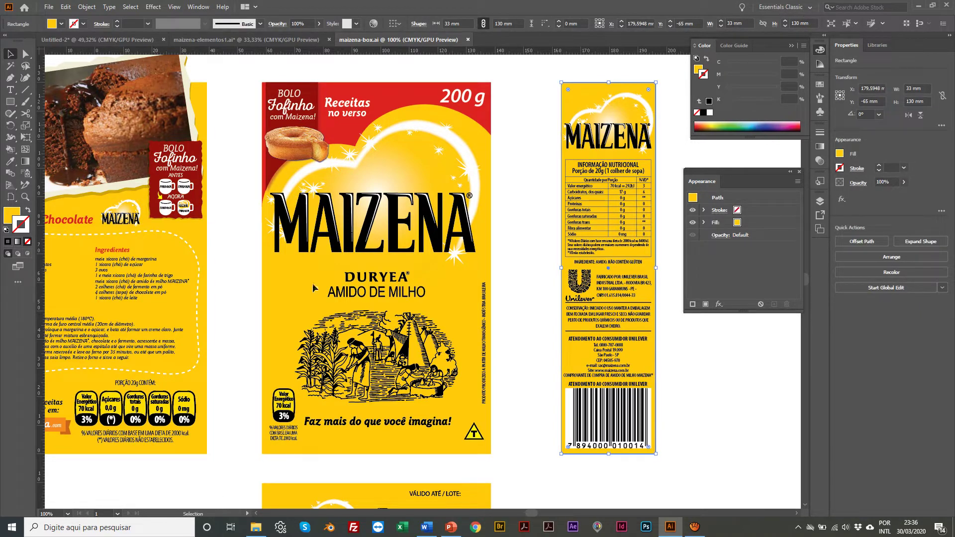
{"action": "left_click", "coordinate": [233, 228]}
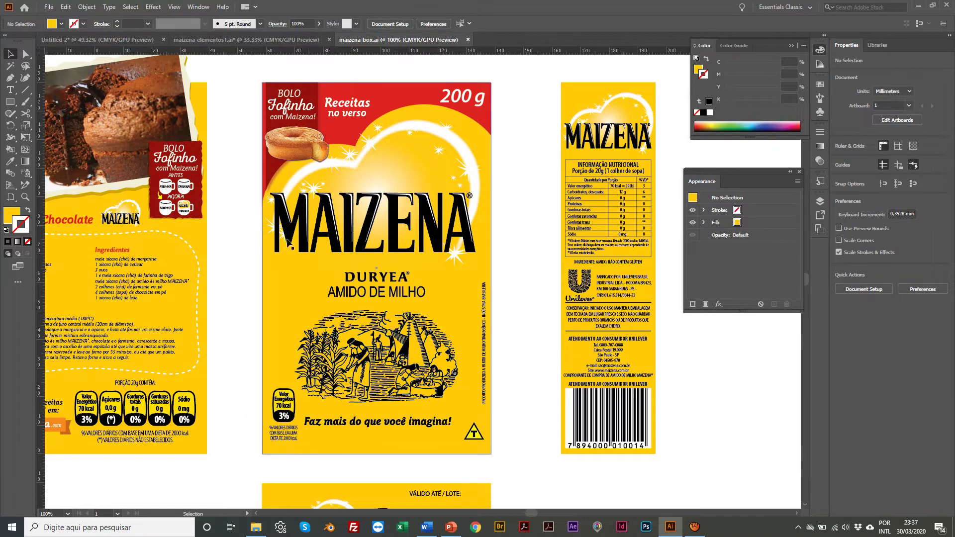
Review the color palette, photo and symbol elements in maizena-elementos1.ai, and return to maizena-box.ai
{"action": "left_click", "coordinate": [247, 39]}
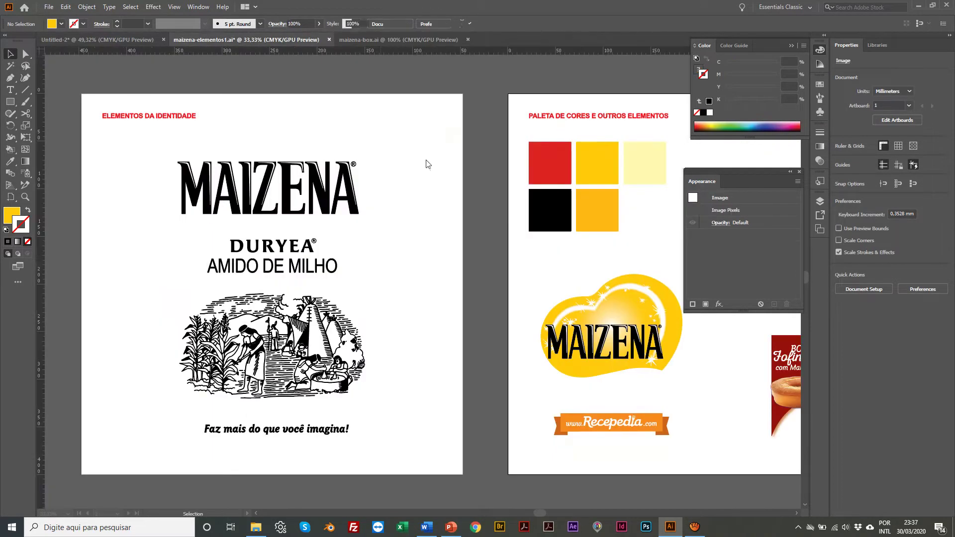
{"action": "scroll", "coordinate": [591, 230], "scroll_direction": "right", "scroll_amount": 8}
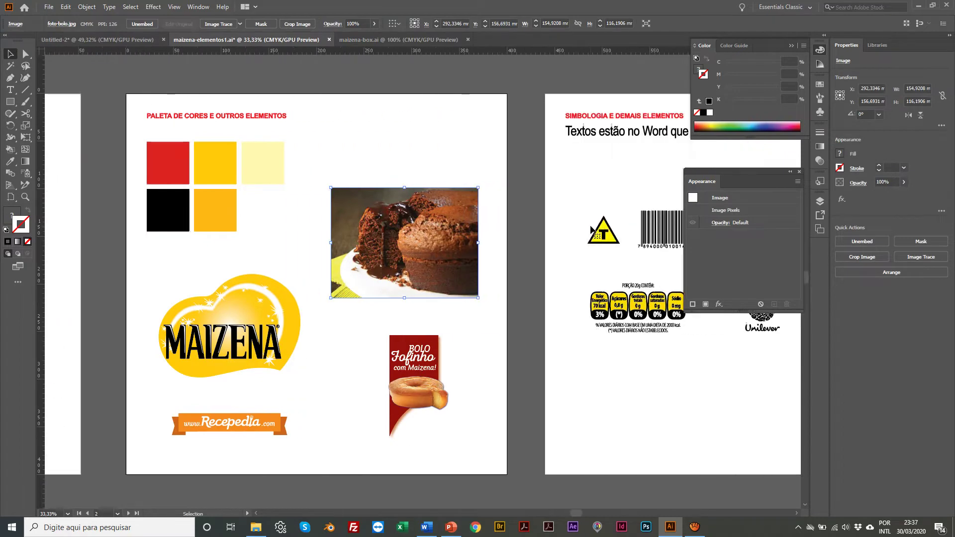
{"action": "scroll", "coordinate": [591, 229], "scroll_direction": "right", "scroll_amount": 2}
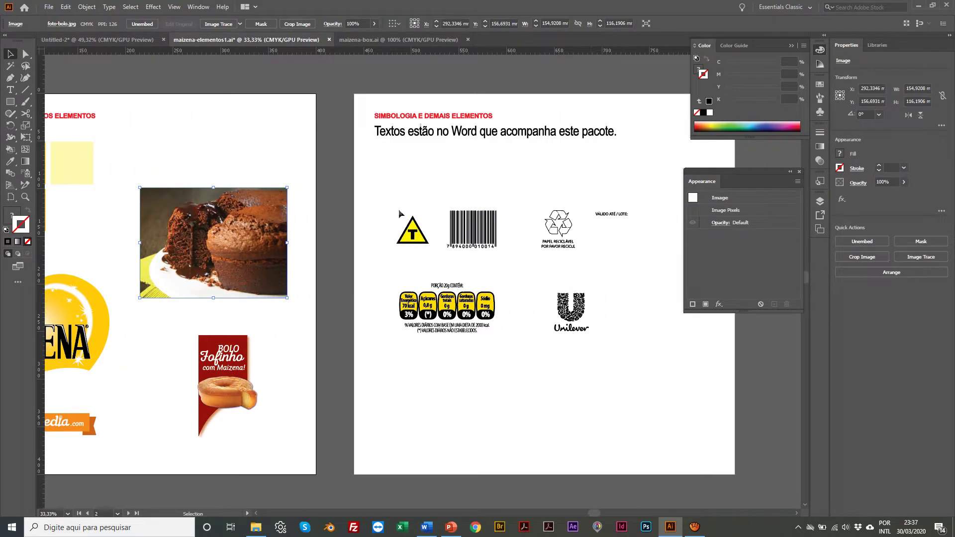
{"action": "left_click", "coordinate": [344, 37]}
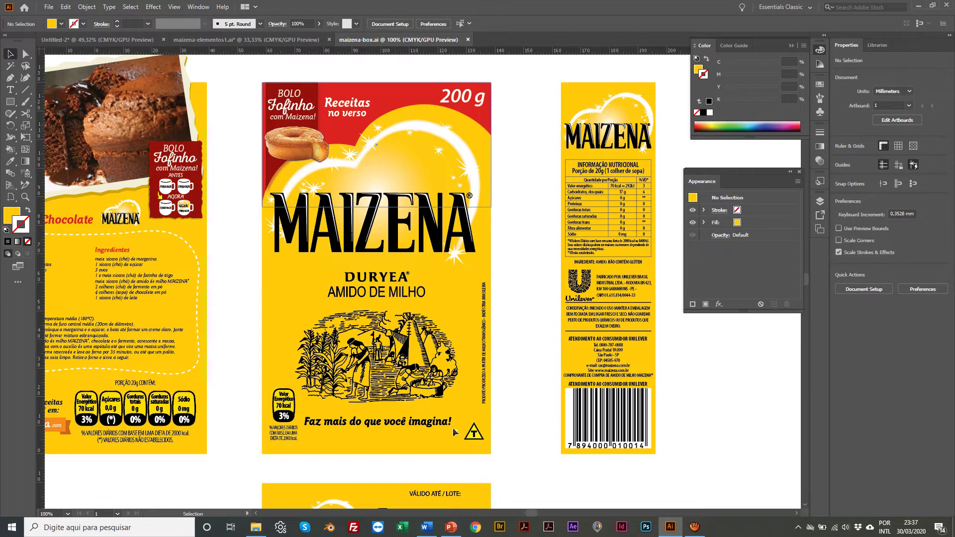
Examine the box's two side panels, recipe back panel and front panel in the flat layout
{"action": "scroll", "coordinate": [403, 422], "scroll_direction": "left", "scroll_amount": 5}
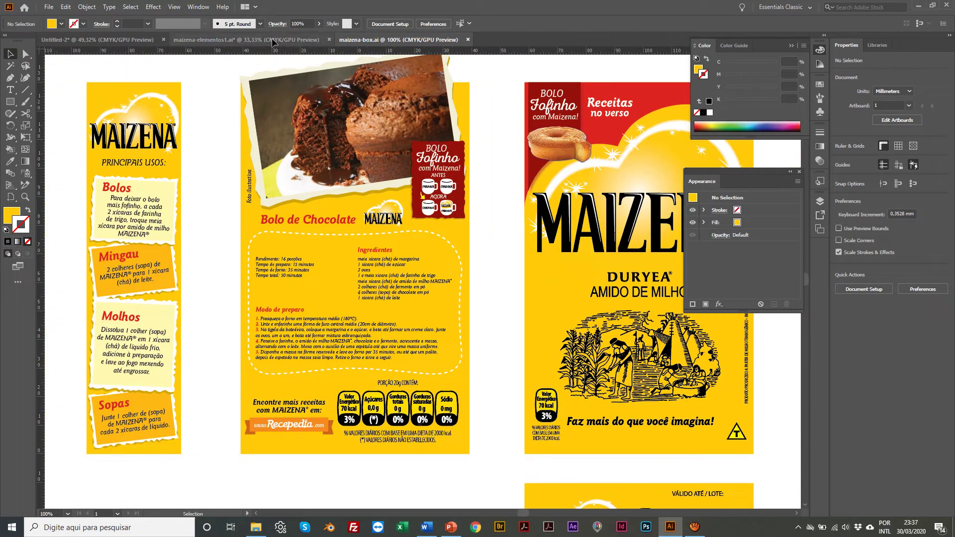
{"action": "scroll", "coordinate": [484, 298], "scroll_direction": "right", "scroll_amount": 4}
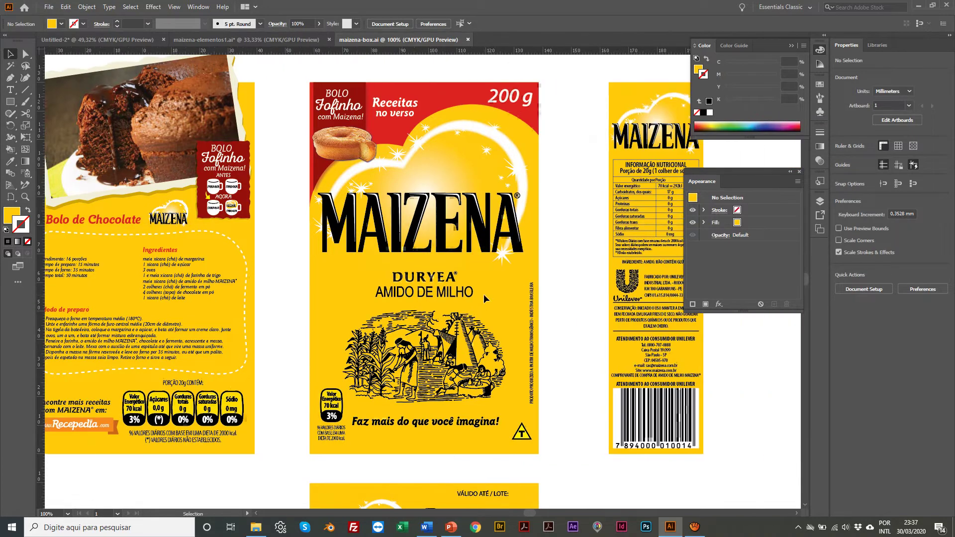
{"action": "scroll", "coordinate": [484, 295], "scroll_direction": "left", "scroll_amount": 5}
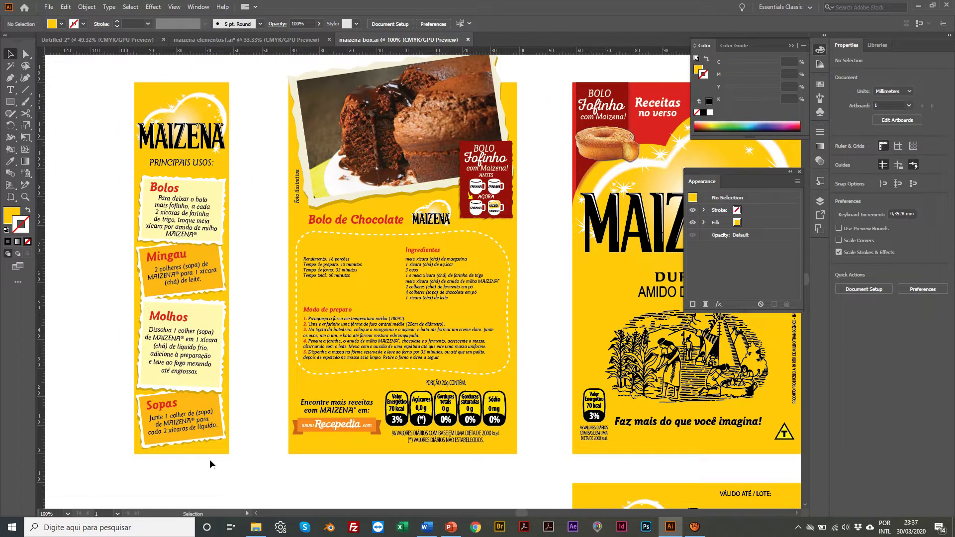
{"action": "scroll", "coordinate": [193, 313], "scroll_direction": "right", "scroll_amount": 5}
{"action": "scroll", "coordinate": [192, 313], "scroll_direction": "right", "scroll_amount": 2}
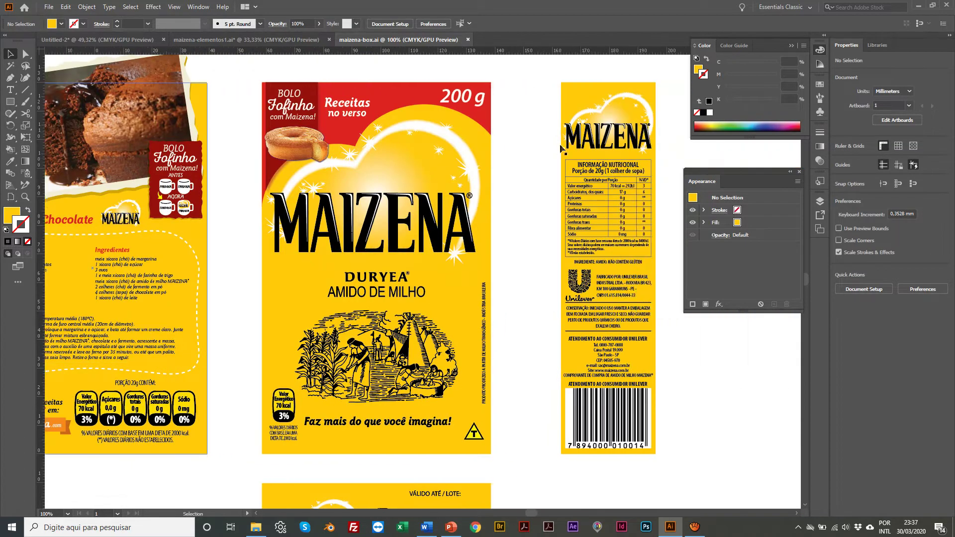
{"action": "scroll", "coordinate": [640, 371], "scroll_direction": "left", "scroll_amount": 3}
{"action": "scroll", "coordinate": [640, 372], "scroll_direction": "left", "scroll_amount": 2}
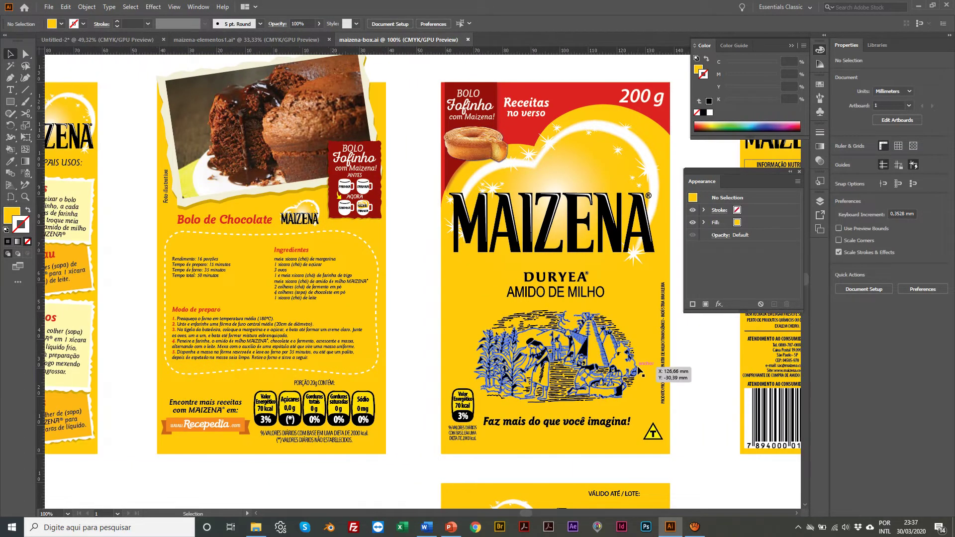
Copy the front panel's yellow background rectangle from maizena-box.ai and paste it into the Untitled-2 document
{"action": "scroll", "coordinate": [640, 372], "scroll_direction": "right", "scroll_amount": 2}
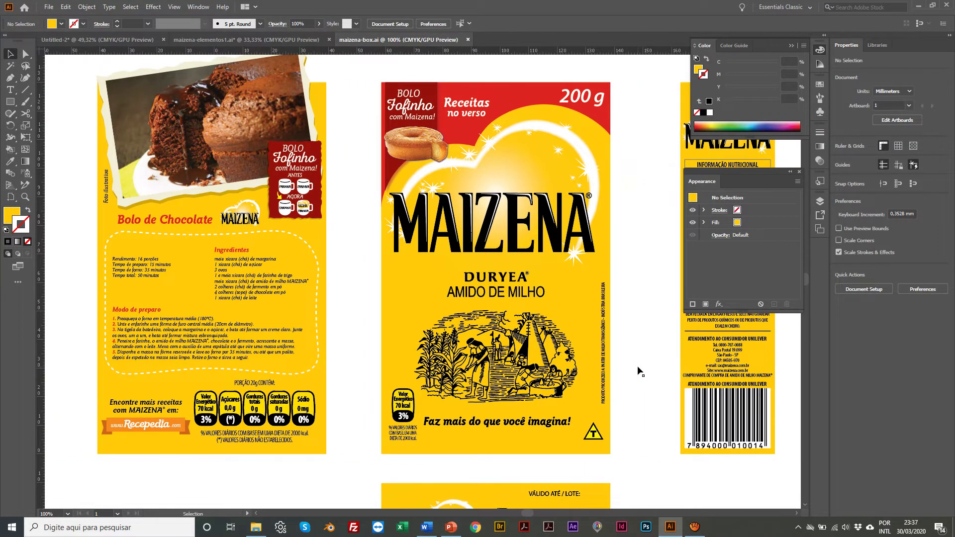
{"action": "key", "text": "z"}
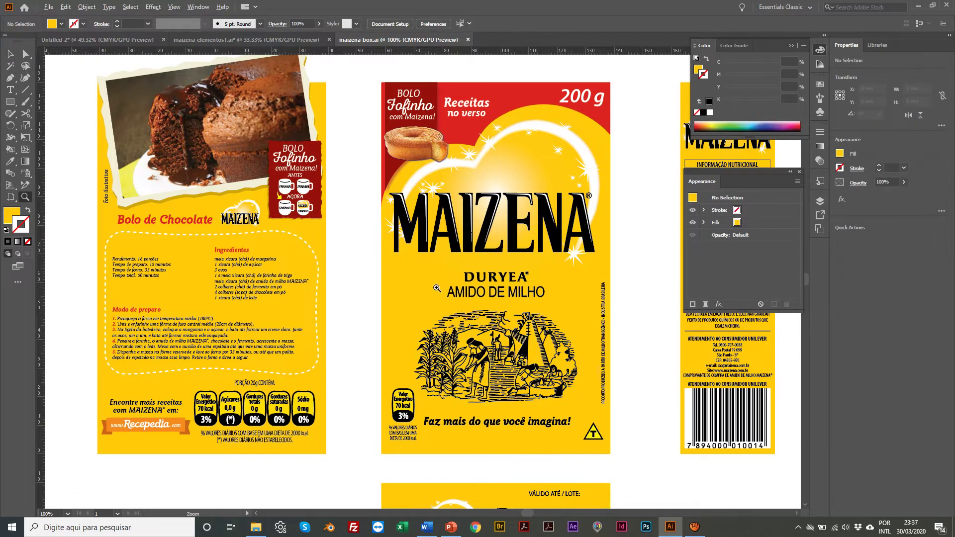
{"action": "left_click", "coordinate": [441, 292], "text": "alt"}
{"action": "left_click", "coordinate": [440, 293], "text": "alt"}
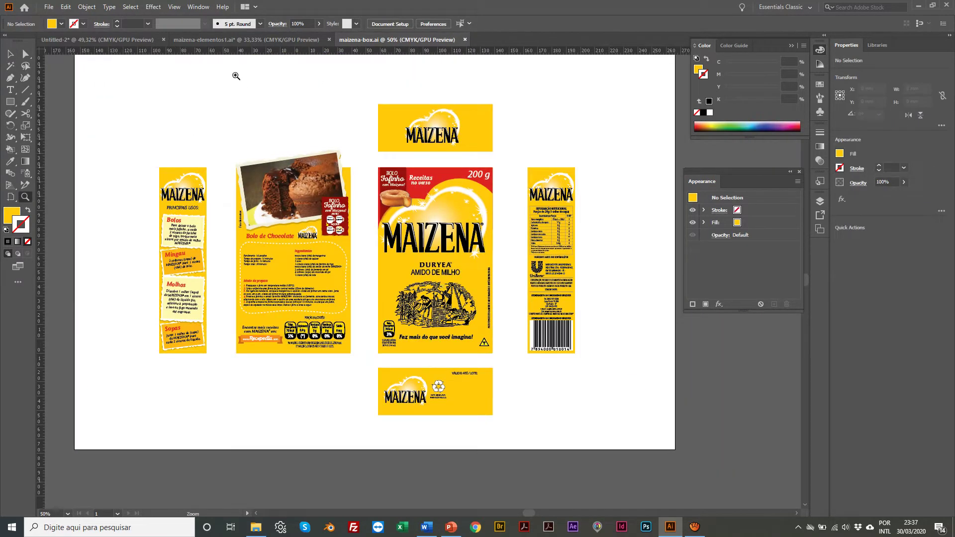
{"action": "key", "text": "v"}
{"action": "left_click", "coordinate": [387, 279]}
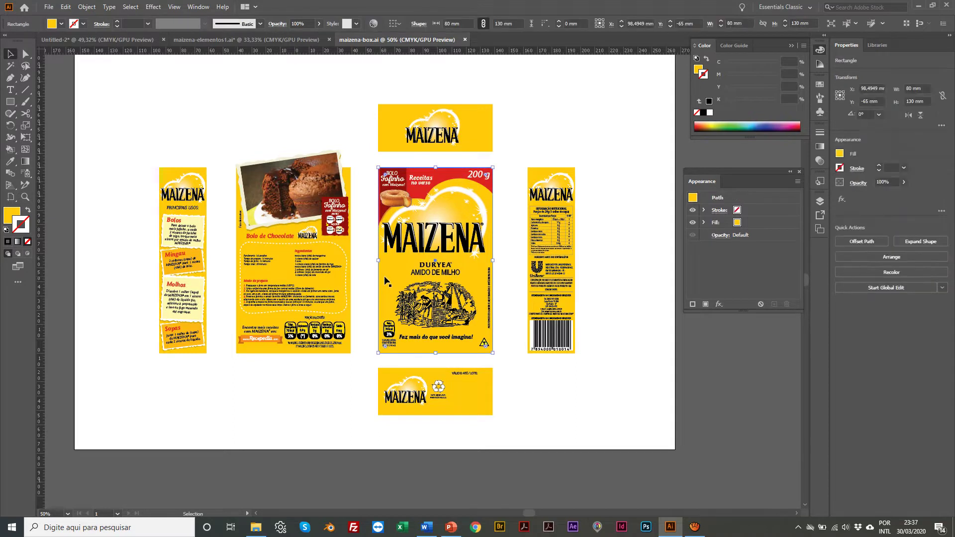
{"action": "key", "text": "ctrl+c"}
{"action": "left_click", "coordinate": [83, 39]}
{"action": "key", "text": "ctrl+v"}
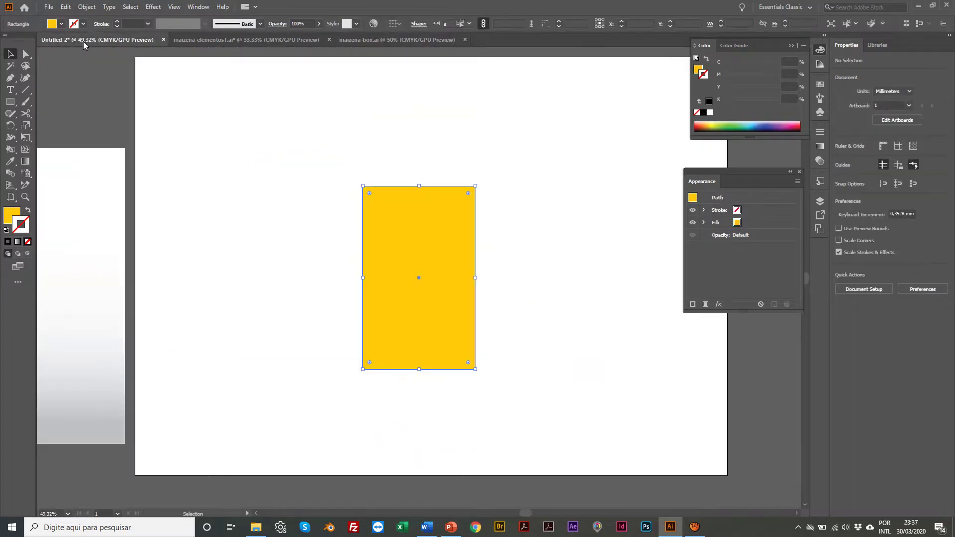
Move the pasted yellow rectangle to the right on the artboard and deselect it
{"action": "left_click_drag", "start_coordinate": [431, 219], "coordinate": [478, 220]}
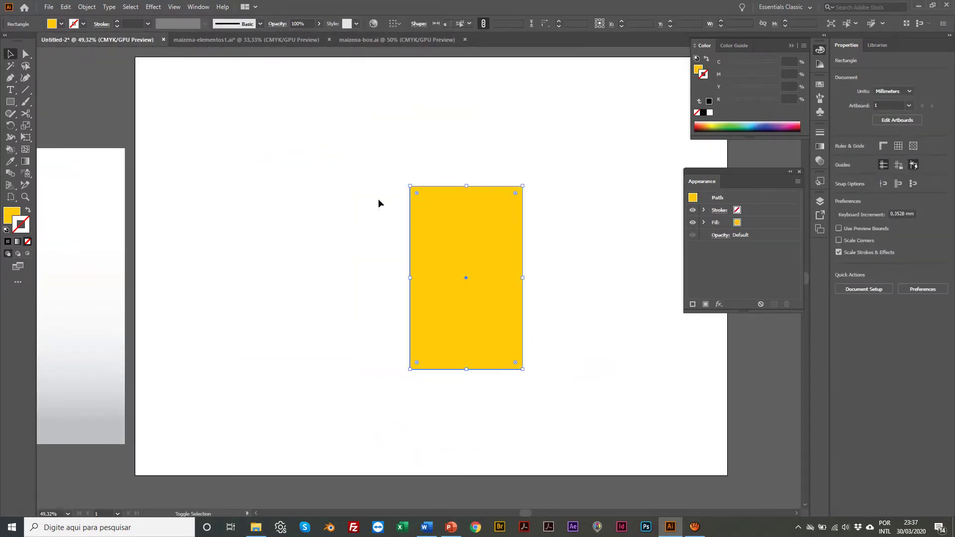
{"action": "left_click", "coordinate": [344, 187]}
{"action": "left_click_drag", "start_coordinate": [335, 143], "coordinate": [588, 421]}
{"action": "scroll", "coordinate": [497, 311], "scroll_direction": "left", "scroll_amount": 1}
{"action": "left_click_drag", "start_coordinate": [445, 240], "coordinate": [500, 240]}
{"action": "left_click", "coordinate": [351, 201]}
Check the front panel logo's size in maizena-box.ai, and copy the MAIZENA logo from maizena-elementos1.ai into Untitled-2
{"action": "left_click", "coordinate": [342, 40]}
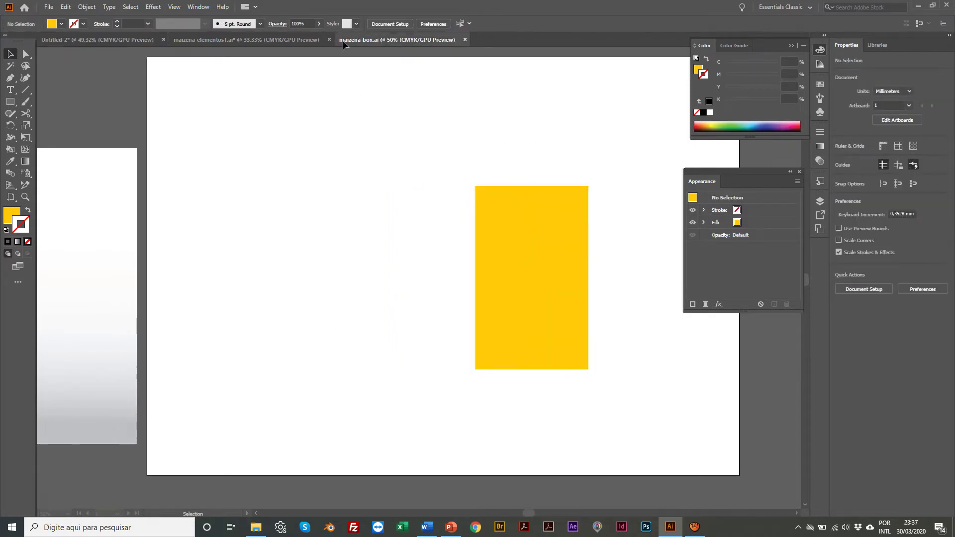
{"action": "left_click", "coordinate": [424, 243]}
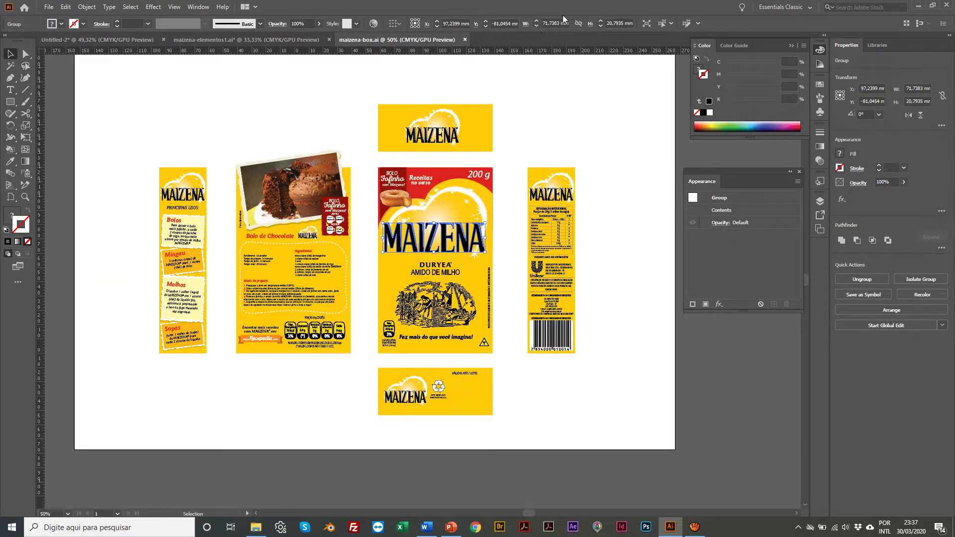
{"action": "left_click", "coordinate": [226, 41]}
{"action": "scroll", "coordinate": [277, 181], "scroll_direction": "left", "scroll_amount": 5}
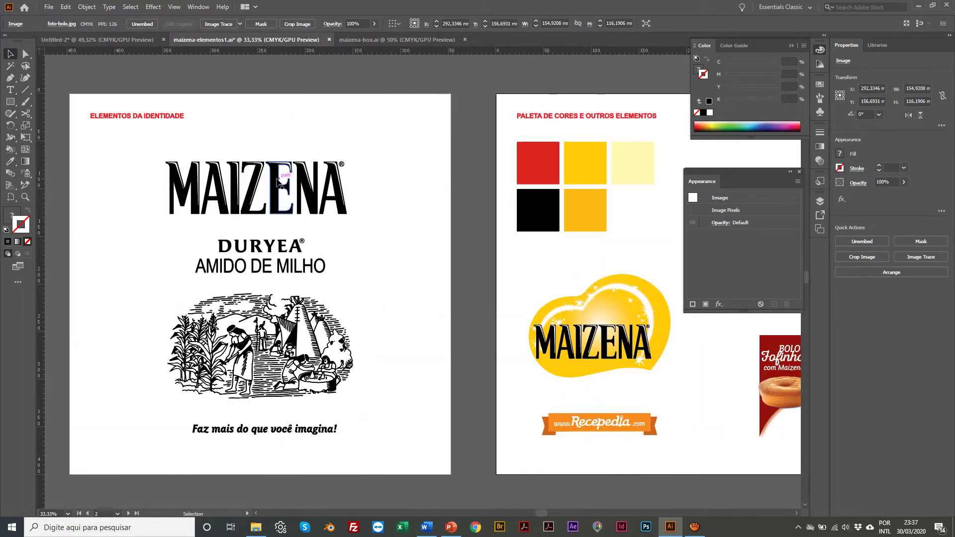
{"action": "left_click", "coordinate": [230, 199]}
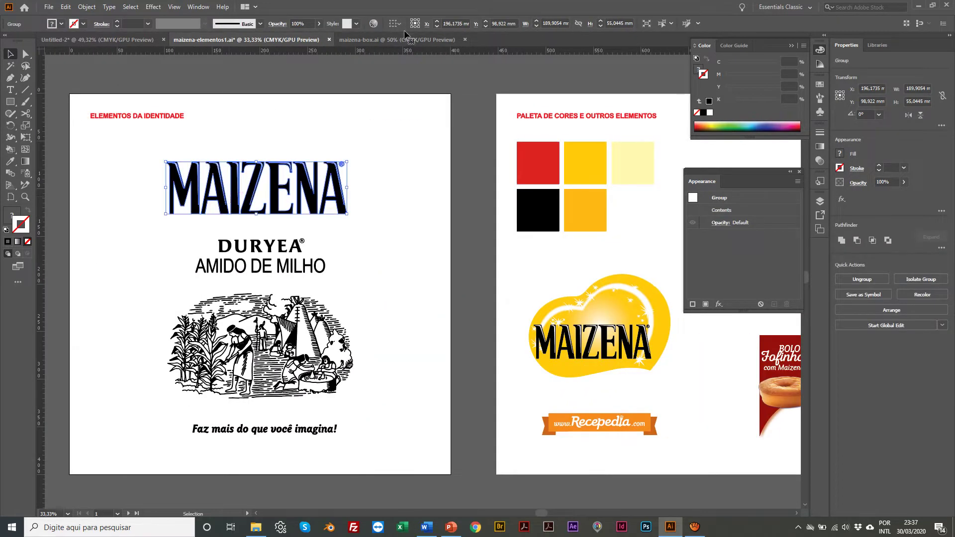
{"action": "left_click", "coordinate": [97, 40]}
{"action": "key", "text": "ctrl+v"}
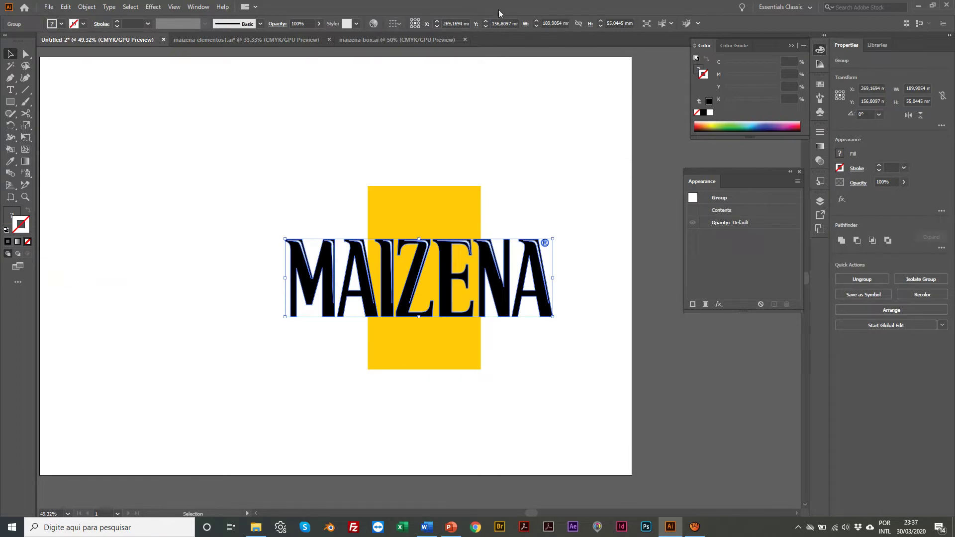
Scale the pasted MAIZENA logo to a width of 71 mm with its proportions linked
{"action": "left_click", "coordinate": [580, 25]}
{"action": "left_click", "coordinate": [558, 25]}
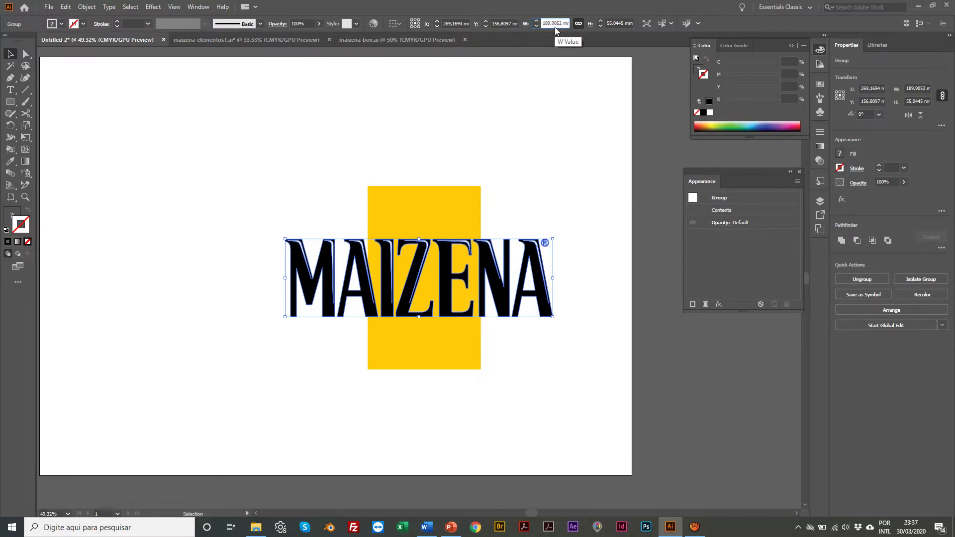
{"action": "double_click", "coordinate": [557, 20]}
{"action": "type", "text": "71,"}
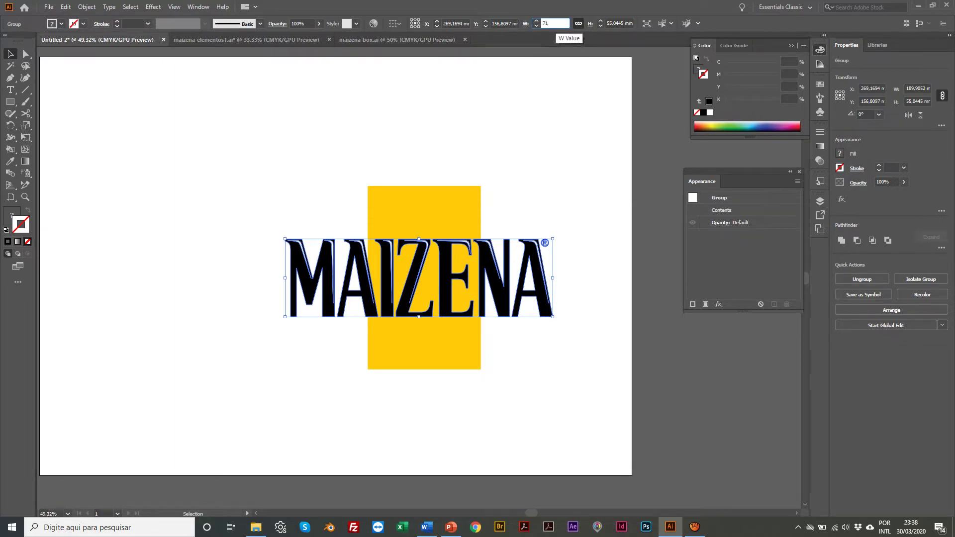
{"action": "key", "text": "Return"}
{"action": "left_click", "coordinate": [345, 163]}
Position the MAIZENA logo on the upper part of the yellow rectangle, roughly centred across its width
{"action": "scroll", "coordinate": [408, 264], "scroll_direction": "up", "scroll_amount": 1}
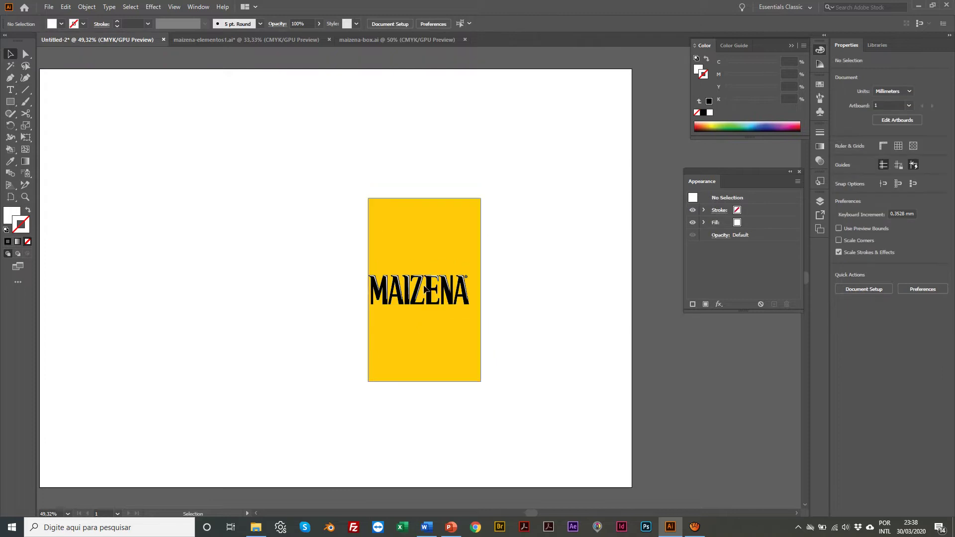
{"action": "left_click_drag", "start_coordinate": [424, 289], "coordinate": [404, 259]}
{"action": "key", "text": "ctrl+z"}
{"action": "left_click", "coordinate": [271, 233]}
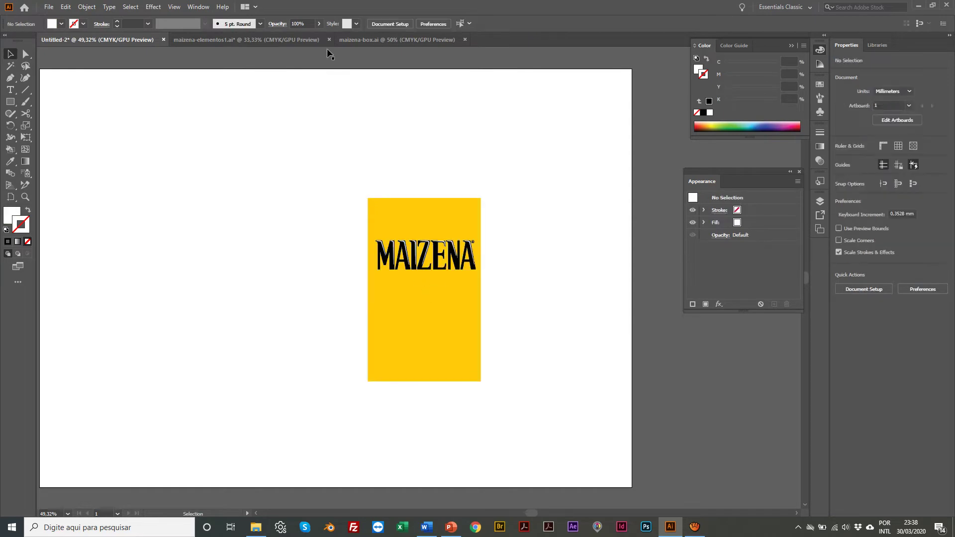
Copy the complete front panel artwork from maizena-box.ai into Untitled-2 and place it just left of the plain yellow rectangle
{"action": "left_click", "coordinate": [232, 39]}
{"action": "scroll", "coordinate": [465, 131], "scroll_direction": "right", "scroll_amount": 5}
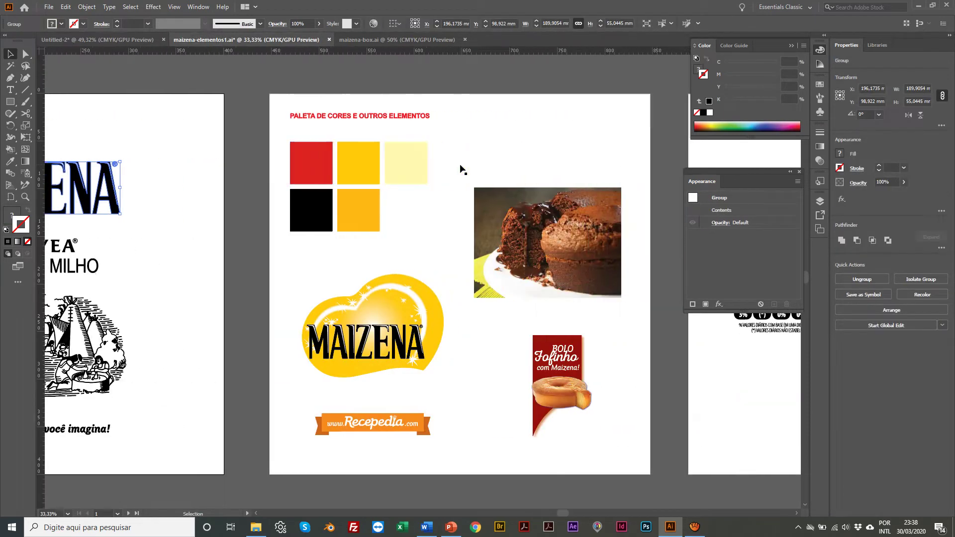
{"action": "left_click", "coordinate": [390, 39]}
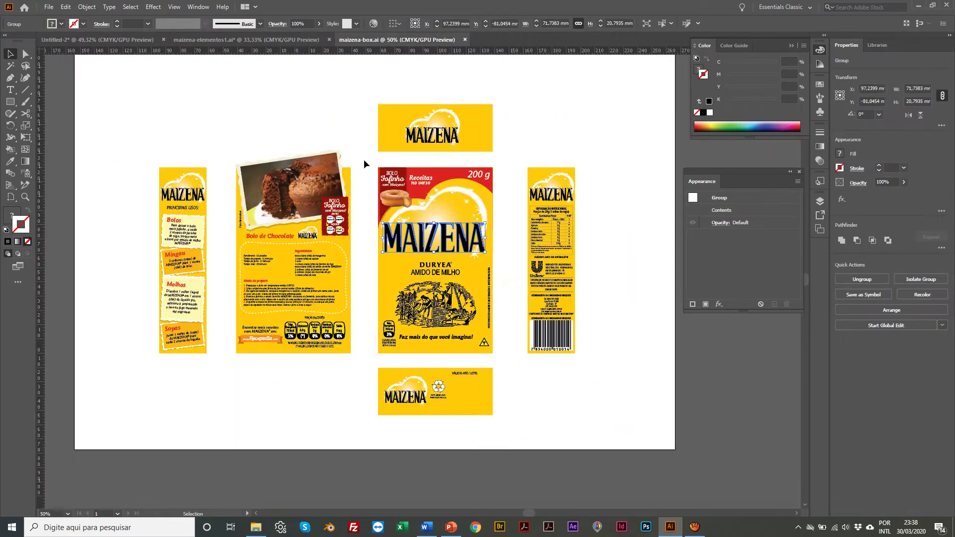
{"action": "left_click_drag", "start_coordinate": [364, 159], "coordinate": [509, 360]}
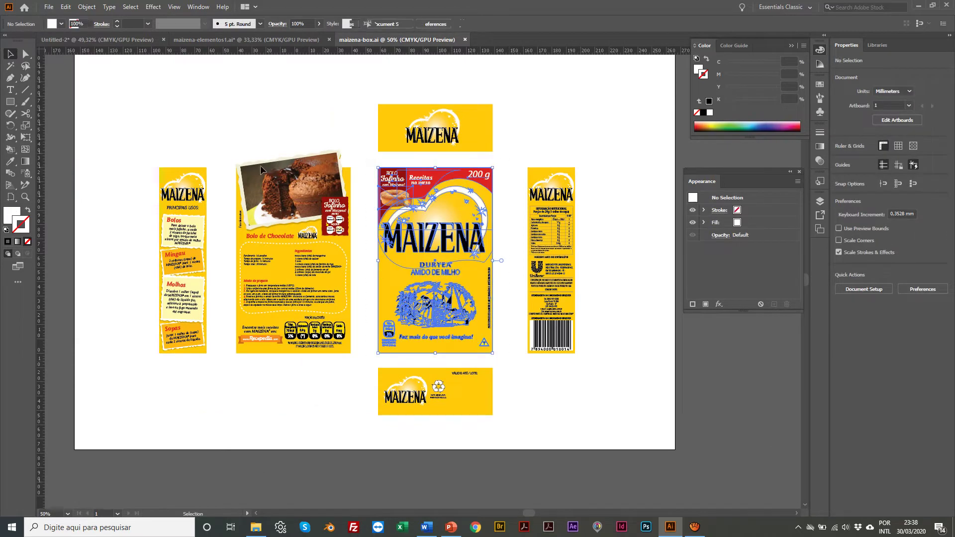
{"action": "key", "text": "ctrl+c"}
{"action": "left_click", "coordinate": [103, 36]}
{"action": "key", "text": "ctrl+v"}
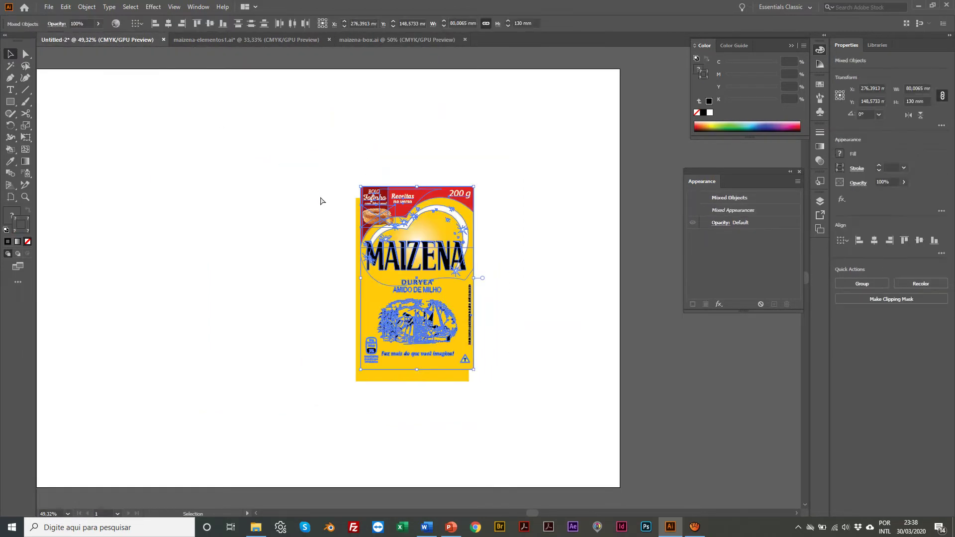
{"action": "left_click_drag", "start_coordinate": [414, 203], "coordinate": [282, 213]}
{"action": "left_click", "coordinate": [178, 202]}
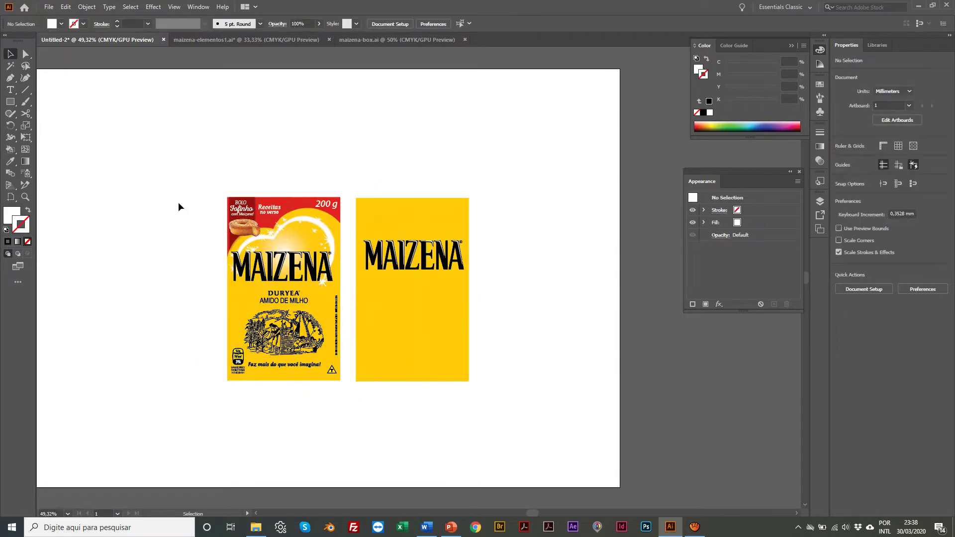
Nudge the whole reference front panel so its top and bottom edges line up with the plain yellow rectangle
{"action": "key", "text": "z"}
{"action": "left_click", "coordinate": [401, 327]}
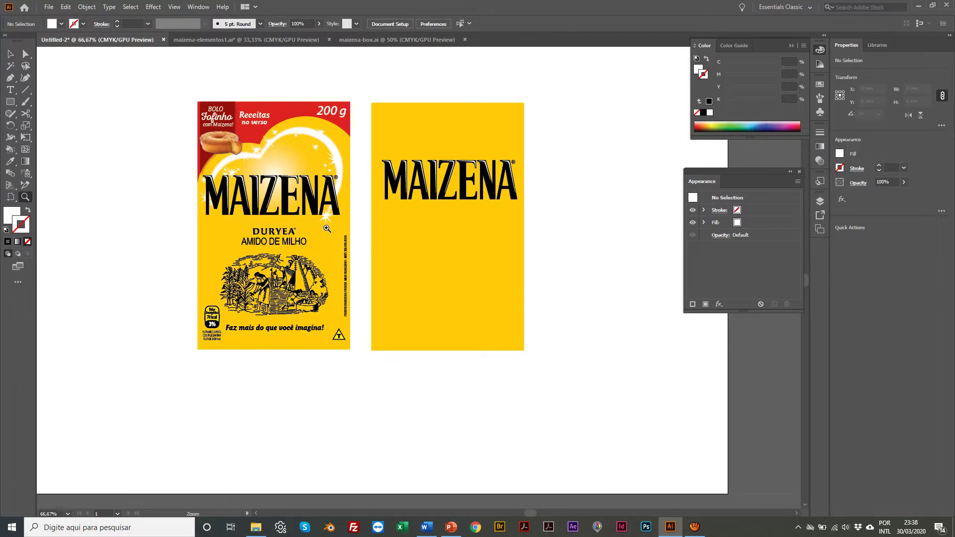
{"action": "key", "text": "v"}
{"action": "left_click_drag", "start_coordinate": [168, 83], "coordinate": [362, 381]}
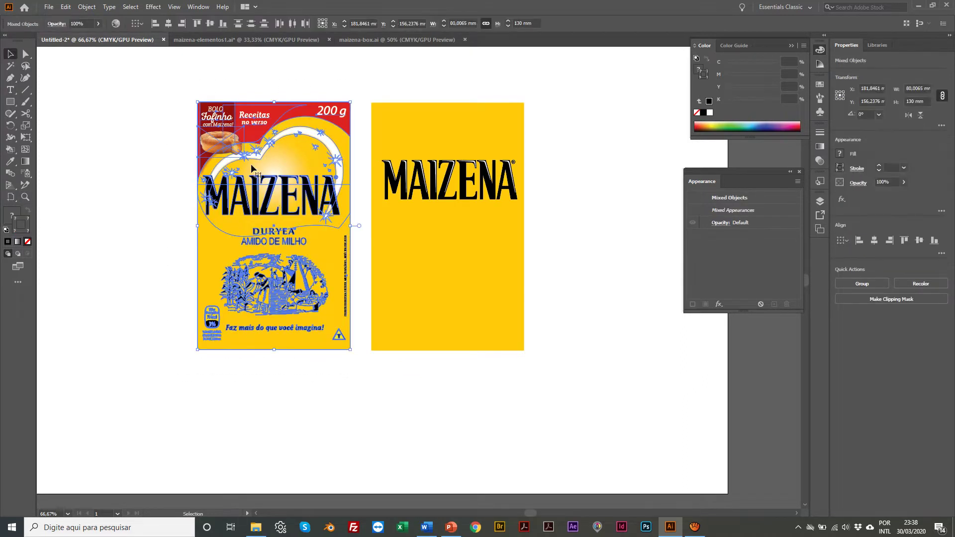
{"action": "left_click_drag", "start_coordinate": [251, 164], "coordinate": [253, 165]}
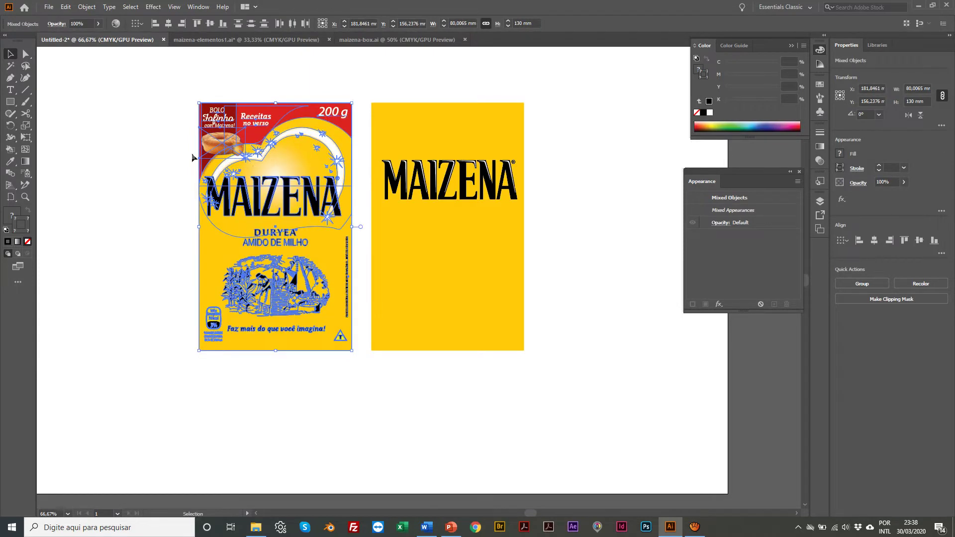
{"action": "left_click", "coordinate": [155, 142]}
{"action": "scroll", "coordinate": [155, 142], "scroll_direction": "left", "scroll_amount": 1}
Show the rulers and set their zero point at the lower-left corner of the plain yellow rectangle
{"action": "key", "text": "ctrl+space"}
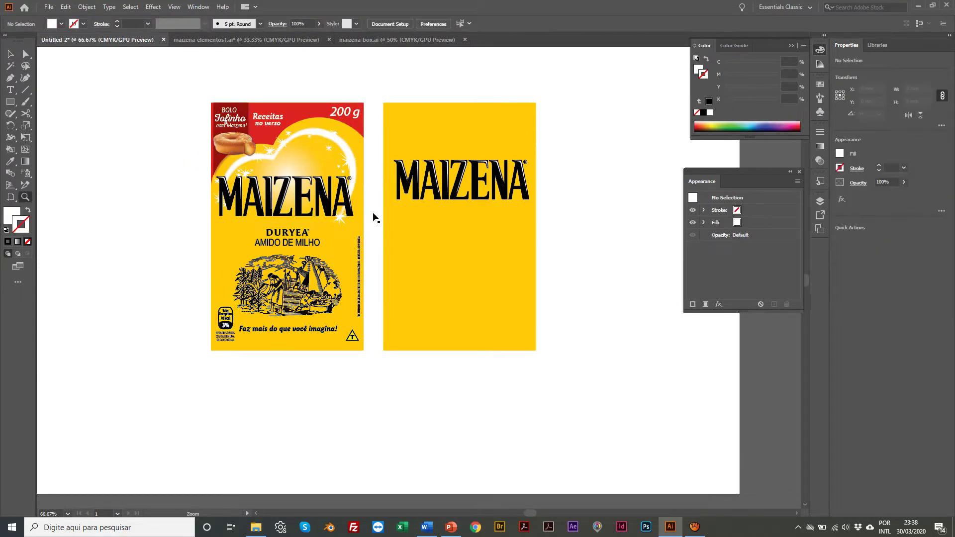
{"action": "left_click", "coordinate": [368, 213], "text": "ctrl"}
{"action": "left_click", "coordinate": [469, 285], "text": "ctrl"}
{"action": "scroll", "coordinate": [480, 239], "scroll_direction": "down", "scroll_amount": 3}
{"action": "scroll", "coordinate": [480, 239], "scroll_direction": "right", "scroll_amount": 1}
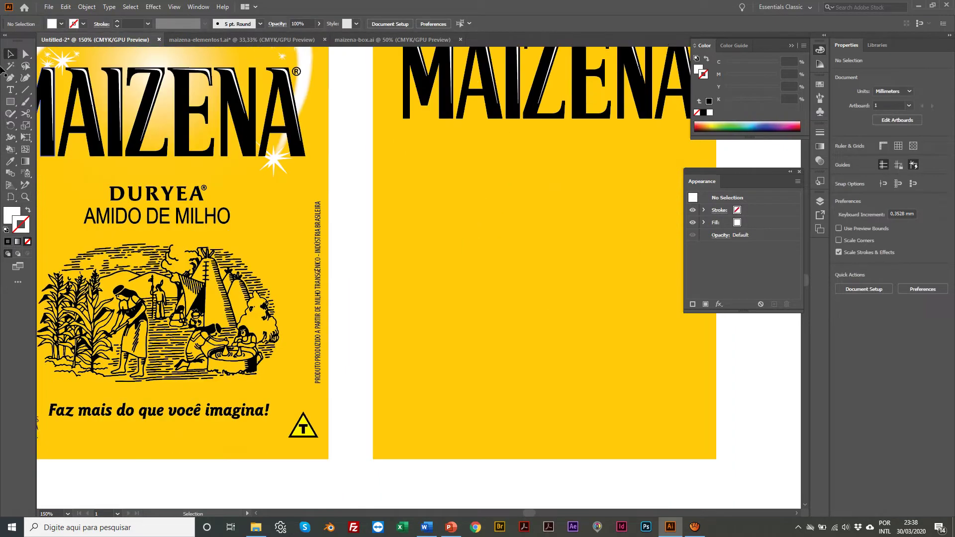
{"action": "key", "text": "ctrl+r"}
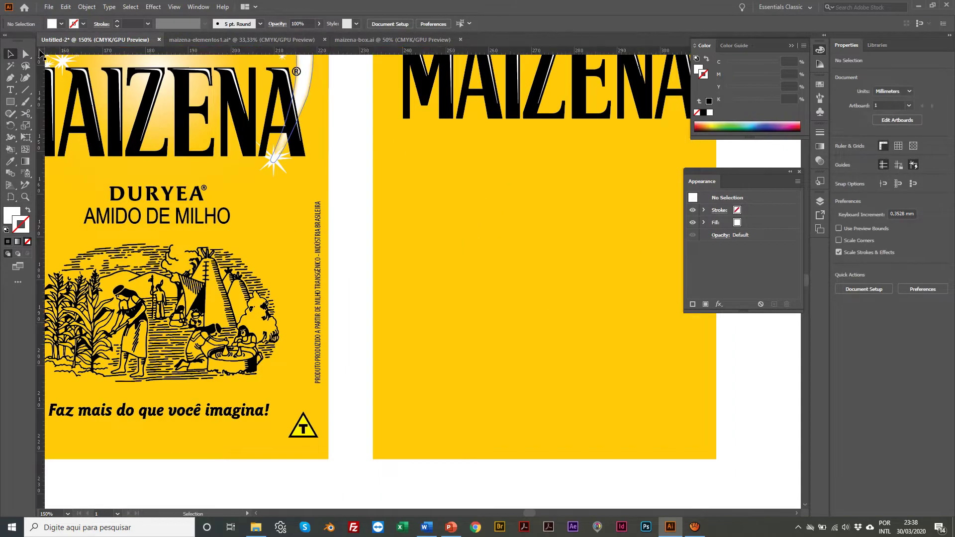
{"action": "left_click_drag", "start_coordinate": [41, 51], "coordinate": [373, 458]}
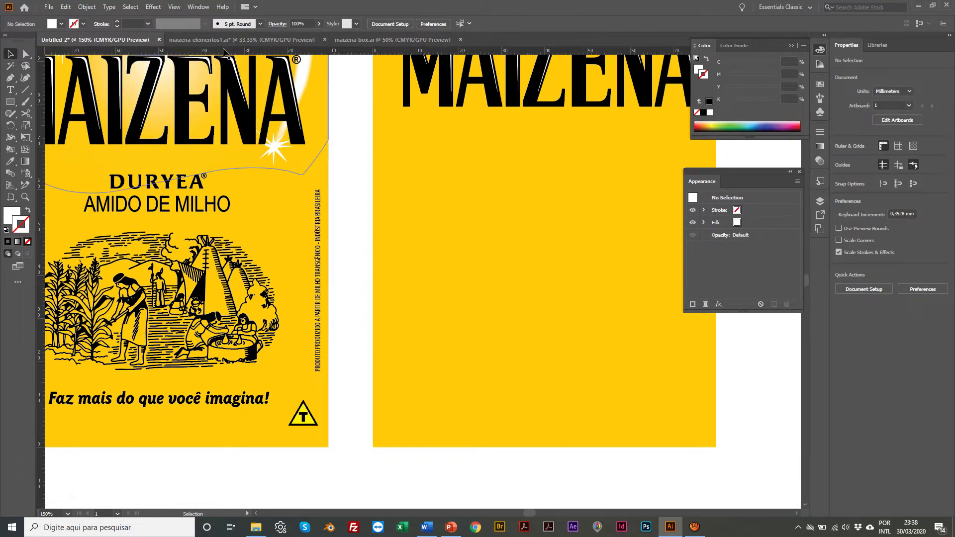
Add two horizontal guides across both panels, about 10 mm and 5 mm above their bottom edges
{"action": "left_click_drag", "start_coordinate": [223, 53], "coordinate": [324, 404]}
{"action": "scroll", "coordinate": [373, 375], "scroll_direction": "left", "scroll_amount": 5}
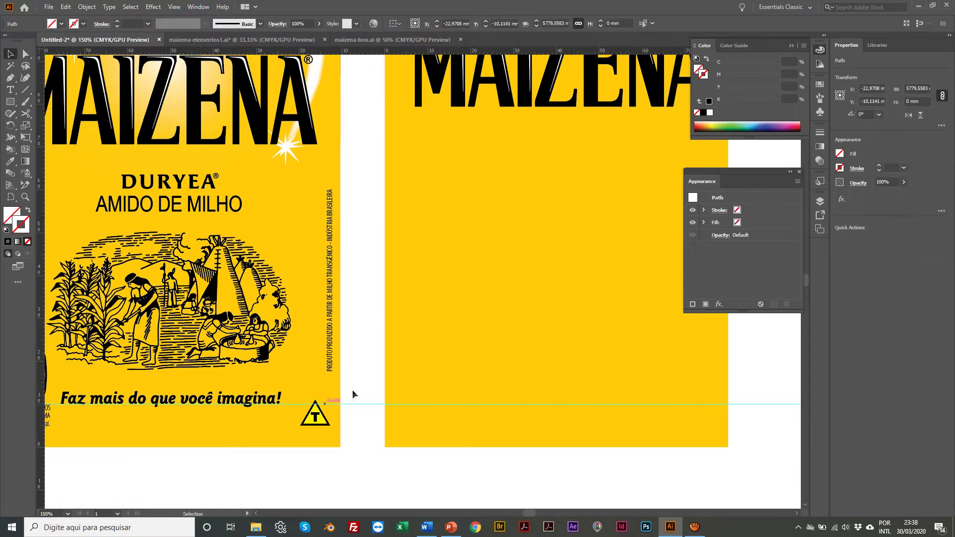
{"action": "scroll", "coordinate": [373, 375], "scroll_direction": "left", "scroll_amount": 1}
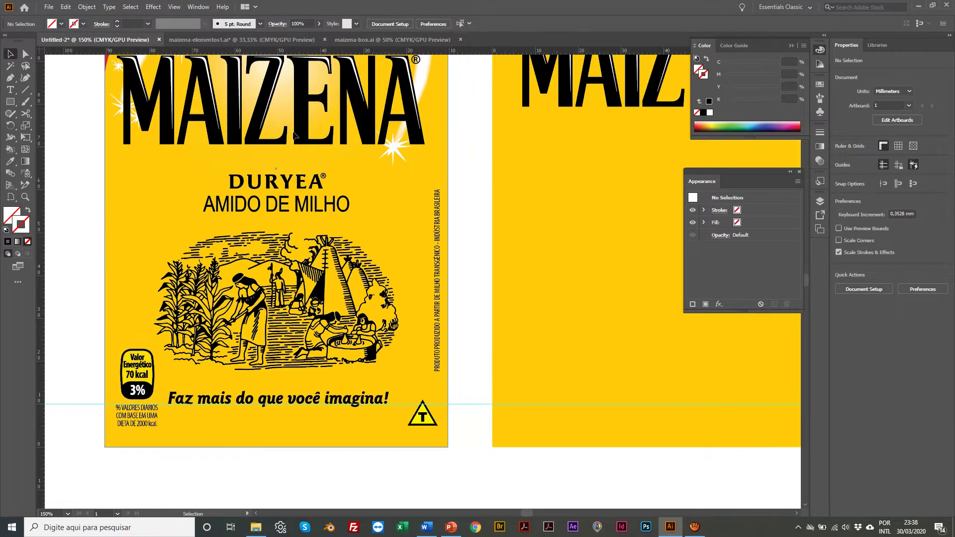
{"action": "scroll", "coordinate": [251, 52], "scroll_direction": "left", "scroll_amount": 1}
{"action": "left_click_drag", "start_coordinate": [251, 52], "coordinate": [350, 425]}
{"action": "scroll", "coordinate": [516, 165], "scroll_direction": "left", "scroll_amount": 1}
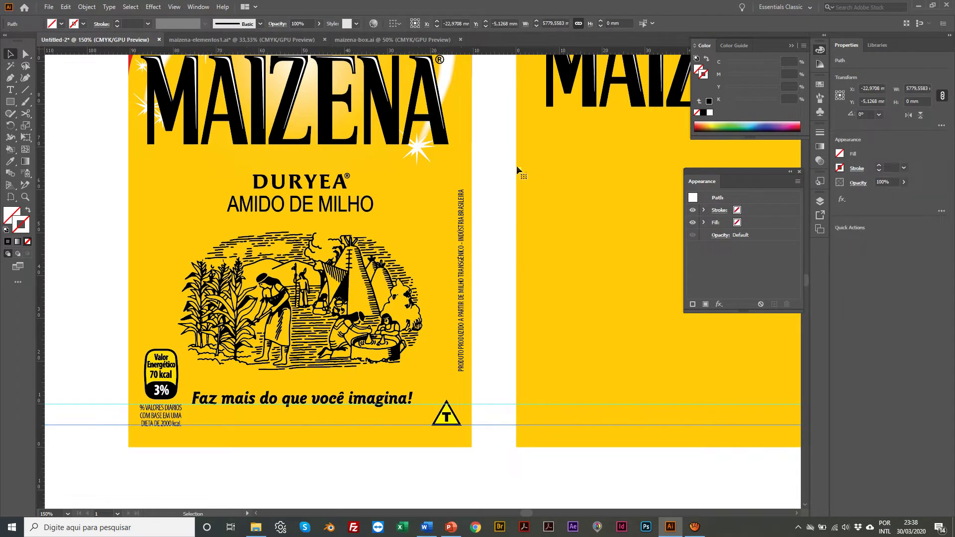
{"action": "left_click", "coordinate": [500, 270]}
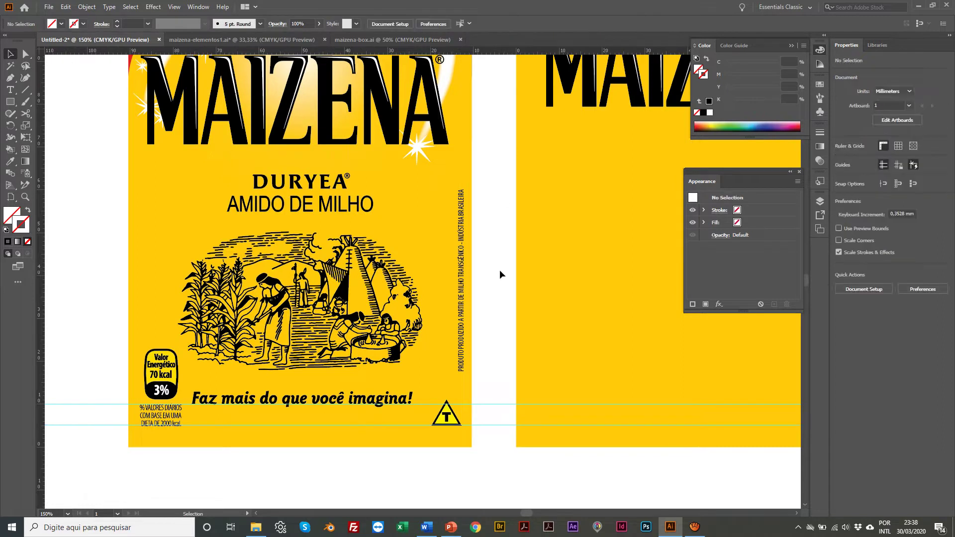
Add a horizontal guide at the reference logo's baseline, about 70.5 mm up, and move the new panel's MAIZENA logo down onto it
{"action": "scroll", "coordinate": [499, 269], "scroll_direction": "up", "scroll_amount": 7}
{"action": "scroll", "coordinate": [499, 270], "scroll_direction": "right", "scroll_amount": 3}
{"action": "scroll", "coordinate": [500, 269], "scroll_direction": "right", "scroll_amount": 3}
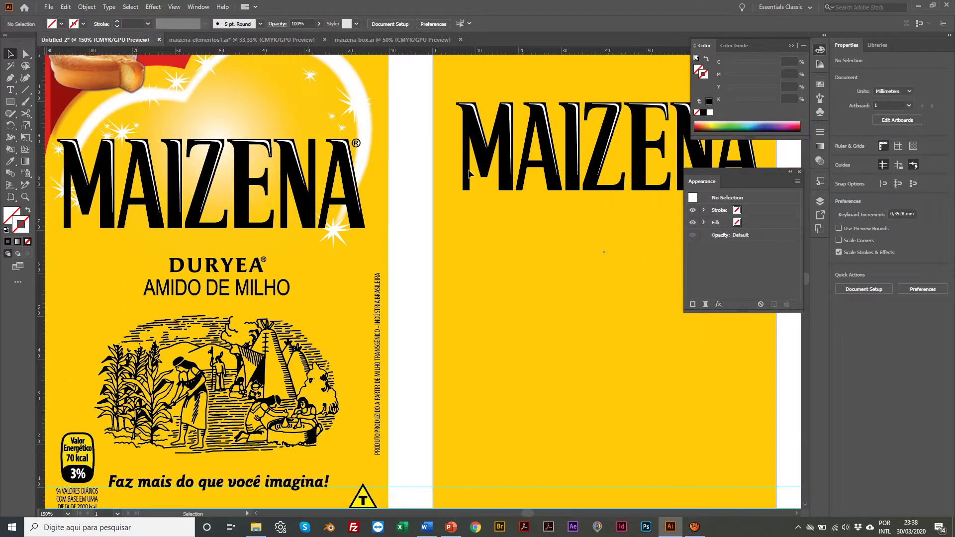
{"action": "left_click", "coordinate": [435, 228]}
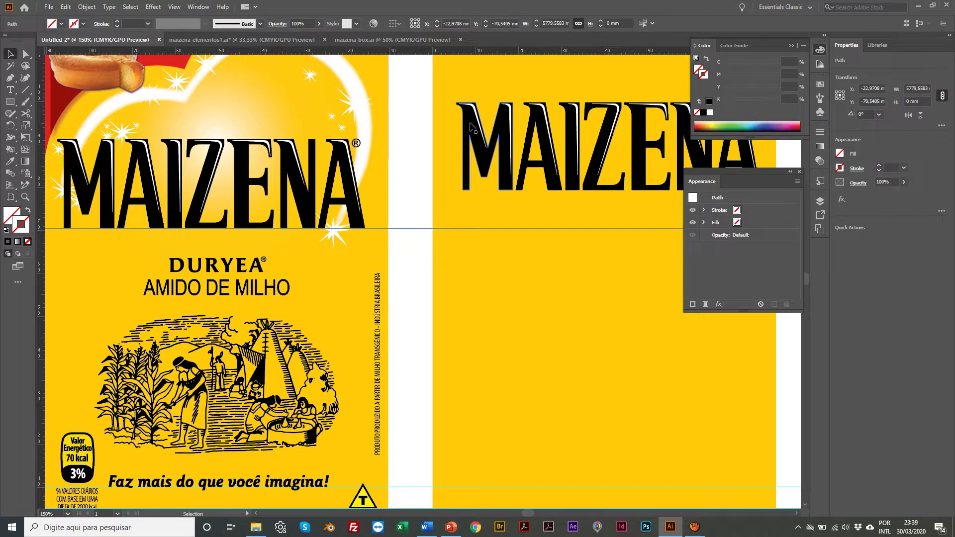
{"action": "left_click_drag", "start_coordinate": [472, 127], "coordinate": [473, 165]}
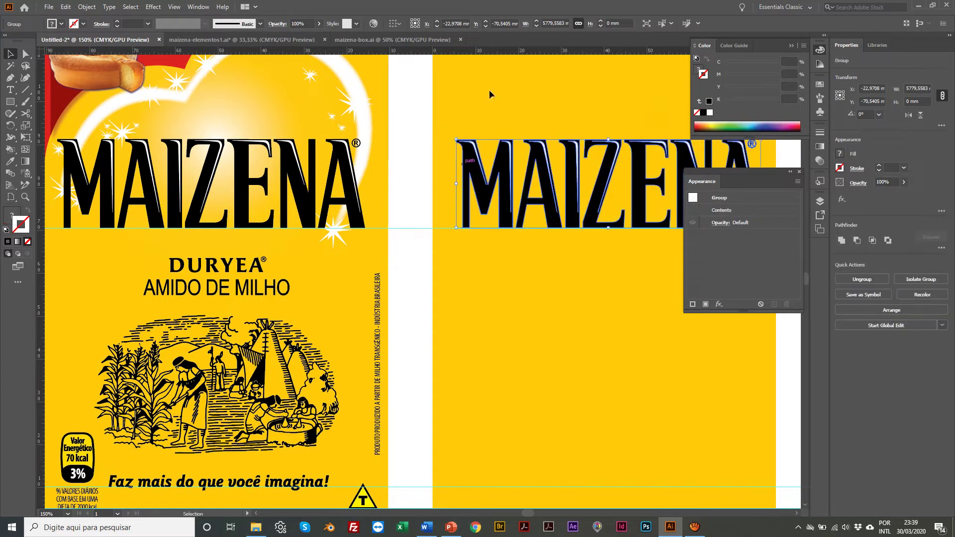
{"action": "scroll", "coordinate": [659, 169], "scroll_direction": "right", "scroll_amount": 10}
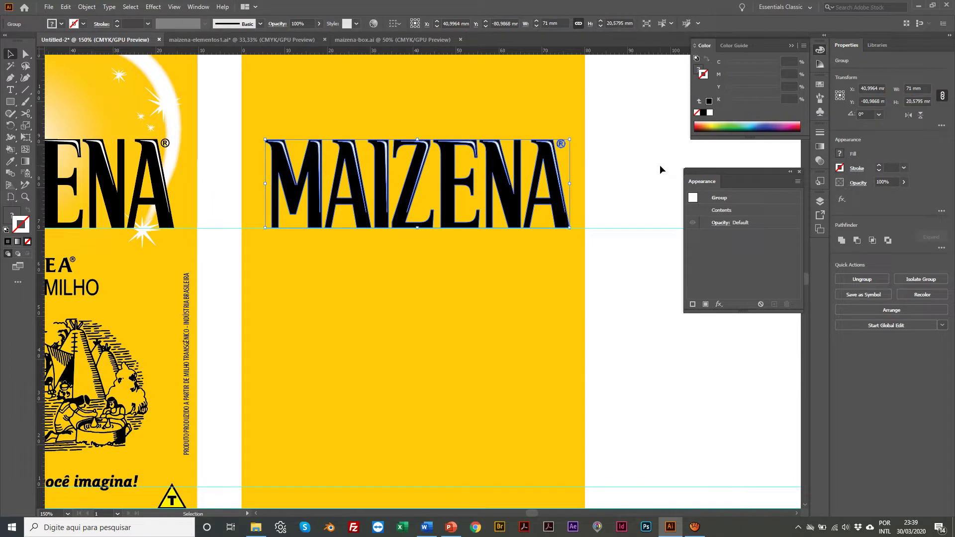
Replace the new panel's plain MAIZENA logo with the heart-shaped MAIZENA logo copied from maizena-elementos1.ai
{"action": "key", "text": "ctrl+0"}
{"action": "key", "text": "Delete"}
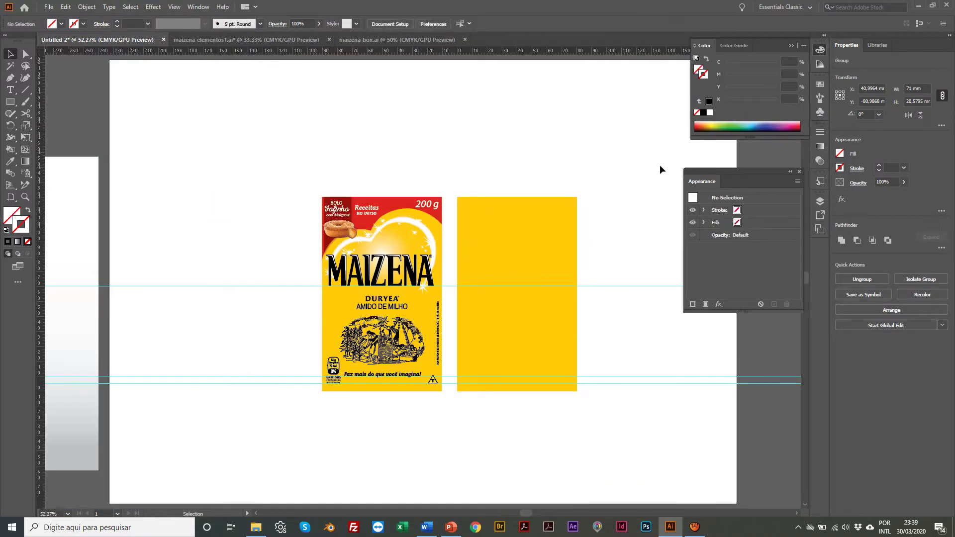
{"action": "left_click", "coordinate": [267, 40]}
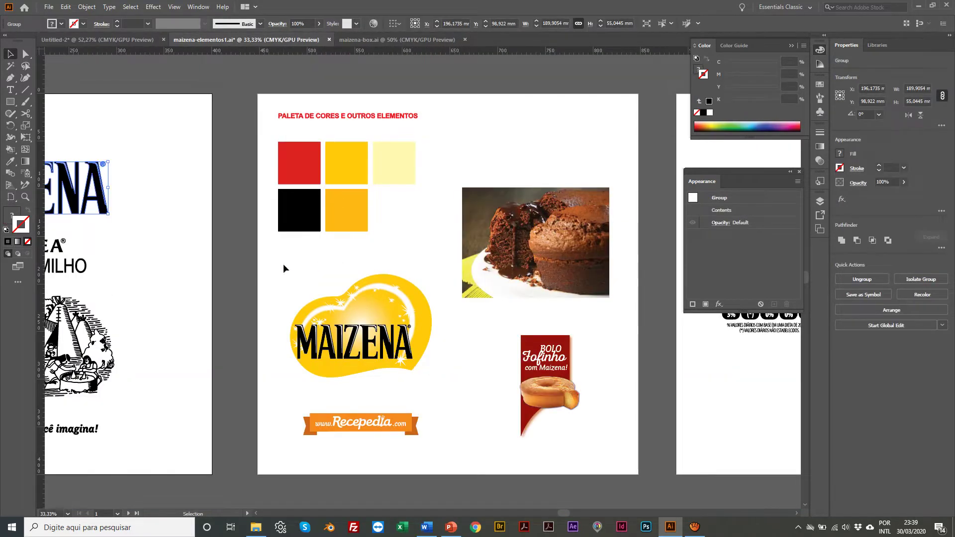
{"action": "left_click_drag", "start_coordinate": [283, 269], "coordinate": [441, 384]}
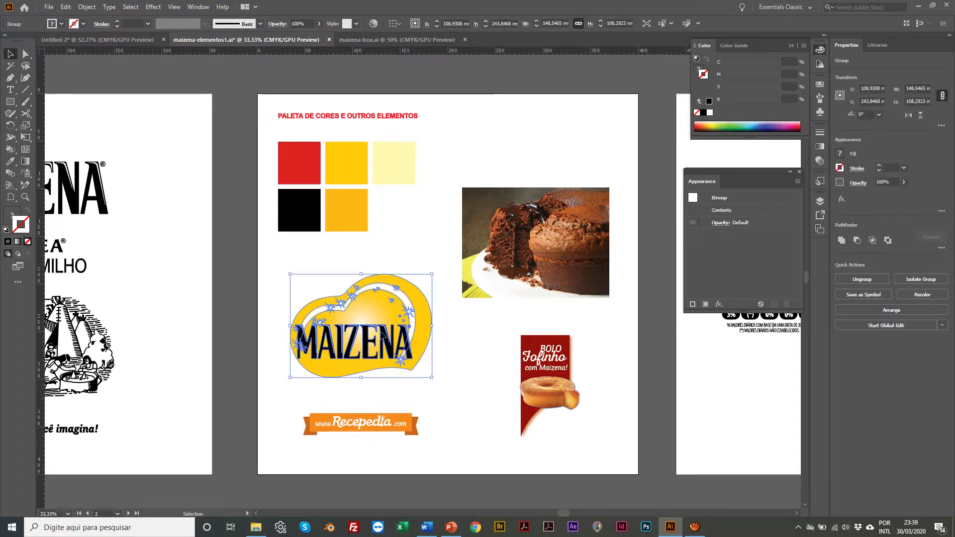
{"action": "left_click", "coordinate": [98, 40]}
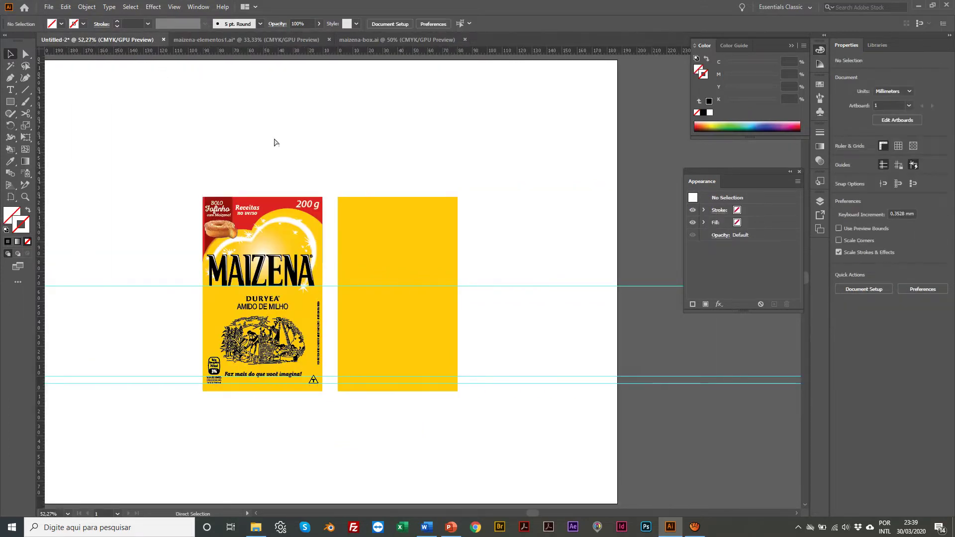
{"action": "key", "text": "ctrl+v"}
{"action": "left_click_drag", "start_coordinate": [403, 256], "coordinate": [437, 180]}
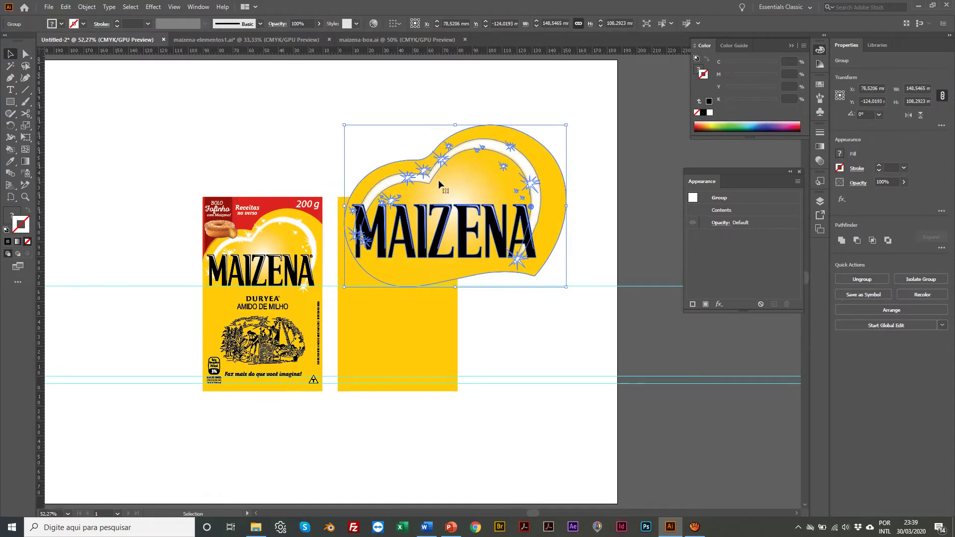
Scale the heart-shaped logo down to about 71.5 mm wide and place it on the upper half of the plain yellow rectangle
{"action": "key", "text": "s"}
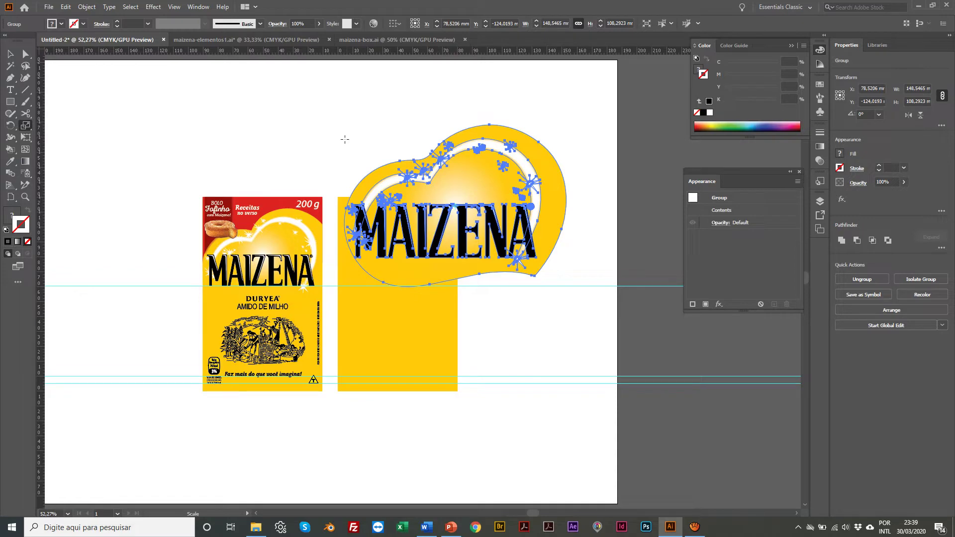
{"action": "left_click_drag", "start_coordinate": [331, 126], "coordinate": [390, 166]}
{"action": "key", "text": "v"}
{"action": "left_click", "coordinate": [398, 148]}
{"action": "scroll", "coordinate": [399, 147], "scroll_direction": "up", "scroll_amount": 1}
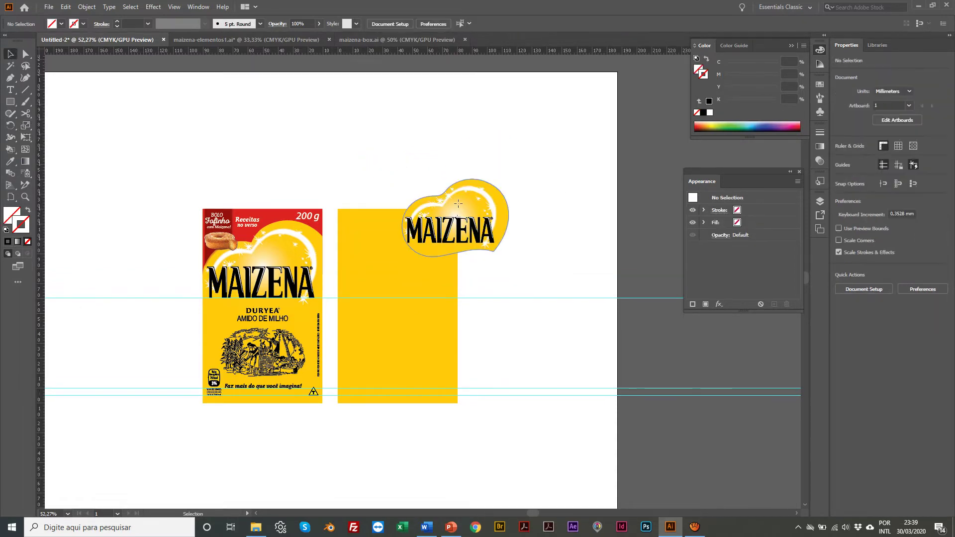
{"action": "left_click_drag", "start_coordinate": [456, 205], "coordinate": [399, 258]}
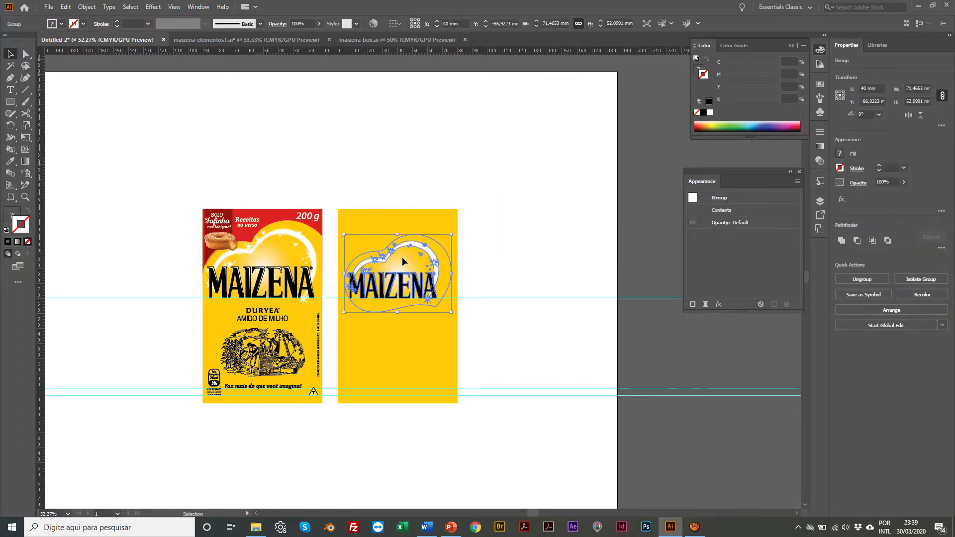
{"action": "key", "text": "z"}
{"action": "left_click", "coordinate": [371, 266]}
{"action": "left_click", "coordinate": [467, 268]}
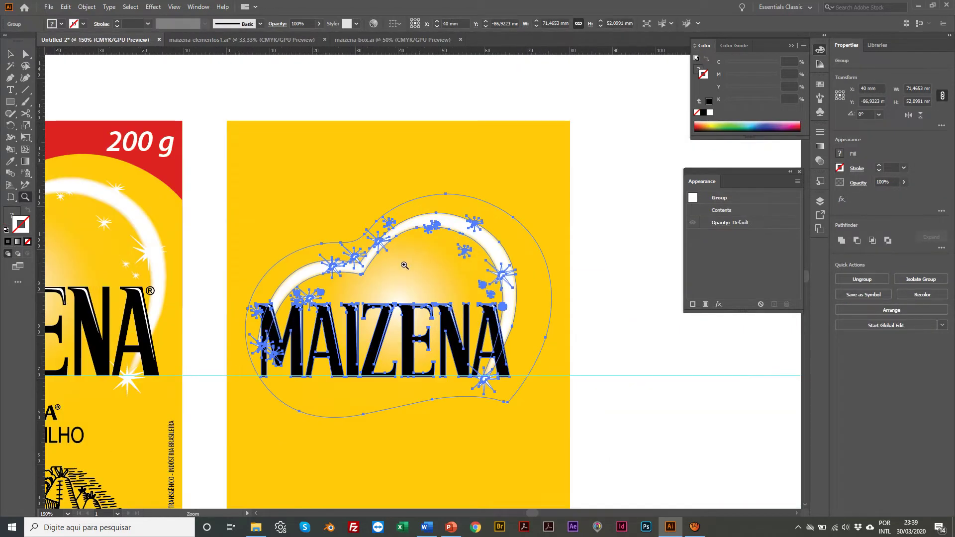
{"action": "key", "text": "v"}
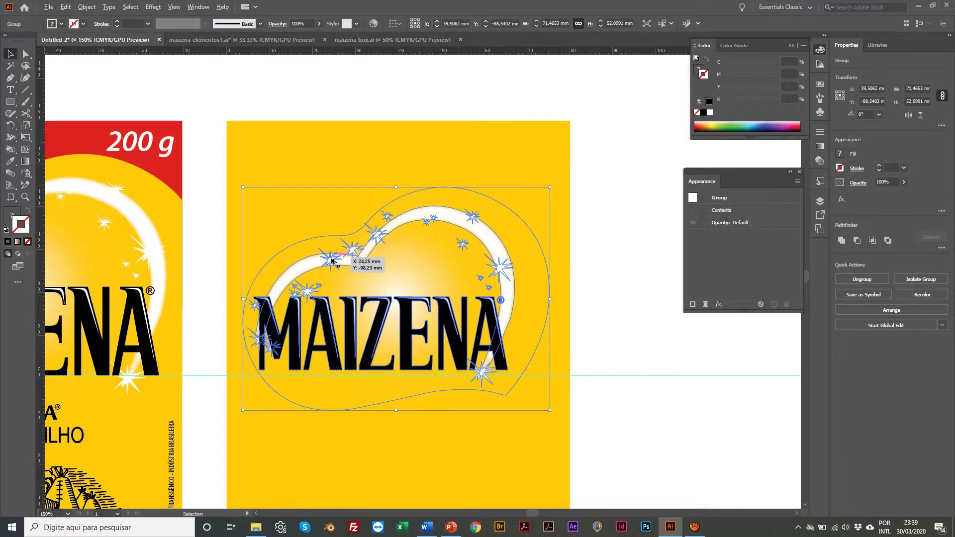
{"action": "key", "text": "alt+Tab"}
{"action": "key", "text": "alt+Tab"}
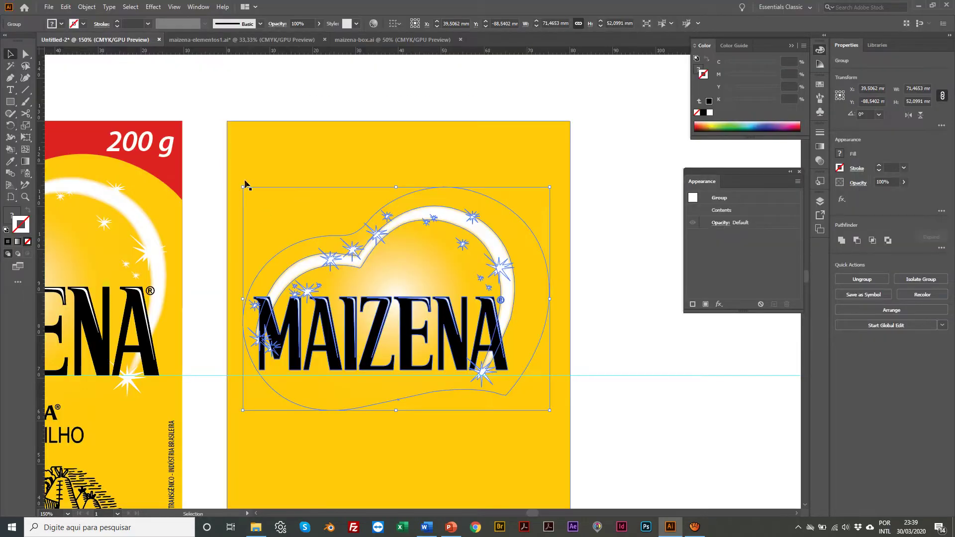
{"action": "left_click", "coordinate": [215, 40]}
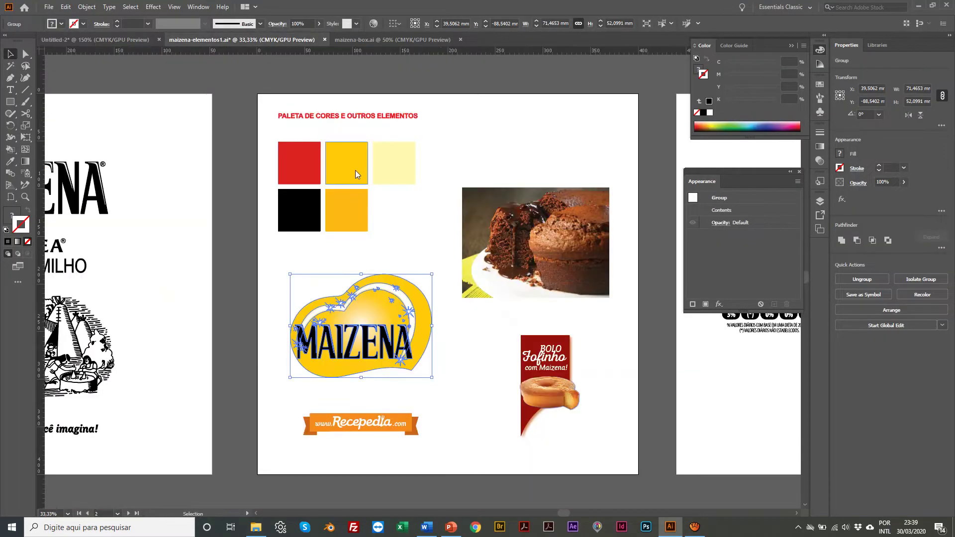
{"action": "left_click", "coordinate": [354, 169]}
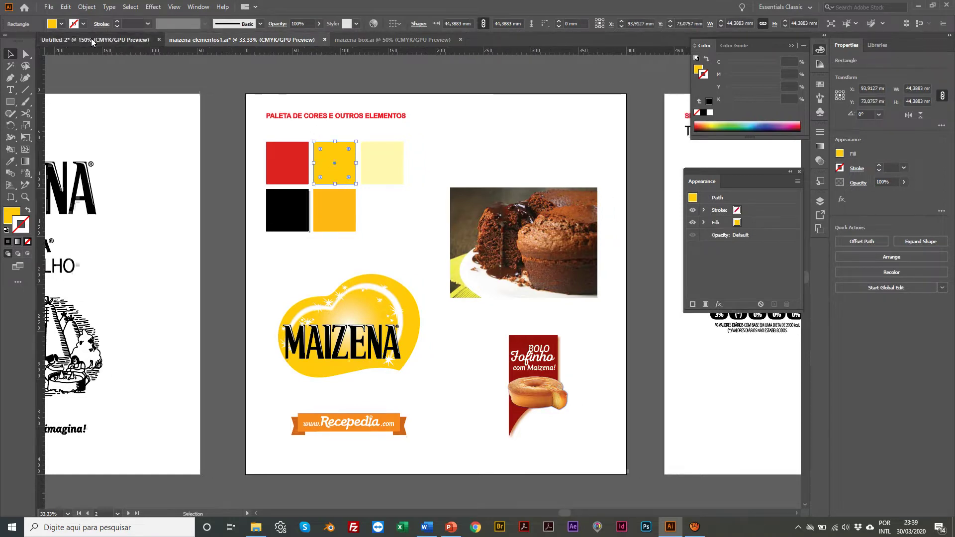
{"action": "left_click", "coordinate": [91, 38]}
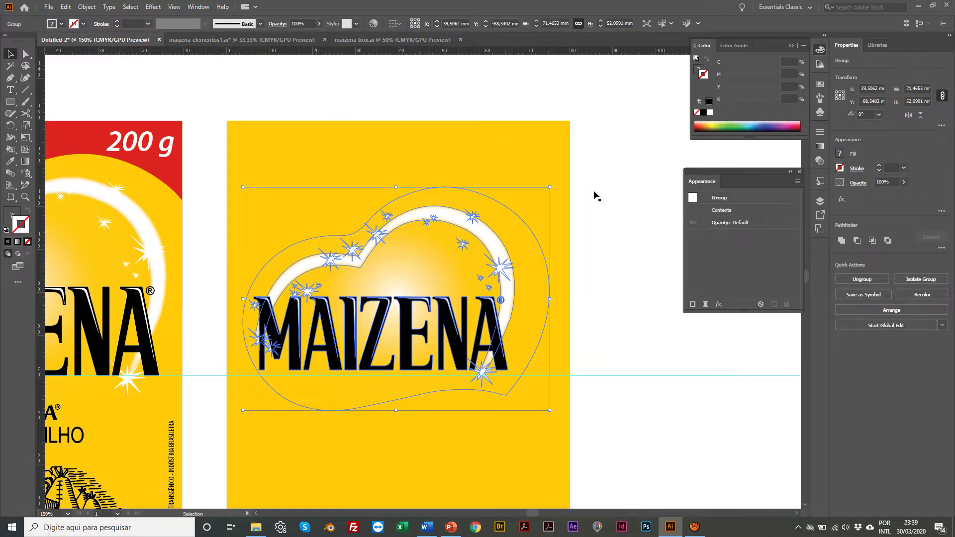
{"action": "key", "text": "ctrl+v"}
{"action": "left_click_drag", "start_coordinate": [390, 220], "coordinate": [584, 127]}
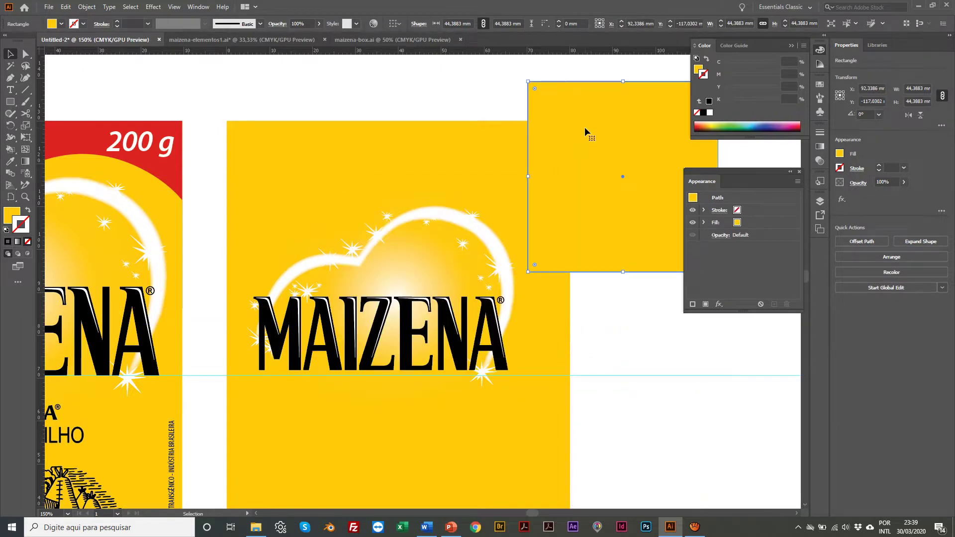
{"action": "key", "text": "Delete"}
Enlarge the heart-shaped logo proportionally to about 77.5 mm wide and set its lettering baseline on the horizontal guide
{"action": "left_click", "coordinate": [373, 264]}
{"action": "scroll", "coordinate": [373, 264], "scroll_direction": "up", "scroll_amount": 1}
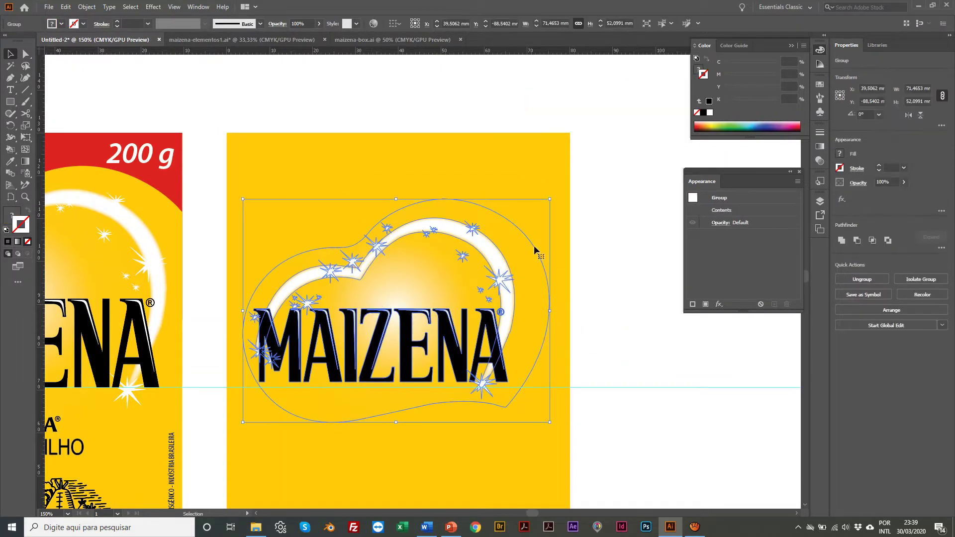
{"action": "left_click_drag", "start_coordinate": [551, 200], "coordinate": [556, 196]}
{"action": "scroll", "coordinate": [556, 195], "scroll_direction": "right", "scroll_amount": 10}
{"action": "scroll", "coordinate": [420, 237], "scroll_direction": "left", "scroll_amount": 6}
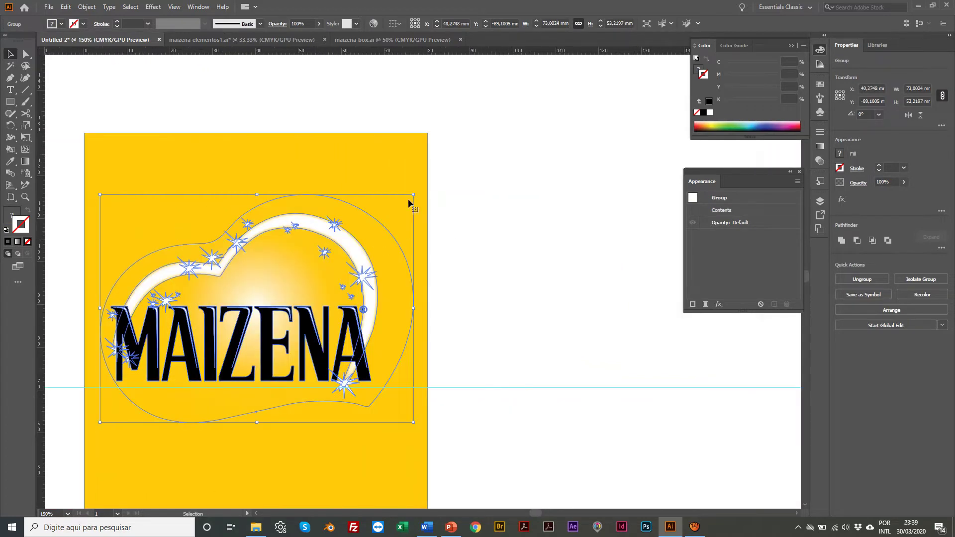
{"action": "left_click_drag", "start_coordinate": [415, 192], "coordinate": [433, 177]}
{"action": "scroll", "coordinate": [432, 179], "scroll_direction": "left", "scroll_amount": 8}
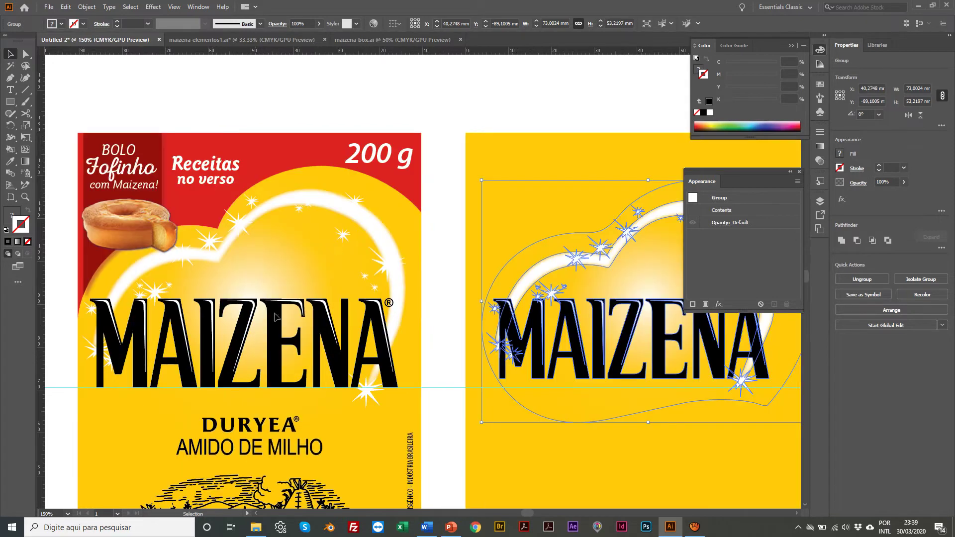
{"action": "left_click_drag", "start_coordinate": [505, 317], "coordinate": [506, 325]}
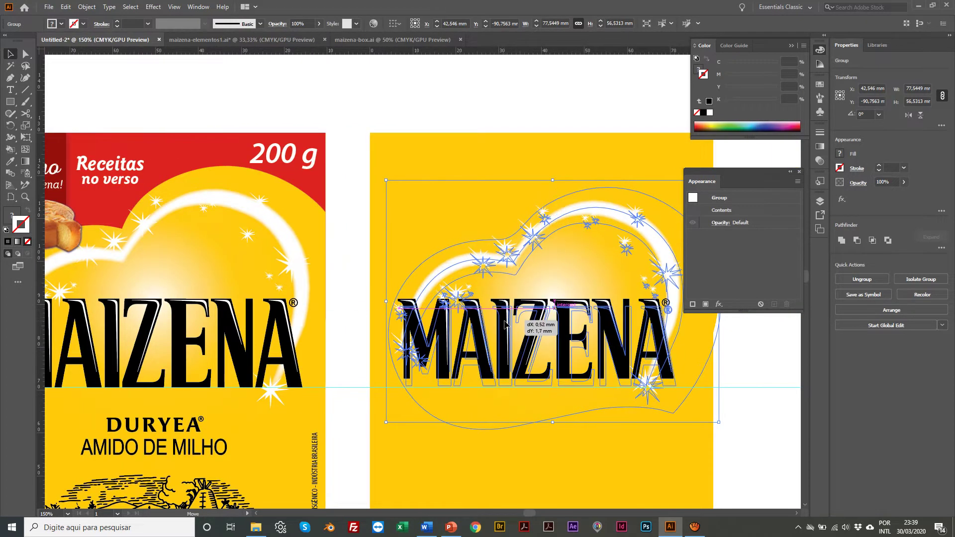
Shift the heart-shaped logo slightly left so its yellow outline stays inside the rectangle's right edge
{"action": "left_click", "coordinate": [451, 75]}
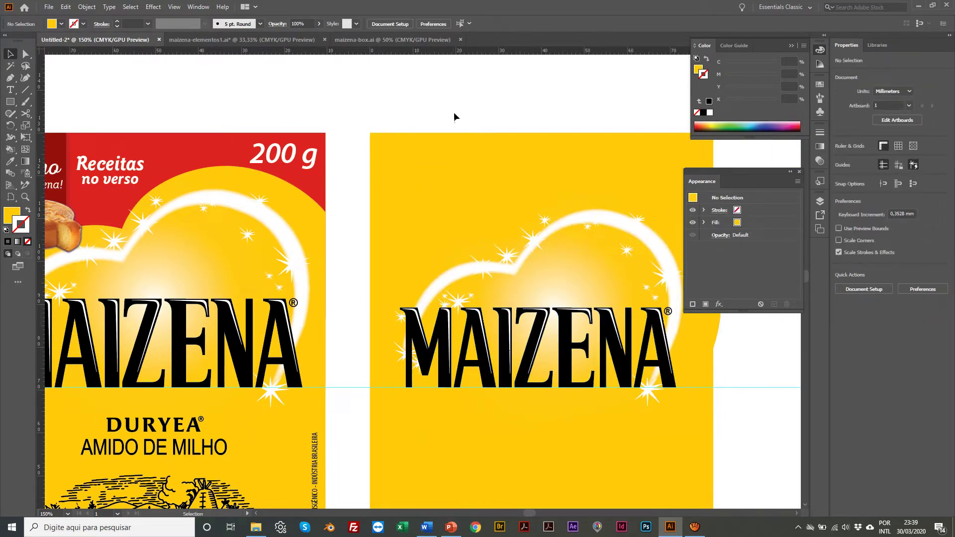
{"action": "key", "text": "z"}
{"action": "left_click", "coordinate": [477, 289], "text": "alt"}
{"action": "left_click", "coordinate": [476, 289], "text": "alt"}
{"action": "left_click", "coordinate": [416, 296]}
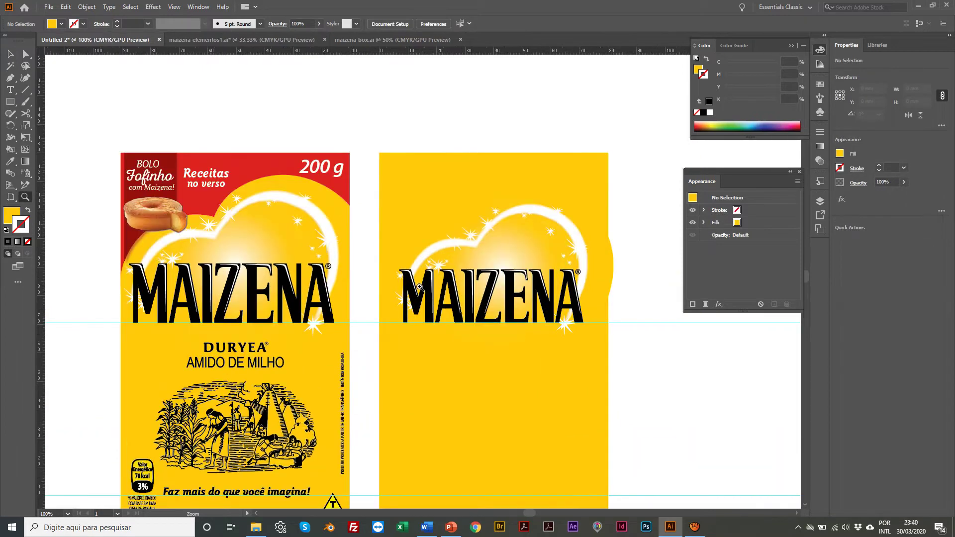
{"action": "key", "text": "v"}
{"action": "left_click_drag", "start_coordinate": [438, 291], "coordinate": [436, 290]}
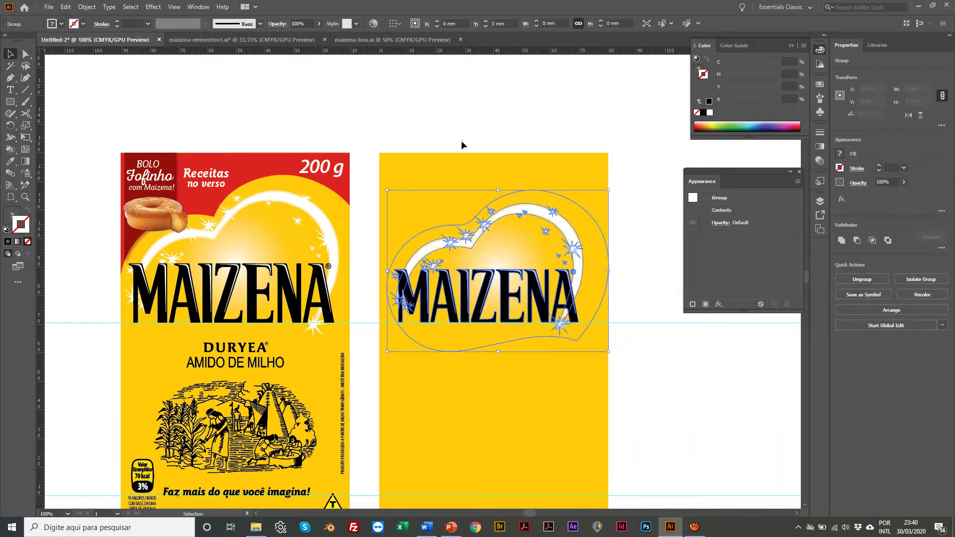
{"action": "left_click", "coordinate": [462, 140]}
Copy the DURYEA AMIDO DE MILHO lettering from maizena-elementos1.ai into Untitled-2
{"action": "scroll", "coordinate": [460, 141], "scroll_direction": "down", "scroll_amount": 3}
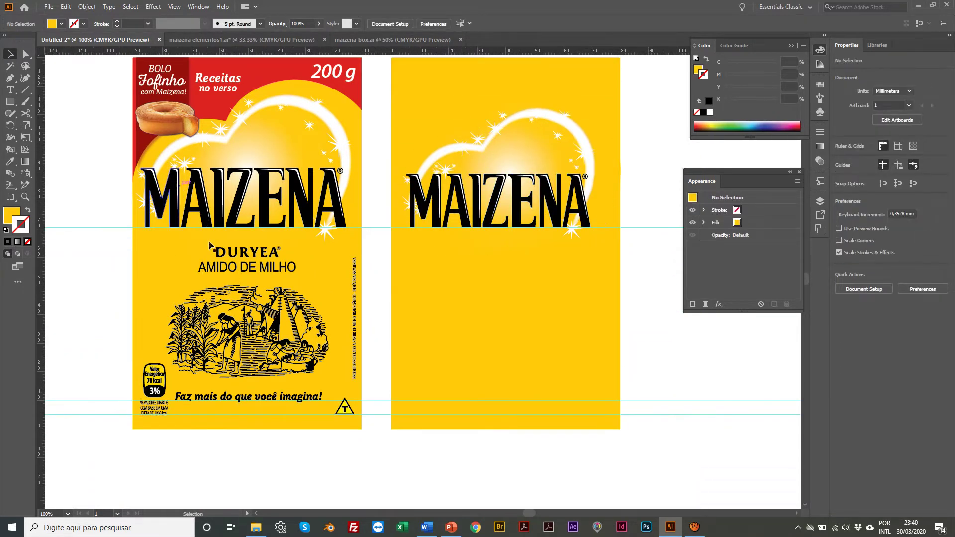
{"action": "left_click", "coordinate": [219, 40]}
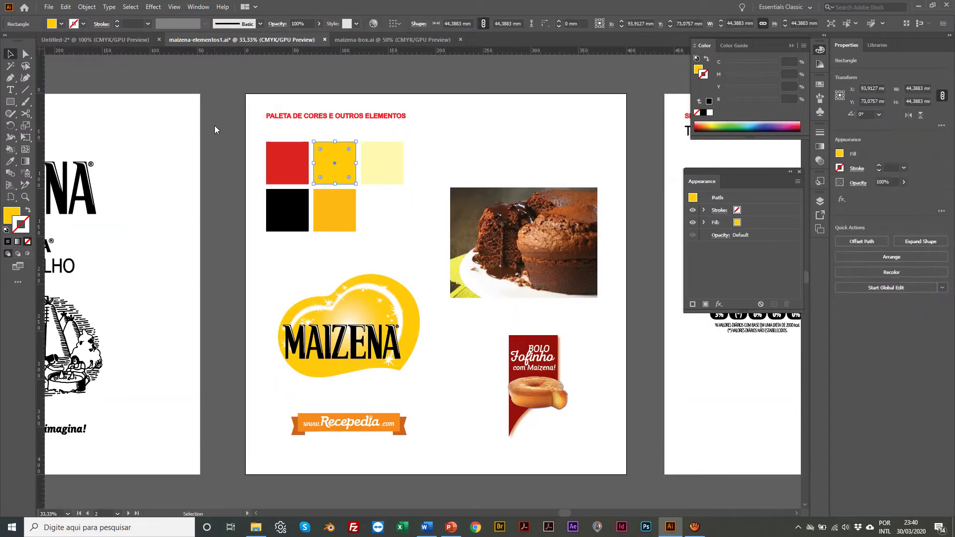
{"action": "scroll", "coordinate": [147, 252], "scroll_direction": "left", "scroll_amount": 5}
{"action": "left_click", "coordinate": [378, 280]}
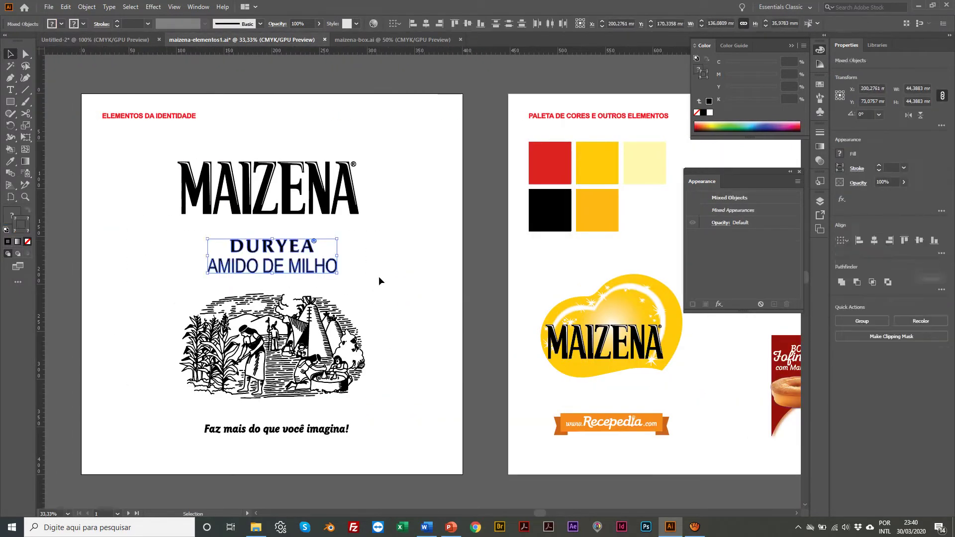
{"action": "left_click", "coordinate": [423, 40]}
{"action": "left_click", "coordinate": [208, 93]}
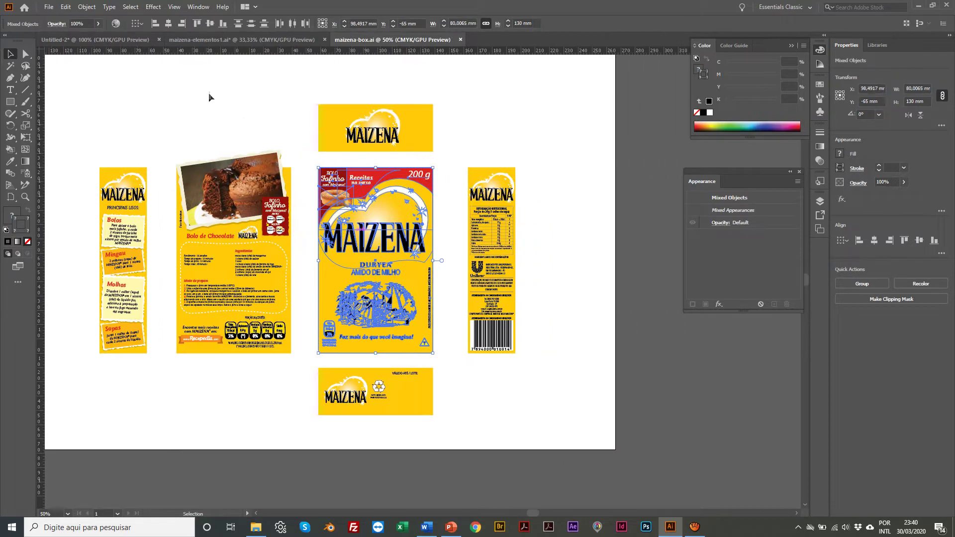
{"action": "left_click", "coordinate": [120, 39]}
{"action": "scroll", "coordinate": [342, 188], "scroll_direction": "right", "scroll_amount": 1}
{"action": "key", "text": "ctrl+v"}
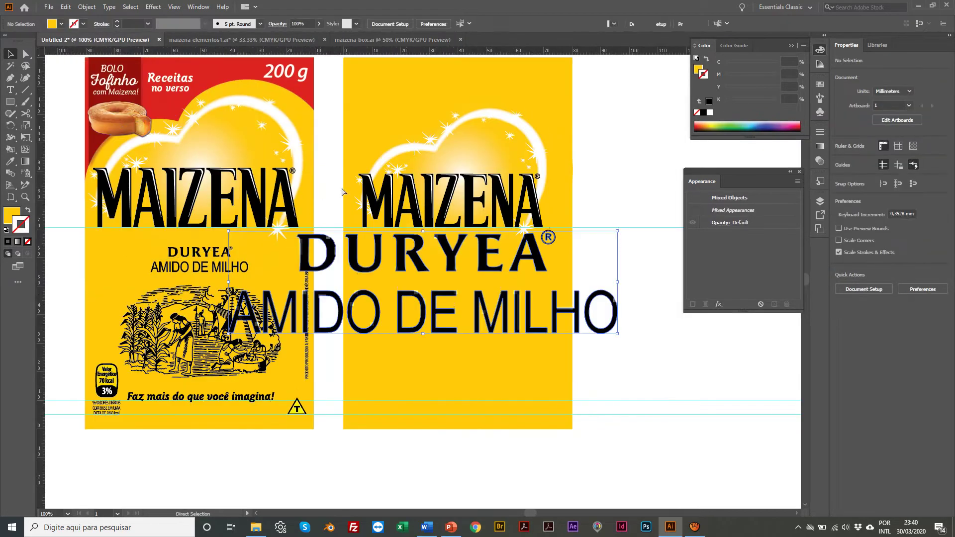
Check the reference lettering's size and set the pasted DURYEA AMIDO DE MILHO group's width to 34 mm, keeping its proportions
{"action": "left_click", "coordinate": [184, 268]}
{"action": "left_click", "coordinate": [180, 267]}
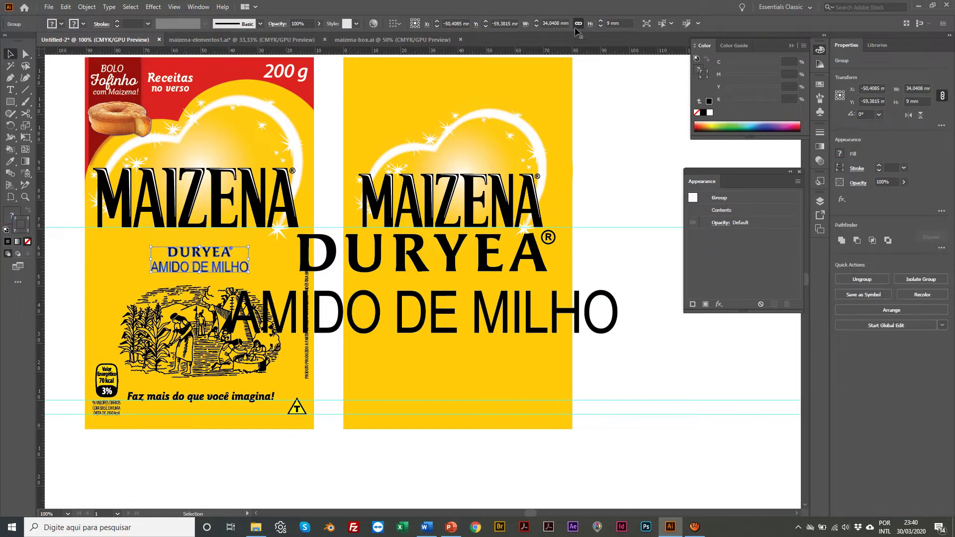
{"action": "left_click", "coordinate": [377, 254]}
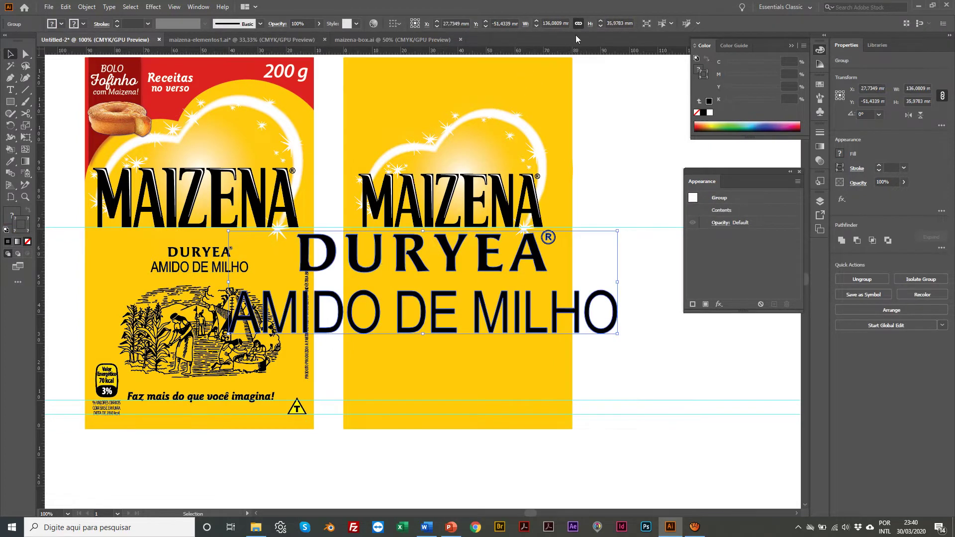
{"action": "left_click", "coordinate": [545, 25]}
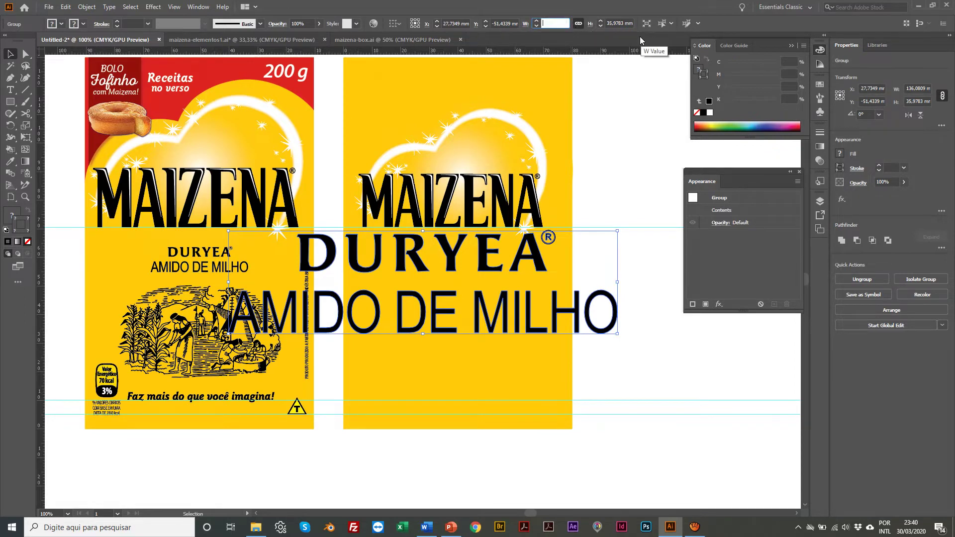
{"action": "type", "text": "34"}
{"action": "key", "text": "Return"}
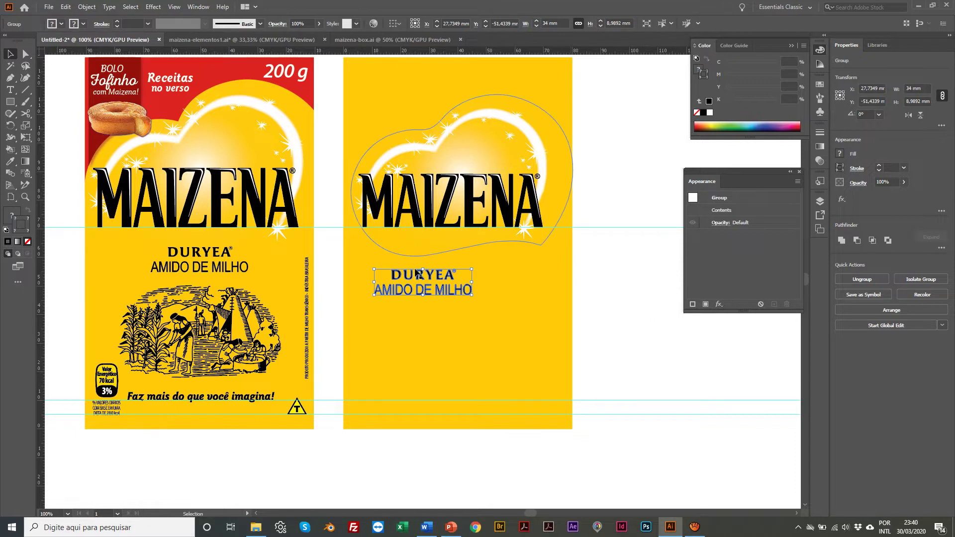
Move the DURYEA AMIDO DE MILHO group below the logo and centre it horizontally on the yellow rectangle as key object
{"action": "mouse_move", "coordinate": [417, 272]}
{"action": "left_mouse_down"}
{"action": "mouse_move", "coordinate": [448, 270]}
{"action": "mouse_move", "coordinate": [432, 272]}
{"action": "left_mouse_up"}
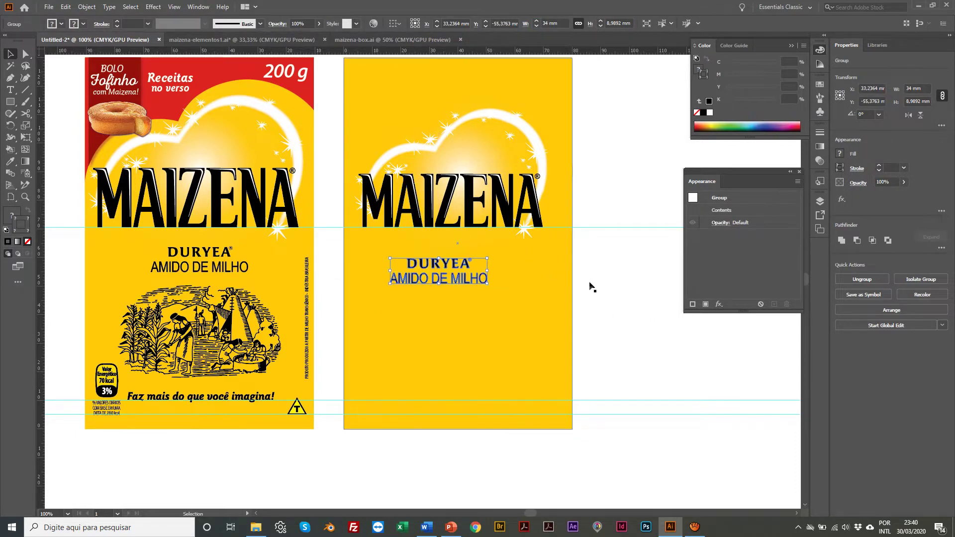
{"action": "left_click", "coordinate": [590, 285]}
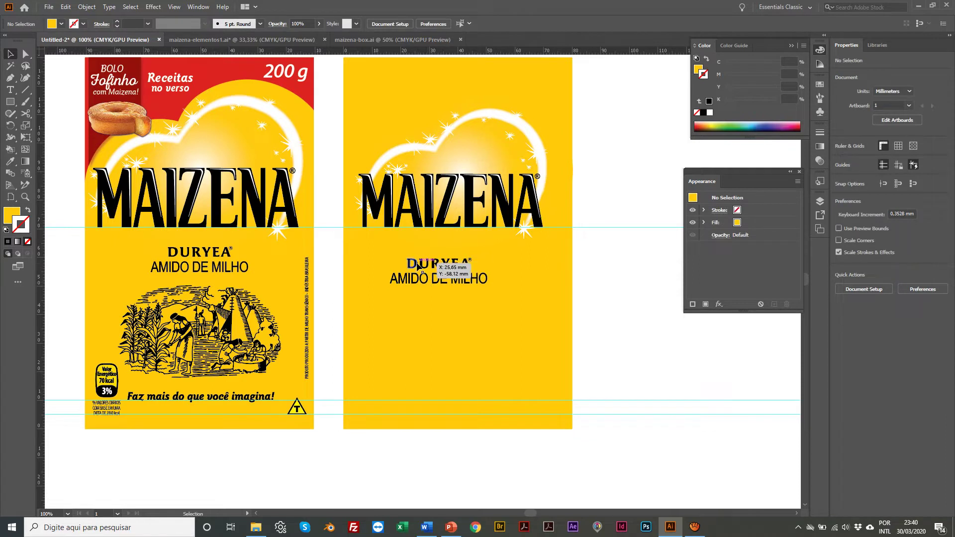
{"action": "left_click", "coordinate": [417, 266]}
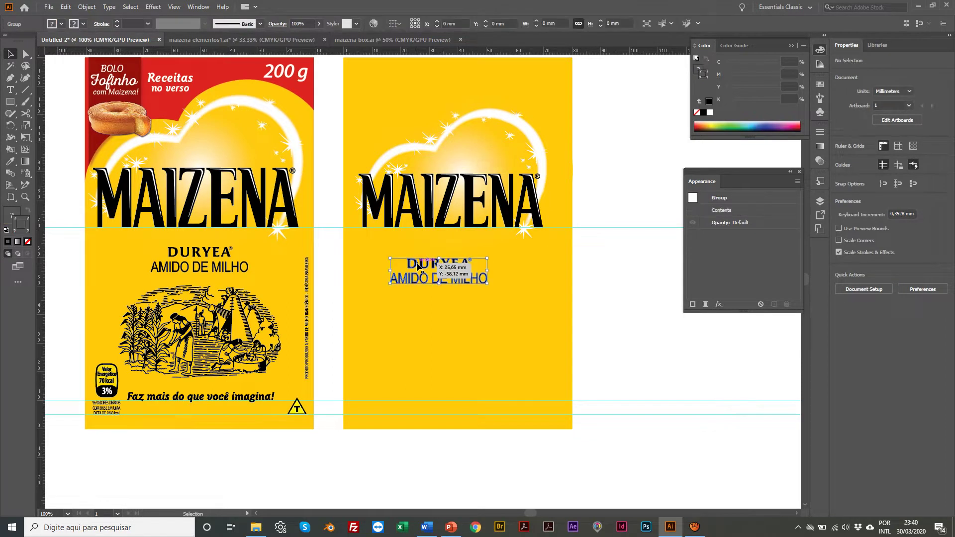
{"action": "left_click", "coordinate": [375, 271], "text": "shift"}
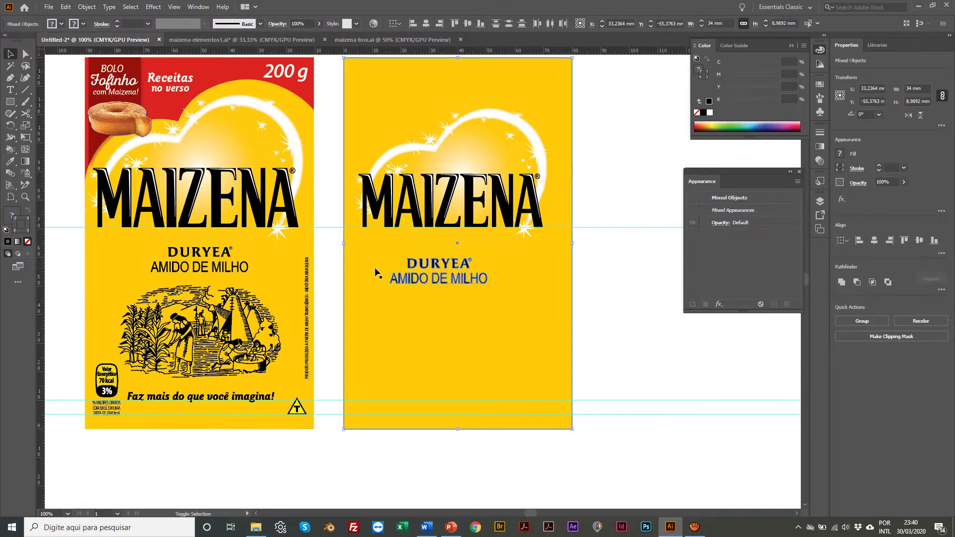
{"action": "scroll", "coordinate": [375, 271], "scroll_direction": "right", "scroll_amount": 10}
{"action": "scroll", "coordinate": [365, 269], "scroll_direction": "left", "scroll_amount": 6}
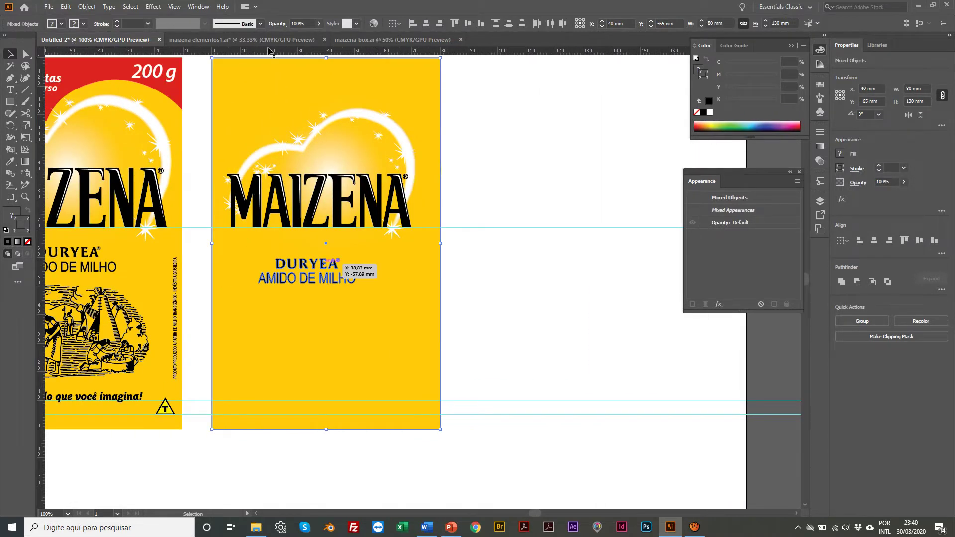
{"action": "left_click", "coordinate": [396, 29]}
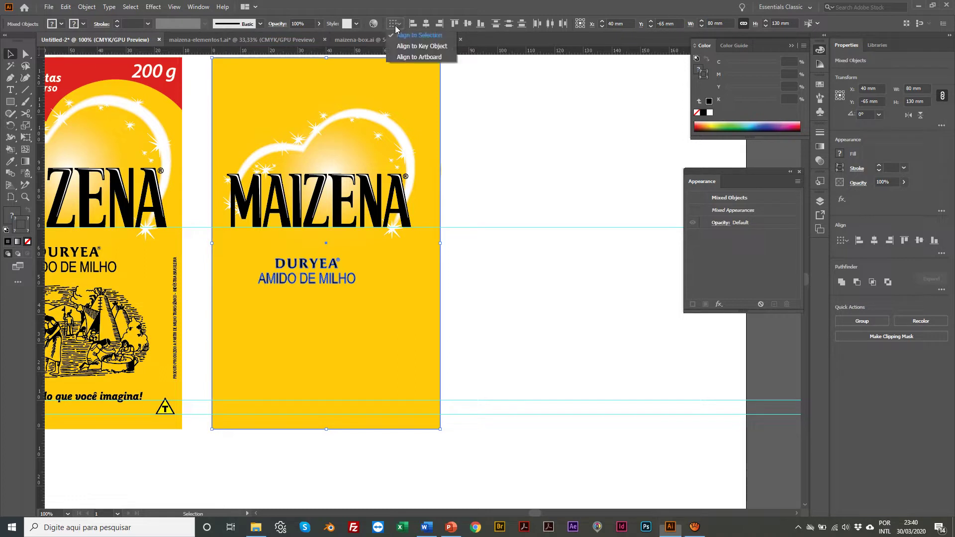
{"action": "left_click", "coordinate": [412, 46]}
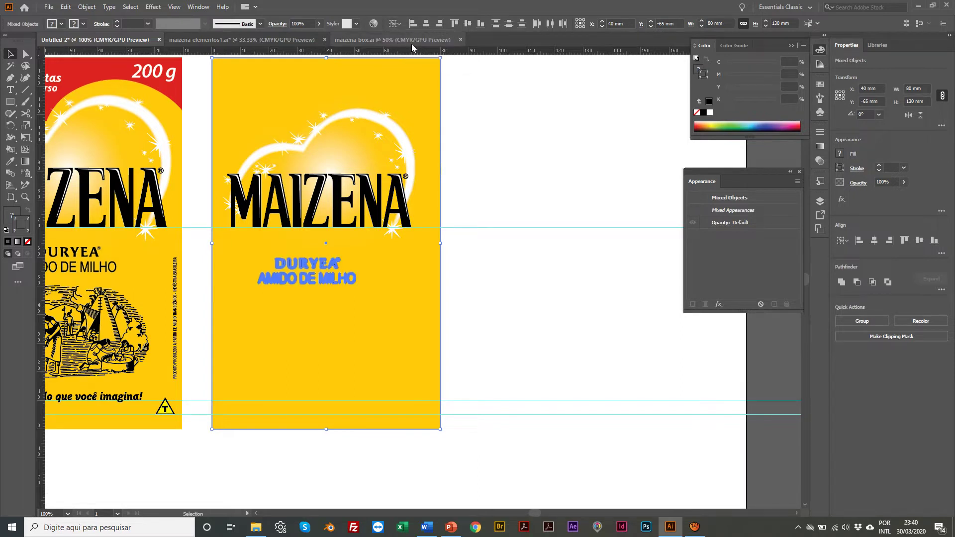
{"action": "left_click", "coordinate": [234, 112]}
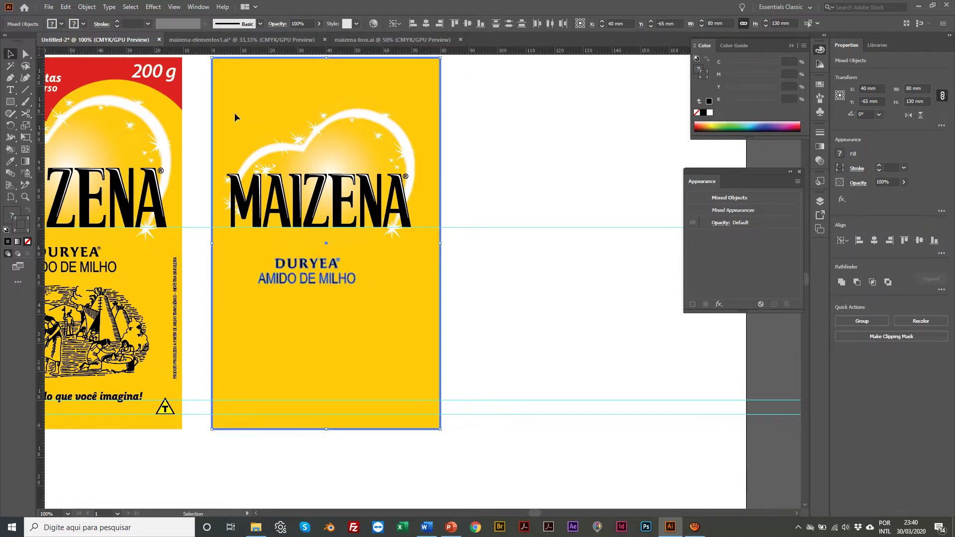
{"action": "left_click", "coordinate": [426, 24]}
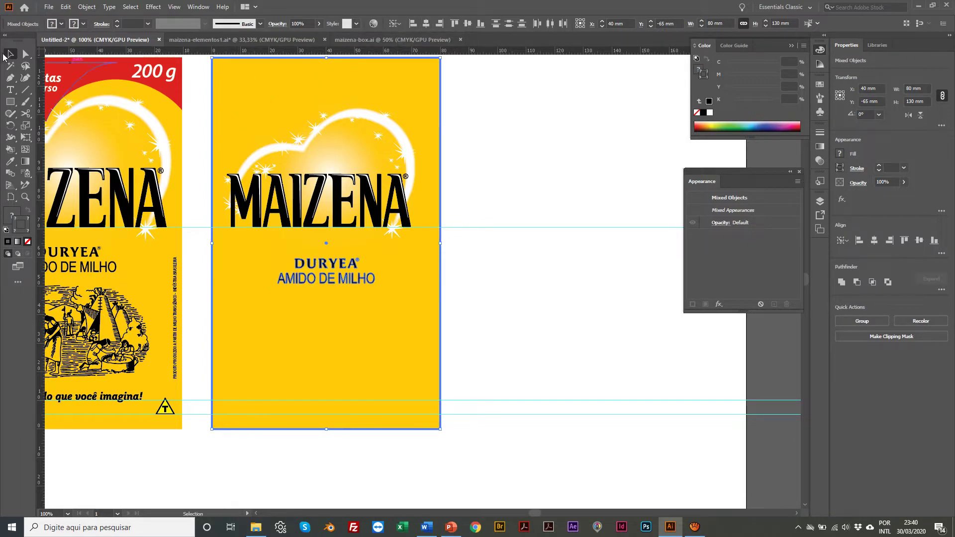
{"action": "left_click", "coordinate": [525, 126]}
Add a horizontal guide at the baseline of the reference AMIDO DE MILHO lettering and raise the copied lettering onto it
{"action": "scroll", "coordinate": [525, 125], "scroll_direction": "left", "scroll_amount": 5}
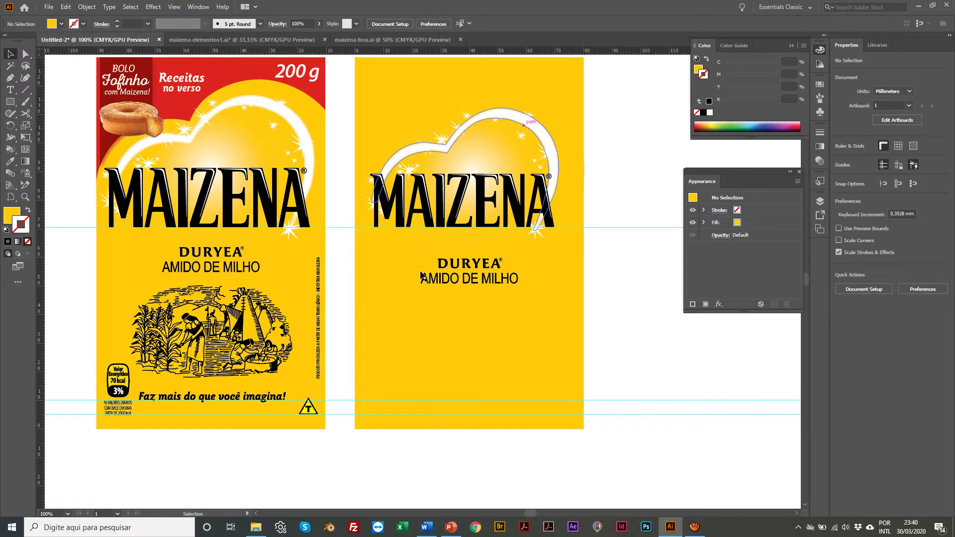
{"action": "left_click_drag", "start_coordinate": [337, 50], "coordinate": [353, 284]}
{"action": "left_click", "coordinate": [450, 294]}
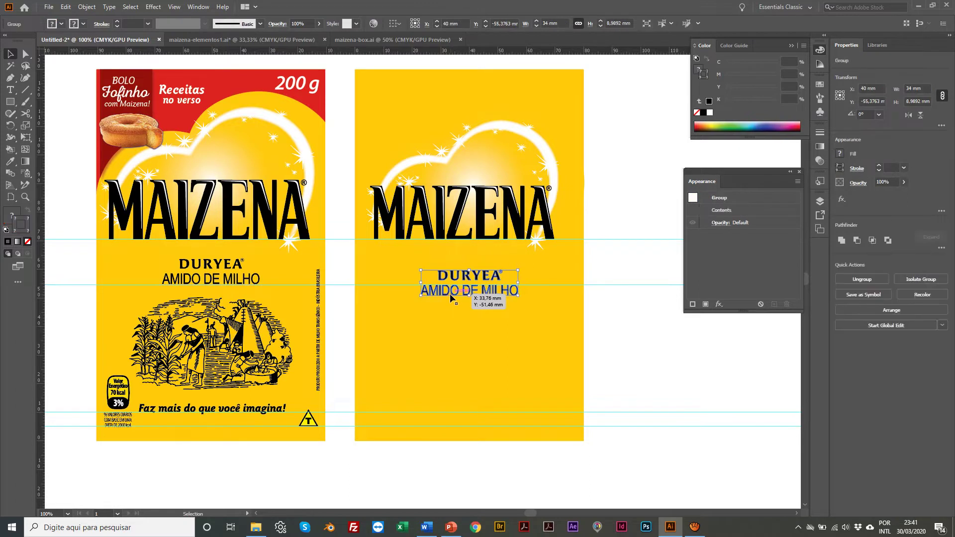
{"action": "key", "text": "Up"}
{"action": "key", "text": "Up"}
{"action": "key", "text": "Up"}
{"action": "key", "text": "Up"}
{"action": "key", "text": "Up"}
{"action": "key", "text": "Up"}
{"action": "key", "text": "Up"}
{"action": "key", "text": "Up"}
{"action": "key", "text": "Up"}
{"action": "key", "text": "Up"}
{"action": "key", "text": "Up"}
{"action": "key", "text": "Up"}
{"action": "key", "text": "Up"}
{"action": "key", "text": "Up"}
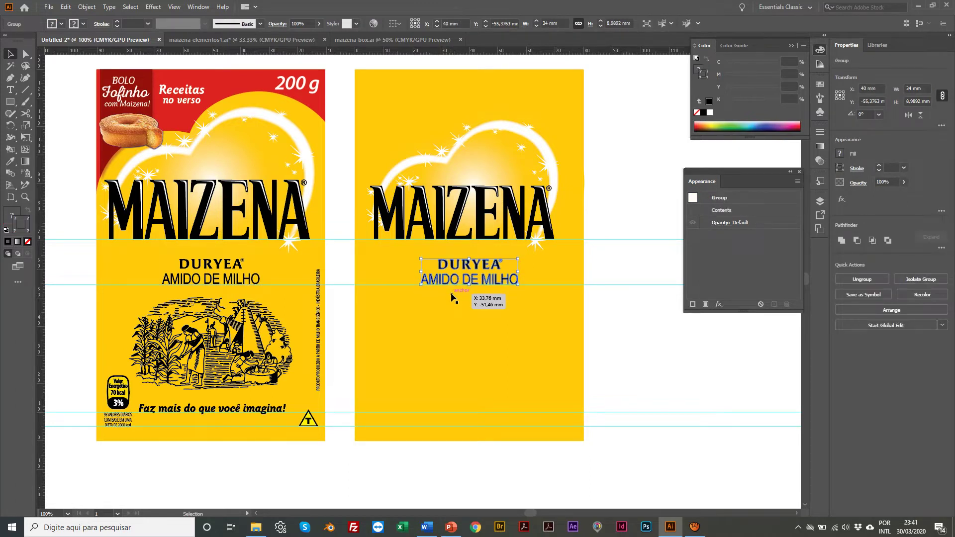
{"action": "scroll", "coordinate": [627, 255], "scroll_direction": "up", "scroll_amount": 1}
{"action": "left_click", "coordinate": [627, 256]}
{"action": "scroll", "coordinate": [627, 256], "scroll_direction": "left", "scroll_amount": 4}
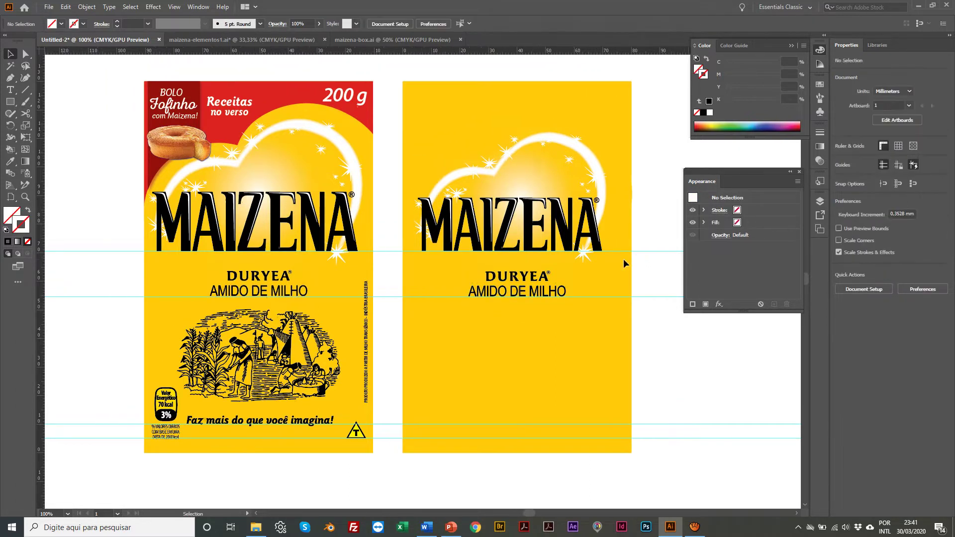
Copy the corn harvest illustration from maizena-elementos1.ai and check the width of the reference illustration in Untitled-2
{"action": "left_click", "coordinate": [201, 39]}
{"action": "scroll", "coordinate": [285, 131], "scroll_direction": "left", "scroll_amount": 8}
{"action": "left_click_drag", "start_coordinate": [245, 284], "coordinate": [530, 404]}
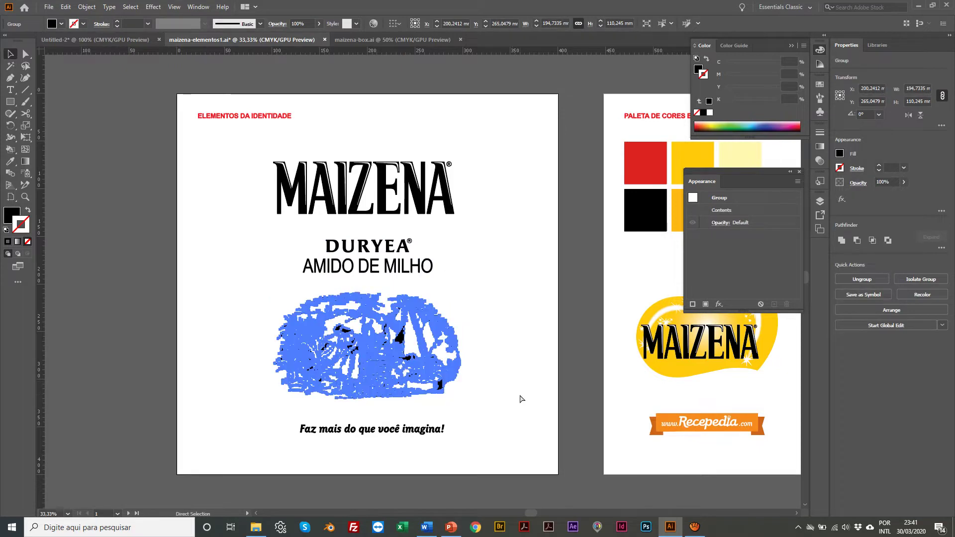
{"action": "scroll", "coordinate": [92, 31], "scroll_direction": "left", "scroll_amount": 1}
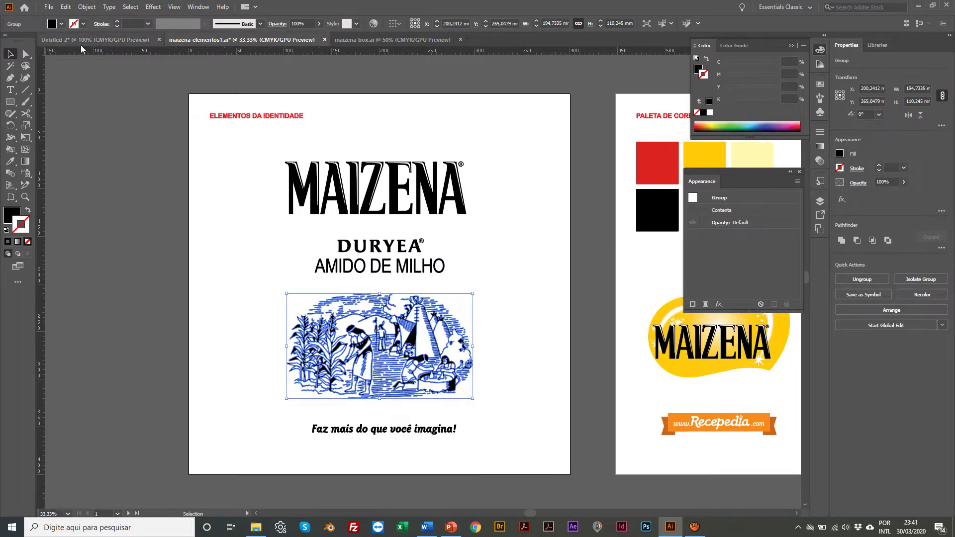
{"action": "left_click", "coordinate": [82, 42]}
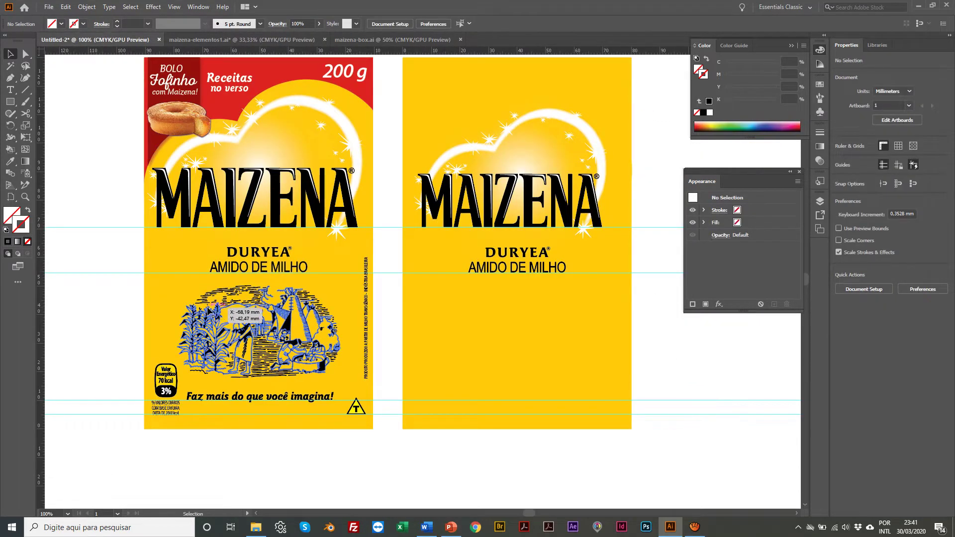
{"action": "left_click", "coordinate": [203, 313]}
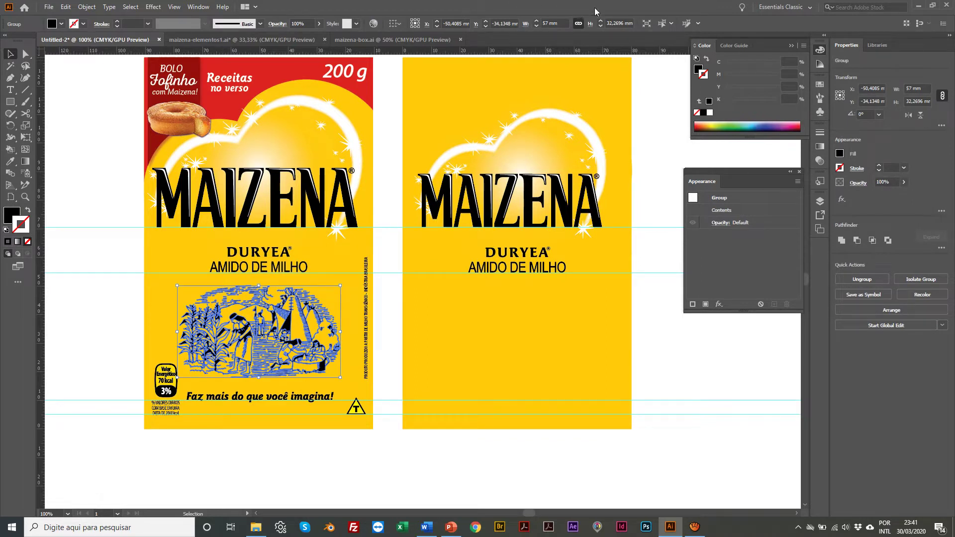
{"action": "scroll", "coordinate": [653, 217], "scroll_direction": "down", "scroll_amount": 7}
{"action": "scroll", "coordinate": [655, 228], "scroll_direction": "right", "scroll_amount": 1}
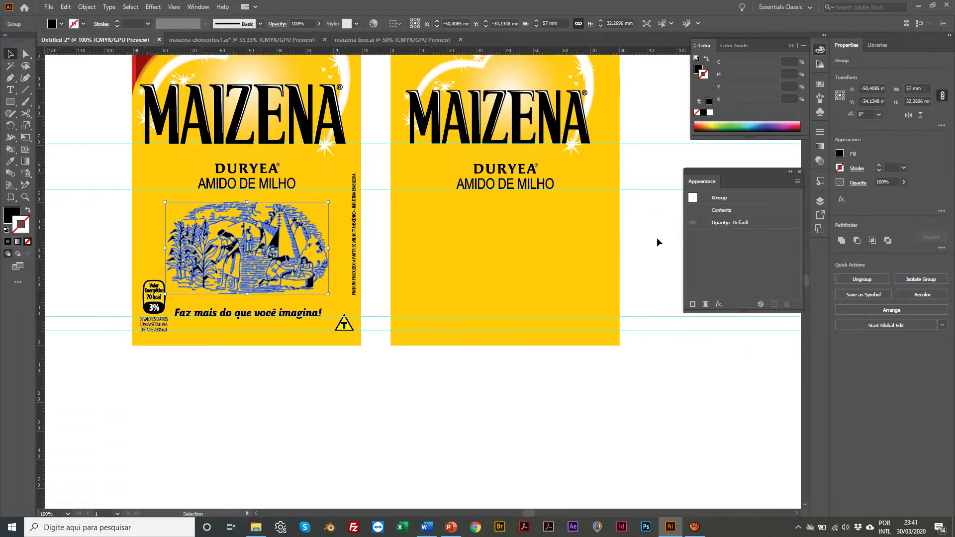
{"action": "left_click", "coordinate": [656, 238]}
{"action": "key", "text": "ctrl+v"}
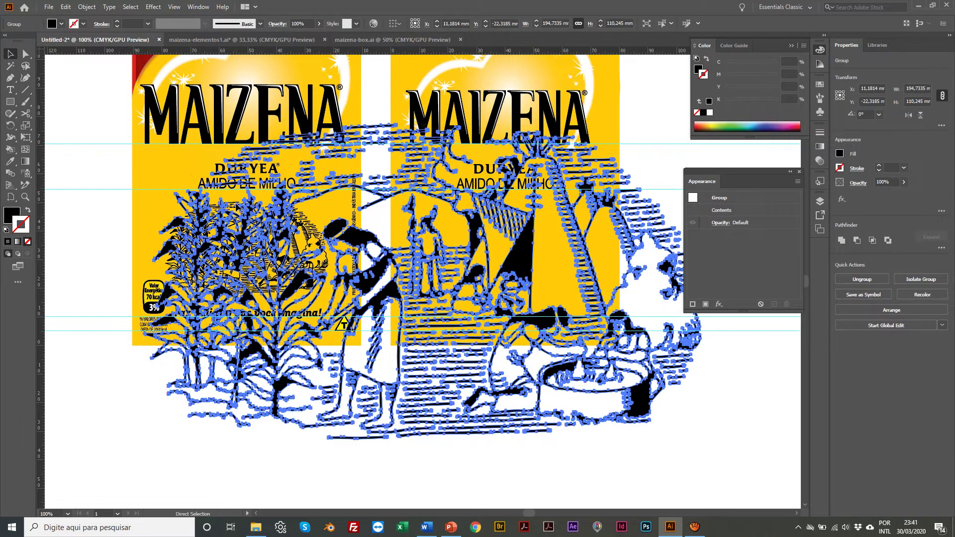
{"action": "key", "text": "ctrl+z"}
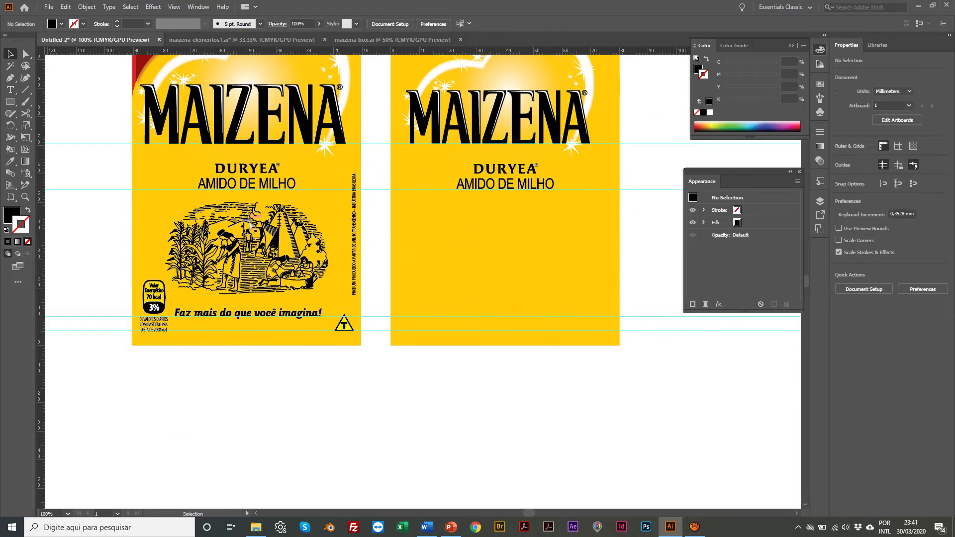
{"action": "left_click", "coordinate": [239, 40]}
{"action": "left_click", "coordinate": [239, 319]}
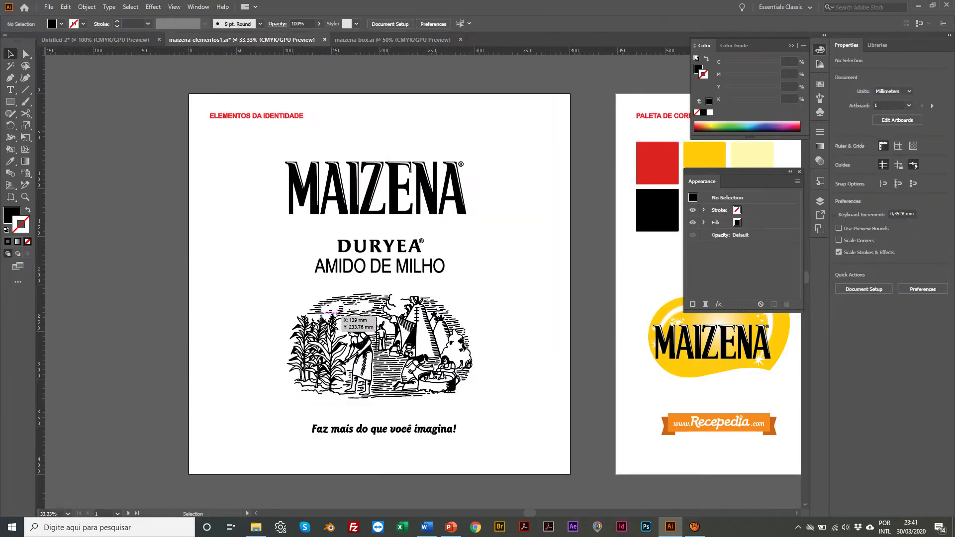
{"action": "left_click", "coordinate": [340, 315]}
{"action": "left_click", "coordinate": [371, 44]}
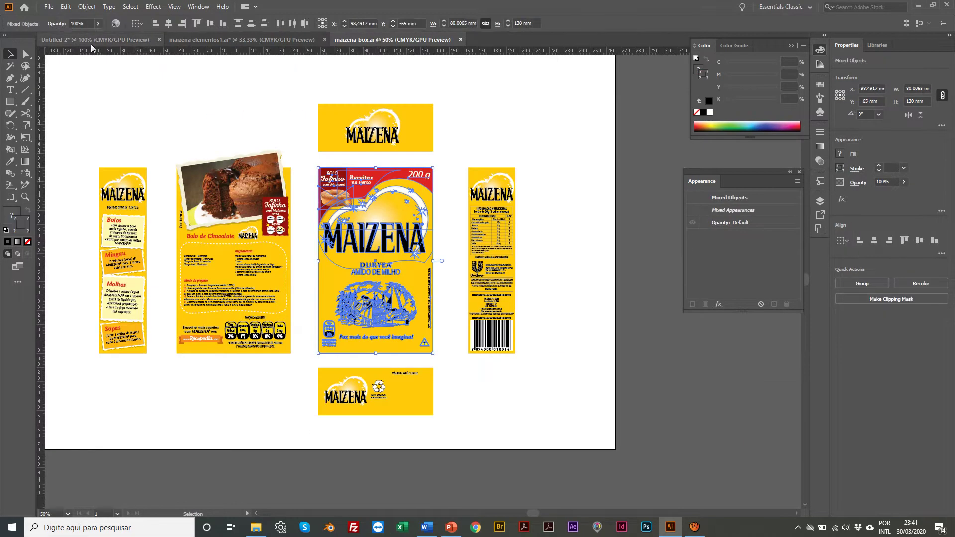
{"action": "left_click", "coordinate": [90, 40]}
Paste the corn harvest illustration into Untitled-2 and set its width to 57 mm, keeping its proportions
{"action": "key", "text": "ctrl+v"}
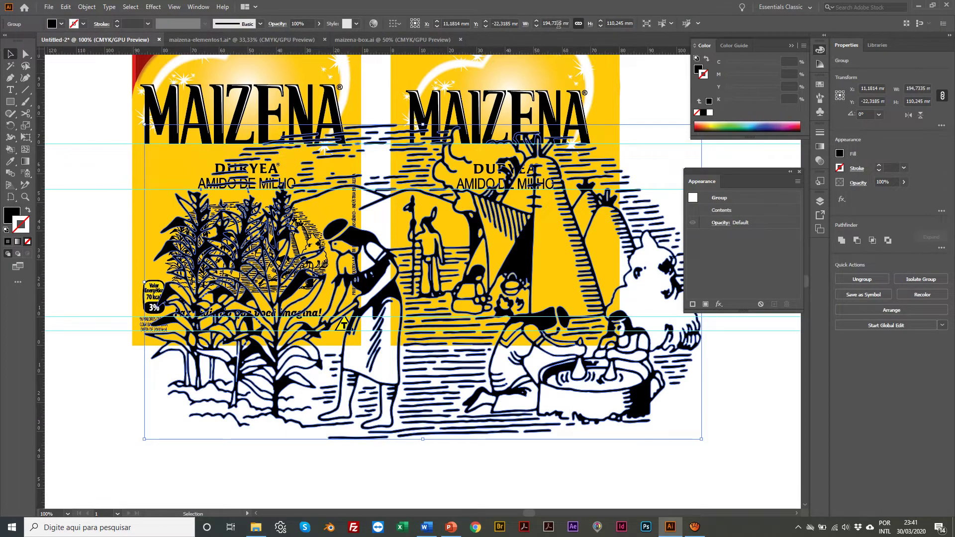
{"action": "scroll", "coordinate": [558, 24], "scroll_direction": "down", "scroll_amount": 1}
{"action": "left_click", "coordinate": [560, 23]}
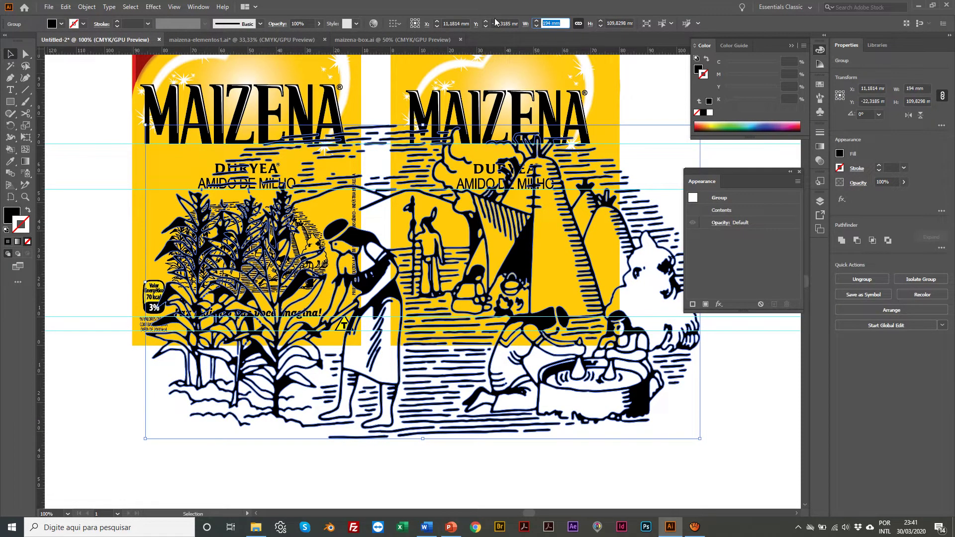
{"action": "type", "text": "57"}
{"action": "key", "text": "Return"}
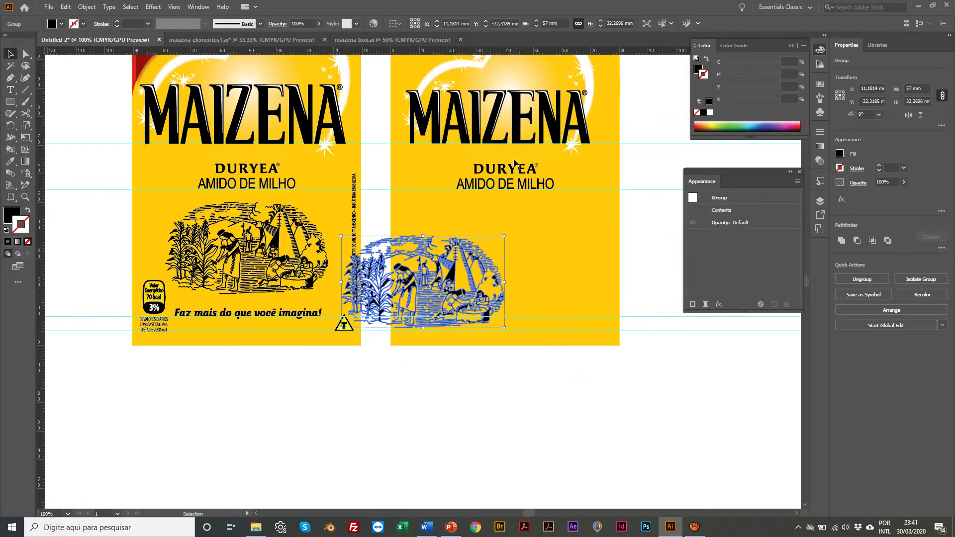
Move the illustration below the AMIDO DE MILHO lettering and centre it horizontally on the yellow rectangle as key object
{"action": "left_click_drag", "start_coordinate": [423, 255], "coordinate": [485, 225]}
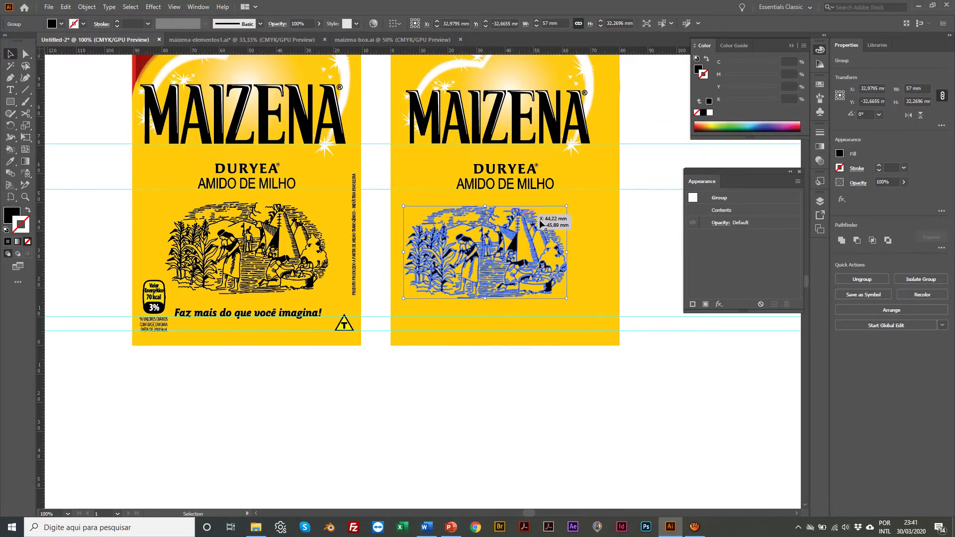
{"action": "left_click", "coordinate": [605, 244], "text": "shift"}
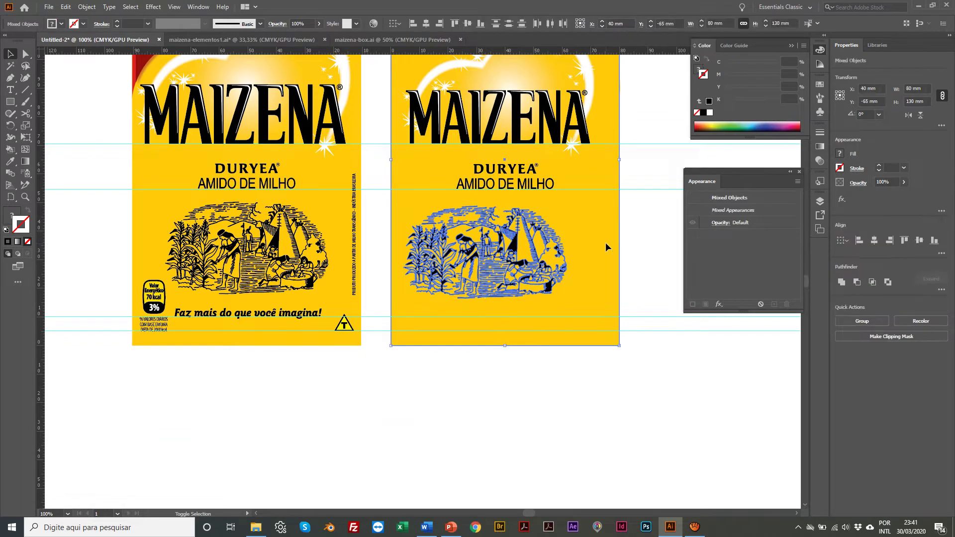
{"action": "left_click", "coordinate": [395, 23]}
{"action": "left_click", "coordinate": [404, 45]}
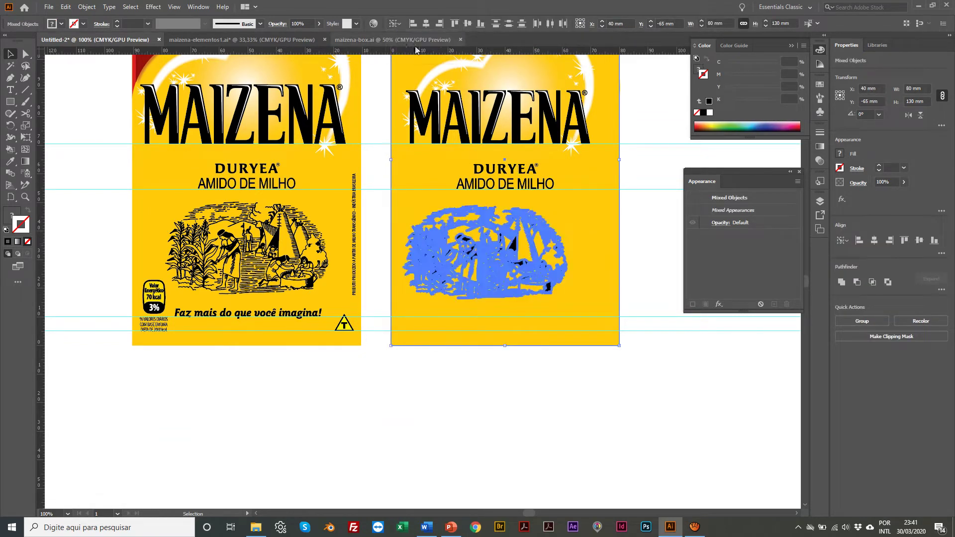
{"action": "left_click", "coordinate": [599, 233]}
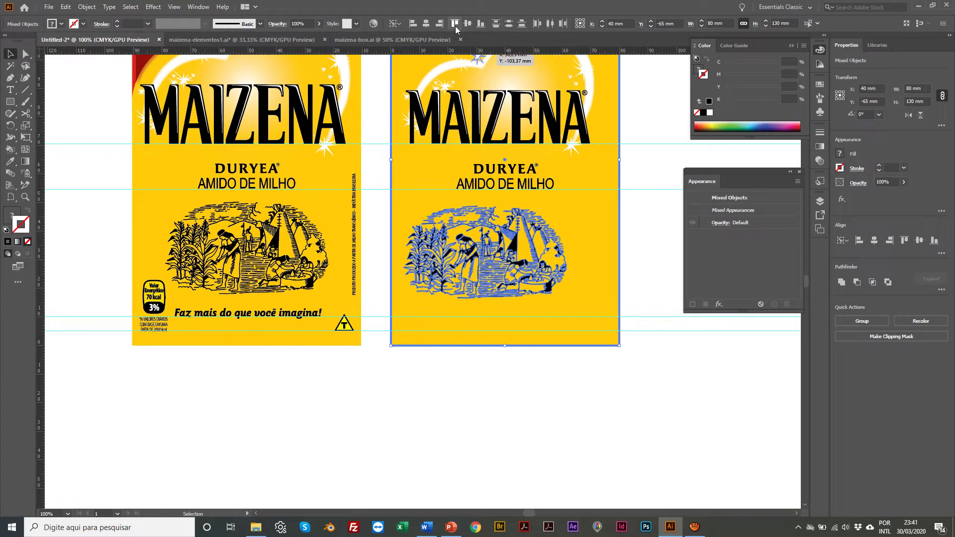
{"action": "left_click", "coordinate": [431, 25]}
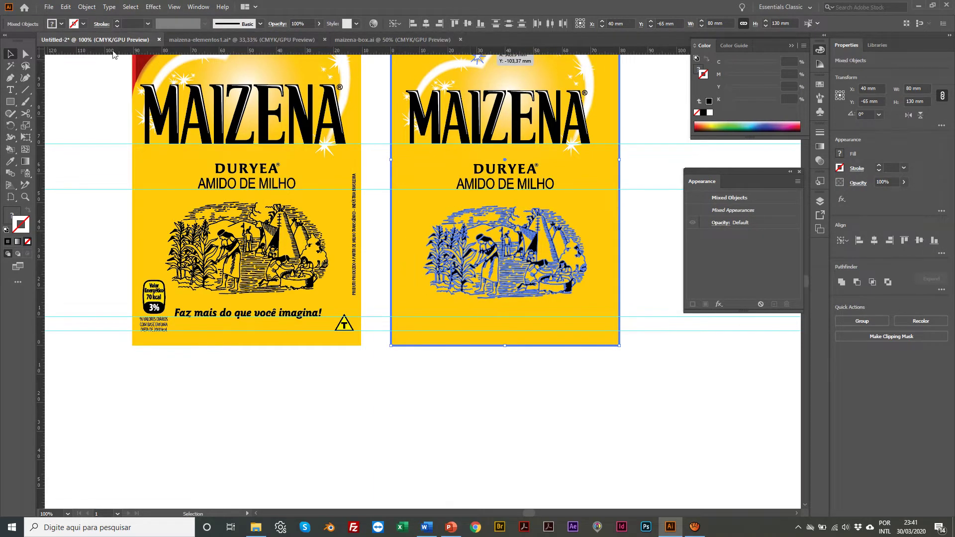
{"action": "left_click", "coordinate": [426, 427]}
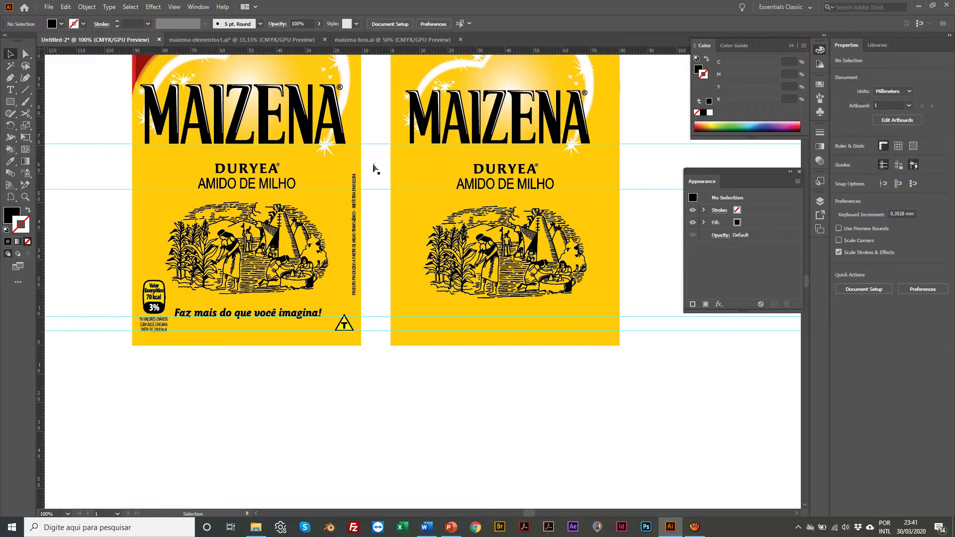
Place a horizontal guide at the bottom edge of the reference illustration and raise the copied illustration onto it
{"action": "left_click_drag", "start_coordinate": [383, 291], "coordinate": [384, 294]}
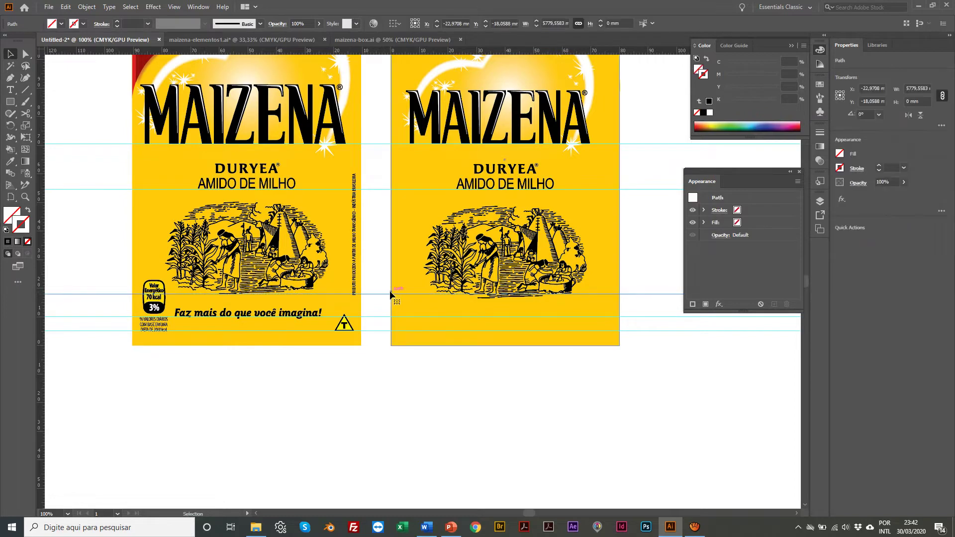
{"action": "left_click", "coordinate": [485, 269]}
{"action": "scroll", "coordinate": [485, 251], "scroll_direction": "right", "scroll_amount": 1}
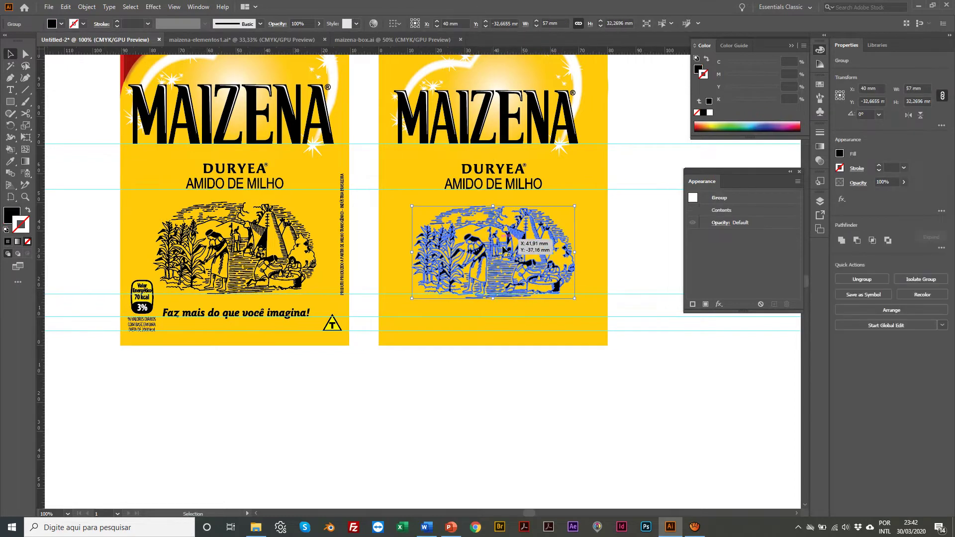
{"action": "left_click_drag", "start_coordinate": [499, 251], "coordinate": [501, 247]}
{"action": "left_click", "coordinate": [627, 267]}
View the reference panel and the recreated panel side by side at 50% zoom
{"action": "key", "text": "z"}
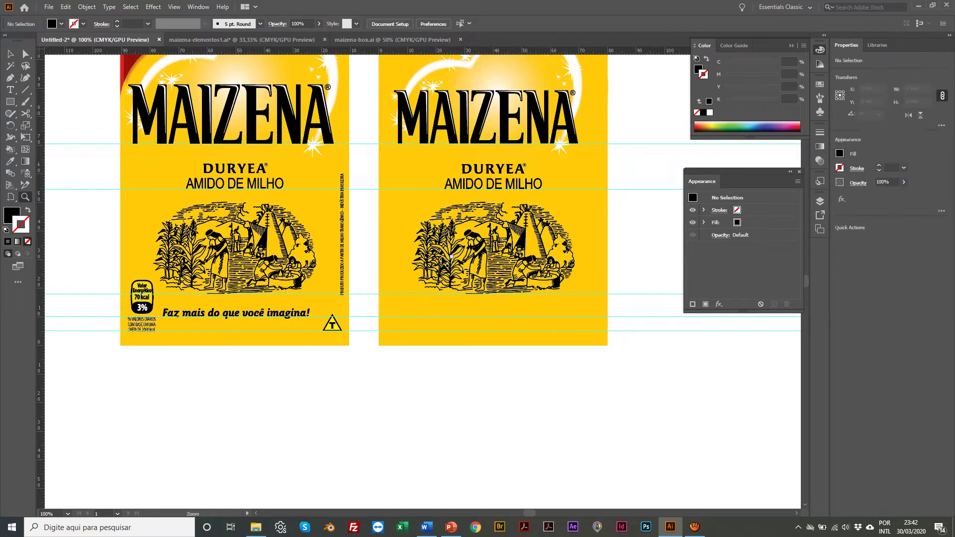
{"action": "left_click", "coordinate": [445, 262], "text": "alt"}
{"action": "left_click", "coordinate": [393, 237], "text": "alt"}
{"action": "scroll", "coordinate": [374, 266], "scroll_direction": "left", "scroll_amount": 1}
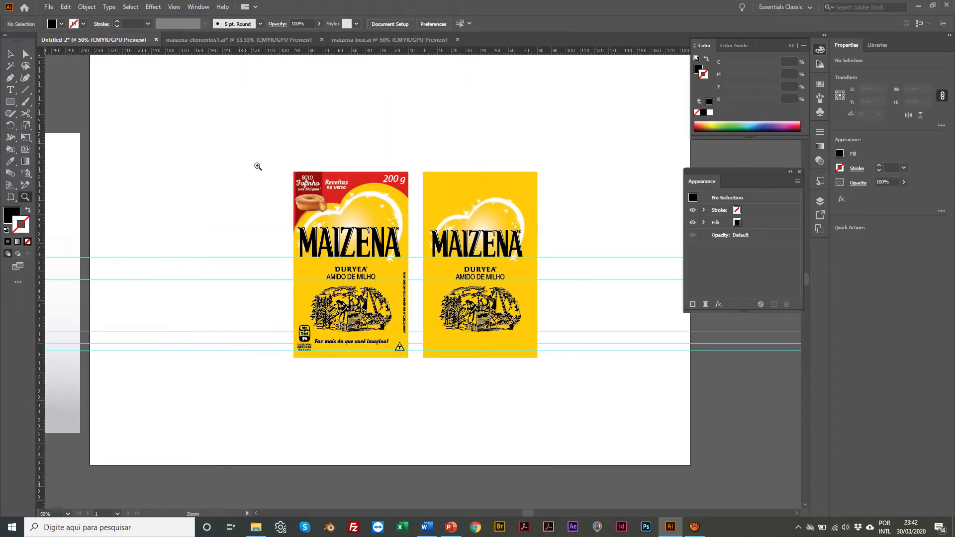
Switch to maizena-elementos1.ai and copy the complete BOLO Fofinho com Maizena! cake badge
{"action": "scroll", "coordinate": [343, 226], "scroll_direction": "left", "scroll_amount": 1}
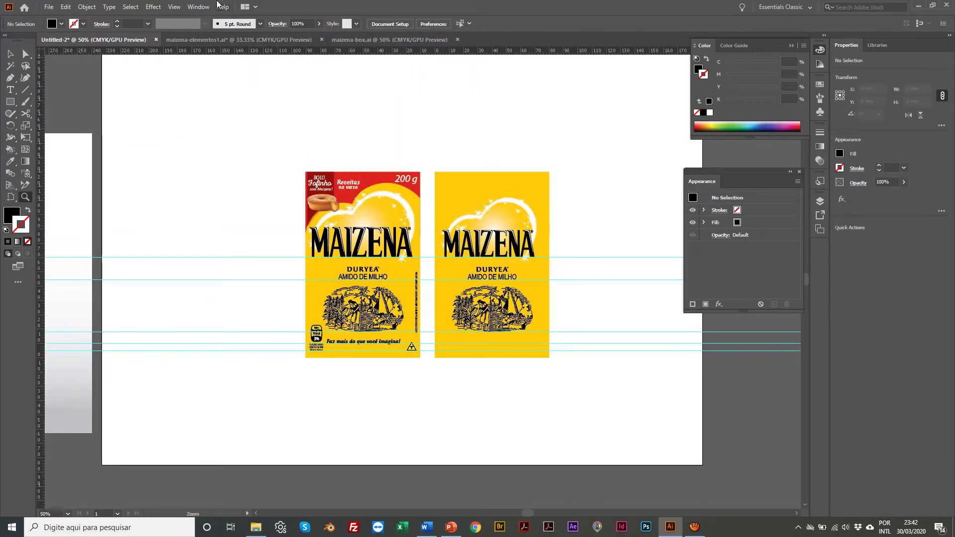
{"action": "left_click", "coordinate": [269, 40]}
{"action": "scroll", "coordinate": [637, 311], "scroll_direction": "right", "scroll_amount": 10}
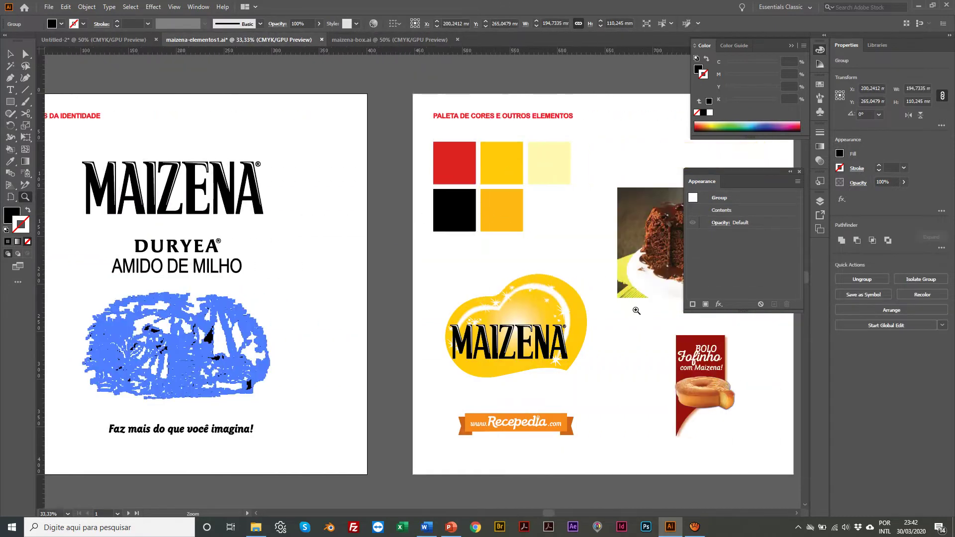
{"action": "left_click", "coordinate": [675, 359]}
{"action": "left_click", "coordinate": [484, 351]}
{"action": "key", "text": "v"}
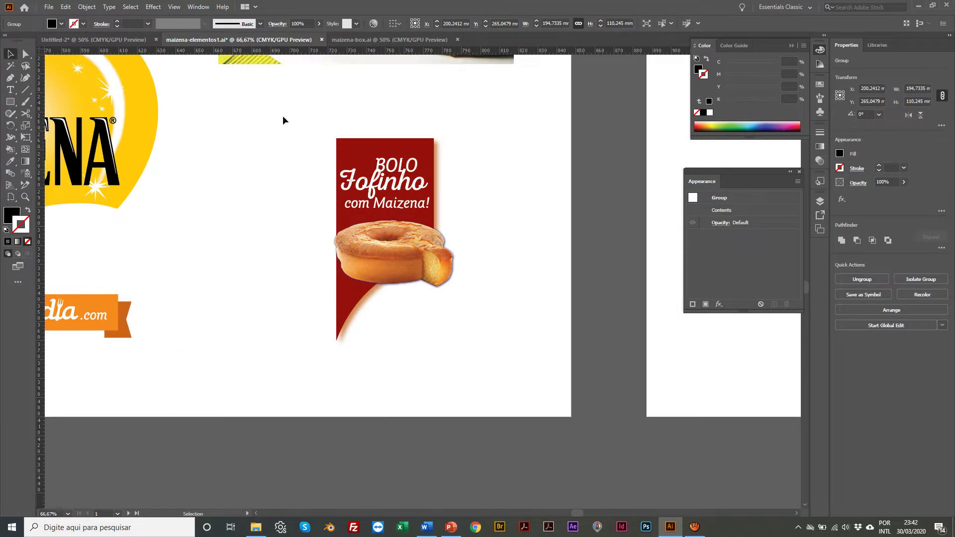
{"action": "left_click_drag", "start_coordinate": [282, 120], "coordinate": [512, 383]}
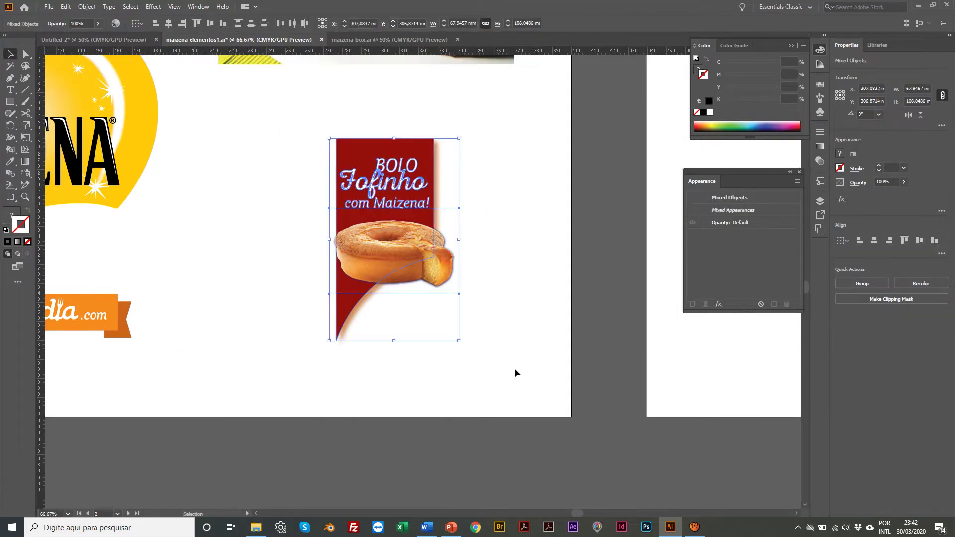
Return to Untitled-2 and paste the cake badge over the recreated front panel
{"action": "left_click", "coordinate": [92, 41]}
{"action": "key", "text": "z"}
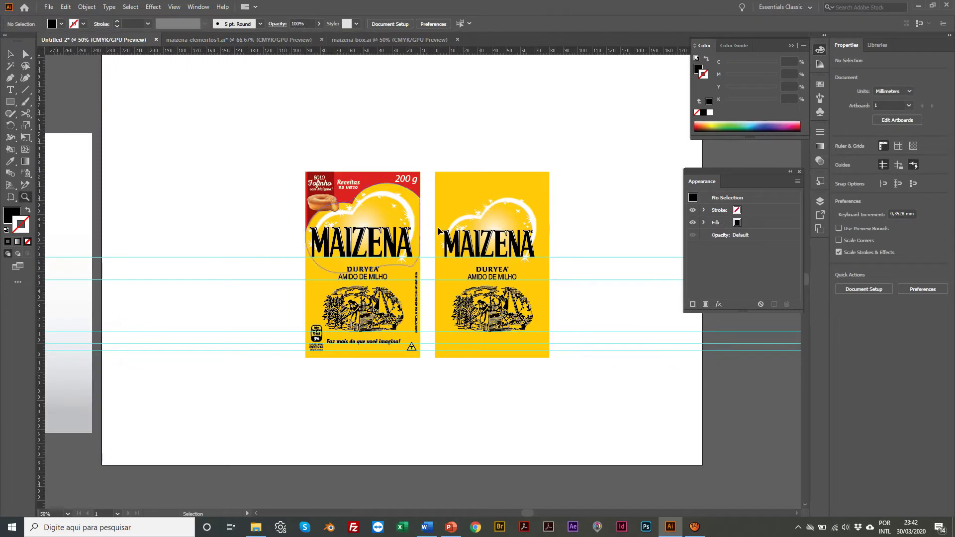
{"action": "left_click", "coordinate": [440, 222]}
{"action": "left_click", "coordinate": [429, 281]}
{"action": "left_click", "coordinate": [424, 253]}
{"action": "key", "text": "v"}
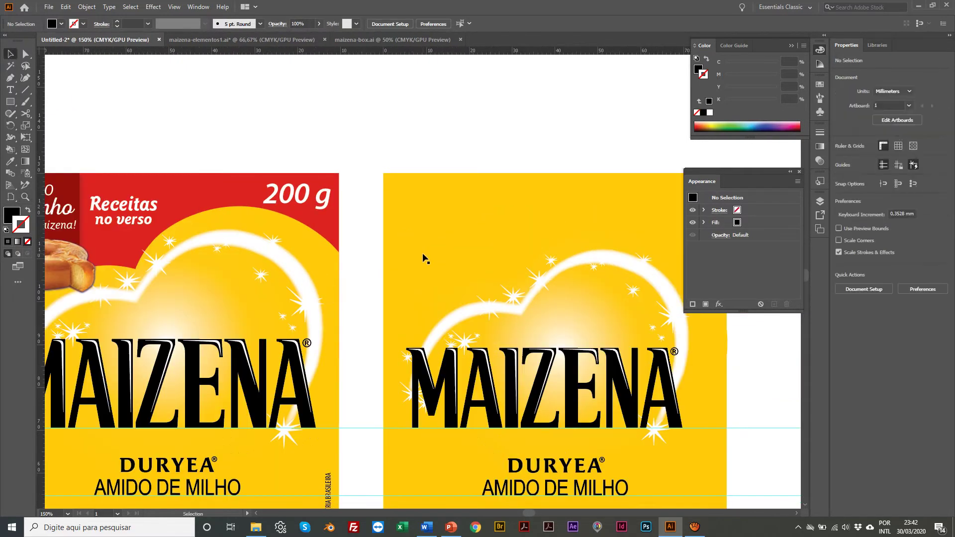
{"action": "key", "text": "ctrl+v"}
{"action": "left_click_drag", "start_coordinate": [331, 131], "coordinate": [373, 176]}
{"action": "scroll", "coordinate": [307, 98], "scroll_direction": "left", "scroll_amount": 1}
Scale the cake badge down proportionally to about 30 mm wide and place it at the yellow panel's upper-left corner
{"action": "key", "text": "s"}
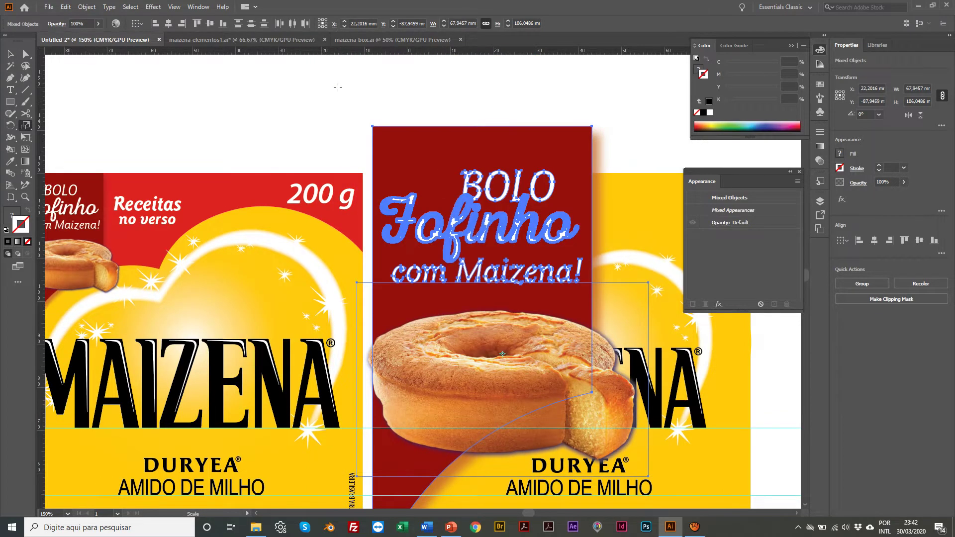
{"action": "left_click_drag", "start_coordinate": [336, 86], "coordinate": [434, 192]}
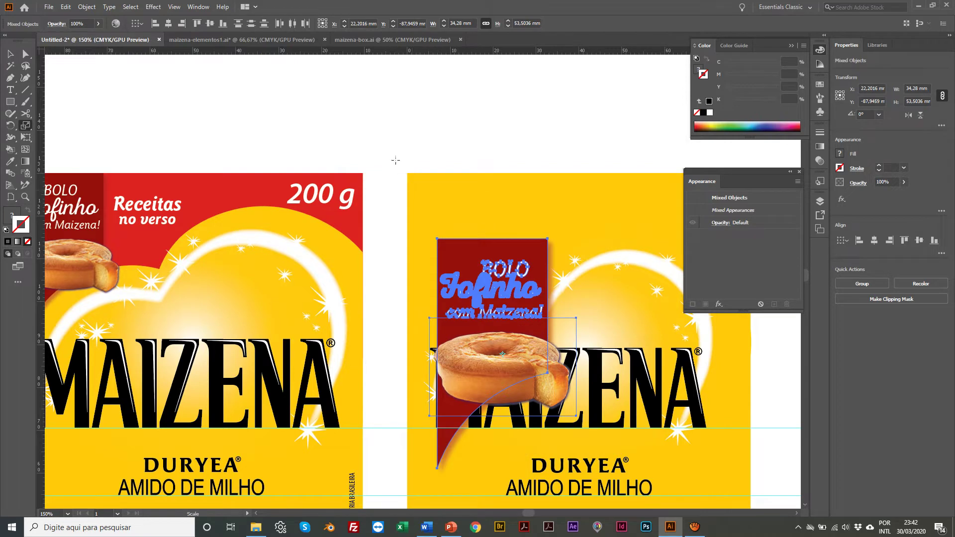
{"action": "left_click_drag", "start_coordinate": [395, 161], "coordinate": [409, 175]}
{"action": "key", "text": "v"}
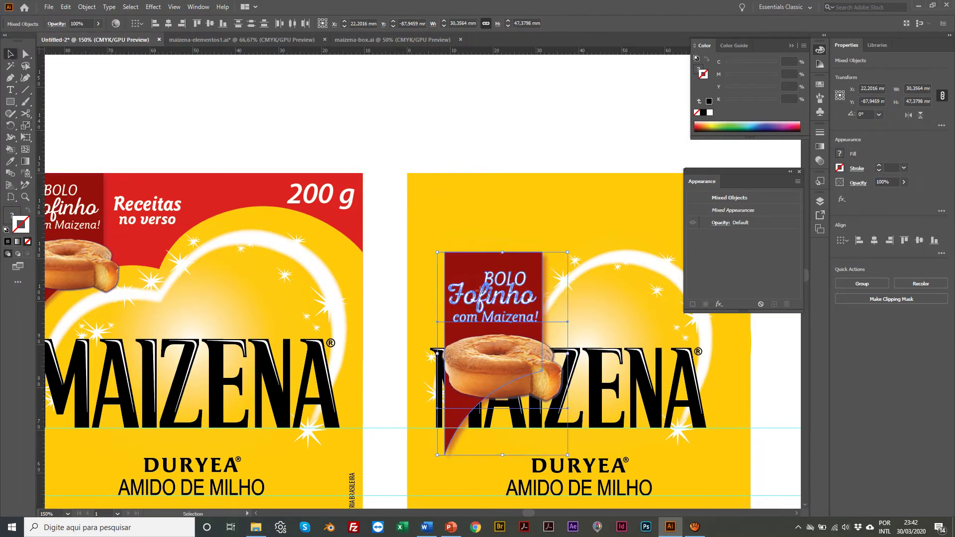
{"action": "left_click_drag", "start_coordinate": [479, 299], "coordinate": [452, 224]}
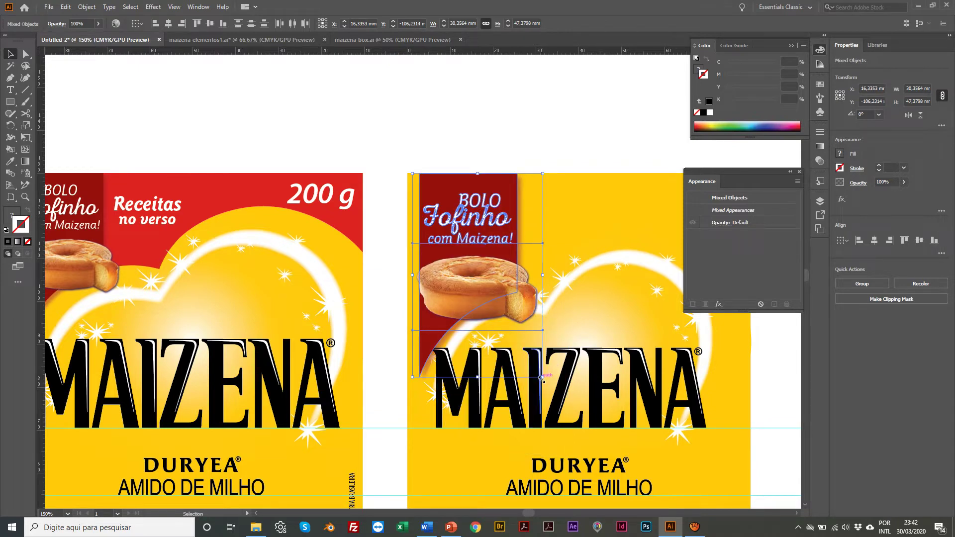
{"action": "left_click_drag", "start_coordinate": [541, 378], "coordinate": [528, 357]}
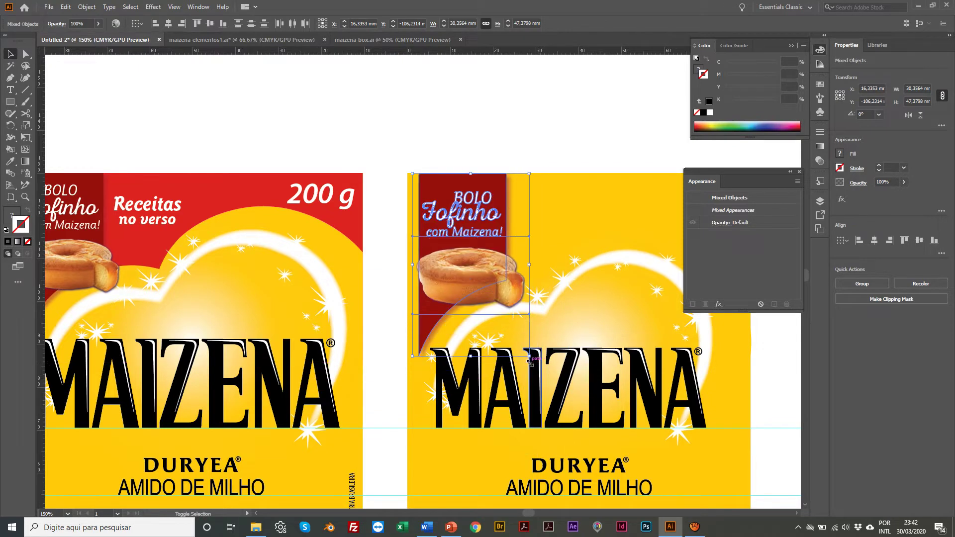
{"action": "left_click", "coordinate": [362, 133]}
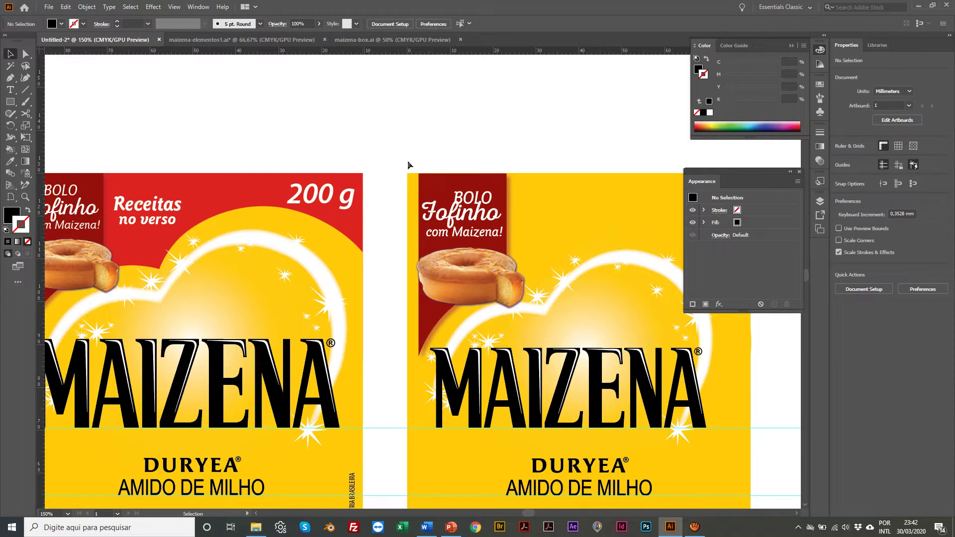
{"action": "left_click", "coordinate": [459, 199]}
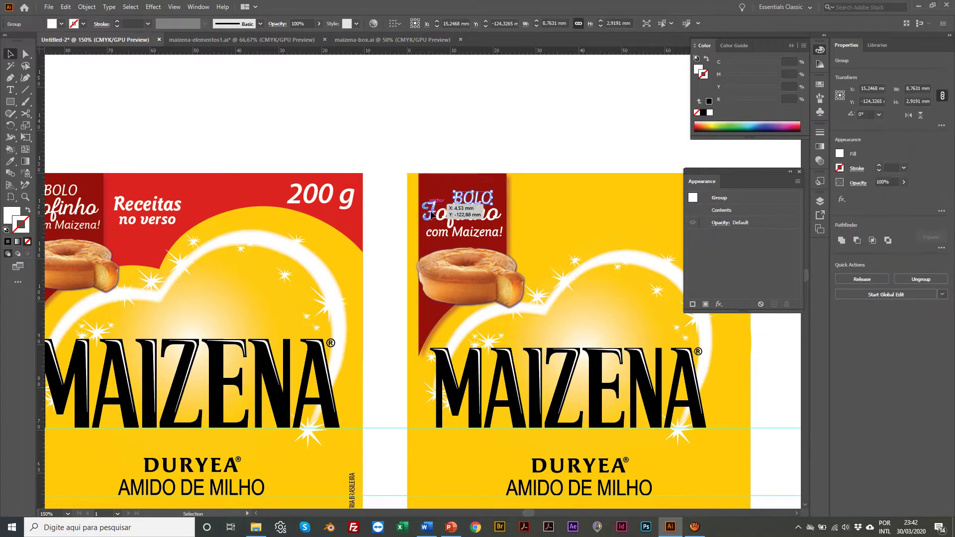
{"action": "left_click", "coordinate": [451, 211]}
{"action": "left_click", "coordinate": [411, 164]}
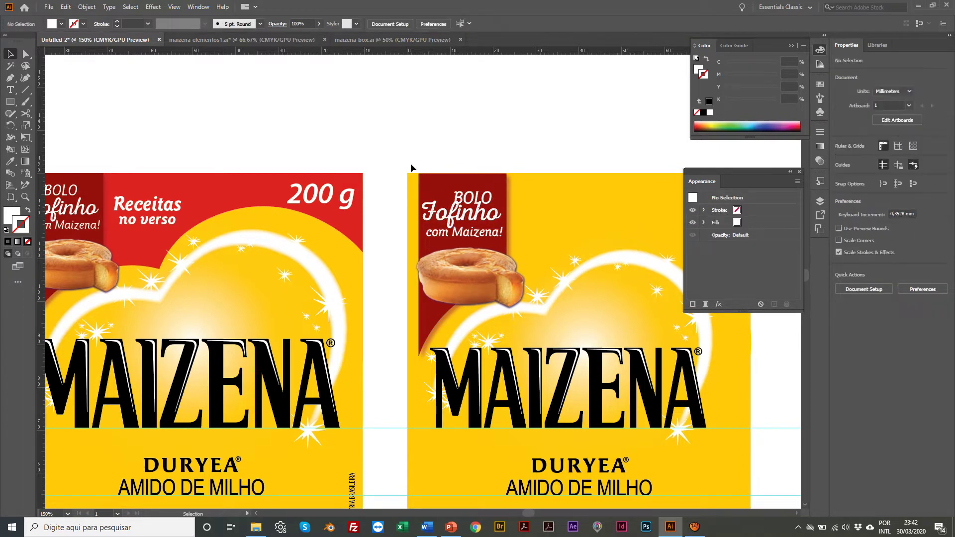
{"action": "key", "text": "ctrl+z"}
{"action": "key", "text": "ctrl+z"}
Group the cake badge's pieces, reduce the group proportionally to about 26 mm wide and shift it slightly right along the panel's upper edge
{"action": "key", "text": "ctrl+g"}
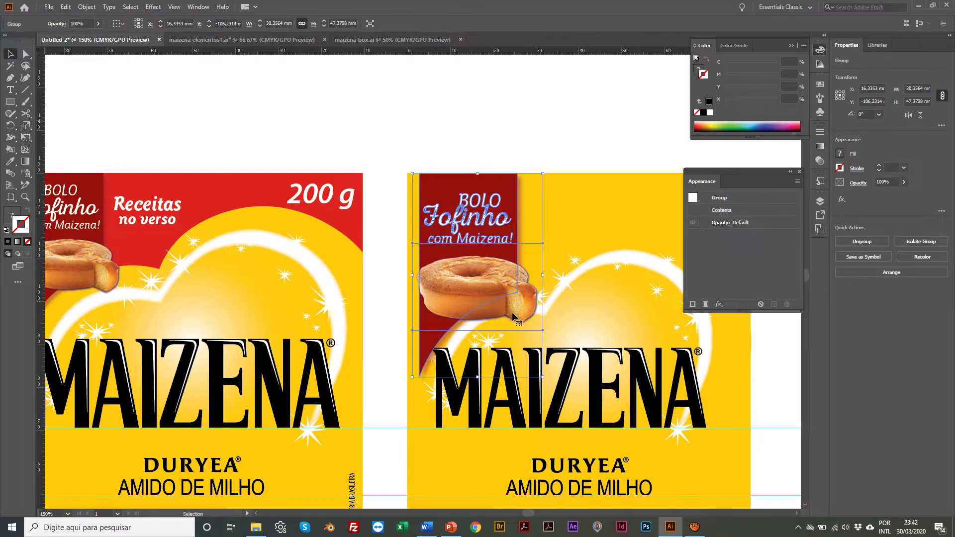
{"action": "key", "text": "e"}
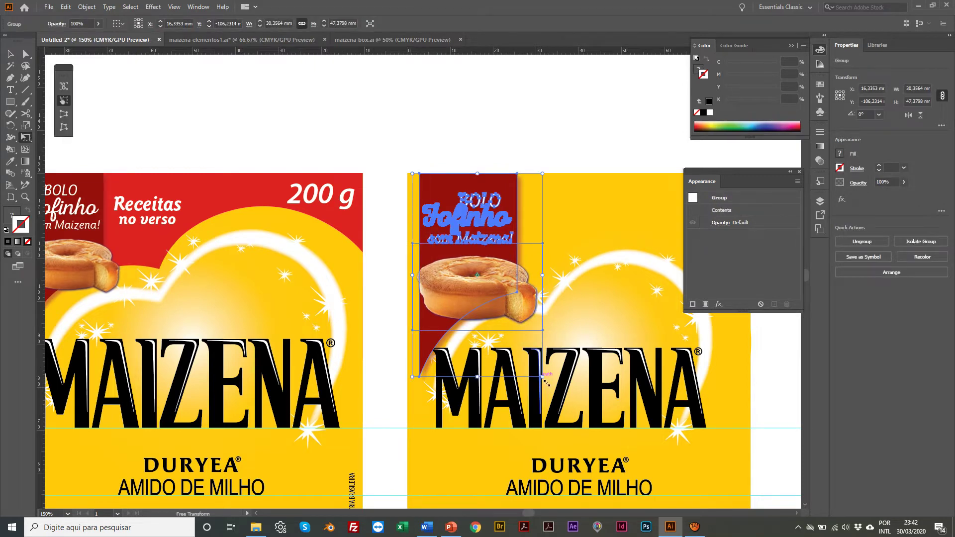
{"action": "left_click_drag", "start_coordinate": [539, 376], "coordinate": [525, 349]}
{"action": "key", "text": "v"}
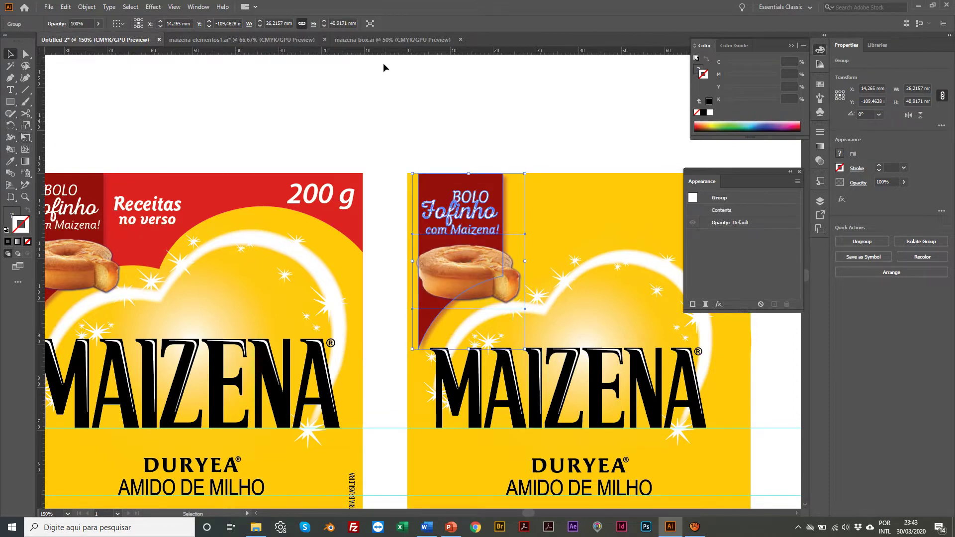
{"action": "left_click", "coordinate": [383, 63]}
{"action": "left_click_drag", "start_coordinate": [437, 208], "coordinate": [443, 208]}
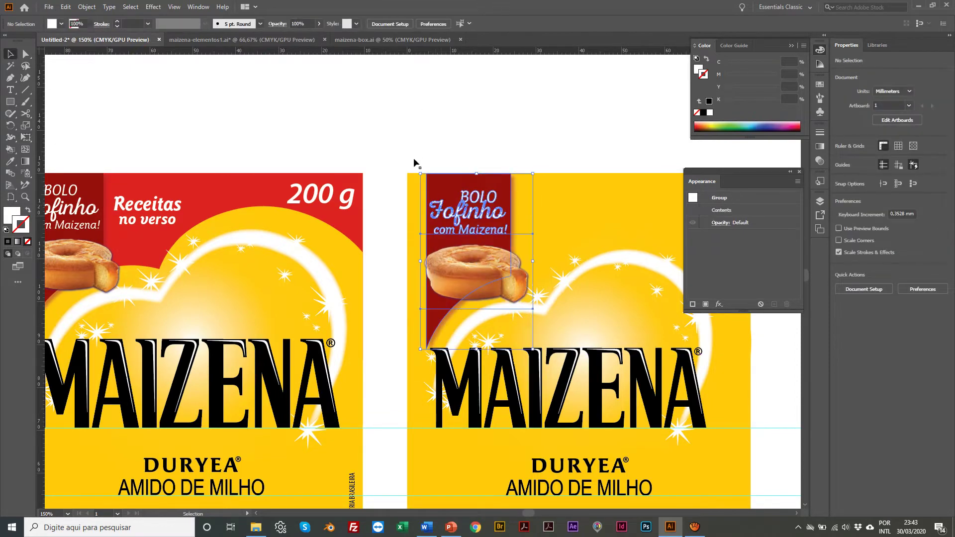
{"action": "left_click", "coordinate": [386, 134]}
Shift the heart logo slightly to the right on the recreated front panel
{"action": "scroll", "coordinate": [387, 134], "scroll_direction": "right", "scroll_amount": 1}
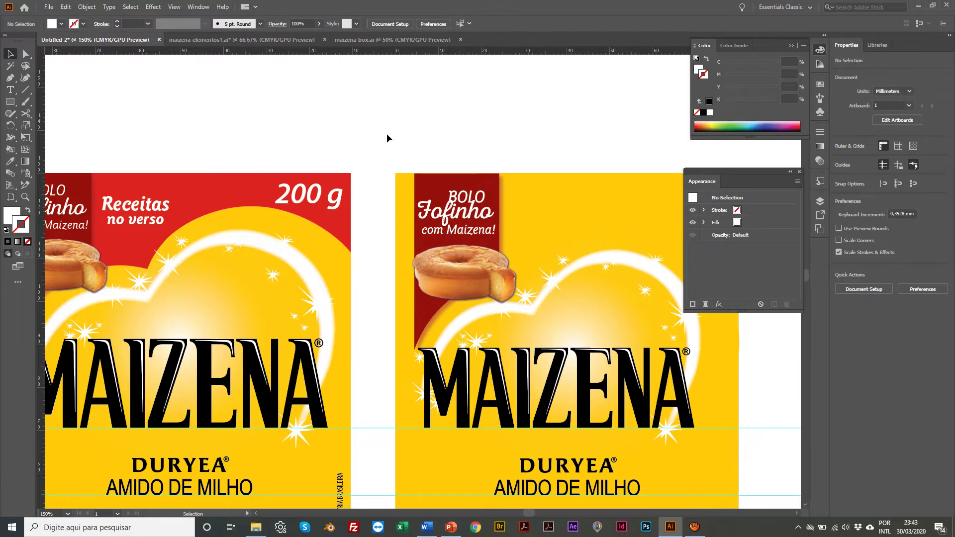
{"action": "key", "text": "ctrl+0"}
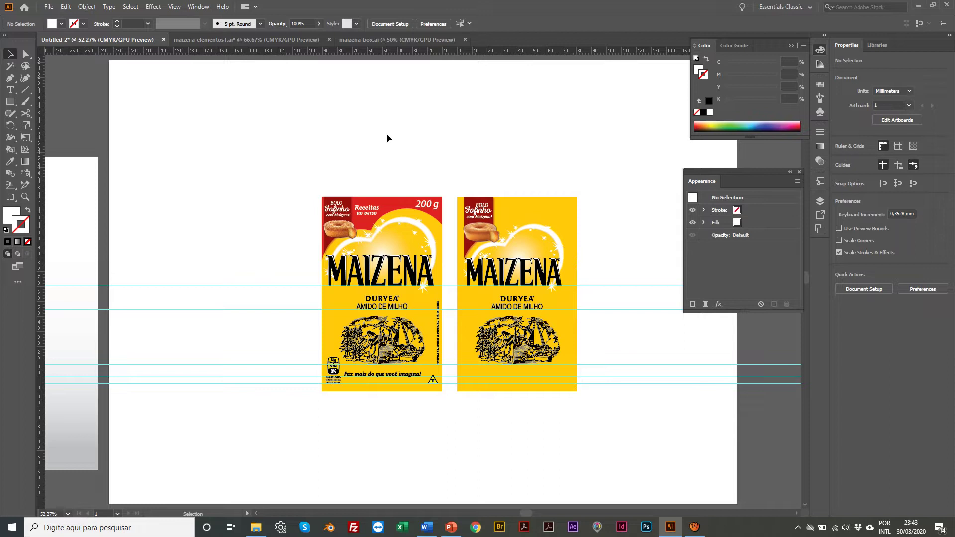
{"action": "scroll", "coordinate": [502, 214], "scroll_direction": "up", "scroll_amount": 1}
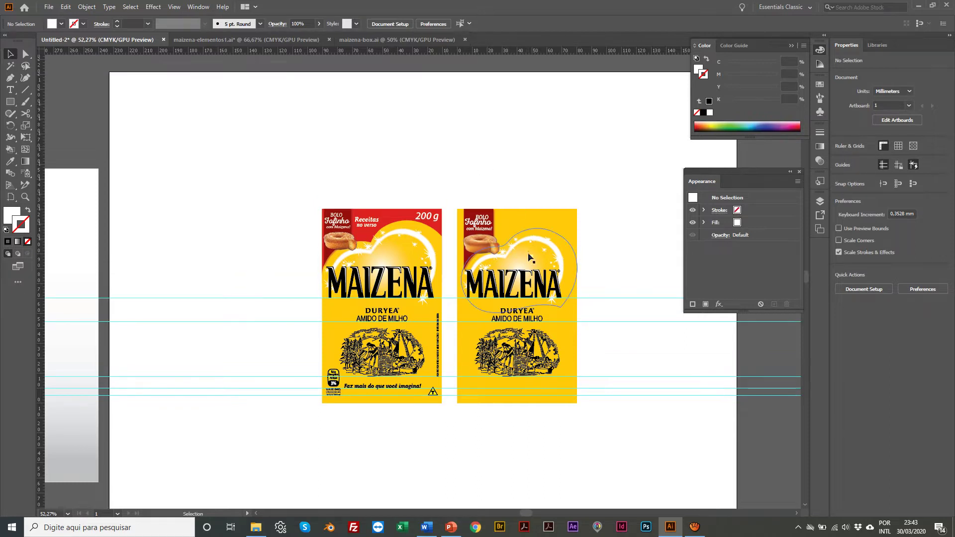
{"action": "left_click", "coordinate": [528, 255]}
{"action": "left_click", "coordinate": [428, 177]}
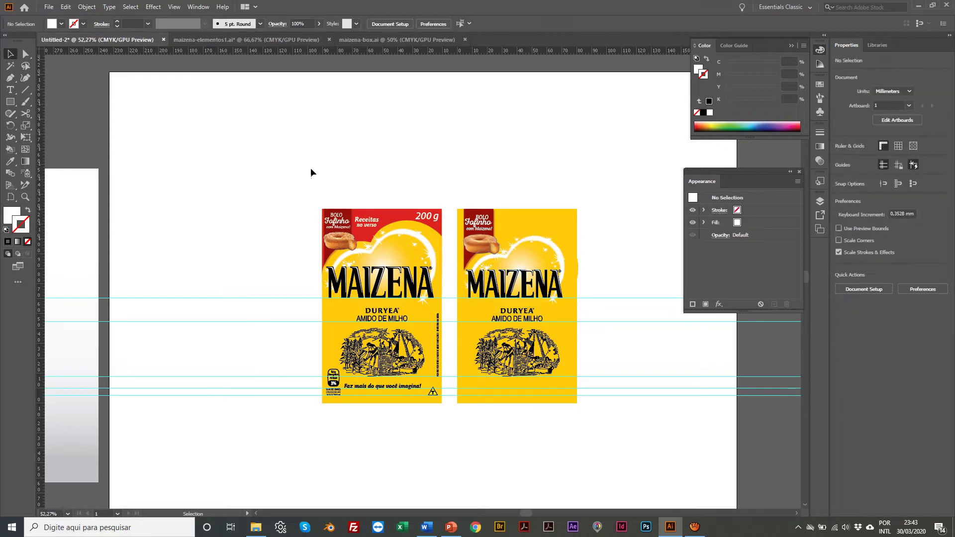
Cut the reference front panel and the horizontal guides out of Untitled-2
{"action": "scroll", "coordinate": [272, 125], "scroll_direction": "left", "scroll_amount": 2}
{"action": "left_click_drag", "start_coordinate": [297, 181], "coordinate": [460, 441]}
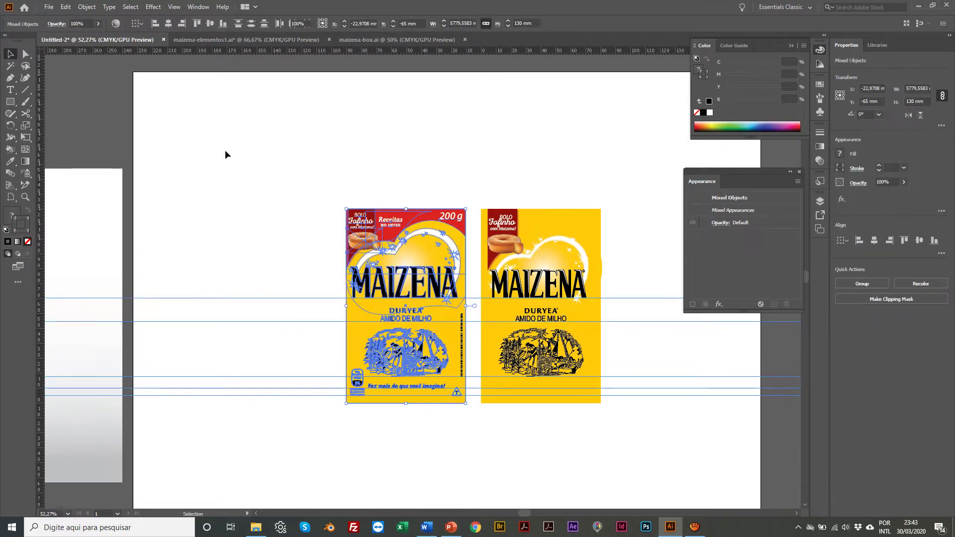
{"action": "key", "text": "ctrl+x"}
Switch to maizena-box.ai and copy the narrow PRINCIPAIS USOS side panel
{"action": "left_click", "coordinate": [203, 40]}
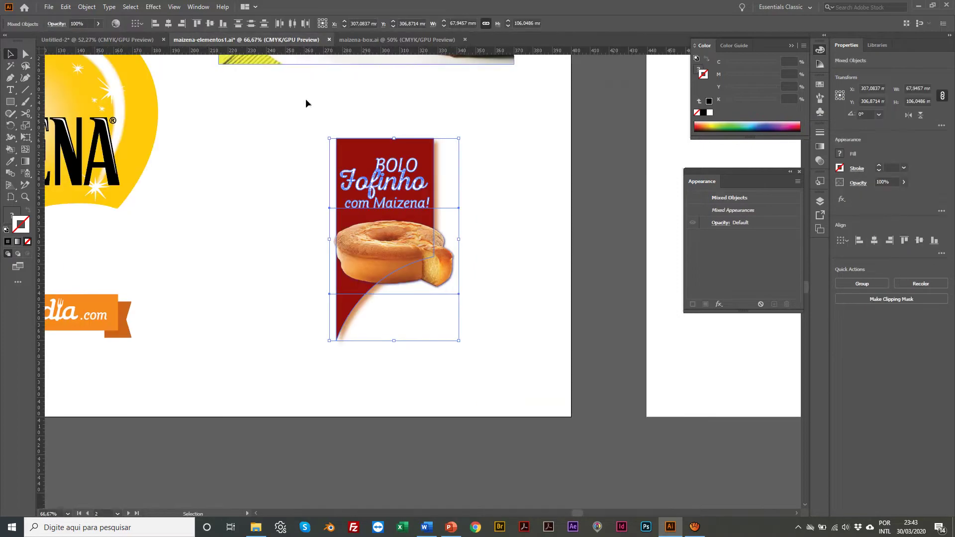
{"action": "left_click", "coordinate": [366, 39]}
{"action": "left_click_drag", "start_coordinate": [248, 156], "coordinate": [391, 167]}
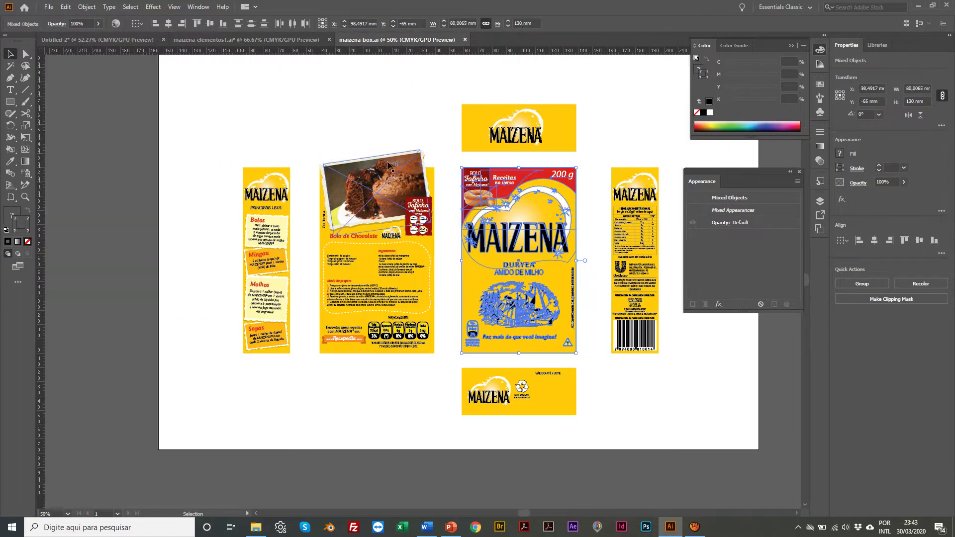
{"action": "left_click_drag", "start_coordinate": [200, 135], "coordinate": [303, 393]}
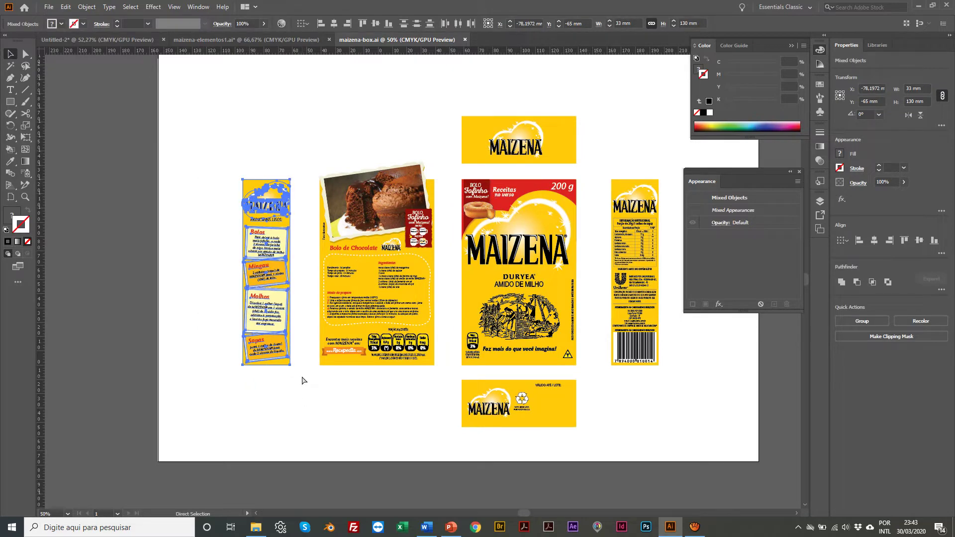
{"action": "key", "text": "v"}
Paste the side panel into Untitled-2 and place it well to the left of the recreated front panel
{"action": "left_click", "coordinate": [109, 40]}
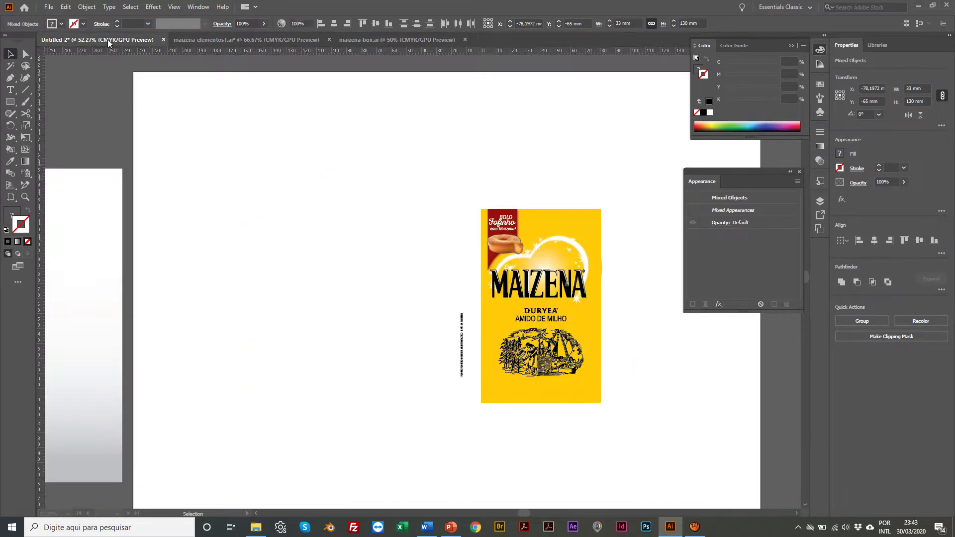
{"action": "key", "text": "ctrl+v"}
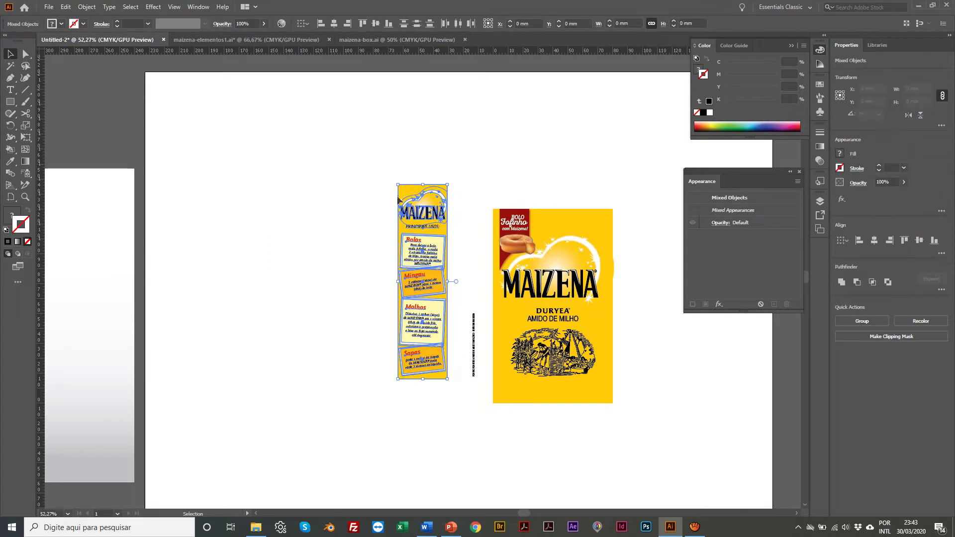
{"action": "left_click_drag", "start_coordinate": [422, 213], "coordinate": [247, 233]}
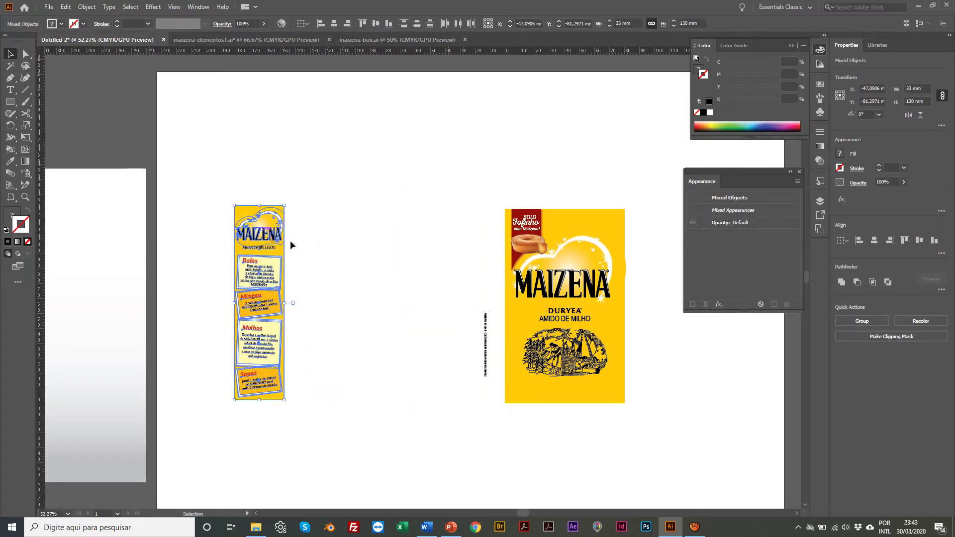
{"action": "left_click", "coordinate": [266, 189]}
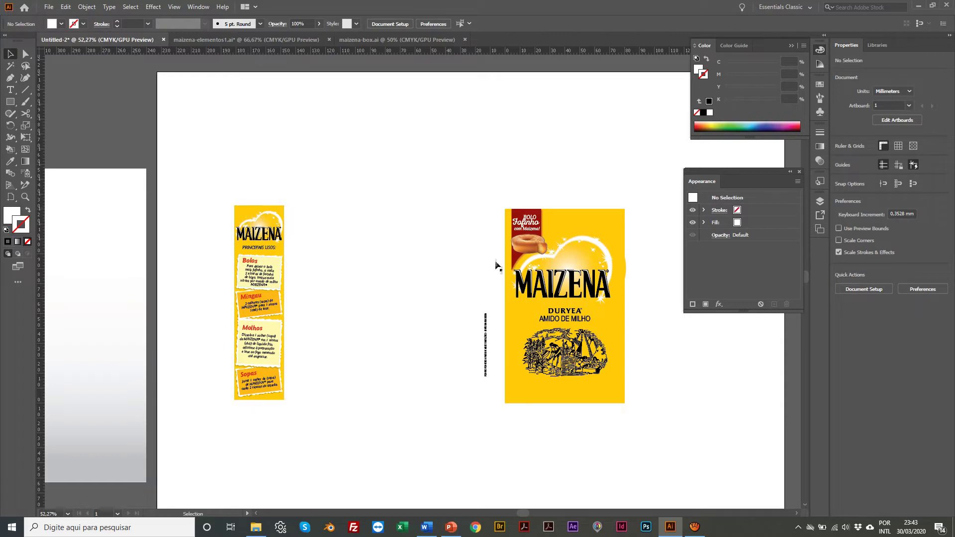
Delete the leftover vertical text beside the recreated front panel
{"action": "left_click", "coordinate": [577, 232]}
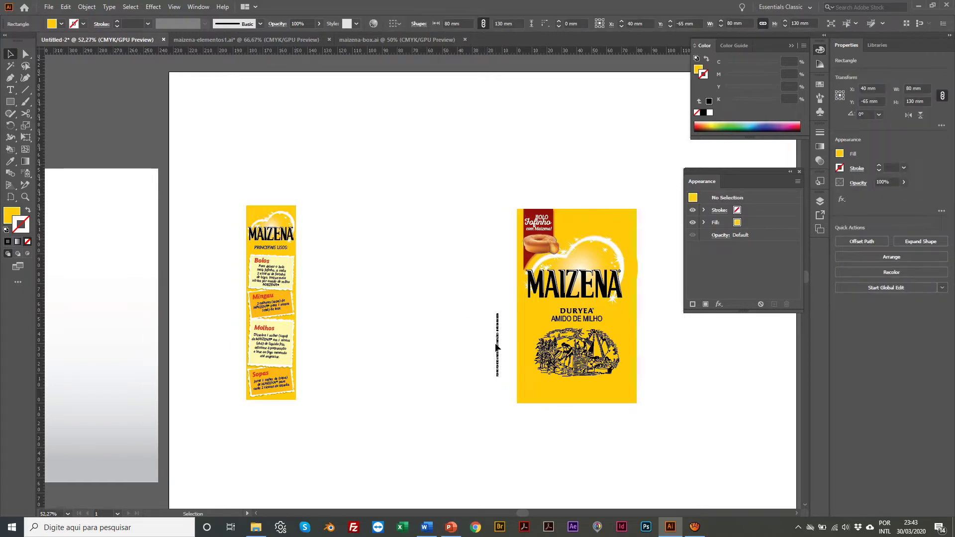
{"action": "left_click", "coordinate": [497, 347]}
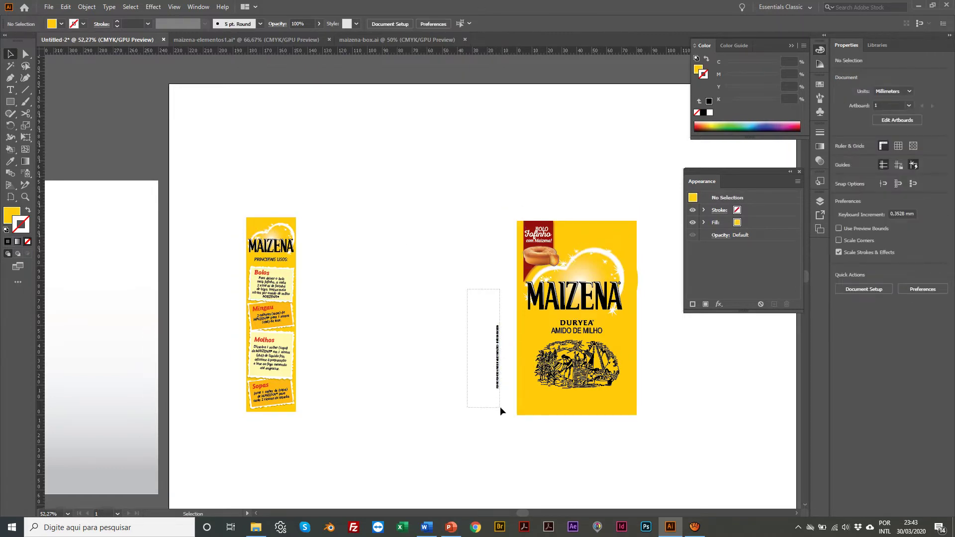
{"action": "left_click", "coordinate": [494, 357]}
{"action": "left_click", "coordinate": [491, 354]}
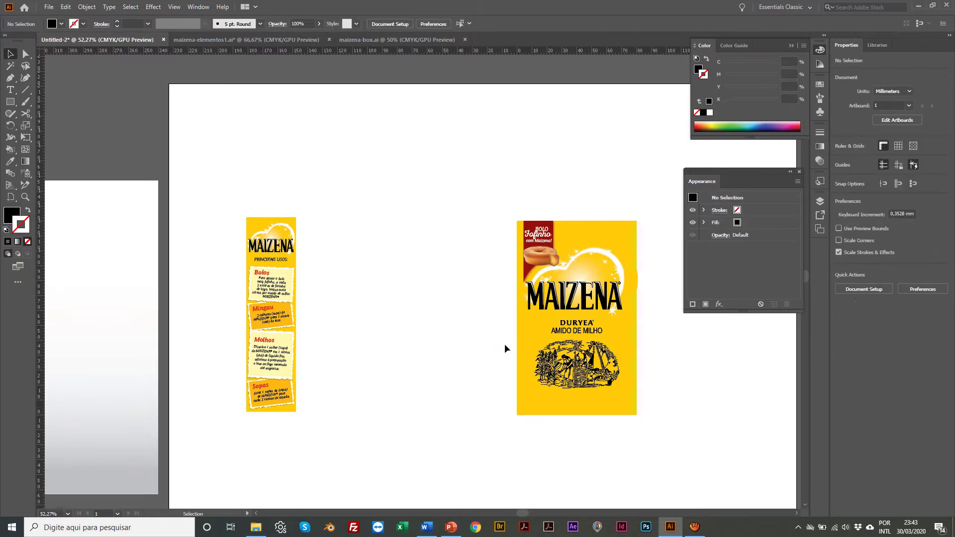
Duplicate the front panel's plain yellow background rectangle between the reference side panel and the front panel
{"action": "left_click_drag", "start_coordinate": [601, 228], "coordinate": [437, 223]}
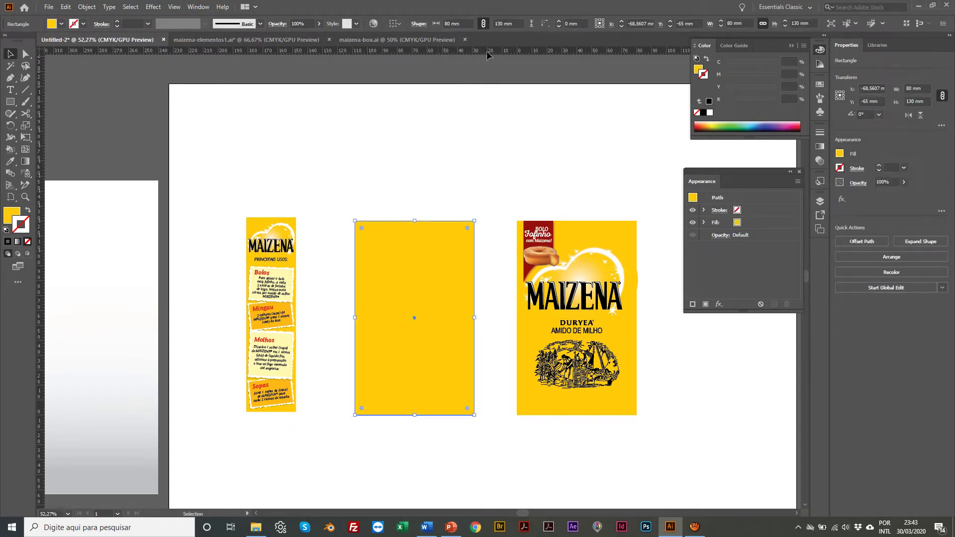
{"action": "left_click", "coordinate": [465, 23]}
{"action": "type", "text": "33"}
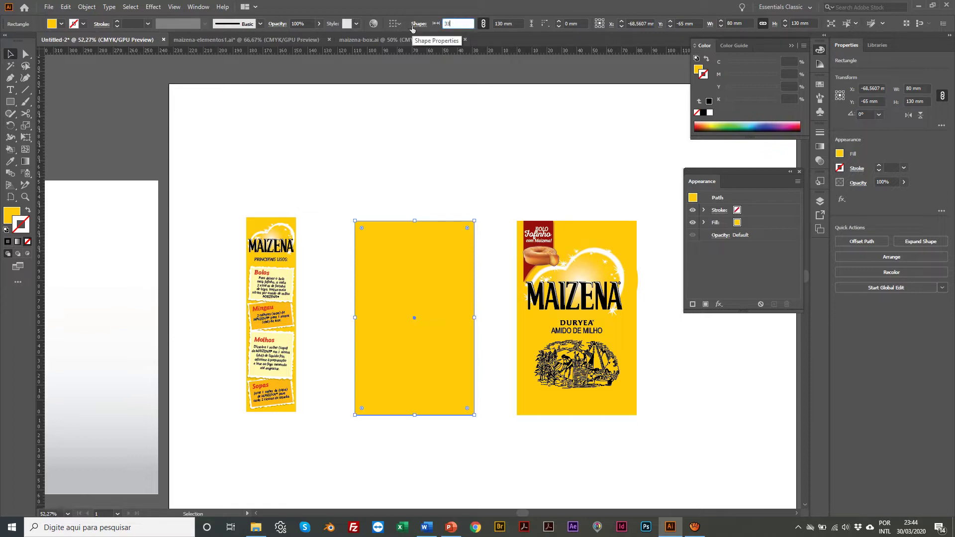
{"action": "key", "text": "Return"}
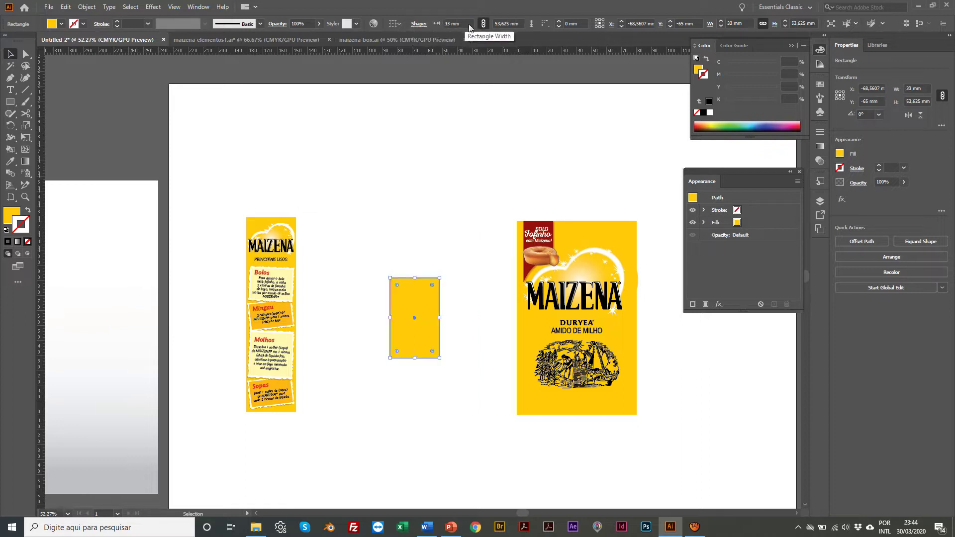
{"action": "scroll", "coordinate": [473, 64], "scroll_direction": "left", "scroll_amount": 2}
{"action": "key", "text": "ctrl+z"}
Set the yellow copy's width to 33 mm without constraining proportions and move it closer to the front panel
{"action": "left_click", "coordinate": [484, 23]}
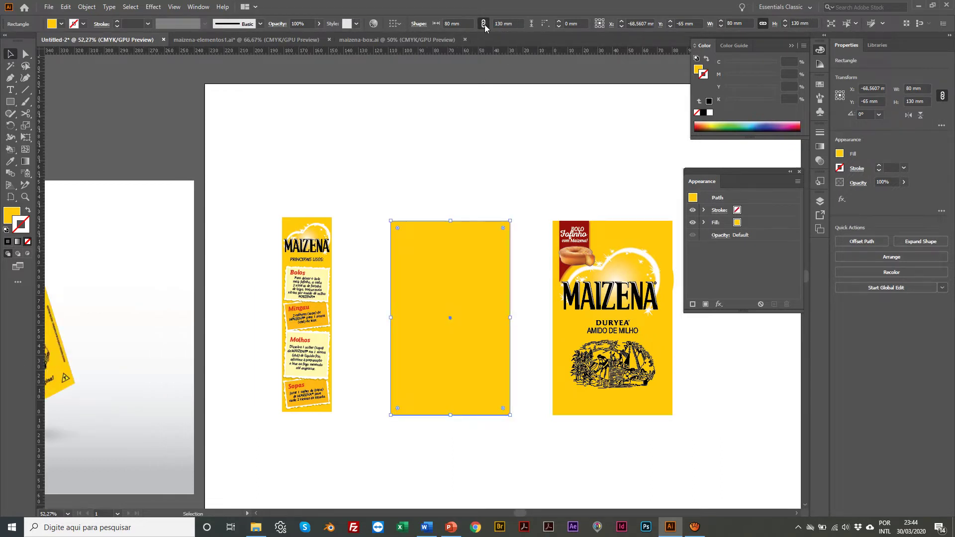
{"action": "left_click", "coordinate": [455, 23]}
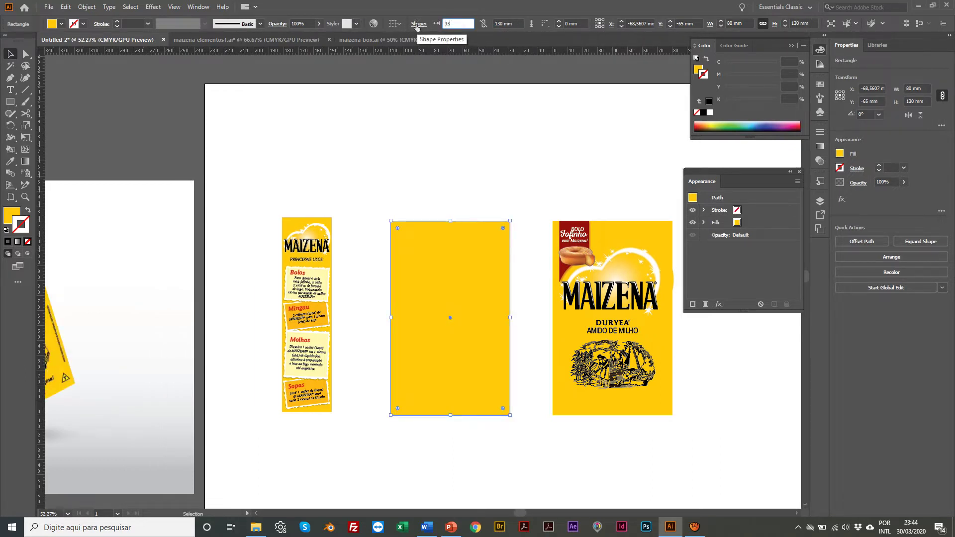
{"action": "key", "text": "Return"}
{"action": "left_click", "coordinate": [412, 136]}
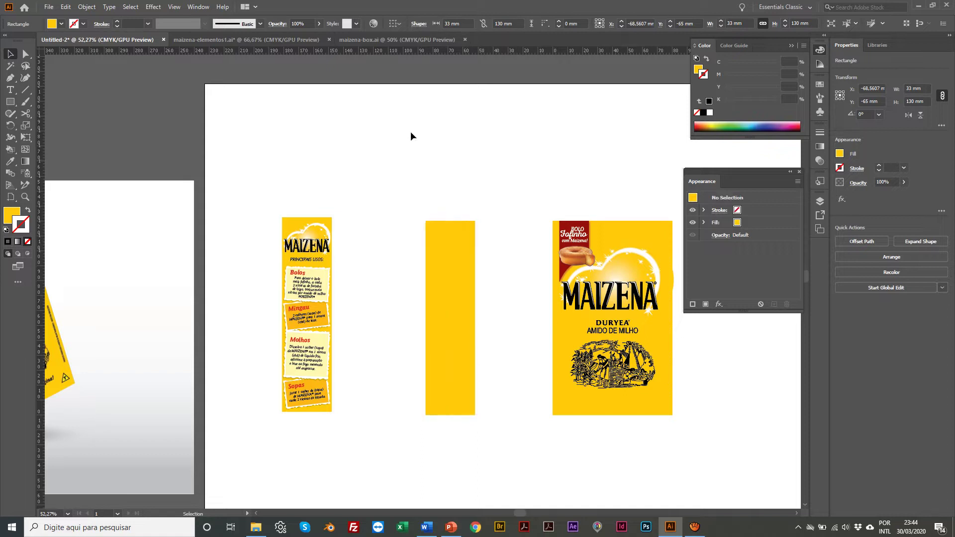
{"action": "left_click_drag", "start_coordinate": [444, 284], "coordinate": [473, 284]}
{"action": "left_click", "coordinate": [437, 256]}
{"action": "scroll", "coordinate": [327, 256], "scroll_direction": "up", "scroll_amount": 1}
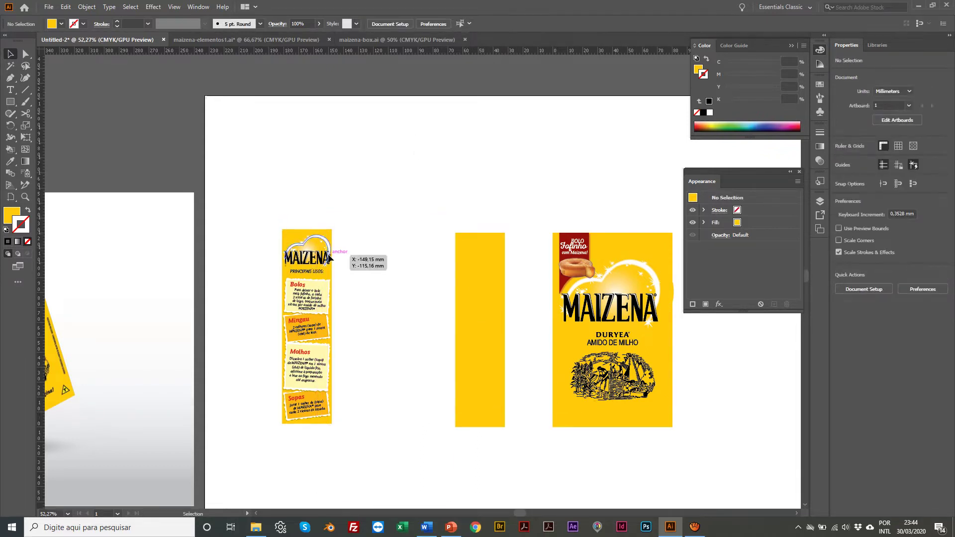
Duplicate the front panel's MAIZENA heart logo onto the upper part of the narrow yellow rectangle
{"action": "scroll", "coordinate": [282, 229], "scroll_direction": "left", "scroll_amount": 1}
{"action": "left_click", "coordinate": [632, 298]}
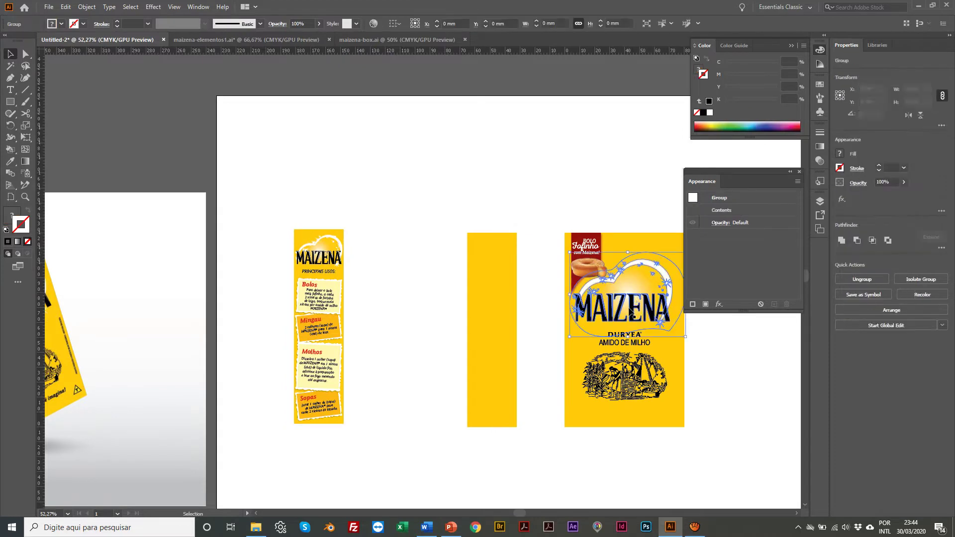
{"action": "left_click_drag", "start_coordinate": [636, 306], "coordinate": [485, 268]}
{"action": "scroll", "coordinate": [485, 267], "scroll_direction": "up", "scroll_amount": 1}
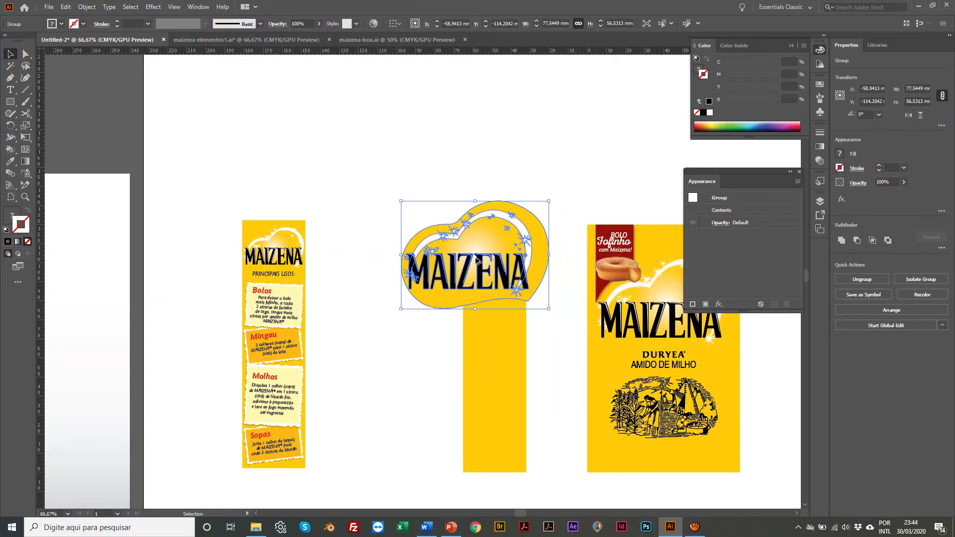
Scale the logo copy down proportionally to about 34.8 mm wide
{"action": "key", "text": "z"}
{"action": "left_click", "coordinate": [408, 241]}
{"action": "left_click", "coordinate": [384, 294]}
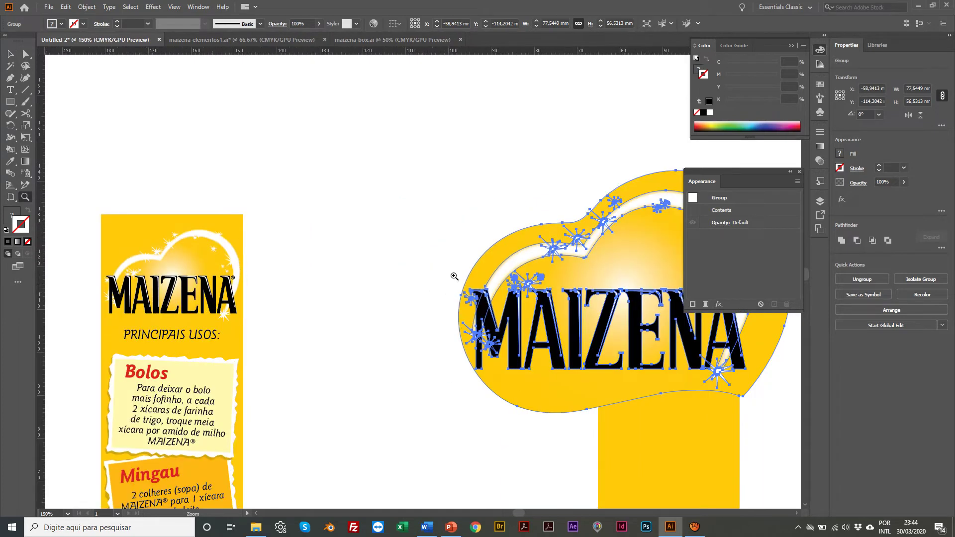
{"action": "key", "text": "s"}
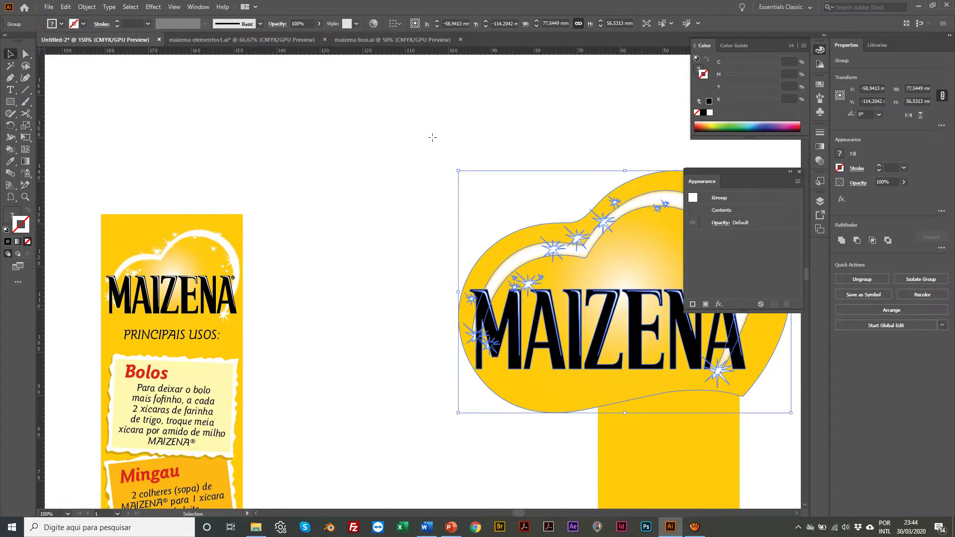
{"action": "left_click_drag", "start_coordinate": [435, 137], "coordinate": [531, 226]}
{"action": "key", "text": "v"}
{"action": "left_click", "coordinate": [459, 202]}
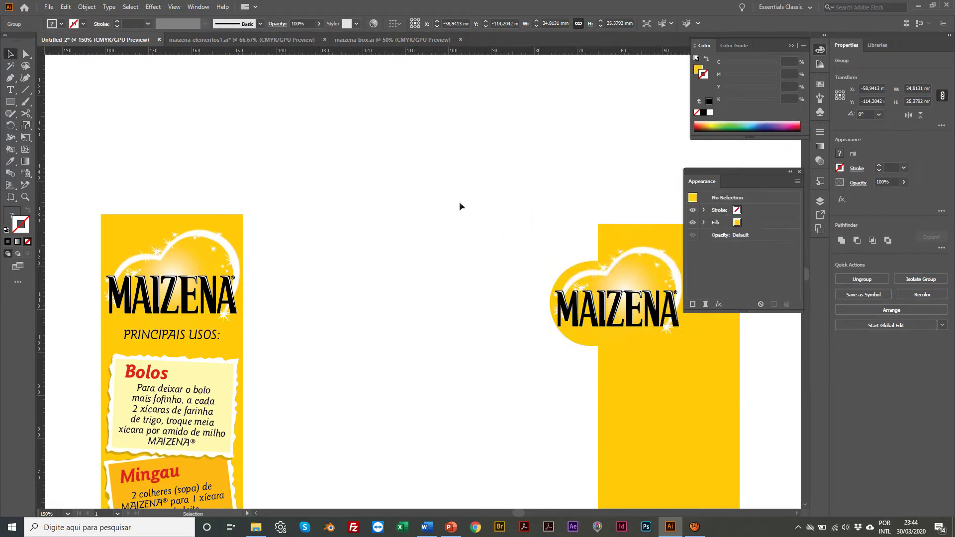
Add a horizontal guide at the reference logo's baseline and try to fit the logo copy to it inside the narrow rectangle
{"action": "left_click_drag", "start_coordinate": [383, 52], "coordinate": [448, 312]}
{"action": "scroll", "coordinate": [447, 307], "scroll_direction": "right", "scroll_amount": 3}
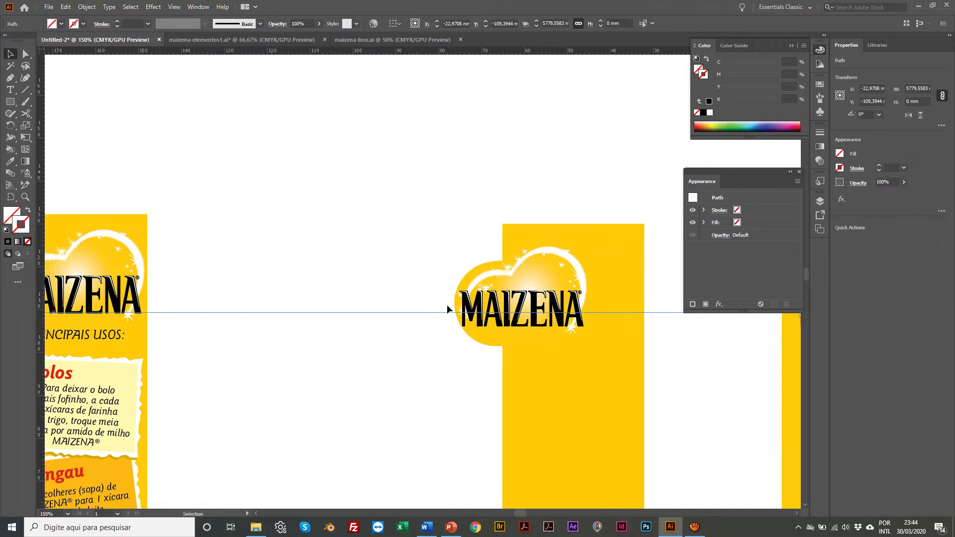
{"action": "left_click_drag", "start_coordinate": [508, 271], "coordinate": [556, 264]}
{"action": "key", "text": "s"}
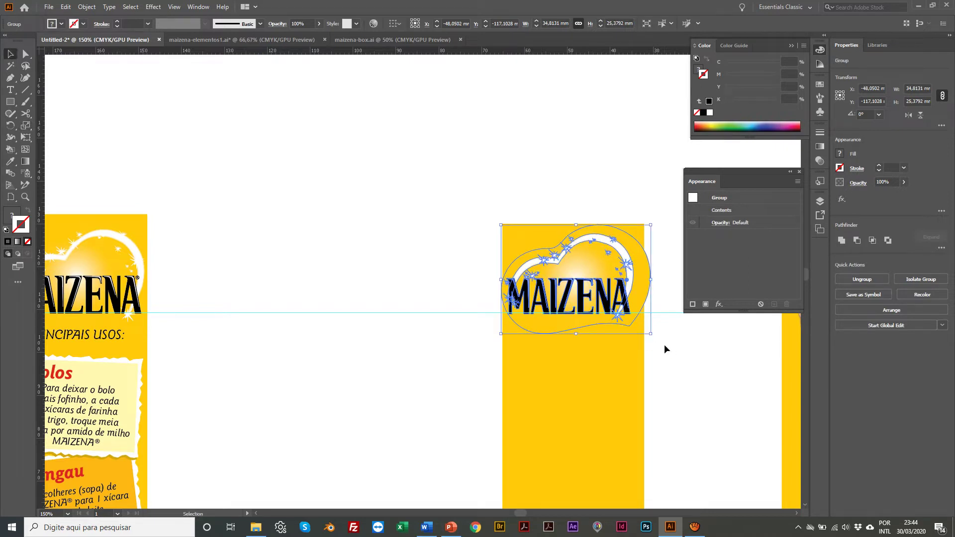
{"action": "mouse_move", "coordinate": [664, 345]}
{"action": "left_mouse_down"}
{"action": "mouse_move", "coordinate": [671, 351]}
{"action": "mouse_move", "coordinate": [664, 345]}
{"action": "left_mouse_up"}
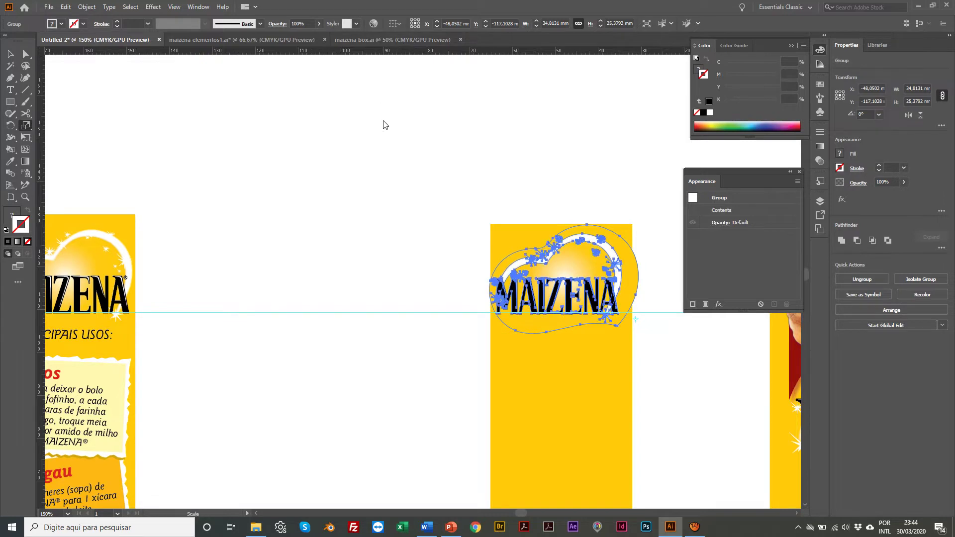
Undo the logo copy's move, the horizontal guide and the logo scaling
{"action": "key", "text": "ctrl+z"}
{"action": "key", "text": "ctrl+shift+a"}
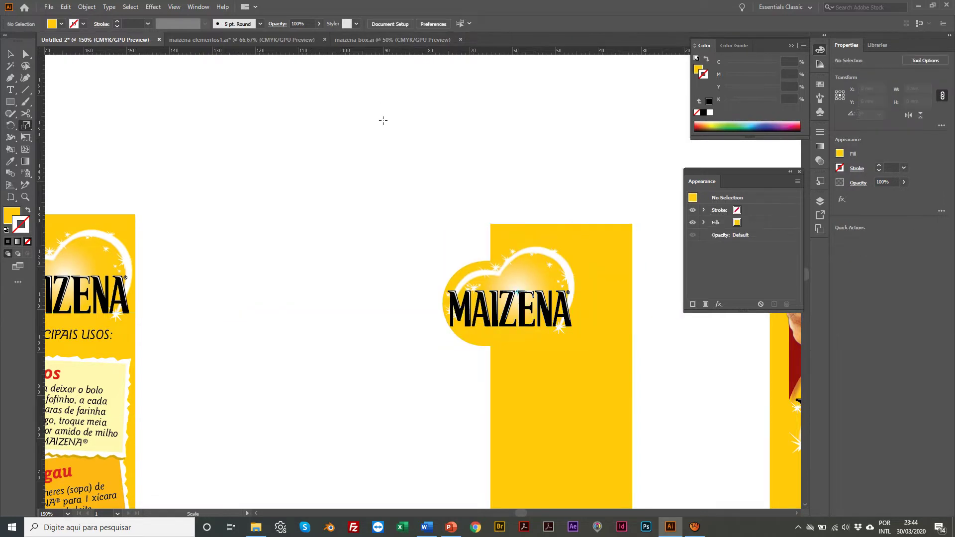
{"action": "key", "text": "ctrl+z"}
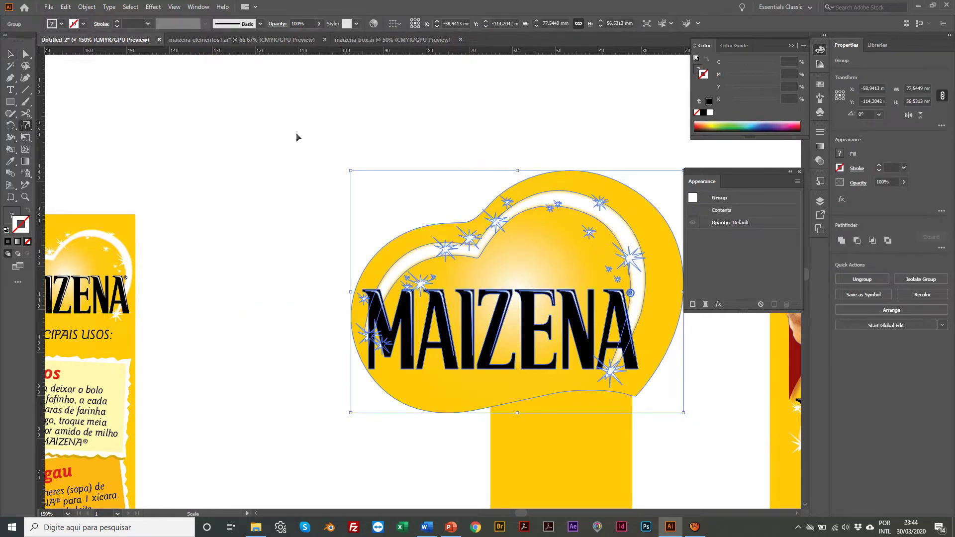
Scale the logo copy down to about 33.8 mm wide and place it within the upper part of the narrow rectangle
{"action": "left_click_drag", "start_coordinate": [333, 138], "coordinate": [431, 228]}
{"action": "key", "text": "v"}
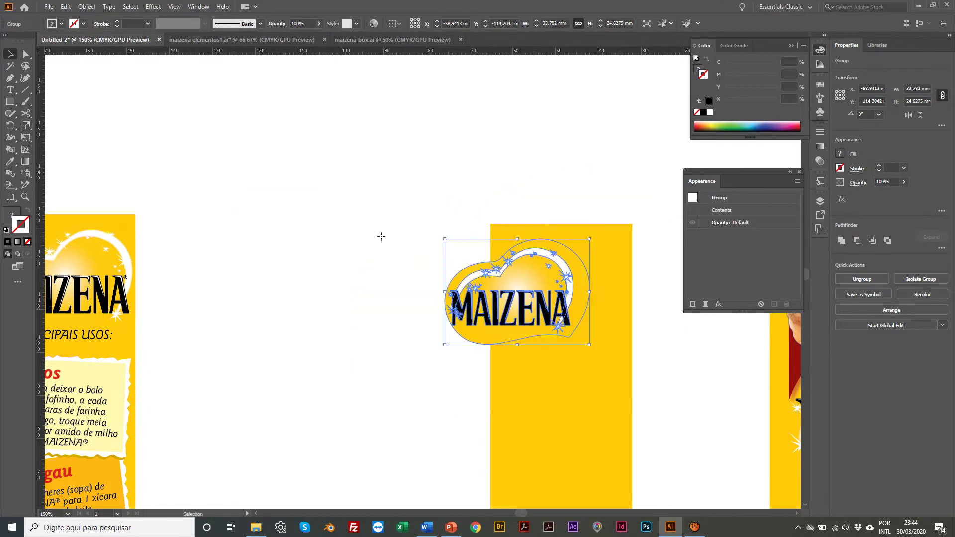
{"action": "left_click", "coordinate": [380, 235]}
{"action": "left_click_drag", "start_coordinate": [479, 292], "coordinate": [526, 282]}
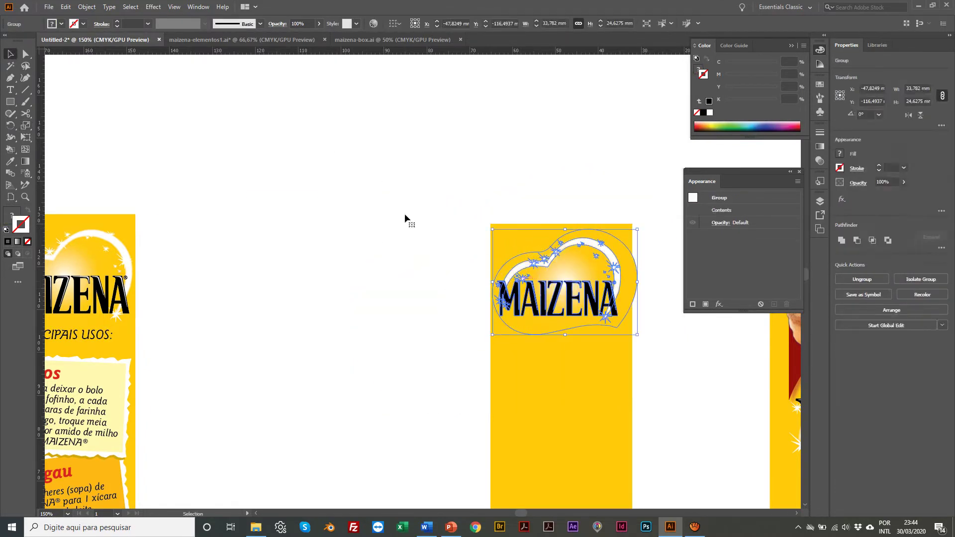
Place a horizontal guide at the baseline of the reference side panel's logo and nudge the logo copy up to it
{"action": "left_click", "coordinate": [274, 58]}
{"action": "left_click_drag", "start_coordinate": [279, 50], "coordinate": [311, 316]}
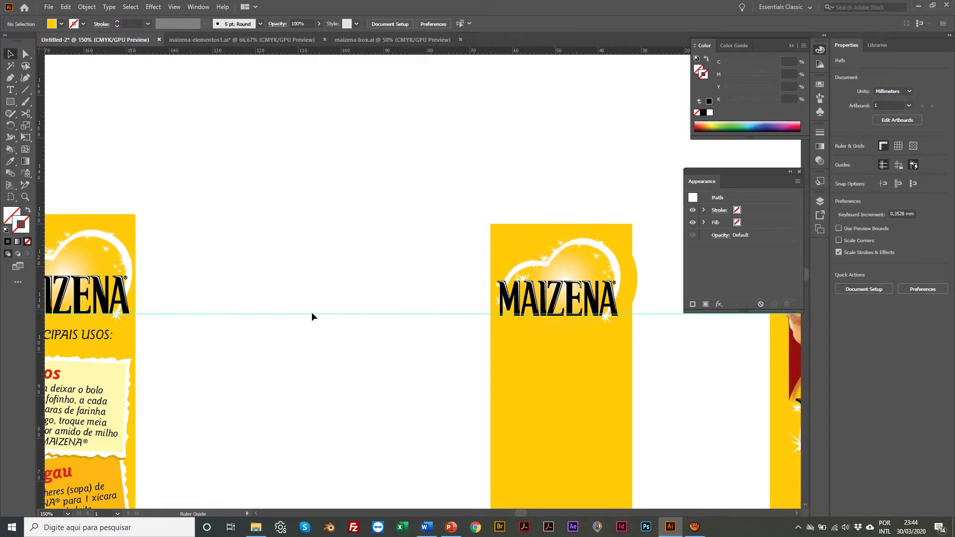
{"action": "left_click", "coordinate": [581, 279]}
{"action": "left_click", "coordinate": [431, 244]}
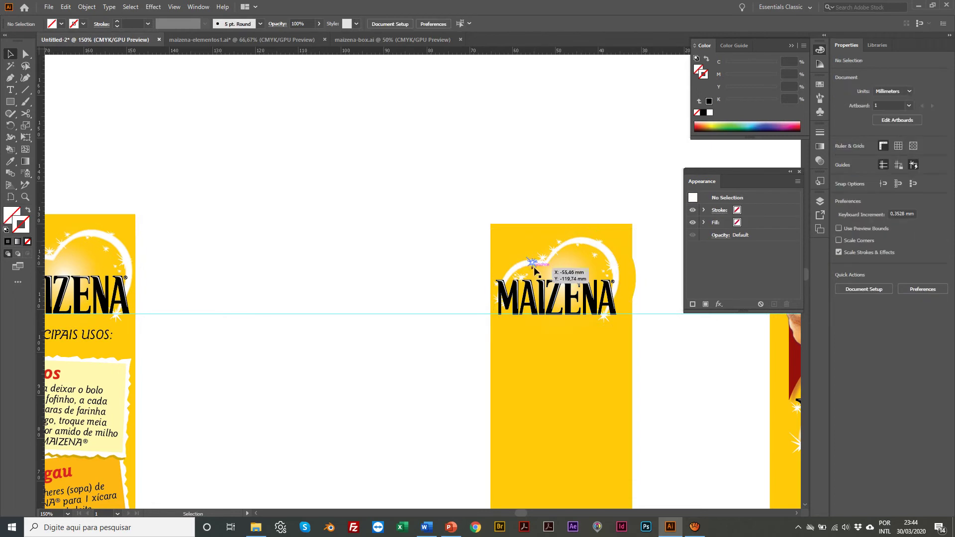
Enlarge the logo copy proportionally to about 35.5 mm wide
{"action": "left_click", "coordinate": [553, 274]}
{"action": "left_click_drag", "start_coordinate": [636, 334], "coordinate": [641, 337]}
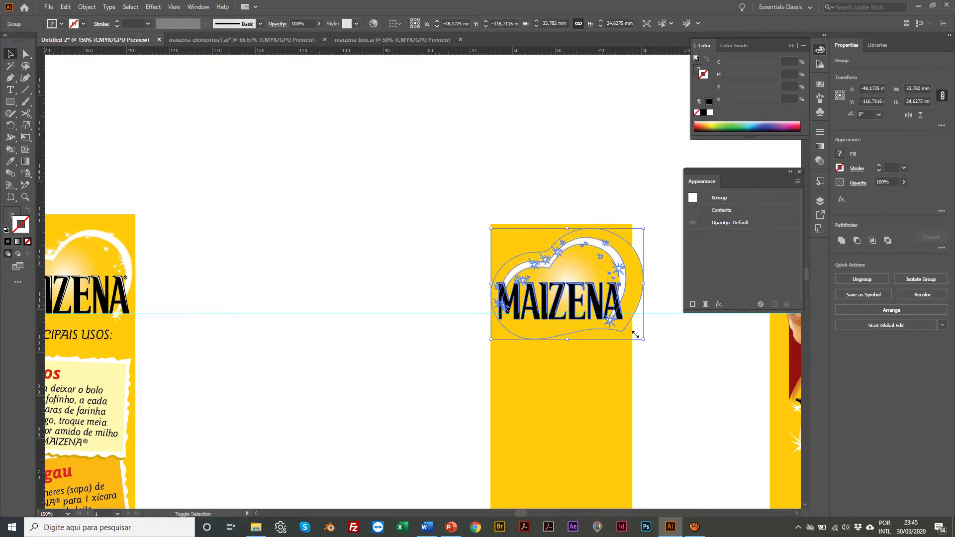
Pull the heart's yellow backing shape away from the reference logo to inspect it, and undo that move
{"action": "scroll", "coordinate": [362, 247], "scroll_direction": "left", "scroll_amount": 5}
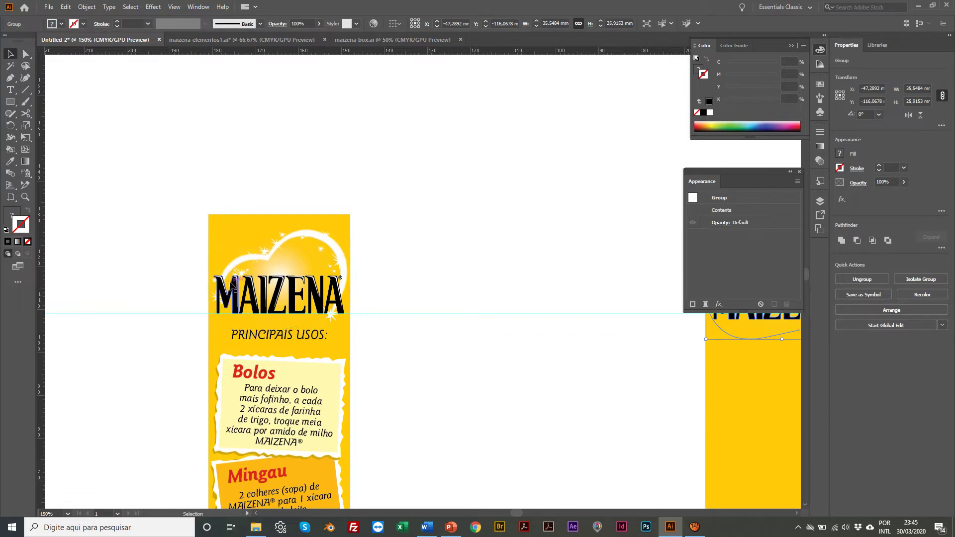
{"action": "left_click_drag", "start_coordinate": [259, 257], "coordinate": [274, 244]}
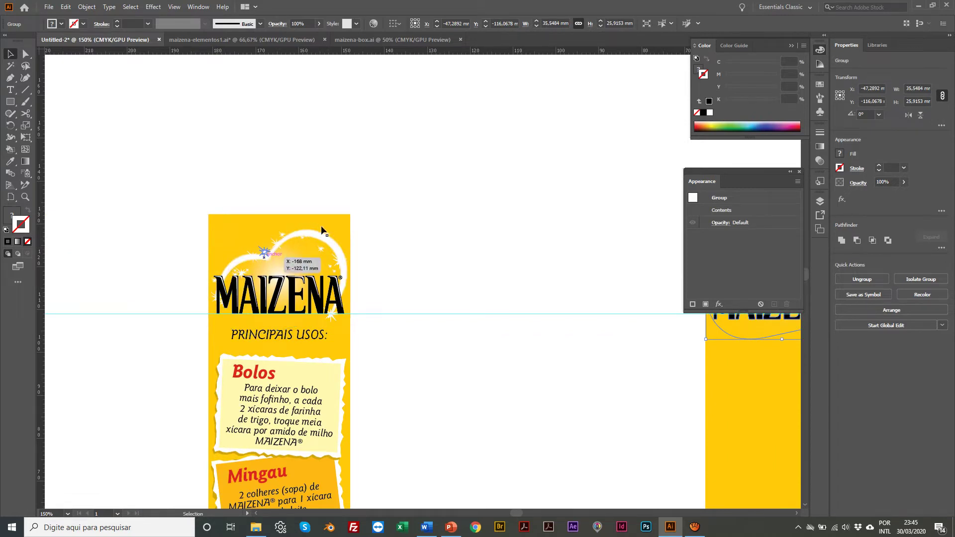
{"action": "scroll", "coordinate": [322, 231], "scroll_direction": "left", "scroll_amount": 1}
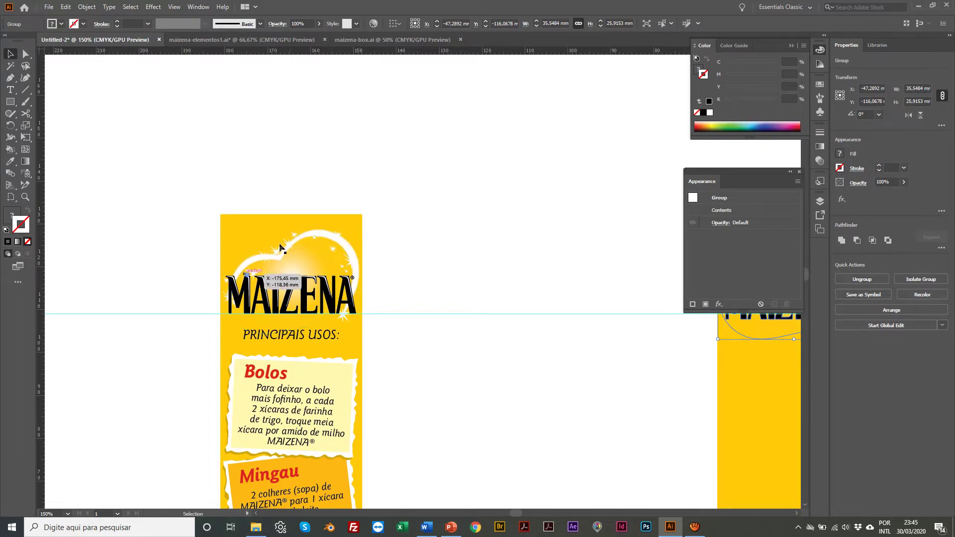
{"action": "scroll", "coordinate": [348, 249], "scroll_direction": "left", "scroll_amount": 1}
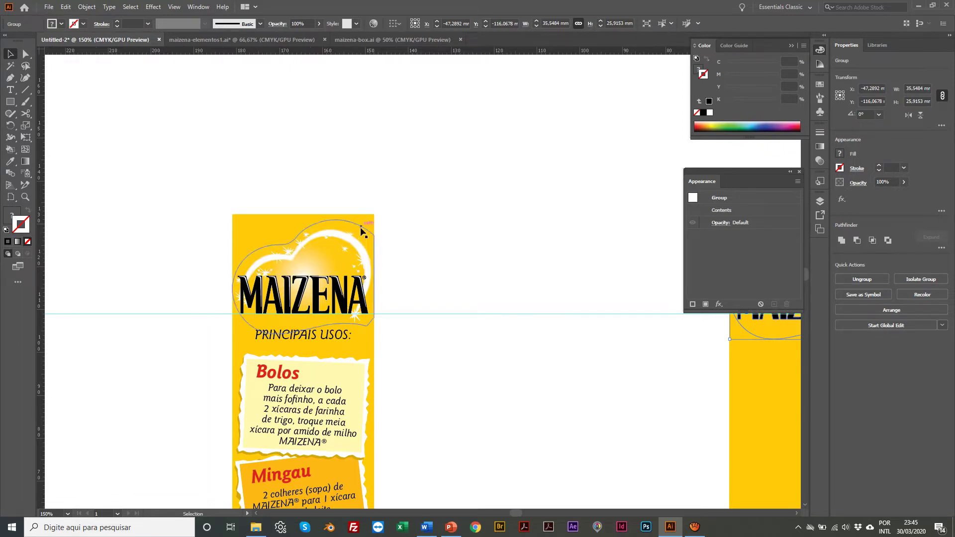
{"action": "left_click_drag", "start_coordinate": [363, 231], "coordinate": [461, 177]}
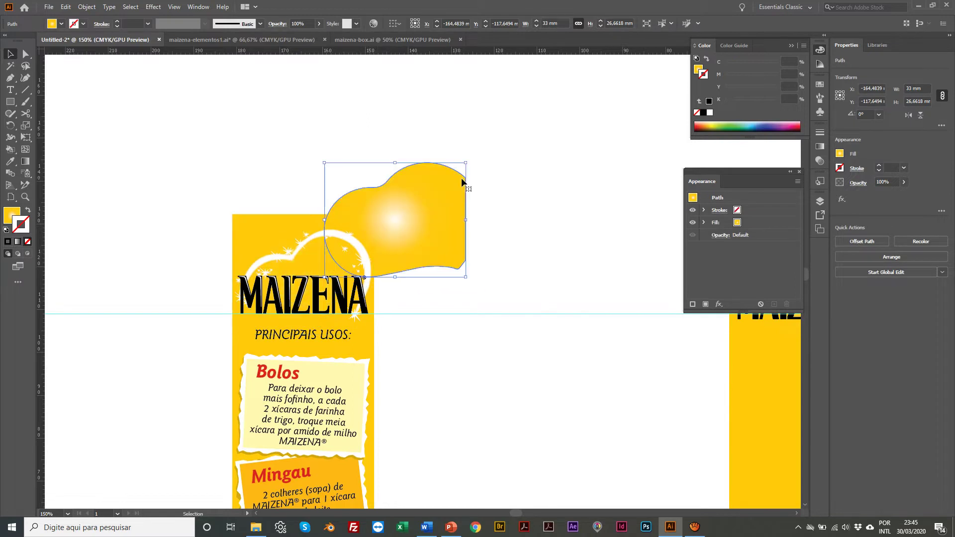
{"action": "key", "text": "ctrl+z"}
Move the enlarged logo copy up so the MAIZENA lettering's baseline sits on the horizontal guide
{"action": "scroll", "coordinate": [473, 131], "scroll_direction": "right", "scroll_amount": 7}
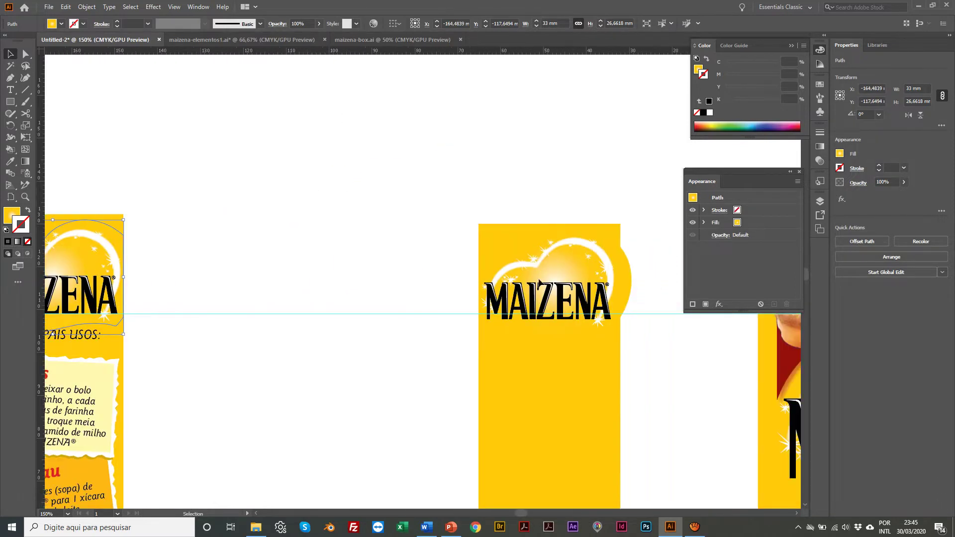
{"action": "left_click", "coordinate": [536, 284]}
{"action": "left_click_drag", "start_coordinate": [526, 279], "coordinate": [529, 276]}
{"action": "left_click", "coordinate": [420, 269]}
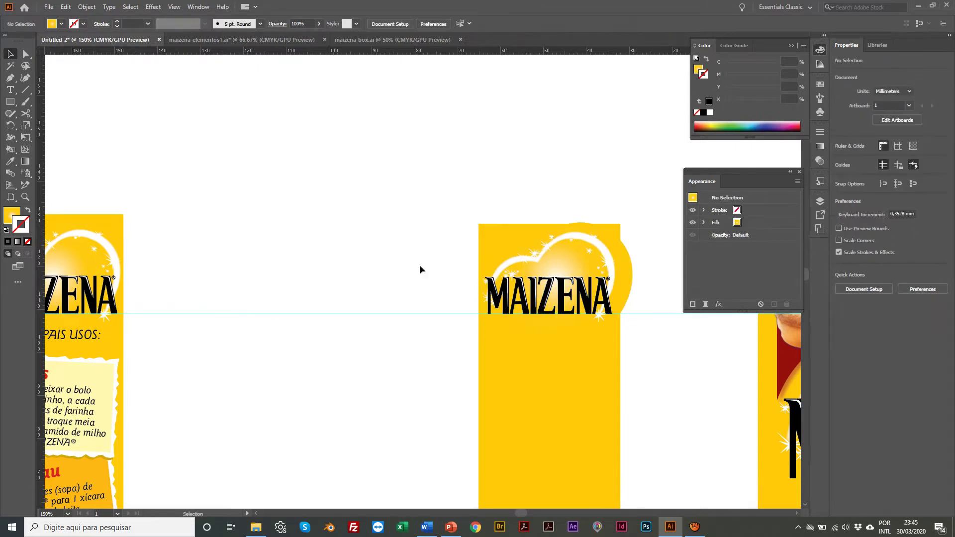
Compare the logo copy with the reference, reduce it to about 34.8 mm wide and adjust its position on the narrow rectangle
{"action": "scroll", "coordinate": [419, 269], "scroll_direction": "right", "scroll_amount": 1}
{"action": "left_click", "coordinate": [542, 287]}
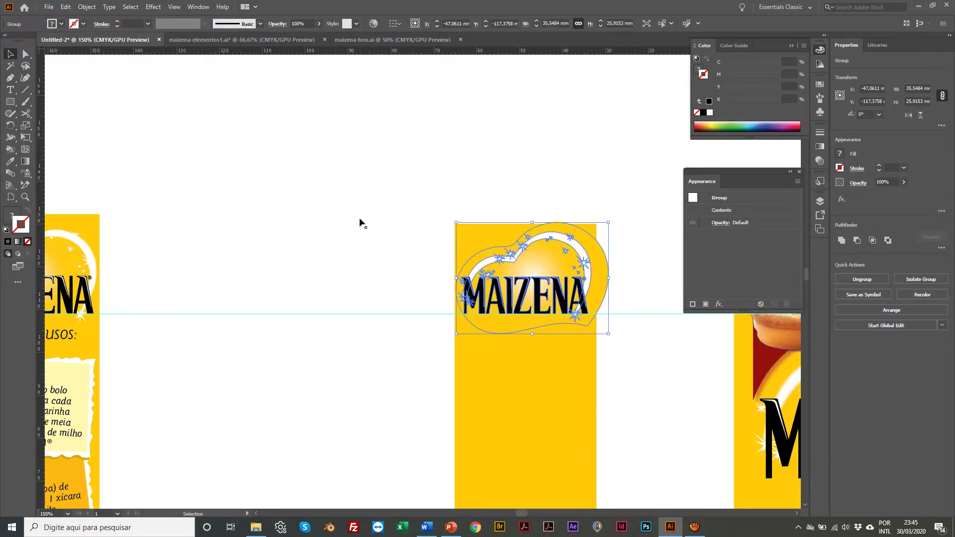
{"action": "scroll", "coordinate": [338, 210], "scroll_direction": "left", "scroll_amount": 5}
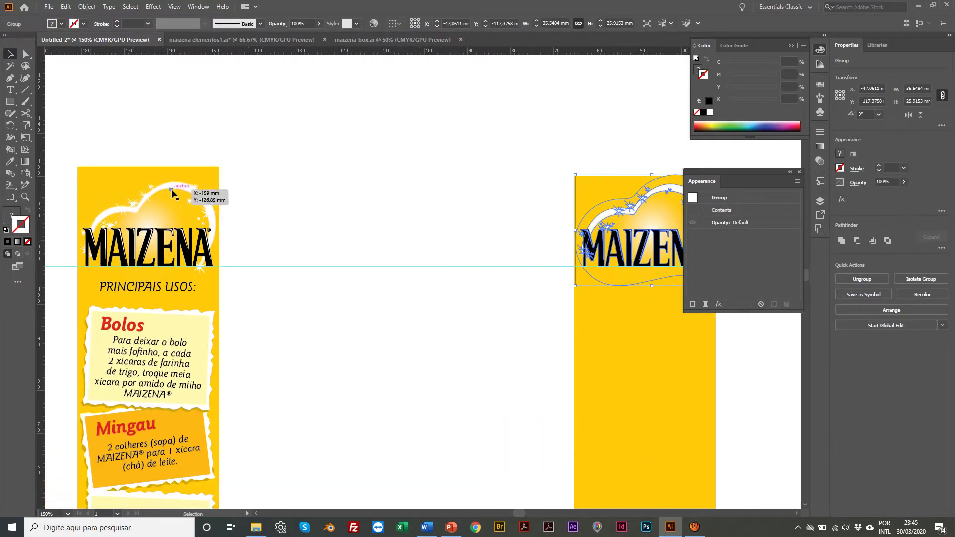
{"action": "scroll", "coordinate": [629, 243], "scroll_direction": "right", "scroll_amount": 3}
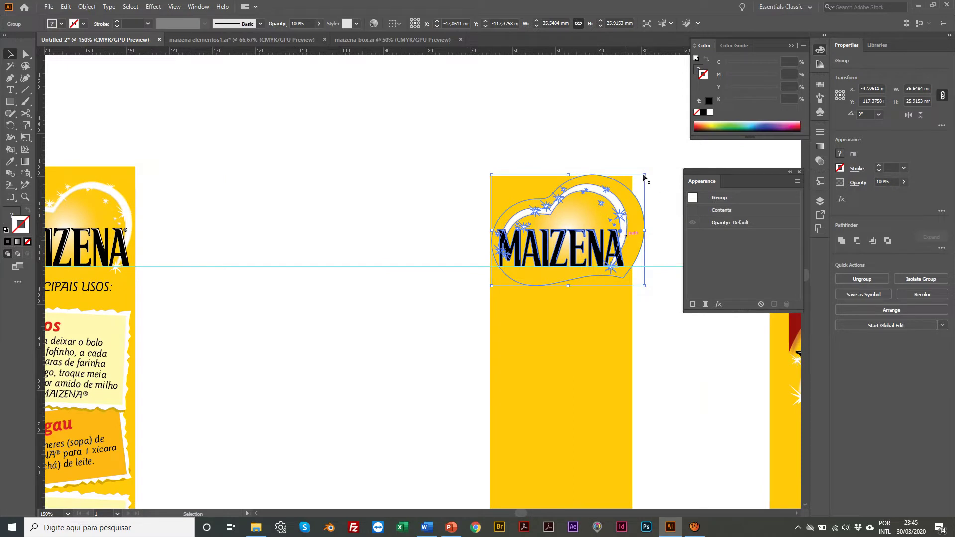
{"action": "key", "text": "s"}
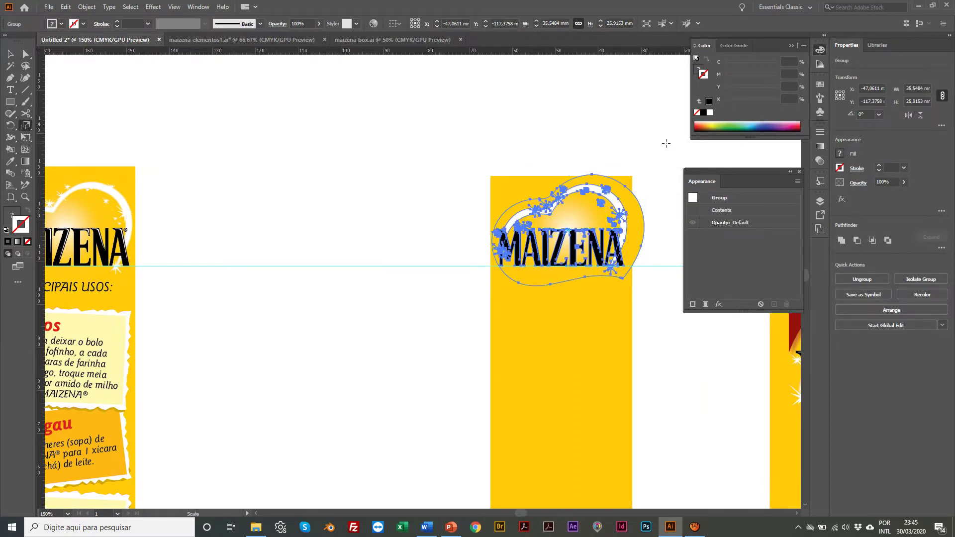
{"action": "left_click_drag", "start_coordinate": [666, 143], "coordinate": [664, 145]}
{"action": "key", "text": "v"}
{"action": "left_click", "coordinate": [394, 162]}
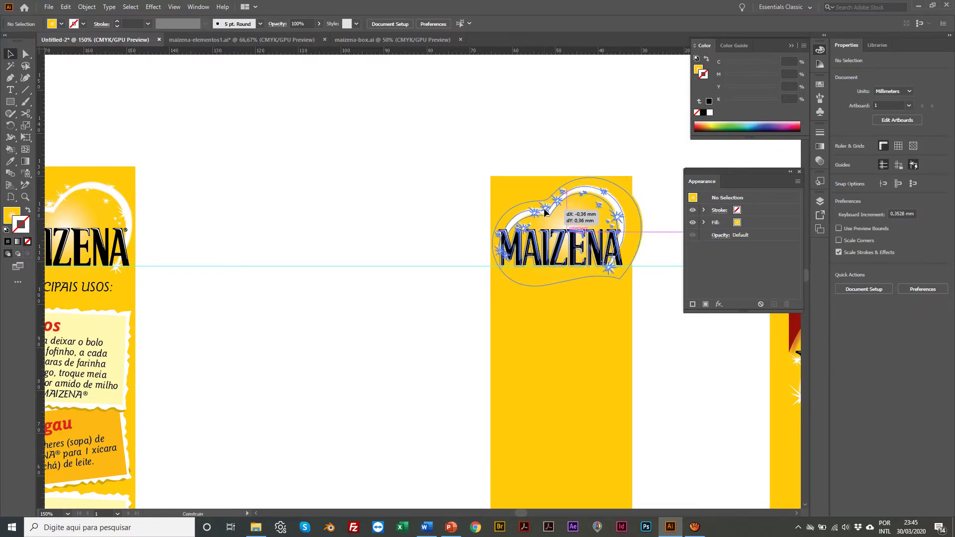
{"action": "left_click", "coordinate": [541, 212]}
{"action": "left_click", "coordinate": [406, 184]}
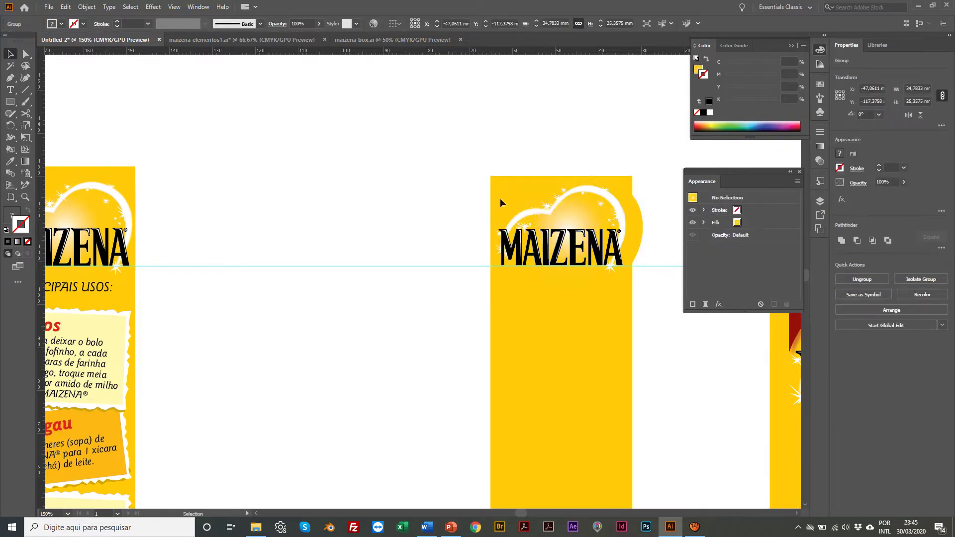
Try to ungroup the logo copy on the narrow rectangle, and undo the change
{"action": "left_click", "coordinate": [534, 210]}
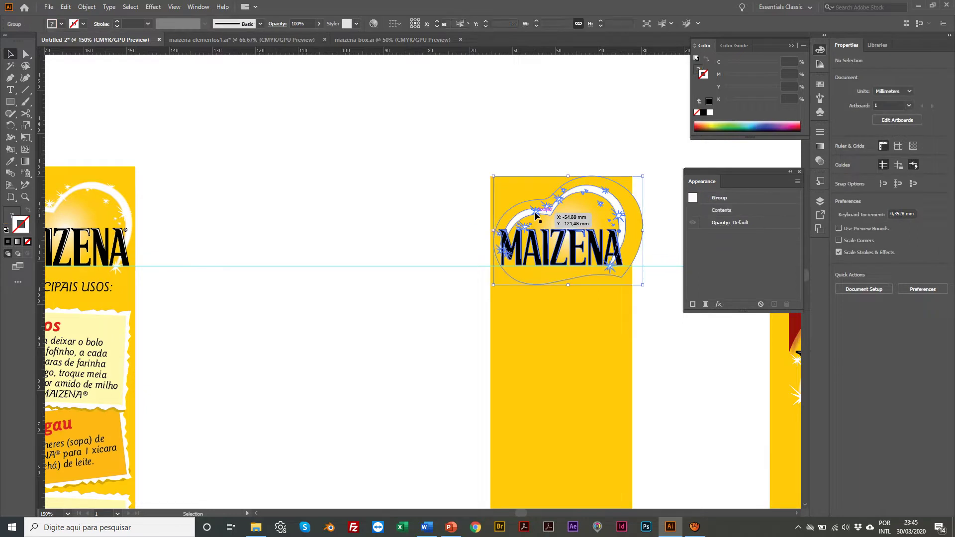
{"action": "right_click", "coordinate": [562, 236]}
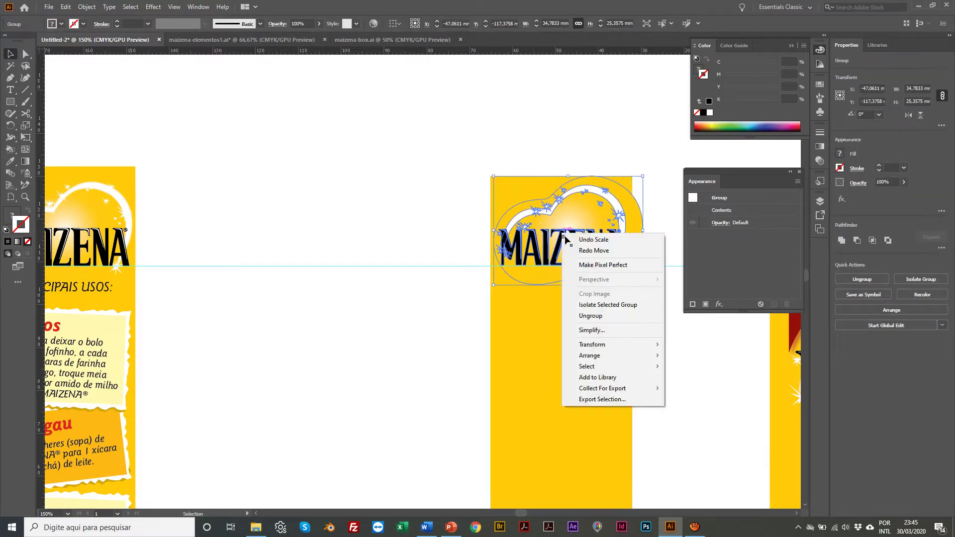
{"action": "left_click", "coordinate": [577, 316]}
{"action": "left_click", "coordinate": [378, 339]}
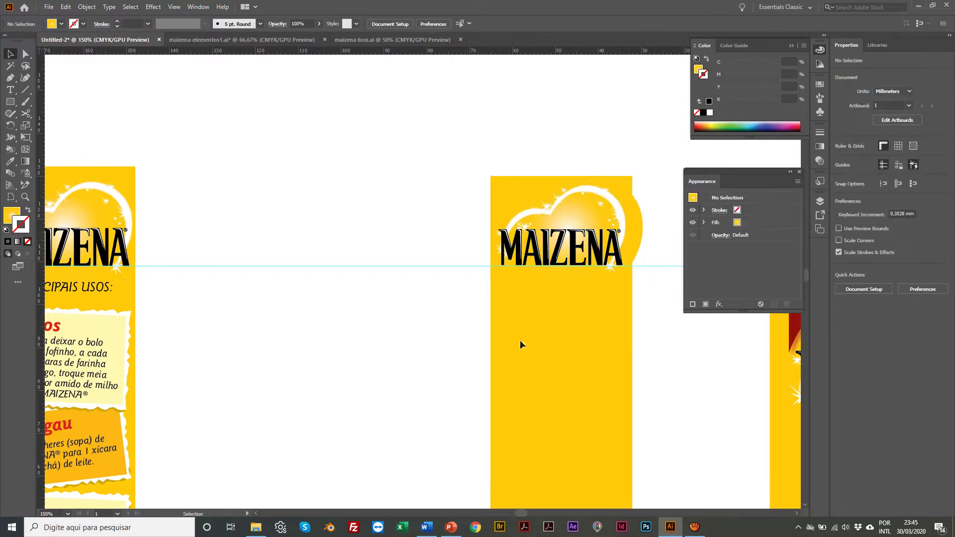
{"action": "left_click", "coordinate": [521, 339]}
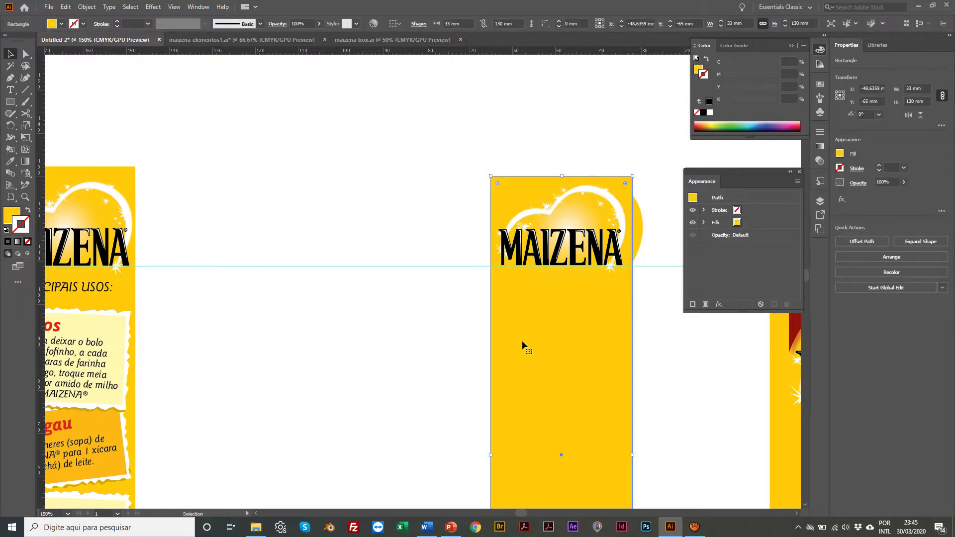
{"action": "key", "text": "ctrl+z"}
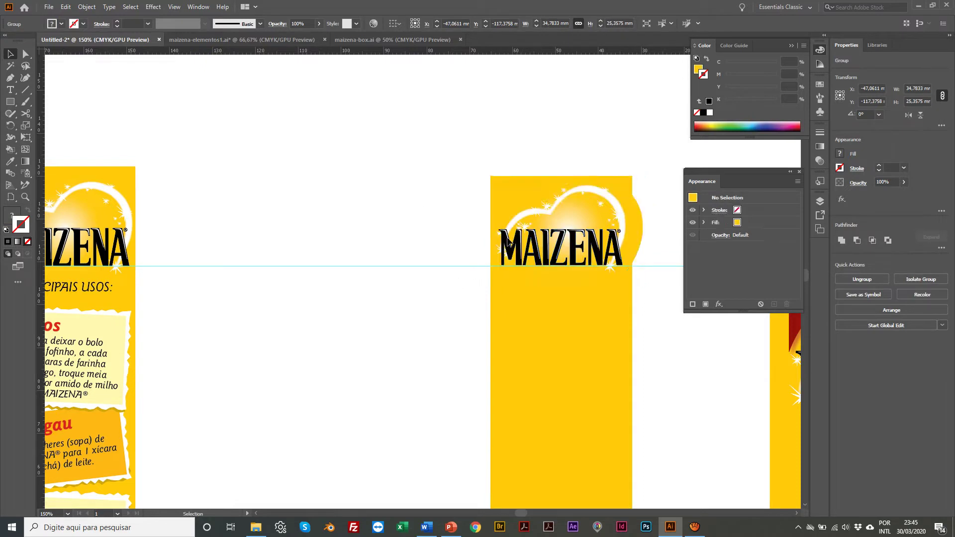
Place a copy of the 33 mm wide yellow rectangle exactly in place in front of the logo copy
{"action": "left_click", "coordinate": [549, 307]}
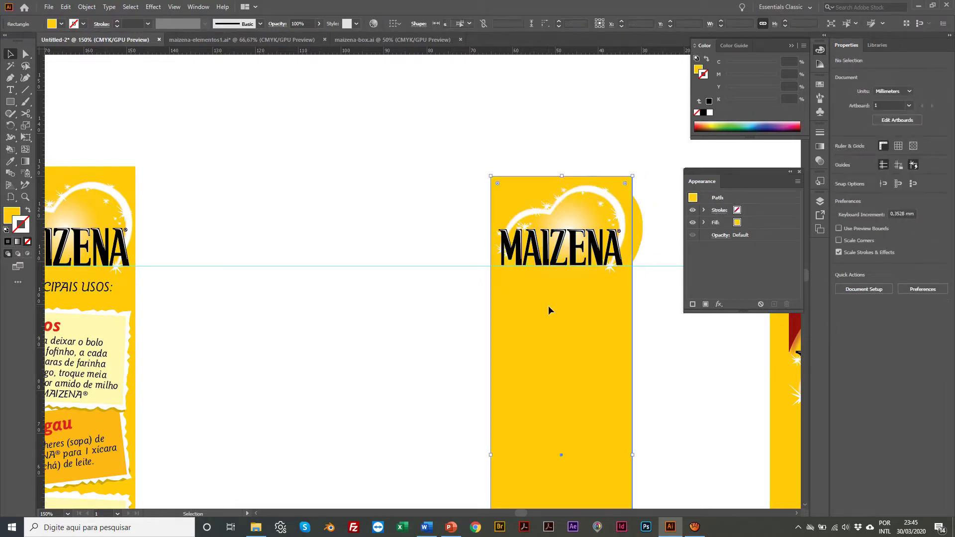
{"action": "left_click", "coordinate": [538, 232]}
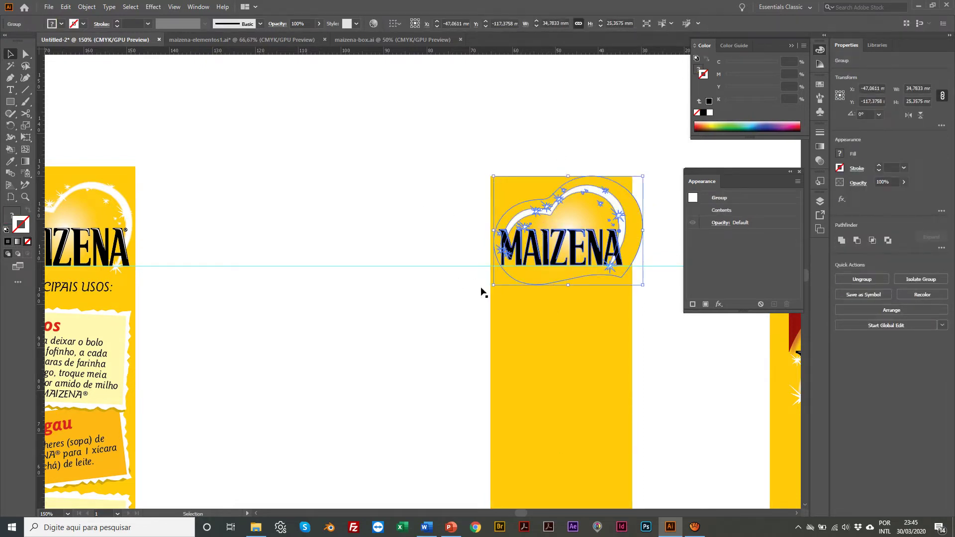
{"action": "key", "text": "ctrl+z"}
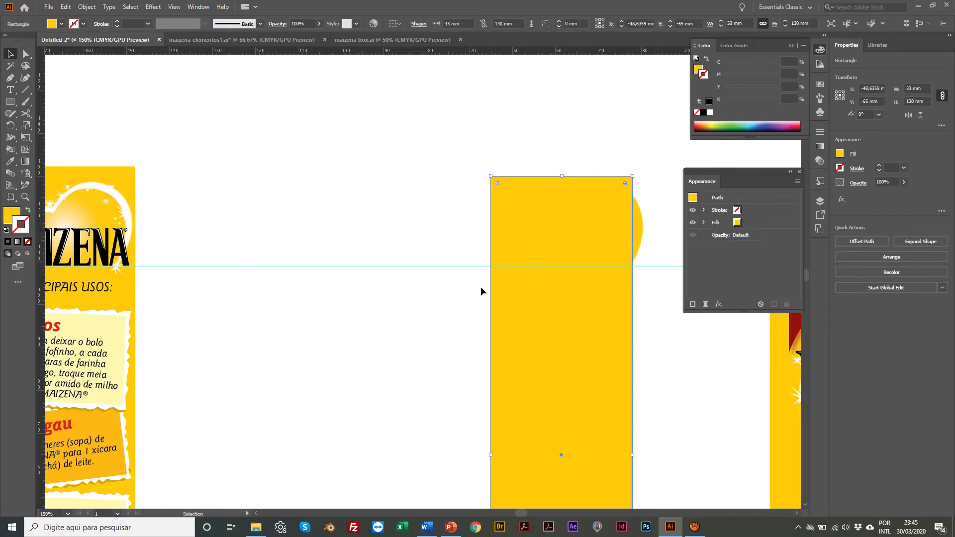
Try to trim the logo group against the rectangle copy with the Pathfinder Minus Front and Intersect operations
{"action": "left_click", "coordinate": [634, 227], "text": "shift"}
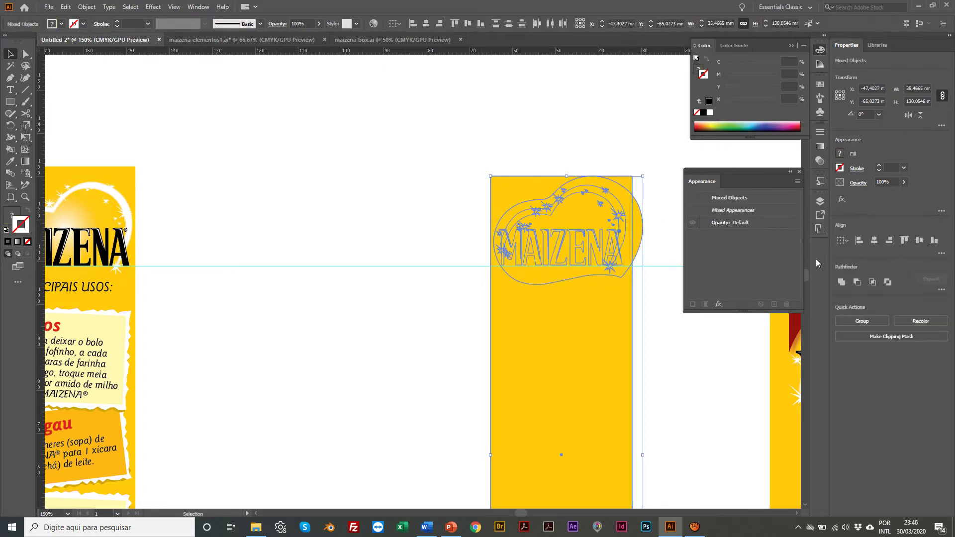
{"action": "left_click", "coordinate": [861, 281]}
{"action": "key", "text": "ctrl+z"}
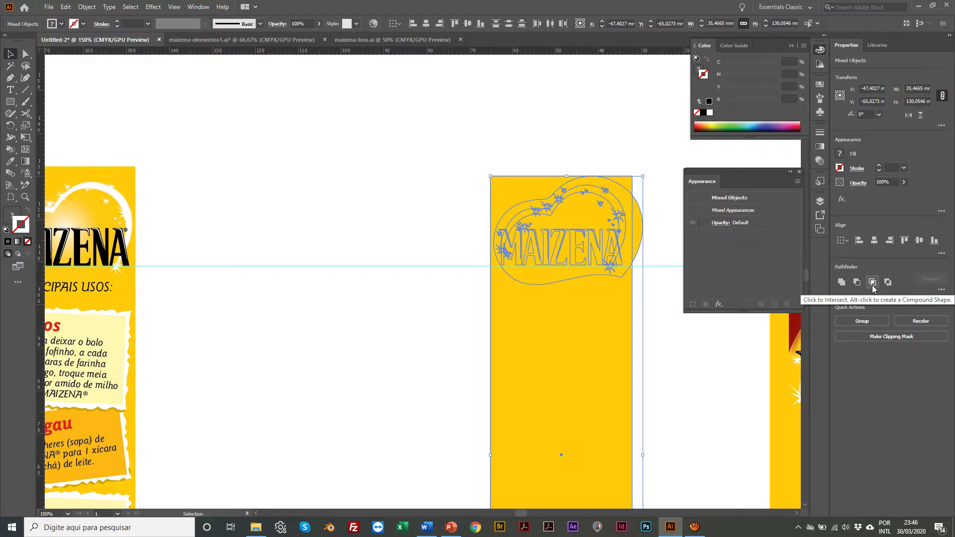
{"action": "left_click", "coordinate": [872, 282]}
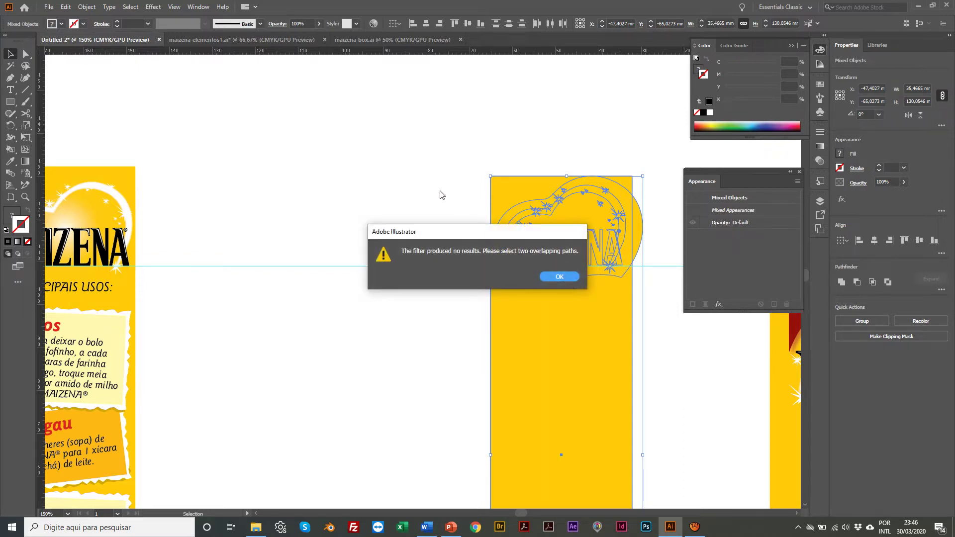
{"action": "left_click", "coordinate": [557, 280]}
{"action": "left_click", "coordinate": [423, 296]}
Send the front yellow rectangle to the back, behind the logo copy
{"action": "left_click", "coordinate": [526, 243]}
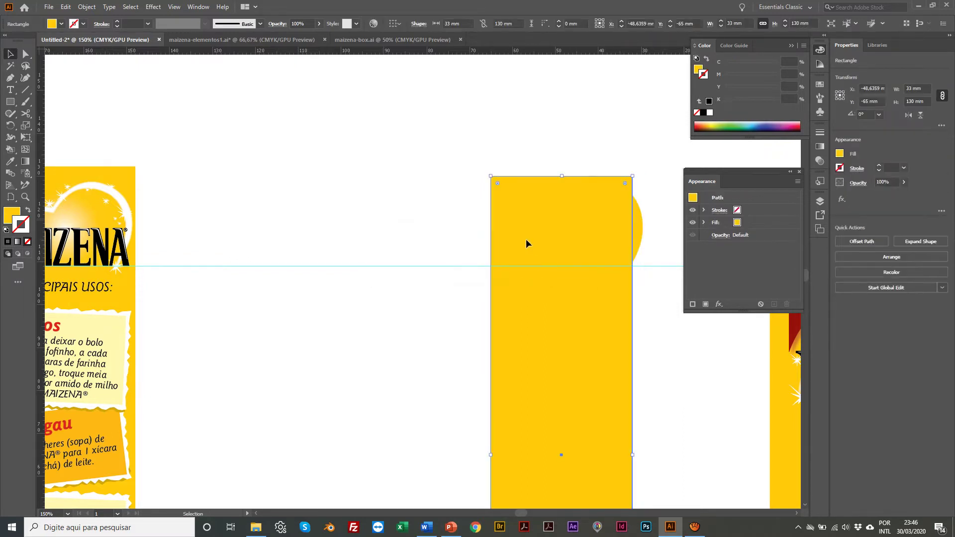
{"action": "key", "text": "ctrl+shift+["}
{"action": "left_click", "coordinate": [460, 244]}
{"action": "scroll", "coordinate": [527, 243], "scroll_direction": "right", "scroll_amount": 1}
{"action": "left_click", "coordinate": [528, 242]}
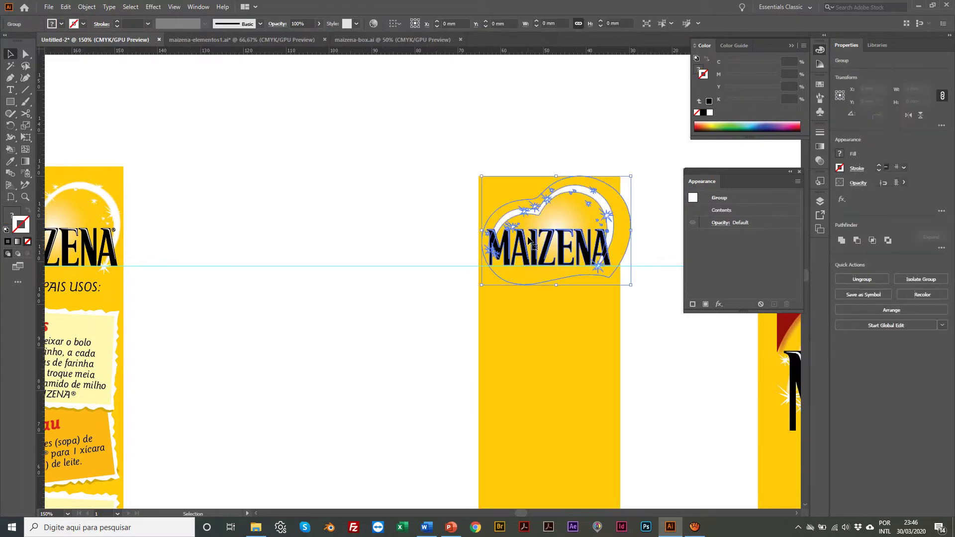
{"action": "left_click", "coordinate": [423, 334]}
Paste copies of the heart's yellow backing shape and the narrow rectangle in front, and bring the rectangle to the front of the stack
{"action": "left_click", "coordinate": [551, 344]}
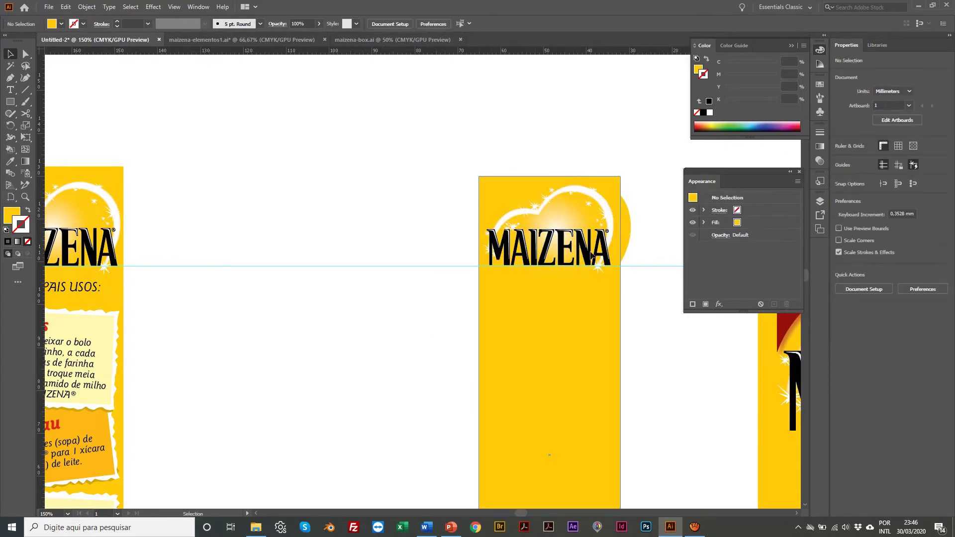
{"action": "key", "text": "a"}
{"action": "left_click", "coordinate": [625, 230]}
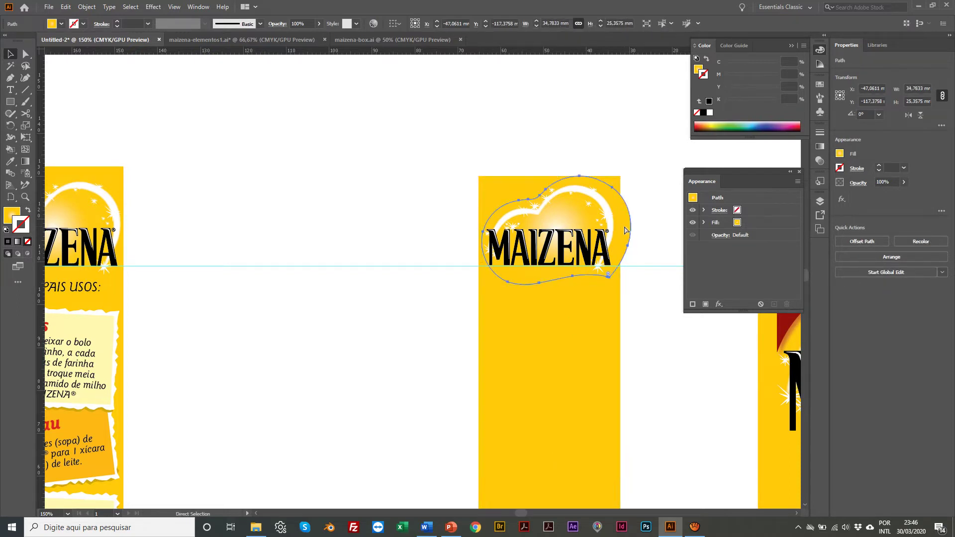
{"action": "key", "text": "ctrl+z"}
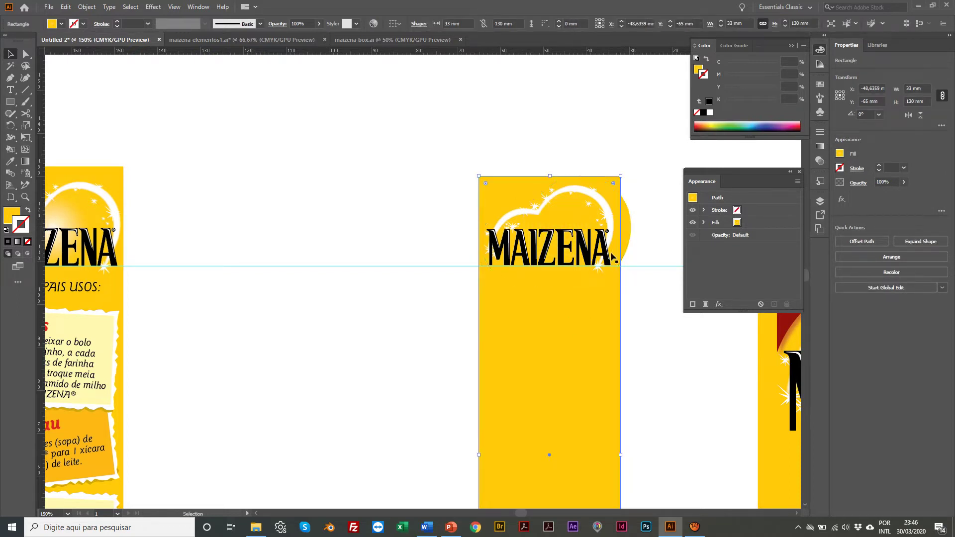
{"action": "right_click", "coordinate": [602, 339]}
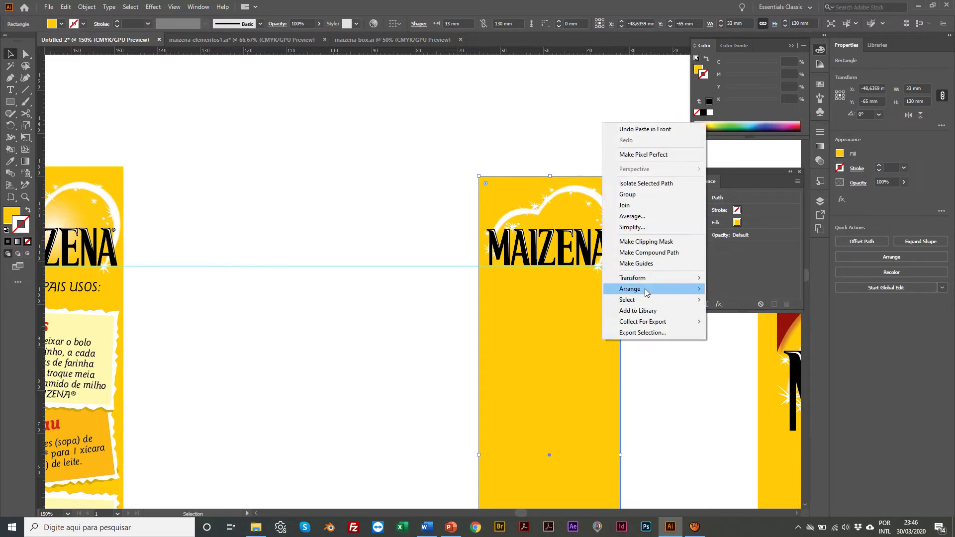
{"action": "mouse_move", "coordinate": [687, 289]}
{"action": "left_click", "coordinate": [719, 290]}
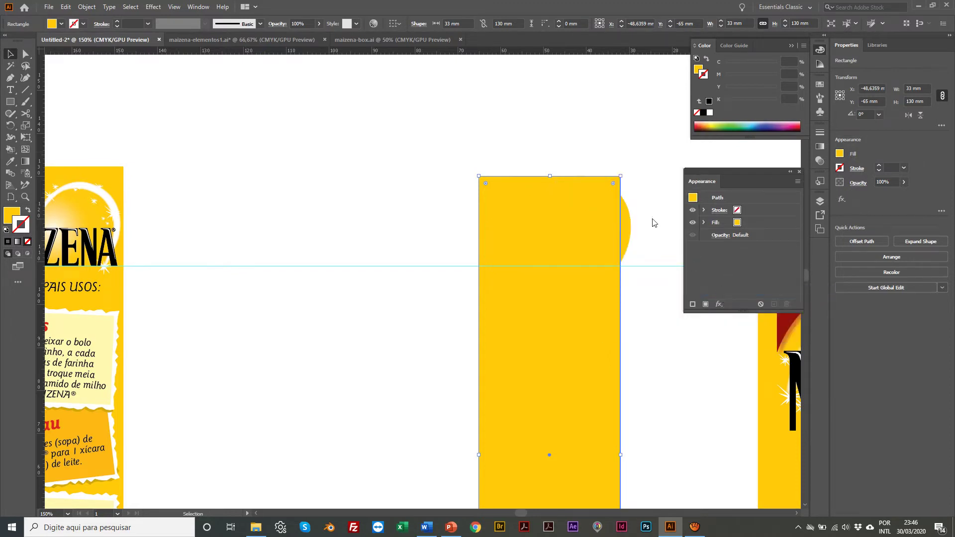
Trim the heart's yellow backing shape to the rectangle's edge by intersecting the two shapes
{"action": "left_click", "coordinate": [627, 226]}
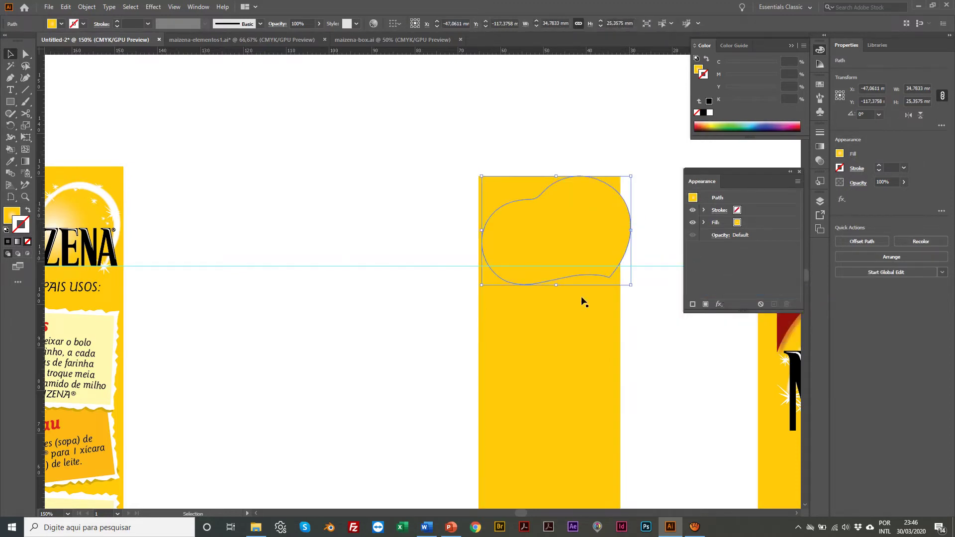
{"action": "left_click", "coordinate": [560, 340], "text": "shift"}
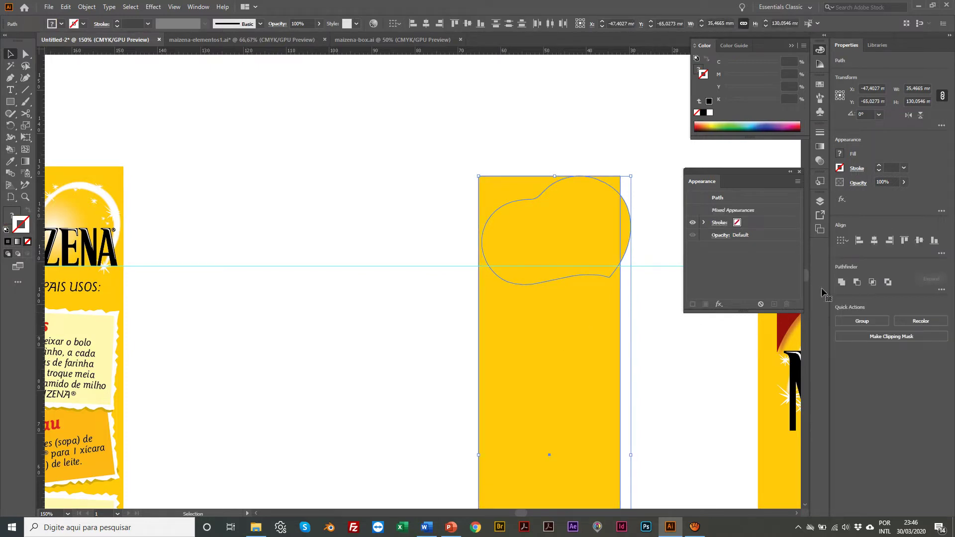
{"action": "left_click", "coordinate": [872, 282]}
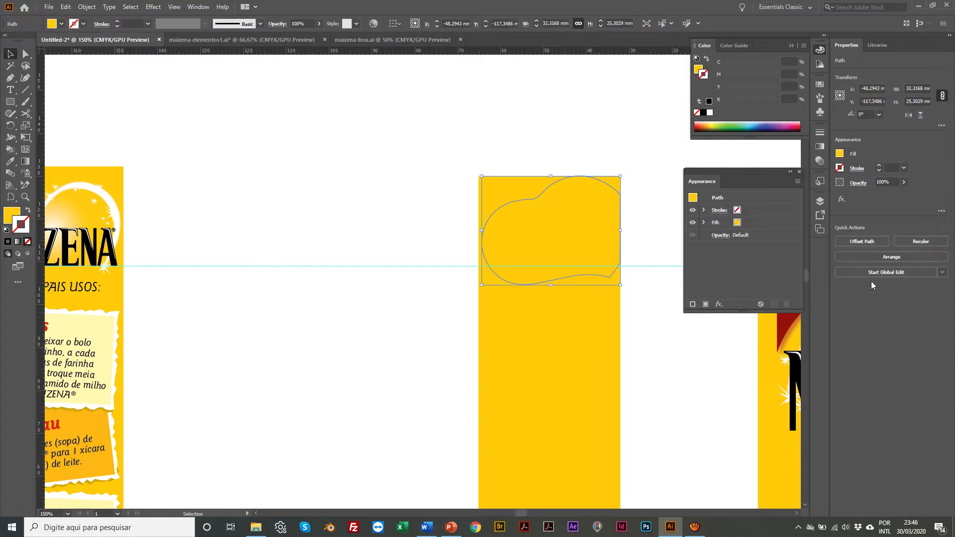
{"action": "left_click", "coordinate": [649, 354]}
Delete the underlying narrow rectangle to inspect the trimmed backing shape, and undo the deletion
{"action": "left_click", "coordinate": [573, 350]}
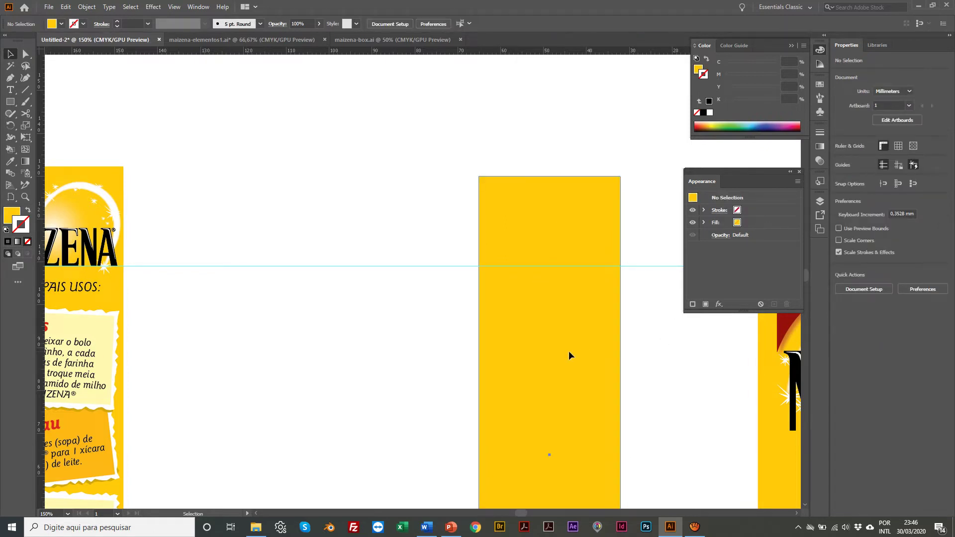
{"action": "key", "text": "Delete"}
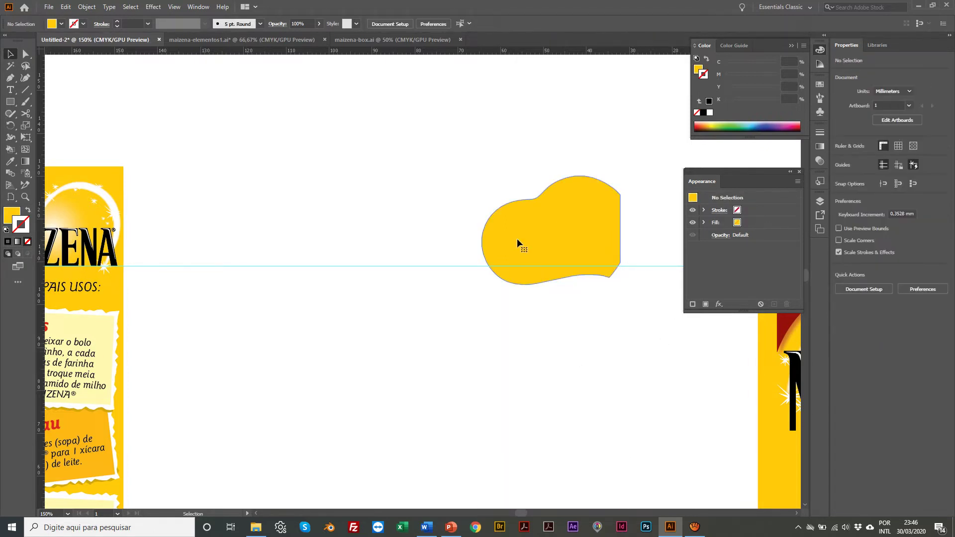
{"action": "key", "text": "a"}
{"action": "key", "text": "ctrl+z"}
{"action": "scroll", "coordinate": [511, 218], "scroll_direction": "left", "scroll_amount": 1}
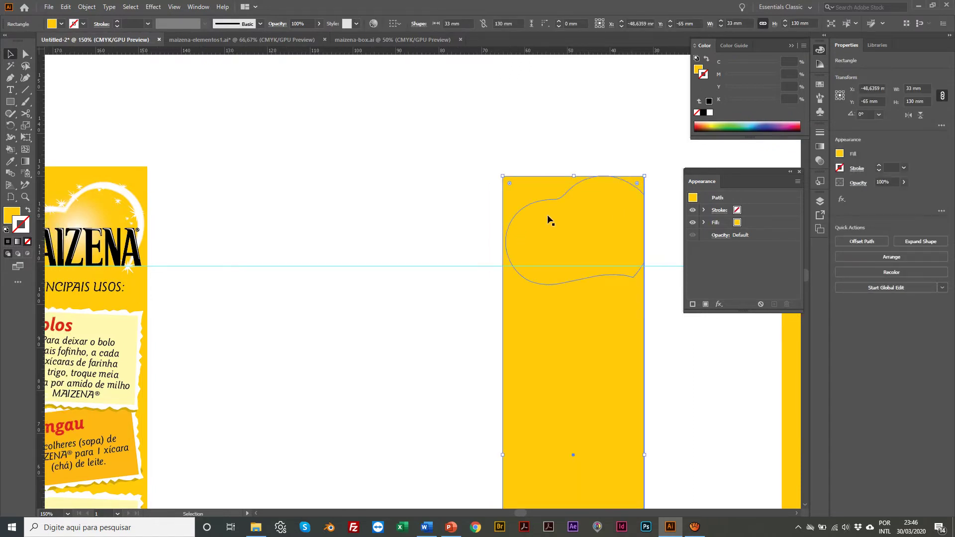
Send the trimmed heart backing and the narrow rectangle together to the back, behind the logo
{"action": "left_click", "coordinate": [536, 205]}
{"action": "left_click", "coordinate": [521, 187], "text": "shift"}
{"action": "right_click", "coordinate": [521, 186]}
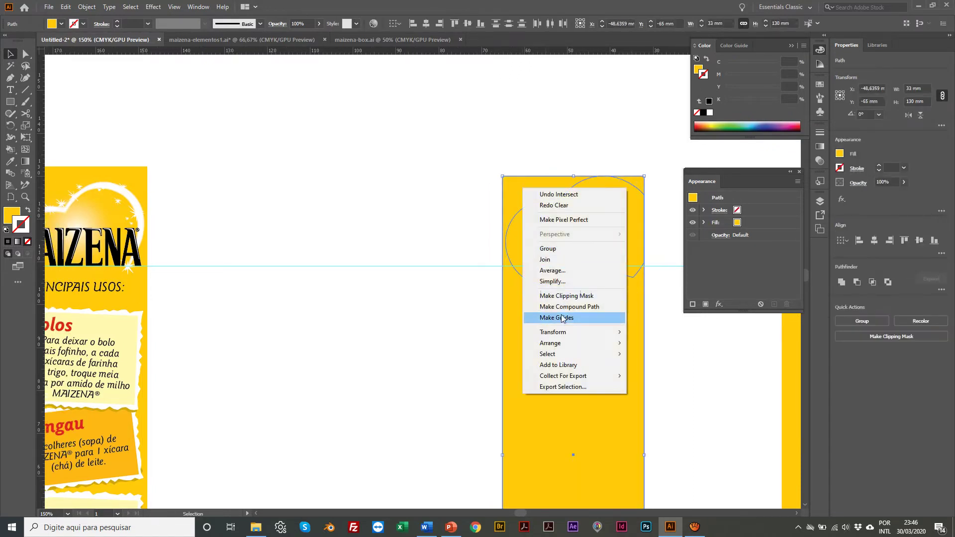
{"action": "mouse_move", "coordinate": [568, 345]}
{"action": "left_click", "coordinate": [665, 376]}
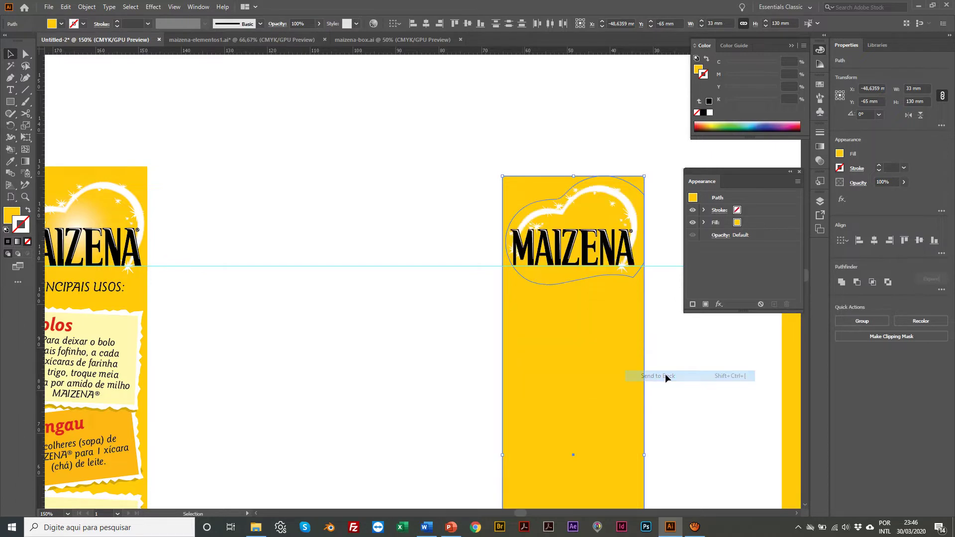
{"action": "left_click", "coordinate": [444, 339]}
{"action": "scroll", "coordinate": [444, 340], "scroll_direction": "right", "scroll_amount": 2}
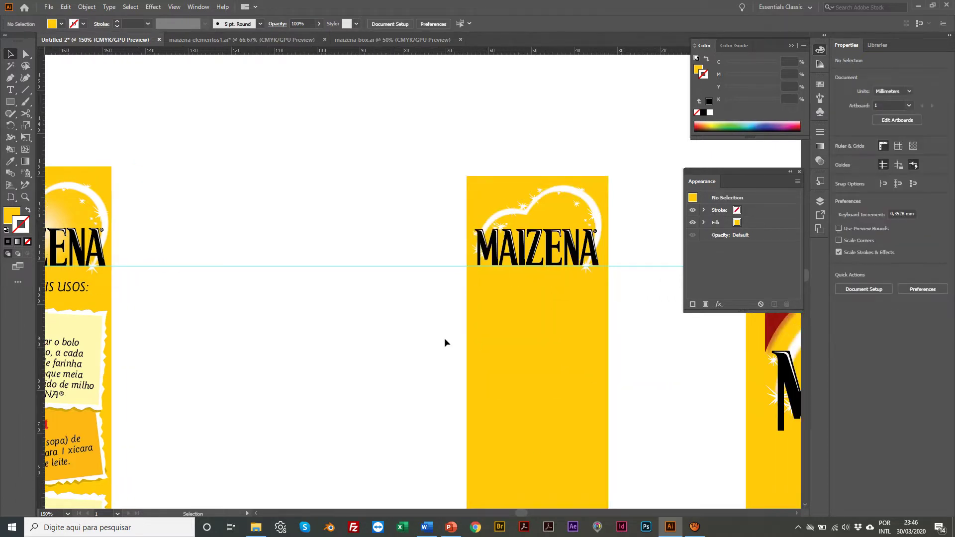
Undo the intersection and stacking changes, and try pulling the narrow rectangle away from the logo
{"action": "key", "text": "ctrl+z"}
{"action": "key", "text": "ctrl+shift+z"}
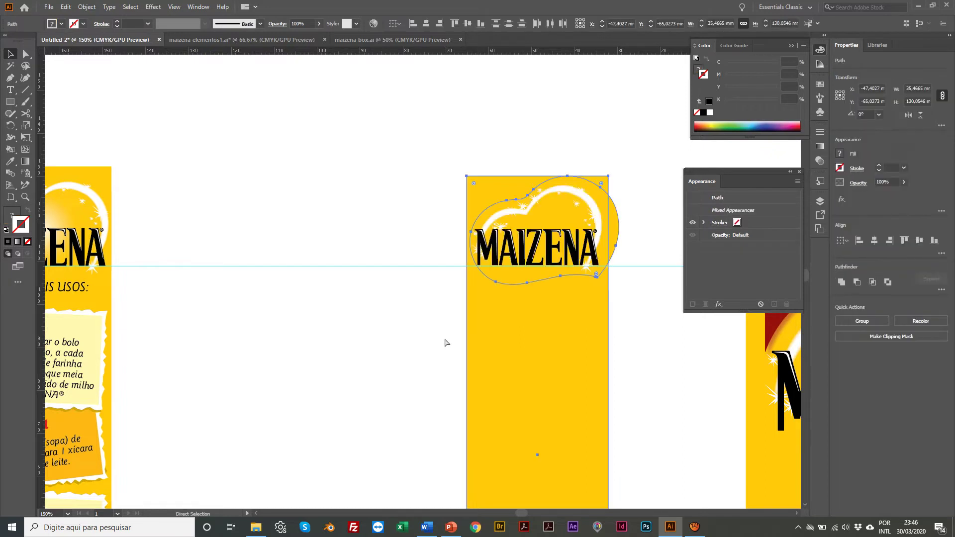
{"action": "left_click", "coordinate": [443, 338]}
{"action": "left_click_drag", "start_coordinate": [556, 352], "coordinate": [402, 303]}
{"action": "key", "text": "ctrl+z"}
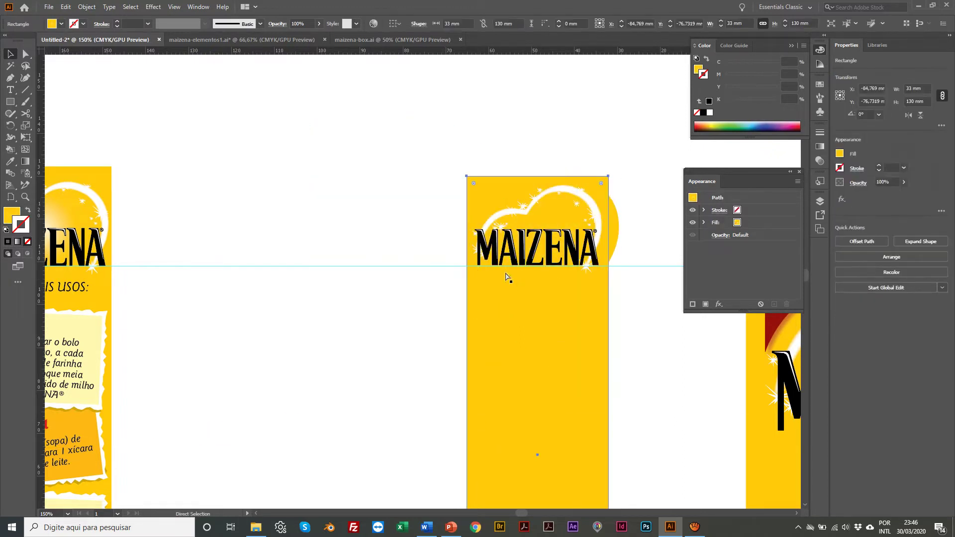
{"action": "scroll", "coordinate": [549, 358], "scroll_direction": "up", "scroll_amount": 1}
{"action": "left_click_drag", "start_coordinate": [549, 358], "coordinate": [380, 321]}
{"action": "key", "text": "Delete"}
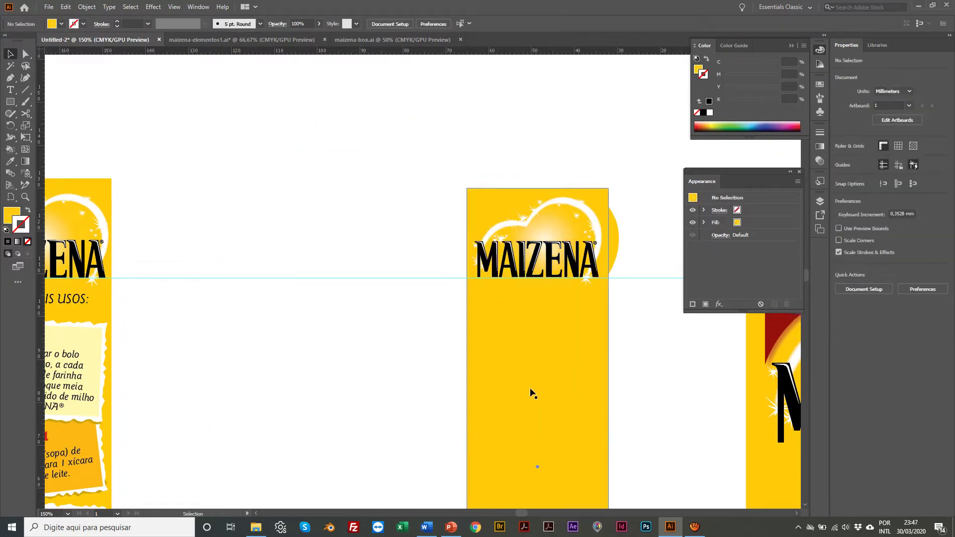
Move the narrow rectangle aside to inspect the shapes behind it, and undo that move
{"action": "left_click_drag", "start_coordinate": [530, 390], "coordinate": [468, 390]}
{"action": "scroll", "coordinate": [468, 390], "scroll_direction": "left", "scroll_amount": 1}
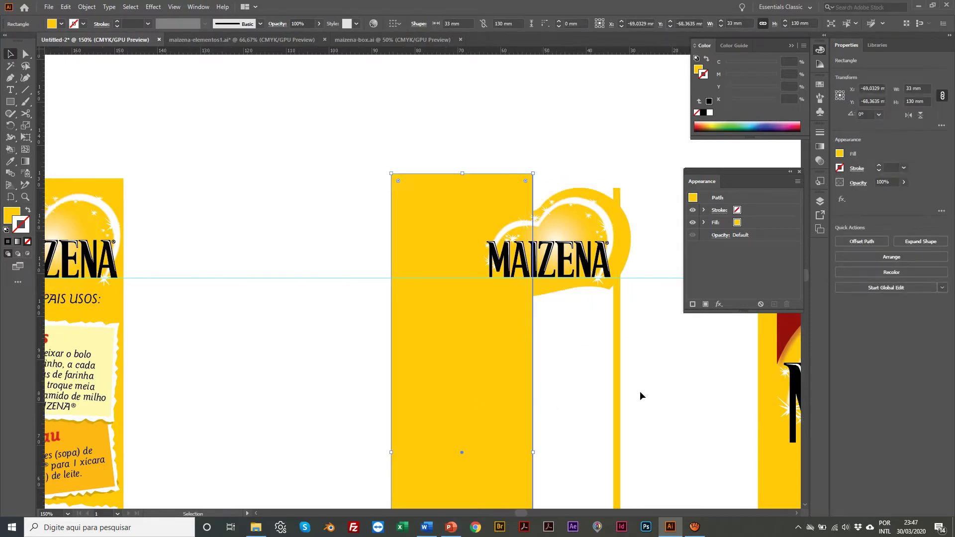
{"action": "key", "text": "z"}
{"action": "left_click", "coordinate": [616, 395]}
{"action": "left_click", "coordinate": [514, 372], "text": "alt"}
{"action": "key", "text": "ctrl+z"}
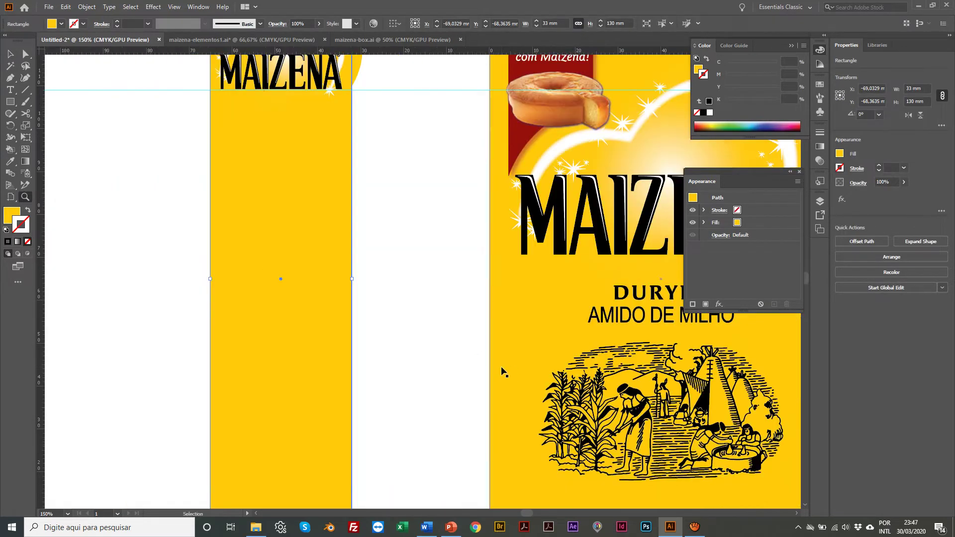
Examine the outline of the yellow heart backing behind the narrow side panel's logo
{"action": "left_click", "coordinate": [357, 254], "text": "alt"}
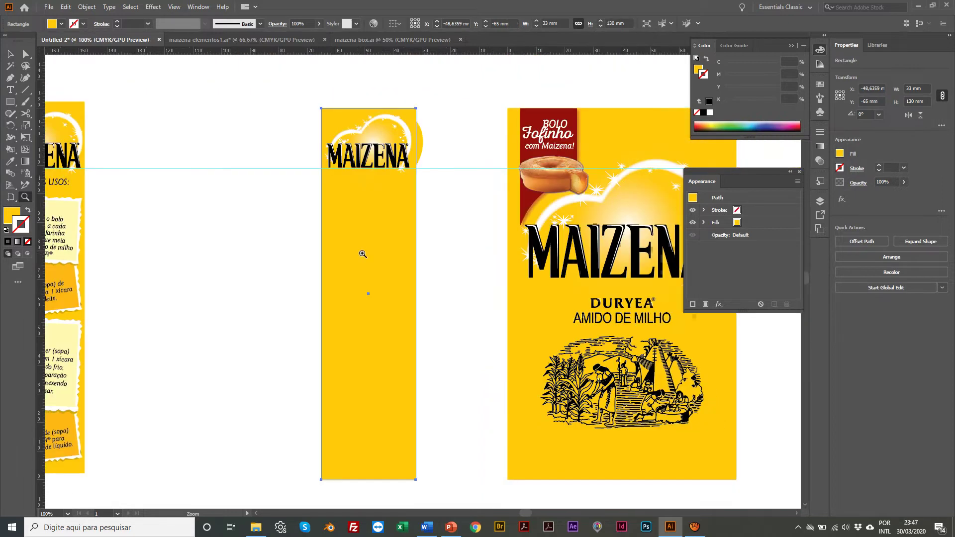
{"action": "left_click", "coordinate": [387, 177]}
{"action": "key", "text": "v"}
{"action": "left_click", "coordinate": [339, 139]}
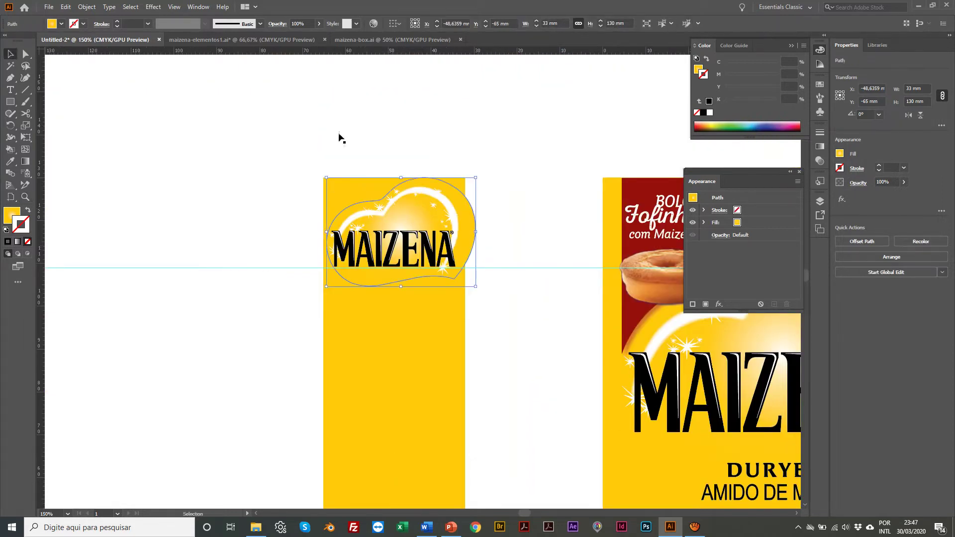
{"action": "key", "text": "a"}
{"action": "left_click", "coordinate": [413, 230]}
Undo the recent edits to the heart backing and narrow rectangle, along with a trial move of the logo group
{"action": "key", "text": "ctrl+z"}
{"action": "key", "text": "ctrl+z"}
{"action": "key", "text": "ctrl+z"}
{"action": "key", "text": "ctrl+z"}
{"action": "key", "text": "ctrl+z"}
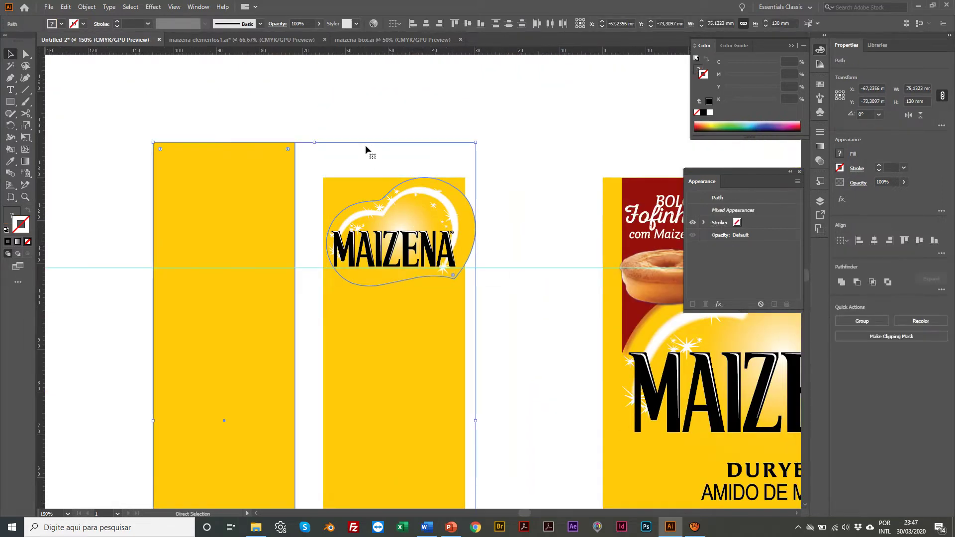
{"action": "left_click_drag", "start_coordinate": [424, 251], "coordinate": [367, 210]}
{"action": "key", "text": "ctrl+z"}
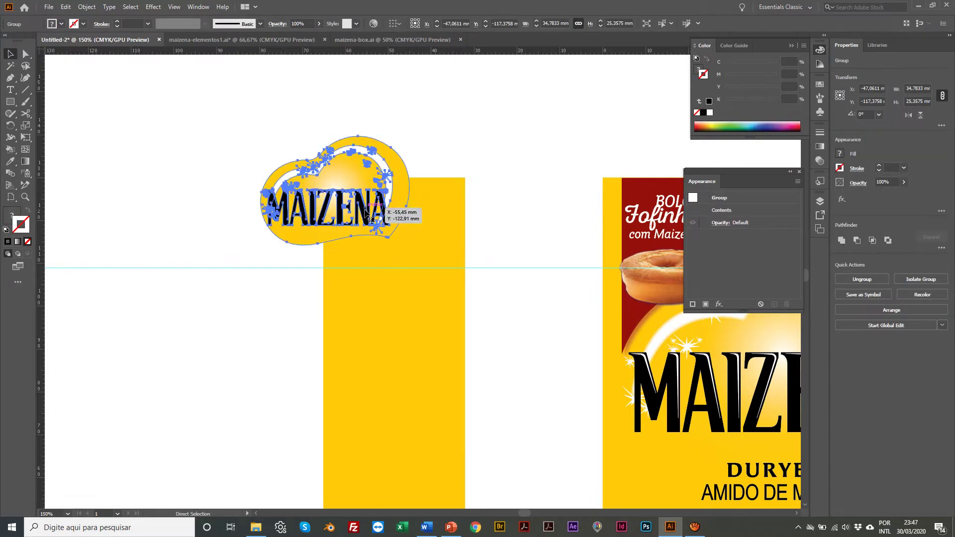
{"action": "key", "text": "ctrl+z"}
{"action": "left_click", "coordinate": [300, 285]}
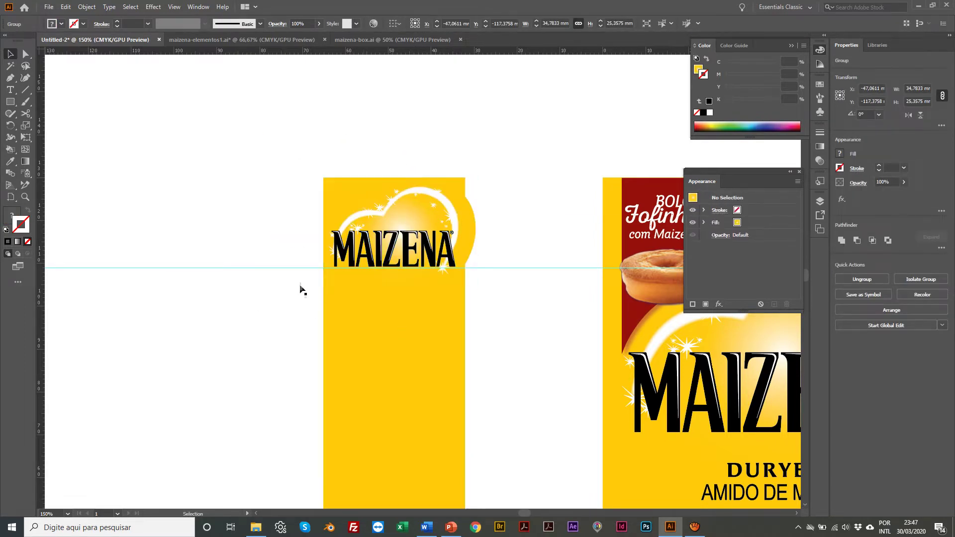
Ungroup the Maizena logo on the narrow side panel
{"action": "scroll", "coordinate": [411, 224], "scroll_direction": "up", "scroll_amount": 1}
{"action": "left_click", "coordinate": [410, 225]}
{"action": "right_click", "coordinate": [410, 223]}
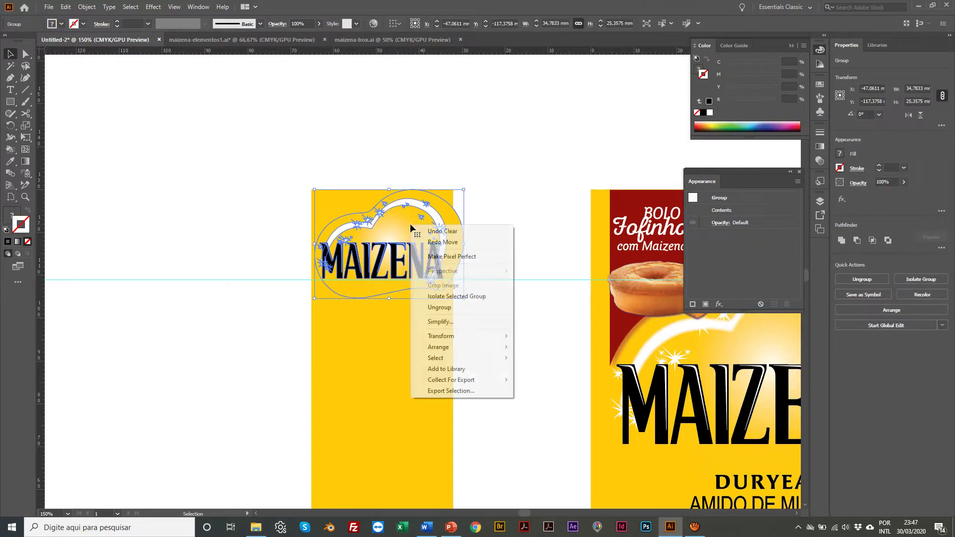
{"action": "left_click", "coordinate": [455, 305]}
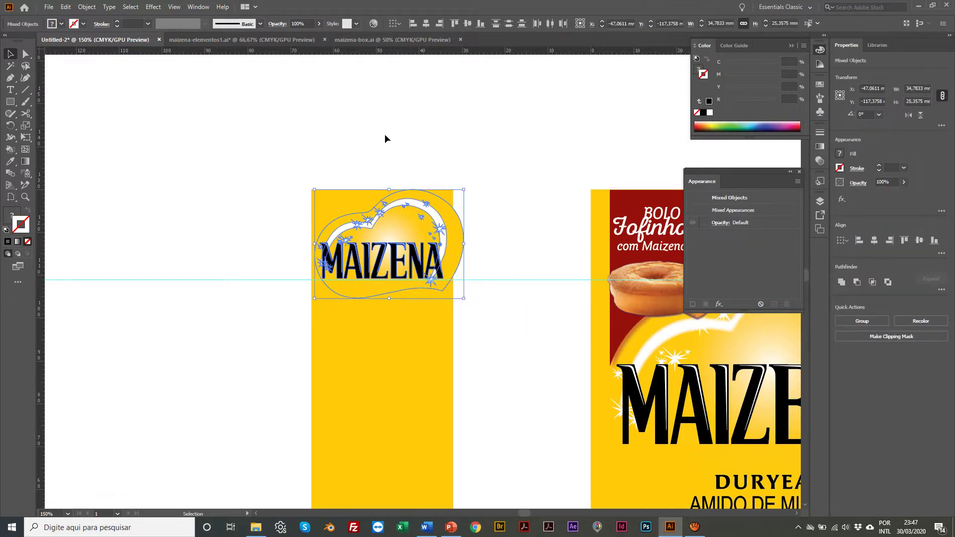
Duplicate the narrow yellow rectangle in place and bring the copy to the front, over the logo
{"action": "left_click", "coordinate": [401, 348]}
{"action": "key", "text": "a"}
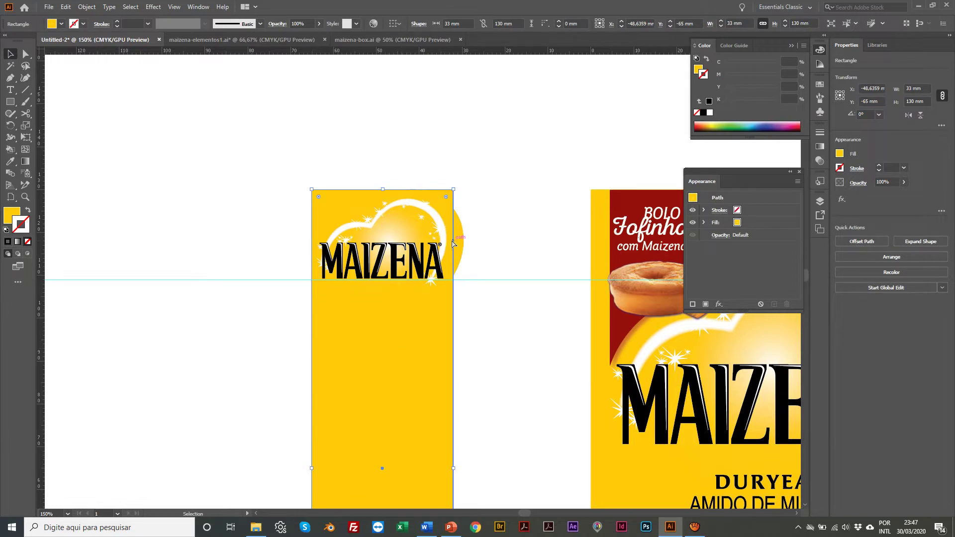
{"action": "left_click", "coordinate": [462, 240]}
{"action": "key", "text": "ctrl+z"}
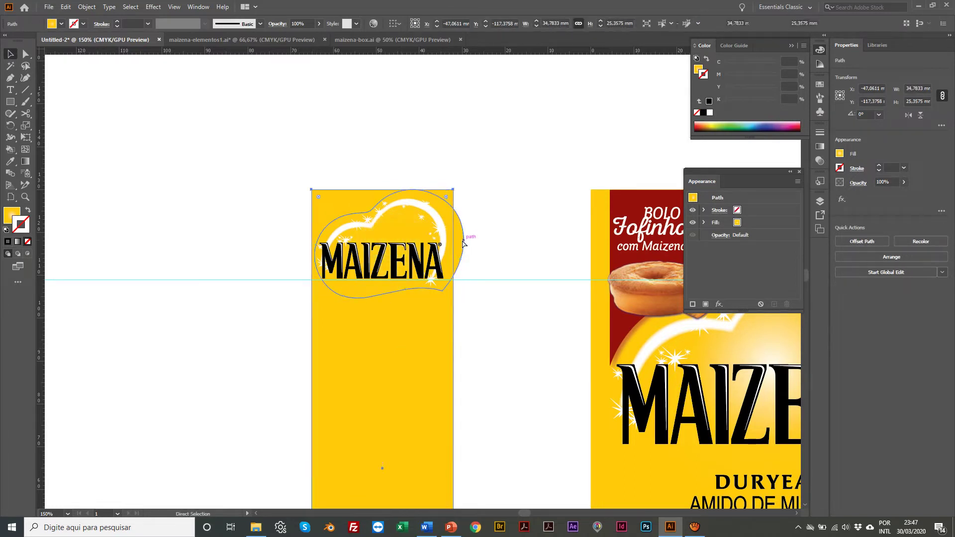
{"action": "right_click", "coordinate": [395, 347]}
{"action": "mouse_move", "coordinate": [426, 296]}
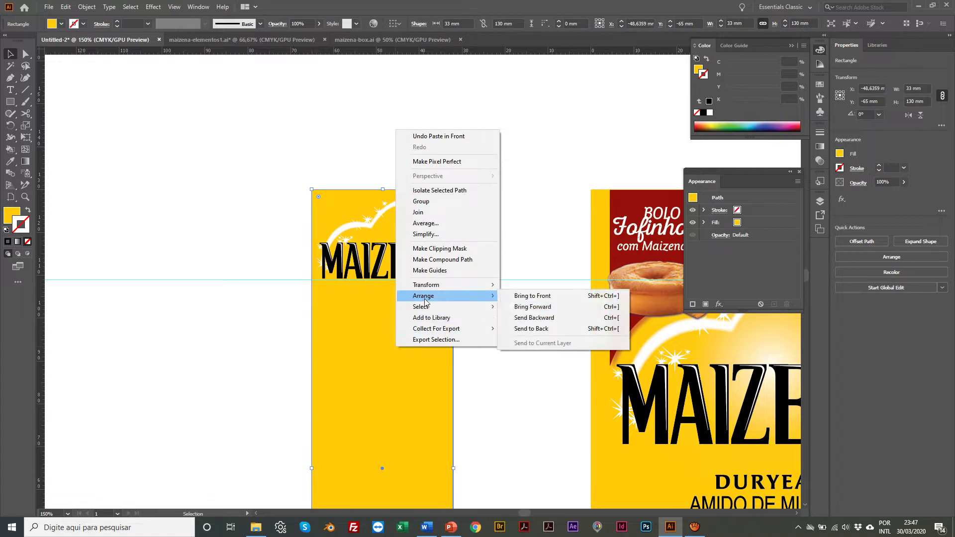
{"action": "left_click", "coordinate": [530, 298]}
{"action": "left_click", "coordinate": [494, 354]}
{"action": "scroll", "coordinate": [494, 353], "scroll_direction": "up", "scroll_amount": 1}
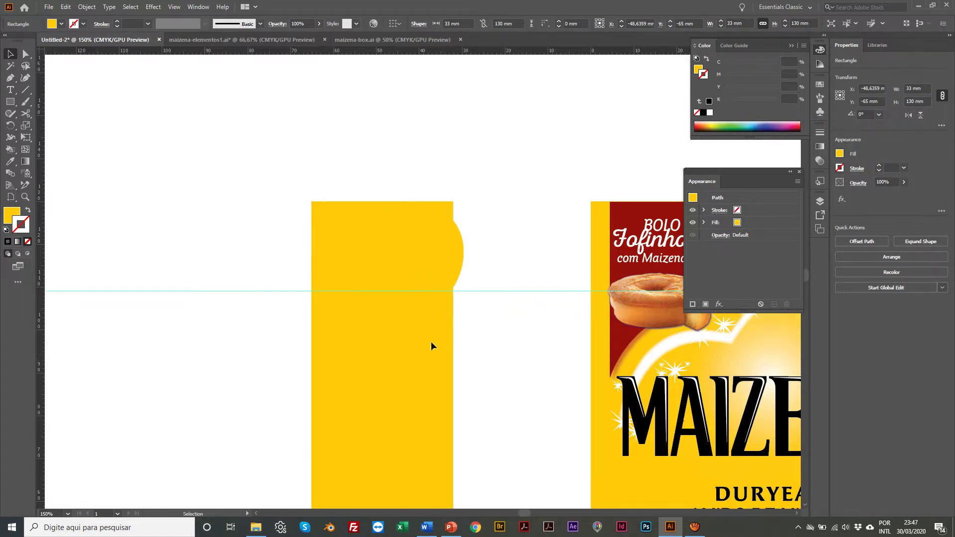
Intersect the front rectangle copy with the heart backing to trim the part overhanging the panel's edge
{"action": "left_click", "coordinate": [380, 353]}
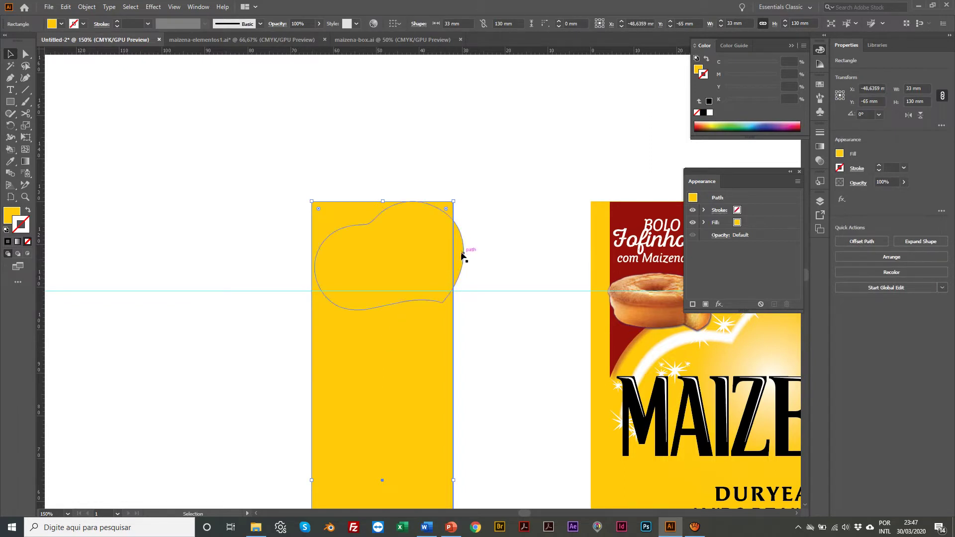
{"action": "left_click", "coordinate": [460, 252], "text": "shift"}
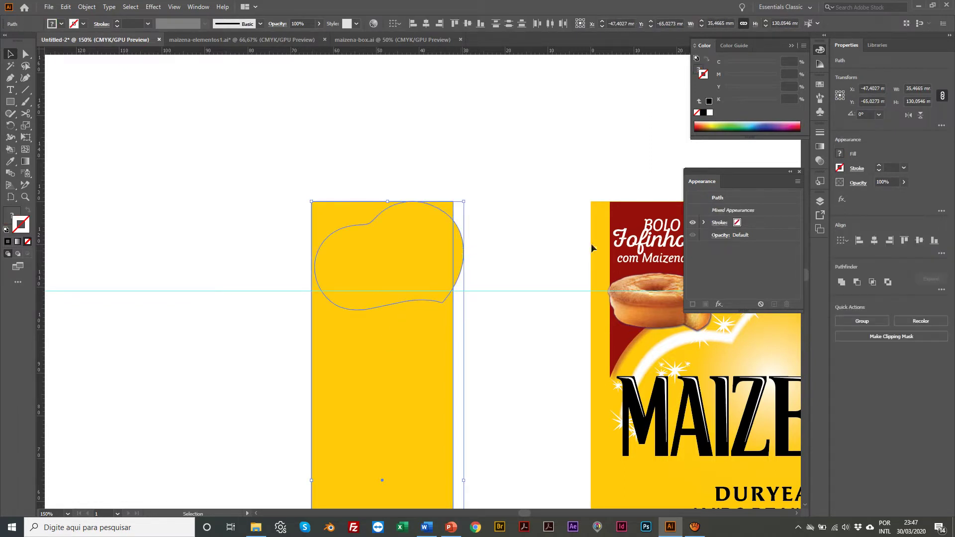
{"action": "left_click", "coordinate": [860, 281]}
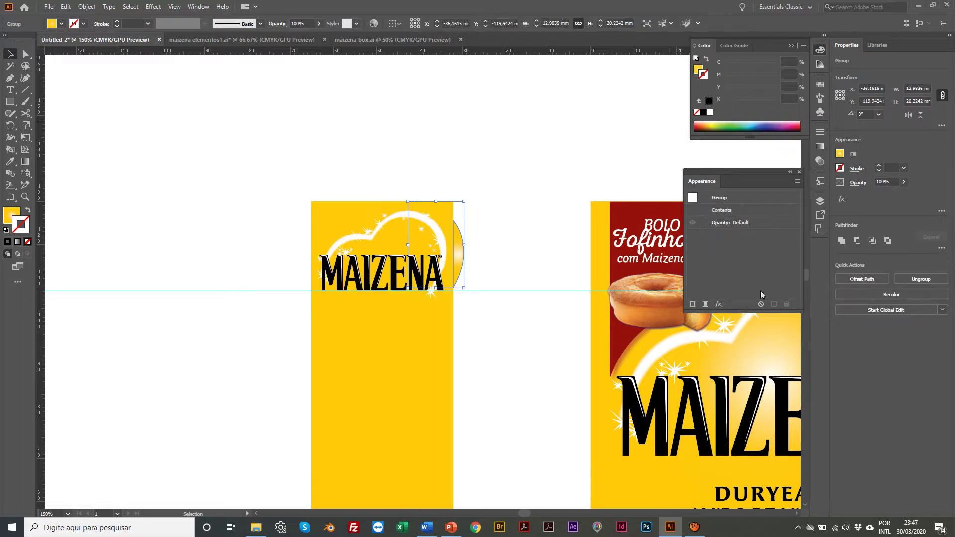
{"action": "key", "text": "ctrl+z"}
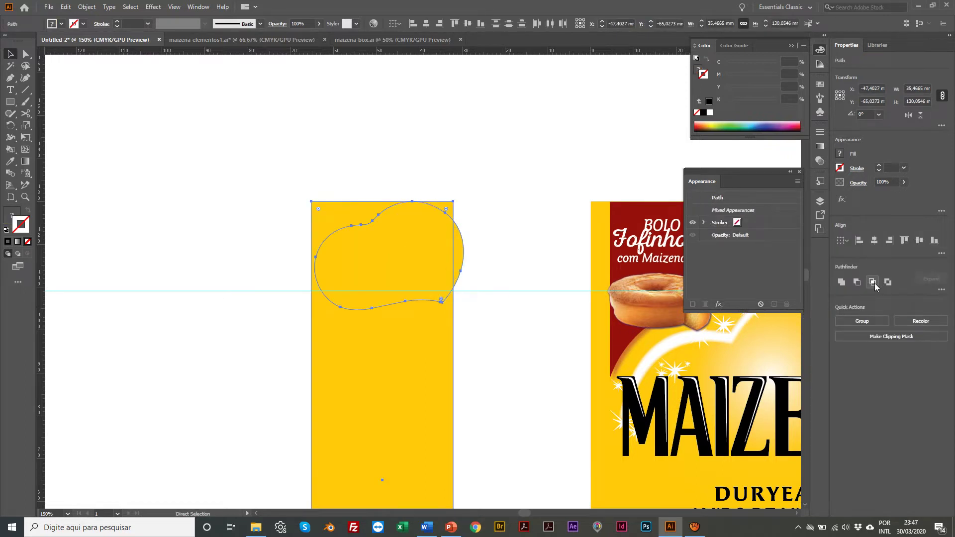
{"action": "left_click", "coordinate": [872, 282]}
{"action": "left_click", "coordinate": [584, 346]}
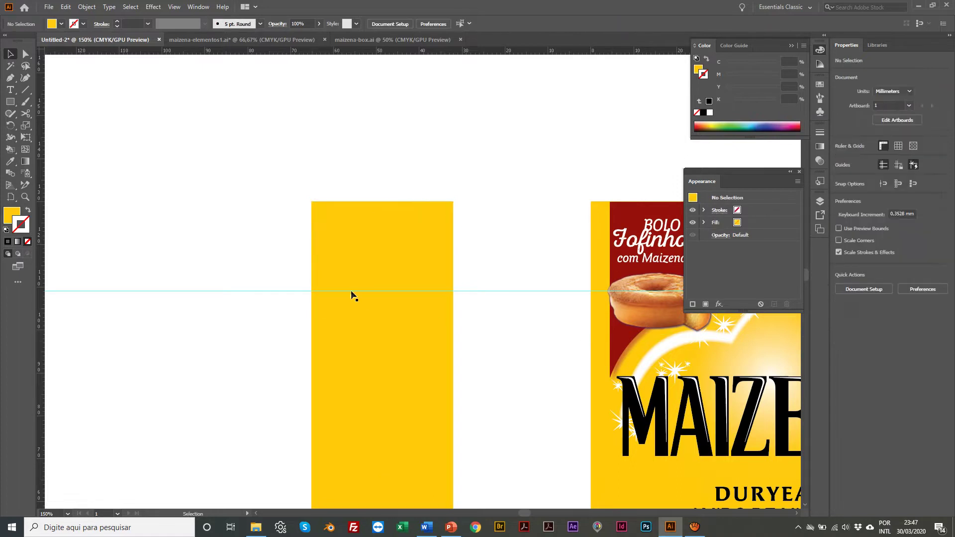
Send the trimmed heart backing and the narrow rectangle to the back, behind the logo artwork
{"action": "left_click", "coordinate": [342, 258]}
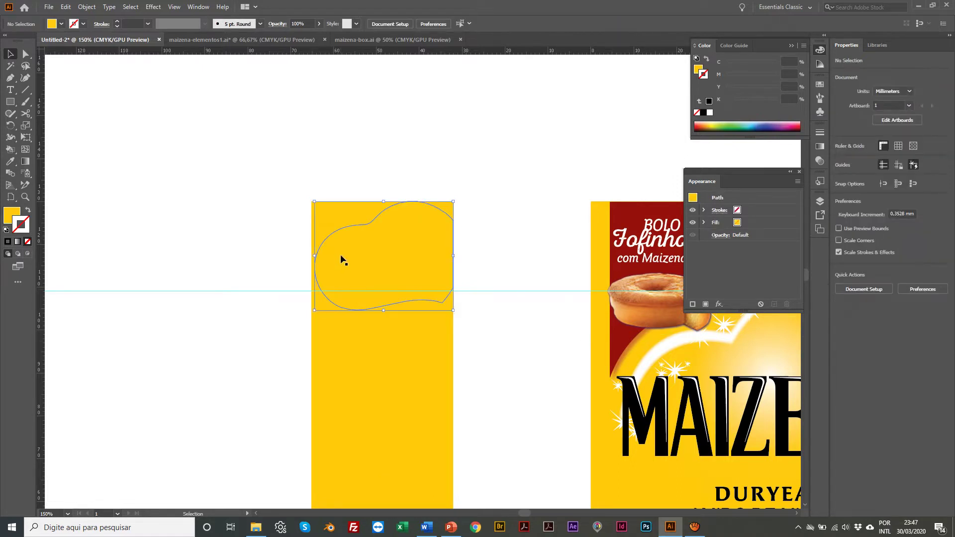
{"action": "left_click", "coordinate": [341, 382]}
{"action": "right_click", "coordinate": [341, 382]}
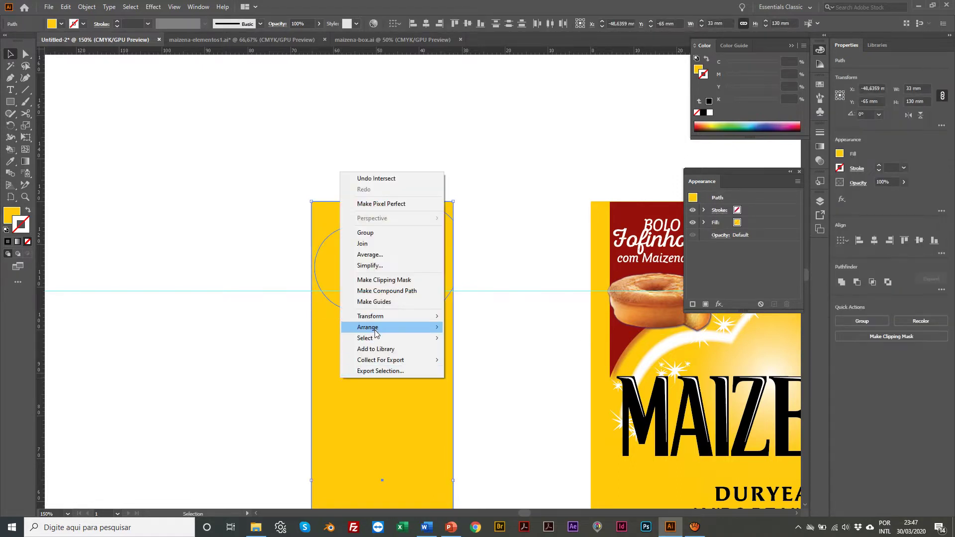
{"action": "mouse_move", "coordinate": [376, 333]}
{"action": "left_click", "coordinate": [472, 358]}
{"action": "left_click", "coordinate": [232, 366]}
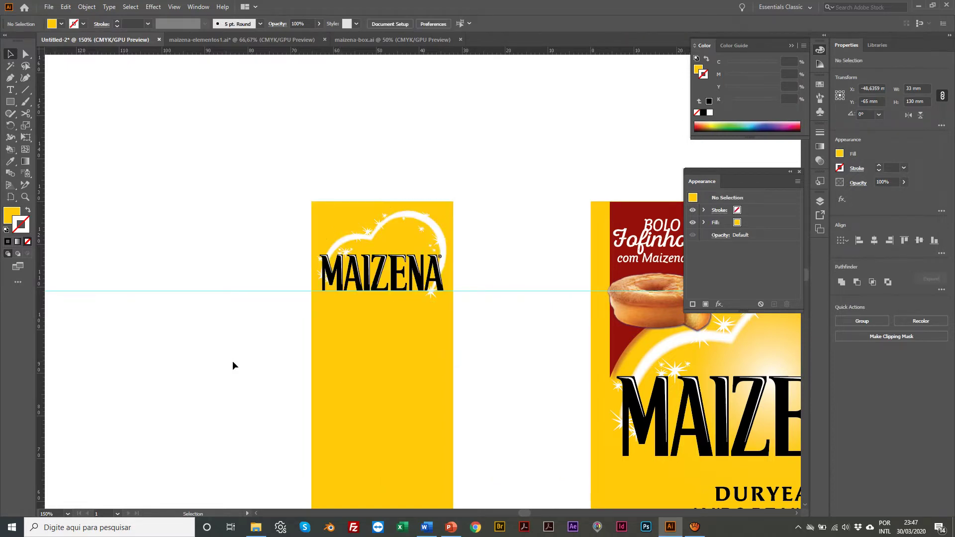
Move the trimmed heart backing off the narrow panel to inspect its shape, and undo the move
{"action": "scroll", "coordinate": [233, 366], "scroll_direction": "left", "scroll_amount": 1}
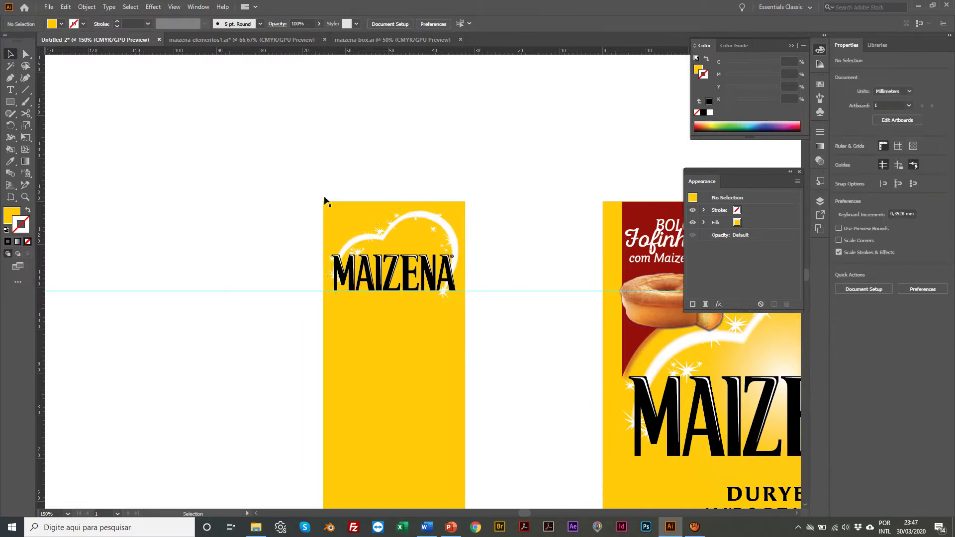
{"action": "scroll", "coordinate": [324, 196], "scroll_direction": "left", "scroll_amount": 2}
{"action": "key", "text": "z"}
{"action": "left_click", "coordinate": [443, 304], "text": "alt"}
{"action": "left_click", "coordinate": [443, 298], "text": "alt"}
{"action": "left_click", "coordinate": [379, 282], "text": "alt"}
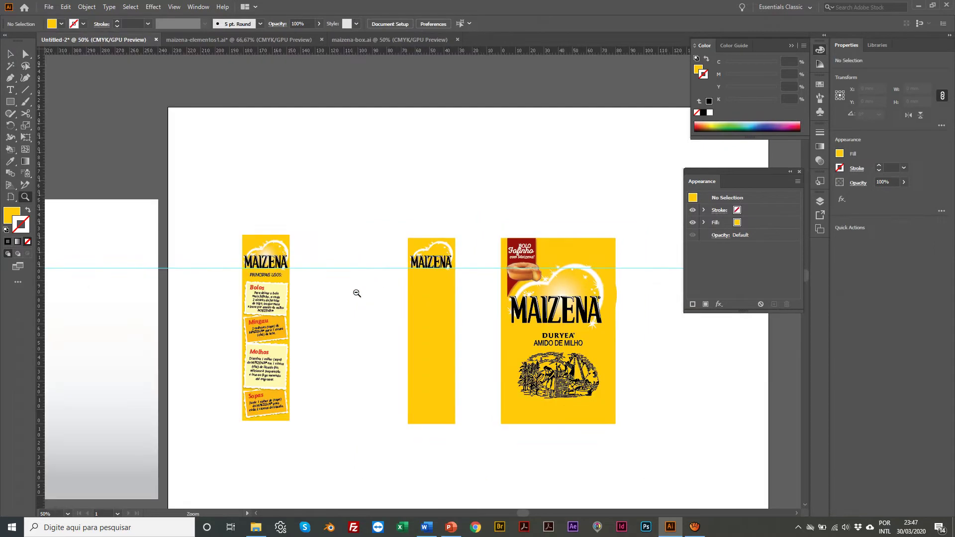
{"action": "left_click", "coordinate": [359, 294]}
{"action": "left_click", "coordinate": [414, 299]}
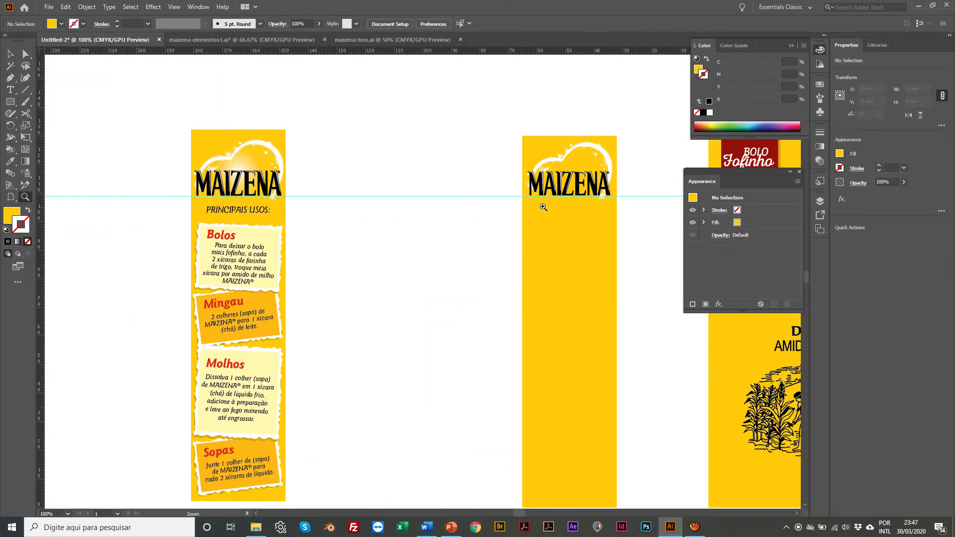
{"action": "key", "text": "v"}
{"action": "left_click_drag", "start_coordinate": [575, 163], "coordinate": [484, 120]}
{"action": "scroll", "coordinate": [484, 120], "scroll_direction": "left", "scroll_amount": 1}
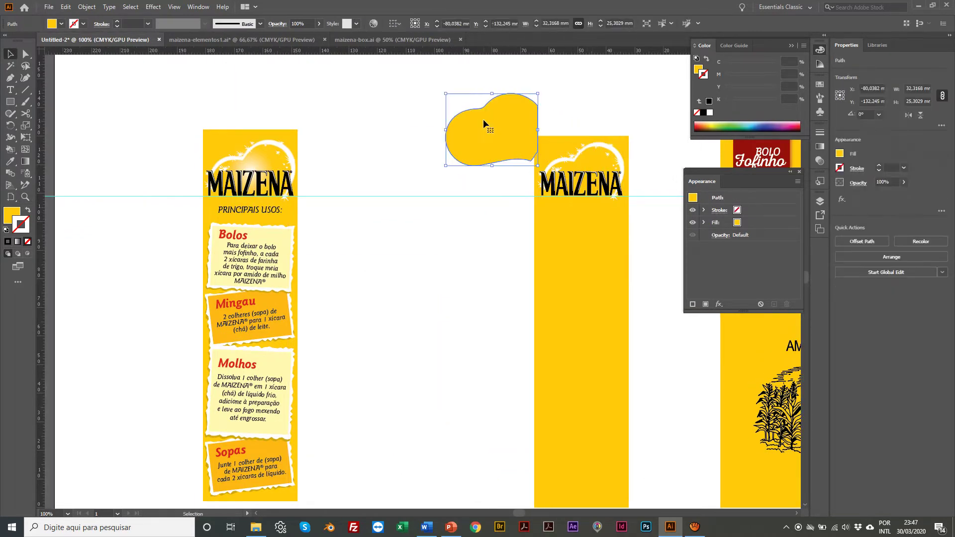
{"action": "key", "text": "ctrl+z"}
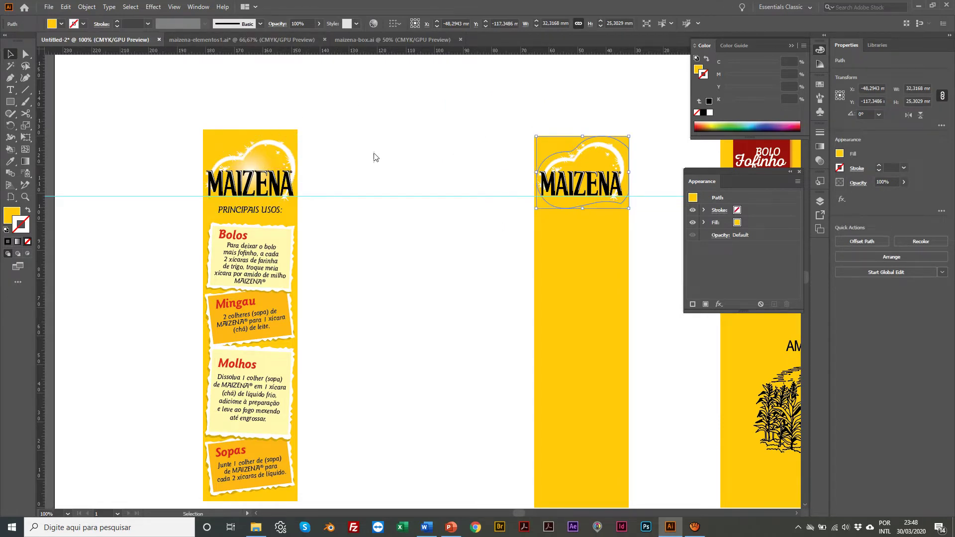
Check the original Maizena logo in maizena-elementos1.ai, and return to the box document
{"action": "scroll", "coordinate": [383, 154], "scroll_direction": "right", "scroll_amount": 3}
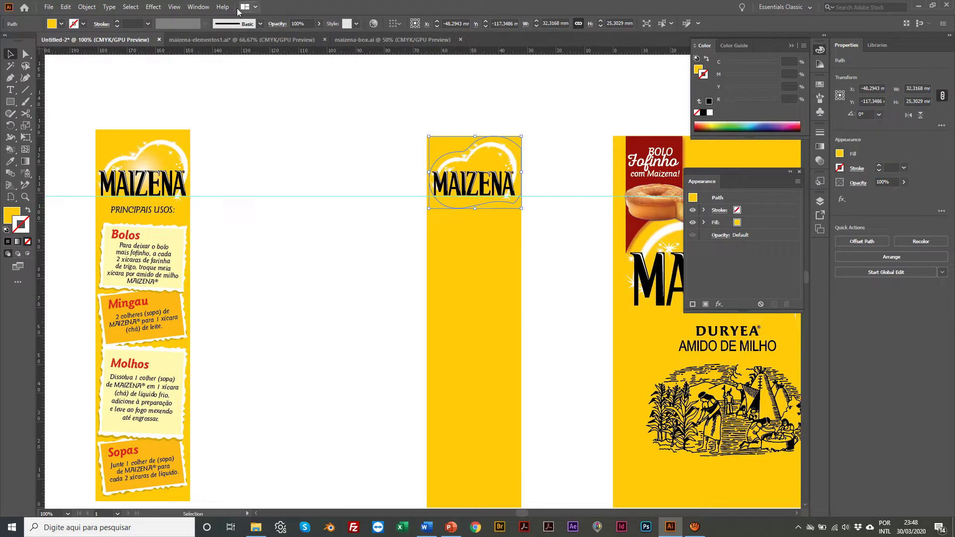
{"action": "left_click", "coordinate": [226, 40]}
{"action": "scroll", "coordinate": [334, 185], "scroll_direction": "left", "scroll_amount": 7}
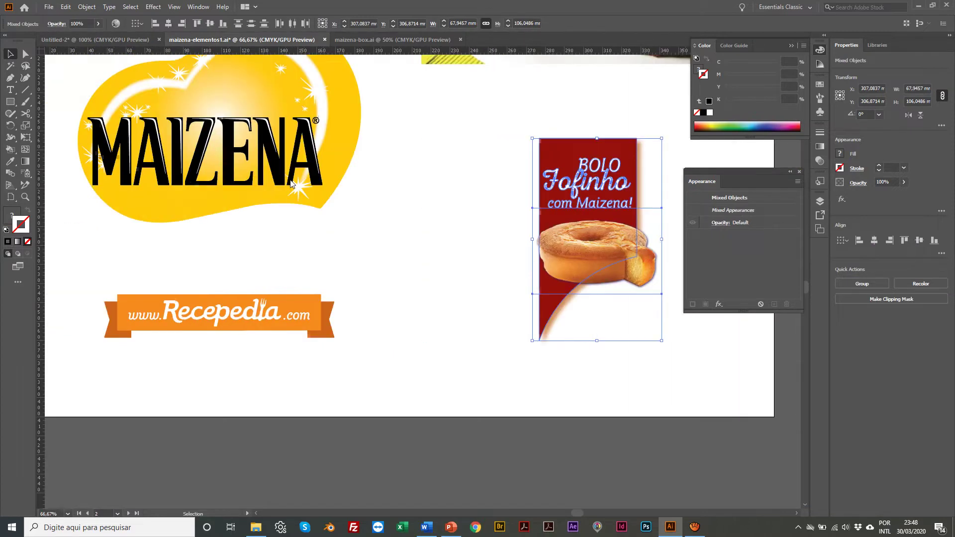
{"action": "left_click", "coordinate": [86, 40]}
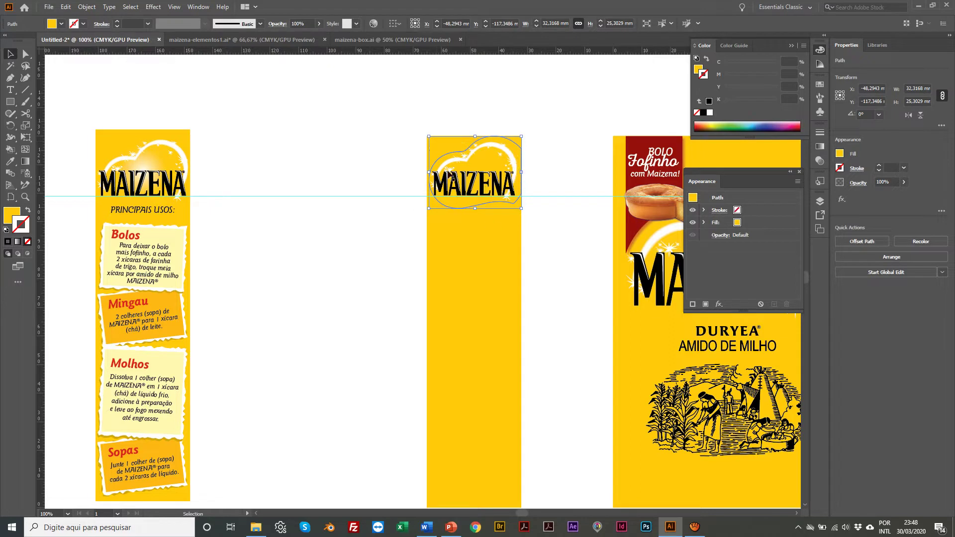
Try sampling the gradient fill of the recipe panel's logo backing onto the trimmed backing, and undo it
{"action": "scroll", "coordinate": [427, 167], "scroll_direction": "left", "scroll_amount": 3}
{"action": "key", "text": "i"}
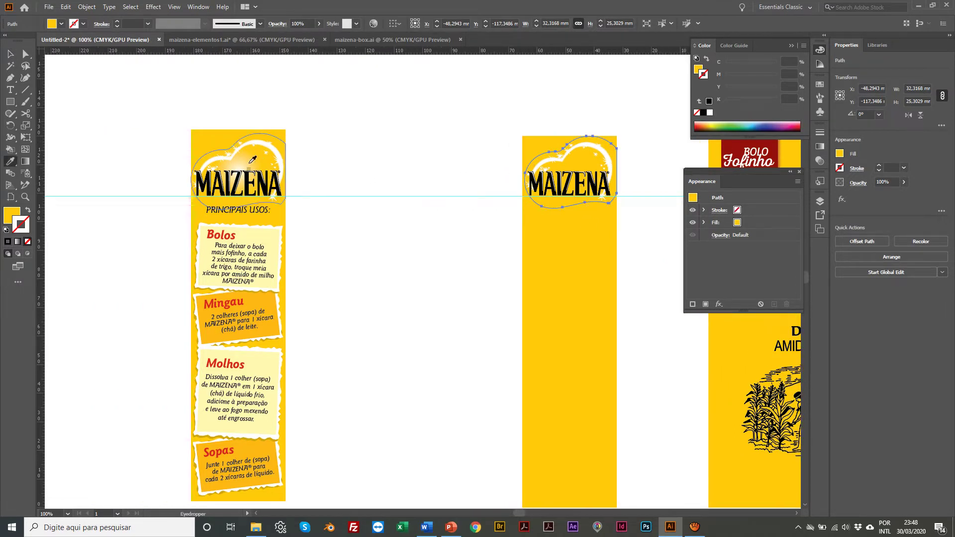
{"action": "left_click", "coordinate": [249, 161]}
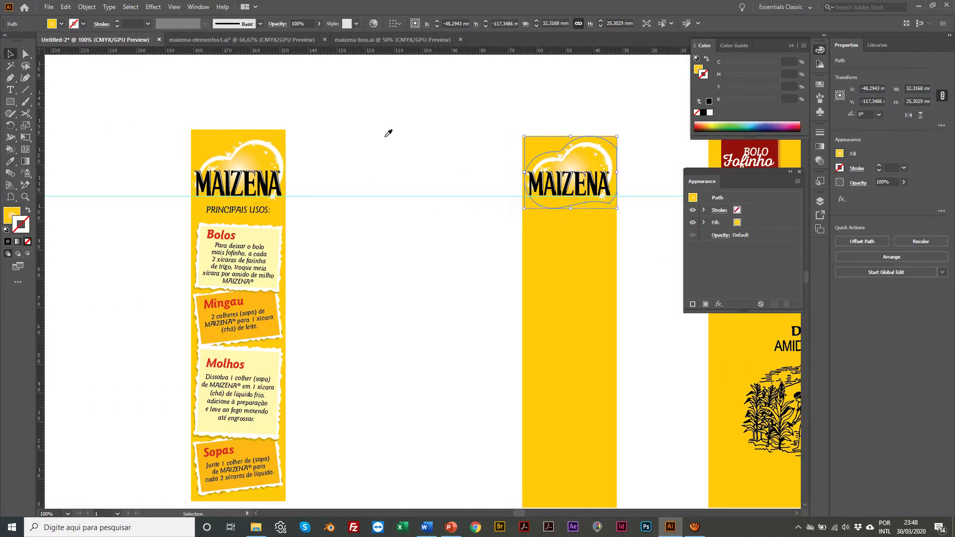
{"action": "key", "text": "ctrl+shift+a"}
{"action": "key", "text": "z"}
{"action": "left_click_drag", "start_coordinate": [499, 142], "coordinate": [609, 227]}
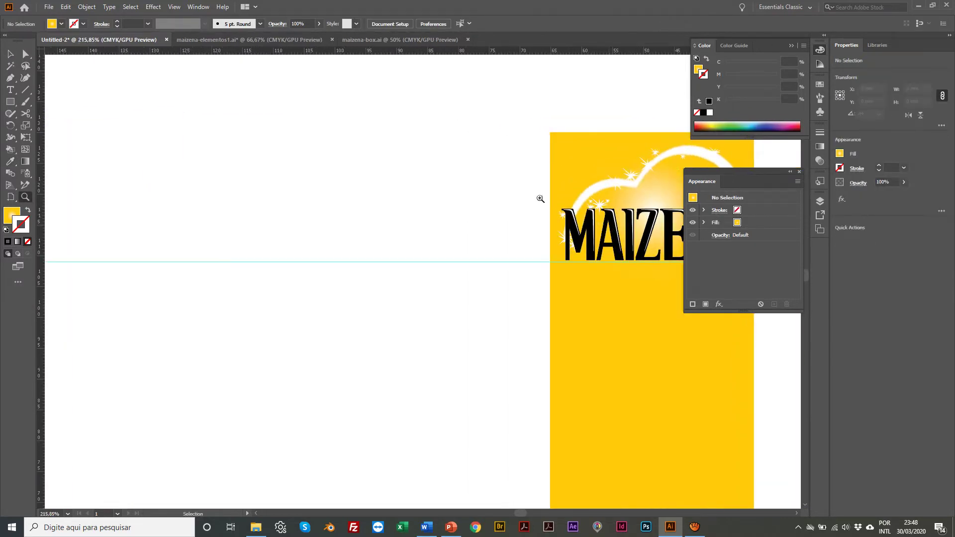
{"action": "key", "text": "ctrl+z"}
Copy the original Maizena logo from maizena-elementos1.ai and paste it into the Untitled-2 box document
{"action": "scroll", "coordinate": [435, 162], "scroll_direction": "left", "scroll_amount": 3}
{"action": "left_click", "coordinate": [234, 40]}
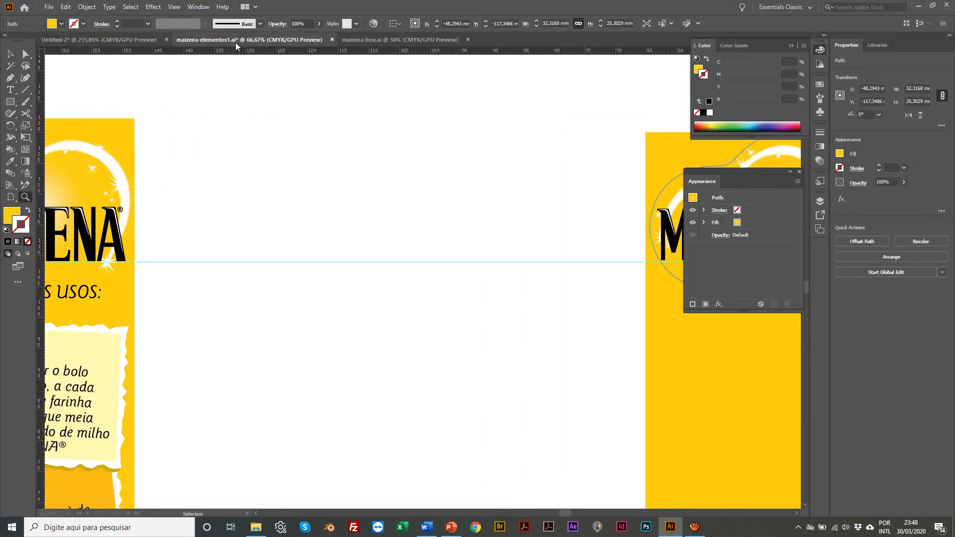
{"action": "key", "text": "v"}
{"action": "scroll", "coordinate": [259, 114], "scroll_direction": "down", "scroll_amount": 1}
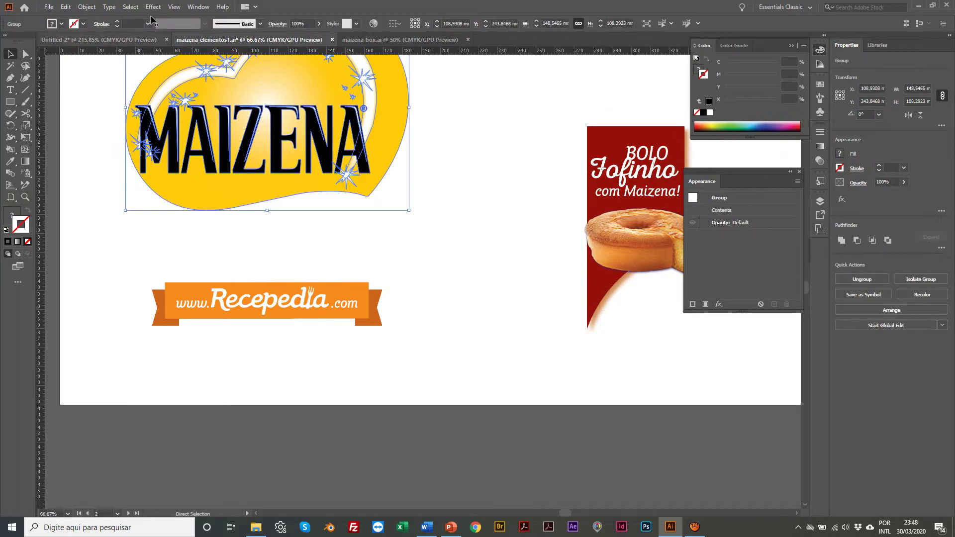
{"action": "left_click", "coordinate": [100, 40]}
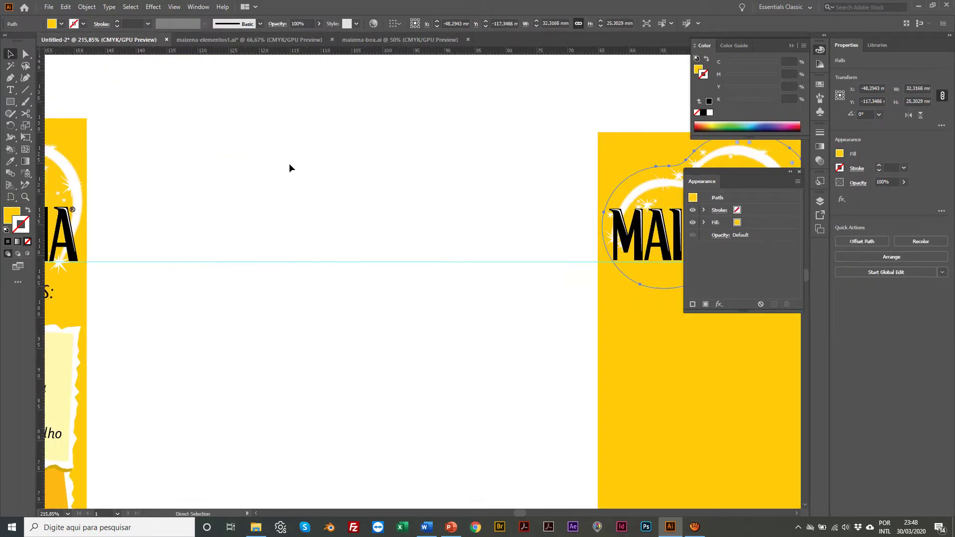
{"action": "key", "text": "ctrl+v"}
Scale the pasted Maizena logo down to about 67 mm wide and move it into the empty area above the panels
{"action": "key", "text": "z"}
{"action": "left_click", "coordinate": [474, 283], "text": "alt"}
{"action": "left_click", "coordinate": [474, 283], "text": "alt"}
{"action": "left_click", "coordinate": [474, 283], "text": "alt"}
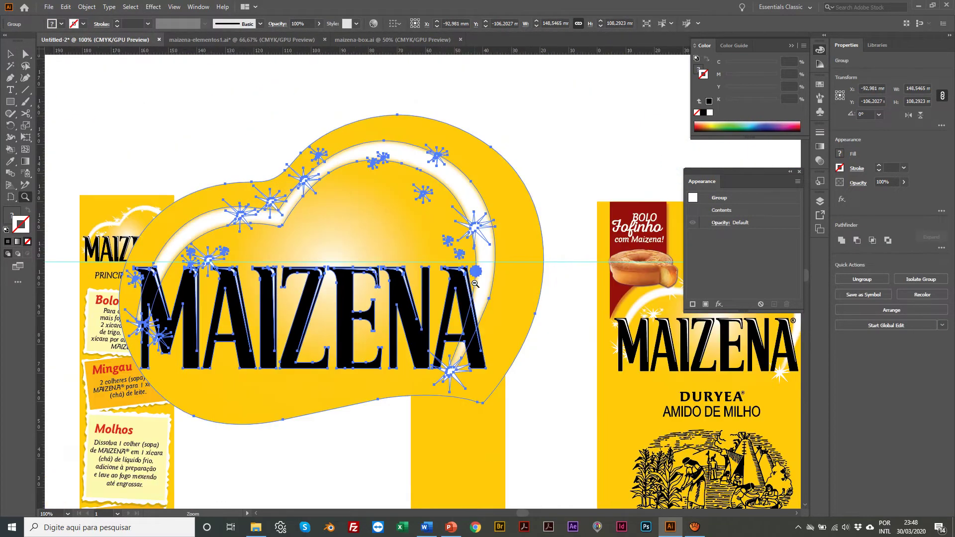
{"action": "left_click", "coordinate": [474, 283], "text": "alt"}
{"action": "left_click", "coordinate": [475, 283], "text": "alt"}
{"action": "key", "text": "s"}
{"action": "left_click_drag", "start_coordinate": [470, 359], "coordinate": [415, 322]}
{"action": "key", "text": "ctrl+z"}
{"action": "scroll", "coordinate": [311, 353], "scroll_direction": "left", "scroll_amount": 3}
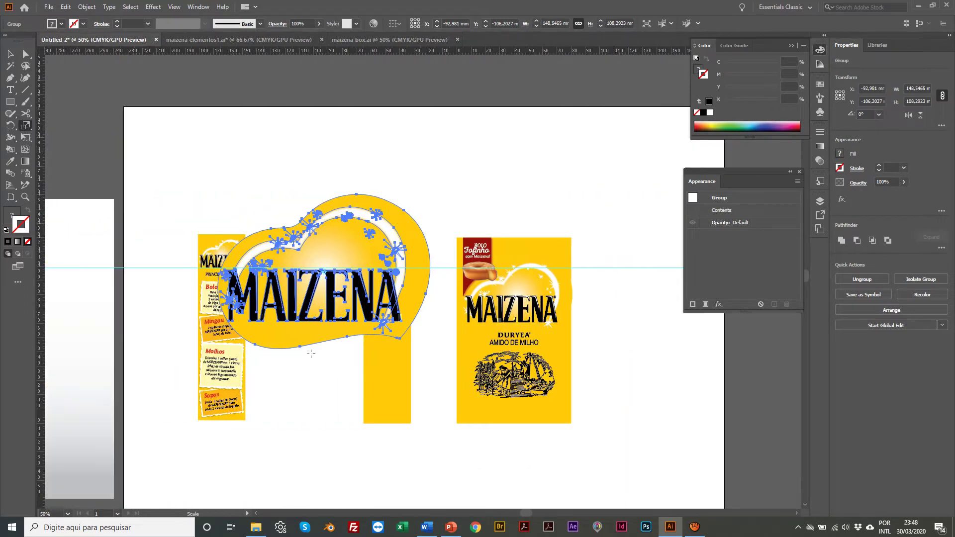
{"action": "left_click_drag", "start_coordinate": [417, 371], "coordinate": [369, 316]}
{"action": "key", "text": "v"}
{"action": "left_click_drag", "start_coordinate": [307, 288], "coordinate": [290, 202]}
{"action": "left_click", "coordinate": [396, 192]}
{"action": "scroll", "coordinate": [395, 192], "scroll_direction": "left", "scroll_amount": 1}
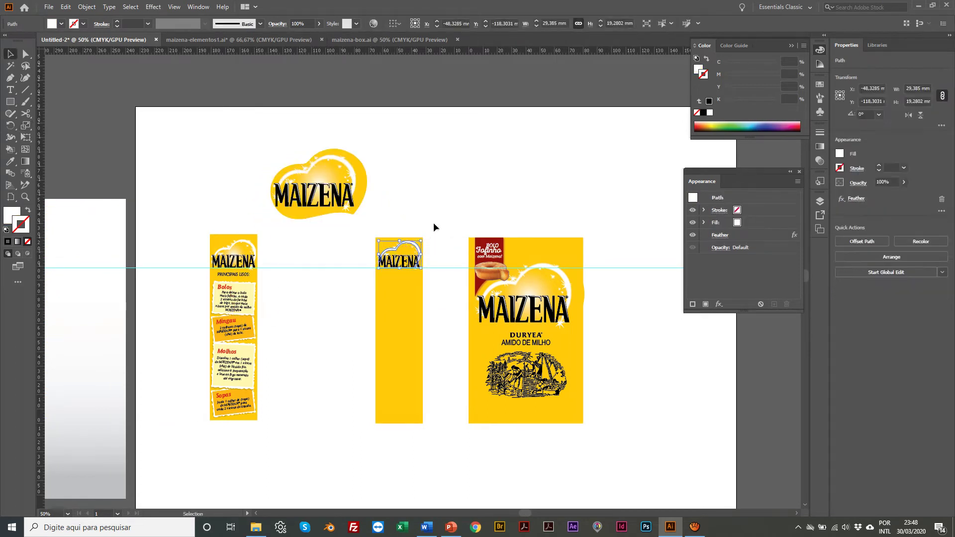
Sample the pasted logo's gradient fill onto the trimmed backing of the narrow panel's logo and deselect it
{"action": "left_click", "coordinate": [414, 242]}
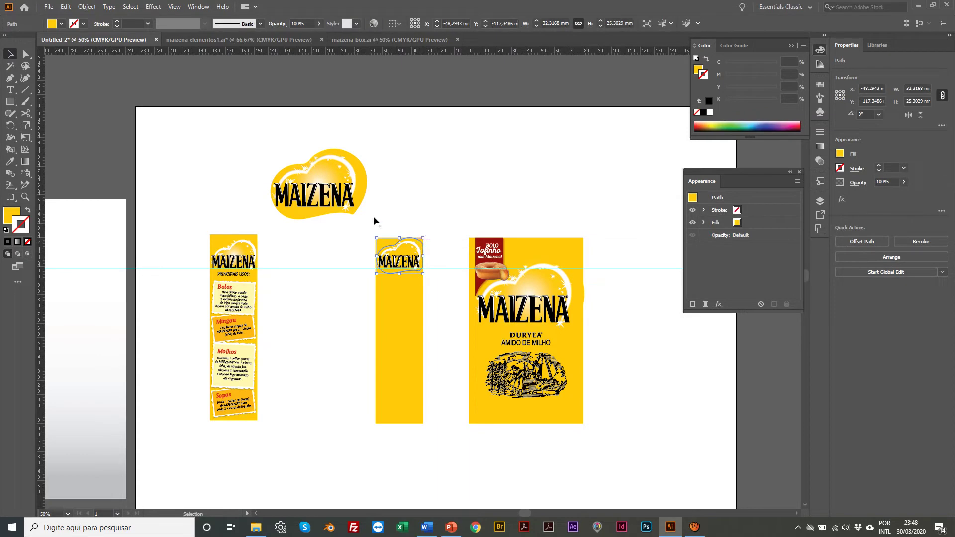
{"action": "key", "text": "i"}
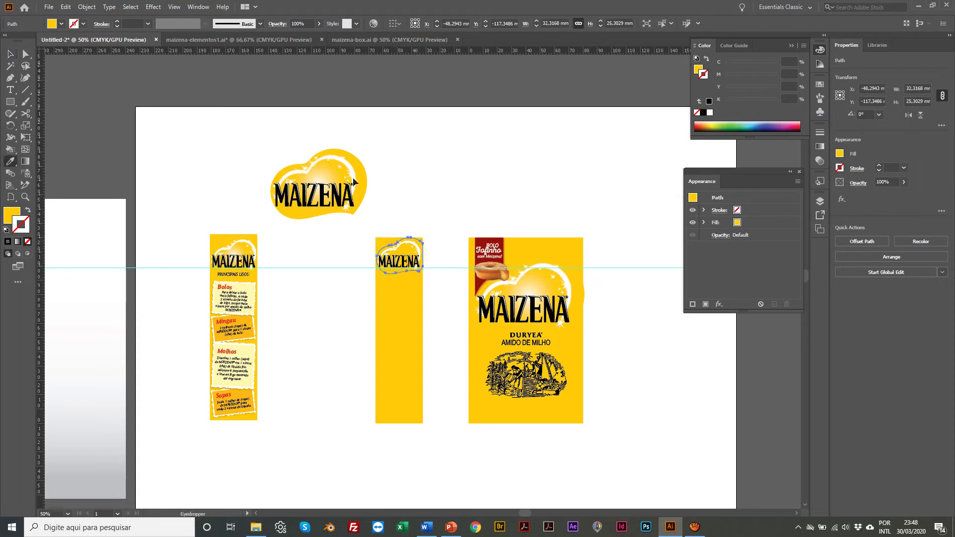
{"action": "key", "text": "v"}
{"action": "left_click", "coordinate": [454, 166]}
Delete the pasted reference logo above the panels
{"action": "key", "text": "z"}
{"action": "left_click", "coordinate": [393, 283]}
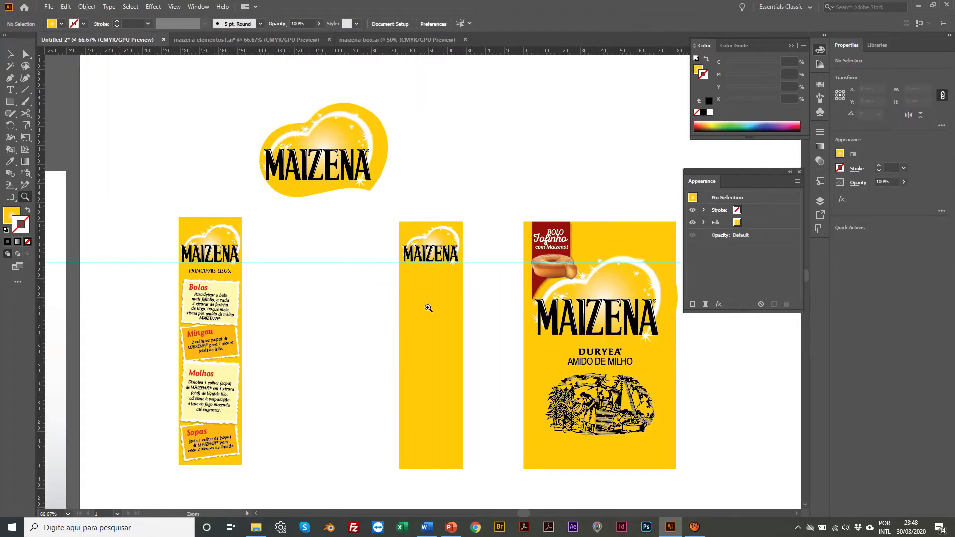
{"action": "left_click", "coordinate": [428, 308]}
{"action": "scroll", "coordinate": [336, 209], "scroll_direction": "left", "scroll_amount": 2}
{"action": "scroll", "coordinate": [350, 216], "scroll_direction": "up", "scroll_amount": 4}
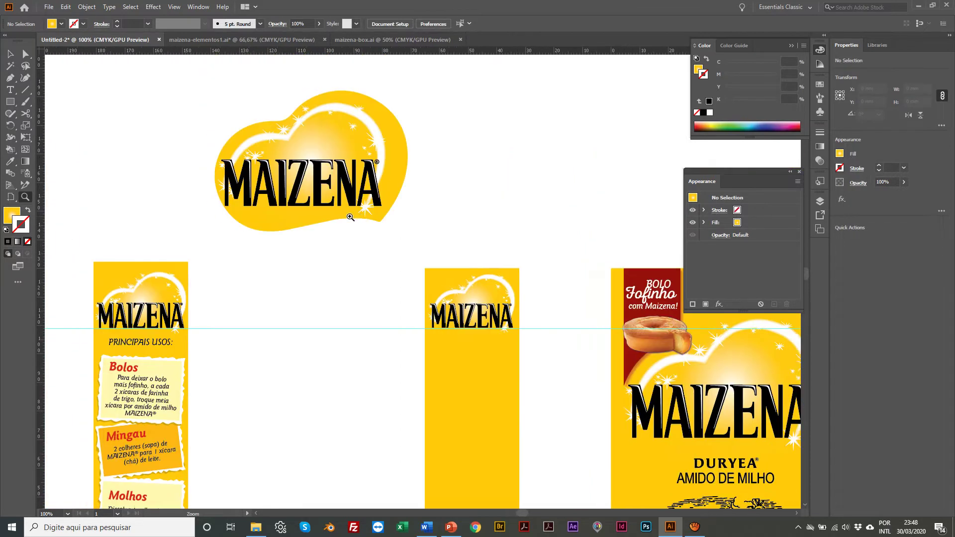
{"action": "key", "text": "v"}
{"action": "left_click_drag", "start_coordinate": [229, 90], "coordinate": [392, 233]}
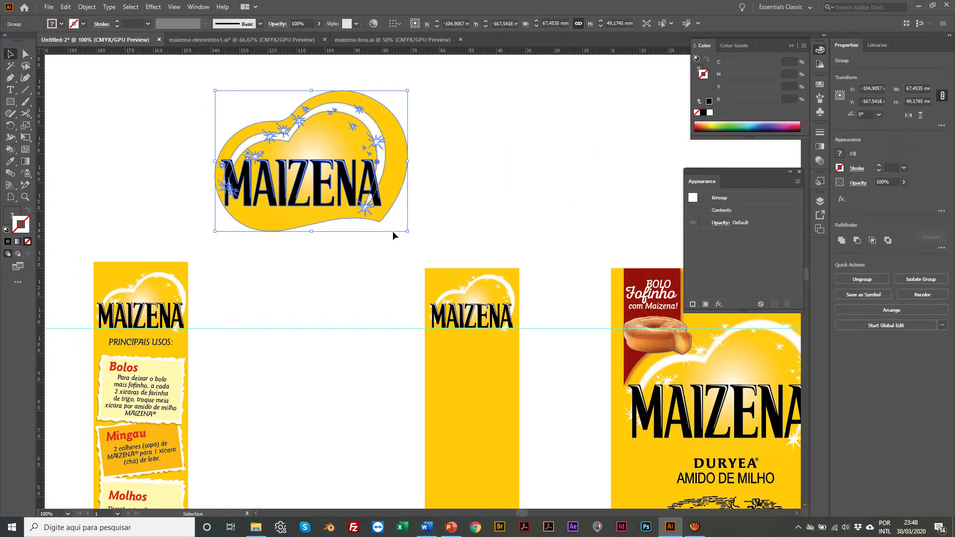
{"action": "key", "text": "Delete"}
Examine the recipe panel's heading and recipe cards up close, including their torn paper edges and text
{"action": "scroll", "coordinate": [426, 235], "scroll_direction": "left", "scroll_amount": 3}
{"action": "scroll", "coordinate": [352, 320], "scroll_direction": "down", "scroll_amount": 2}
{"action": "key", "text": "z"}
{"action": "left_click", "coordinate": [353, 319]}
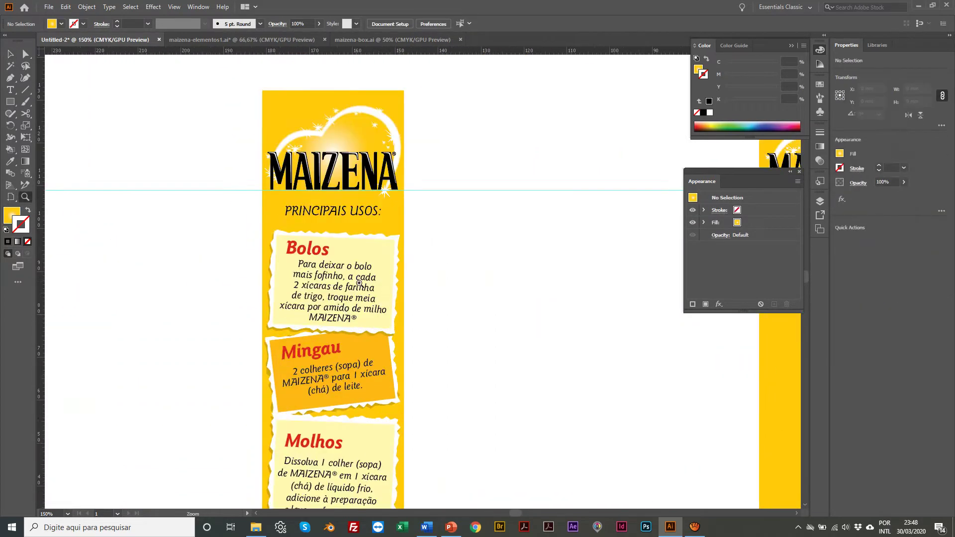
{"action": "left_click", "coordinate": [379, 282]}
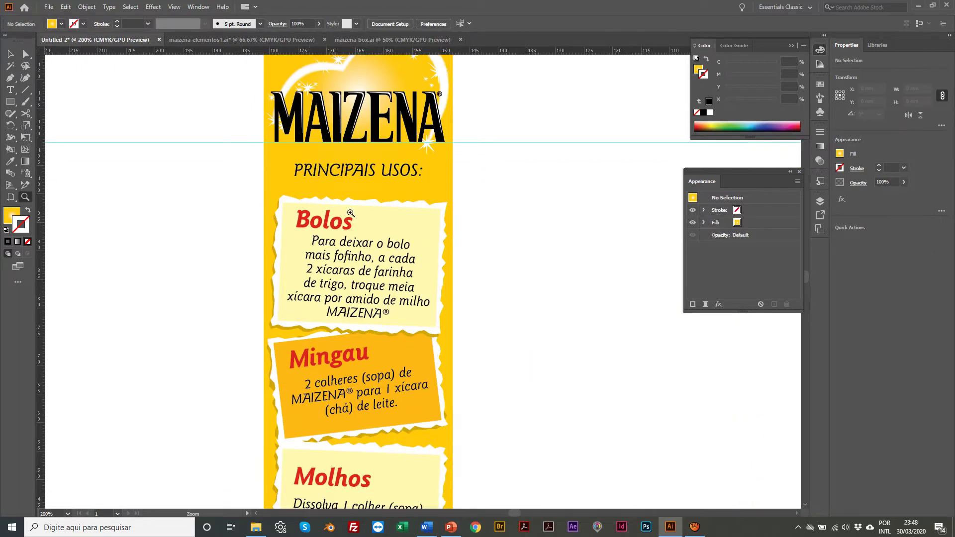
{"action": "left_click", "coordinate": [393, 225]}
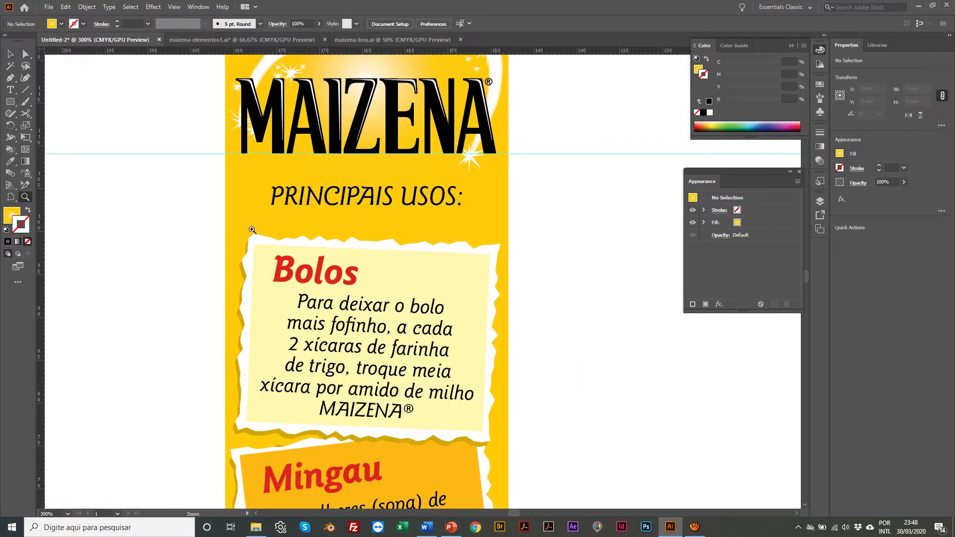
{"action": "left_click", "coordinate": [547, 232], "text": "alt"}
{"action": "left_click", "coordinate": [546, 232], "text": "alt"}
{"action": "left_click", "coordinate": [546, 231], "text": "alt"}
{"action": "scroll", "coordinate": [443, 240], "scroll_direction": "up", "scroll_amount": 1}
{"action": "left_click", "coordinate": [443, 240], "text": "alt"}
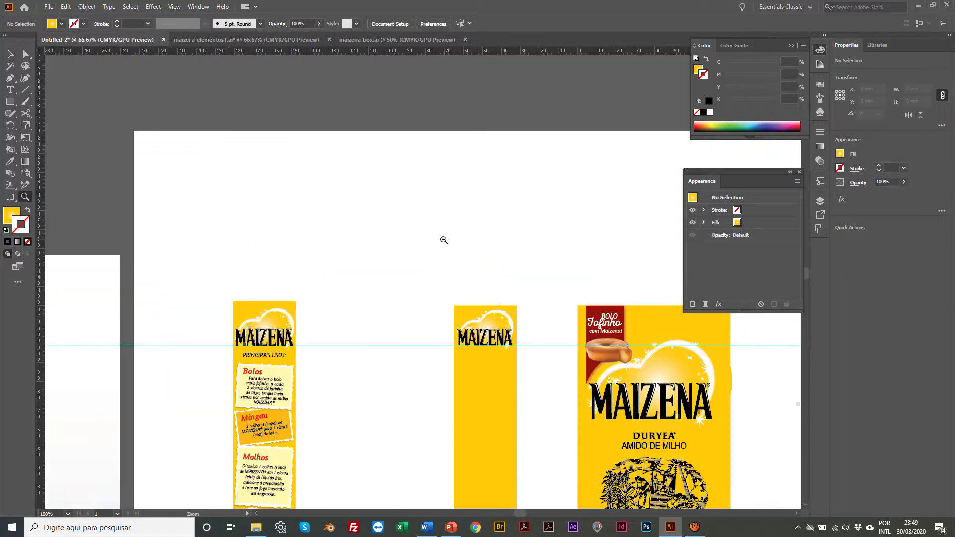
Draw a gradient-filled rectangle about 89 by 67 mm in the empty area above the recipe and narrow panels
{"action": "left_click", "coordinate": [427, 280]}
{"action": "key", "text": "m"}
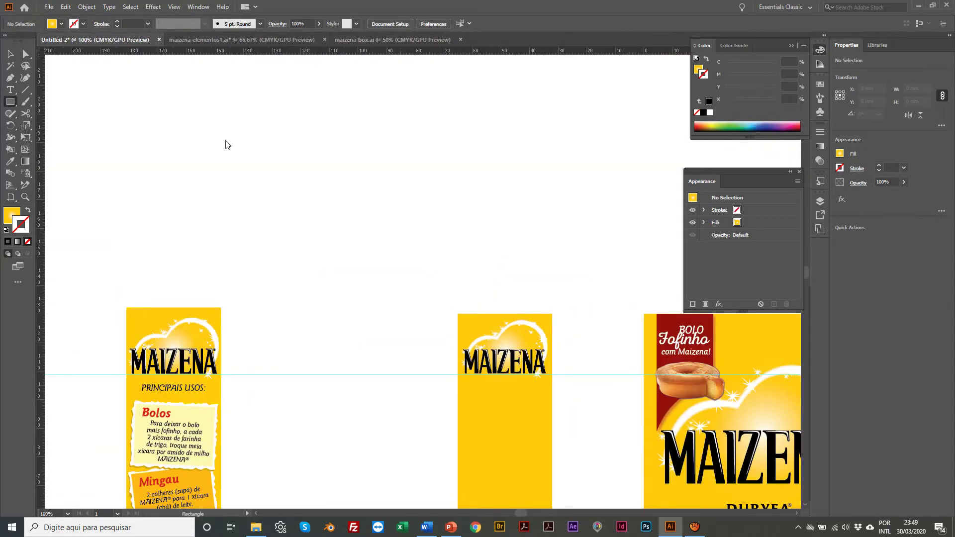
{"action": "scroll", "coordinate": [259, 144], "scroll_direction": "left", "scroll_amount": 1}
{"action": "left_click_drag", "start_coordinate": [222, 94], "coordinate": [477, 285]}
{"action": "key", "text": "v"}
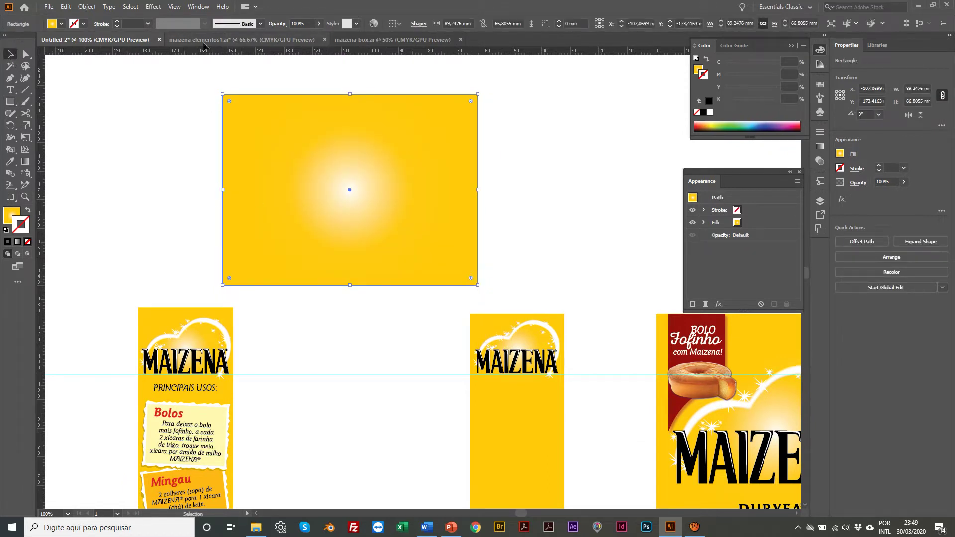
Copy the pale yellow palette swatch from maizena-elementos1.ai into Untitled-2 and place it beside the gradient rectangle
{"action": "left_click", "coordinate": [241, 40]}
{"action": "scroll", "coordinate": [318, 154], "scroll_direction": "up", "scroll_amount": 3}
{"action": "scroll", "coordinate": [319, 151], "scroll_direction": "up", "scroll_amount": 5}
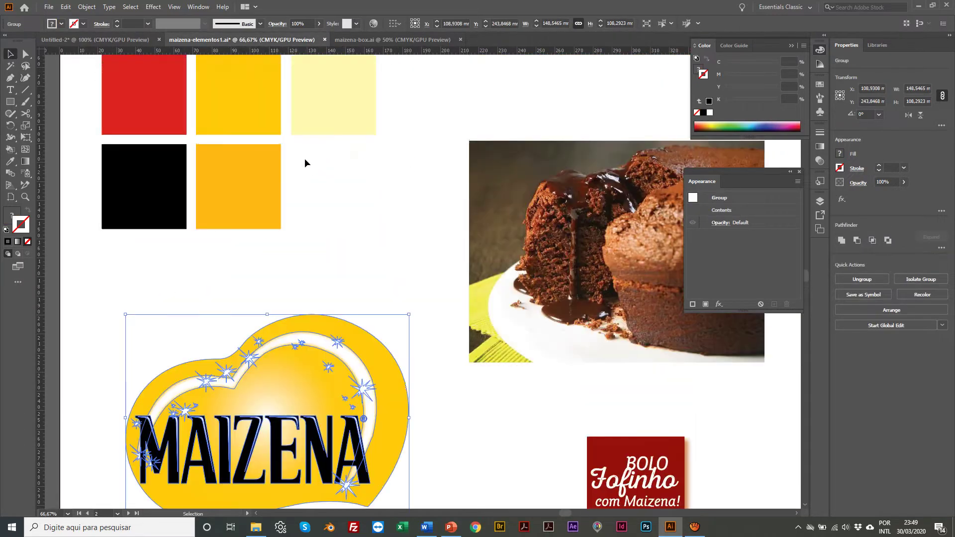
{"action": "left_click", "coordinate": [356, 169]}
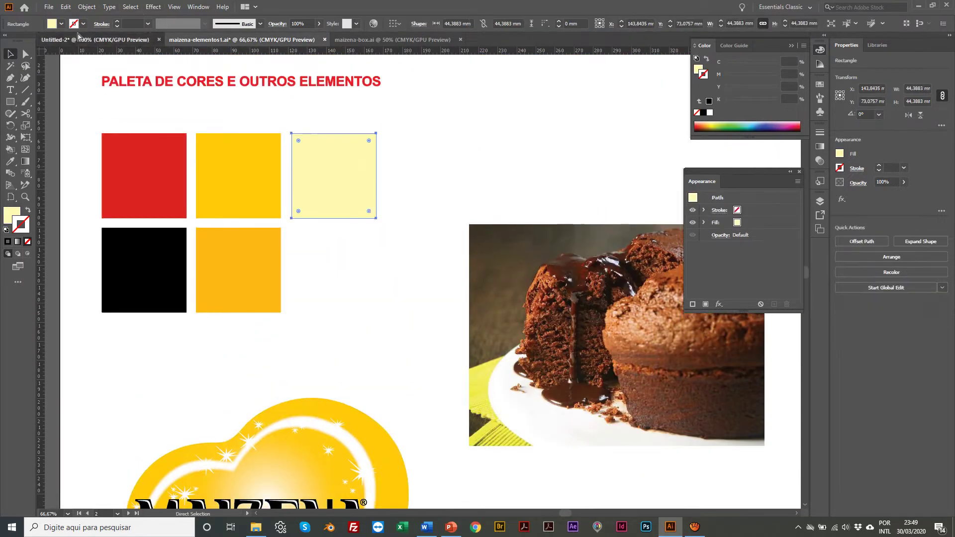
{"action": "left_click", "coordinate": [94, 40]}
{"action": "key", "text": "ctrl+v"}
{"action": "left_click_drag", "start_coordinate": [435, 250], "coordinate": [609, 136]}
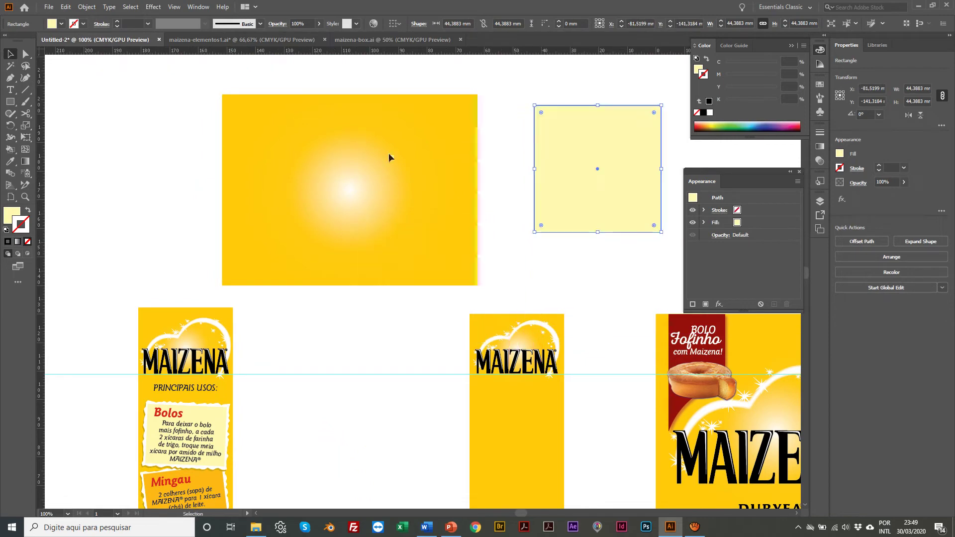
Recolour the gradient rectangle above the package panels with the pale yellow of the pasted swatch using the Eyedropper
{"action": "left_click", "coordinate": [338, 149]}
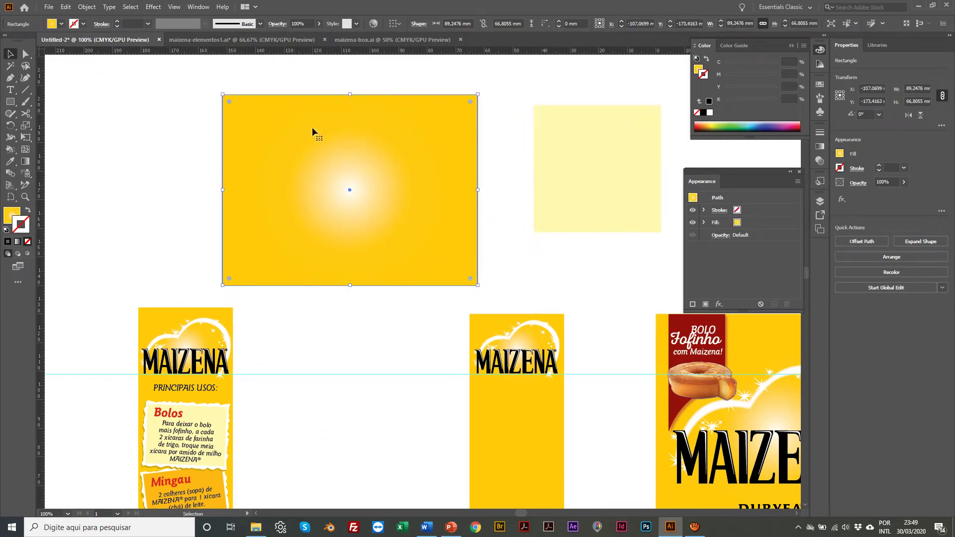
{"action": "key", "text": "i"}
{"action": "left_click", "coordinate": [569, 134]}
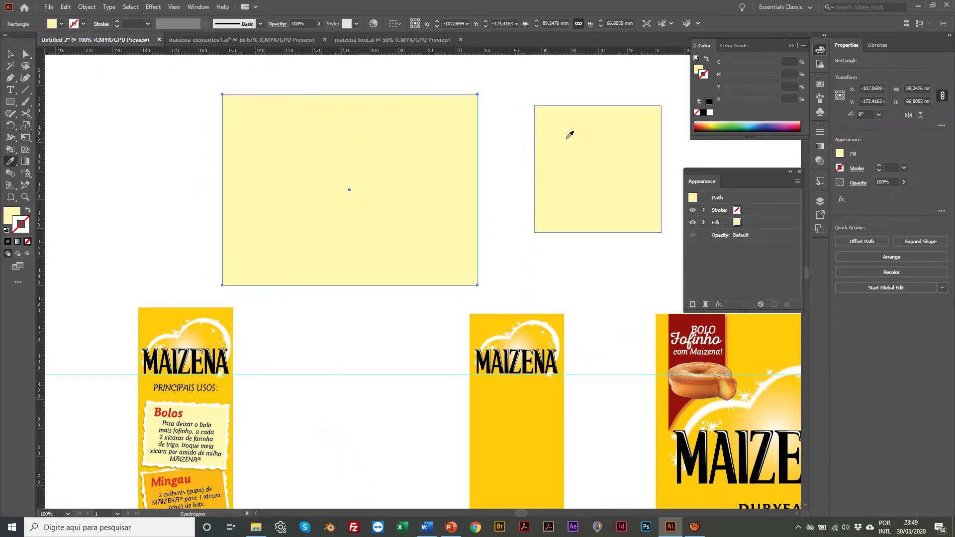
{"action": "key", "text": "v"}
{"action": "left_click", "coordinate": [179, 161]}
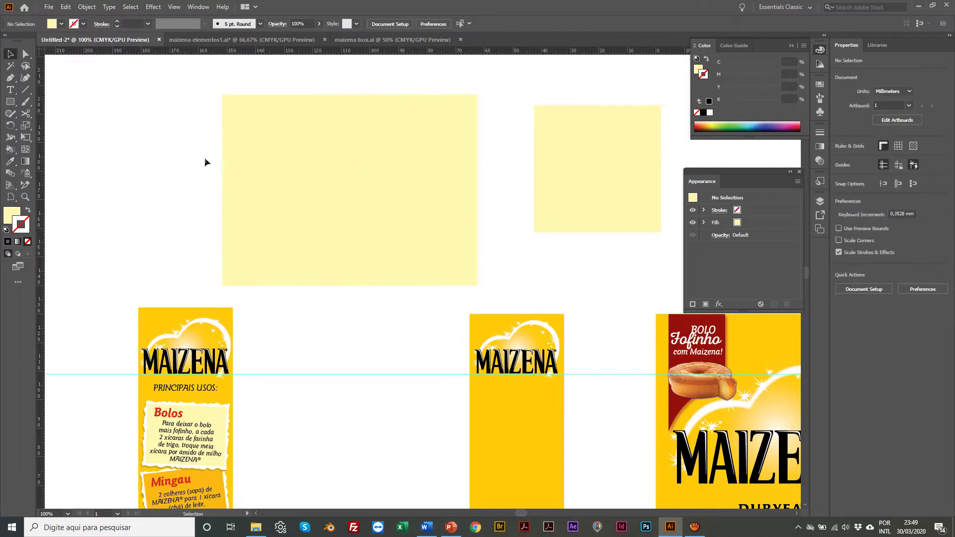
Make a scaled-down, centred copy of the large pale yellow rectangle, about 83 mm wide and 62 mm high
{"action": "left_click", "coordinate": [262, 151]}
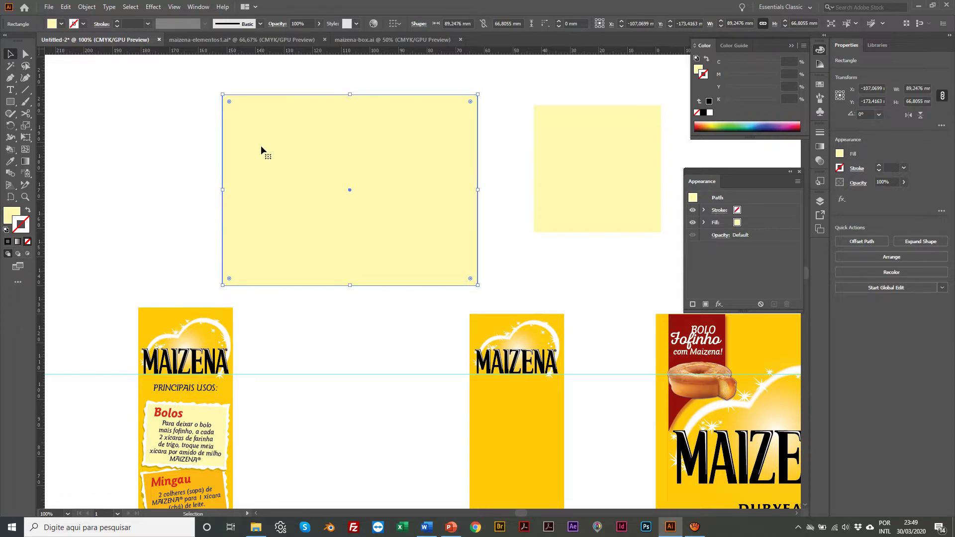
{"action": "key", "text": "s"}
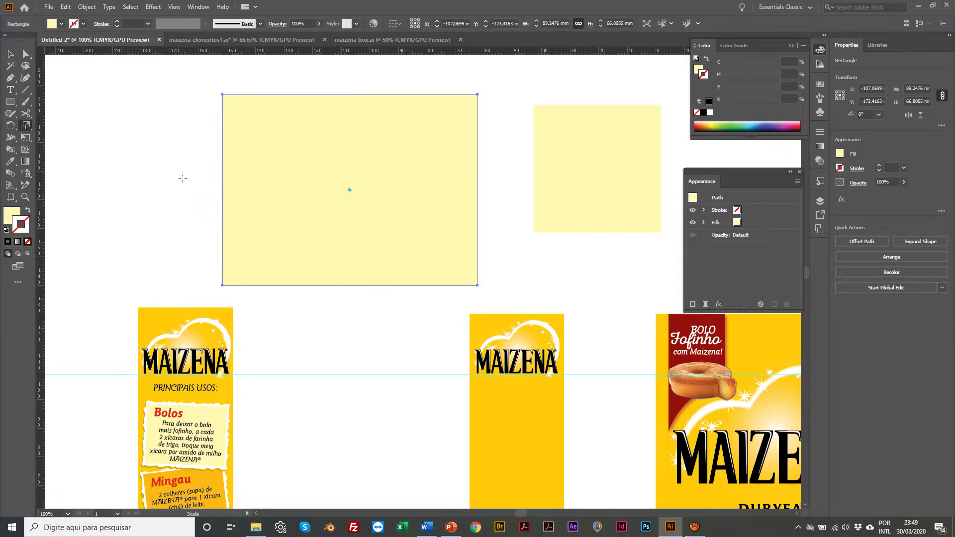
{"action": "mouse_move", "coordinate": [184, 187]}
{"action": "left_mouse_down"}
{"action": "mouse_move", "coordinate": [196, 189]}
{"action": "mouse_move", "coordinate": [184, 178]}
{"action": "left_mouse_up"}
{"action": "key", "text": "ctrl+z"}
{"action": "scroll", "coordinate": [251, 154], "scroll_direction": "left", "scroll_amount": 16}
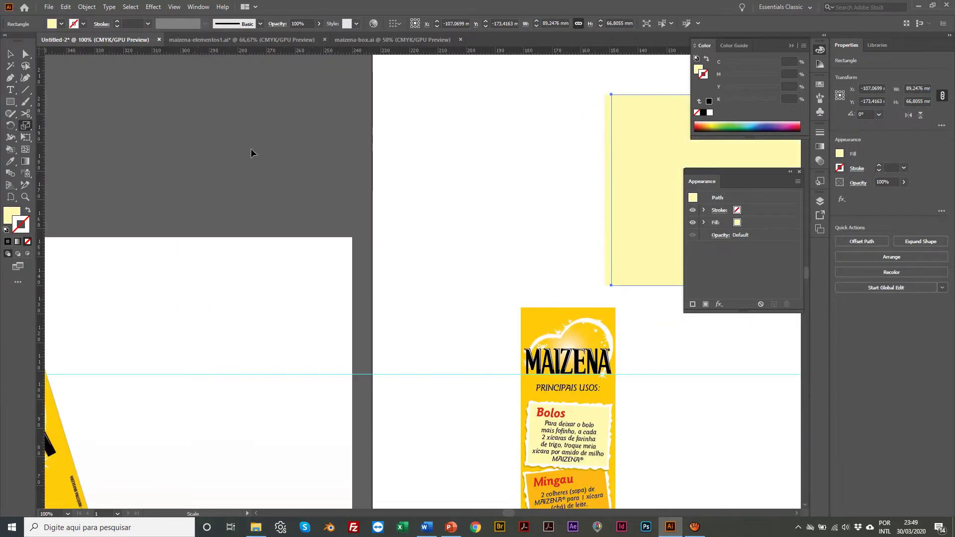
{"action": "scroll", "coordinate": [358, 119], "scroll_direction": "right", "scroll_amount": 10}
{"action": "scroll", "coordinate": [424, 80], "scroll_direction": "right", "scroll_amount": 2}
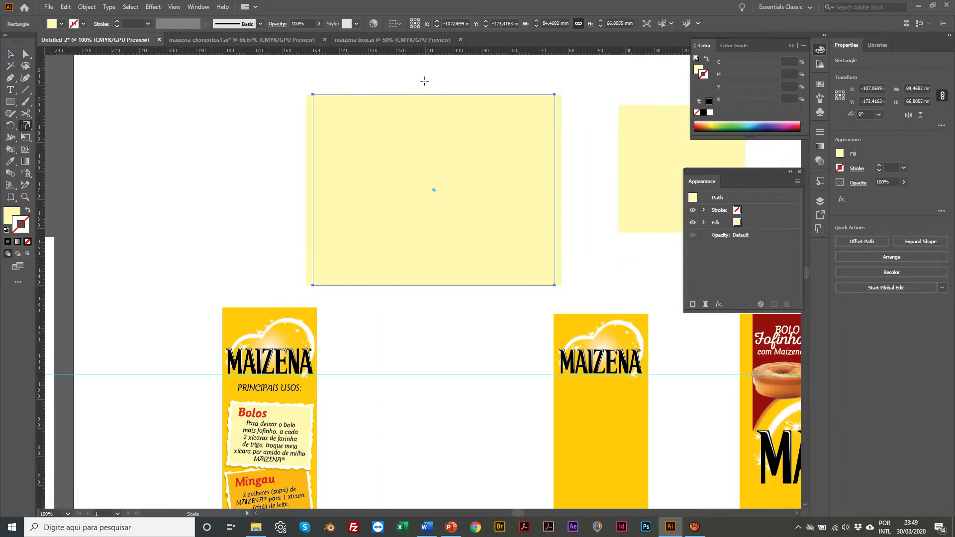
{"action": "left_click_drag", "start_coordinate": [424, 81], "coordinate": [425, 89]}
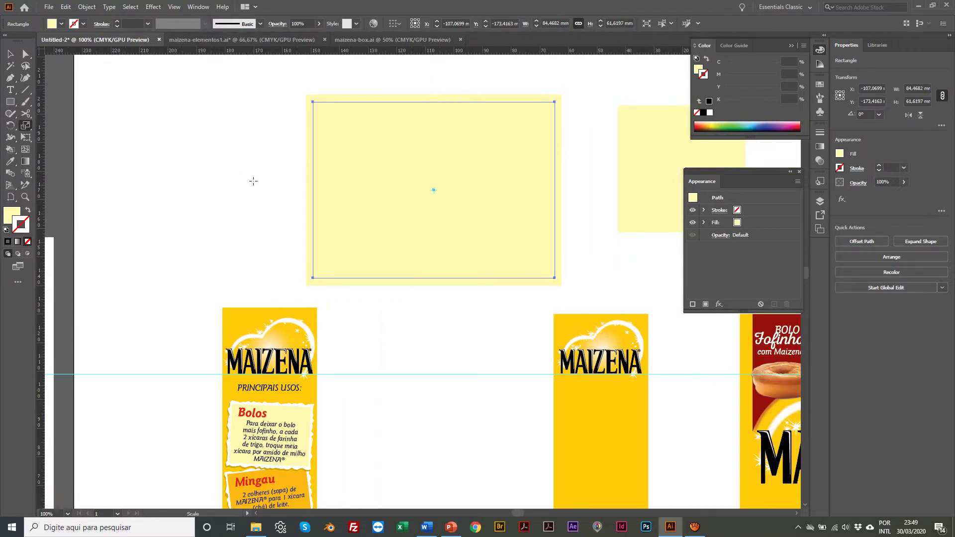
{"action": "left_click_drag", "start_coordinate": [253, 181], "coordinate": [256, 181]}
{"action": "key", "text": "v"}
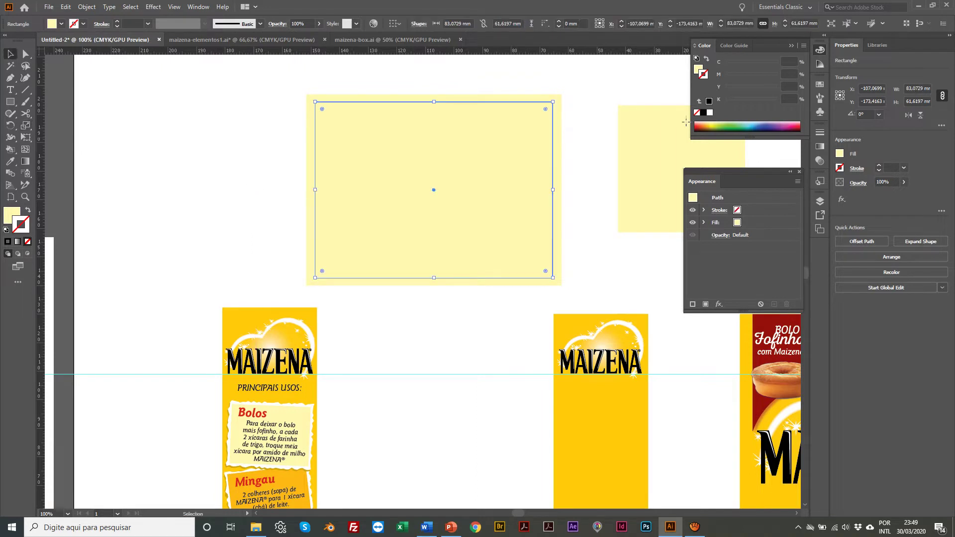
Fill the smaller inner rectangle with white, leaving the pale yellow one as a border around it
{"action": "key", "text": "x"}
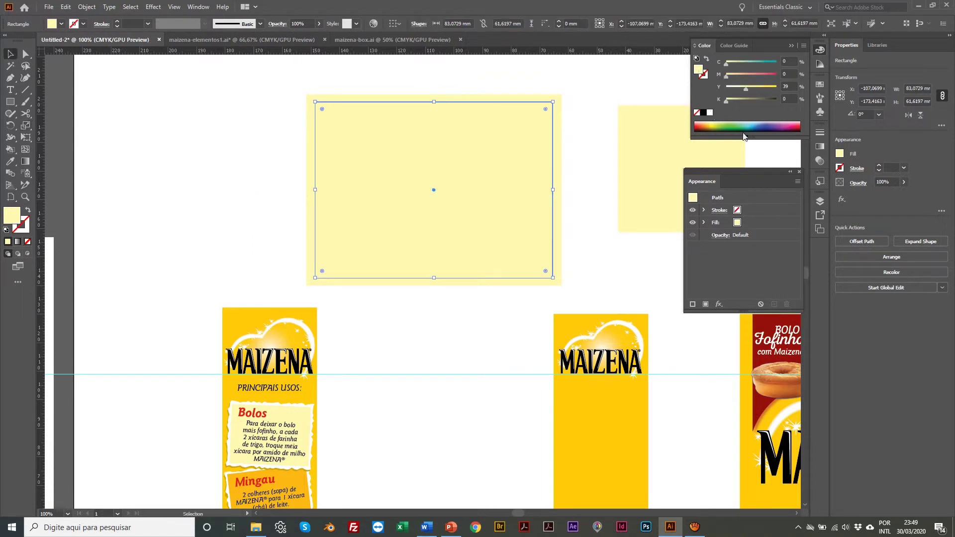
{"action": "left_click", "coordinate": [711, 113]}
{"action": "left_click", "coordinate": [225, 159]}
Examine the ragged edge of the Bolos note on the reference side panel and compare it with the new frame
{"action": "key", "text": "z"}
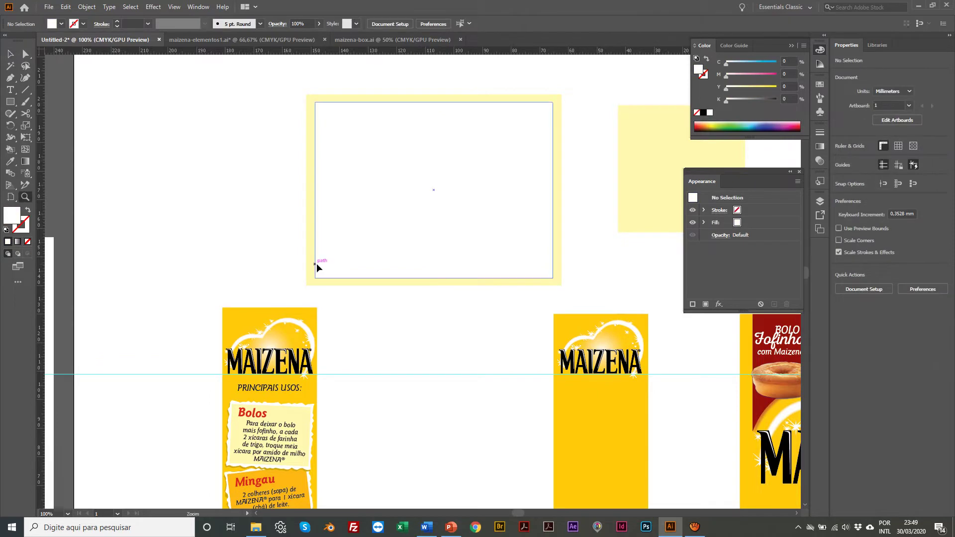
{"action": "left_click", "coordinate": [316, 263]}
{"action": "left_click", "coordinate": [343, 400]}
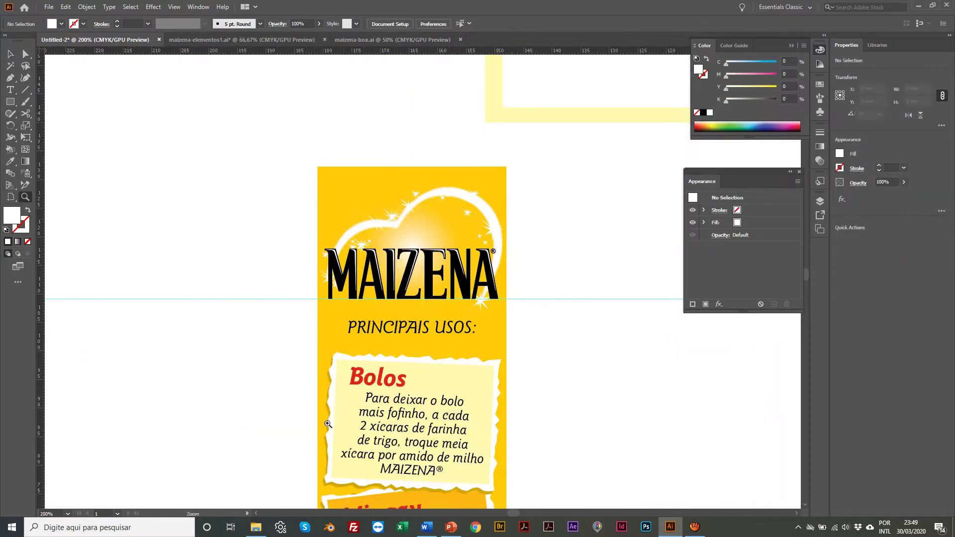
{"action": "scroll", "coordinate": [478, 296], "scroll_direction": "up", "scroll_amount": 5}
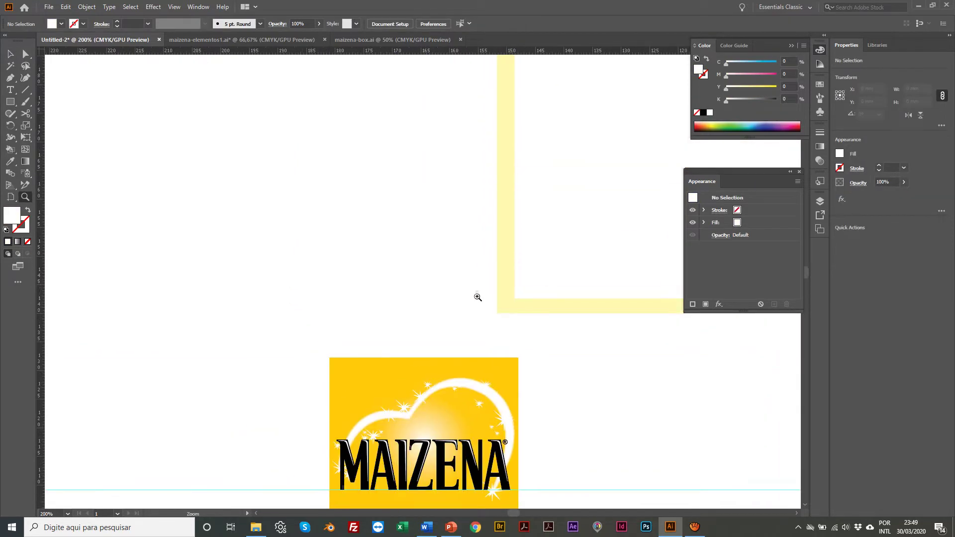
{"action": "left_click", "coordinate": [515, 195], "text": "alt"}
{"action": "left_click", "coordinate": [514, 195], "text": "alt"}
{"action": "left_click", "coordinate": [466, 237]}
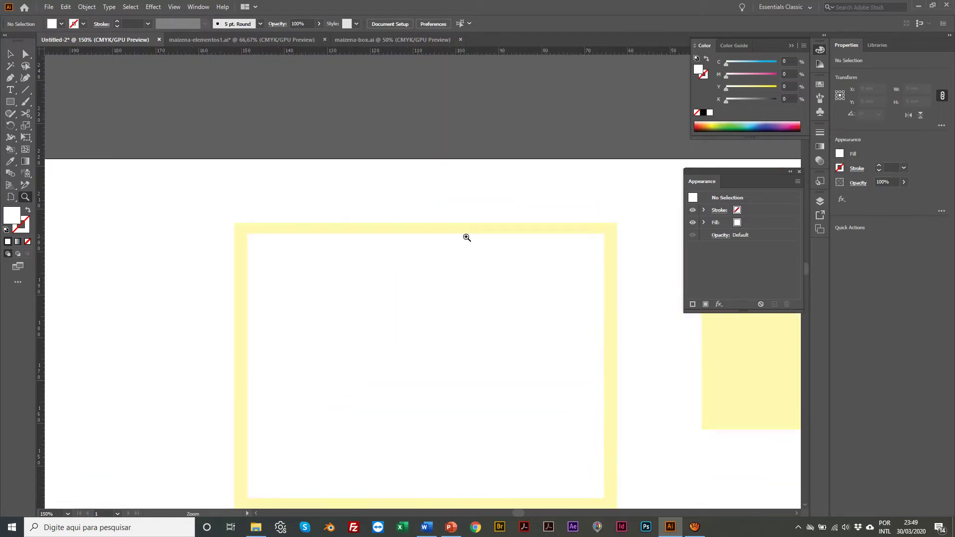
{"action": "scroll", "coordinate": [466, 237], "scroll_direction": "down", "scroll_amount": 2}
Apply a Roughen effect to the outer pale yellow rectangle with an absolute size of 3,18 mm and detail of 7/in
{"action": "key", "text": "v"}
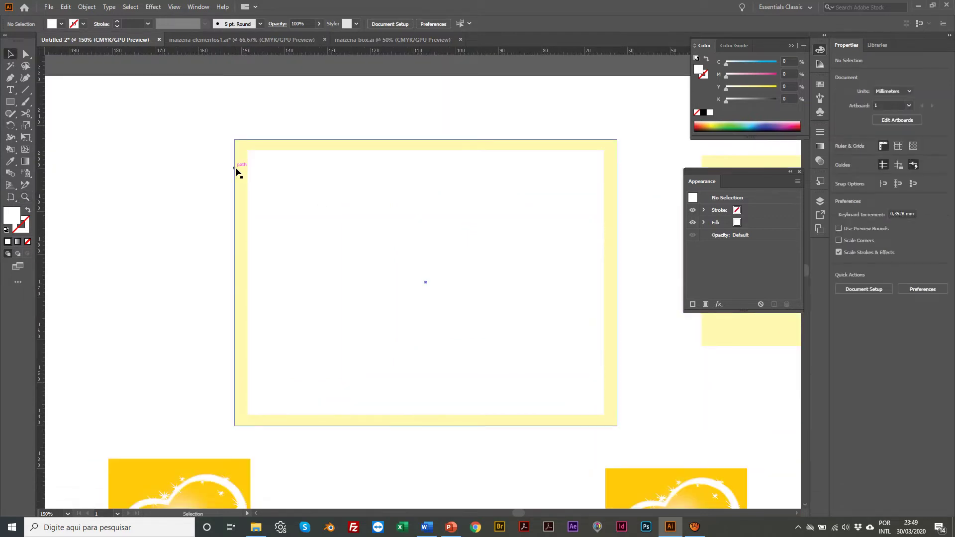
{"action": "left_click", "coordinate": [237, 169]}
{"action": "left_click", "coordinate": [149, 8]}
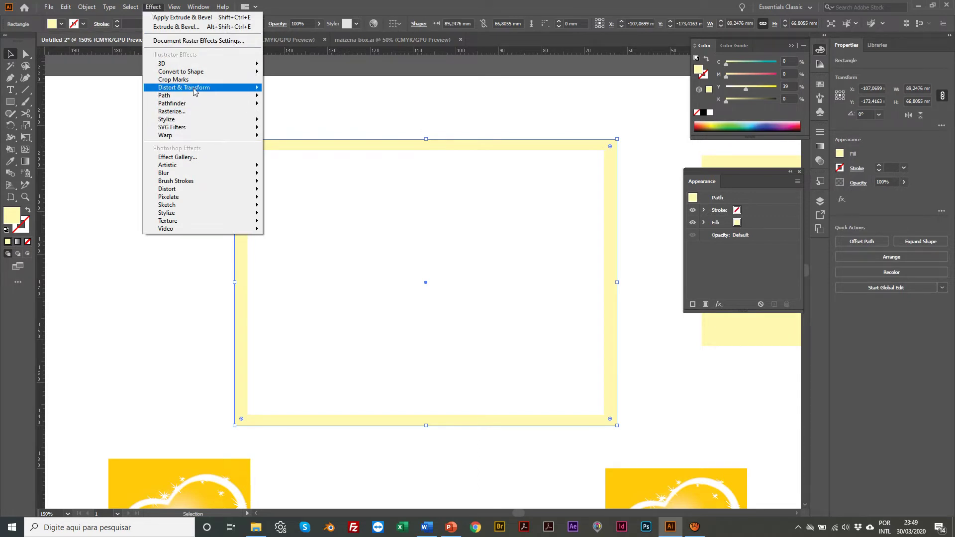
{"action": "mouse_move", "coordinate": [194, 91]}
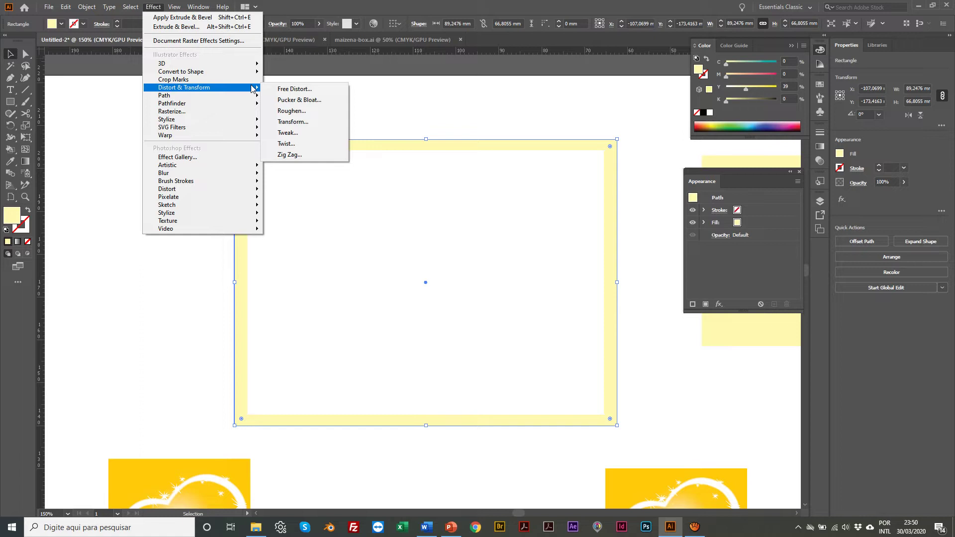
{"action": "left_click", "coordinate": [297, 111]}
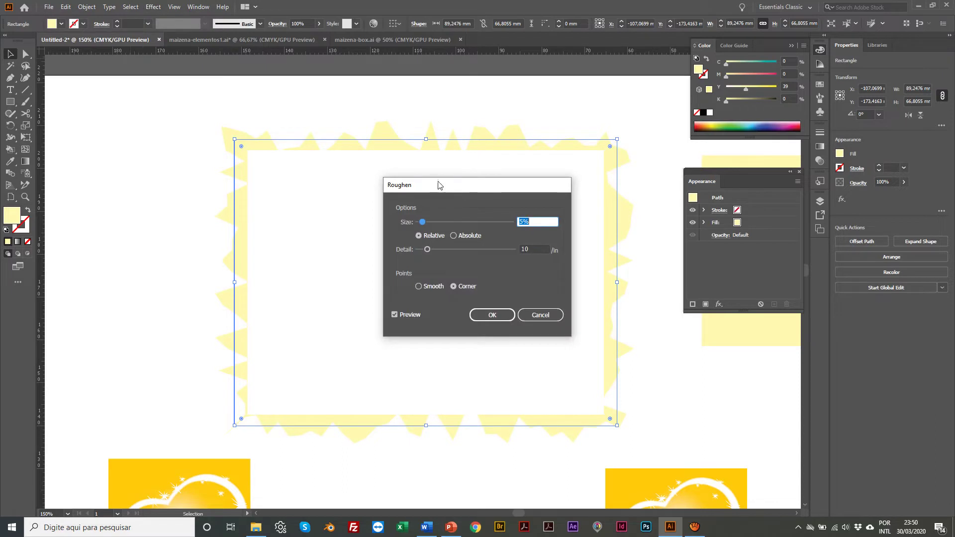
{"action": "left_click_drag", "start_coordinate": [439, 185], "coordinate": [484, 197]}
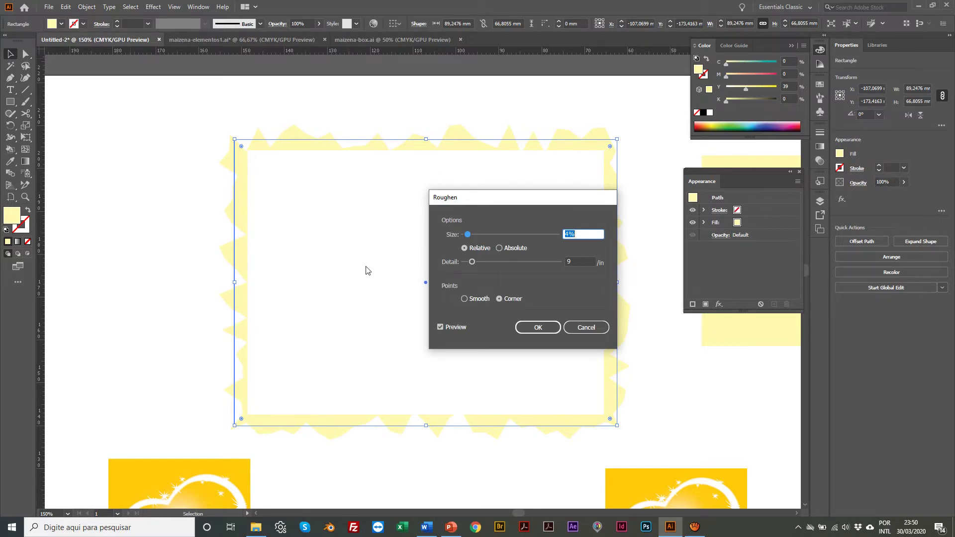
{"action": "left_click", "coordinate": [499, 248]}
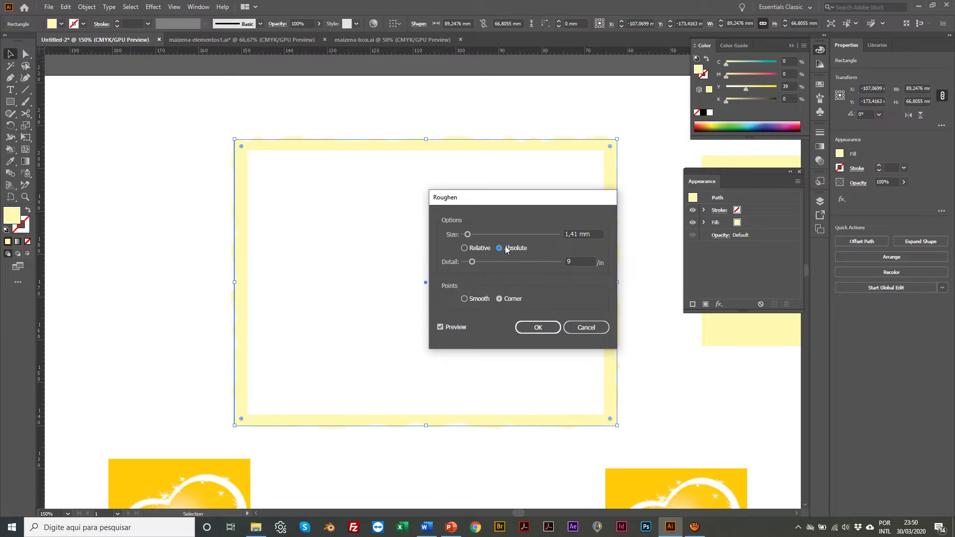
{"action": "left_click_drag", "start_coordinate": [476, 204], "coordinate": [448, 248]}
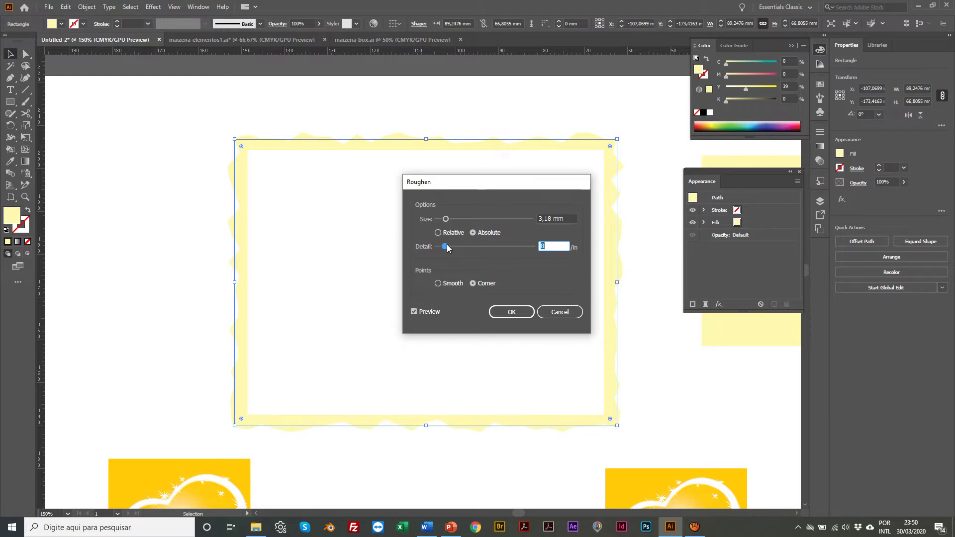
{"action": "type", "text": "7"}
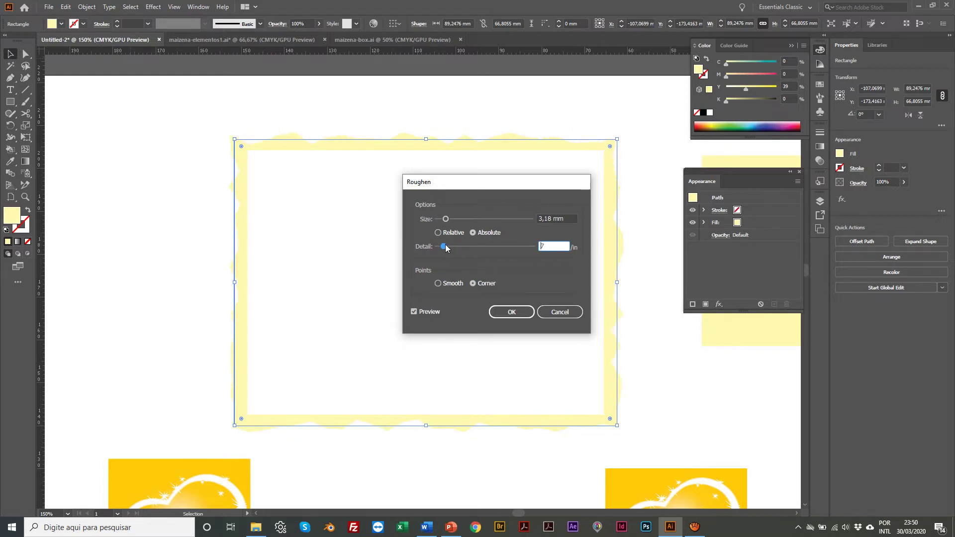
{"action": "left_click", "coordinate": [504, 312]}
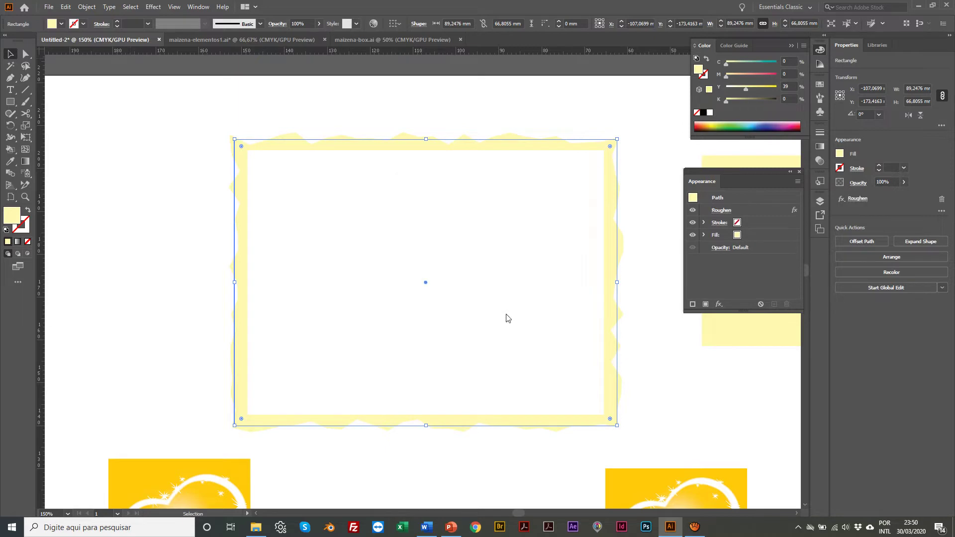
Recolour the roughened outer rectangle white by sampling the inner rectangle with the Eyedropper
{"action": "scroll", "coordinate": [122, 245], "scroll_direction": "down", "scroll_amount": 10}
{"action": "left_click", "coordinate": [121, 174]}
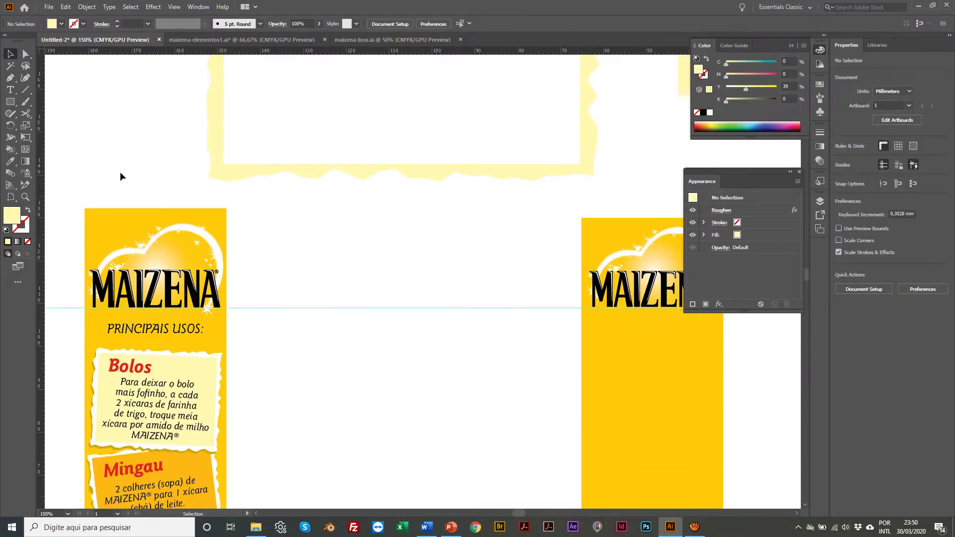
{"action": "scroll", "coordinate": [134, 169], "scroll_direction": "up", "scroll_amount": 4}
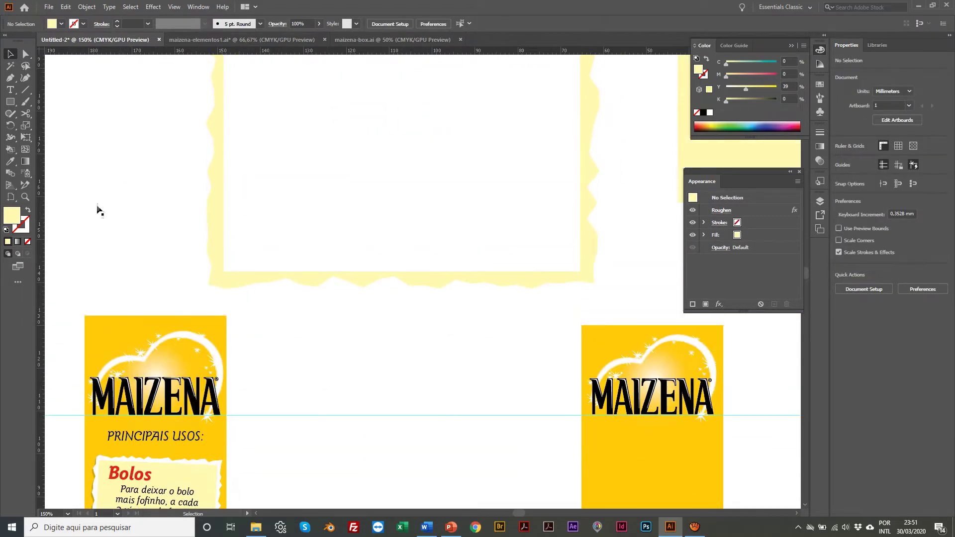
{"action": "scroll", "coordinate": [249, 147], "scroll_direction": "up", "scroll_amount": 1}
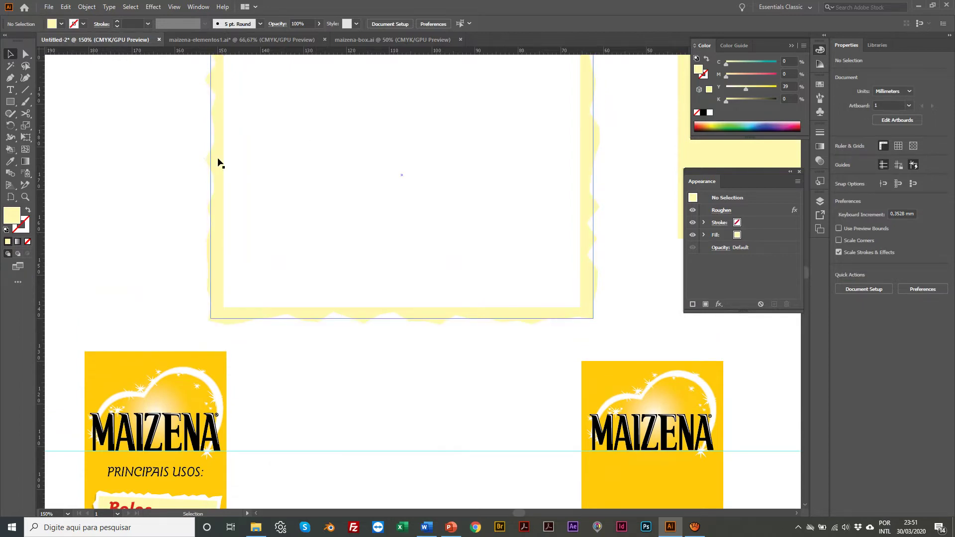
{"action": "scroll", "coordinate": [189, 170], "scroll_direction": "up", "scroll_amount": 3}
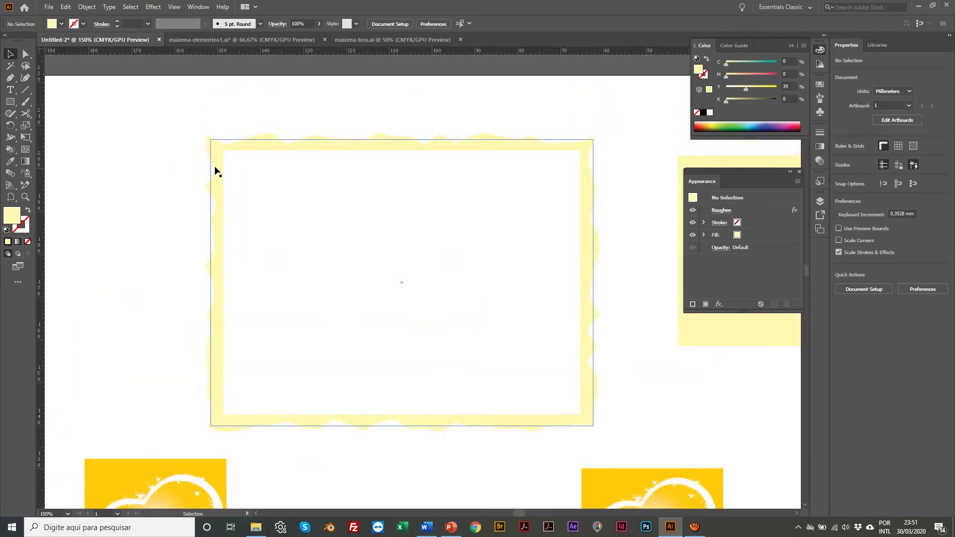
{"action": "left_click", "coordinate": [215, 172]}
{"action": "scroll", "coordinate": [48, 229], "scroll_direction": "right", "scroll_amount": 1}
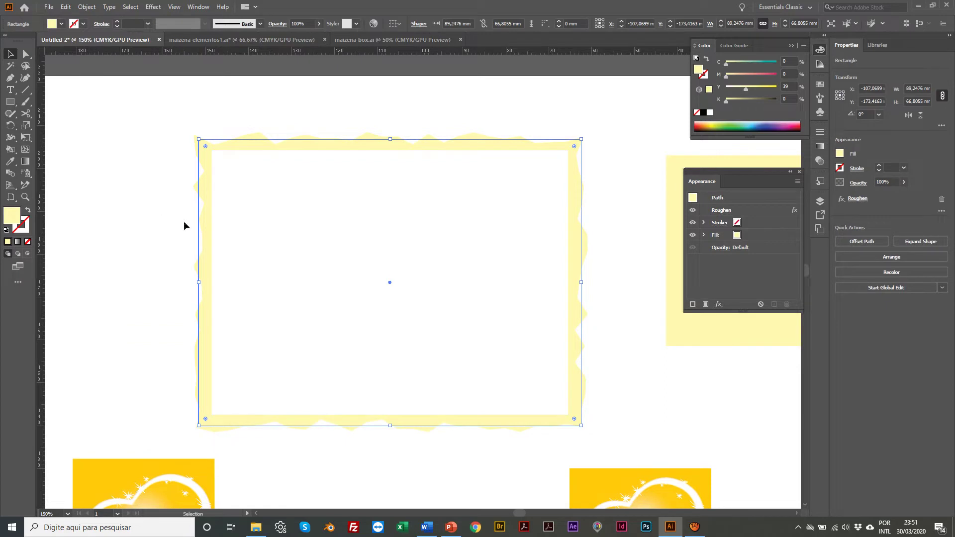
{"action": "key", "text": "i"}
{"action": "left_click", "coordinate": [264, 253]}
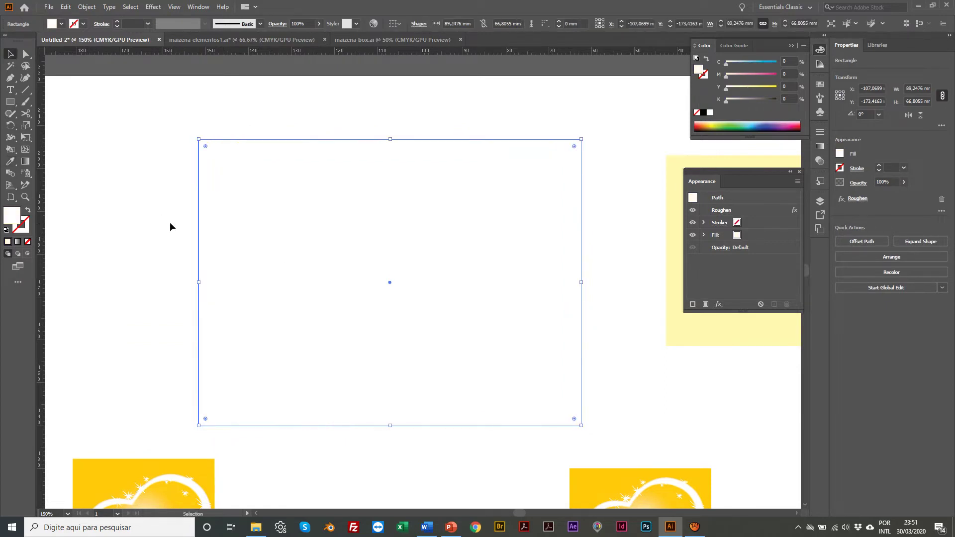
Fill the inner rectangle with the pale yellow sampled from the swatch square
{"action": "left_click", "coordinate": [307, 236]}
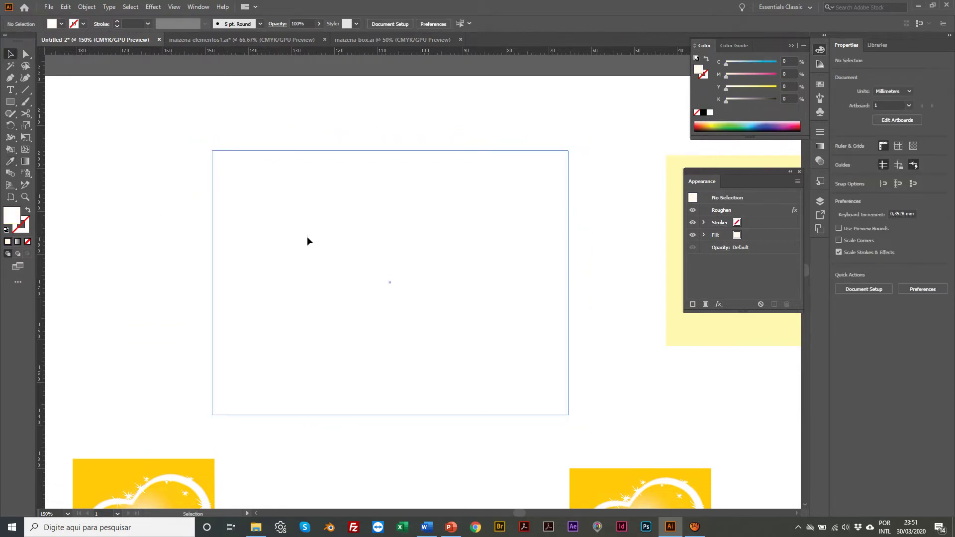
{"action": "left_click", "coordinate": [691, 336]}
{"action": "key", "text": "v"}
{"action": "key", "text": "ctrl+z"}
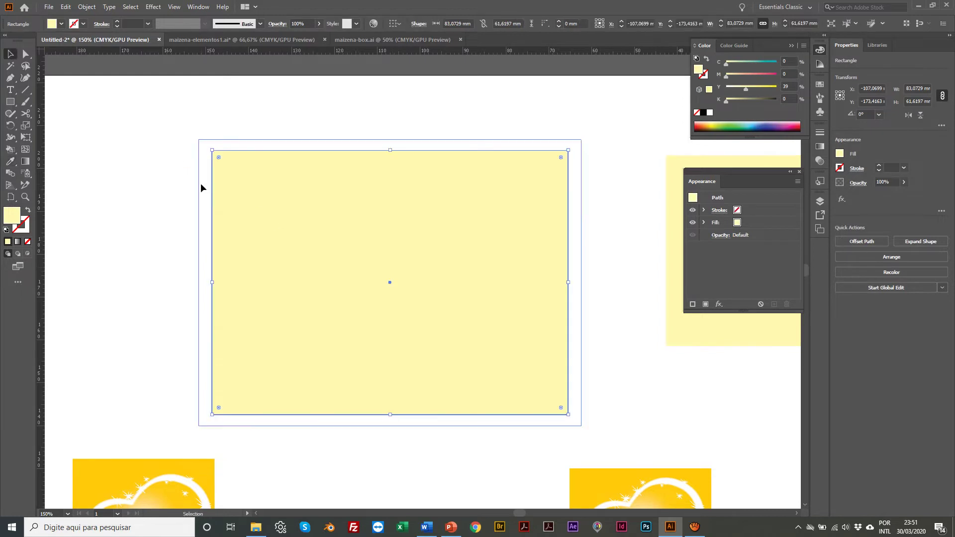
Tint the roughened outer rectangle 20% black, and scale both rectangles down together to about 43.8 × 32.8 mm
{"action": "left_click_drag", "start_coordinate": [728, 99], "coordinate": [736, 99]}
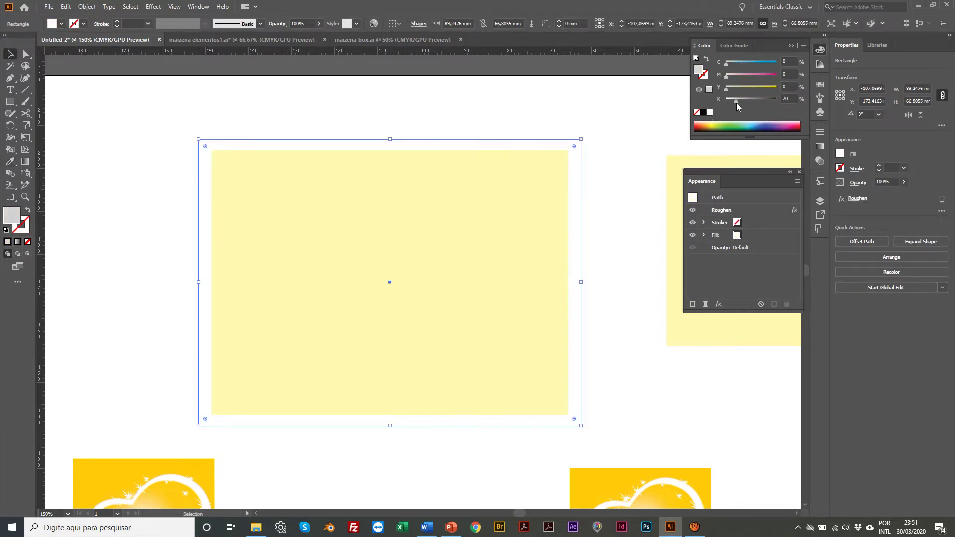
{"action": "left_click", "coordinate": [149, 179]}
{"action": "left_click_drag", "start_coordinate": [198, 202], "coordinate": [463, 366]}
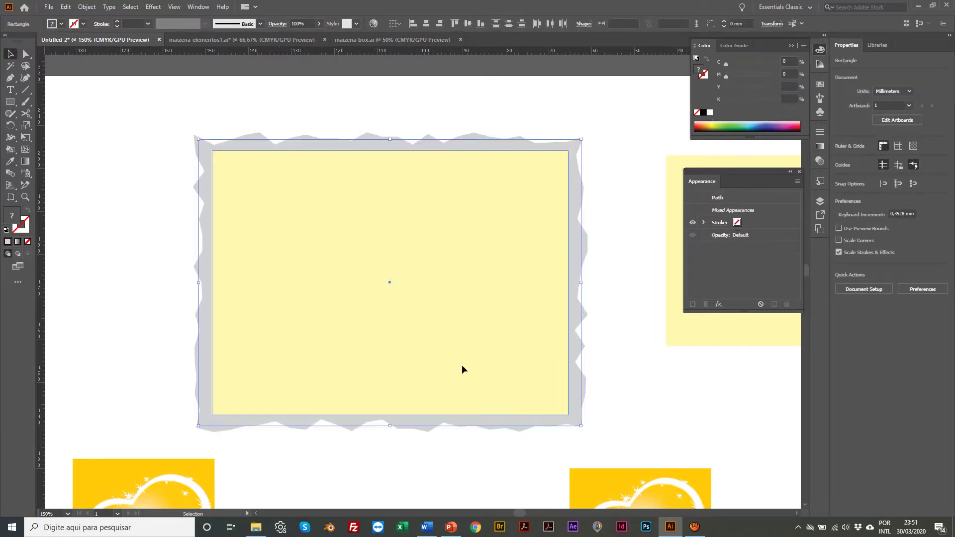
{"action": "key", "text": "s"}
{"action": "left_click_drag", "start_coordinate": [164, 111], "coordinate": [267, 205]}
{"action": "scroll", "coordinate": [267, 206], "scroll_direction": "up", "scroll_amount": 5}
{"action": "scroll", "coordinate": [267, 207], "scroll_direction": "down", "scroll_amount": 10}
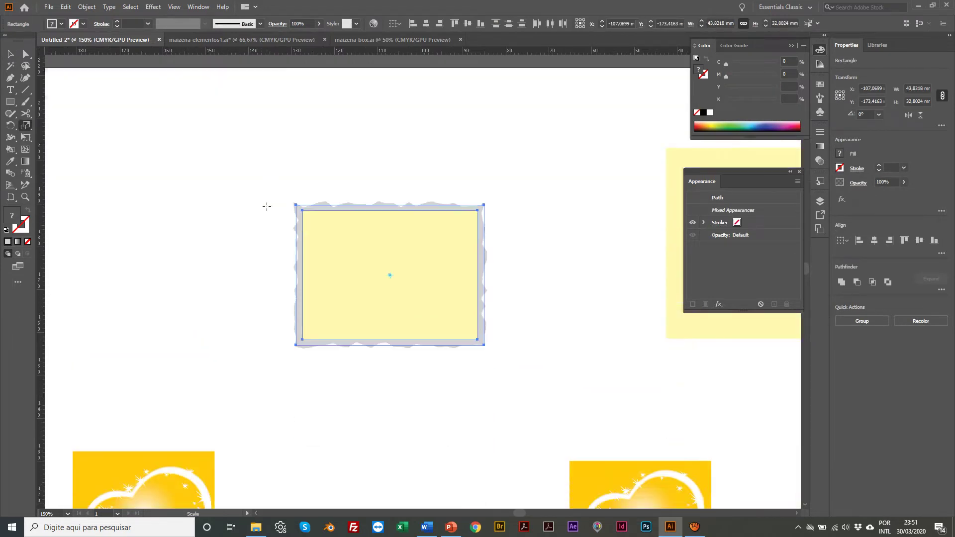
Move both rectangles onto the empty yellow side panel below the MAIZENA logo and scale them down to about 31.8 × 23.8 mm
{"action": "key", "text": "v"}
{"action": "left_click_drag", "start_coordinate": [264, 64], "coordinate": [497, 420]}
{"action": "key", "text": "s"}
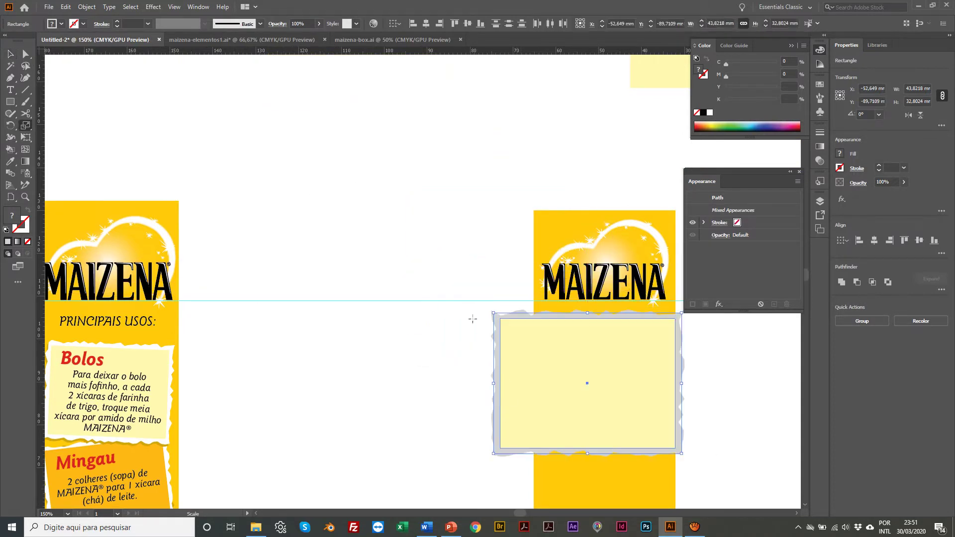
{"action": "scroll", "coordinate": [470, 272], "scroll_direction": "right", "scroll_amount": 1}
{"action": "left_click_drag", "start_coordinate": [456, 263], "coordinate": [478, 291]}
{"action": "scroll", "coordinate": [497, 319], "scroll_direction": "down", "scroll_amount": 1}
{"action": "scroll", "coordinate": [496, 319], "scroll_direction": "right", "scroll_amount": 3}
{"action": "left_click_drag", "start_coordinate": [439, 266], "coordinate": [449, 276]}
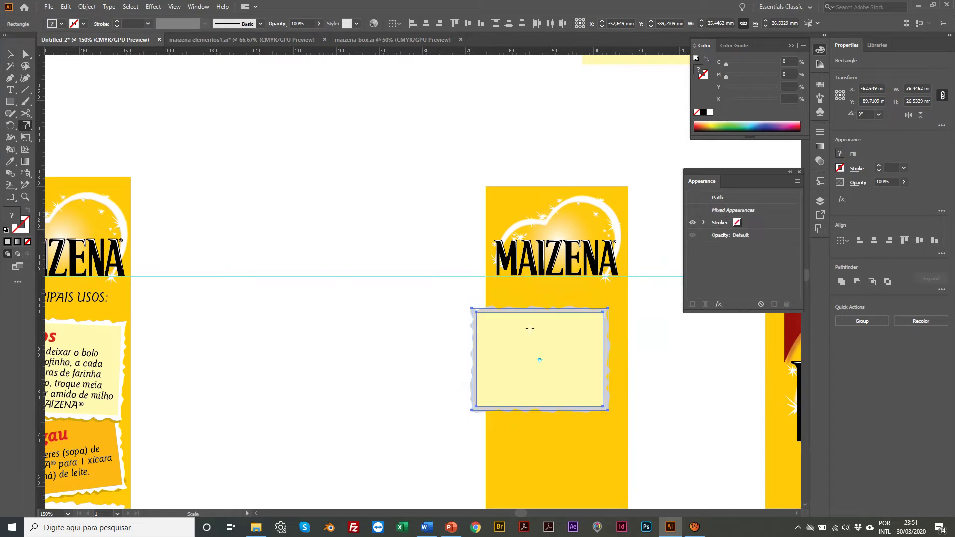
Fit the rectangles within the yellow panel's width by shifting them about 3.6 mm right and scaling them to about 30.2 × 22.6 mm
{"action": "key", "text": "z"}
{"action": "left_click", "coordinate": [553, 350]}
{"action": "left_click", "coordinate": [514, 311]}
{"action": "key", "text": "v"}
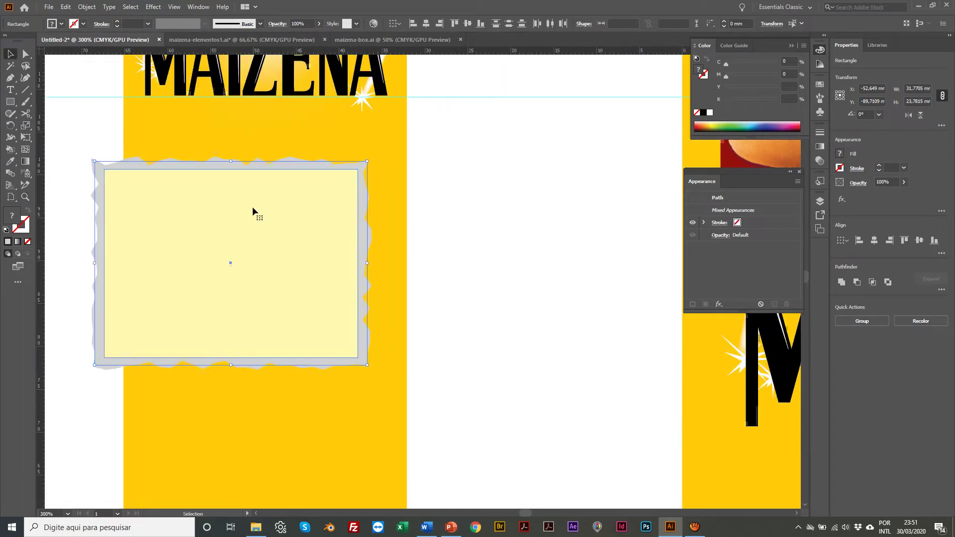
{"action": "left_click_drag", "start_coordinate": [254, 206], "coordinate": [283, 213]}
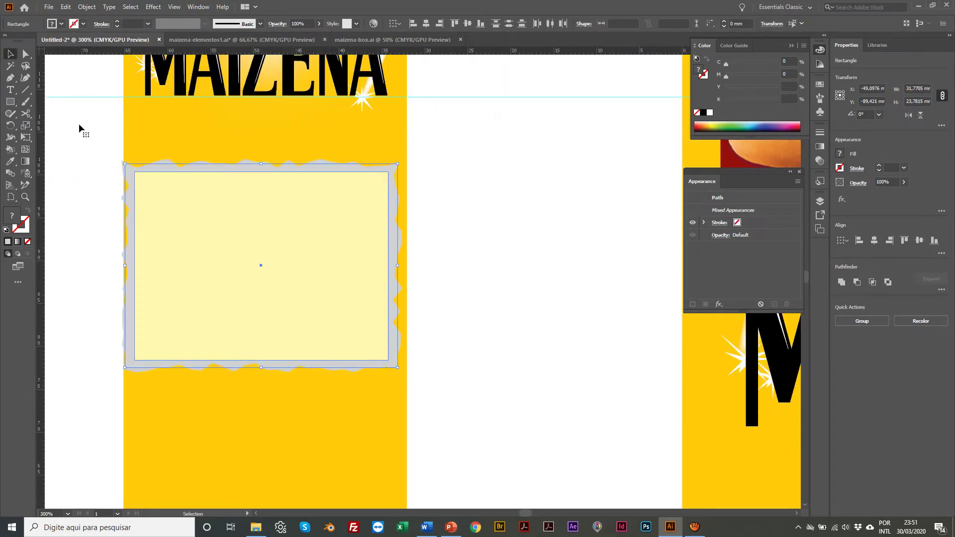
{"action": "key", "text": "s"}
{"action": "left_click_drag", "start_coordinate": [92, 126], "coordinate": [101, 133]}
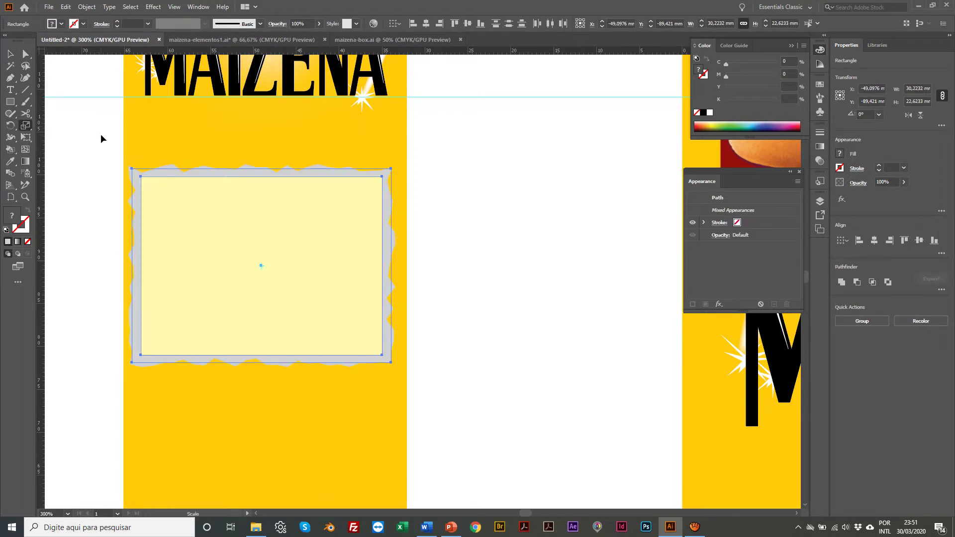
Compare the size and tilt of the reference Bolos note with the new frame
{"action": "key", "text": "r"}
{"action": "scroll", "coordinate": [133, 166], "scroll_direction": "left", "scroll_amount": 1}
{"action": "scroll", "coordinate": [133, 166], "scroll_direction": "left", "scroll_amount": 15}
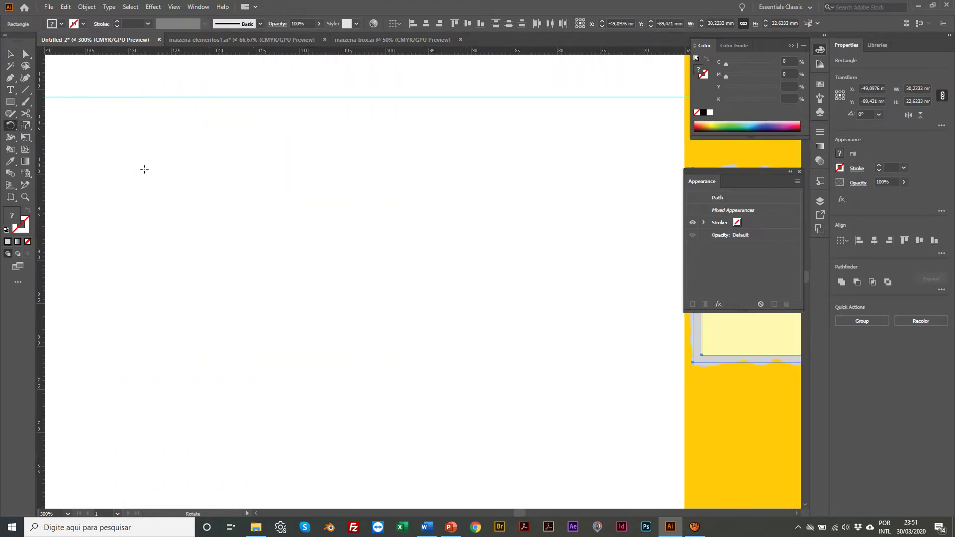
{"action": "scroll", "coordinate": [140, 180], "scroll_direction": "left", "scroll_amount": 5}
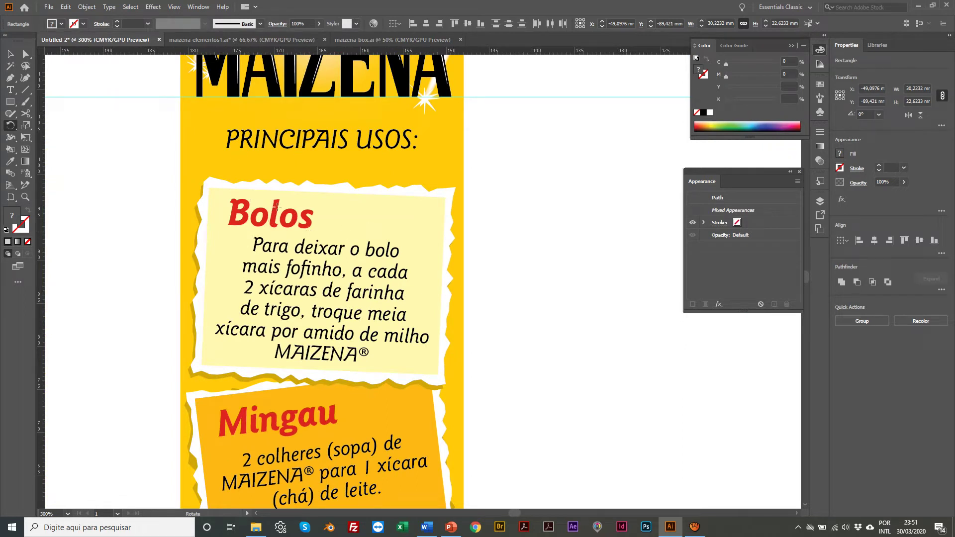
{"action": "scroll", "coordinate": [319, 253], "scroll_direction": "right", "scroll_amount": 7}
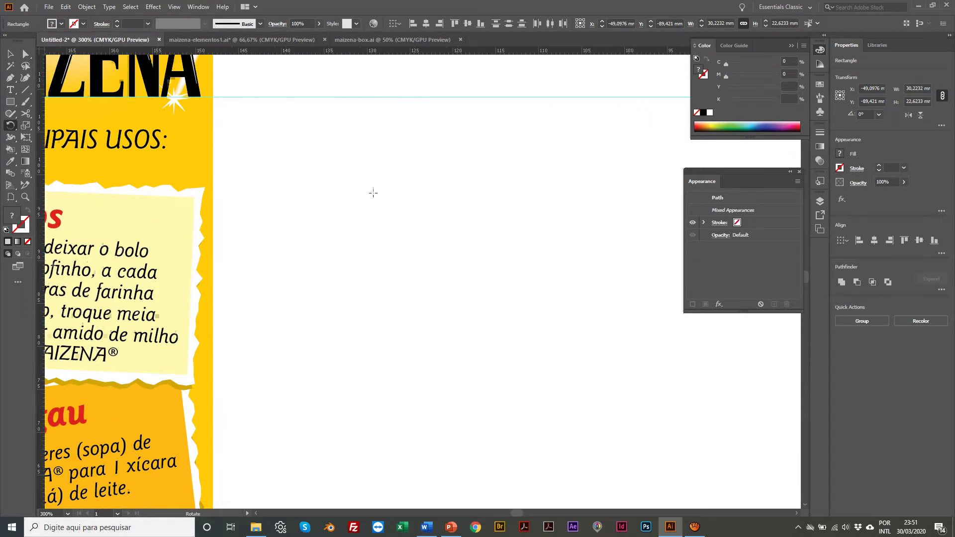
{"action": "scroll", "coordinate": [389, 166], "scroll_direction": "right", "scroll_amount": 7}
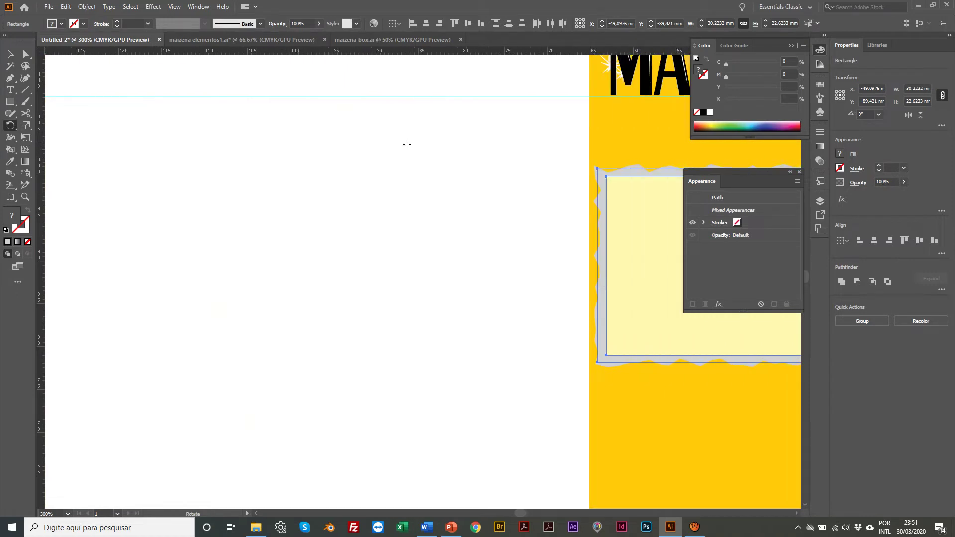
{"action": "scroll", "coordinate": [414, 150], "scroll_direction": "right", "scroll_amount": 3}
{"action": "key", "text": "v"}
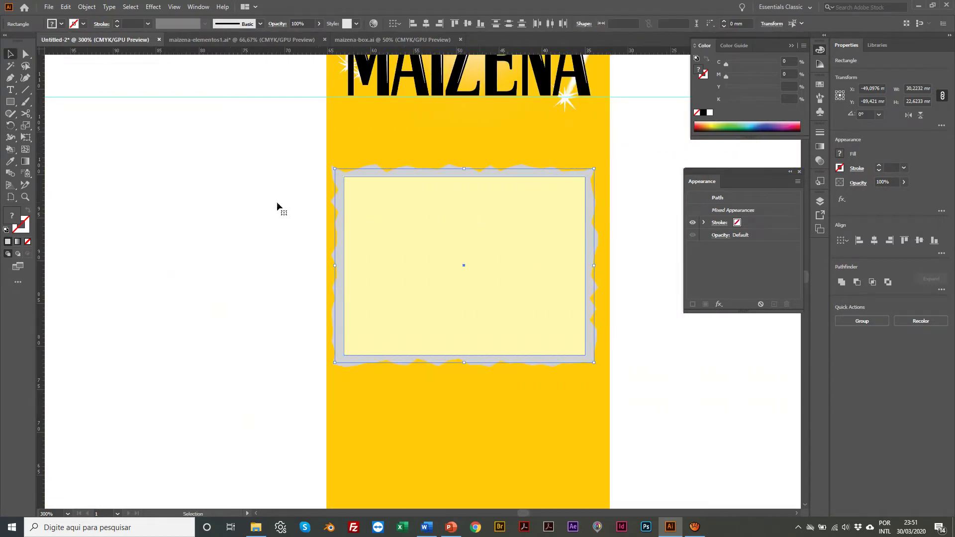
{"action": "left_click", "coordinate": [276, 202]}
{"action": "key", "text": "t"}
{"action": "left_click", "coordinate": [237, 220]}
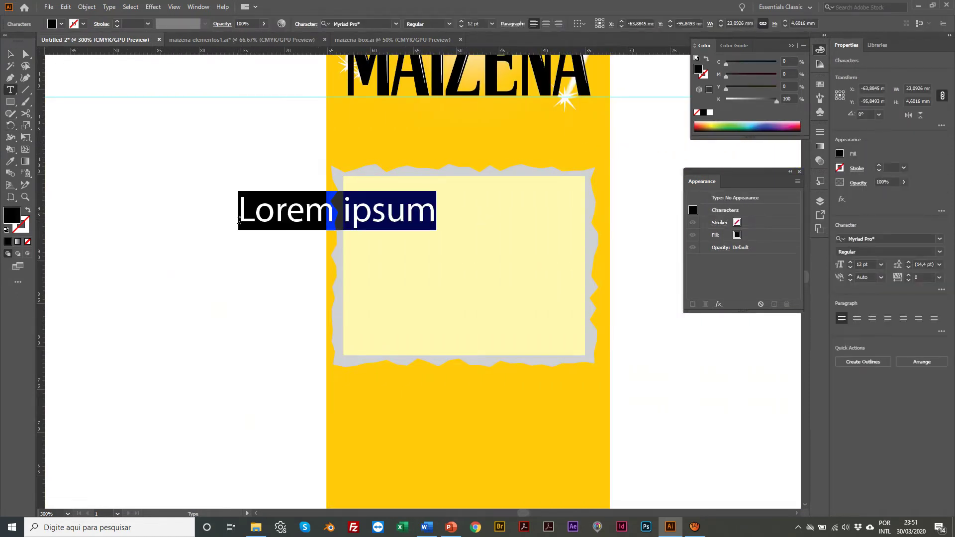
{"action": "type", "text": "Bolos"}
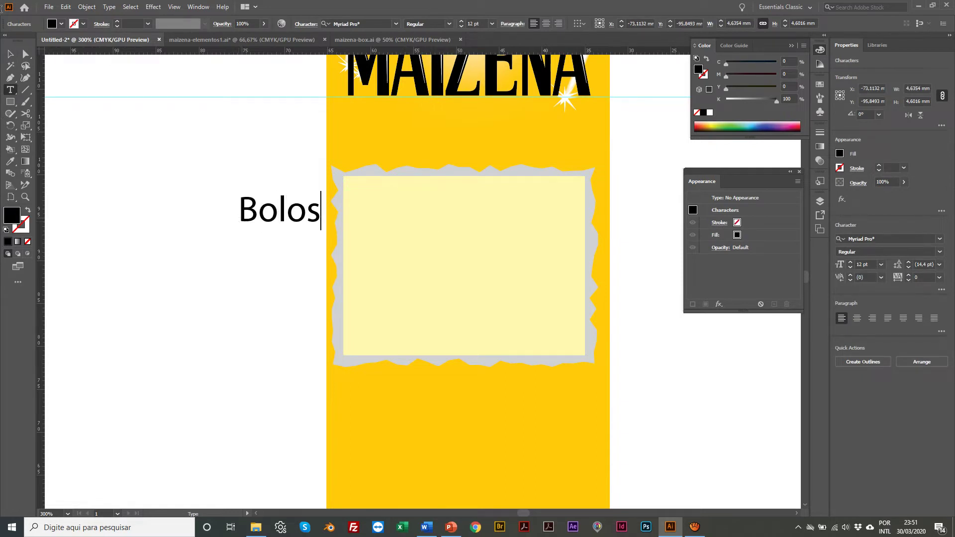
{"action": "left_click", "coordinate": [10, 53]}
{"action": "left_click_drag", "start_coordinate": [266, 213], "coordinate": [384, 222]}
{"action": "key", "text": "Delete"}
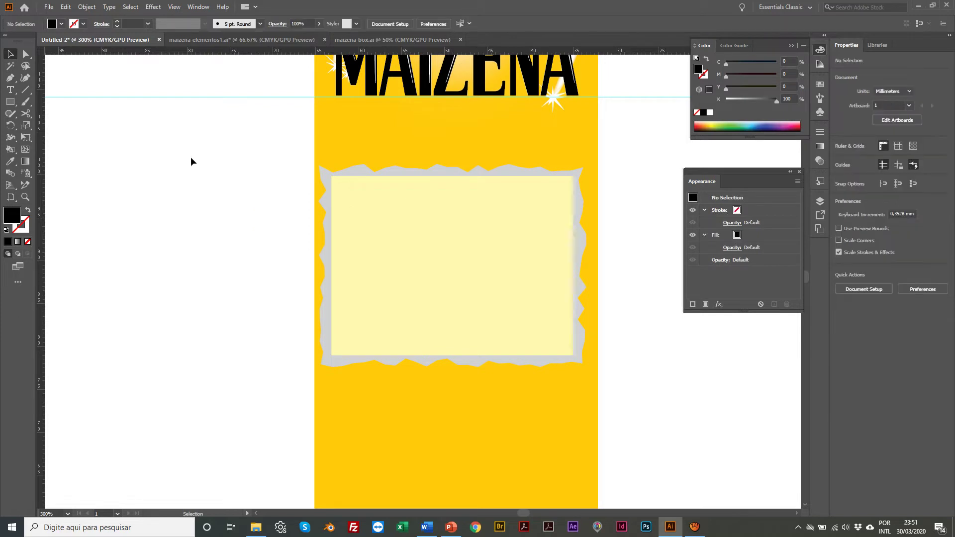
Examine the ragged white borders and shadows of the reference recipe notes alongside the new panel
{"action": "scroll", "coordinate": [191, 158], "scroll_direction": "right", "scroll_amount": 3}
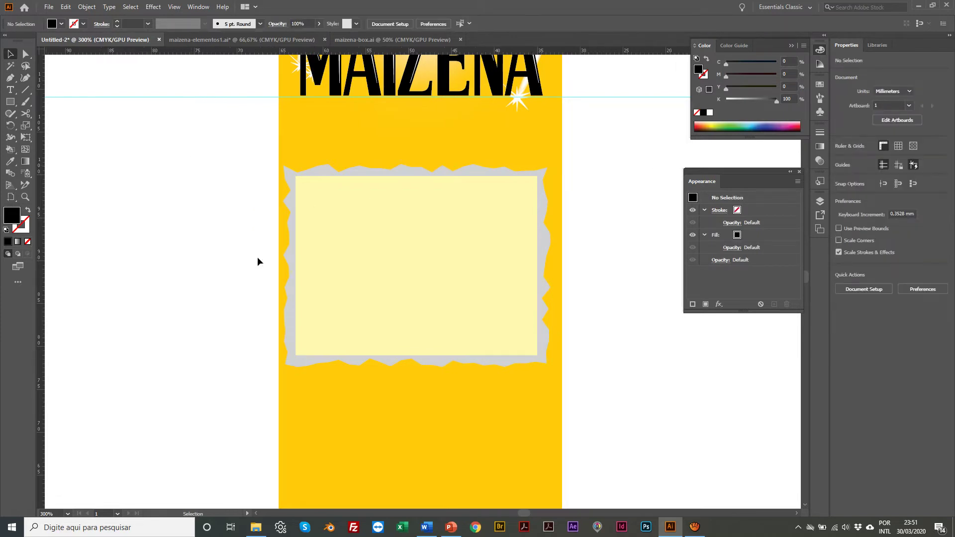
{"action": "left_click", "coordinate": [314, 271]}
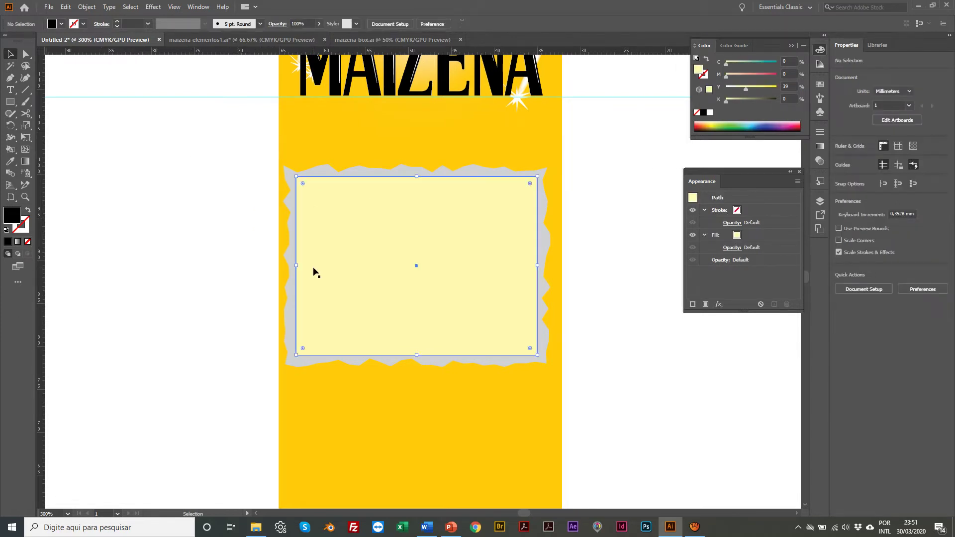
{"action": "scroll", "coordinate": [311, 264], "scroll_direction": "right", "scroll_amount": 1}
{"action": "scroll", "coordinate": [306, 224], "scroll_direction": "left", "scroll_amount": 20}
{"action": "scroll", "coordinate": [303, 226], "scroll_direction": "left", "scroll_amount": 20}
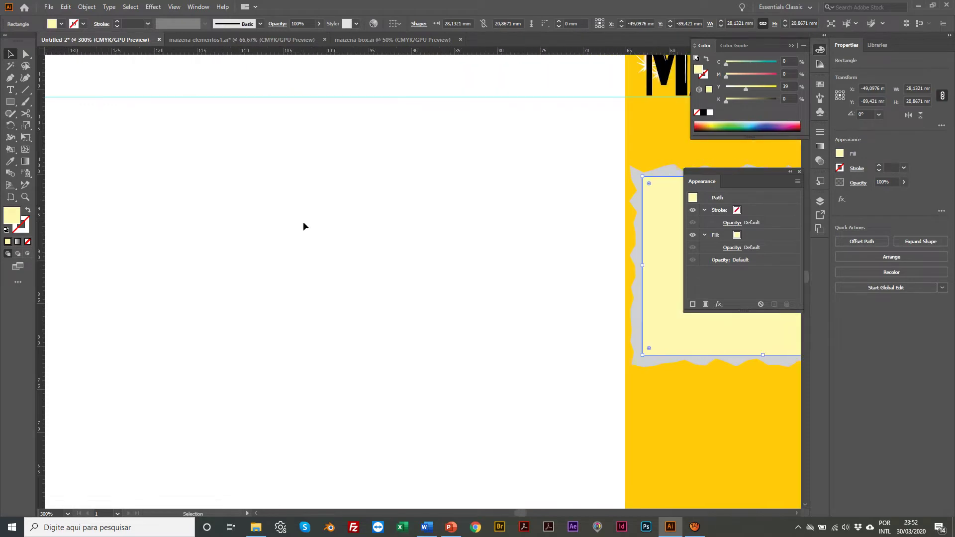
{"action": "scroll", "coordinate": [286, 231], "scroll_direction": "left", "scroll_amount": 20}
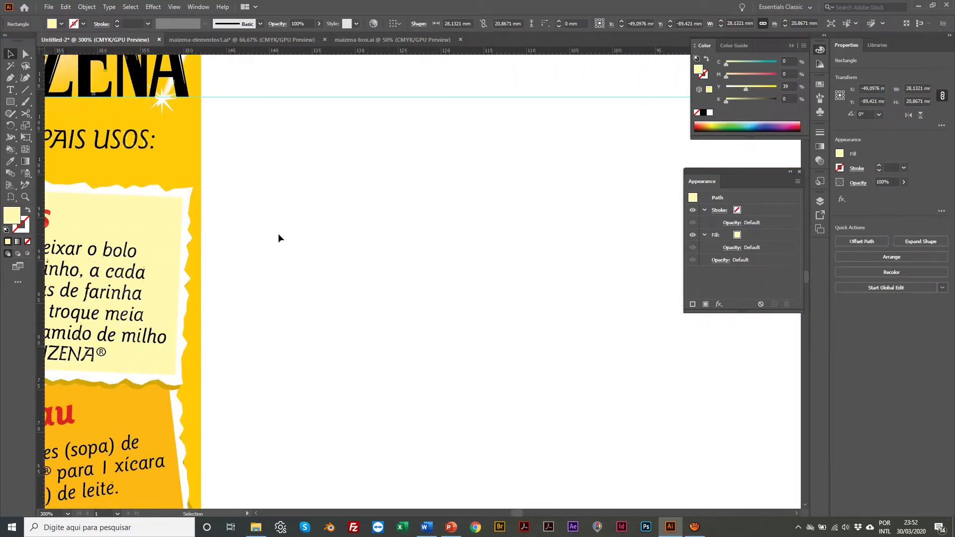
{"action": "left_click", "coordinate": [259, 39]}
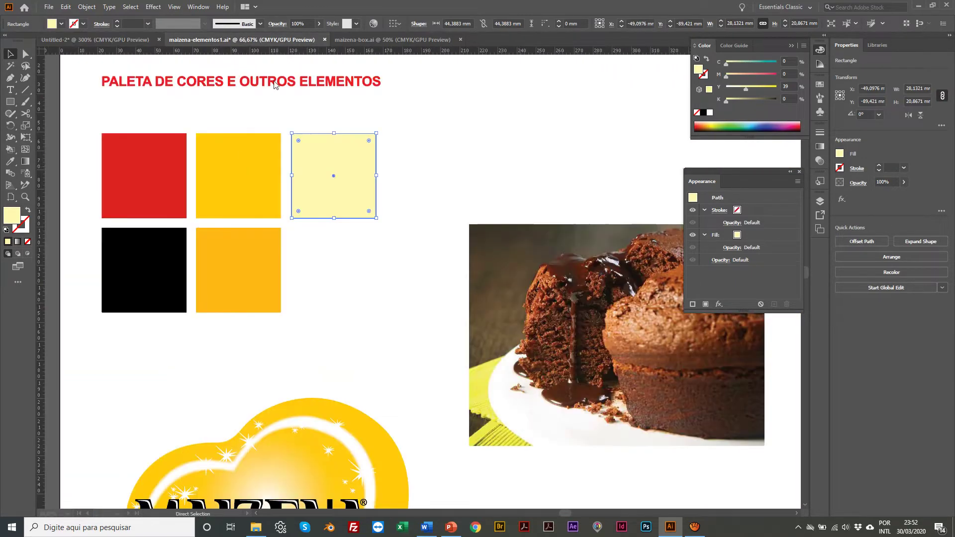
{"action": "left_click", "coordinate": [107, 40]}
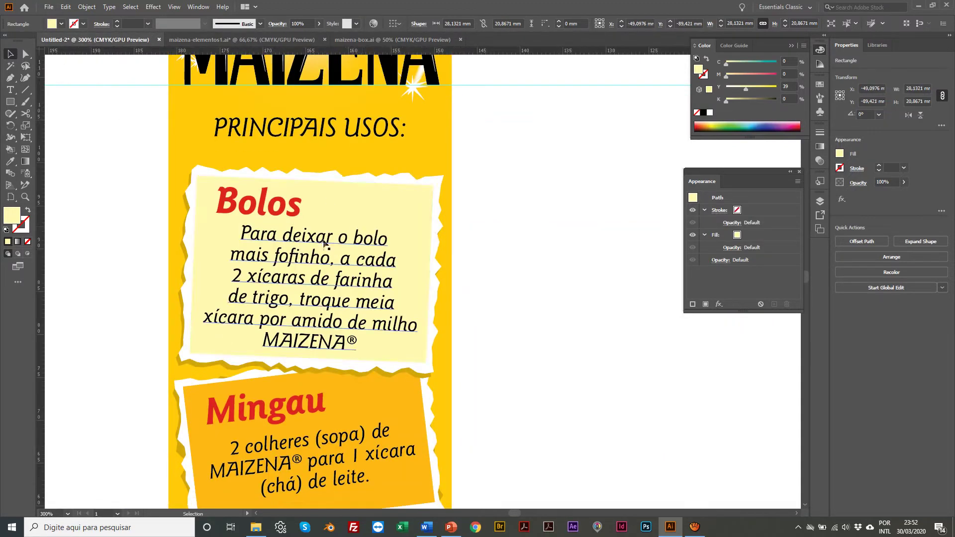
{"action": "scroll", "coordinate": [396, 257], "scroll_direction": "right", "scroll_amount": 1}
{"action": "key", "text": "z"}
{"action": "left_click", "coordinate": [573, 309], "text": "alt"}
{"action": "left_click", "coordinate": [573, 309], "text": "alt"}
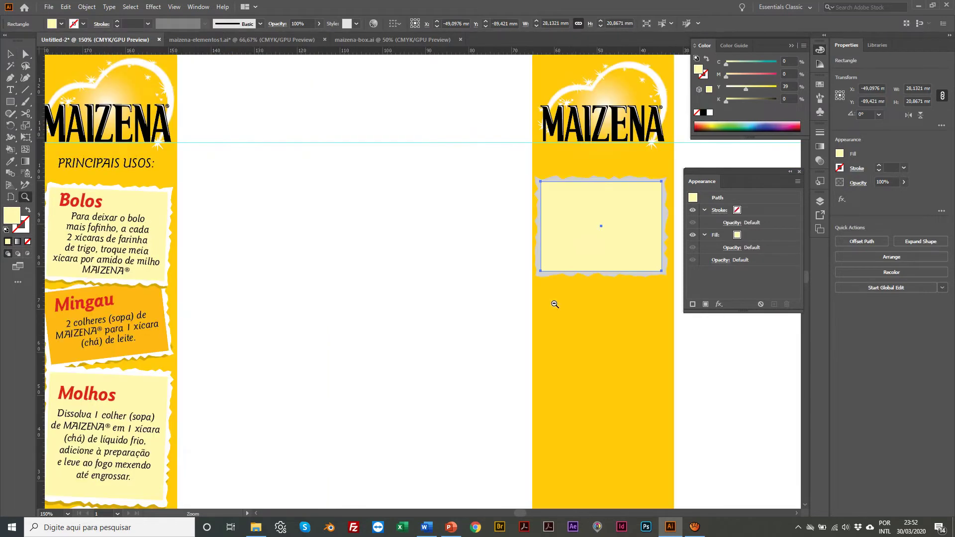
{"action": "left_click", "coordinate": [198, 284]}
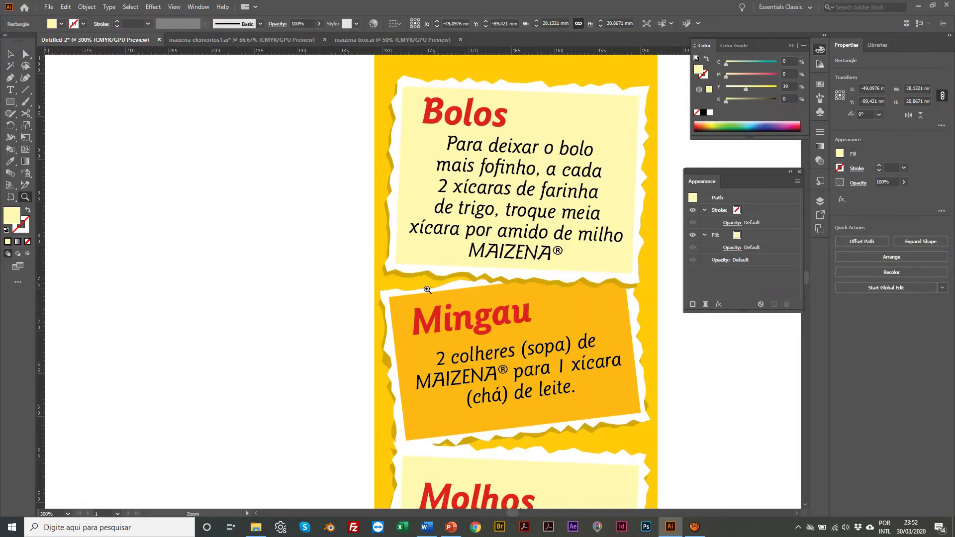
{"action": "left_click", "coordinate": [230, 274]}
{"action": "left_click", "coordinate": [548, 290], "text": "alt"}
{"action": "left_click", "coordinate": [549, 290], "text": "alt"}
{"action": "left_click", "coordinate": [551, 289], "text": "alt"}
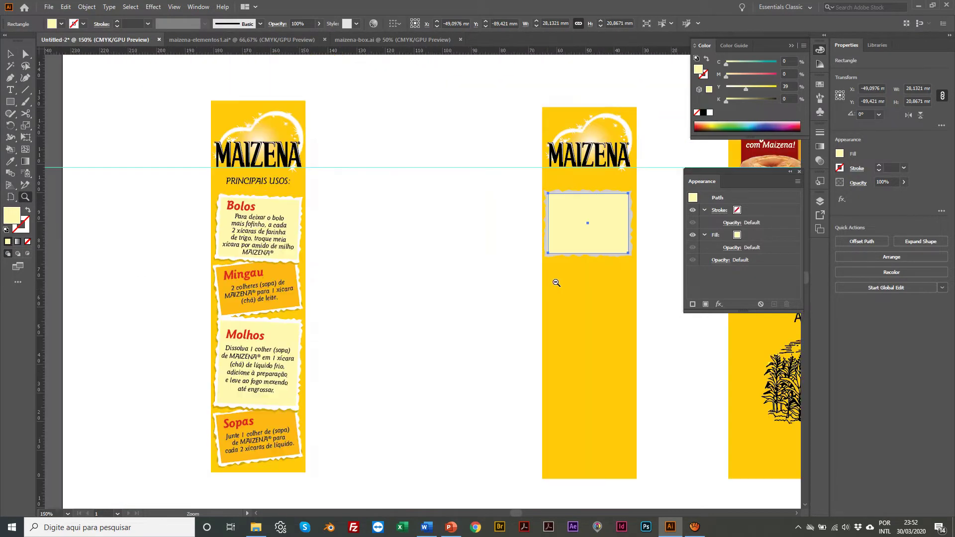
Fill the roughened outer rectangle with white
{"action": "scroll", "coordinate": [573, 236], "scroll_direction": "right", "scroll_amount": 1}
{"action": "left_click", "coordinate": [571, 236]}
{"action": "left_click", "coordinate": [471, 232]}
{"action": "left_click", "coordinate": [389, 276]}
{"action": "key", "text": "v"}
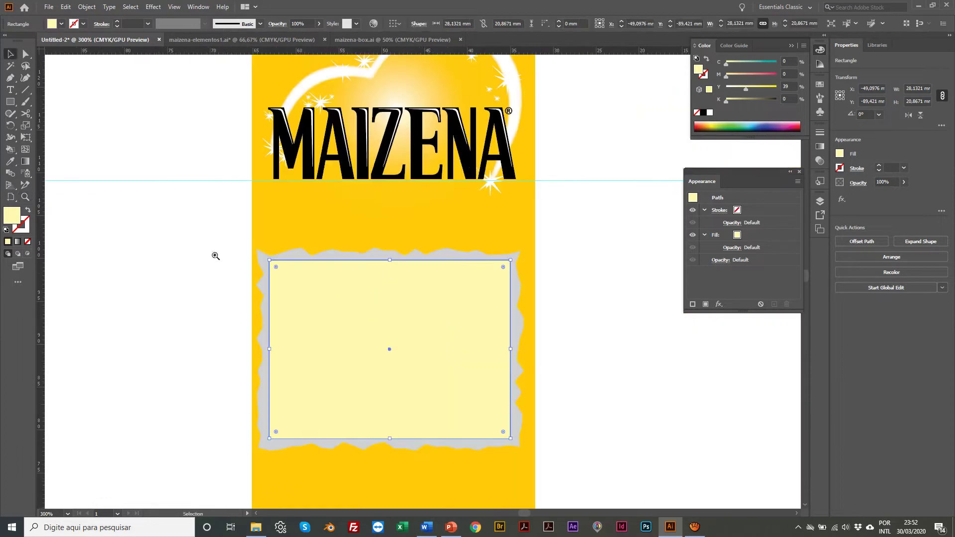
{"action": "left_click", "coordinate": [294, 255]}
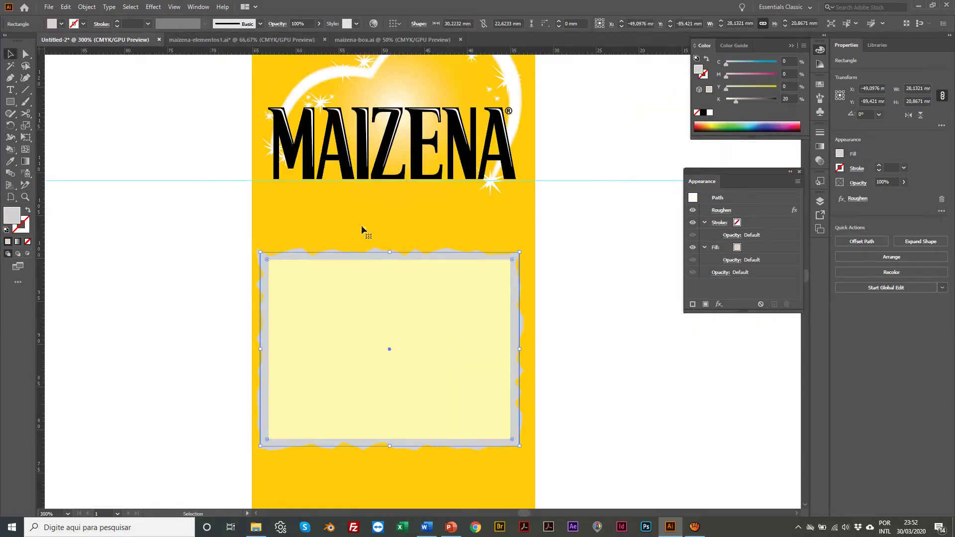
{"action": "left_click", "coordinate": [710, 113]}
{"action": "left_click", "coordinate": [241, 40]}
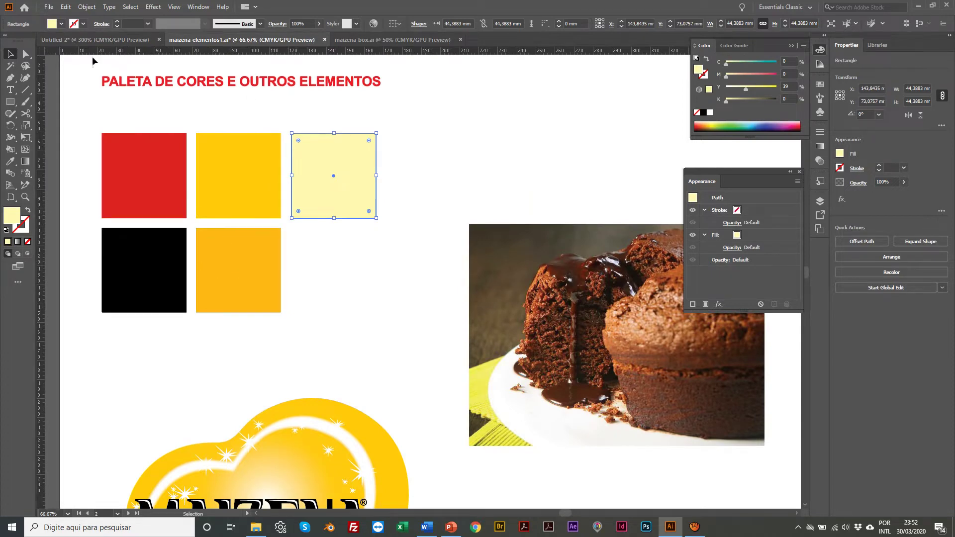
{"action": "left_click", "coordinate": [92, 40]}
{"action": "left_click", "coordinate": [183, 261]}
Duplicate the white roughened rectangle with an offset of about 0.9 mm downward for the note's shadow
{"action": "scroll", "coordinate": [182, 282], "scroll_direction": "down", "scroll_amount": 4}
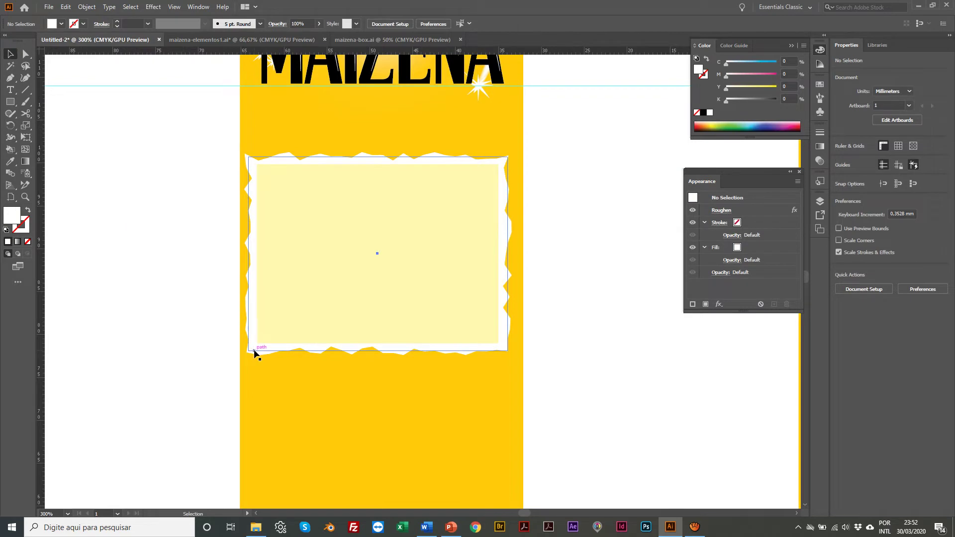
{"action": "left_click", "coordinate": [254, 353]}
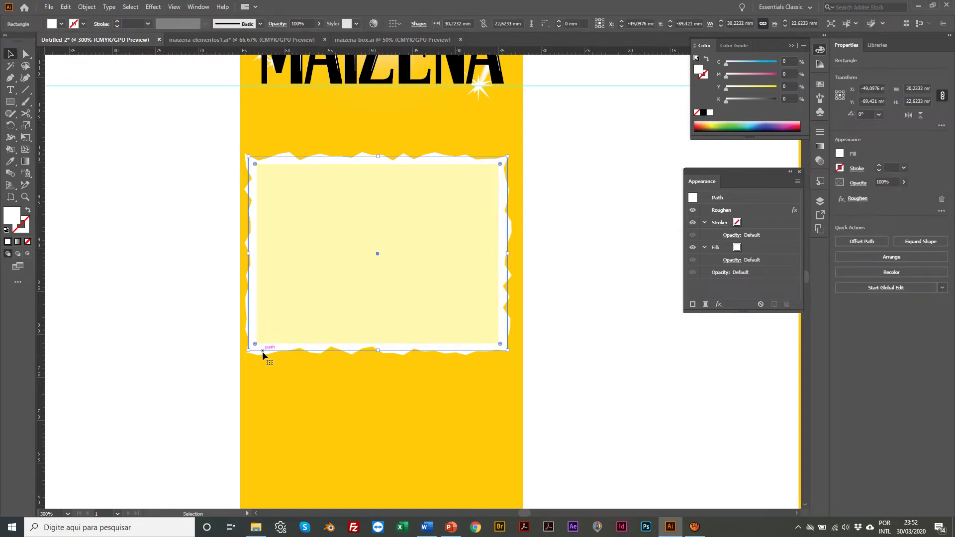
{"action": "left_click_drag", "start_coordinate": [260, 350], "coordinate": [259, 360]}
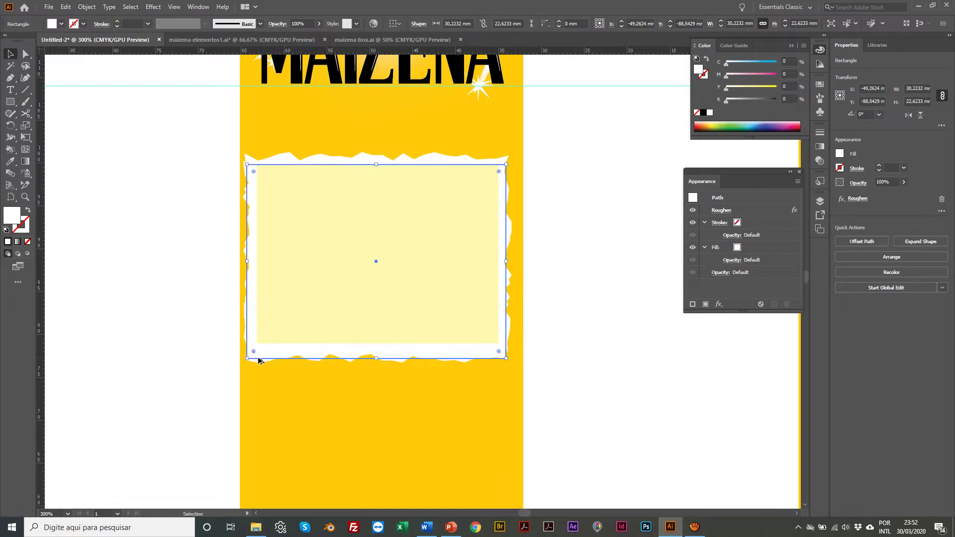
Colour the duplicate dark yellow by sampling the panel's yellow and setting its black to 20%
{"action": "key", "text": "i"}
{"action": "left_click", "coordinate": [291, 403]}
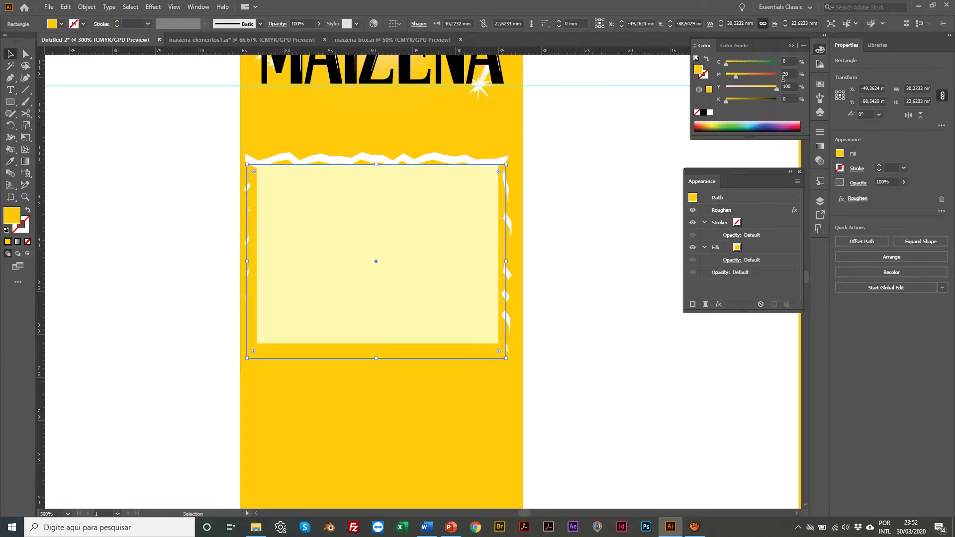
{"action": "left_click", "coordinate": [728, 99]}
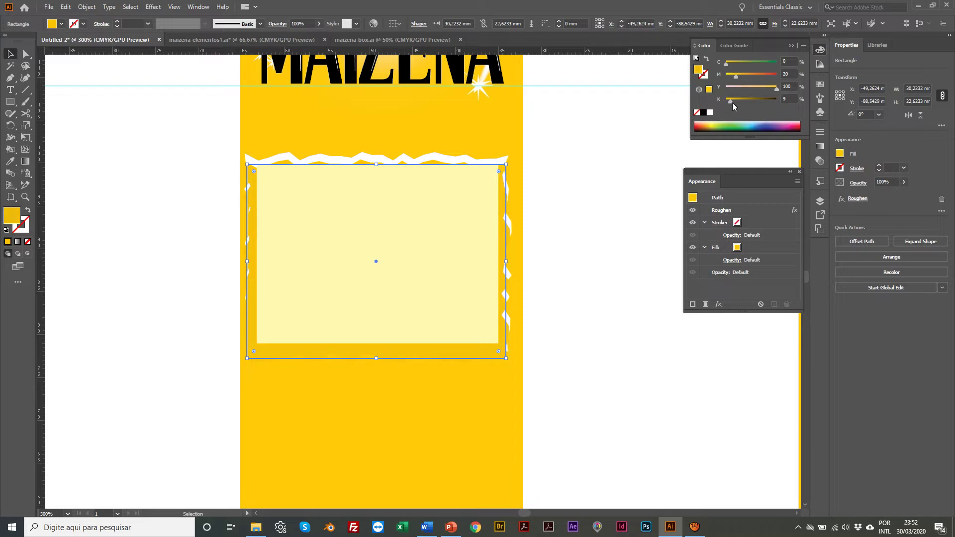
{"action": "left_click", "coordinate": [732, 102]}
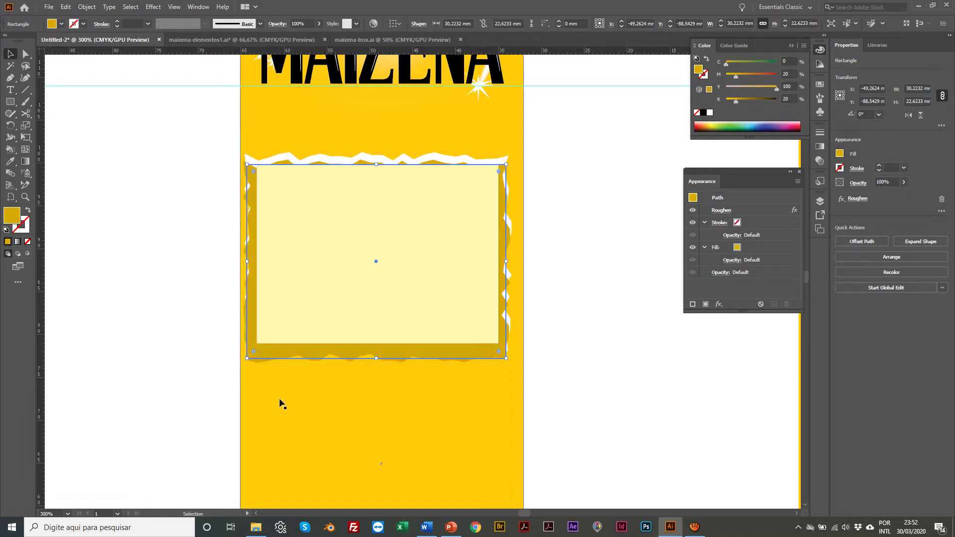
{"action": "left_click", "coordinate": [188, 376]}
{"action": "left_click", "coordinate": [258, 358]}
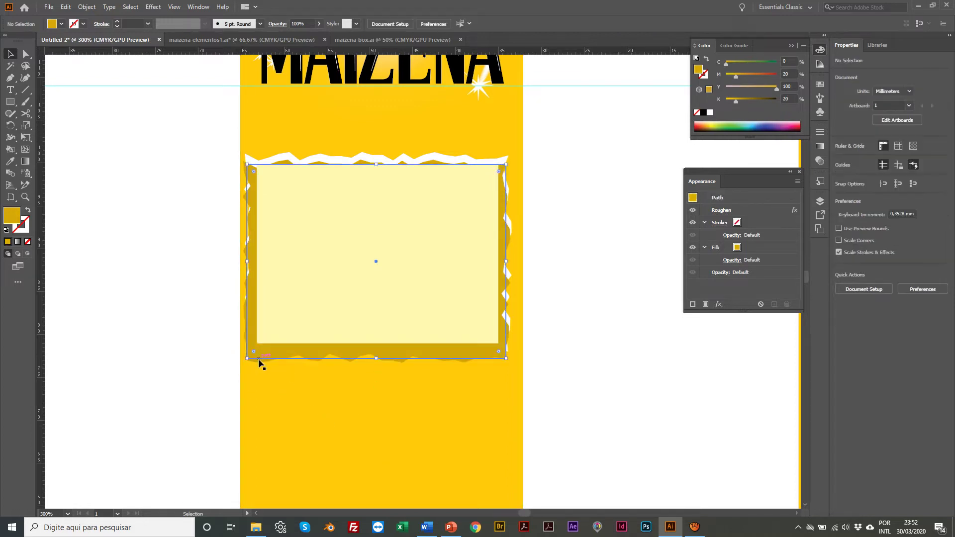
Send the dark yellow duplicate and the yellow panel background behind the white and pale yellow rectangles
{"action": "left_click", "coordinate": [269, 408], "text": "shift"}
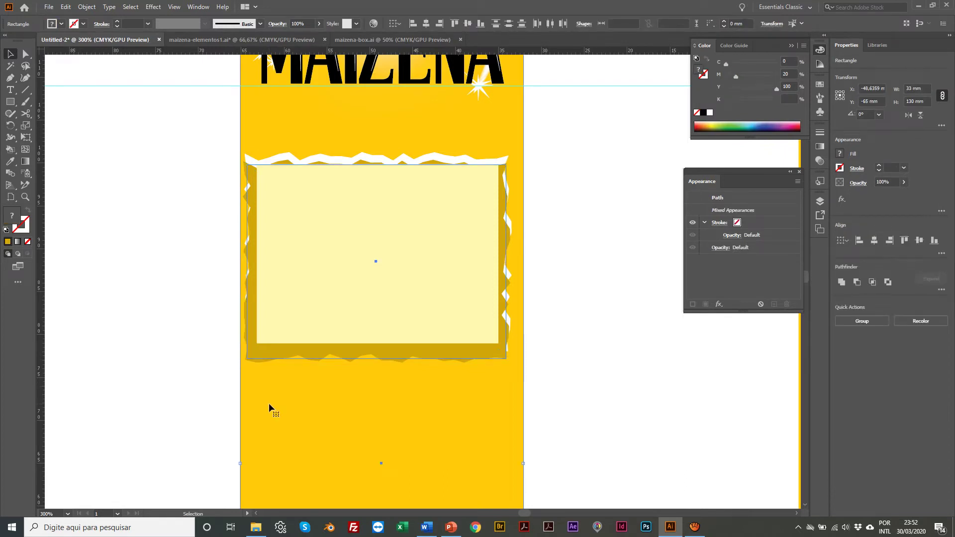
{"action": "right_click", "coordinate": [268, 403]}
{"action": "mouse_move", "coordinate": [292, 356]}
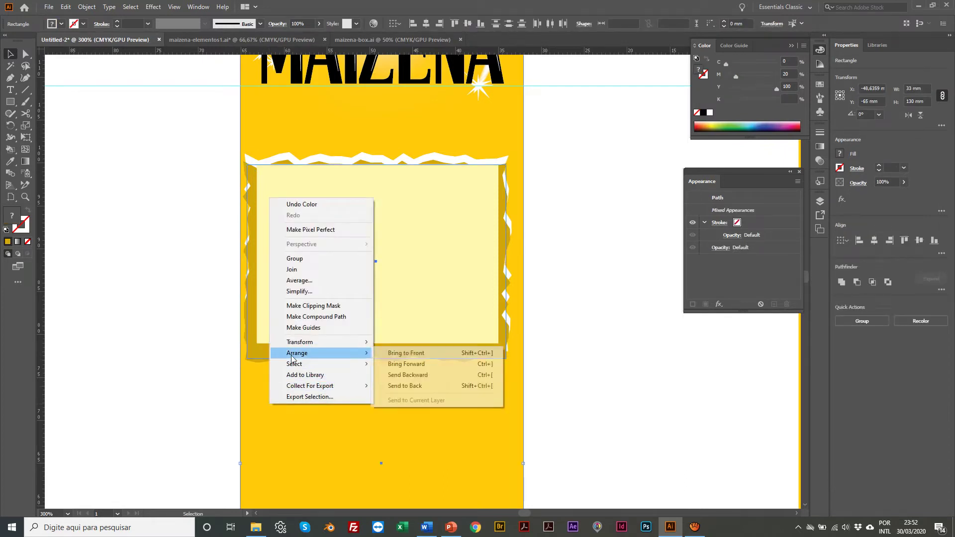
{"action": "left_click", "coordinate": [429, 384]}
{"action": "left_click", "coordinate": [235, 354]}
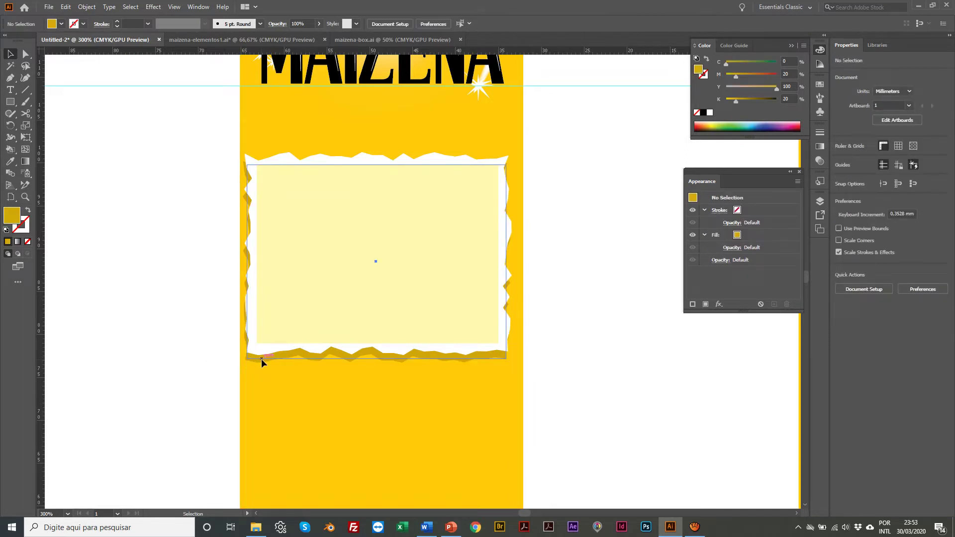
Move the dark yellow shadow slightly up beneath the white border and group it with the white and pale yellow rectangles
{"action": "left_click_drag", "start_coordinate": [261, 358], "coordinate": [262, 354]}
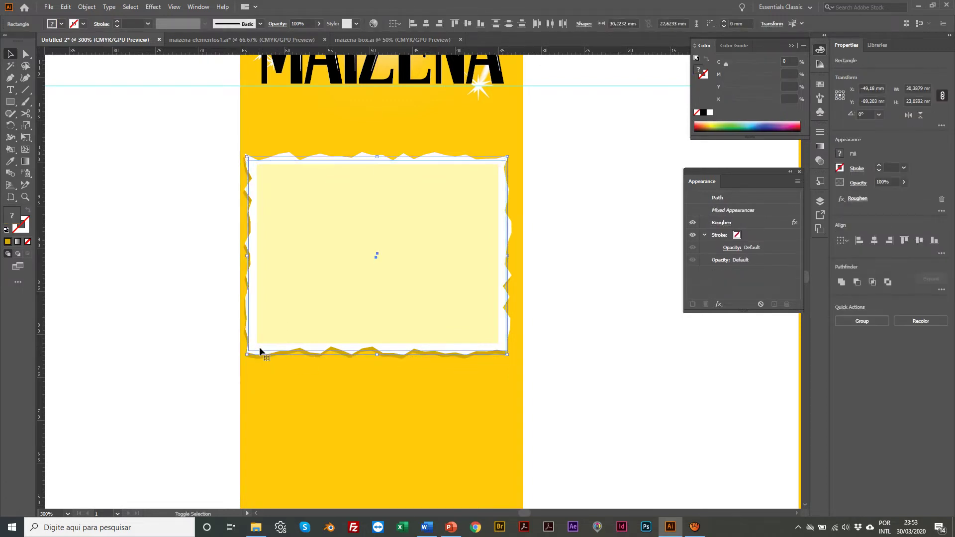
{"action": "left_click", "coordinate": [309, 280], "text": "shift"}
{"action": "scroll", "coordinate": [309, 280], "scroll_direction": "left", "scroll_amount": 1}
{"action": "key", "text": "ctrl+g"}
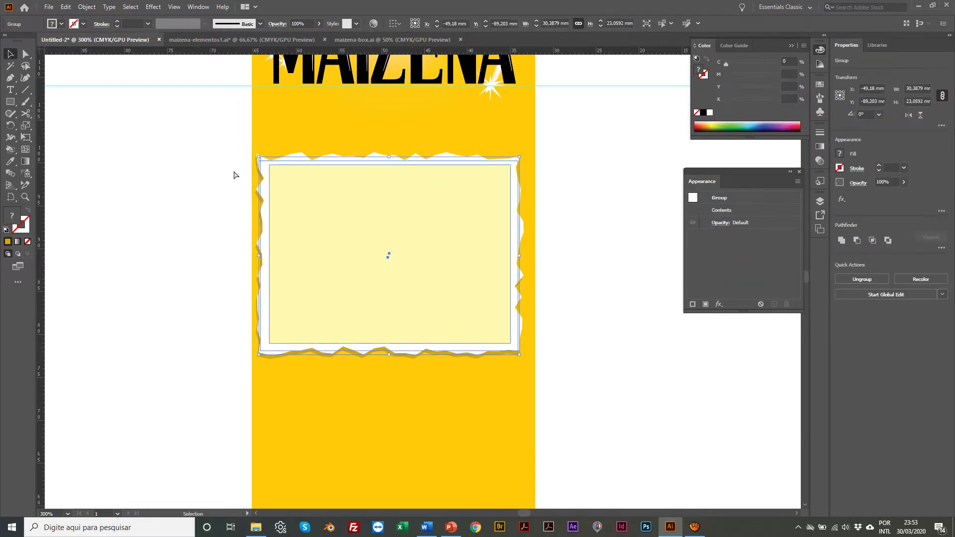
Rotate the grouped note about 4.7° counterclockwise and position it on the side panel below the Maizena logo
{"action": "key", "text": "r"}
{"action": "left_click", "coordinate": [10, 53]}
{"action": "key", "text": "r"}
{"action": "left_click_drag", "start_coordinate": [232, 142], "coordinate": [222, 152]}
{"action": "key", "text": "v"}
{"action": "left_click_drag", "start_coordinate": [233, 199], "coordinate": [293, 211]}
{"action": "left_click_drag", "start_coordinate": [344, 228], "coordinate": [350, 221]}
{"action": "left_click", "coordinate": [241, 188]}
{"action": "scroll", "coordinate": [371, 199], "scroll_direction": "down", "scroll_amount": 5}
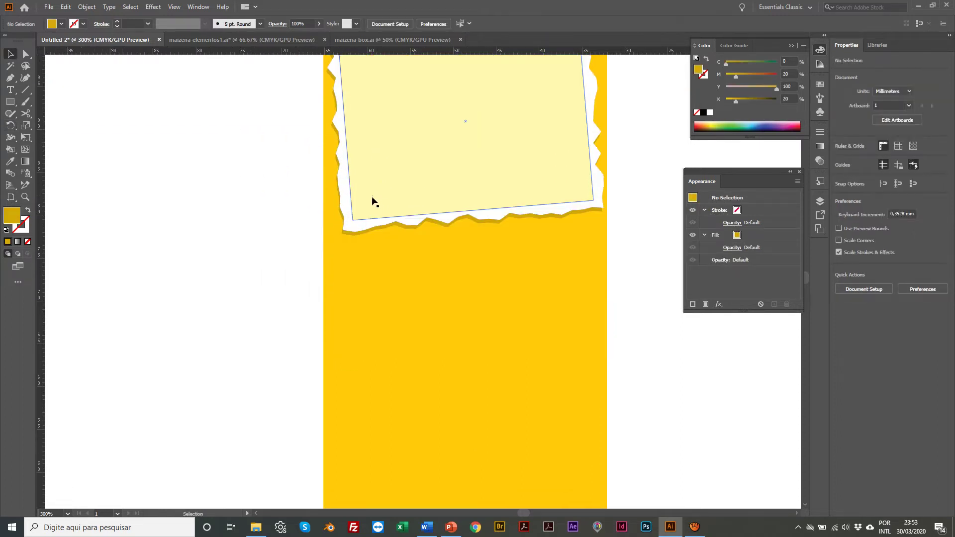
Delete the recreated side panel together with its logo and torn-paper note
{"action": "key", "text": "ctrl+0"}
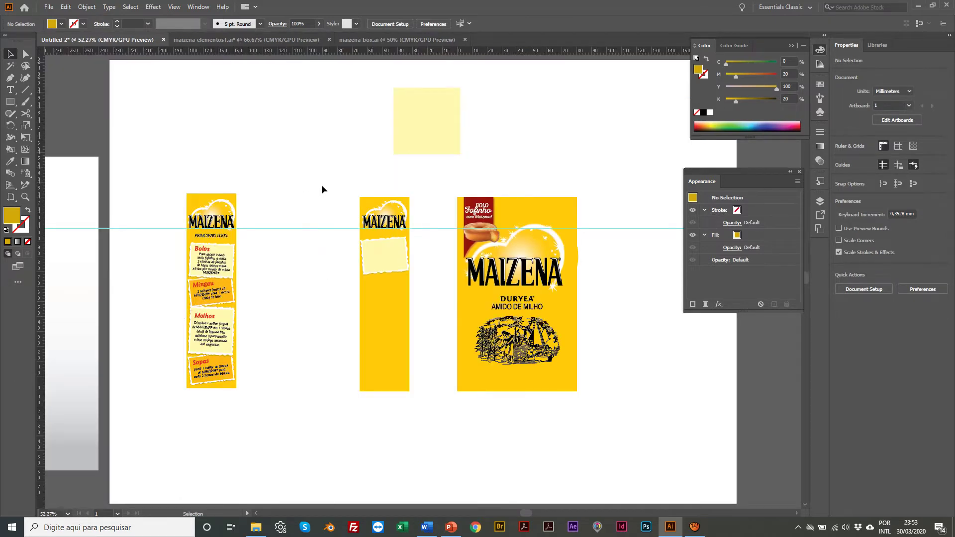
{"action": "left_click_drag", "start_coordinate": [321, 184], "coordinate": [419, 435]}
{"action": "key", "text": "Delete"}
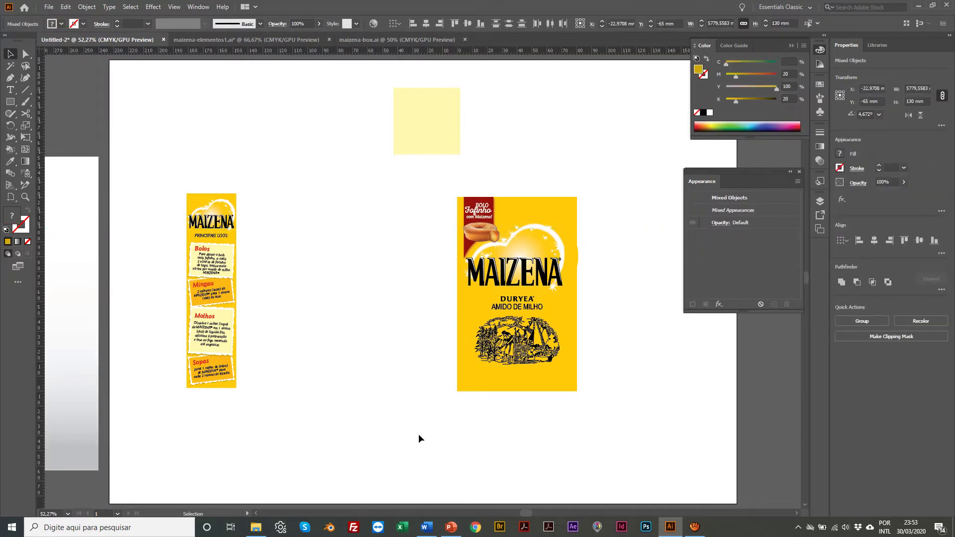
Copy the complete back panel with the chocolate cake photo and recipe from maizena-box.ai
{"action": "left_click", "coordinate": [234, 39]}
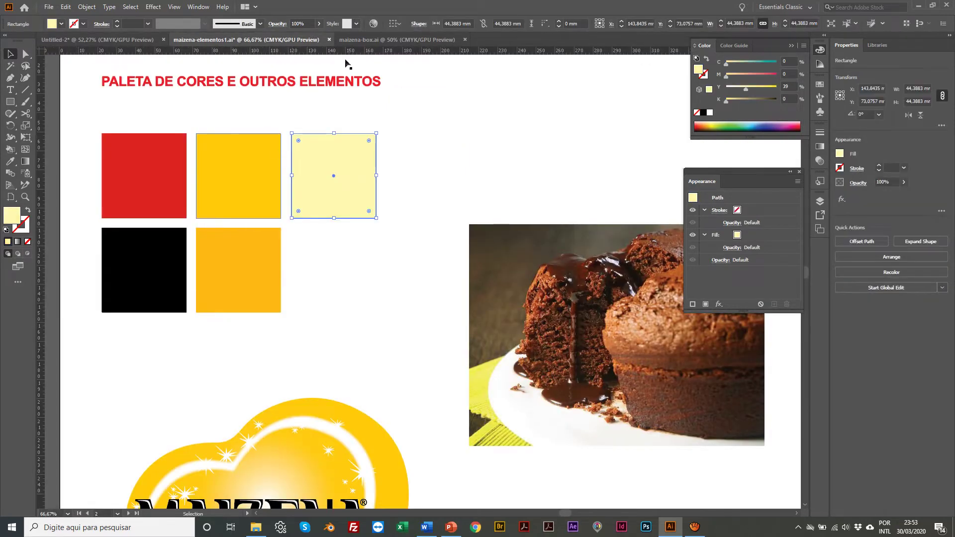
{"action": "left_click", "coordinate": [359, 39]}
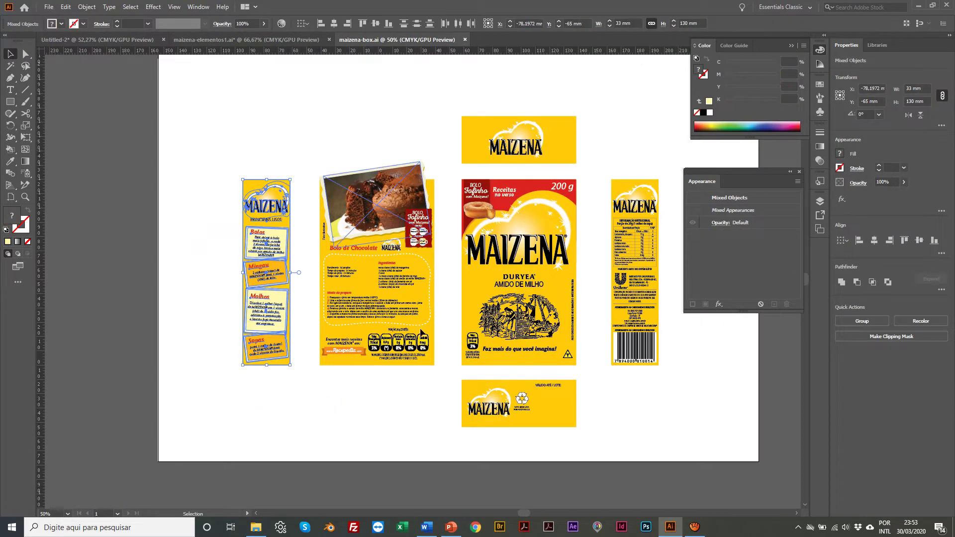
{"action": "key", "text": "z"}
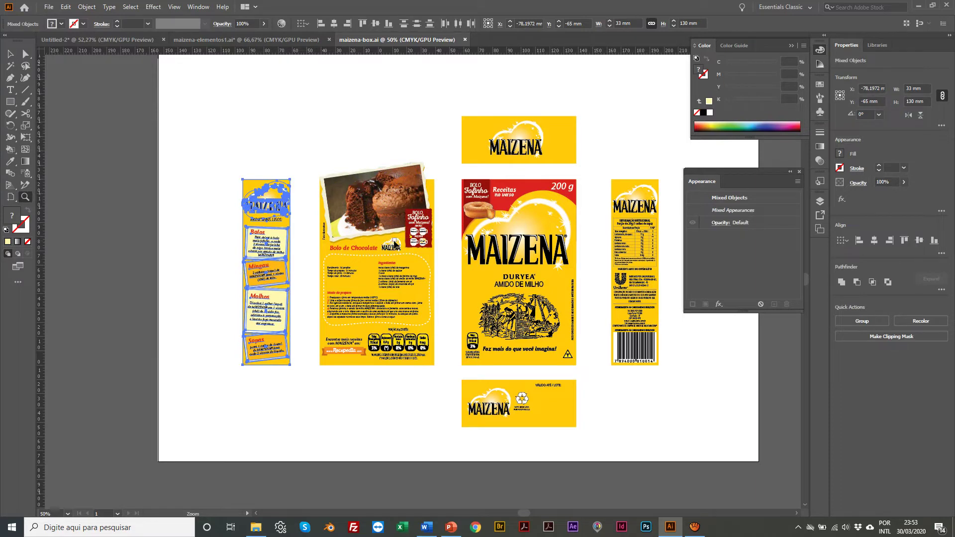
{"action": "left_click", "coordinate": [397, 244]}
{"action": "left_click", "coordinate": [425, 298]}
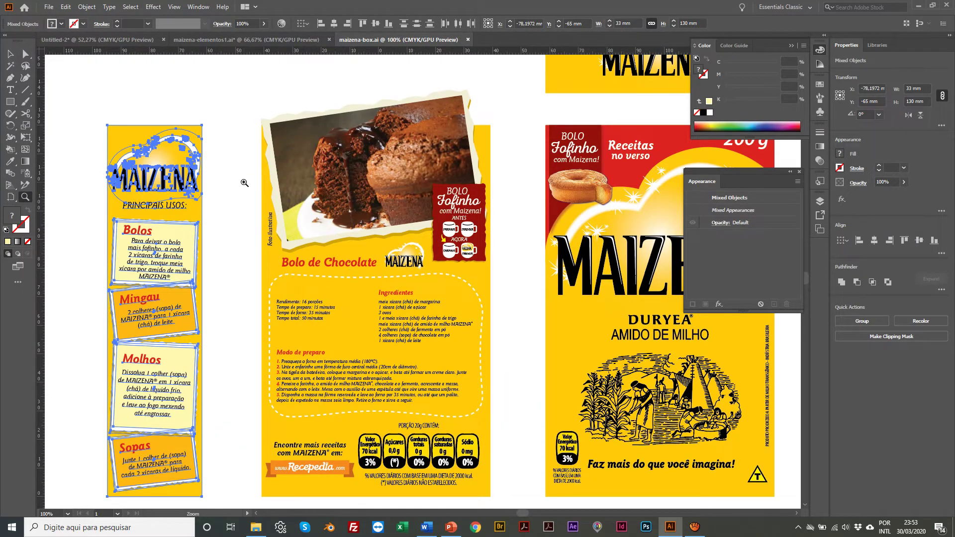
{"action": "key", "text": "v"}
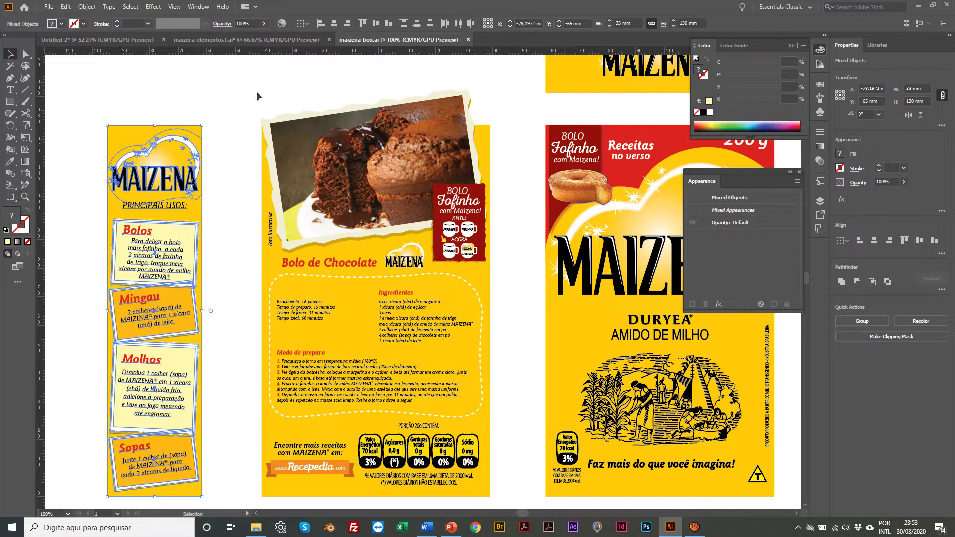
{"action": "left_click_drag", "start_coordinate": [244, 84], "coordinate": [505, 493]}
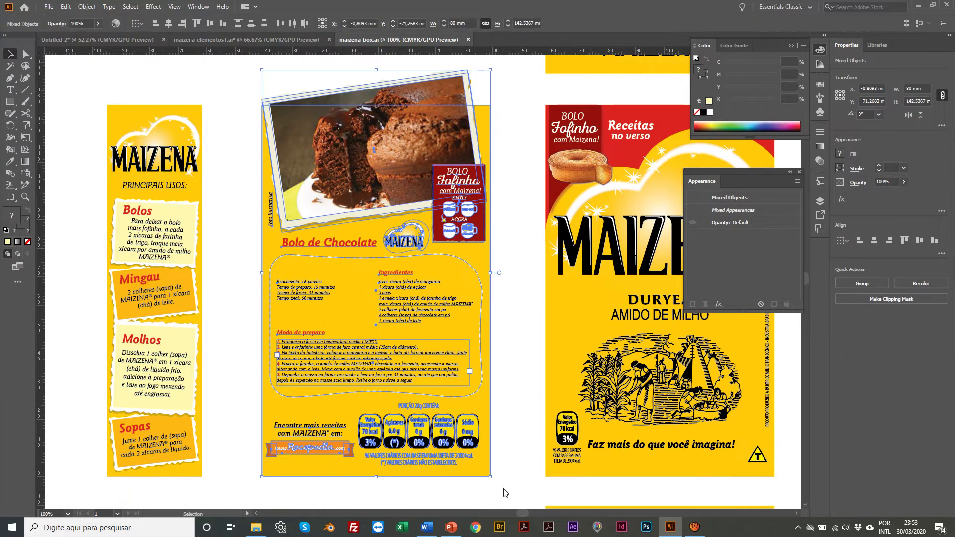
Delete the reference side panel with the four recipe notes from the Untitled-2 document
{"action": "left_click", "coordinate": [97, 39]}
{"action": "left_click", "coordinate": [187, 124]}
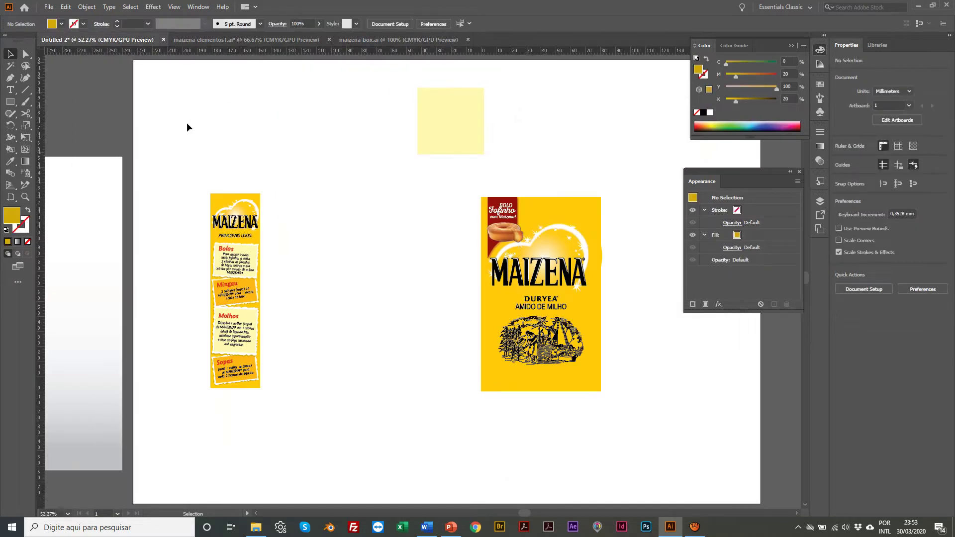
{"action": "left_click_drag", "start_coordinate": [187, 124], "coordinate": [288, 410]}
{"action": "key", "text": "Delete"}
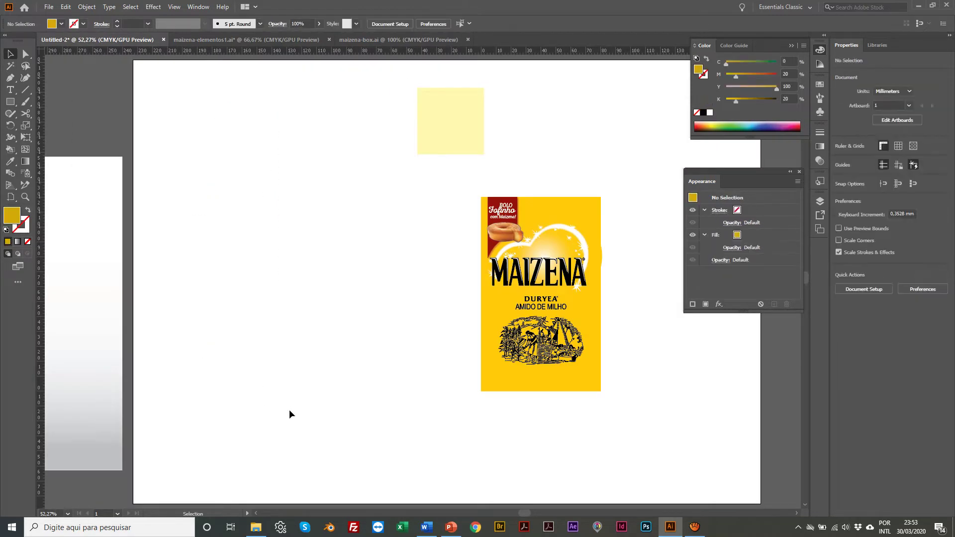
Paste the back panel well to the left of the front panel and move the pale yellow square above the front panel
{"action": "key", "text": "ctrl+v"}
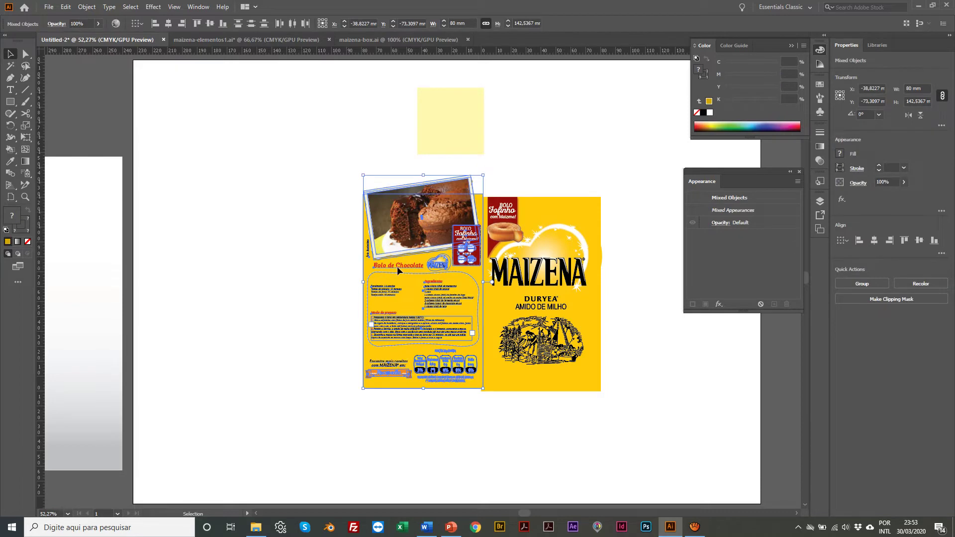
{"action": "left_click_drag", "start_coordinate": [397, 267], "coordinate": [249, 269]}
{"action": "left_click", "coordinate": [386, 286]}
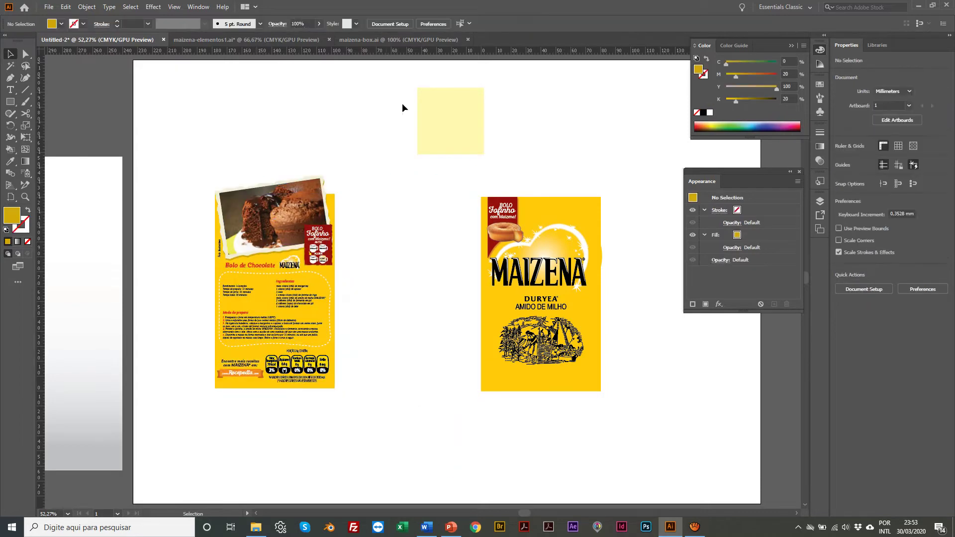
{"action": "left_click_drag", "start_coordinate": [441, 136], "coordinate": [512, 141]}
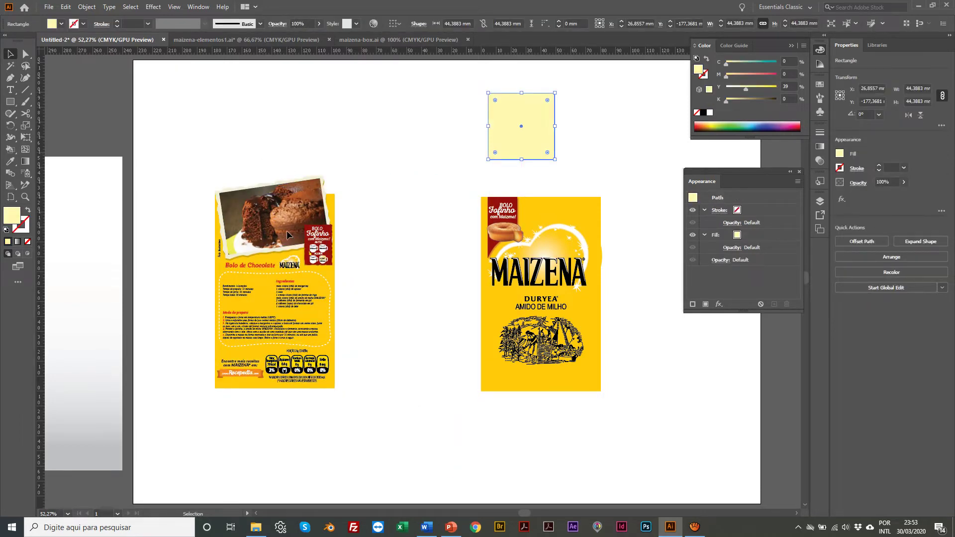
Examine the ragged border and shadow around the chocolate cake photo on the reference back panel
{"action": "key", "text": "z"}
{"action": "left_click", "coordinate": [337, 248]}
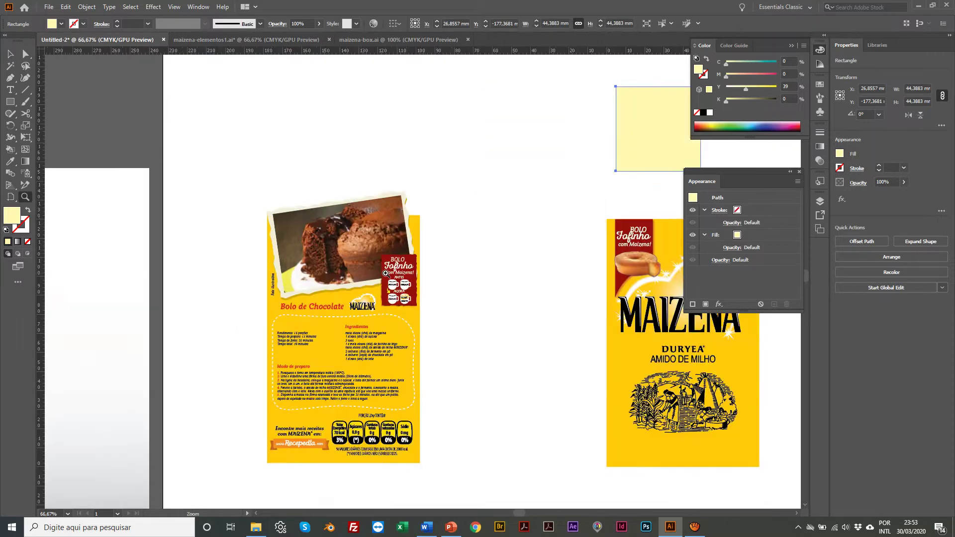
{"action": "left_click", "coordinate": [388, 274]}
{"action": "left_click", "coordinate": [364, 262]}
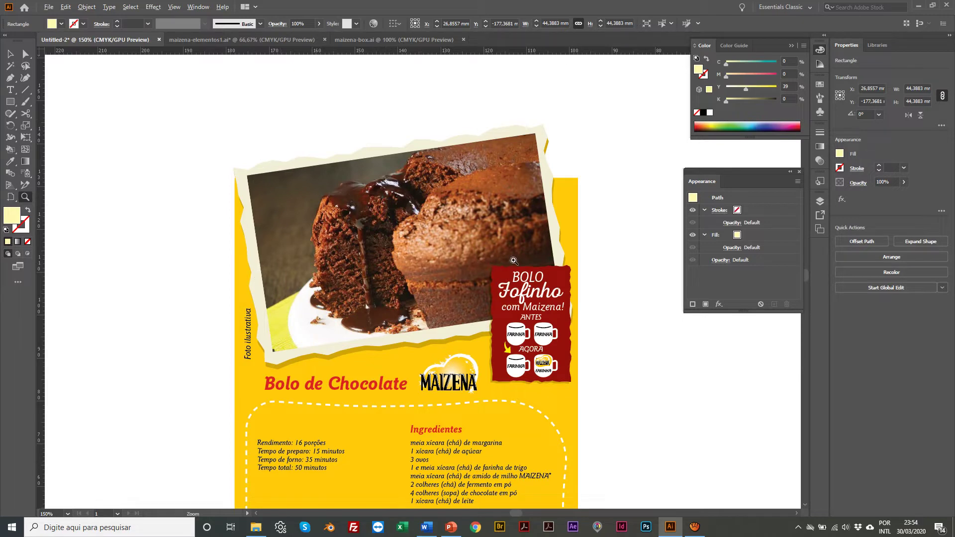
{"action": "left_click", "coordinate": [514, 261], "text": "alt"}
{"action": "left_click", "coordinate": [514, 261], "text": "alt"}
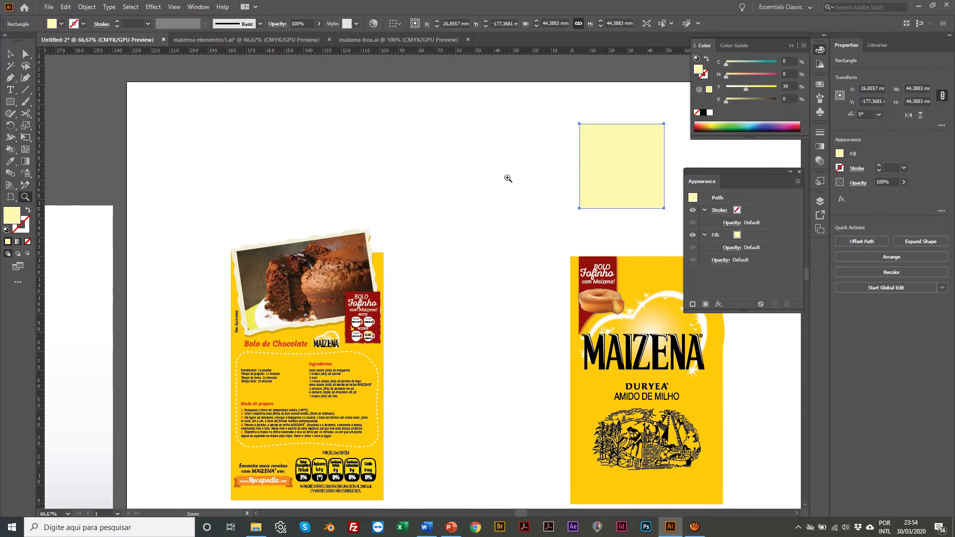
{"action": "scroll", "coordinate": [214, 245], "scroll_direction": "down", "scroll_amount": 3}
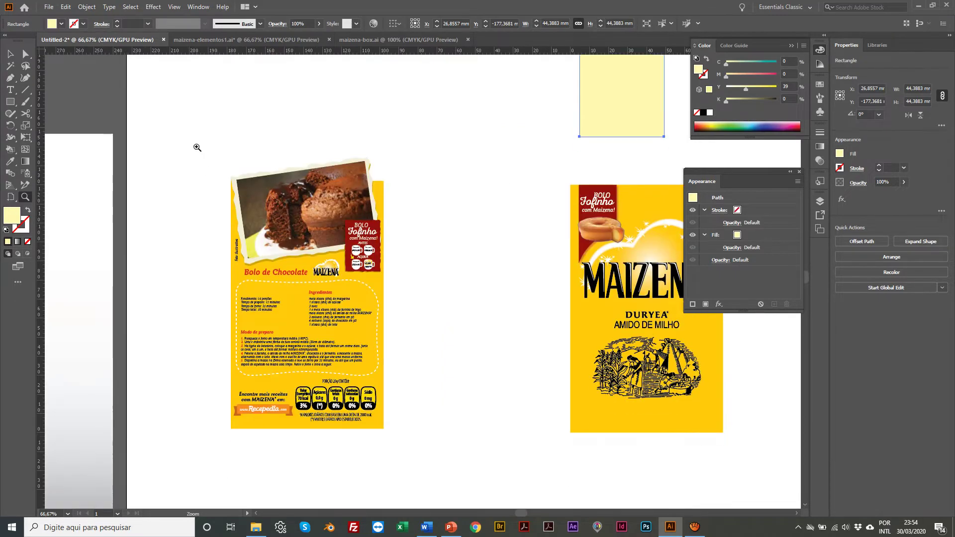
Enlarge the pale yellow square into a rectangle of about 106 × 74 mm and place it above the back panel
{"action": "key", "text": "v"}
{"action": "left_click_drag", "start_coordinate": [187, 114], "coordinate": [441, 476]}
{"action": "left_click_drag", "start_coordinate": [306, 202], "coordinate": [477, 232]}
{"action": "scroll", "coordinate": [477, 231], "scroll_direction": "up", "scroll_amount": 4}
{"action": "left_click_drag", "start_coordinate": [585, 162], "coordinate": [344, 206]}
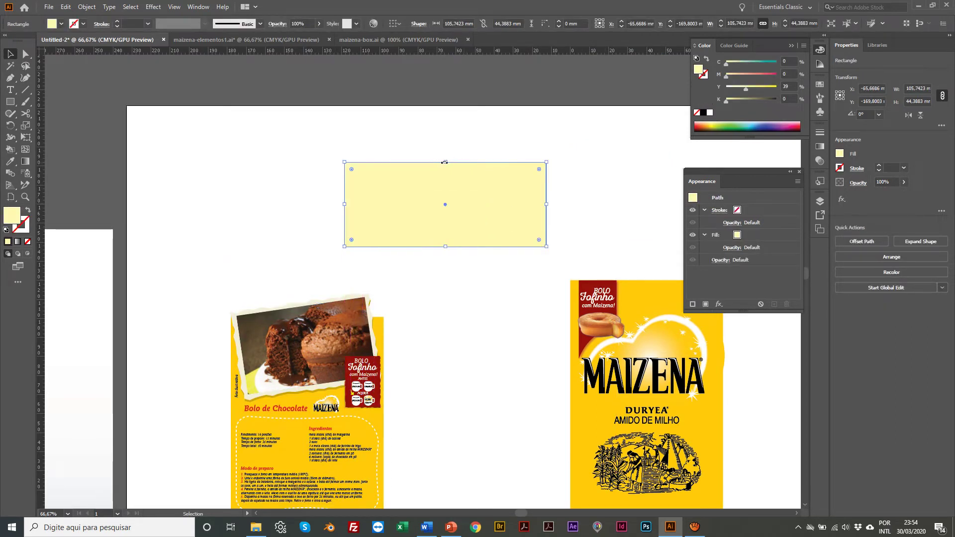
{"action": "left_click_drag", "start_coordinate": [444, 162], "coordinate": [442, 116]}
{"action": "left_click_drag", "start_coordinate": [401, 161], "coordinate": [384, 169]}
{"action": "left_click_drag", "start_coordinate": [428, 254], "coordinate": [430, 265]}
{"action": "left_click_drag", "start_coordinate": [387, 192], "coordinate": [376, 185]}
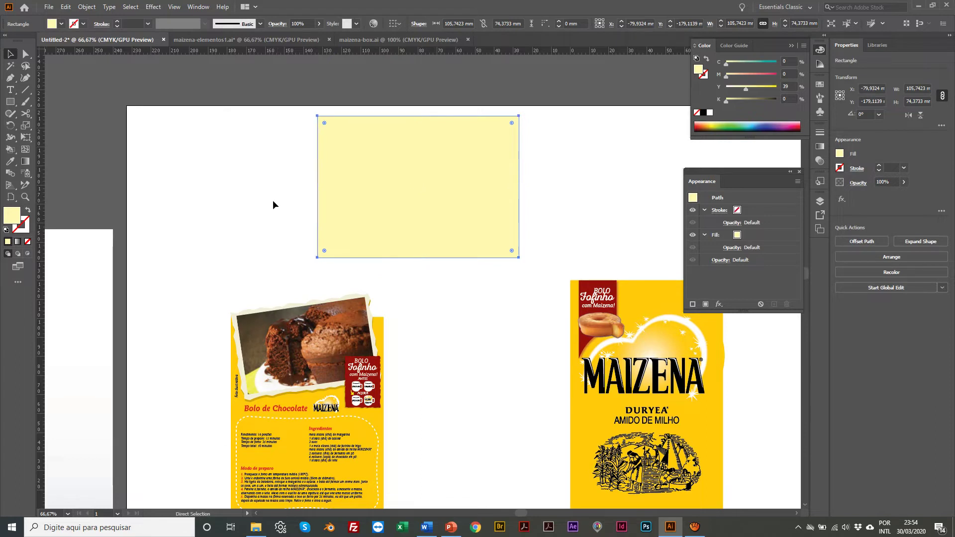
Scale a copy of the pale yellow rectangle about its centre to about 99 × 69 mm
{"action": "key", "text": "s"}
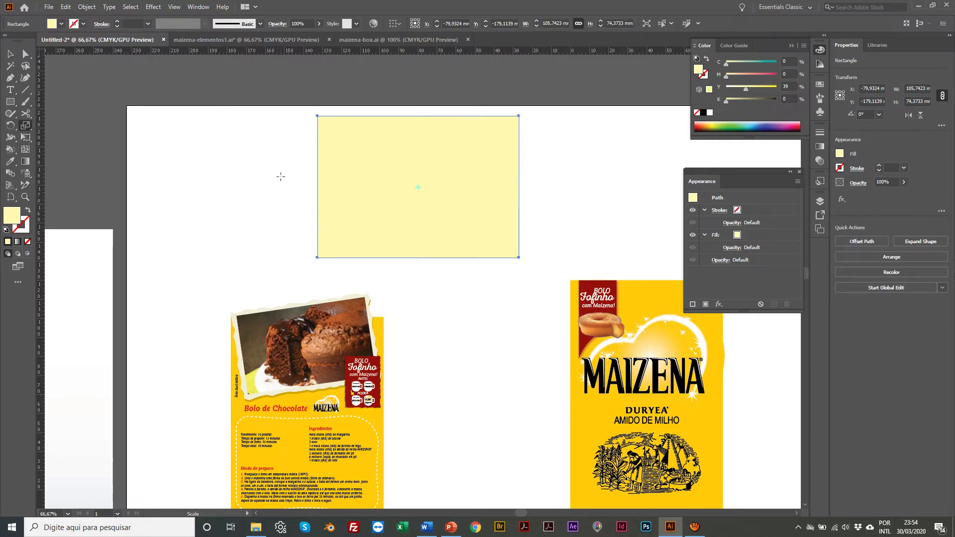
{"action": "left_click_drag", "start_coordinate": [282, 176], "coordinate": [290, 175]}
{"action": "left_click_drag", "start_coordinate": [418, 95], "coordinate": [418, 101]}
Fill the smaller inner rectangle with white by sampling the blank artboard area
{"action": "key", "text": "i"}
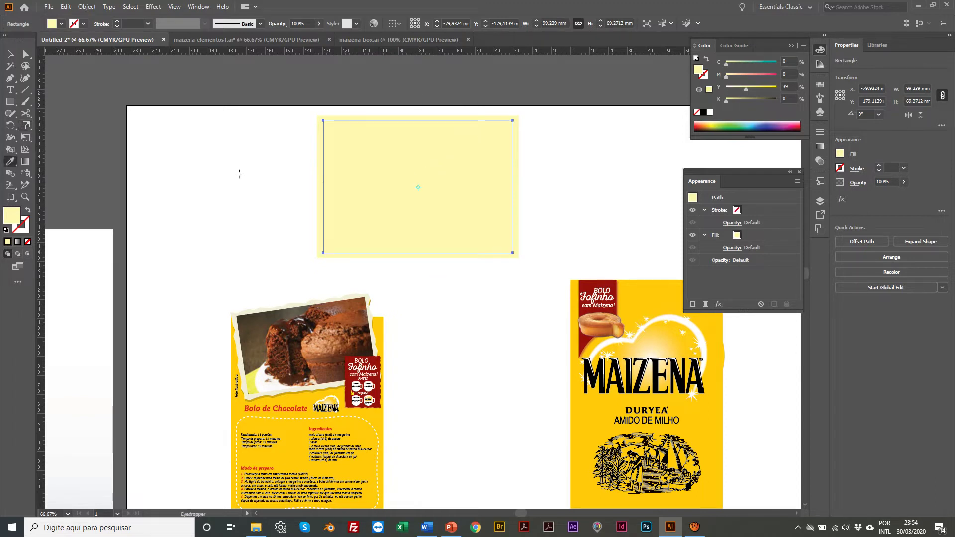
{"action": "left_click", "coordinate": [219, 173]}
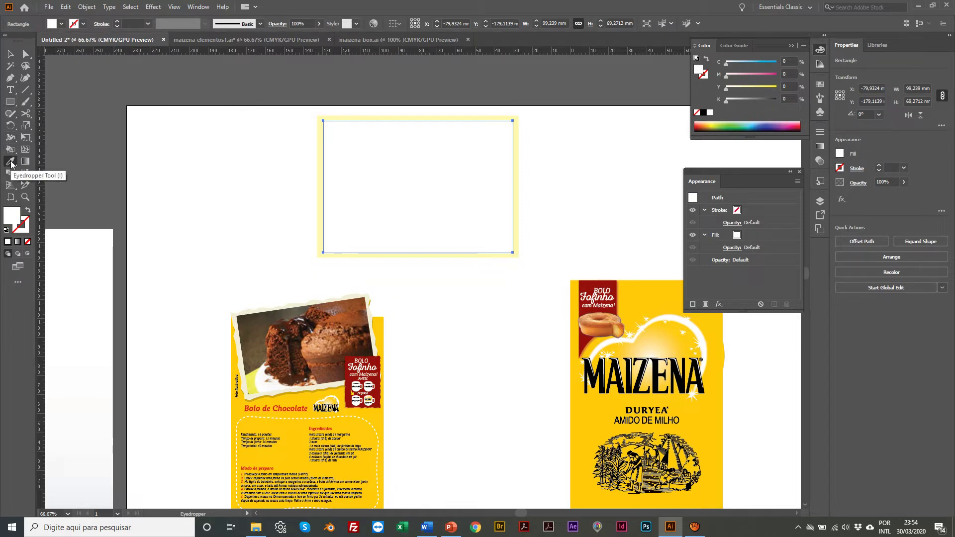
{"action": "key", "text": "v"}
{"action": "scroll", "coordinate": [216, 171], "scroll_direction": "left", "scroll_amount": 1}
{"action": "left_click", "coordinate": [216, 171]}
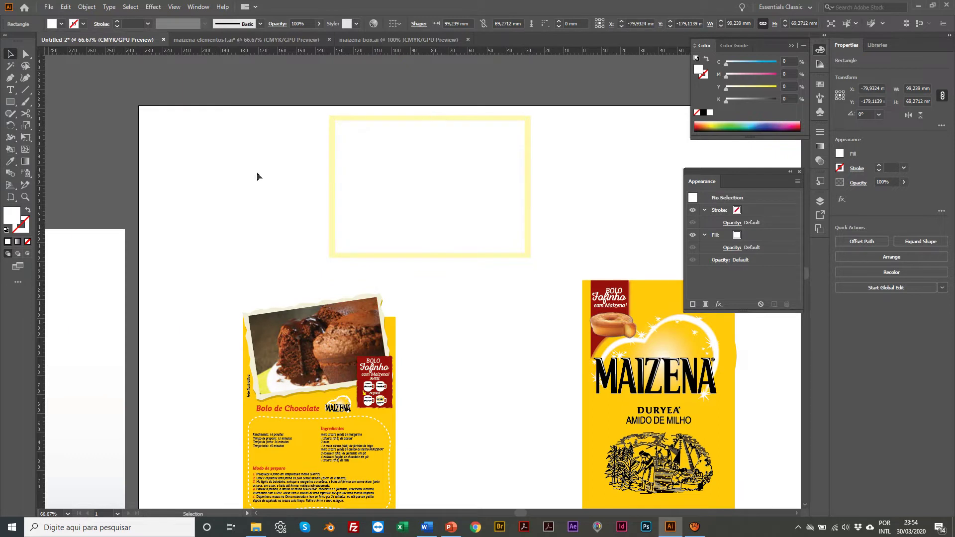
Apply a Roughen effect to the outer pale yellow rectangle with a 2.12 mm absolute size, detail 10/in and corner points
{"action": "key", "text": "z"}
{"action": "left_click", "coordinate": [431, 198]}
{"action": "scroll", "coordinate": [295, 256], "scroll_direction": "left", "scroll_amount": 2}
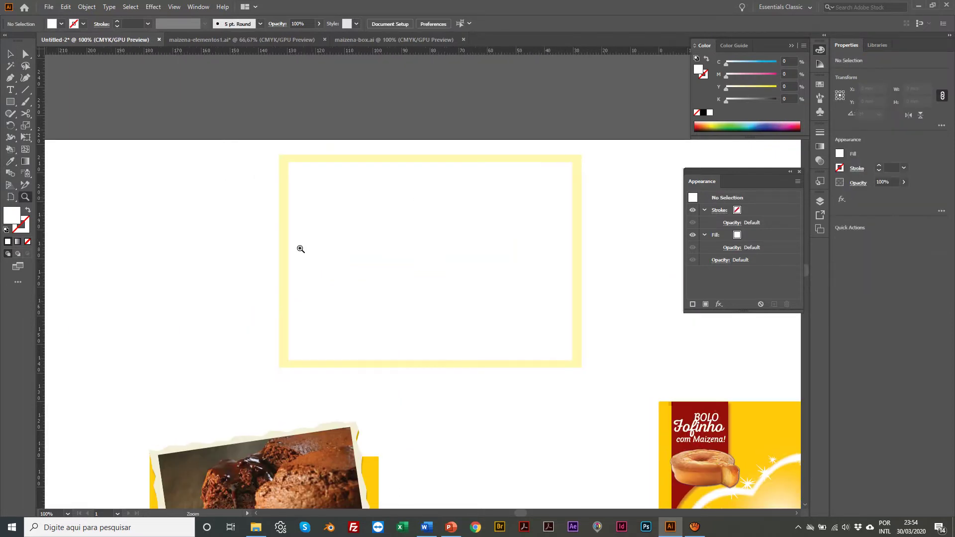
{"action": "key", "text": "v"}
{"action": "left_click", "coordinate": [294, 207]}
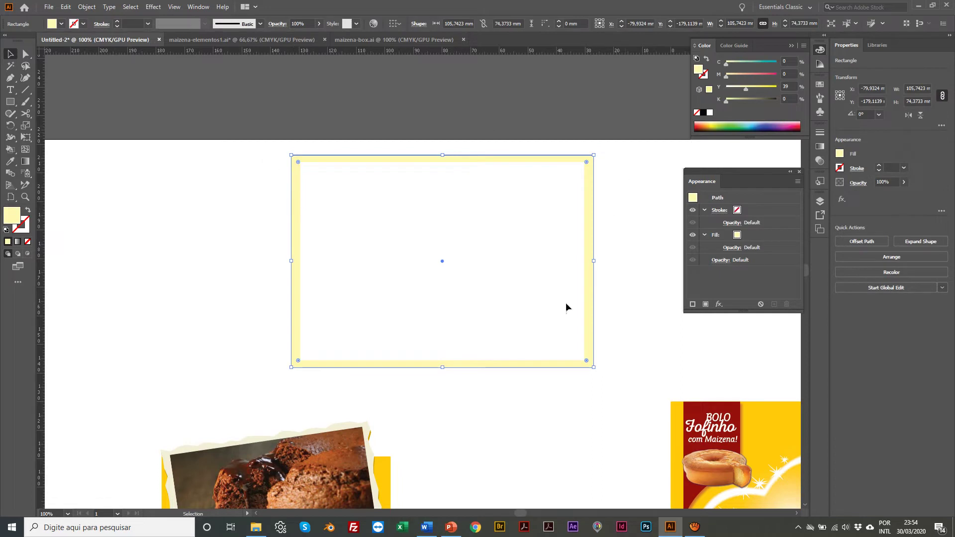
{"action": "scroll", "coordinate": [229, 414], "scroll_direction": "down", "scroll_amount": 1}
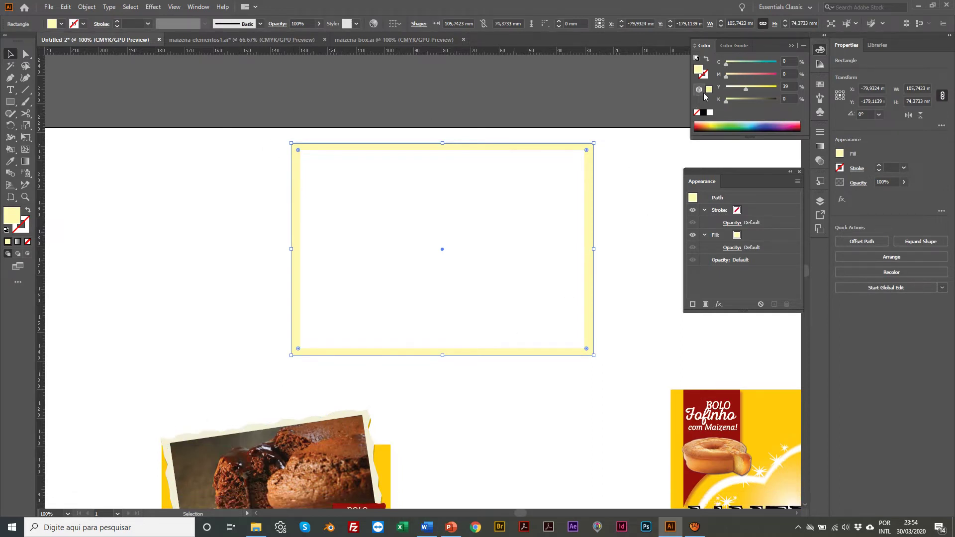
{"action": "scroll", "coordinate": [145, 17], "scroll_direction": "left", "scroll_amount": 1}
{"action": "left_click", "coordinate": [153, 6]}
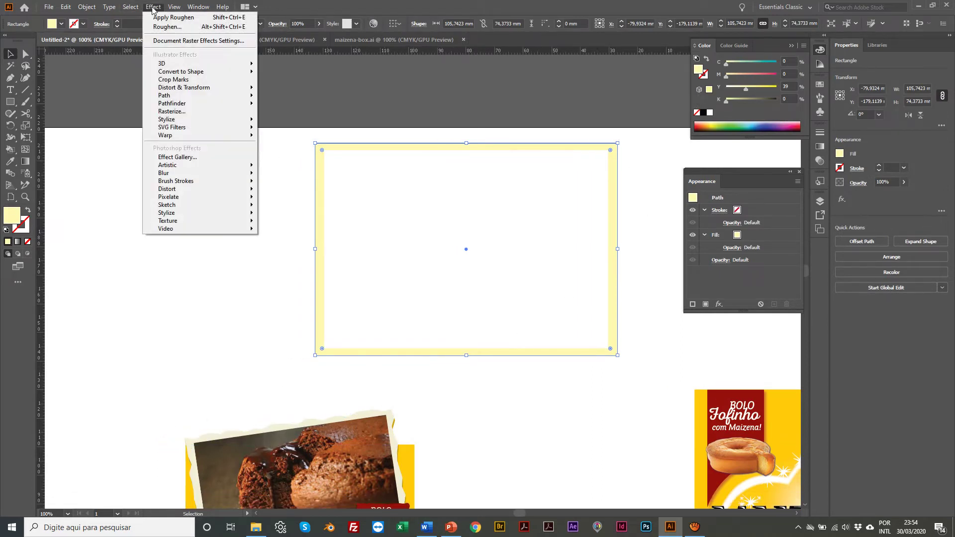
{"action": "mouse_move", "coordinate": [219, 87]}
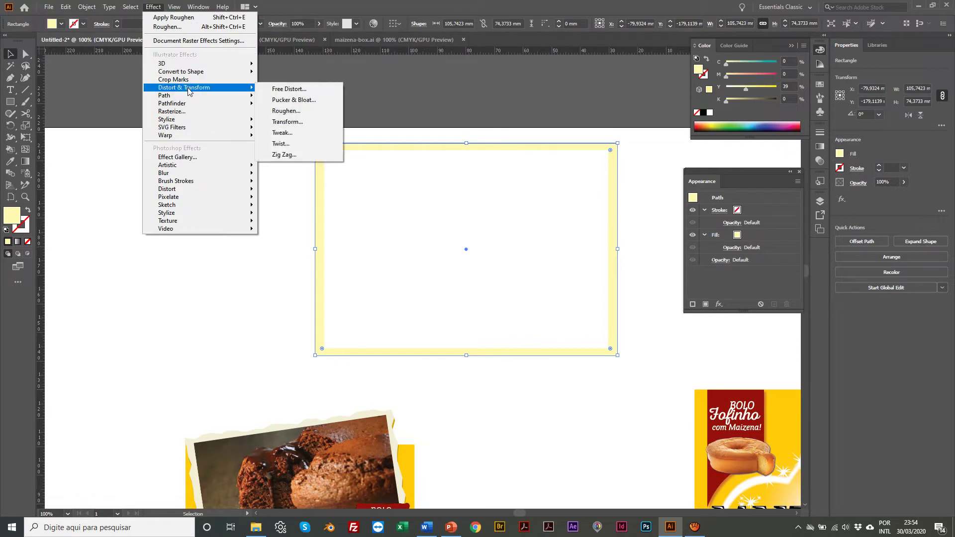
{"action": "left_click", "coordinate": [296, 113]}
{"action": "left_click", "coordinate": [480, 231]}
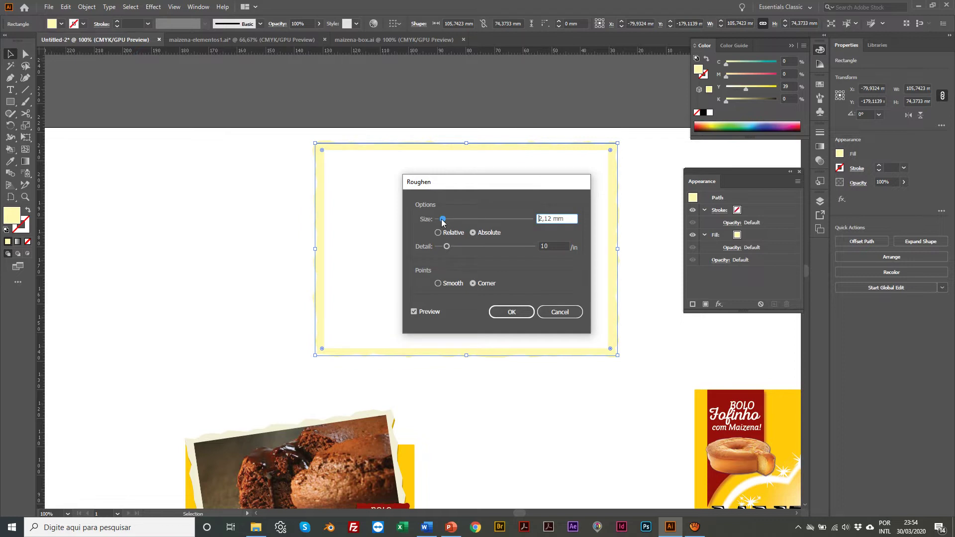
{"action": "left_click", "coordinate": [506, 315]}
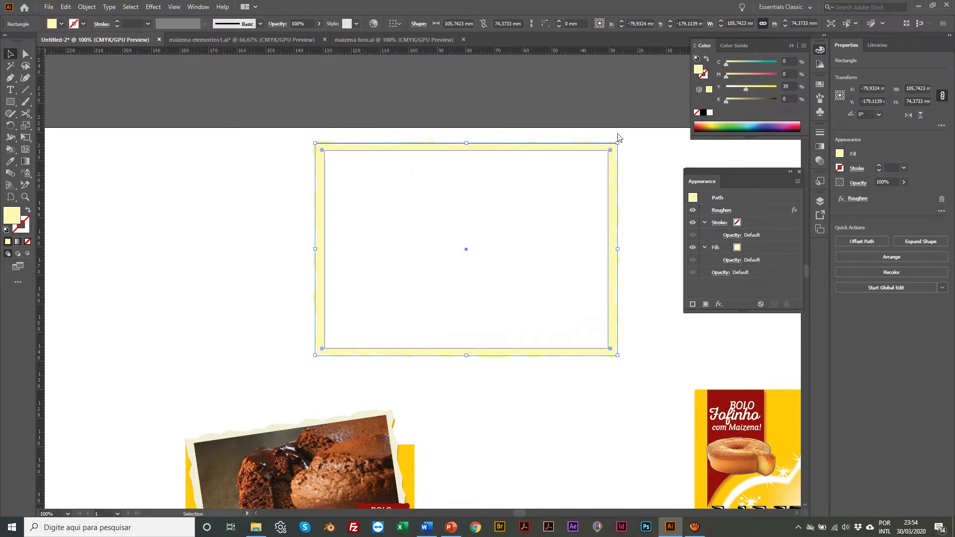
Recolour the roughened outer rectangle to light grey with 20% black
{"action": "left_click", "coordinate": [703, 112]}
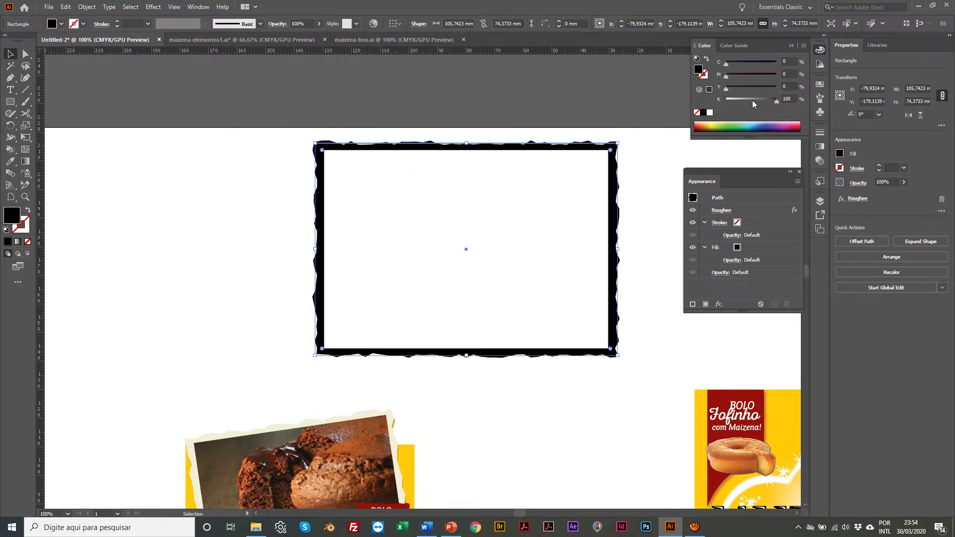
{"action": "left_click_drag", "start_coordinate": [752, 100], "coordinate": [739, 100]}
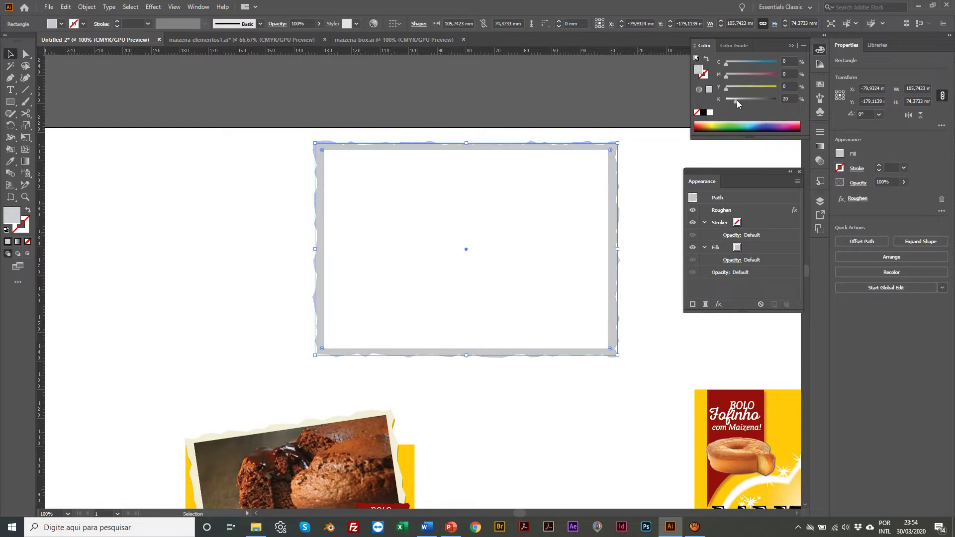
{"action": "scroll", "coordinate": [204, 249], "scroll_direction": "left", "scroll_amount": 1}
{"action": "left_click", "coordinate": [203, 253]}
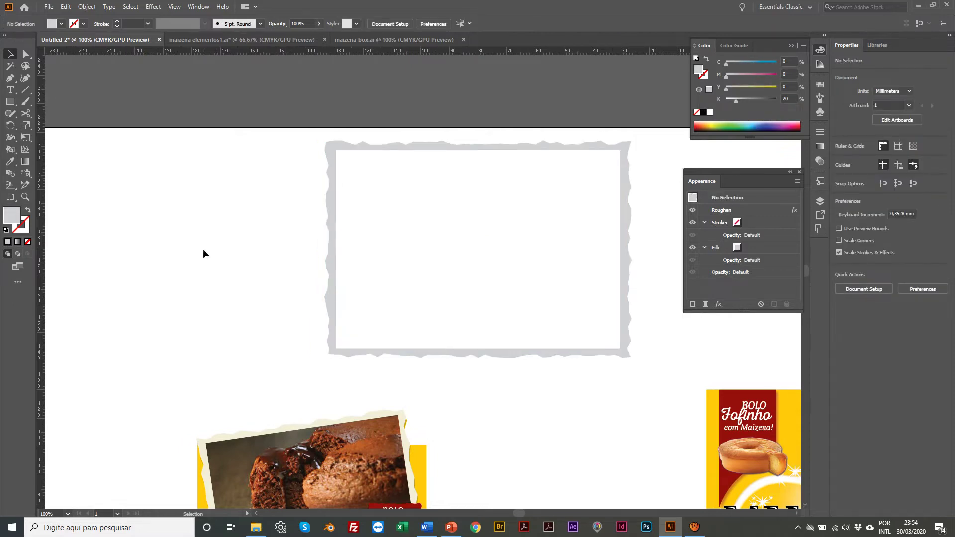
Copy the chocolate cake photo from maizena-elementos1.ai into the Untitled-2 document
{"action": "scroll", "coordinate": [203, 250], "scroll_direction": "down", "scroll_amount": 5}
{"action": "scroll", "coordinate": [203, 250], "scroll_direction": "up", "scroll_amount": 3}
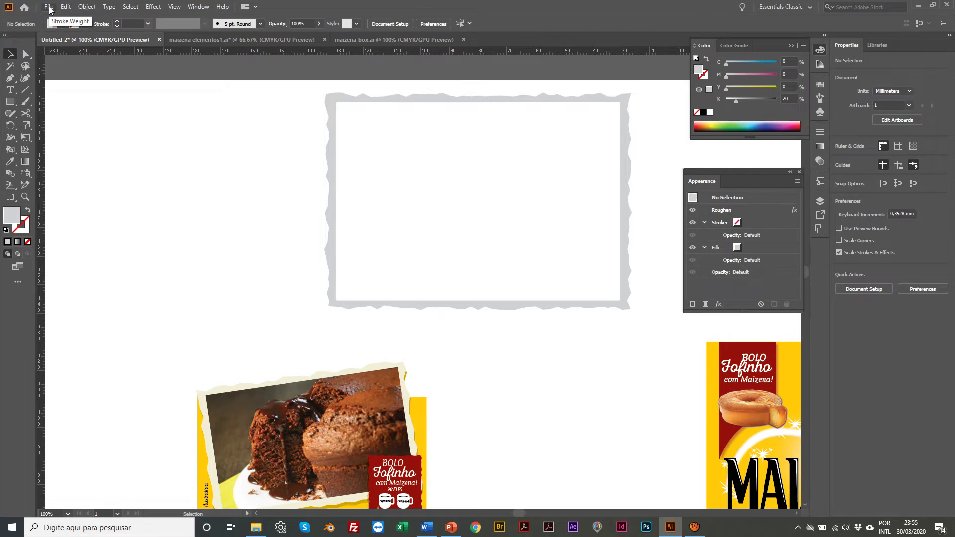
{"action": "left_click", "coordinate": [246, 40]}
{"action": "scroll", "coordinate": [367, 128], "scroll_direction": "right", "scroll_amount": 2}
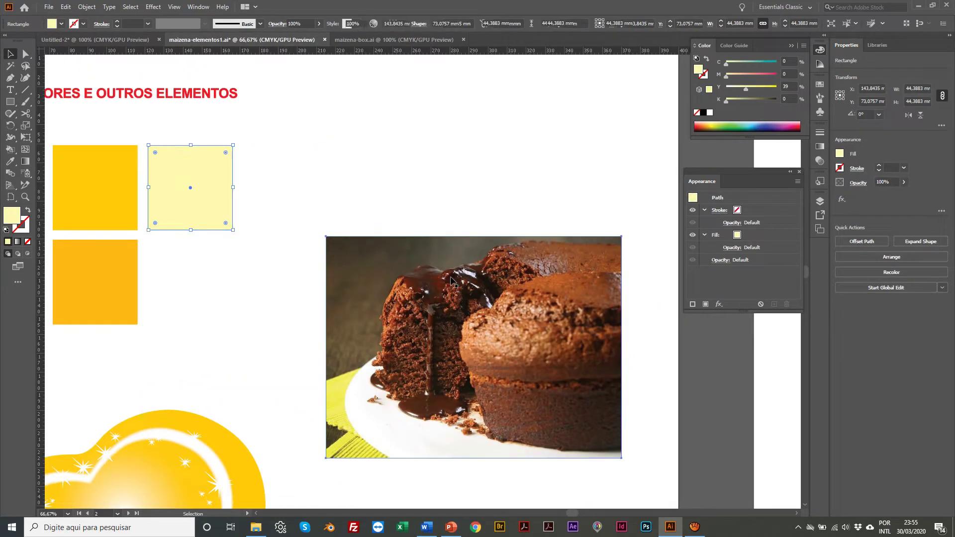
{"action": "left_click", "coordinate": [356, 249]}
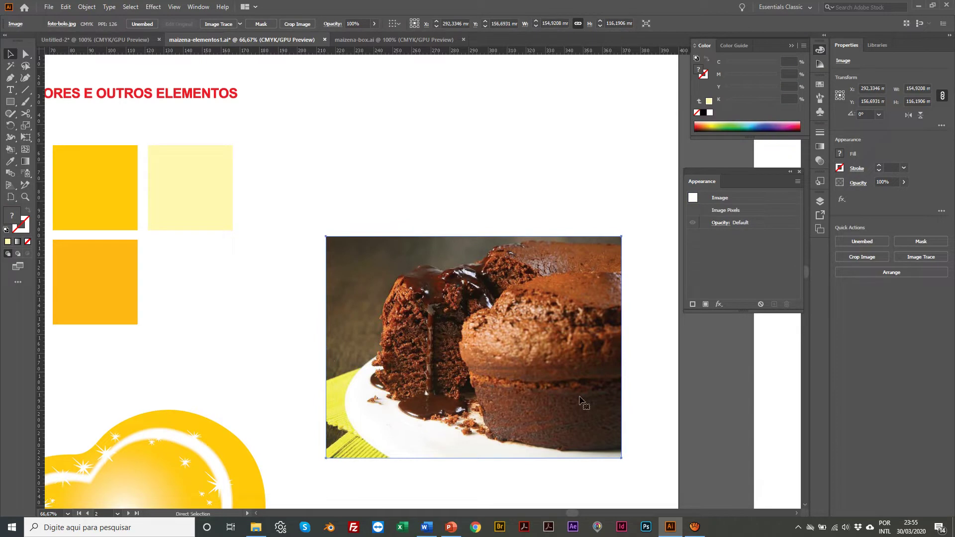
{"action": "left_click_drag", "start_coordinate": [114, 38], "coordinate": [240, 142]}
{"action": "scroll", "coordinate": [302, 195], "scroll_direction": "up", "scroll_amount": 2}
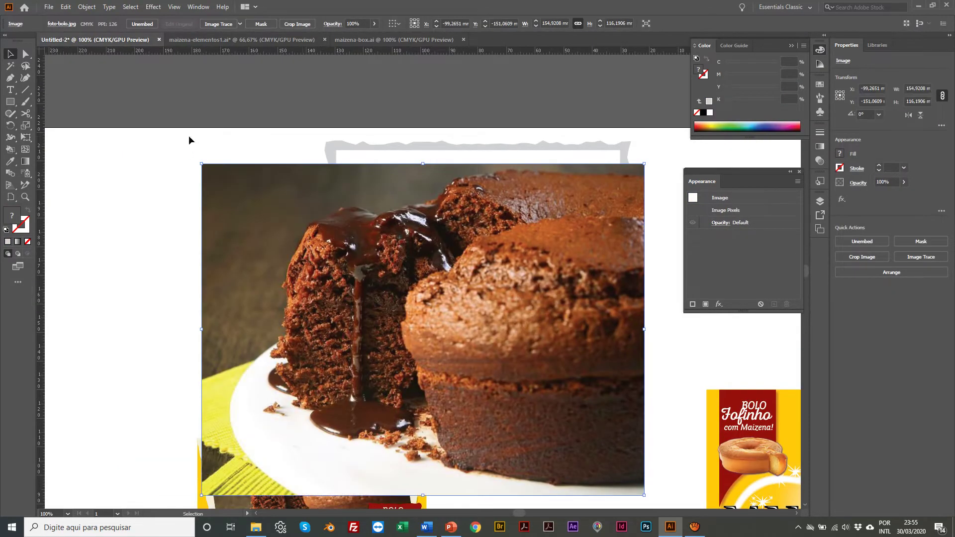
Scale the cake photo down to about 108 × 81 mm and place it over the white rectangle of the frame
{"action": "left_click_drag", "start_coordinate": [291, 288], "coordinate": [312, 251]}
{"action": "key", "text": "s"}
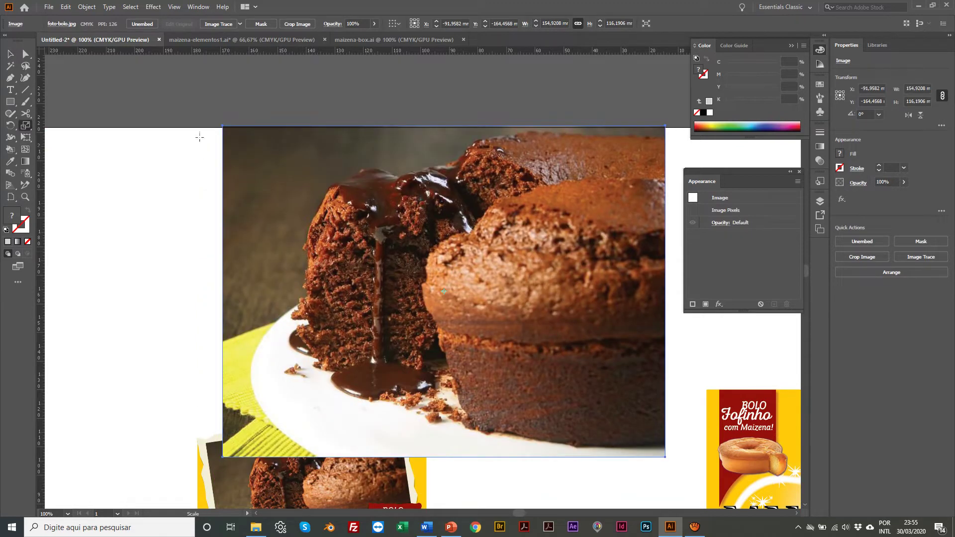
{"action": "left_click_drag", "start_coordinate": [203, 89], "coordinate": [265, 161]}
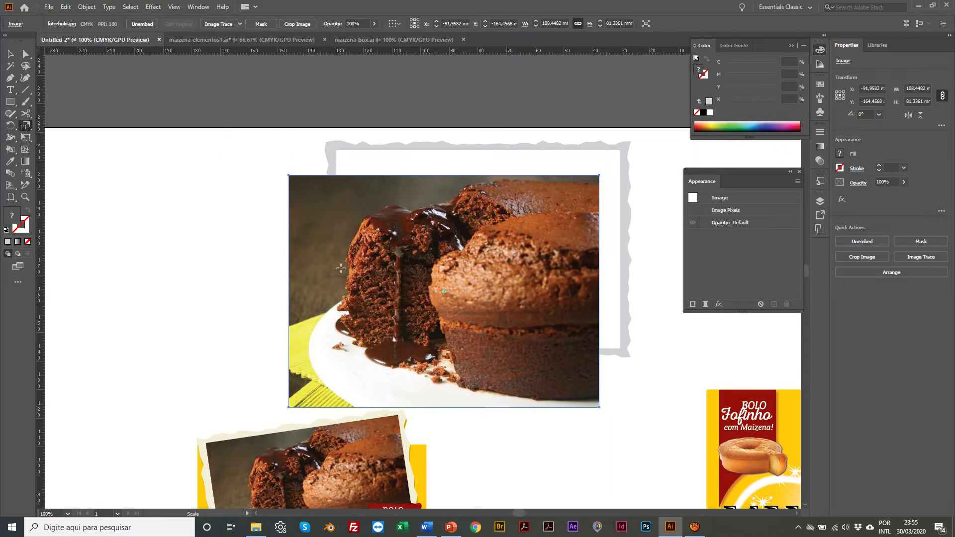
{"action": "key", "text": "v"}
{"action": "left_click_drag", "start_coordinate": [357, 312], "coordinate": [417, 294]}
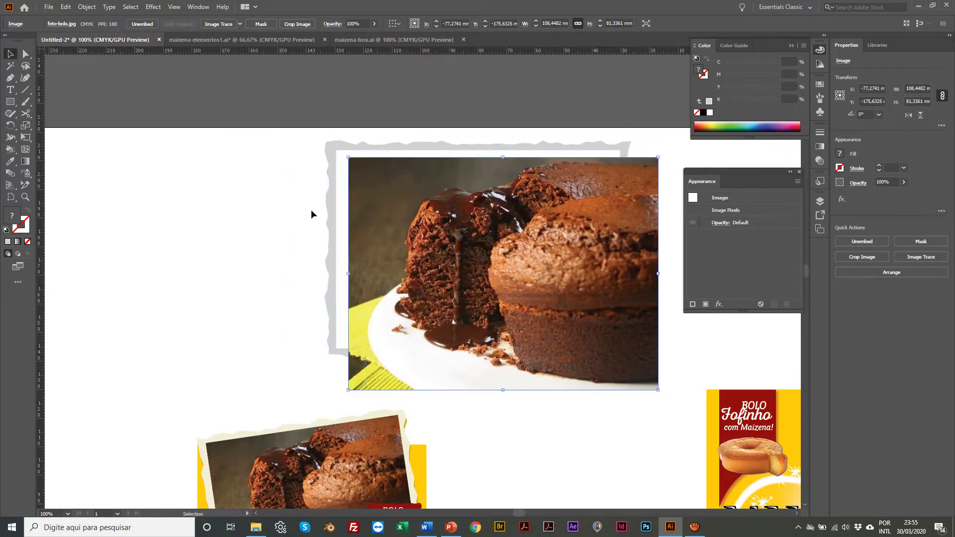
Bring the white inner rectangle to the front and shift the cake photo so it extends past all of the rectangle's edges
{"action": "left_click", "coordinate": [342, 211]}
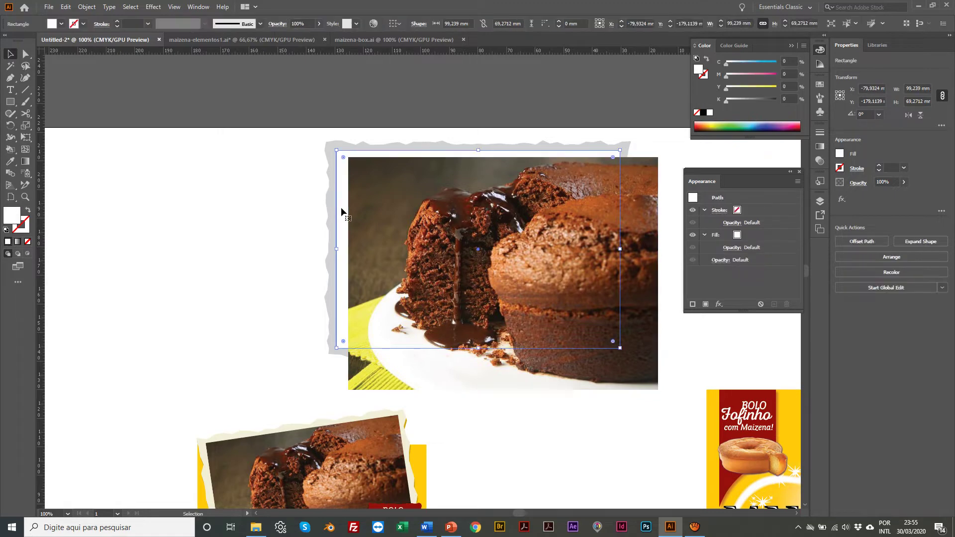
{"action": "right_click", "coordinate": [342, 208]}
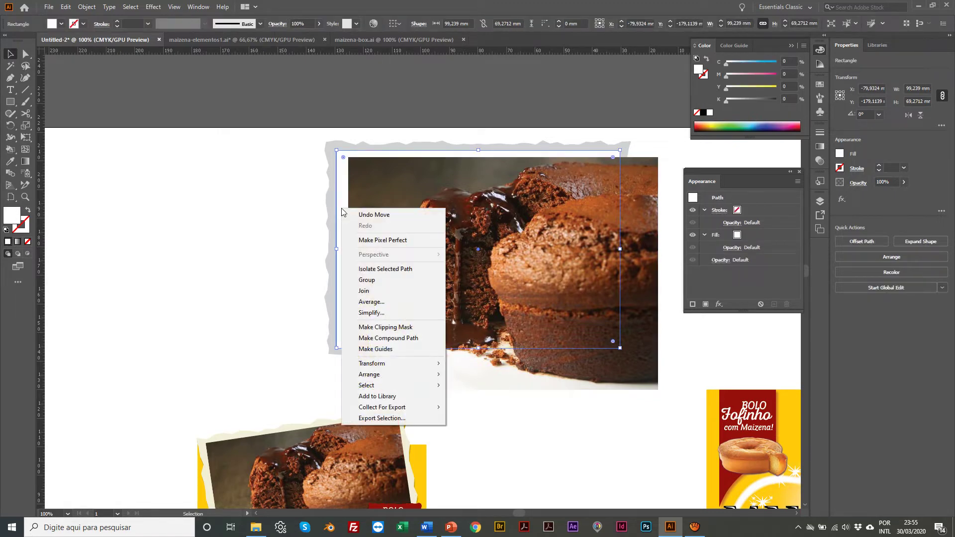
{"action": "mouse_move", "coordinate": [383, 378]}
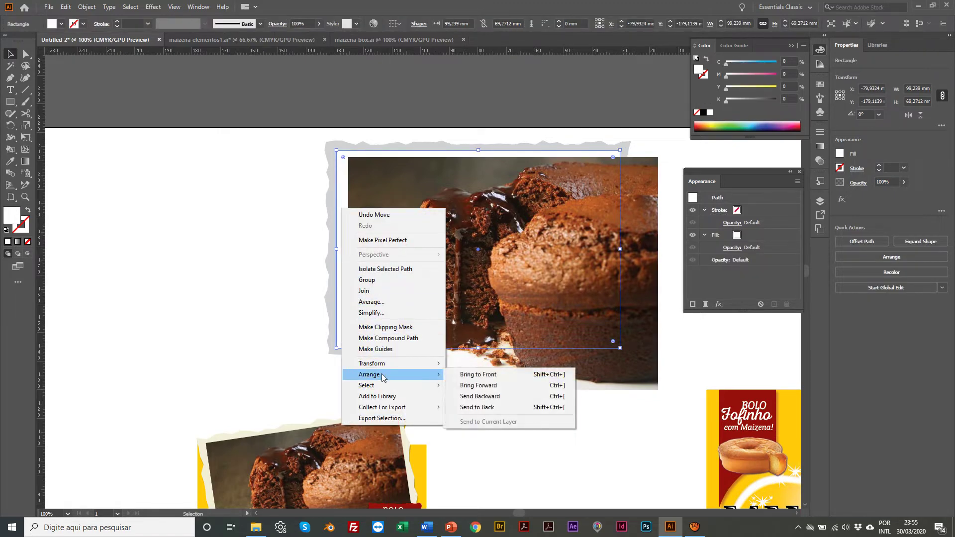
{"action": "left_click", "coordinate": [475, 374]}
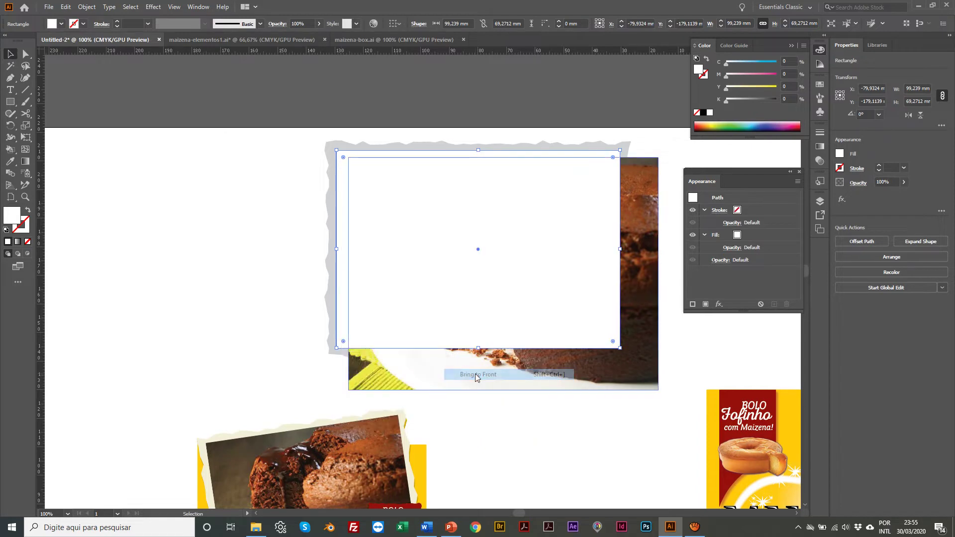
{"action": "left_click", "coordinate": [225, 269]}
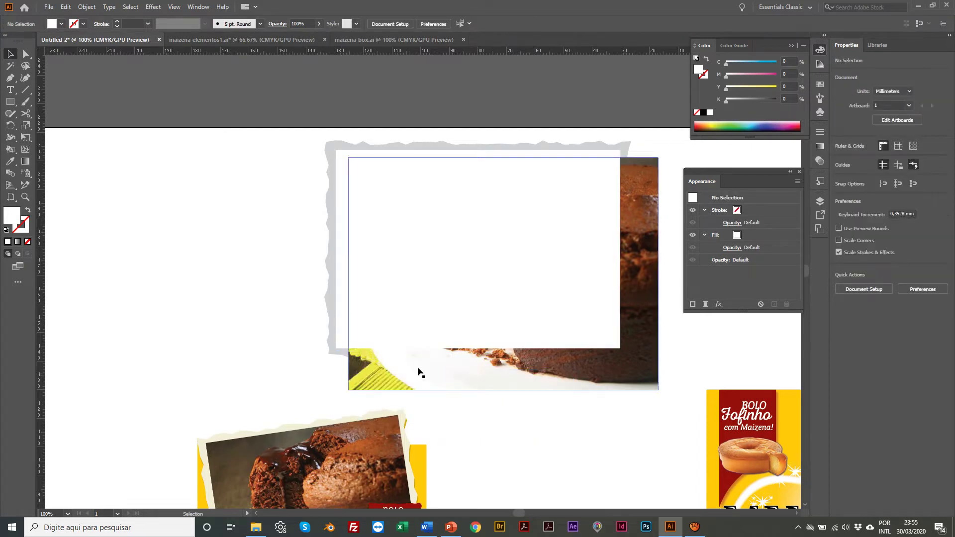
{"action": "left_click_drag", "start_coordinate": [426, 377], "coordinate": [408, 364]}
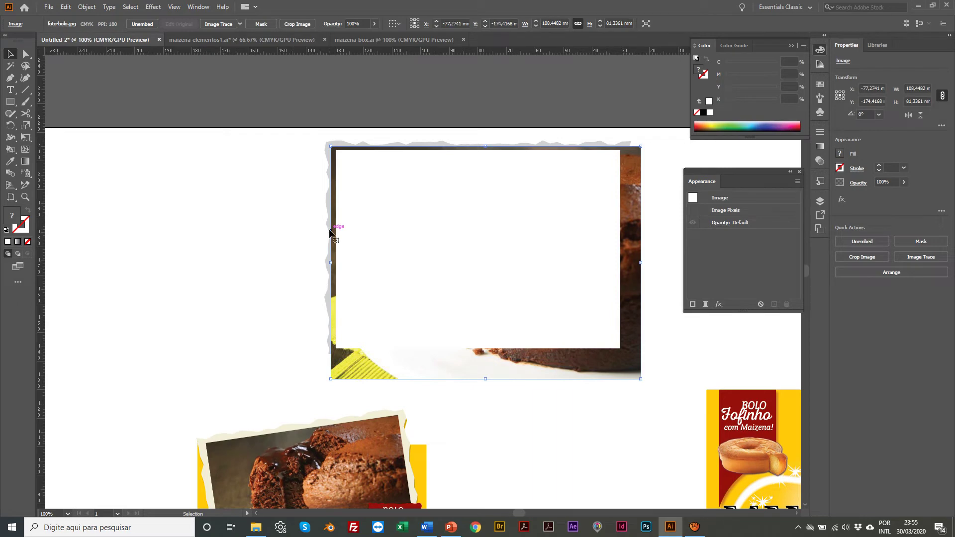
{"action": "left_click", "coordinate": [389, 291]}
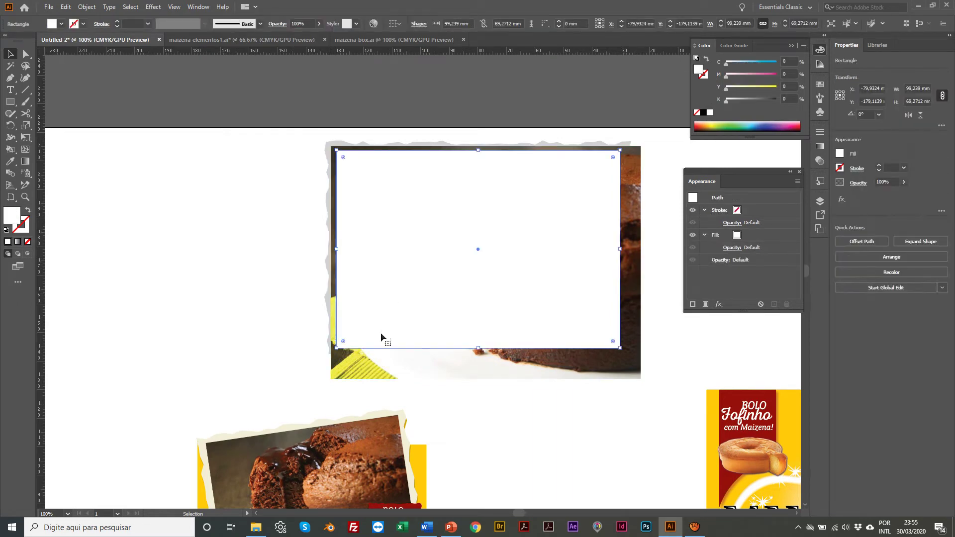
{"action": "scroll", "coordinate": [363, 362], "scroll_direction": "right", "scroll_amount": 10}
{"action": "scroll", "coordinate": [202, 378], "scroll_direction": "left", "scroll_amount": 6}
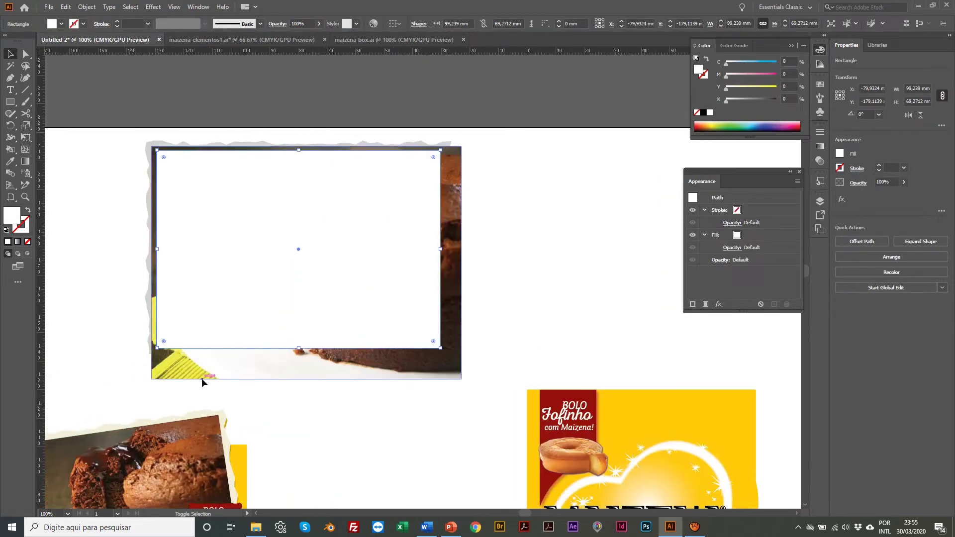
{"action": "left_click", "coordinate": [190, 365], "text": "shift"}
{"action": "right_click", "coordinate": [190, 365]}
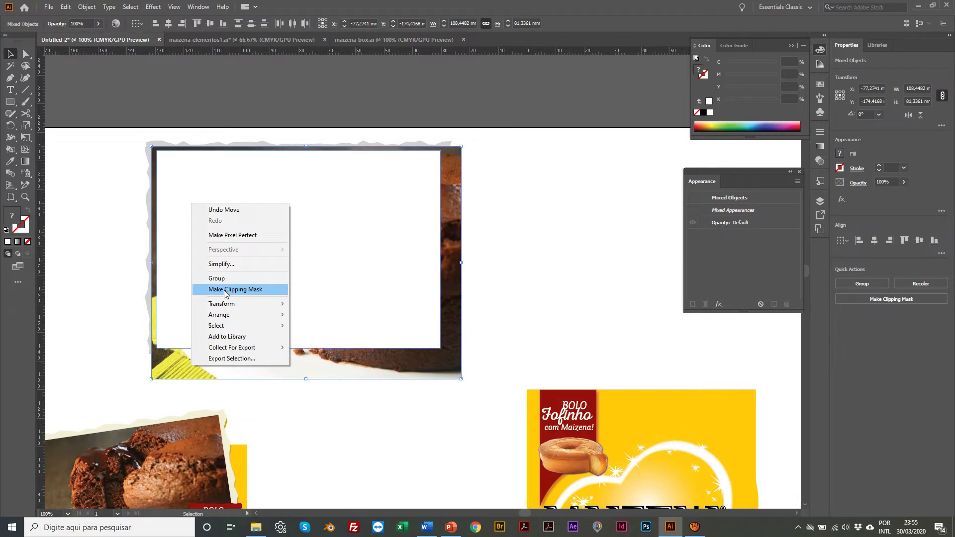
{"action": "left_click", "coordinate": [503, 267]}
{"action": "scroll", "coordinate": [144, 248], "scroll_direction": "right", "scroll_amount": 1}
{"action": "scroll", "coordinate": [145, 248], "scroll_direction": "left", "scroll_amount": 2}
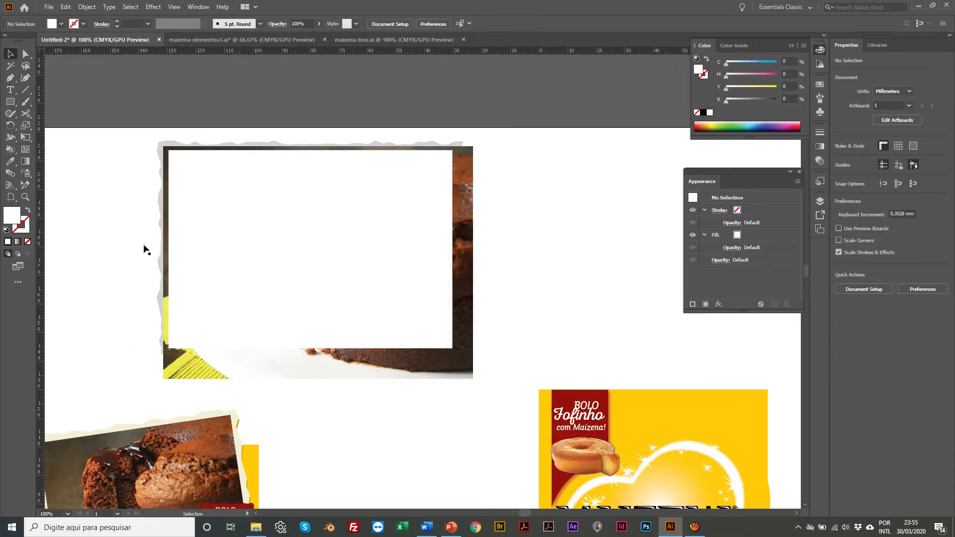
{"action": "scroll", "coordinate": [144, 248], "scroll_direction": "left", "scroll_amount": 2}
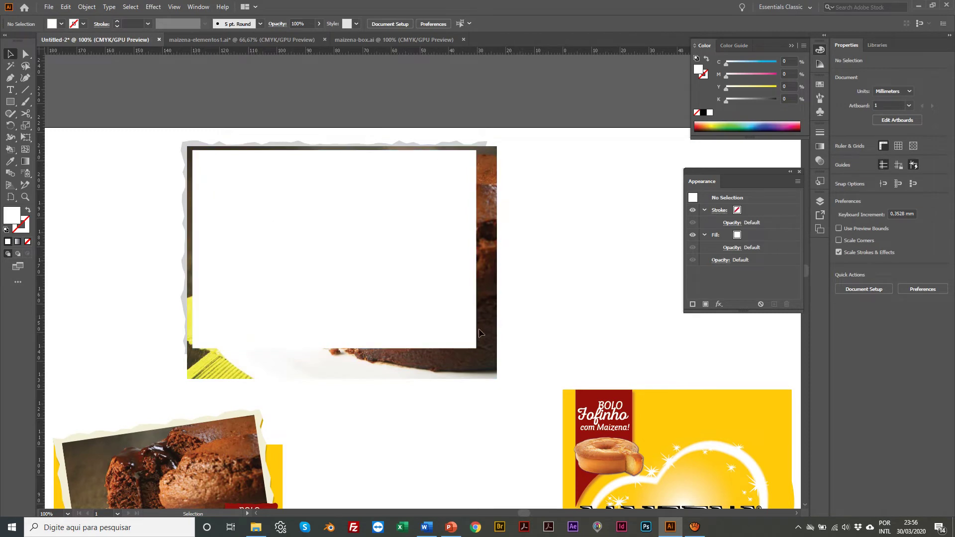
{"action": "left_click_drag", "start_coordinate": [356, 373], "coordinate": [564, 408]}
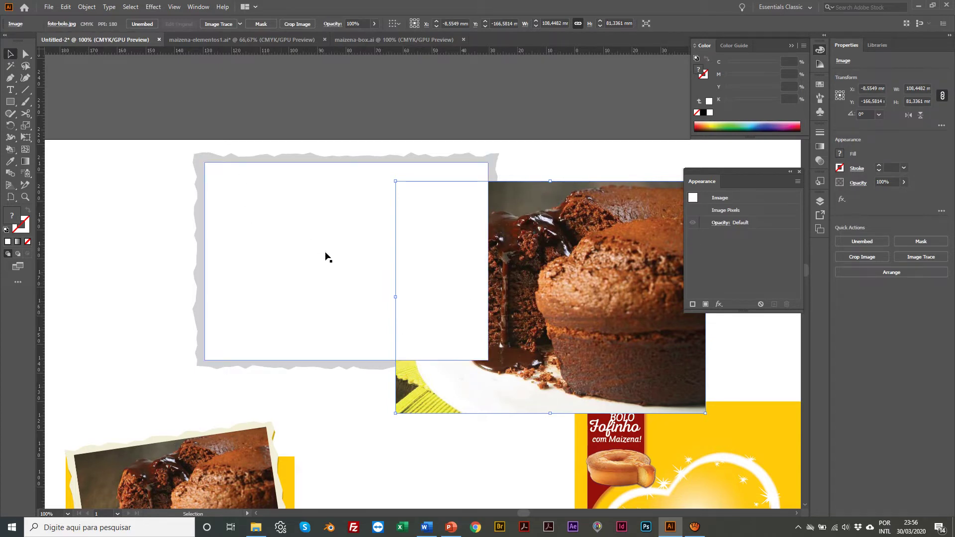
{"action": "key", "text": "ctrl+z"}
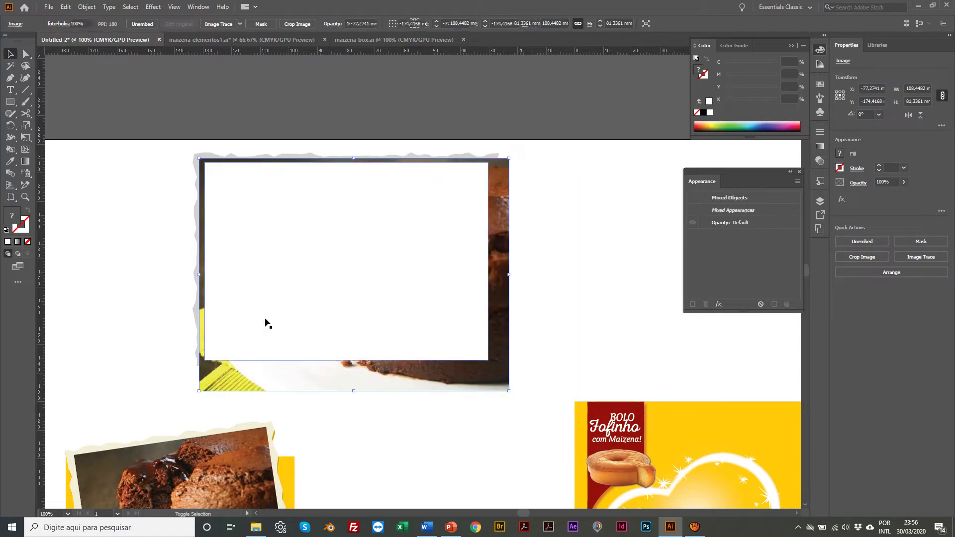
{"action": "left_click", "coordinate": [142, 272]}
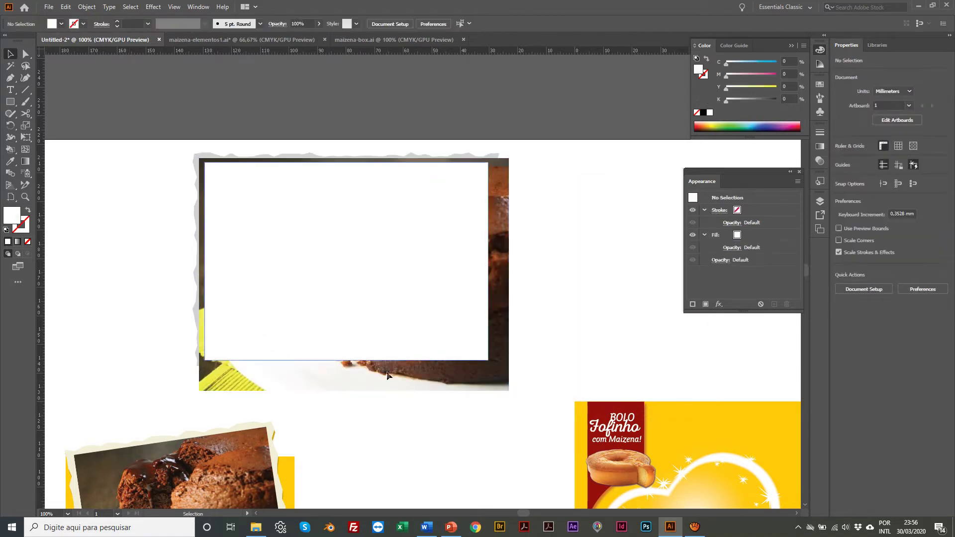
Clip the cake photo to the white inner rectangle with a clipping mask
{"action": "left_click", "coordinate": [329, 342]}
{"action": "left_click", "coordinate": [329, 380], "text": "shift"}
{"action": "right_click", "coordinate": [328, 379]}
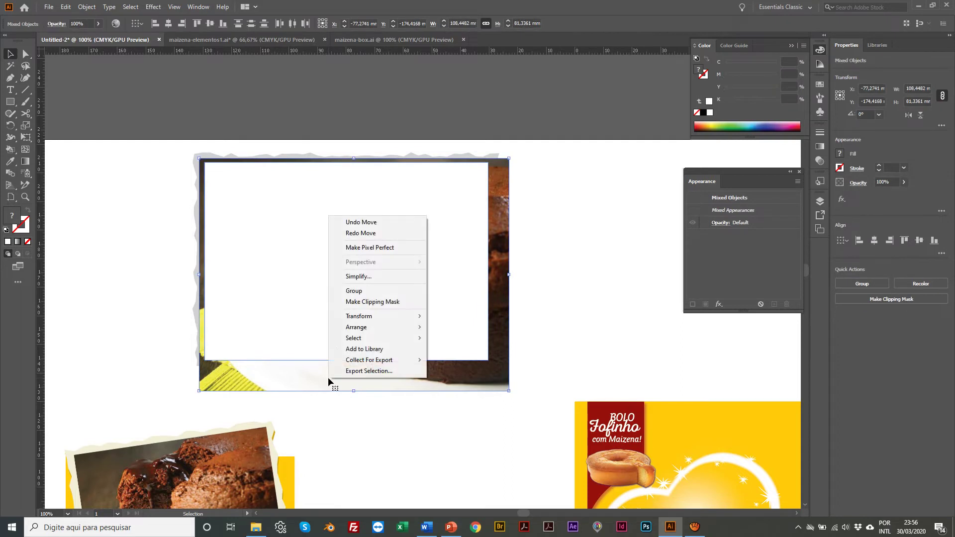
{"action": "left_click", "coordinate": [360, 302]}
{"action": "left_click", "coordinate": [136, 233]}
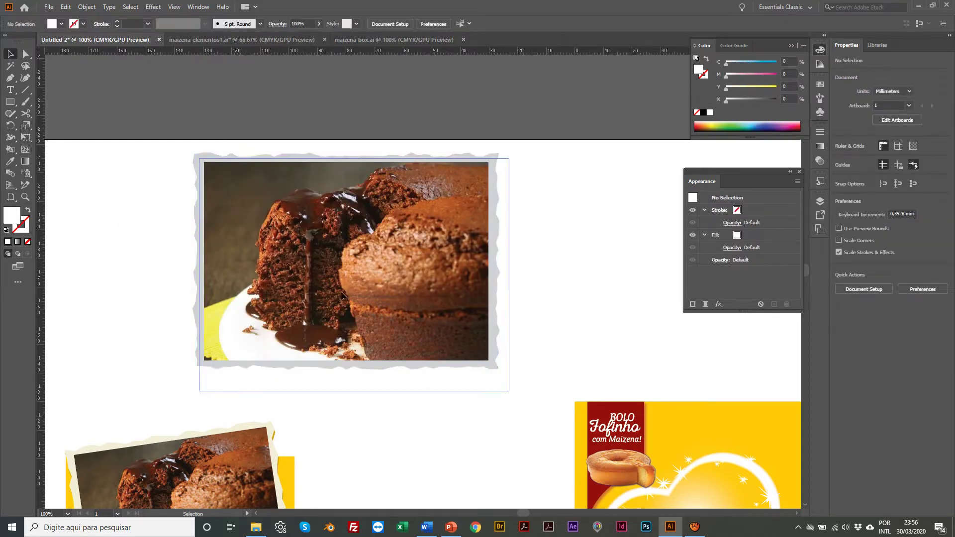
{"action": "scroll", "coordinate": [347, 303], "scroll_direction": "left", "scroll_amount": 1}
{"action": "scroll", "coordinate": [347, 304], "scroll_direction": "down", "scroll_amount": 1}
{"action": "scroll", "coordinate": [347, 304], "scroll_direction": "down", "scroll_amount": 3}
{"action": "scroll", "coordinate": [348, 304], "scroll_direction": "right", "scroll_amount": 1}
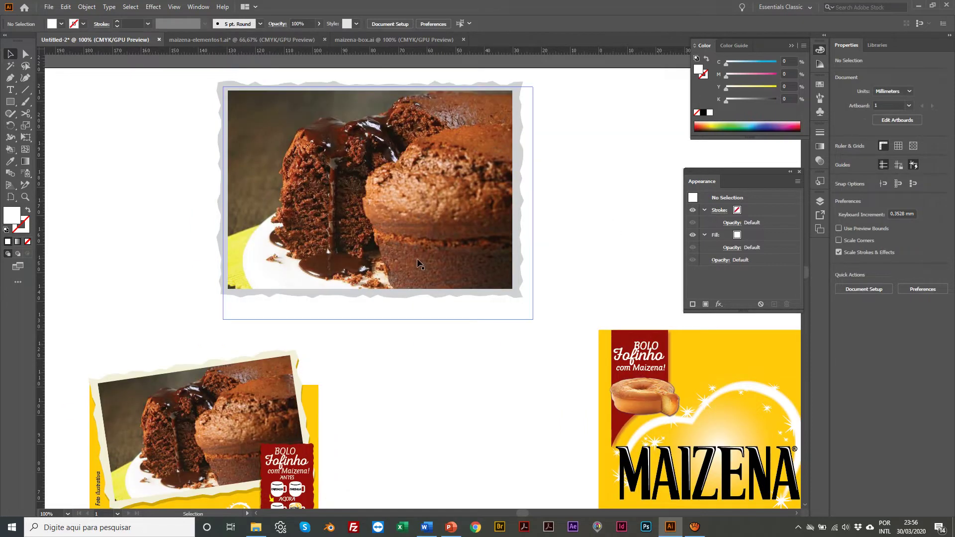
{"action": "scroll", "coordinate": [408, 264], "scroll_direction": "up", "scroll_amount": 4}
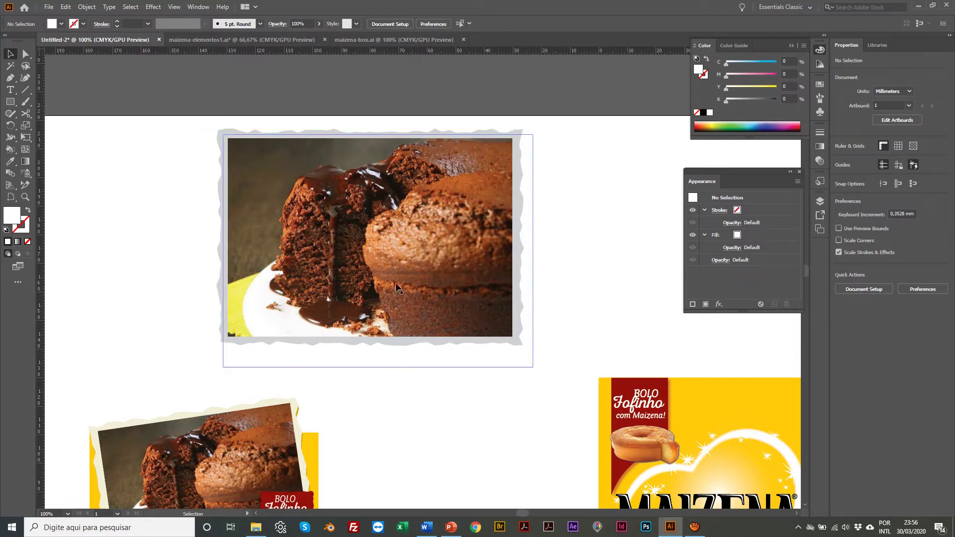
Inside the clip group, scale the cake photo to about 101 × 76 mm and reposition it so it still fills the frame
{"action": "double_click", "coordinate": [316, 195]}
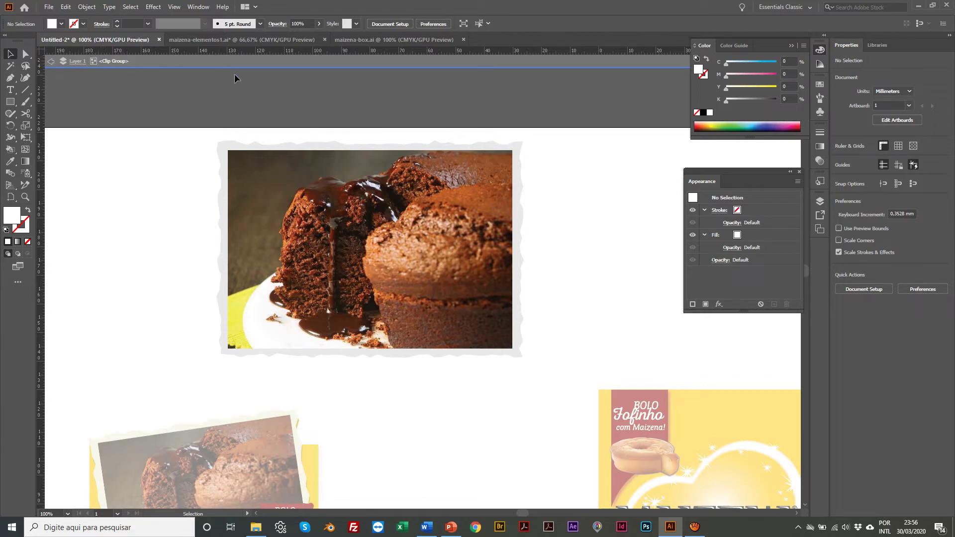
{"action": "left_click", "coordinate": [314, 185]}
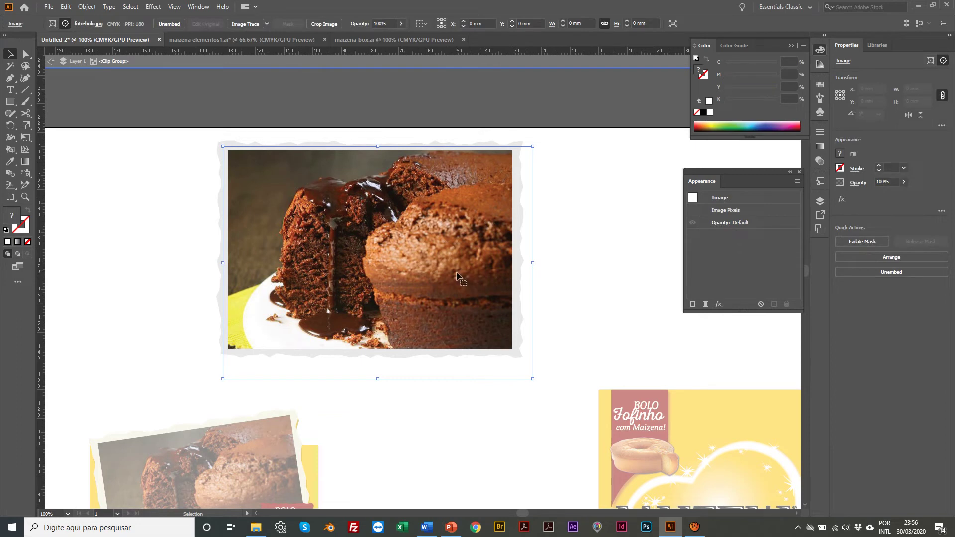
{"action": "left_click_drag", "start_coordinate": [456, 274], "coordinate": [445, 260]}
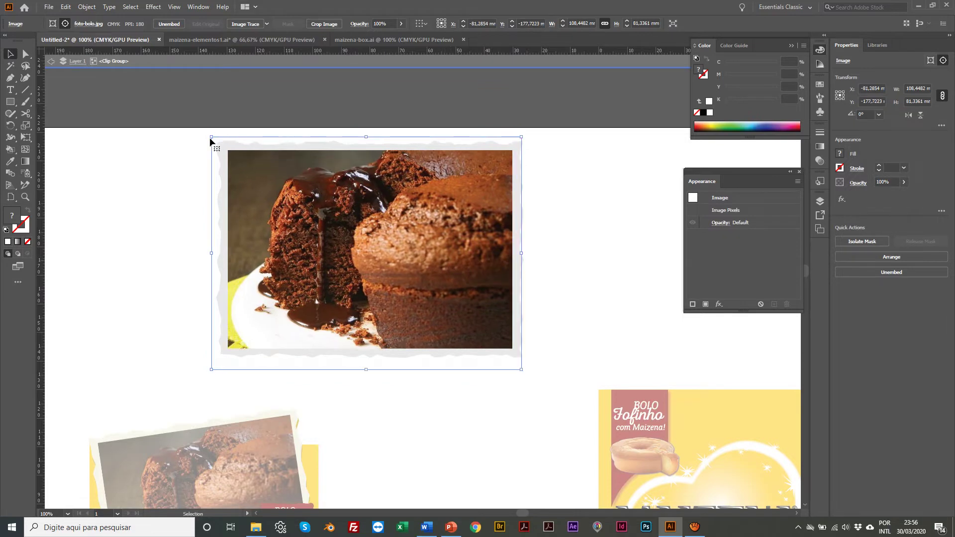
{"action": "key", "text": "s"}
{"action": "left_click_drag", "start_coordinate": [200, 123], "coordinate": [212, 132]}
{"action": "key", "text": "v"}
{"action": "key", "text": "Right"}
{"action": "key", "text": "Right"}
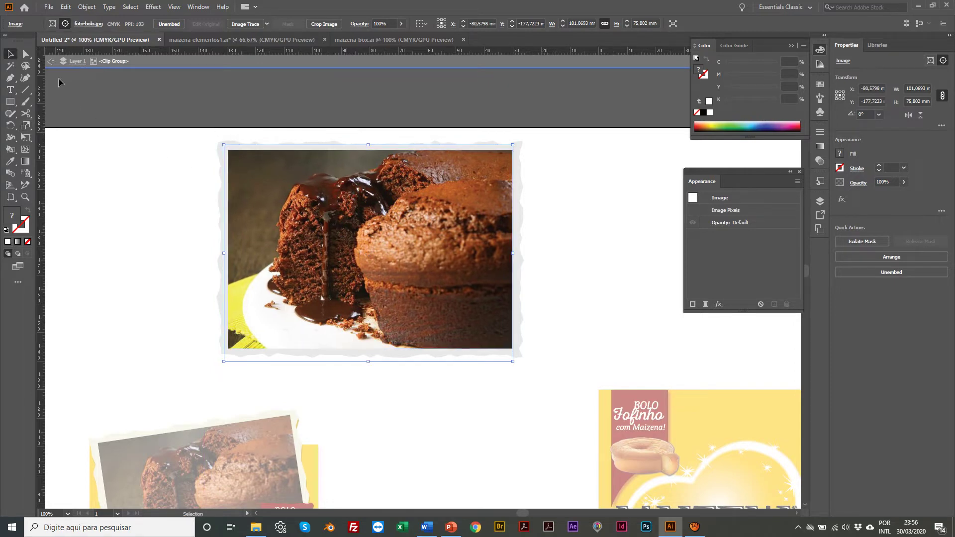
{"action": "left_click", "coordinate": [52, 61]}
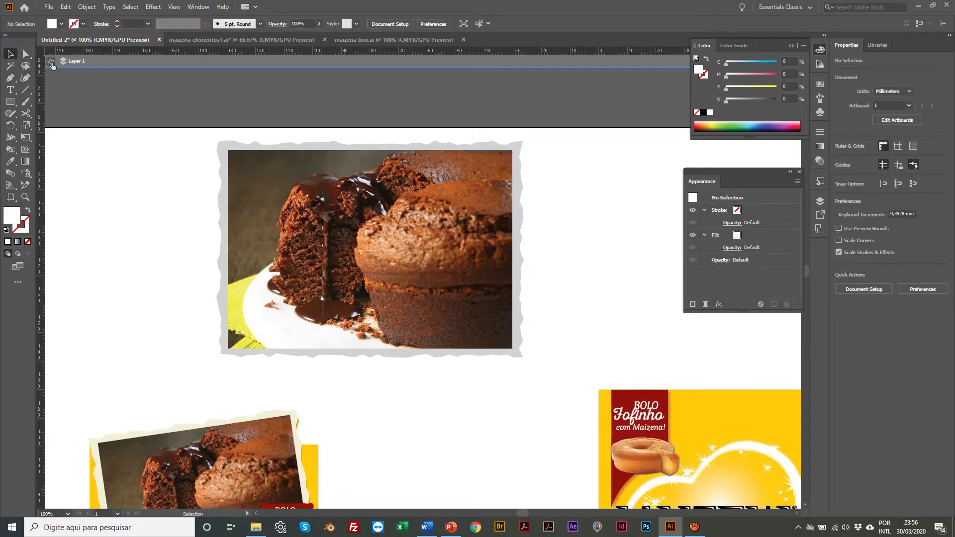
Examine the reference back panel and its dashed recipe border, and check the available elements in maizena-elementos1.ai
{"action": "scroll", "coordinate": [126, 187], "scroll_direction": "down", "scroll_amount": 1}
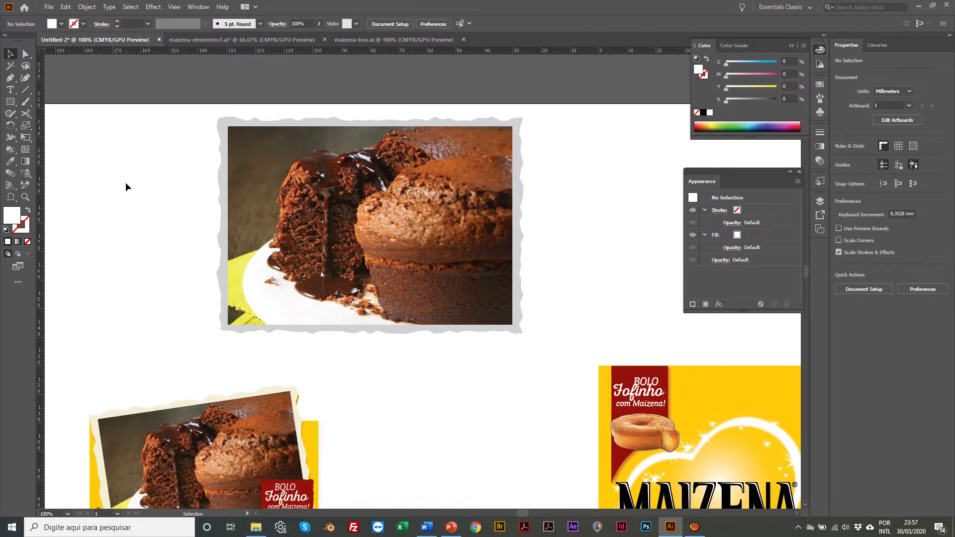
{"action": "scroll", "coordinate": [126, 187], "scroll_direction": "down", "scroll_amount": 3}
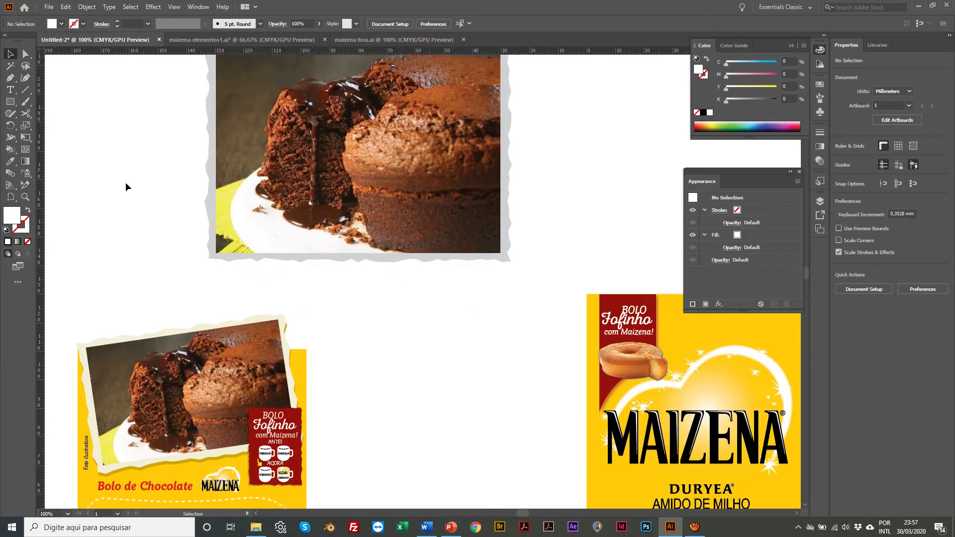
{"action": "scroll", "coordinate": [126, 182], "scroll_direction": "up", "scroll_amount": 2}
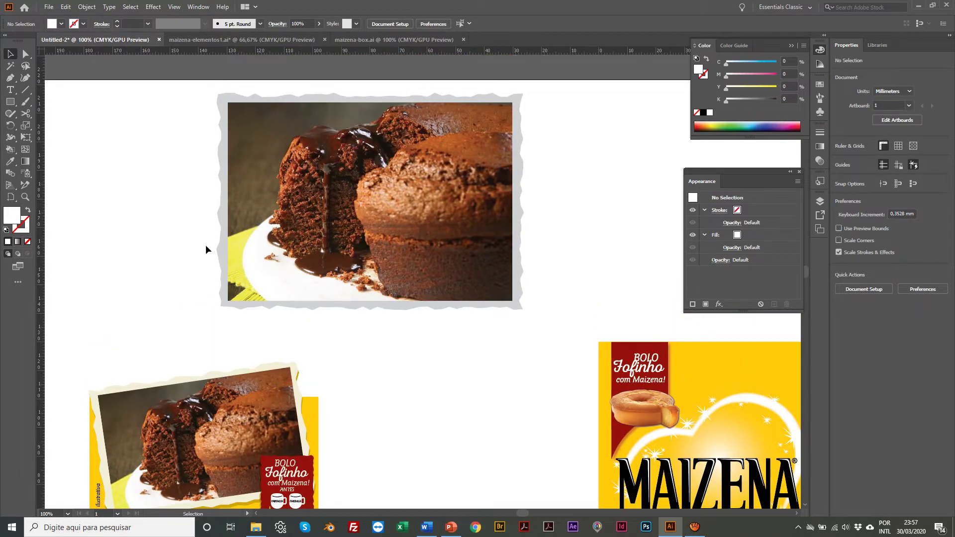
{"action": "scroll", "coordinate": [205, 245], "scroll_direction": "down", "scroll_amount": 6}
{"action": "scroll", "coordinate": [207, 249], "scroll_direction": "down", "scroll_amount": 5}
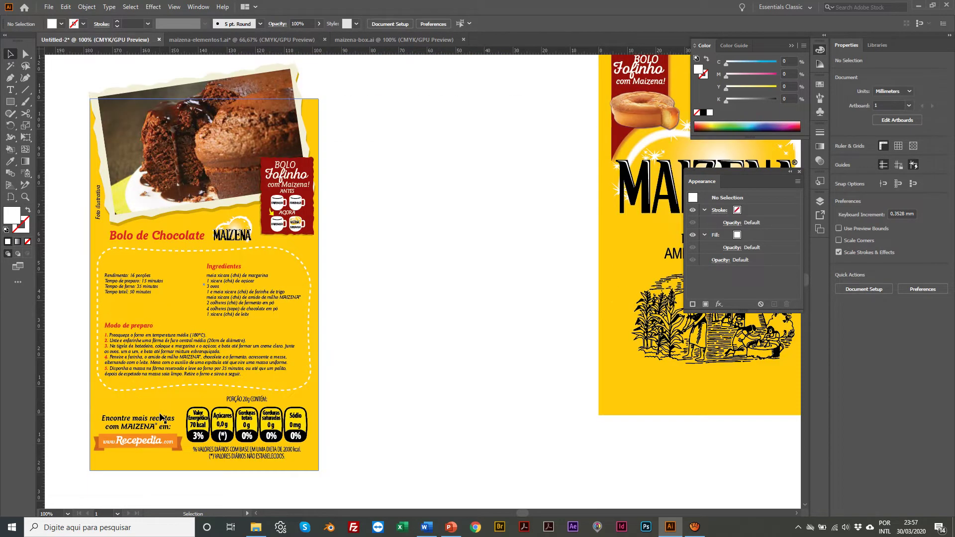
{"action": "scroll", "coordinate": [159, 423], "scroll_direction": "right", "scroll_amount": 1}
{"action": "scroll", "coordinate": [149, 437], "scroll_direction": "left", "scroll_amount": 3}
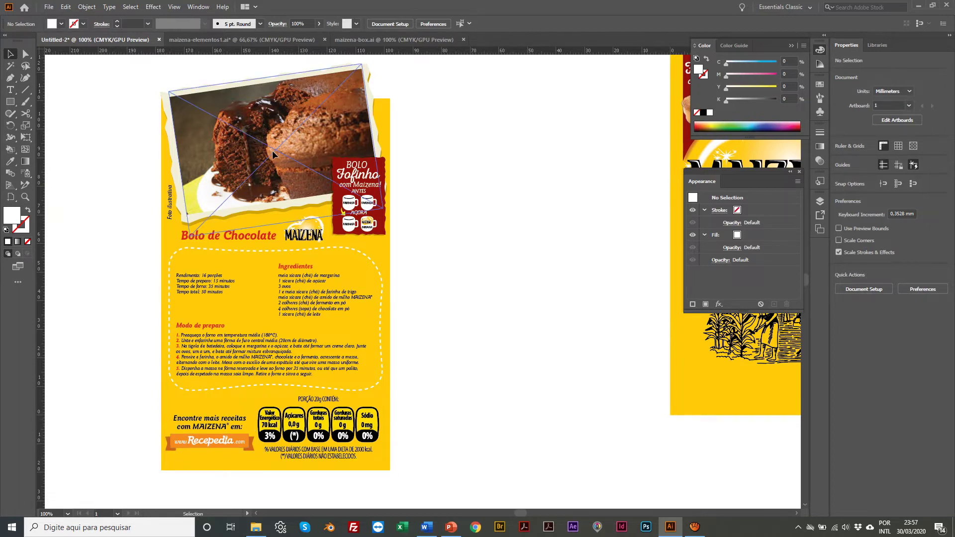
{"action": "left_click", "coordinate": [212, 38]}
{"action": "scroll", "coordinate": [330, 179], "scroll_direction": "left", "scroll_amount": 3}
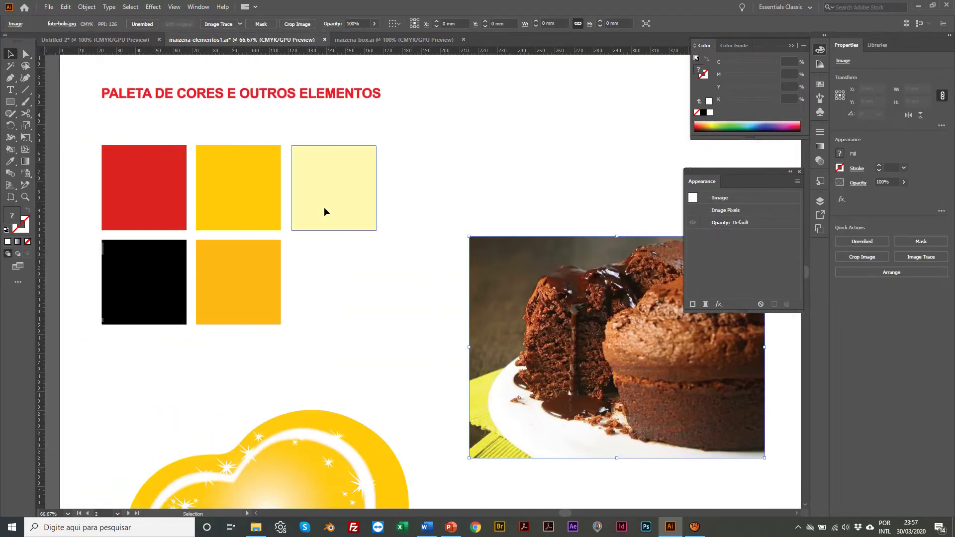
{"action": "scroll", "coordinate": [323, 207], "scroll_direction": "down", "scroll_amount": 6}
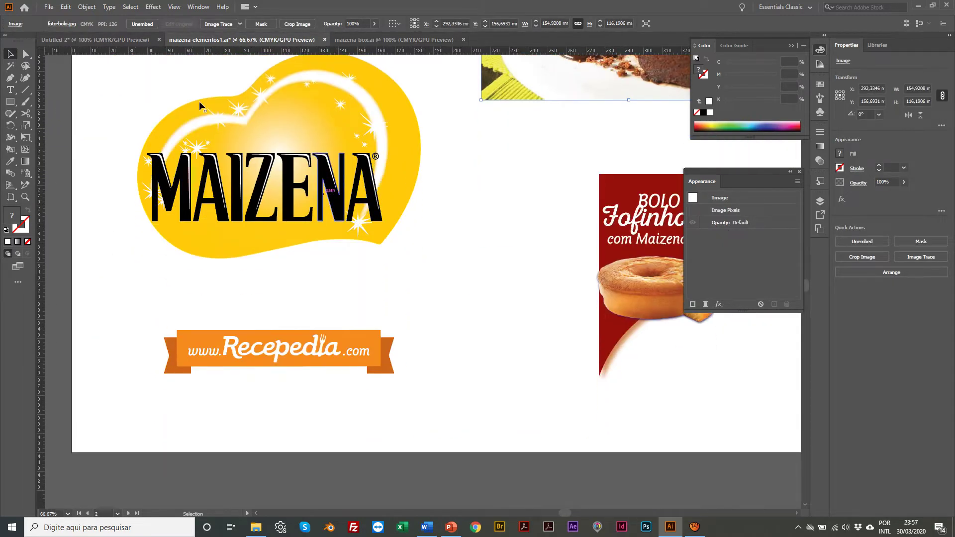
{"action": "left_click", "coordinate": [94, 39]}
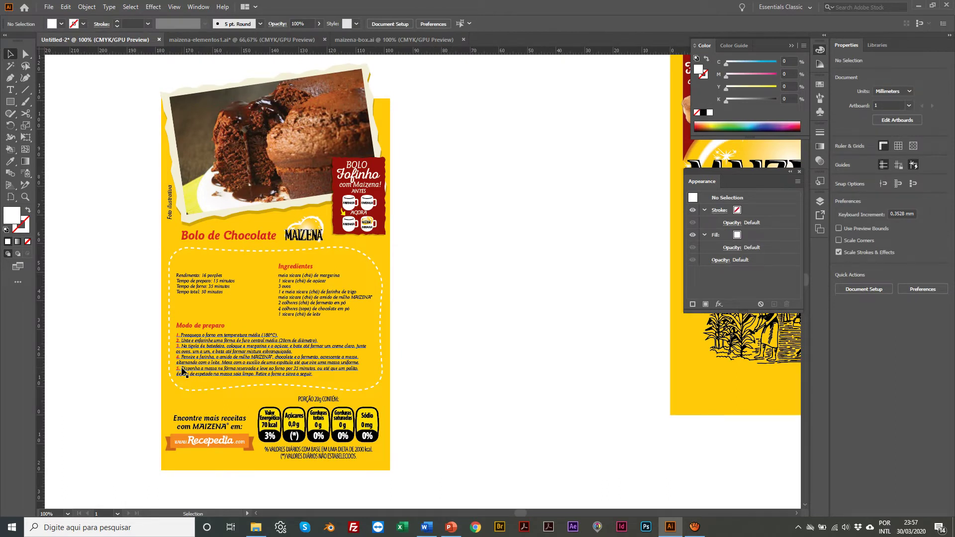
{"action": "key", "text": "z"}
{"action": "left_click", "coordinate": [194, 208]}
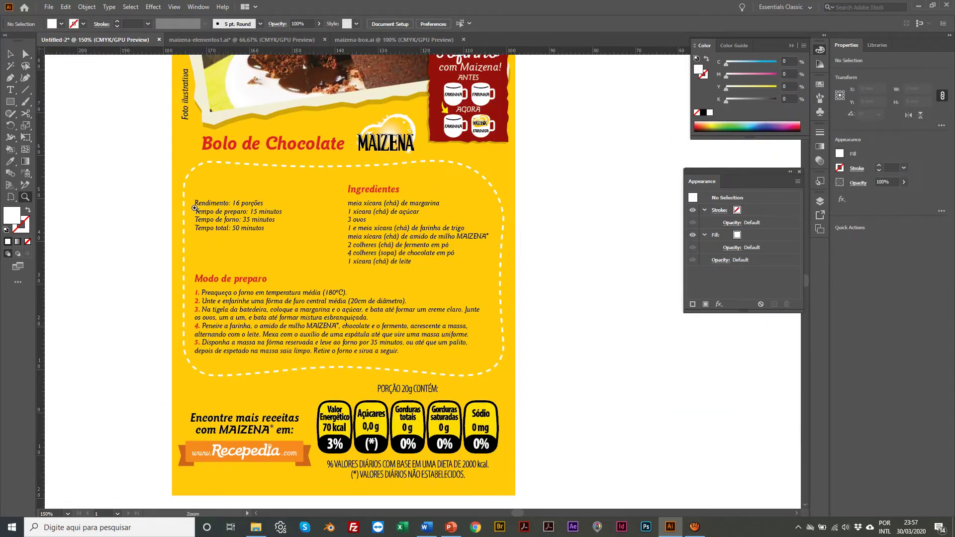
{"action": "scroll", "coordinate": [405, 237], "scroll_direction": "right", "scroll_amount": 13}
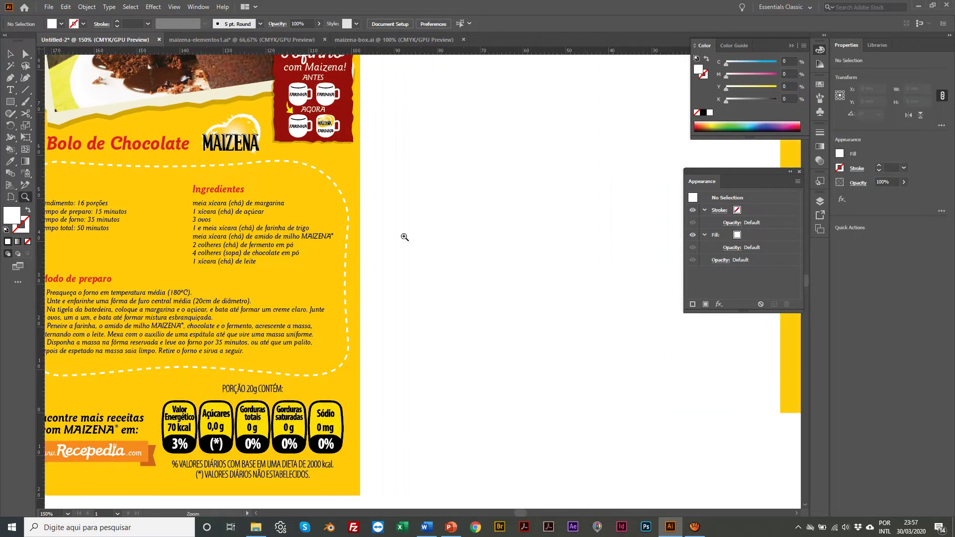
{"action": "scroll", "coordinate": [316, 236], "scroll_direction": "left", "scroll_amount": 9}
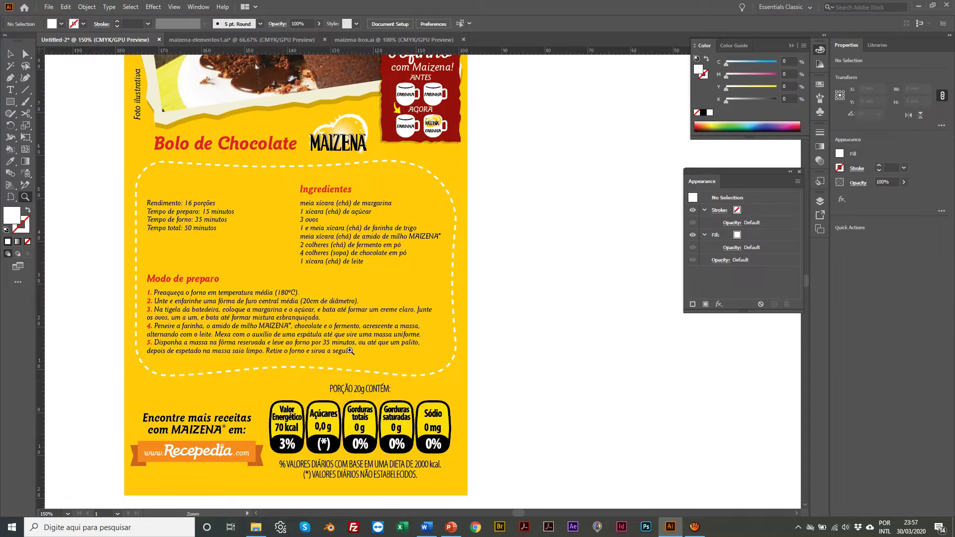
Draw a rectangle about 70 × 50 mm beside the reference back panel, with no fill and a magenta stroke
{"action": "left_click", "coordinate": [7, 103]}
{"action": "left_click", "coordinate": [698, 113]}
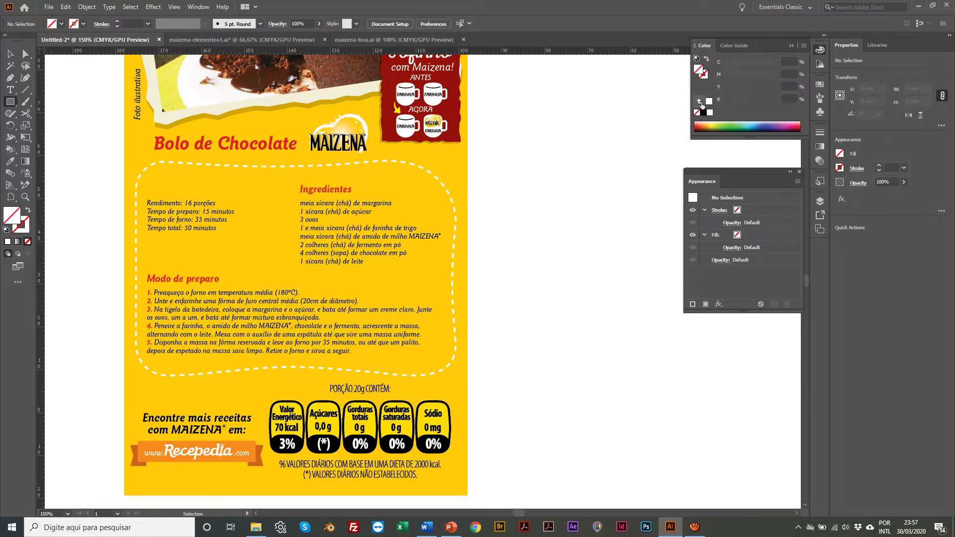
{"action": "left_click", "coordinate": [704, 75]}
{"action": "left_click", "coordinate": [709, 101]}
{"action": "scroll", "coordinate": [552, 174], "scroll_direction": "right", "scroll_amount": 1}
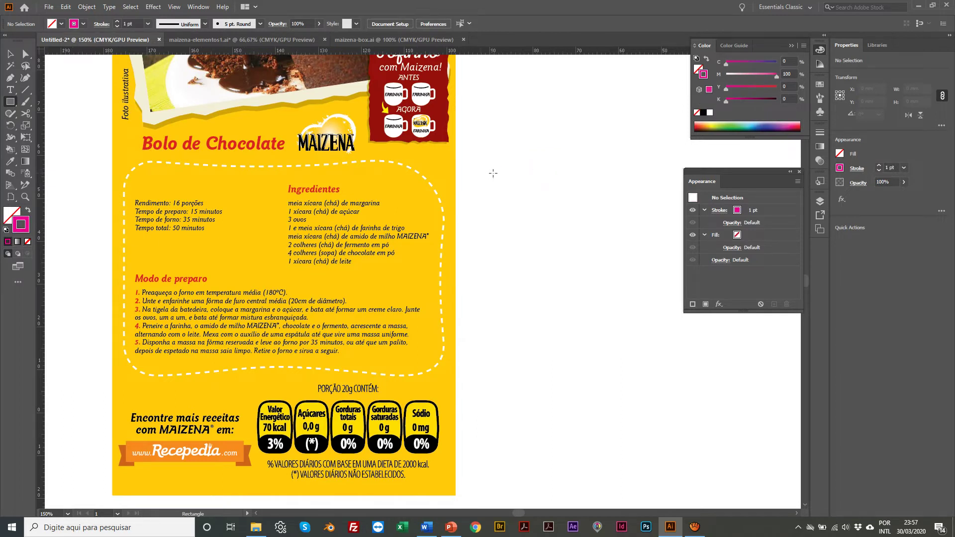
{"action": "left_click_drag", "start_coordinate": [492, 173], "coordinate": [793, 377]}
{"action": "scroll", "coordinate": [636, 260], "scroll_direction": "right", "scroll_amount": 5}
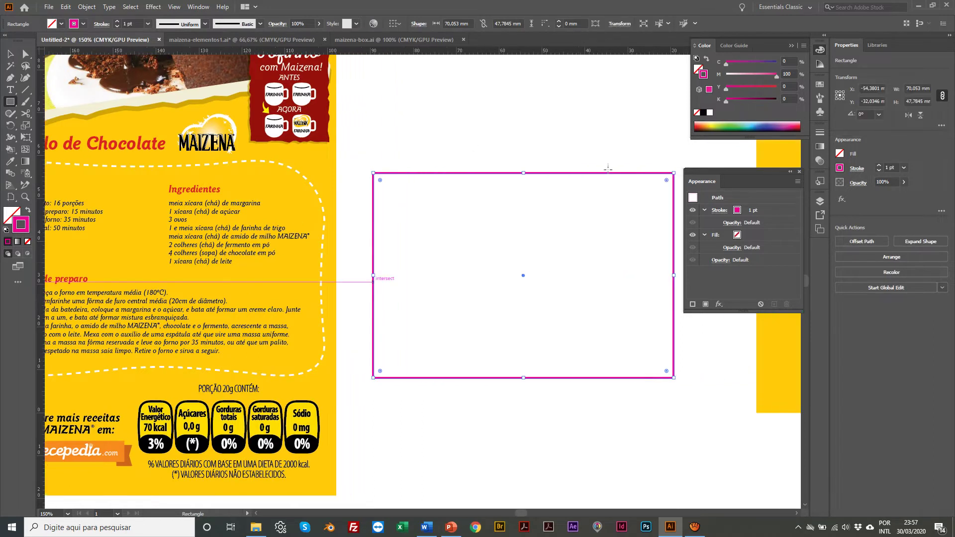
{"action": "key", "text": "v"}
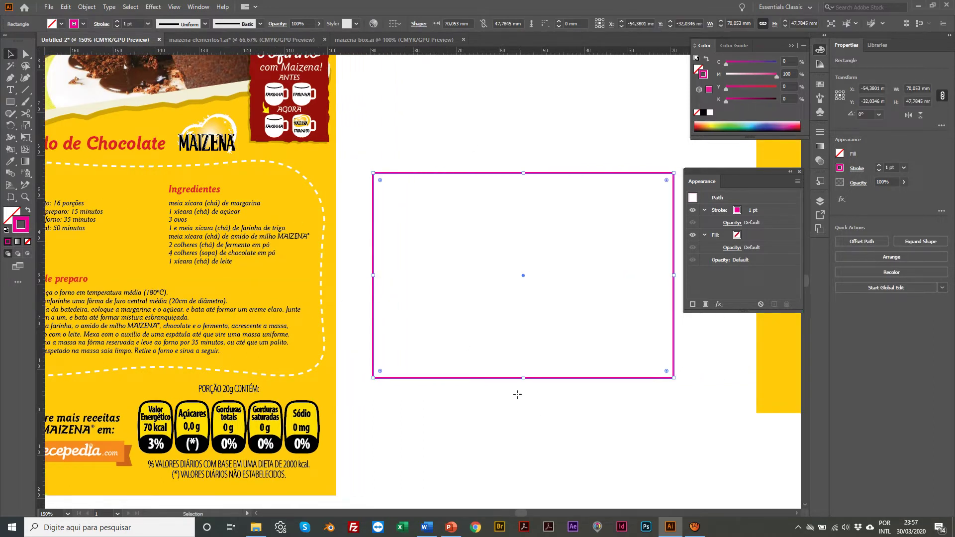
{"action": "scroll", "coordinate": [520, 381], "scroll_direction": "right", "scroll_amount": 1}
{"action": "left_click_drag", "start_coordinate": [513, 379], "coordinate": [512, 388]}
Make the rectangle's stroke a dashed line with 4 pt dashes, like the recipe border on the back panel
{"action": "left_click", "coordinate": [800, 172]}
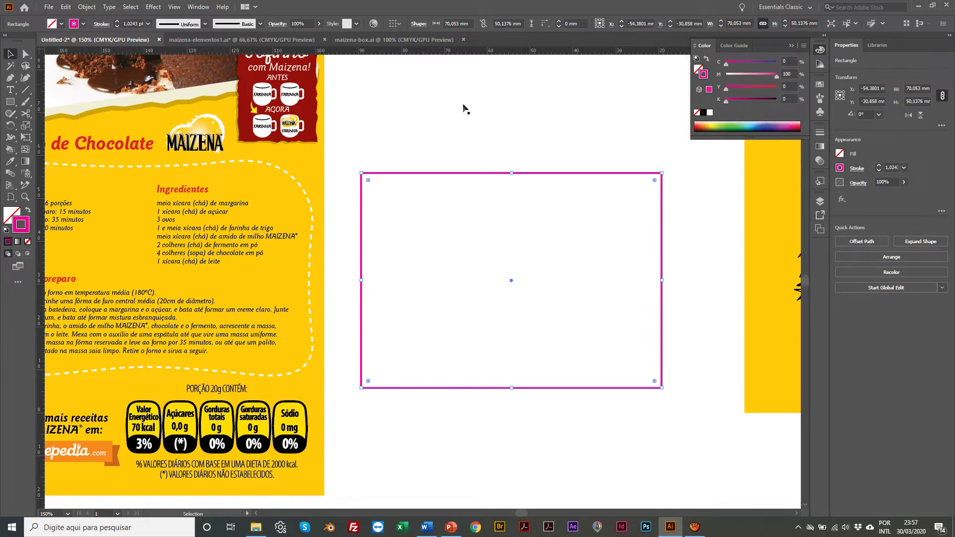
{"action": "left_click", "coordinate": [193, 8]}
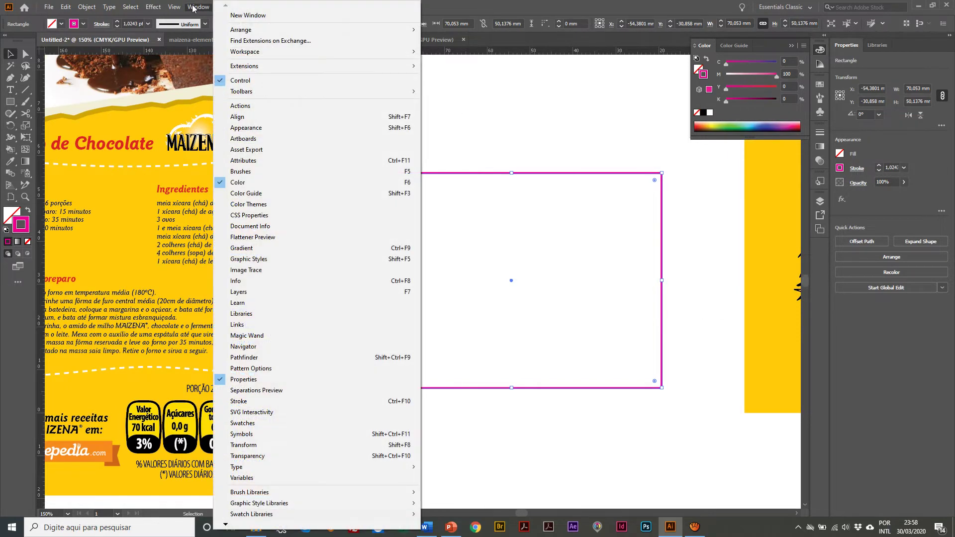
{"action": "left_click", "coordinate": [240, 401]}
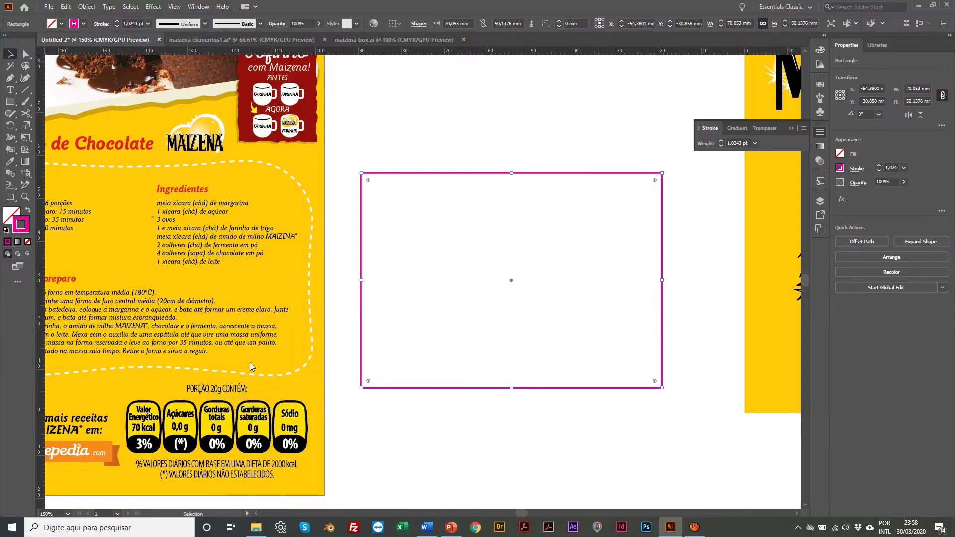
{"action": "left_click", "coordinate": [699, 129]}
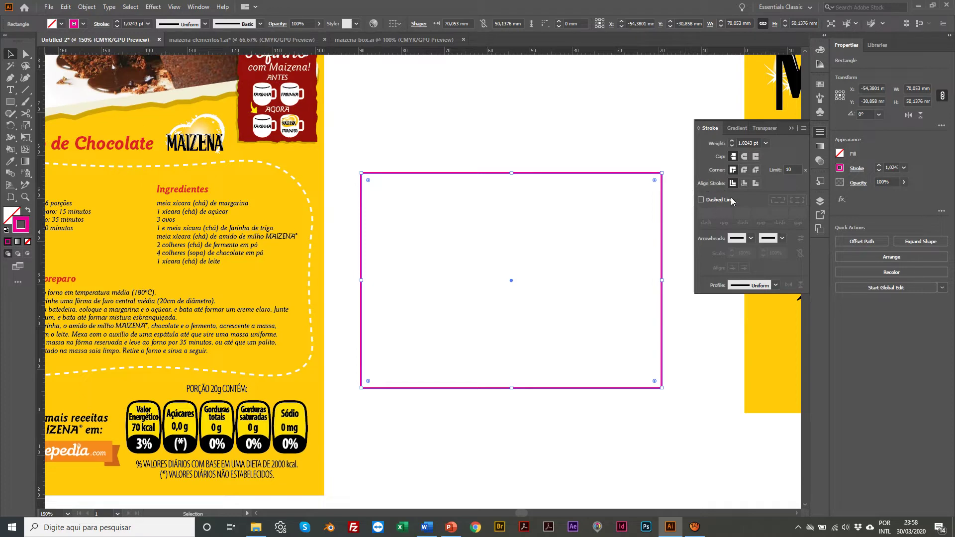
{"action": "left_click", "coordinate": [701, 200]}
{"action": "scroll", "coordinate": [456, 253], "scroll_direction": "left", "scroll_amount": 5}
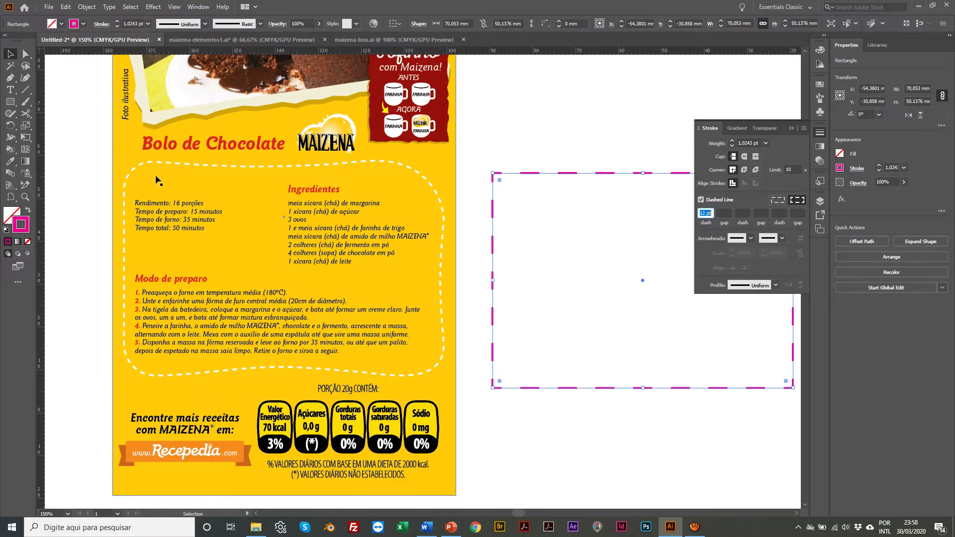
{"action": "scroll", "coordinate": [163, 179], "scroll_direction": "right", "scroll_amount": 4}
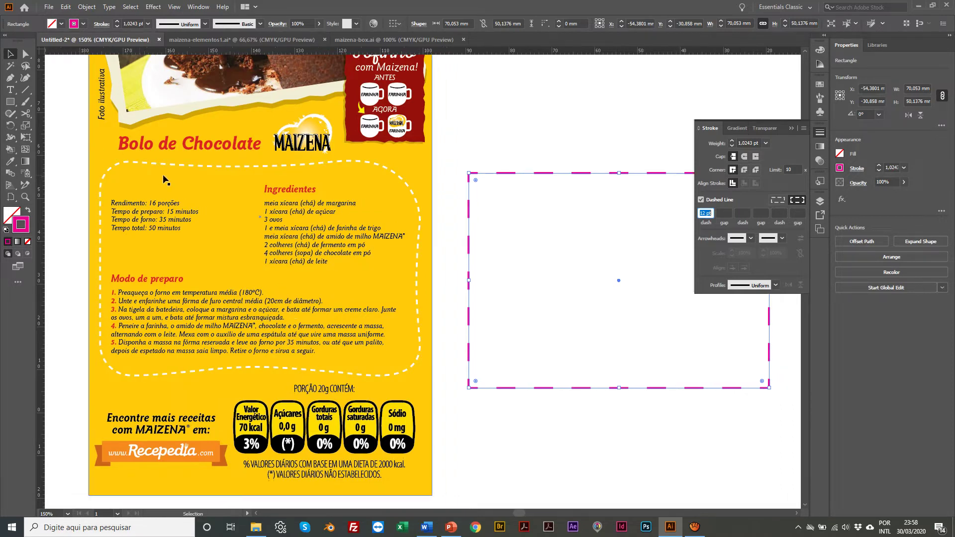
{"action": "scroll", "coordinate": [163, 179], "scroll_direction": "right", "scroll_amount": 2}
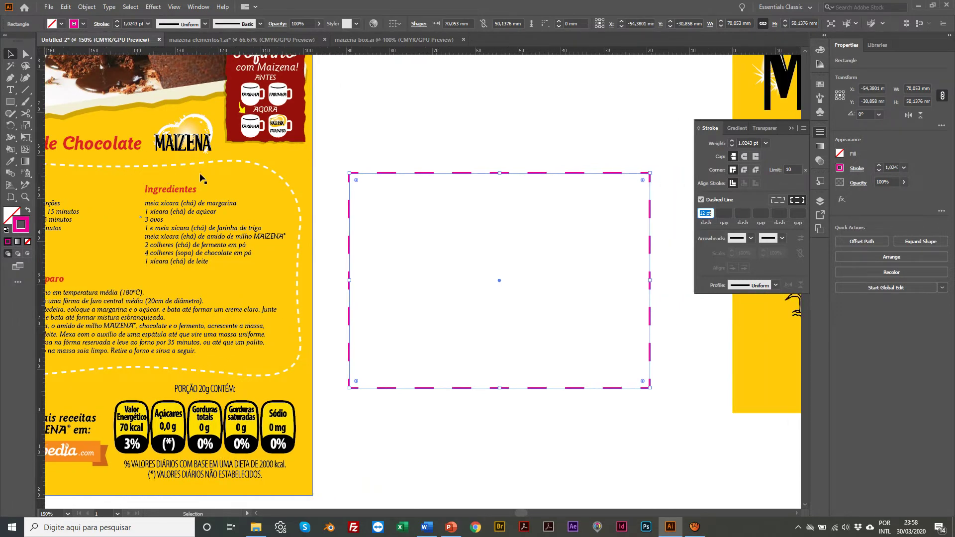
{"action": "scroll", "coordinate": [338, 177], "scroll_direction": "left", "scroll_amount": 6}
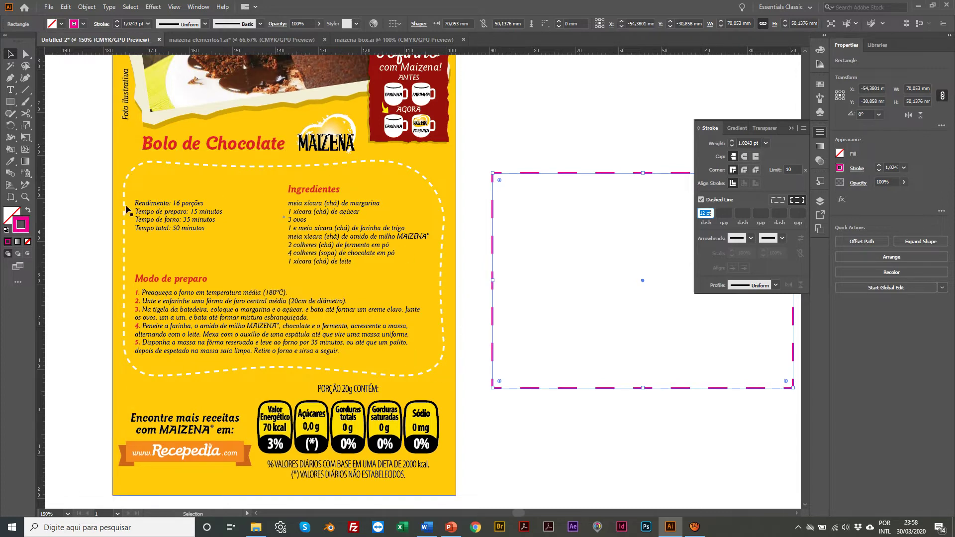
{"action": "scroll", "coordinate": [517, 239], "scroll_direction": "right", "scroll_amount": 3}
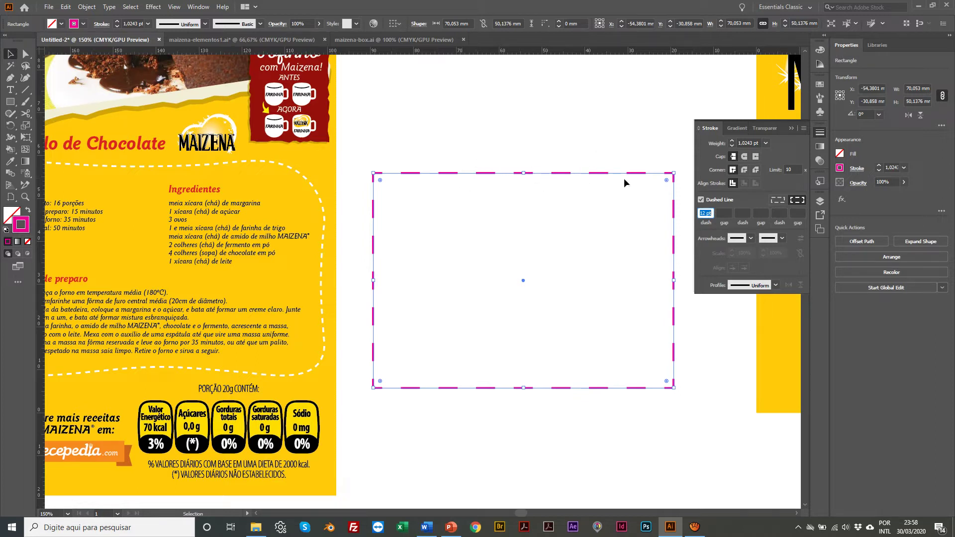
{"action": "type", "text": "4"}
{"action": "left_click", "coordinate": [723, 214]}
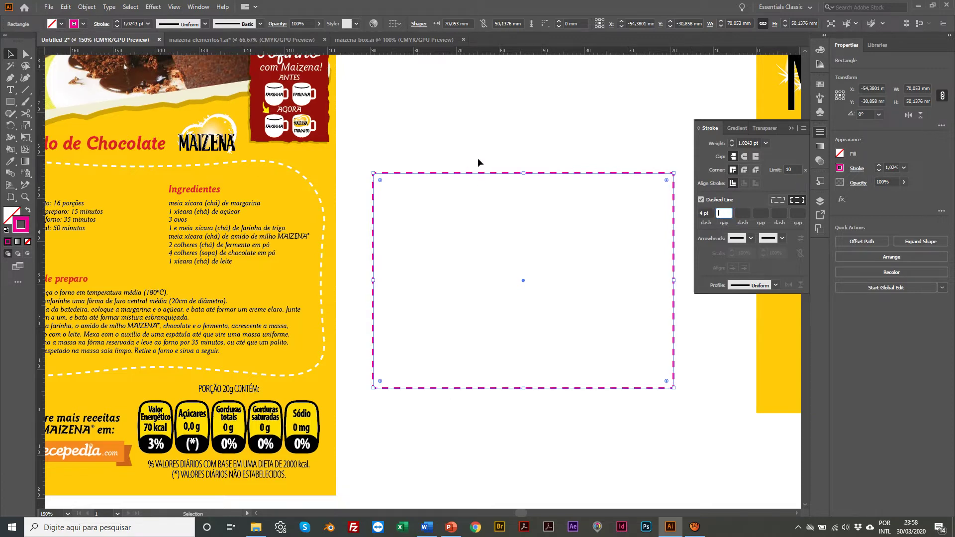
{"action": "left_click", "coordinate": [462, 129]}
Try rounding all corners of the dashed rectangle to a radius of about 8.5 mm, and undo the rounding
{"action": "scroll", "coordinate": [461, 129], "scroll_direction": "left", "scroll_amount": 5}
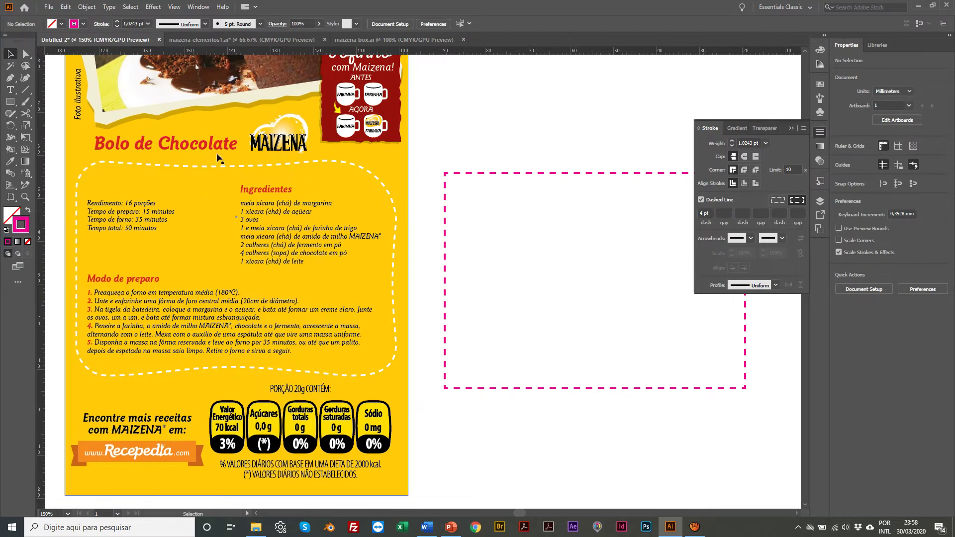
{"action": "scroll", "coordinate": [446, 215], "scroll_direction": "right", "scroll_amount": 1}
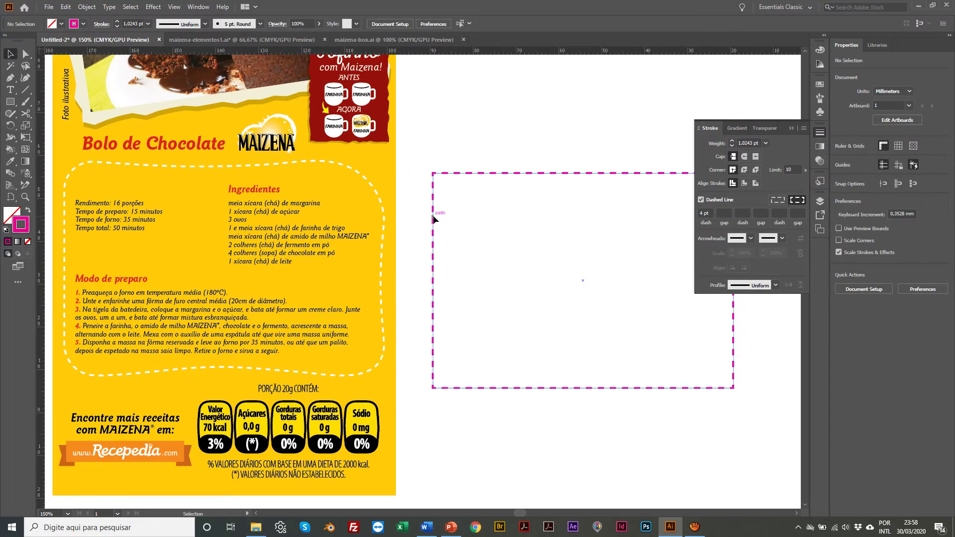
{"action": "left_click", "coordinate": [432, 217]}
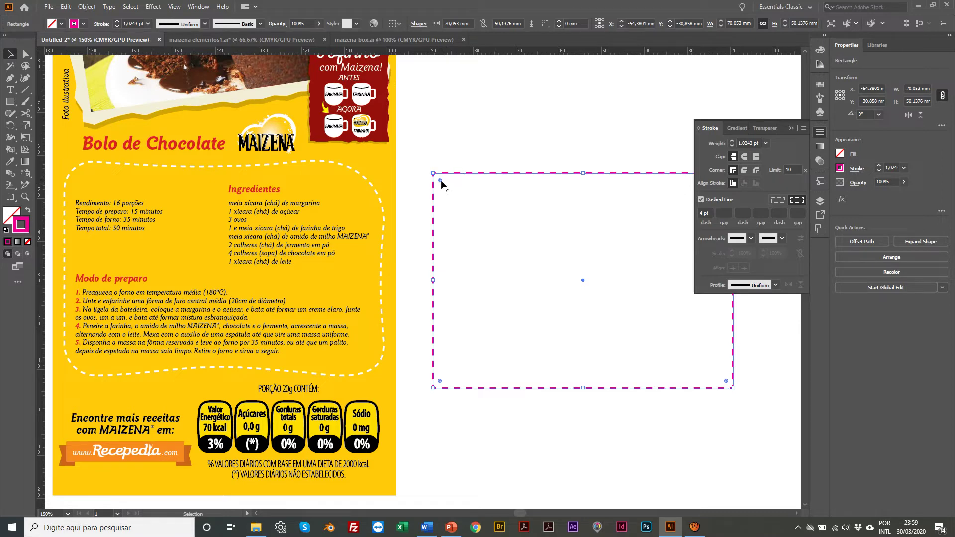
{"action": "left_click_drag", "start_coordinate": [441, 180], "coordinate": [481, 197]}
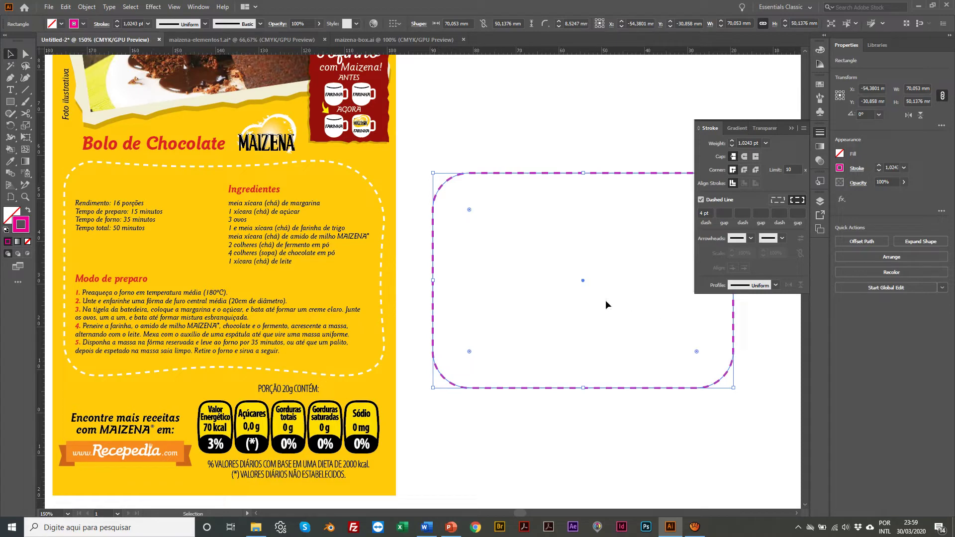
{"action": "key", "text": "ctrl+z"}
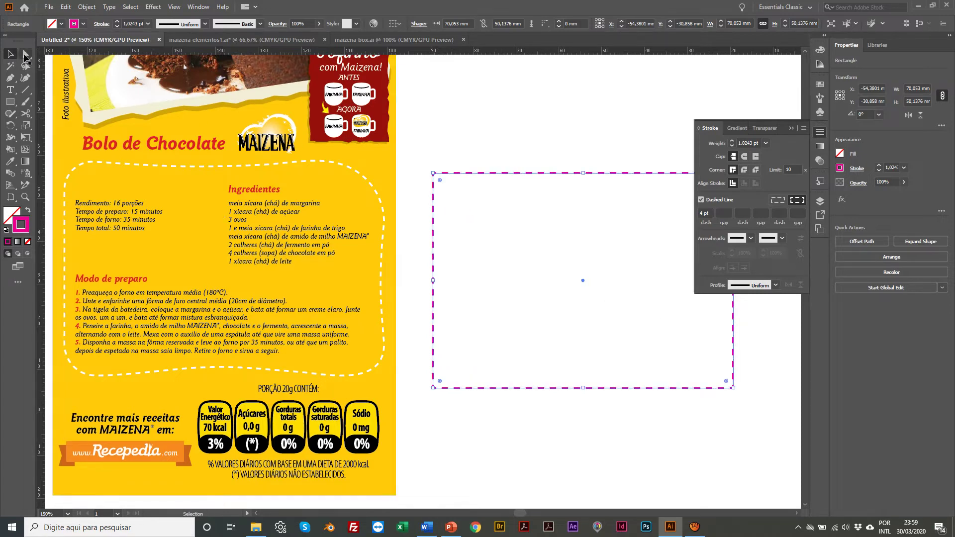
Round only the dashed rectangle's upper-left corner to a radius of about 10.7 mm, using its live corner control
{"action": "left_click", "coordinate": [24, 54]}
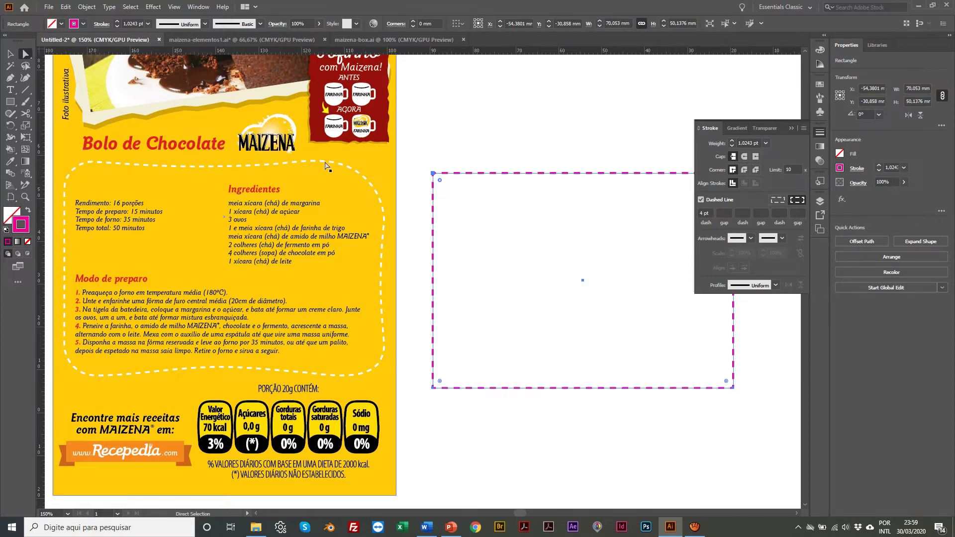
{"action": "scroll", "coordinate": [68, 204], "scroll_direction": "right", "scroll_amount": 1}
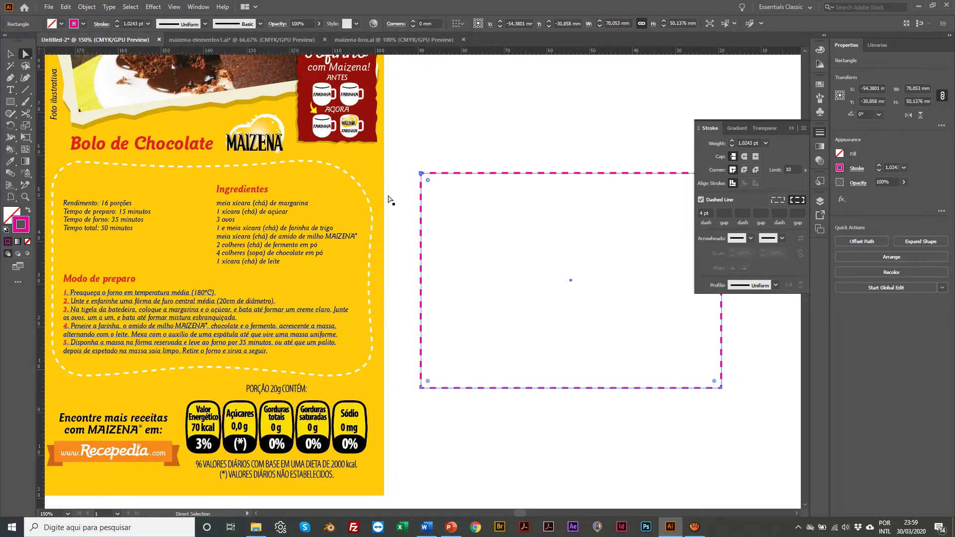
{"action": "scroll", "coordinate": [393, 201], "scroll_direction": "right", "scroll_amount": 5}
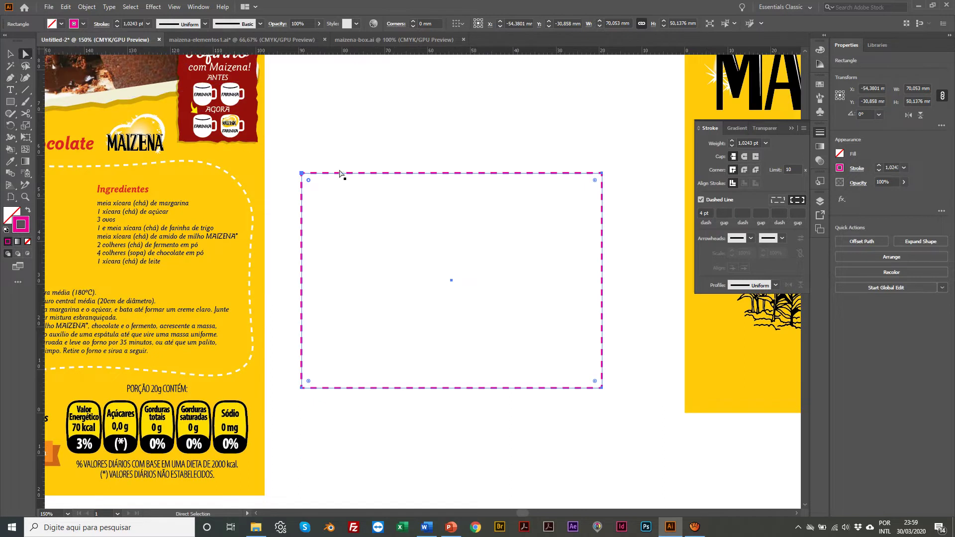
{"action": "left_click", "coordinate": [330, 160]}
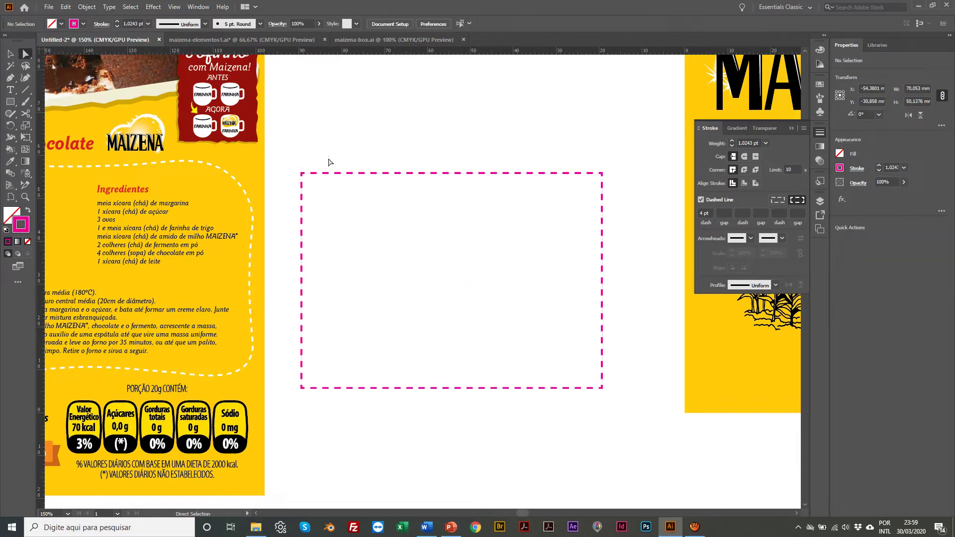
{"action": "left_click", "coordinate": [290, 196]}
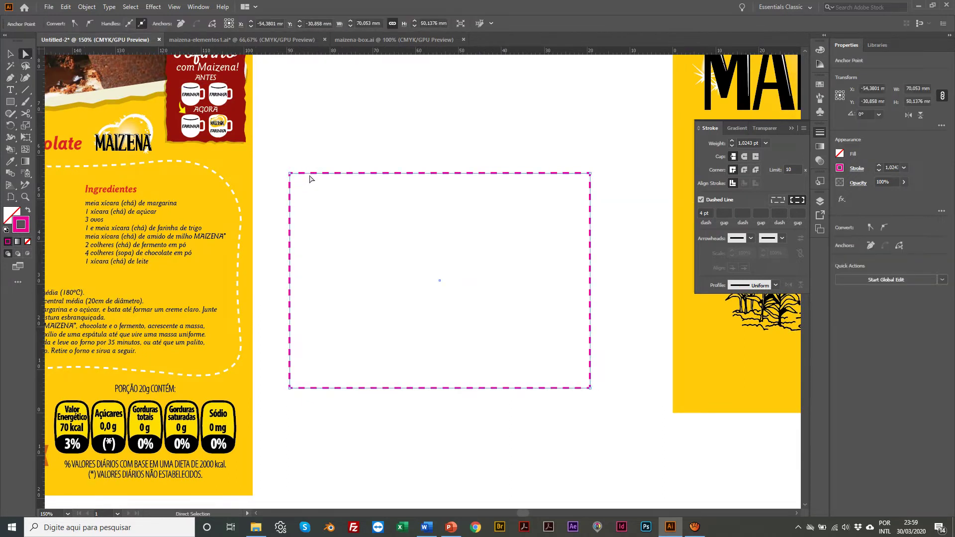
{"action": "left_click", "coordinate": [10, 54]}
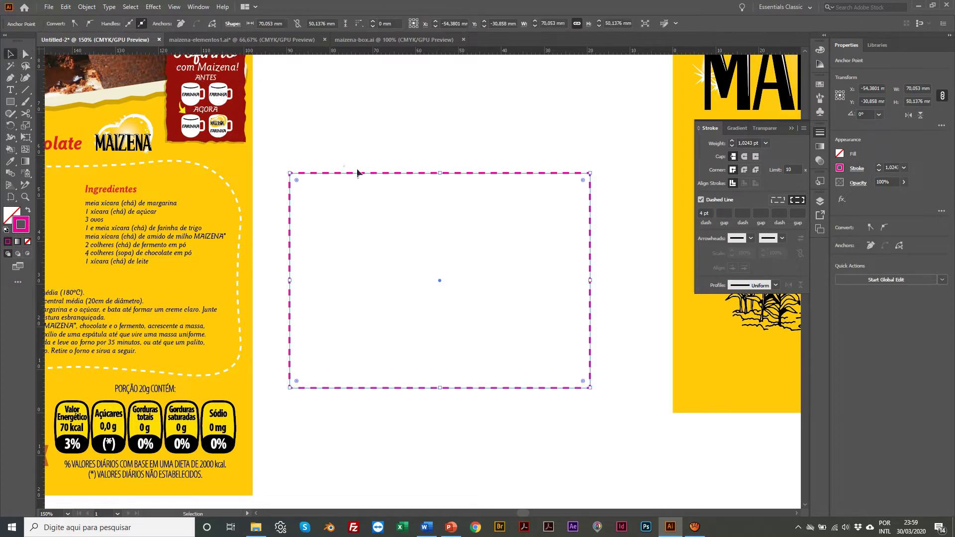
{"action": "left_click", "coordinate": [369, 173]}
{"action": "left_click", "coordinate": [25, 53]}
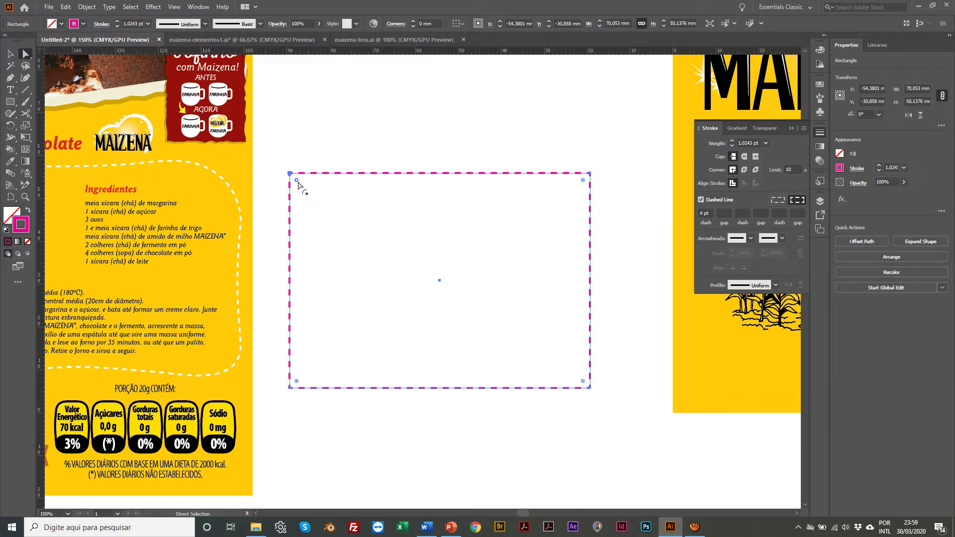
{"action": "left_click_drag", "start_coordinate": [297, 180], "coordinate": [353, 206]}
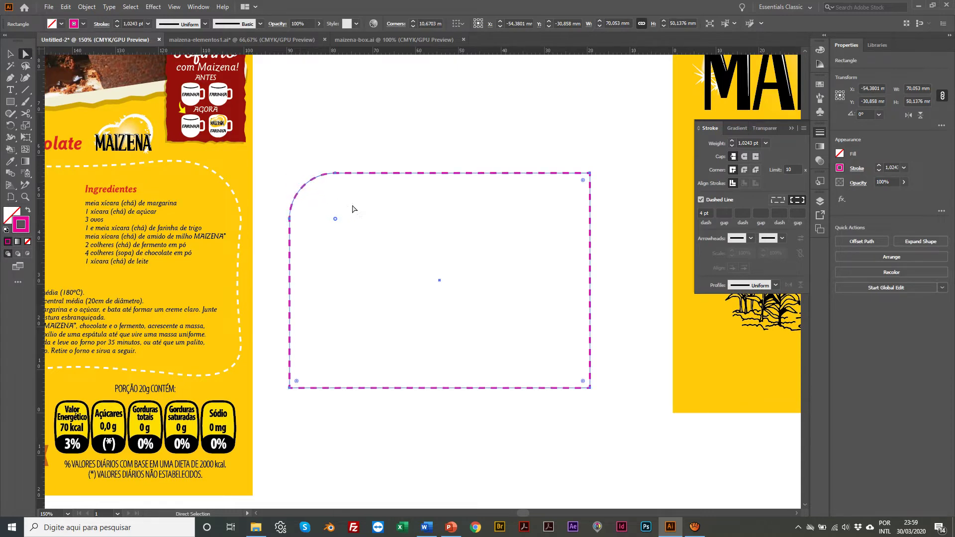
Round the dashed rectangle's lower-left corner individually to a radius of about 13.4 mm
{"action": "scroll", "coordinate": [353, 208], "scroll_direction": "left", "scroll_amount": 5}
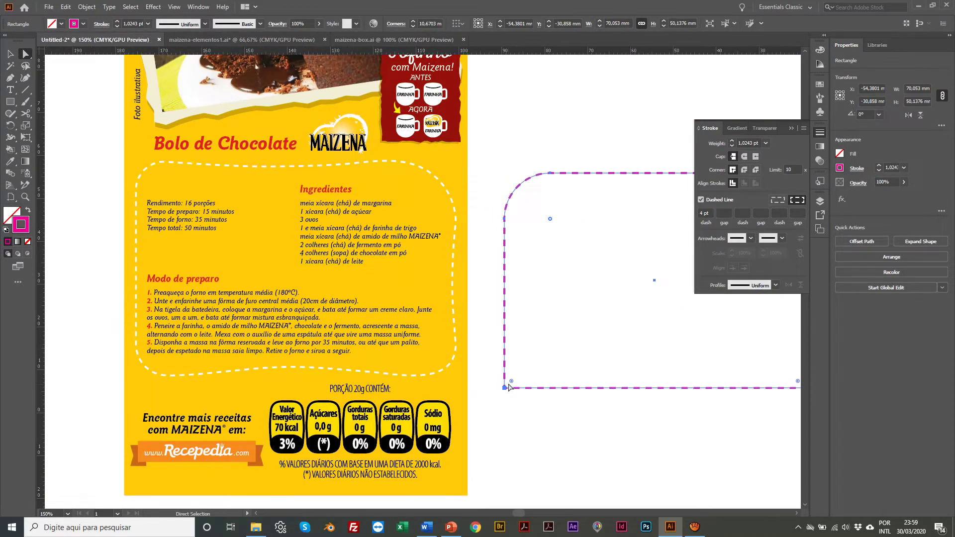
{"action": "left_click_drag", "start_coordinate": [512, 381], "coordinate": [567, 318]}
{"action": "scroll", "coordinate": [565, 294], "scroll_direction": "right", "scroll_amount": 2}
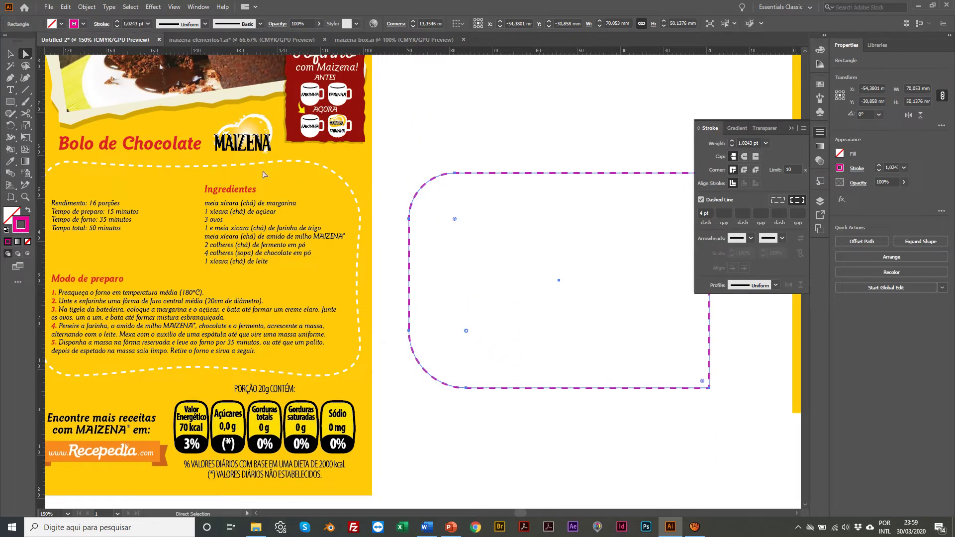
{"action": "scroll", "coordinate": [321, 165], "scroll_direction": "right", "scroll_amount": 3}
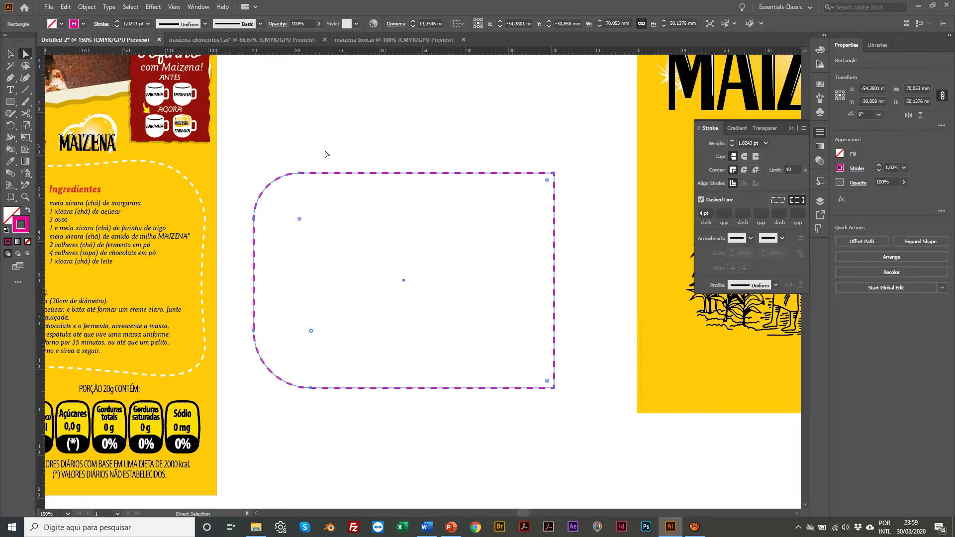
Round the dashed rectangle's upper-right corner to about 15 mm and its lower-right corner to about 10.4 mm
{"action": "left_click", "coordinate": [529, 183]}
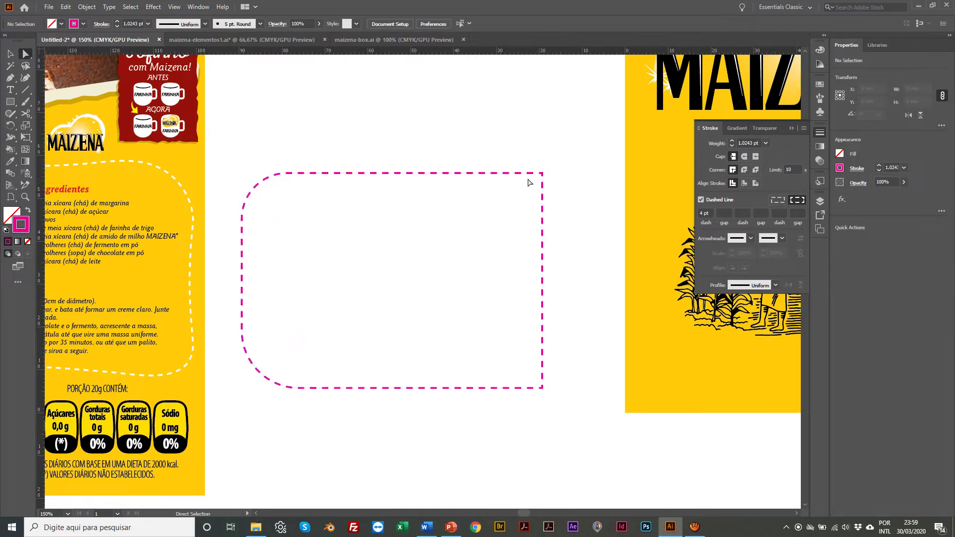
{"action": "left_click", "coordinate": [505, 173]}
{"action": "scroll", "coordinate": [511, 174], "scroll_direction": "up", "scroll_amount": 1}
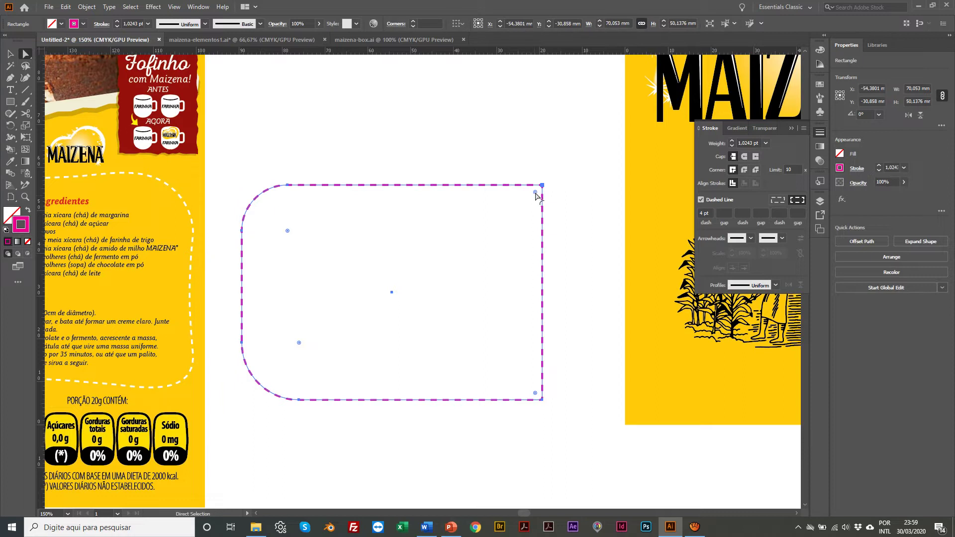
{"action": "left_click_drag", "start_coordinate": [535, 193], "coordinate": [478, 249]}
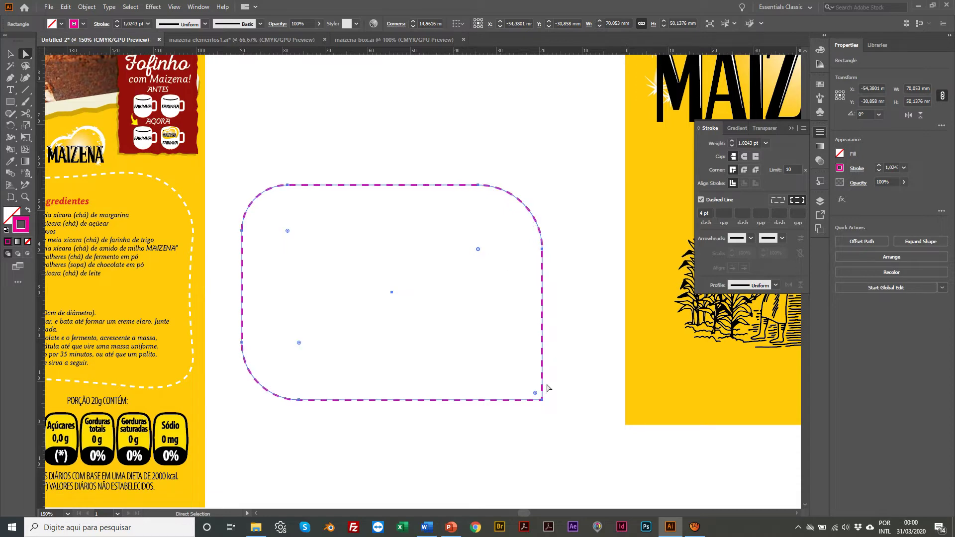
{"action": "left_click_drag", "start_coordinate": [535, 396], "coordinate": [494, 367]}
{"action": "scroll", "coordinate": [479, 358], "scroll_direction": "left", "scroll_amount": 5}
{"action": "scroll", "coordinate": [213, 322], "scroll_direction": "left", "scroll_amount": 5}
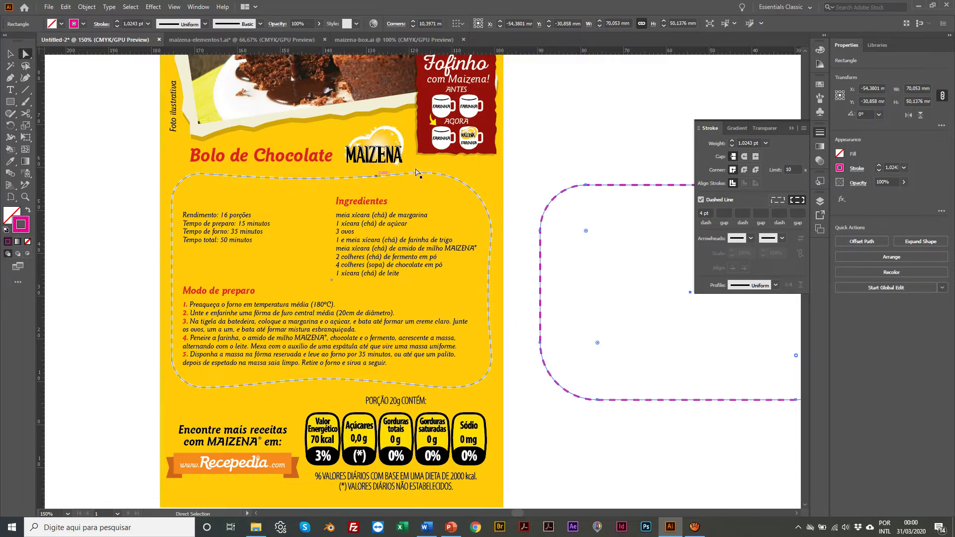
{"action": "scroll", "coordinate": [263, 199], "scroll_direction": "right", "scroll_amount": 10}
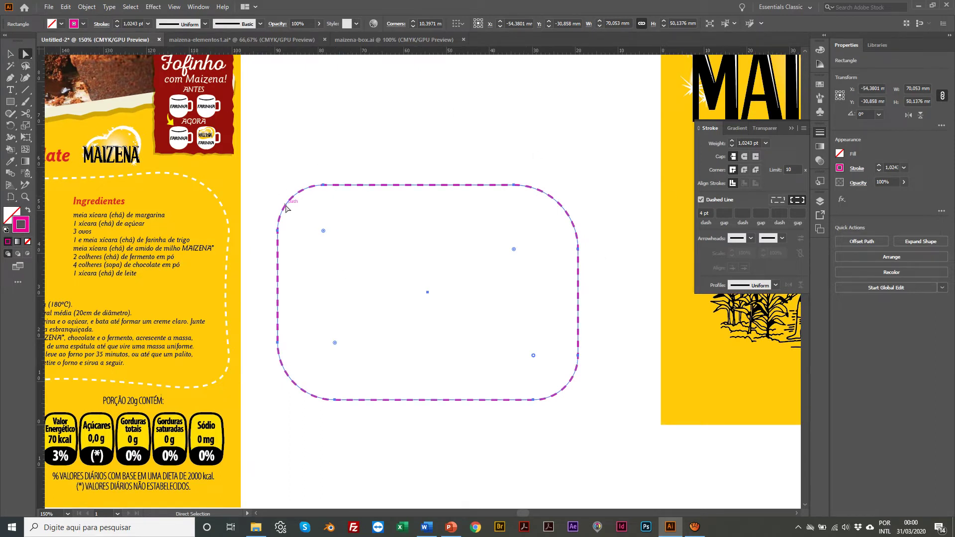
Add an anchor point at the middle of the dashed border's bottom edge with the Add Anchor Point tool
{"action": "left_click", "coordinate": [11, 81]}
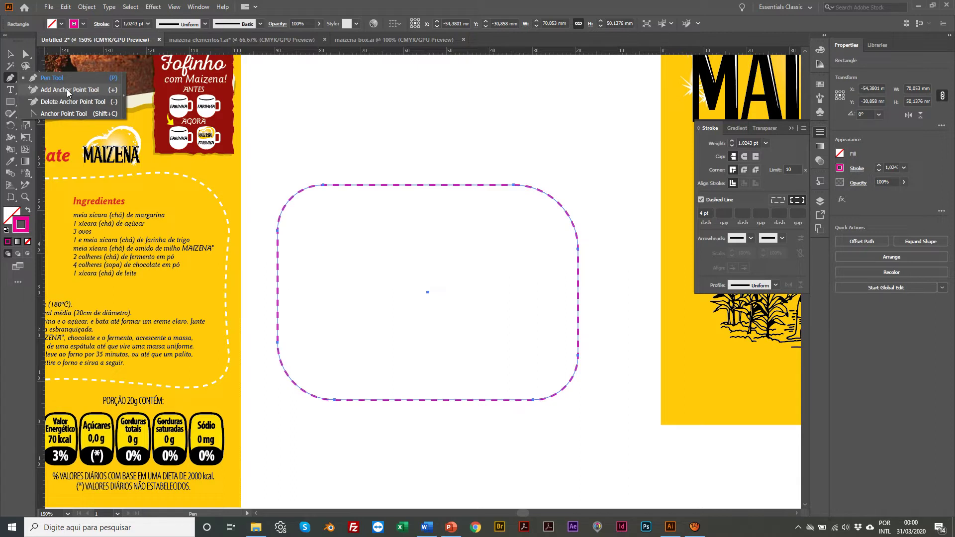
{"action": "left_click", "coordinate": [114, 91]}
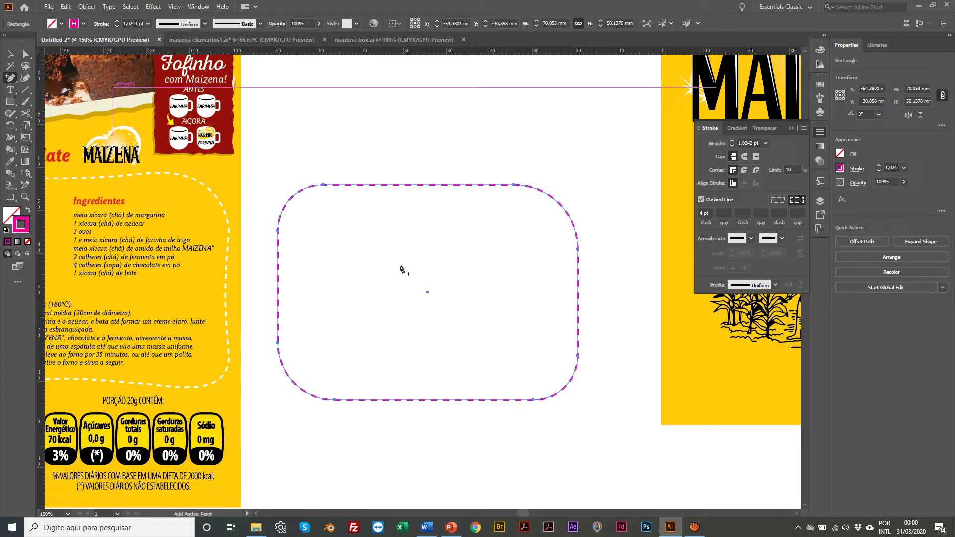
{"action": "left_click", "coordinate": [434, 405]}
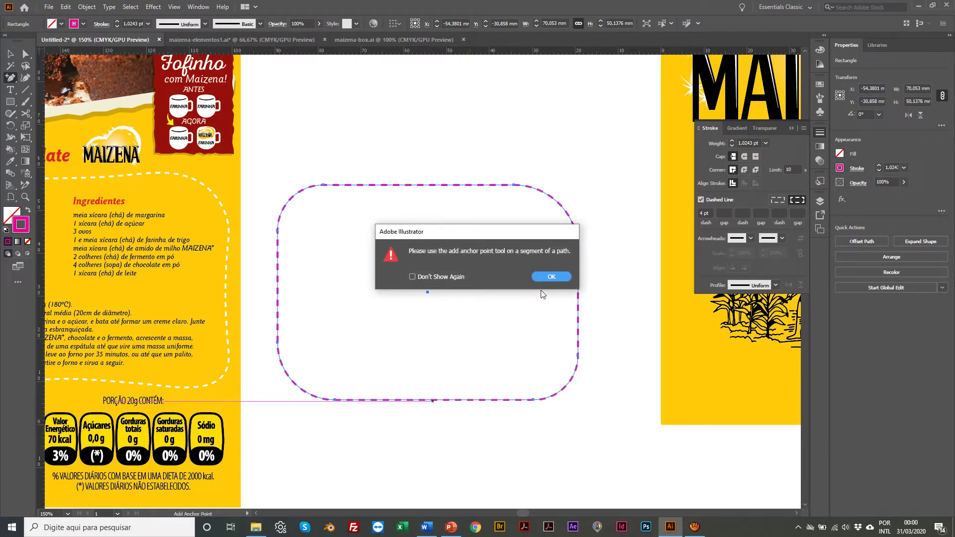
{"action": "left_click", "coordinate": [547, 281]}
{"action": "left_click", "coordinate": [428, 400]}
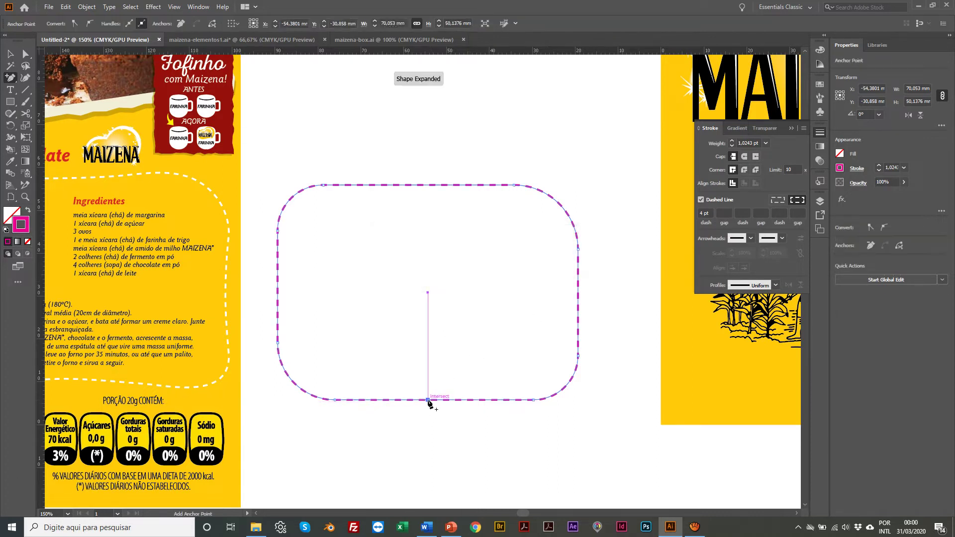
Move the bottom edge's middle anchor point up about 3.6 mm to form a shallow inward peak
{"action": "scroll", "coordinate": [446, 335], "scroll_direction": "left", "scroll_amount": 3}
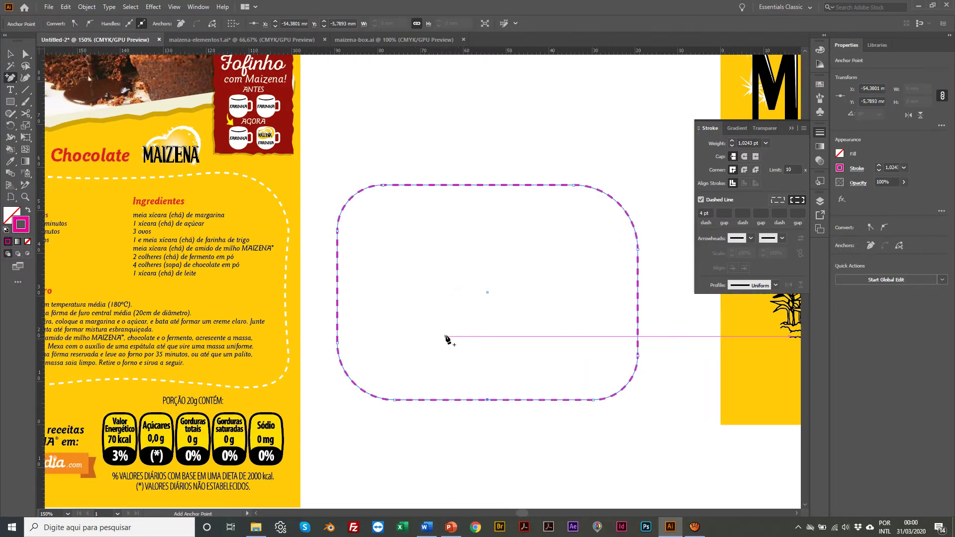
{"action": "scroll", "coordinate": [461, 406], "scroll_direction": "right", "scroll_amount": 2}
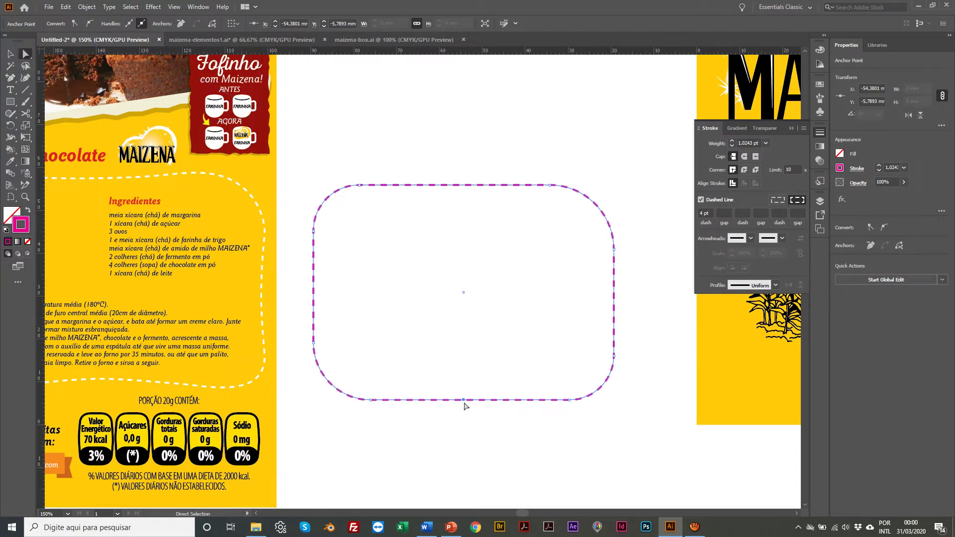
{"action": "left_click_drag", "start_coordinate": [464, 400], "coordinate": [469, 384]}
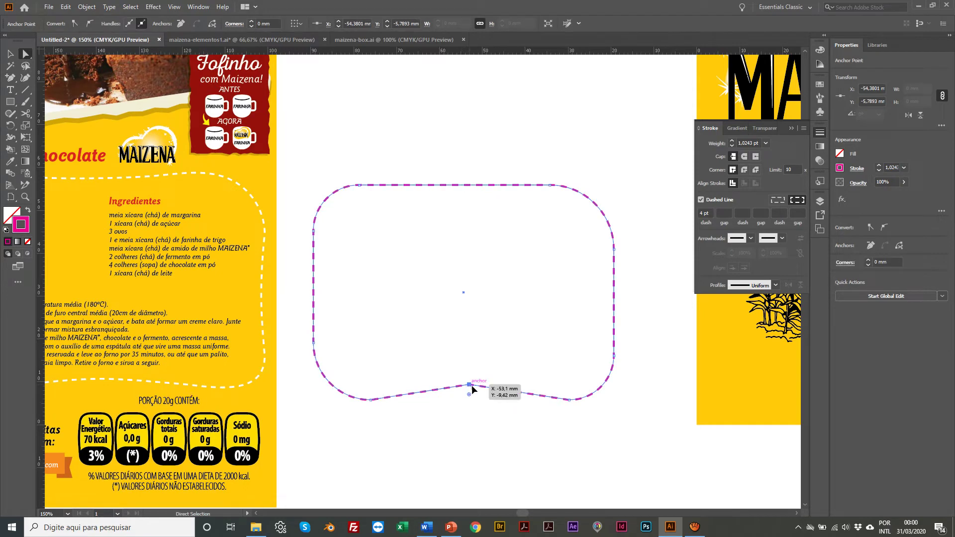
{"action": "left_click", "coordinate": [426, 433]}
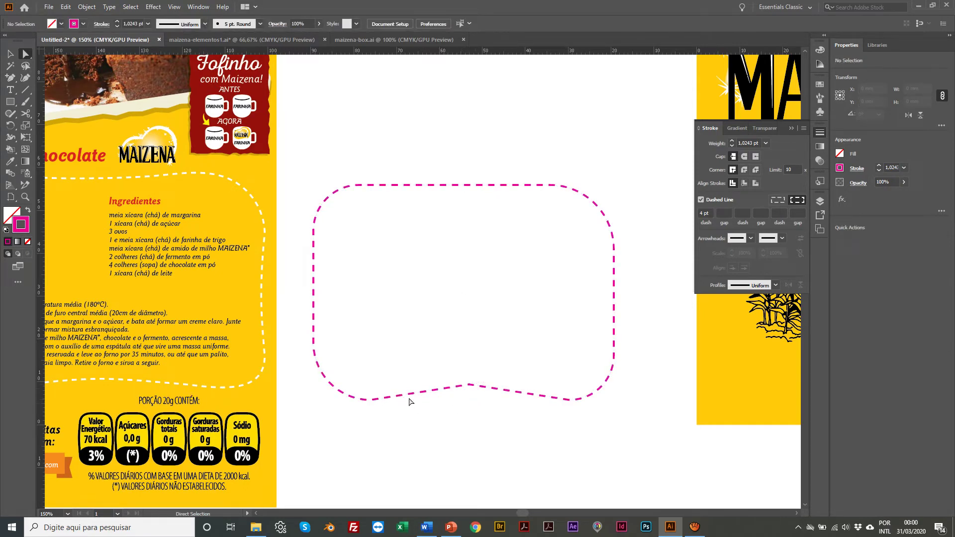
Soften the peak in the dashed border's bottom edge by increasing the live corner rounding of the whole path
{"action": "key", "text": "v"}
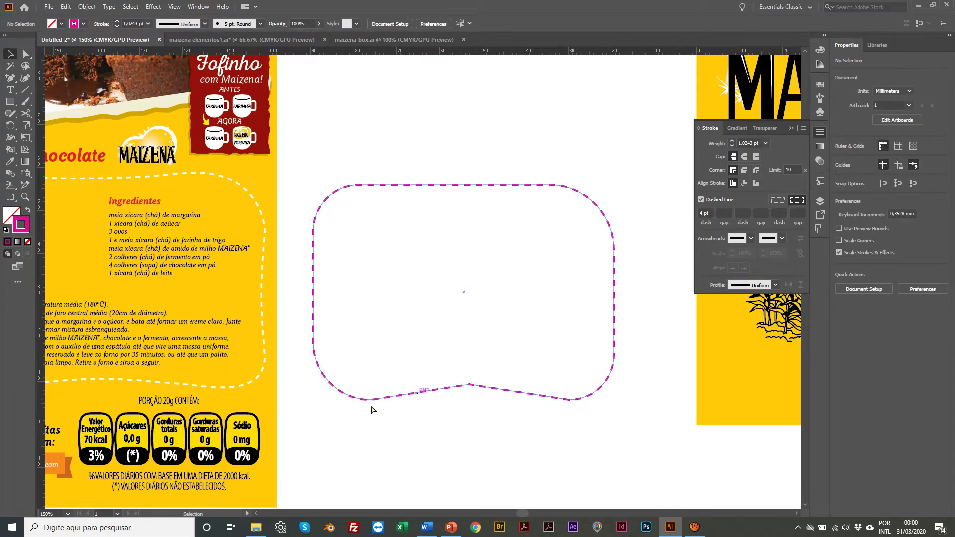
{"action": "left_click", "coordinate": [430, 392]}
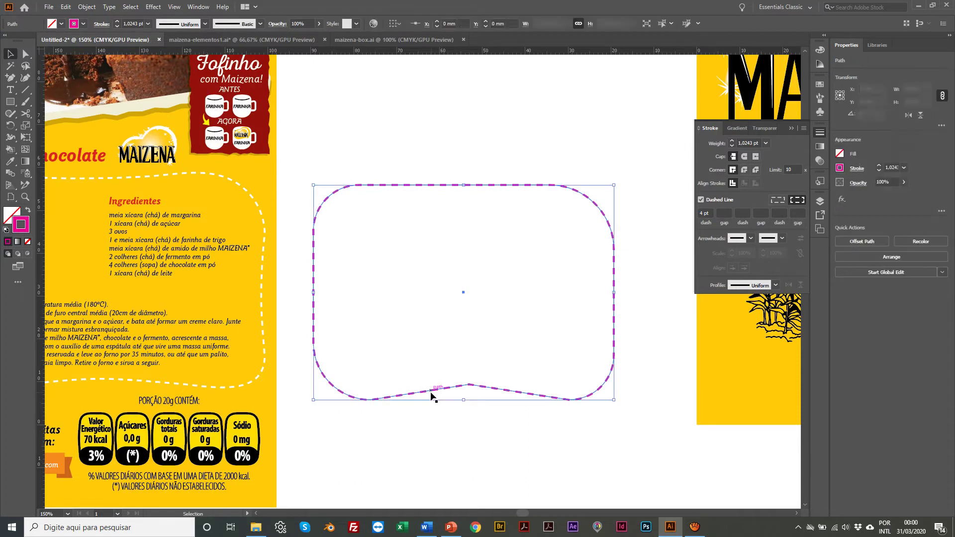
{"action": "left_click", "coordinate": [25, 54]}
{"action": "scroll", "coordinate": [479, 407], "scroll_direction": "right", "scroll_amount": 1}
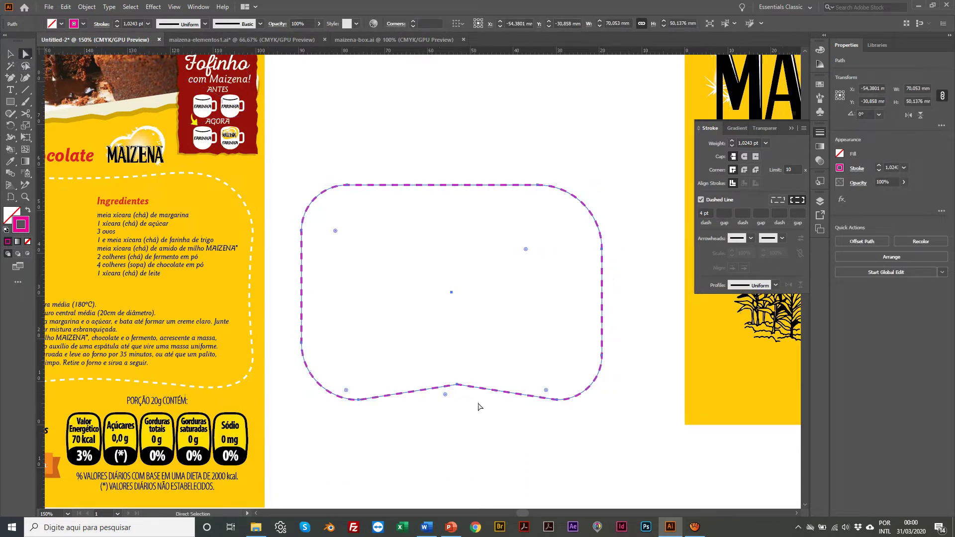
{"action": "left_click_drag", "start_coordinate": [457, 395], "coordinate": [465, 502]}
{"action": "key", "text": "ctrl+z"}
{"action": "left_click_drag", "start_coordinate": [457, 423], "coordinate": [457, 447]}
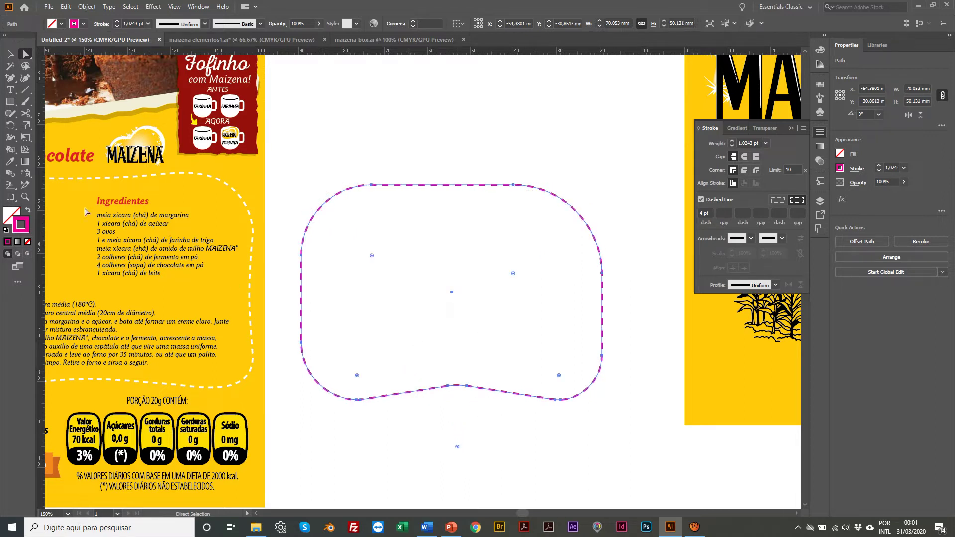
Smooth the bottom edge's peak into a gentle curve by running the Smooth tool along it
{"action": "left_click", "coordinate": [8, 116]}
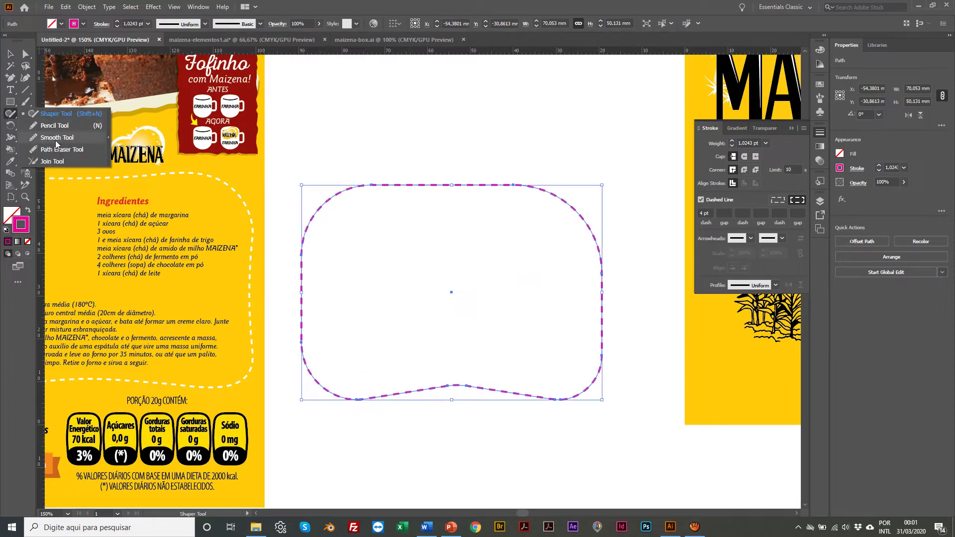
{"action": "left_click", "coordinate": [55, 140]}
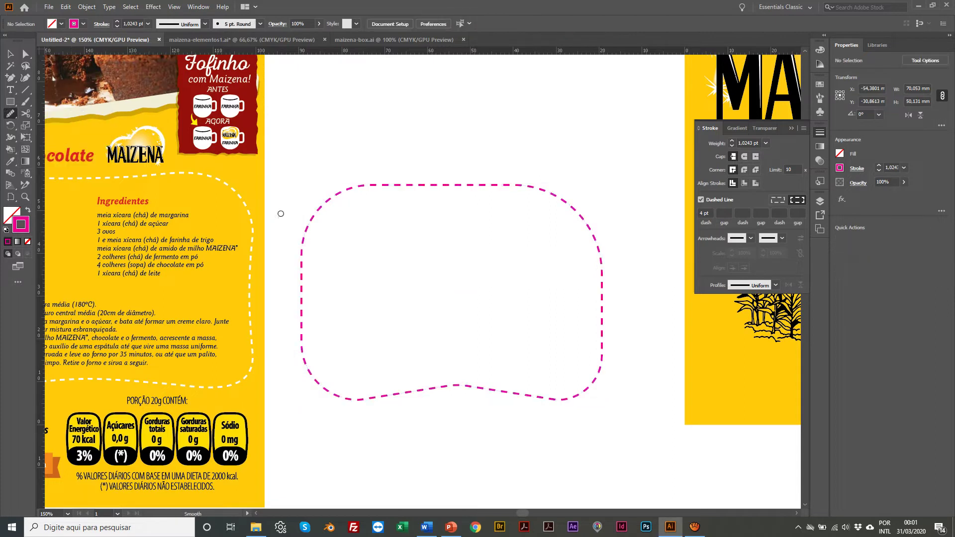
{"action": "key", "text": "v"}
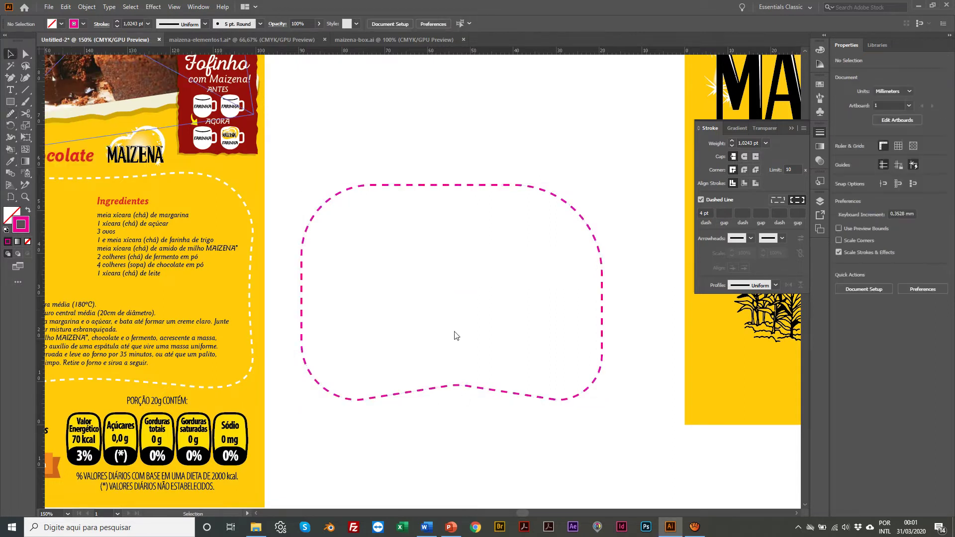
{"action": "left_click", "coordinate": [423, 391]}
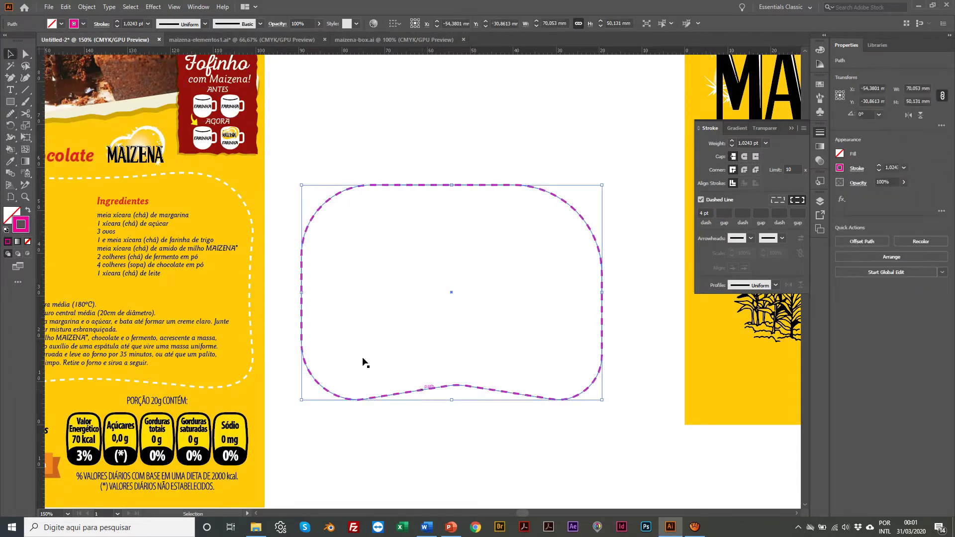
{"action": "left_click", "coordinate": [10, 113]}
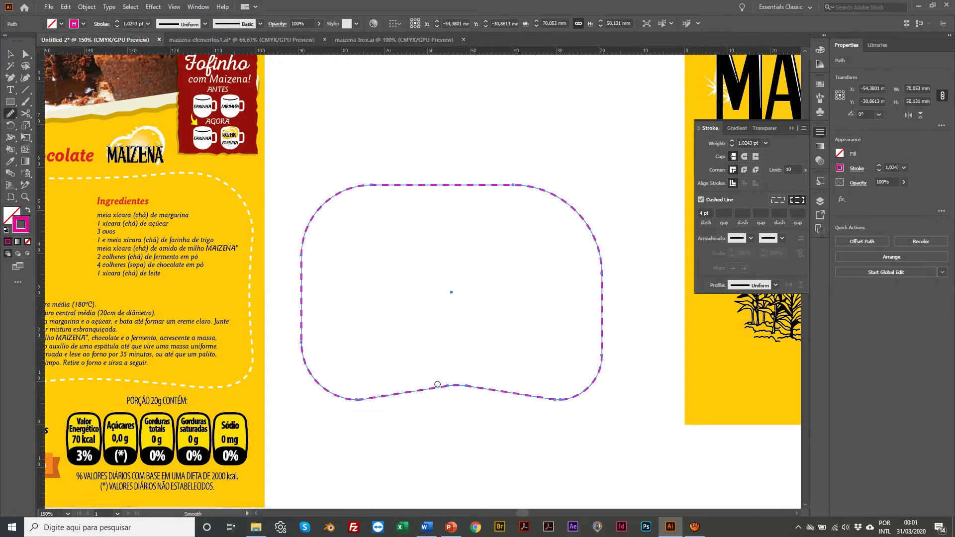
{"action": "mouse_move", "coordinate": [468, 387]}
{"action": "left_mouse_down"}
{"action": "mouse_move", "coordinate": [433, 386]}
{"action": "mouse_move", "coordinate": [523, 397]}
{"action": "left_mouse_up"}
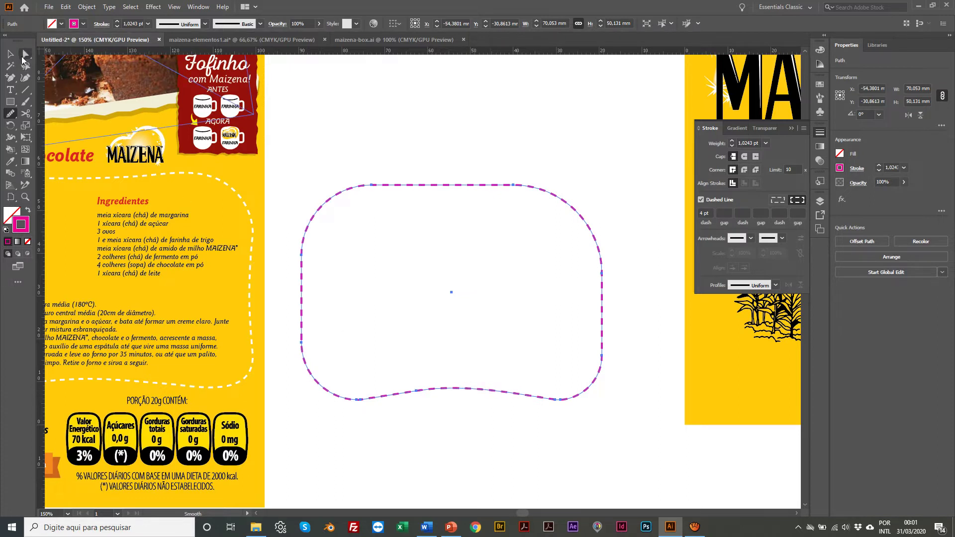
{"action": "left_click", "coordinate": [22, 54]}
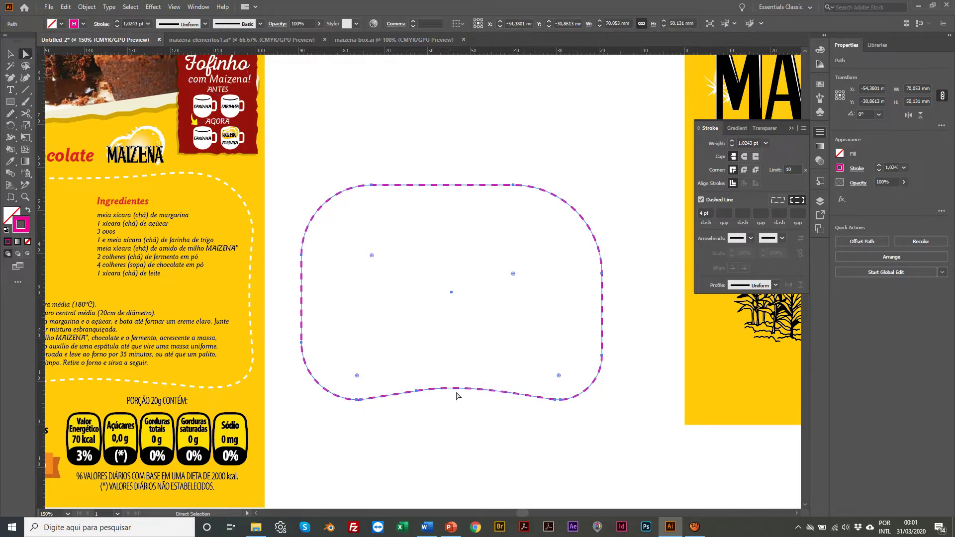
Shift the dashed border down about 2 mm and add an anchor point at the peak of its bottom edge
{"action": "left_click_drag", "start_coordinate": [452, 392], "coordinate": [460, 398]}
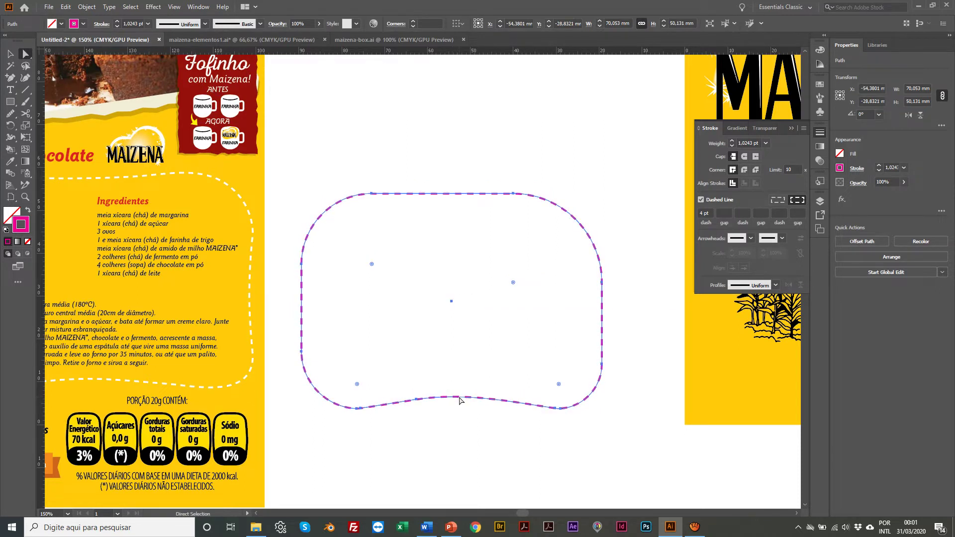
{"action": "left_click", "coordinate": [458, 397]}
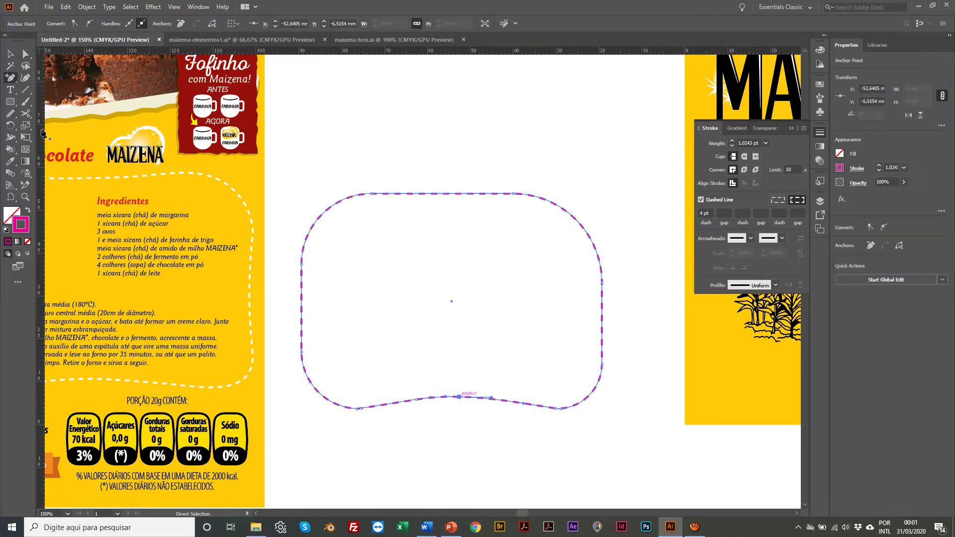
{"action": "left_click", "coordinate": [25, 53]}
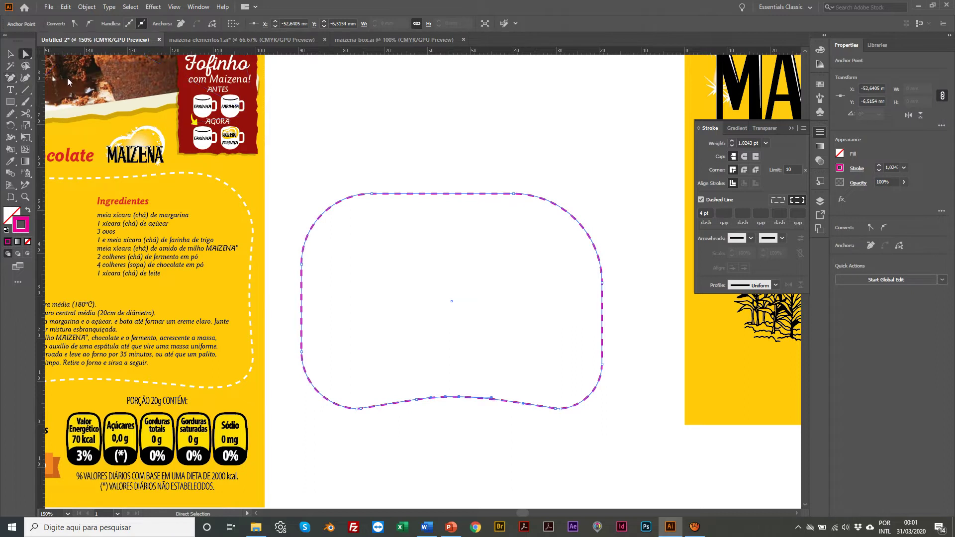
{"action": "left_click", "coordinate": [458, 397]}
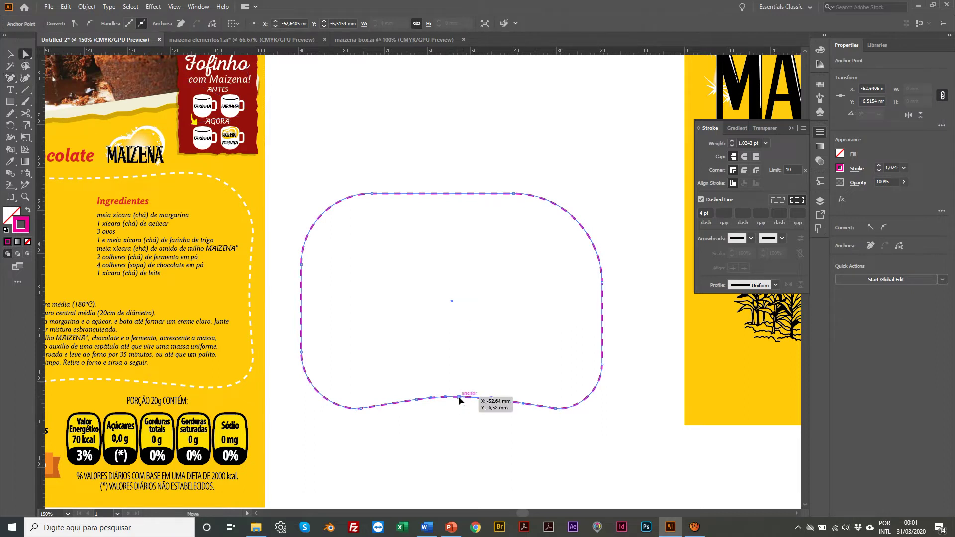
Select the central anchor points of the bottom edge together and move them down slightly to flatten the inward peak
{"action": "left_click_drag", "start_coordinate": [458, 396], "coordinate": [418, 400]}
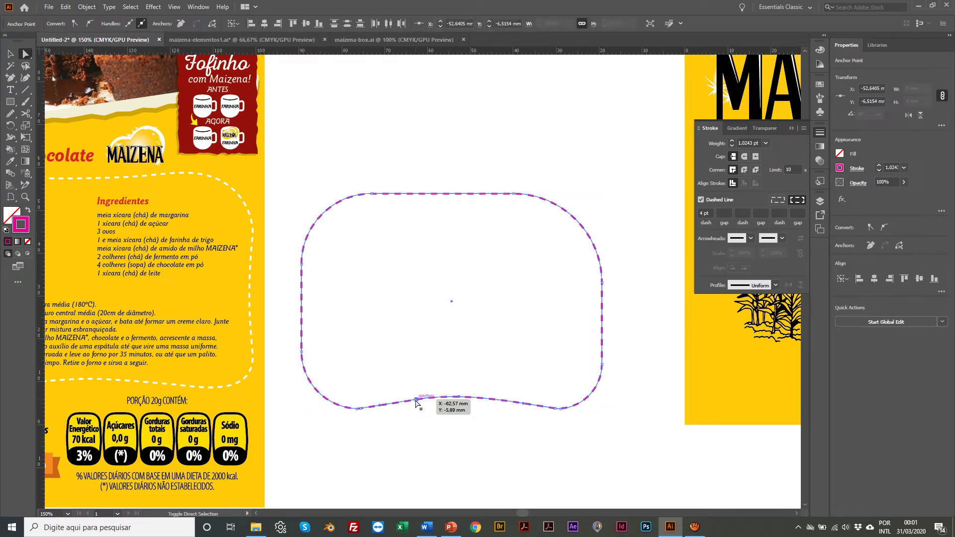
{"action": "left_click", "coordinate": [416, 400]}
{"action": "scroll", "coordinate": [404, 402], "scroll_direction": "right", "scroll_amount": 1}
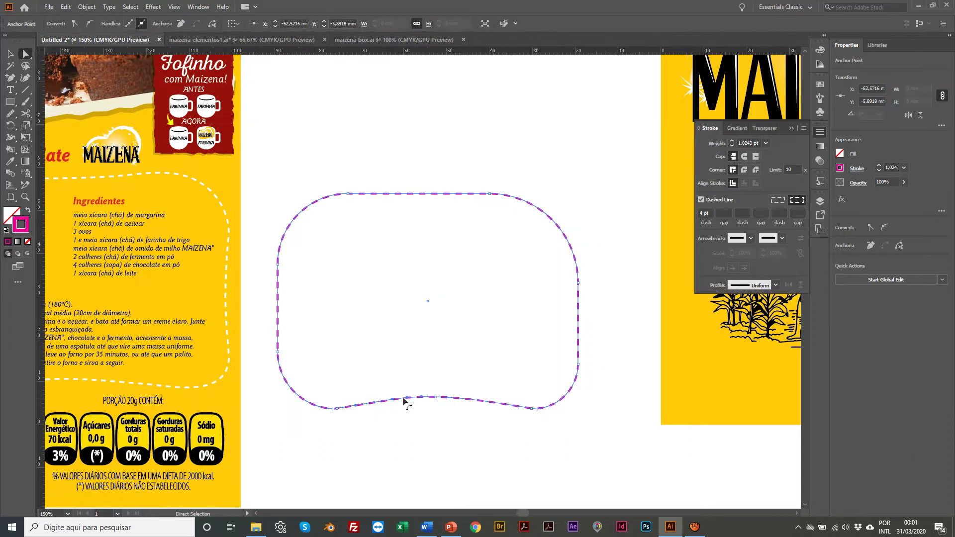
{"action": "left_click", "coordinate": [435, 400], "text": "ctrl"}
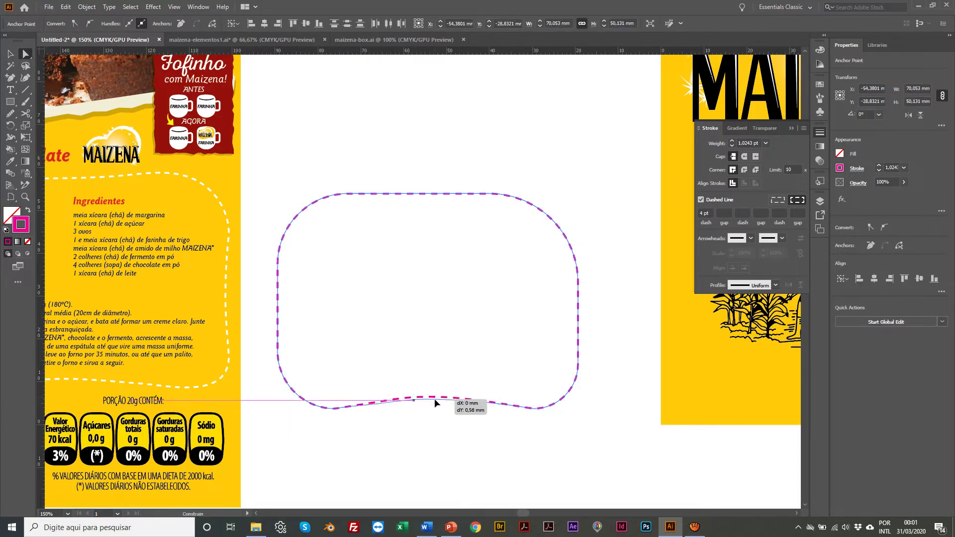
{"action": "left_click_drag", "start_coordinate": [435, 398], "coordinate": [436, 404]}
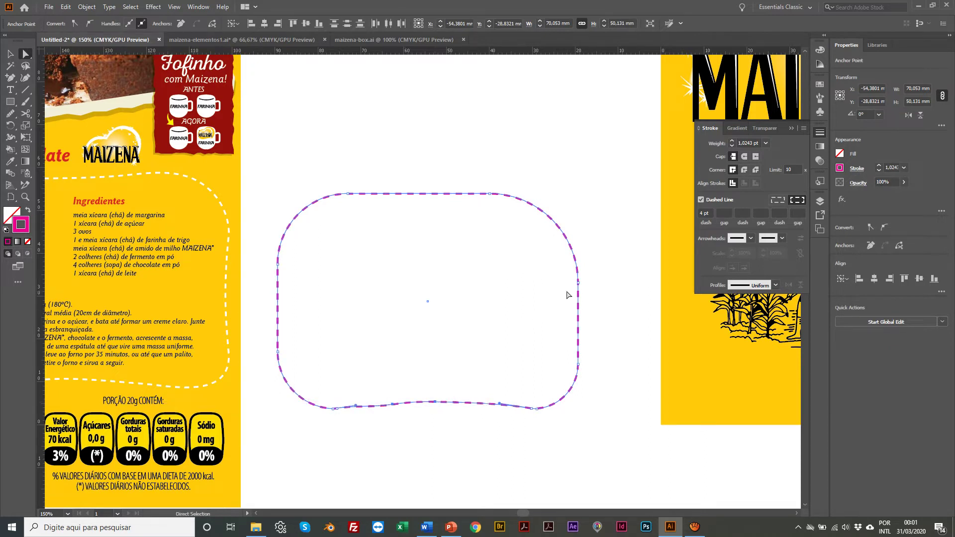
Add an anchor point on the dashed border's right edge, a little below its middle
{"action": "scroll", "coordinate": [632, 333], "scroll_direction": "left", "scroll_amount": 1}
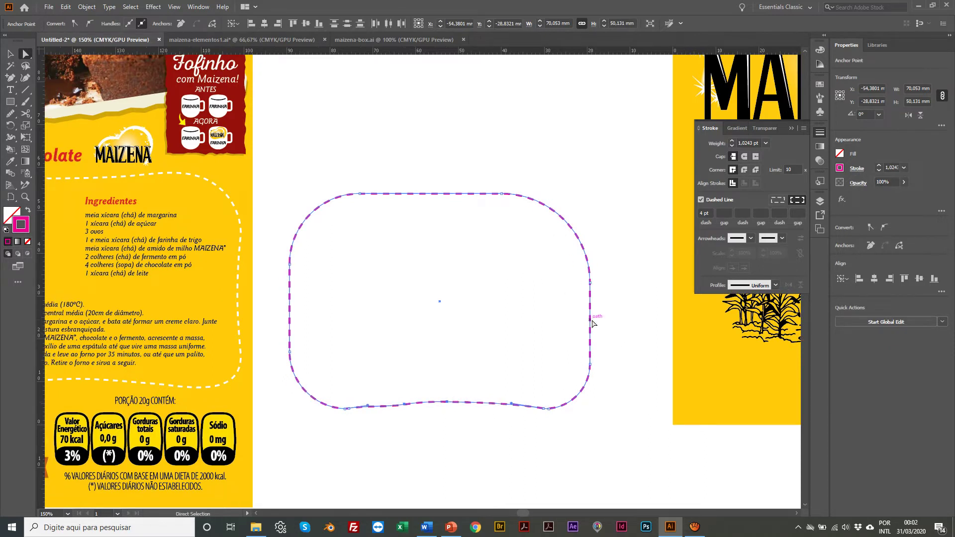
{"action": "key", "text": "plus"}
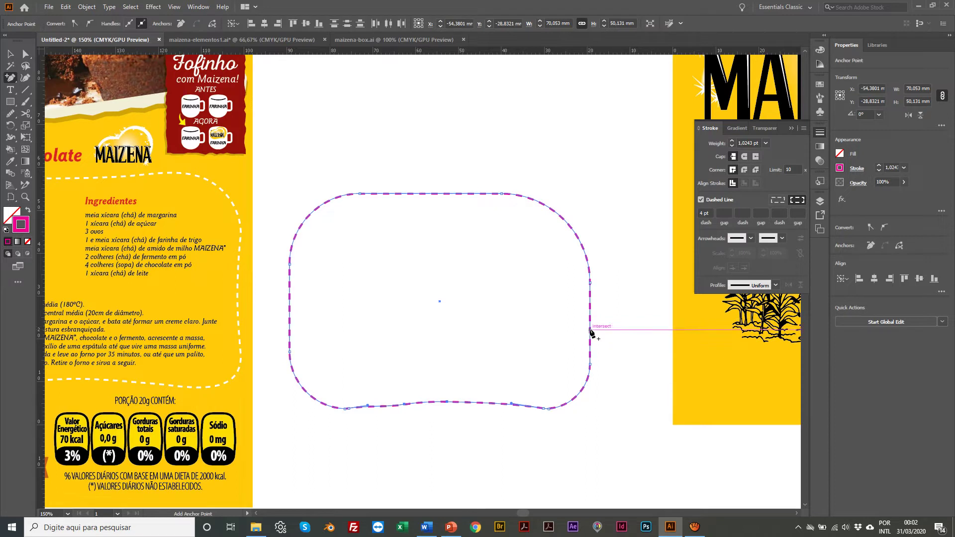
{"action": "left_click", "coordinate": [590, 330]}
{"action": "left_click", "coordinate": [25, 55]}
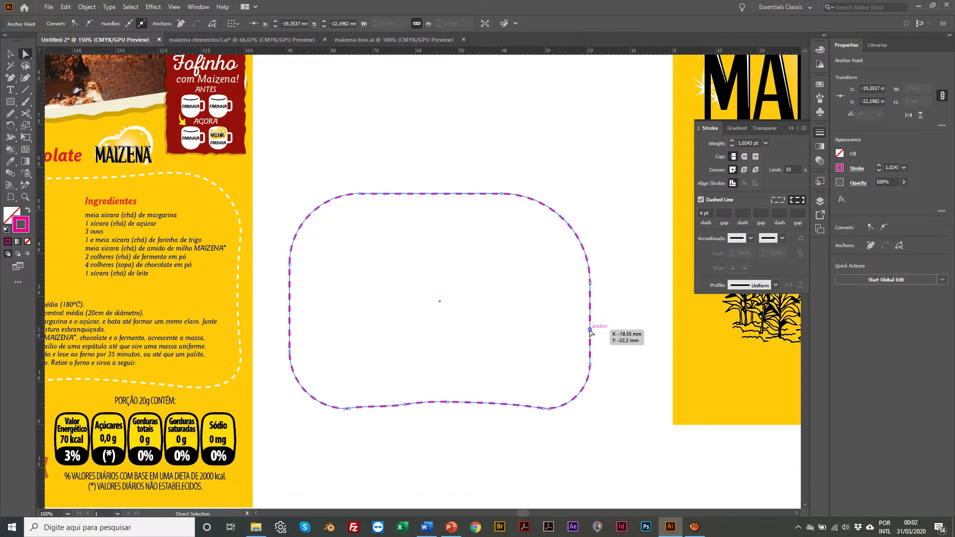
Try to curve the right edge by moving its new anchor point about 2.3 mm inward and smoothing the notch
{"action": "left_click_drag", "start_coordinate": [590, 331], "coordinate": [580, 325]}
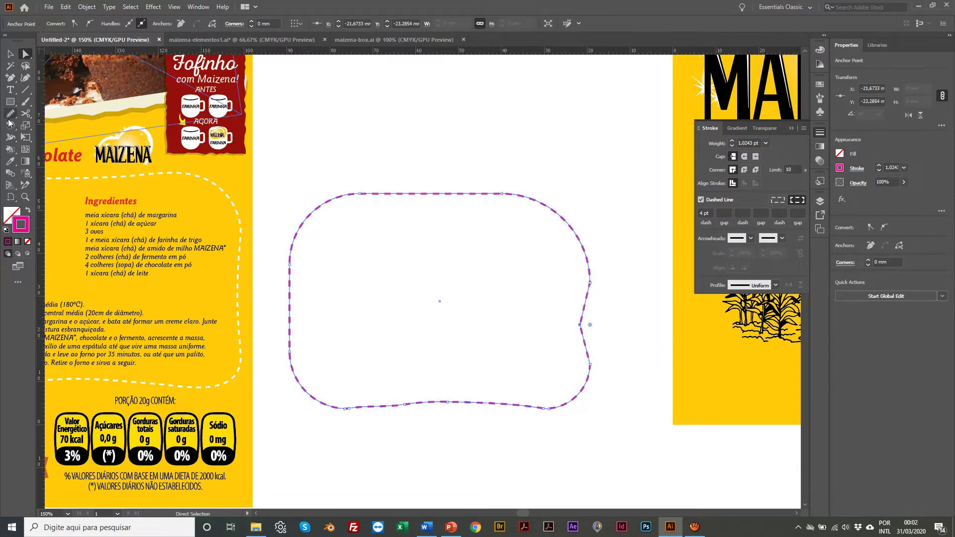
{"action": "left_click", "coordinate": [10, 114]}
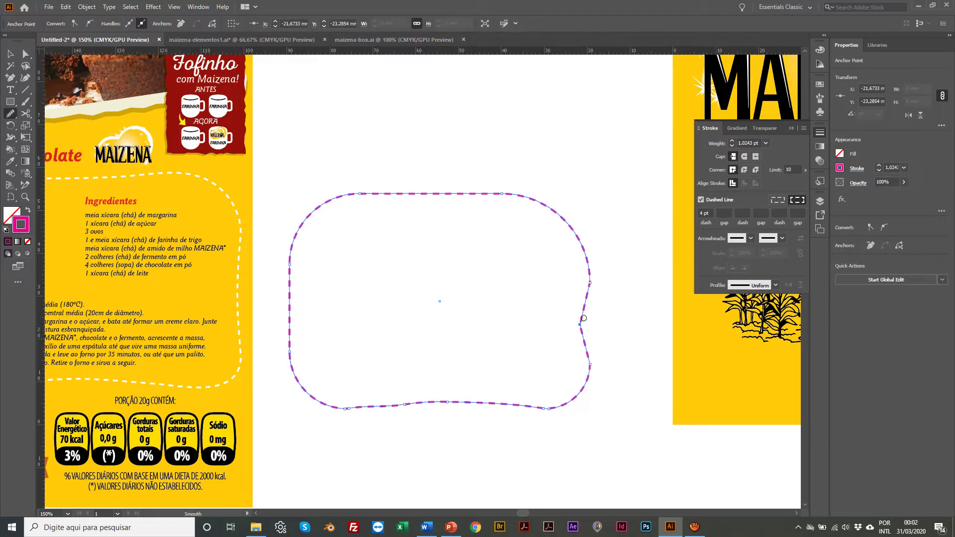
{"action": "left_click_drag", "start_coordinate": [581, 316], "coordinate": [581, 341]}
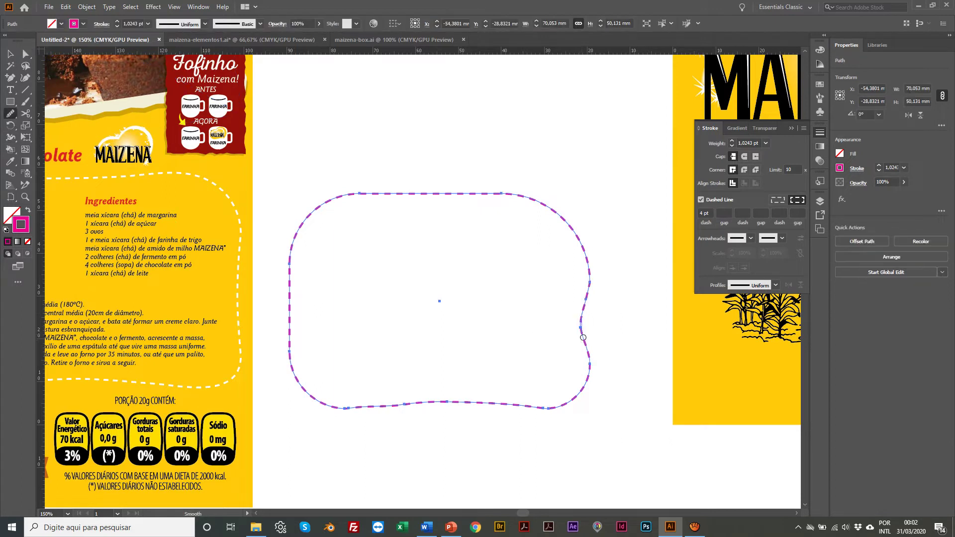
Try to pull the right edge's notch back outward, and undo this along with the notch's smoothing and inward move
{"action": "key", "text": "a"}
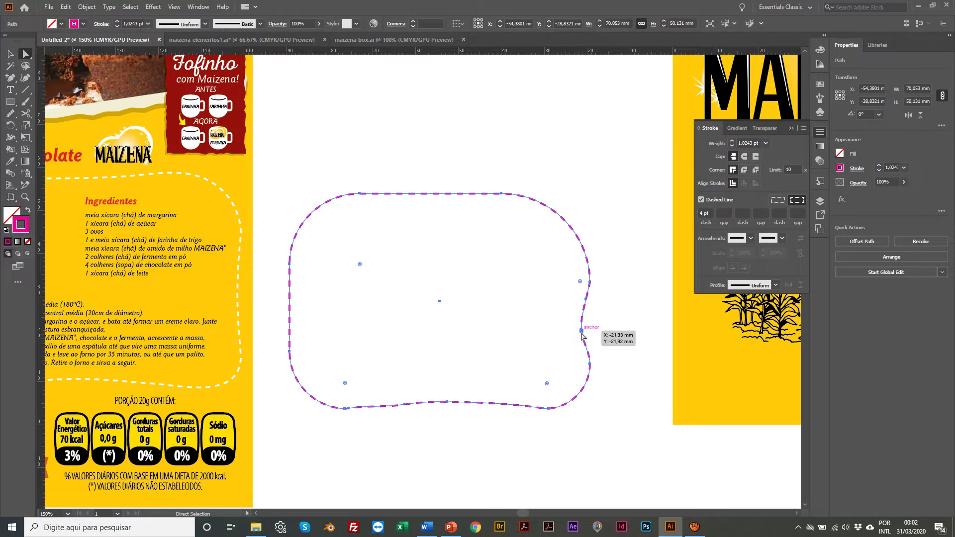
{"action": "left_click_drag", "start_coordinate": [582, 334], "coordinate": [589, 334]}
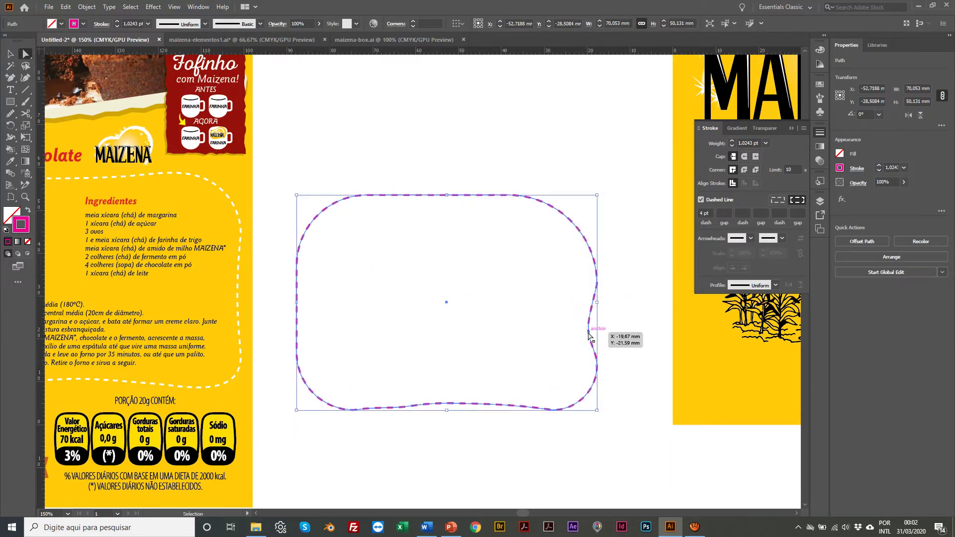
{"action": "key", "text": "ctrl+z"}
{"action": "left_click", "coordinate": [582, 334]}
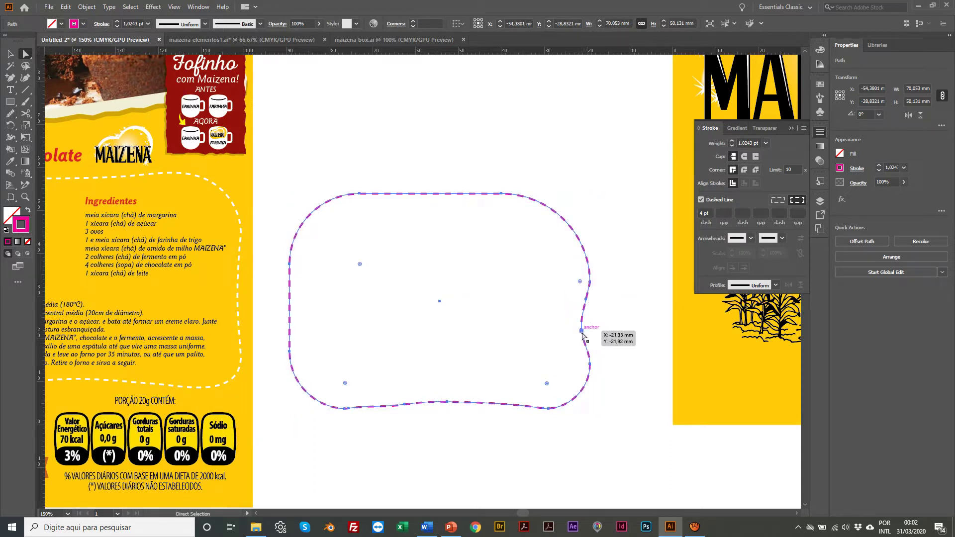
{"action": "key", "text": "v"}
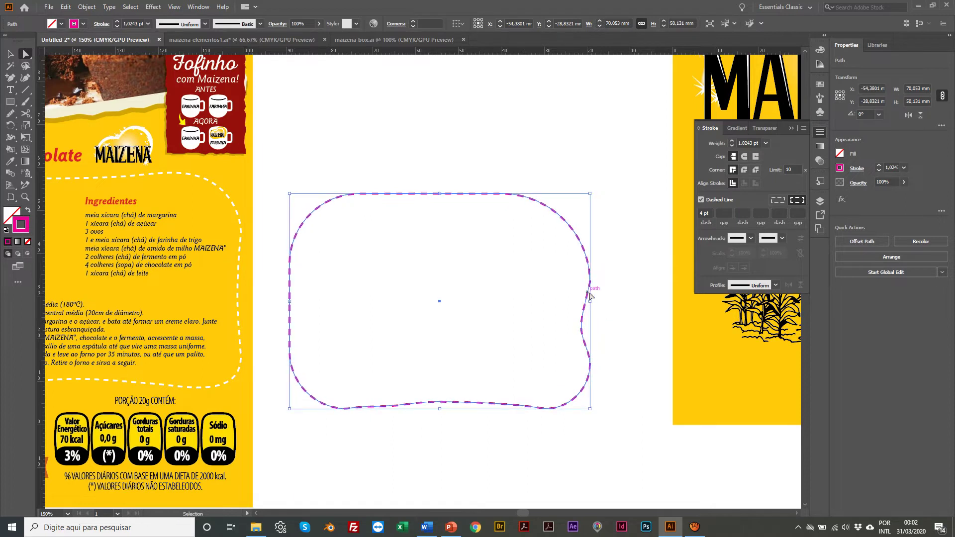
{"action": "key", "text": "ctrl+z"}
{"action": "key", "text": "ctrl+z"}
{"action": "key", "text": "ctrl+z"}
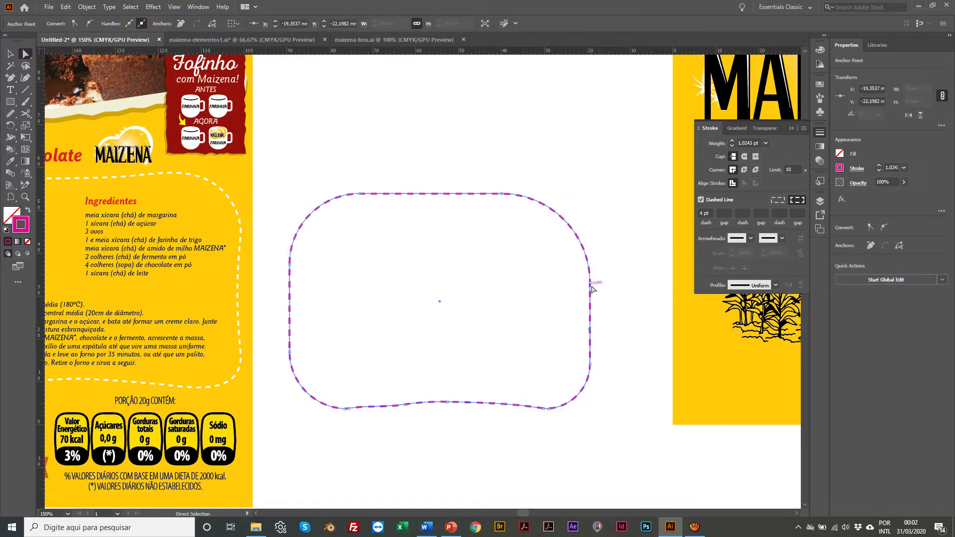
Reduce the live rounding of the dashed border's upper-right corner to about 14.9 mm and deselect the path
{"action": "key", "text": "v"}
{"action": "left_click", "coordinate": [485, 185]}
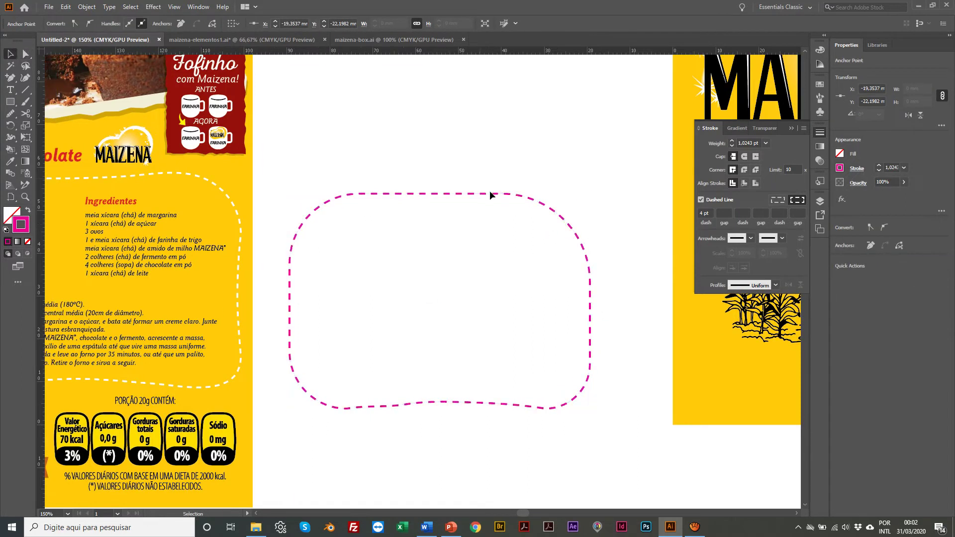
{"action": "scroll", "coordinate": [489, 190], "scroll_direction": "left", "scroll_amount": 1}
{"action": "left_click", "coordinate": [491, 193]}
{"action": "key", "text": "a"}
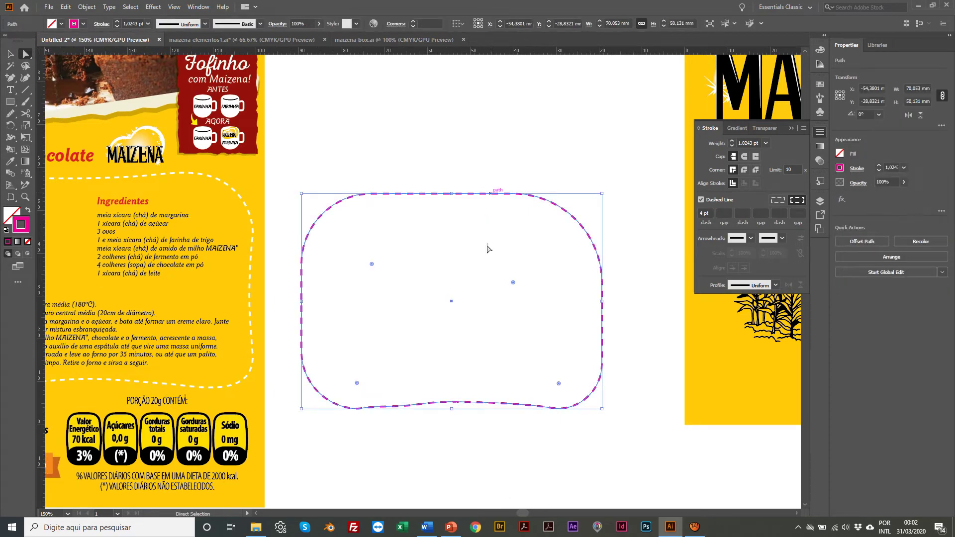
{"action": "left_click_drag", "start_coordinate": [513, 282], "coordinate": [538, 258]}
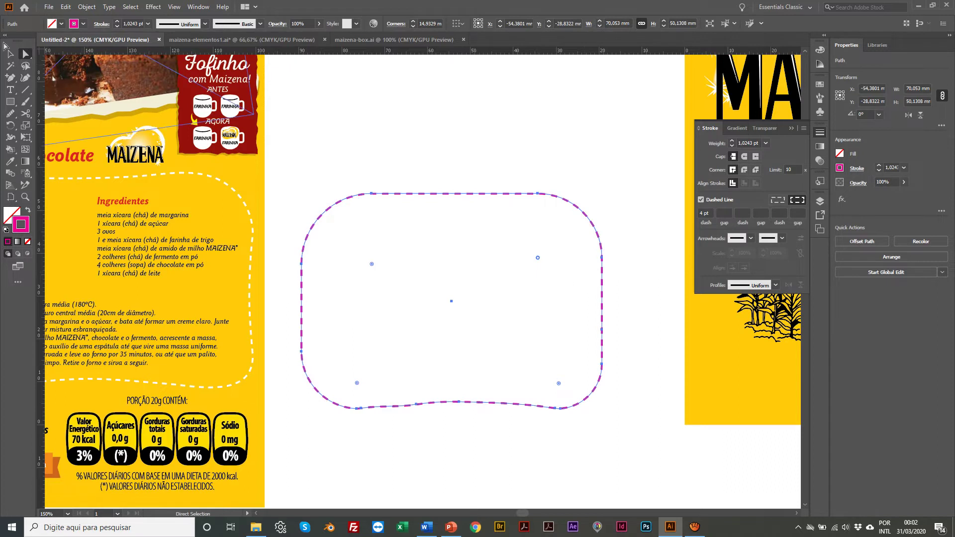
{"action": "key", "text": "v"}
{"action": "left_click", "coordinate": [519, 188]}
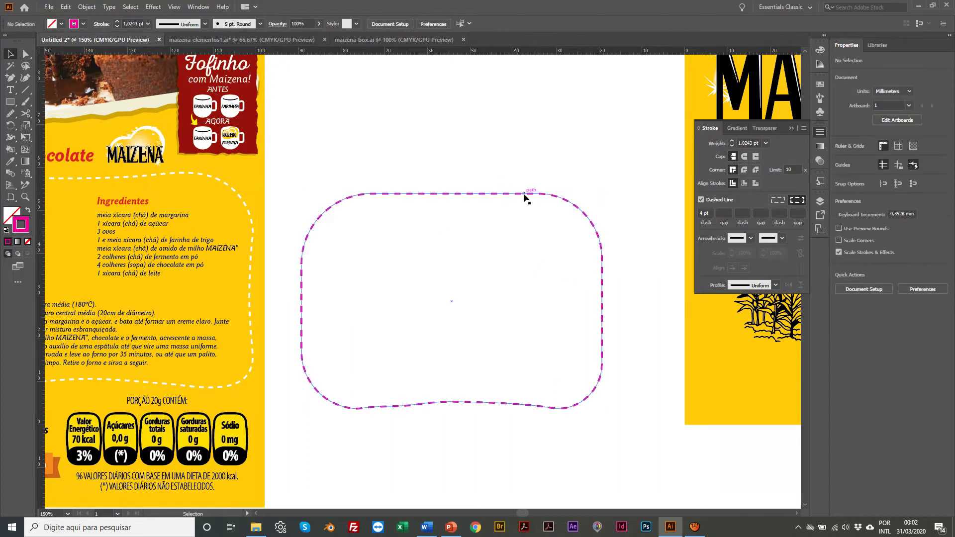
Add an anchor point near the right edge's middle and move it about 1.4 mm and the one below about 1 mm inward
{"action": "left_click", "coordinate": [526, 195]}
{"action": "left_click", "coordinate": [11, 78]}
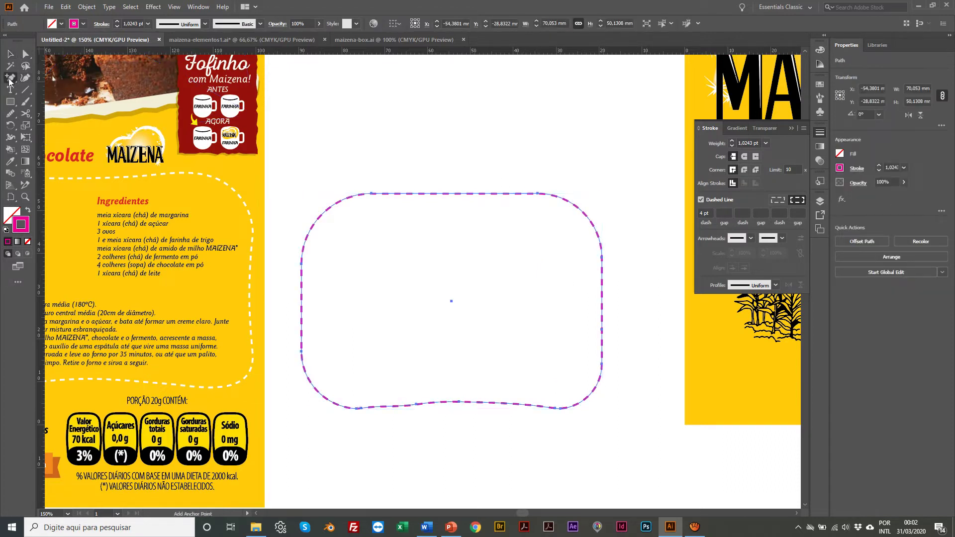
{"action": "left_click", "coordinate": [602, 305]}
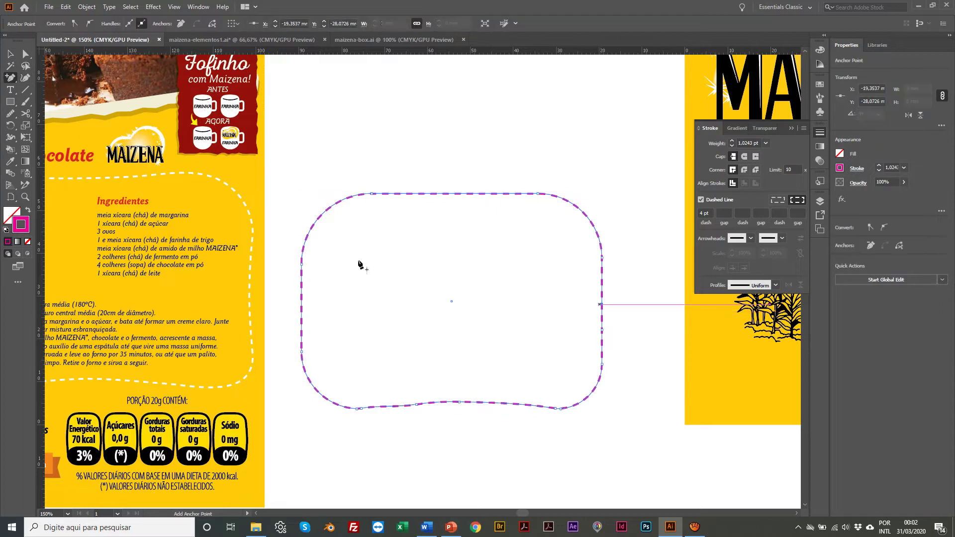
{"action": "key", "text": "a"}
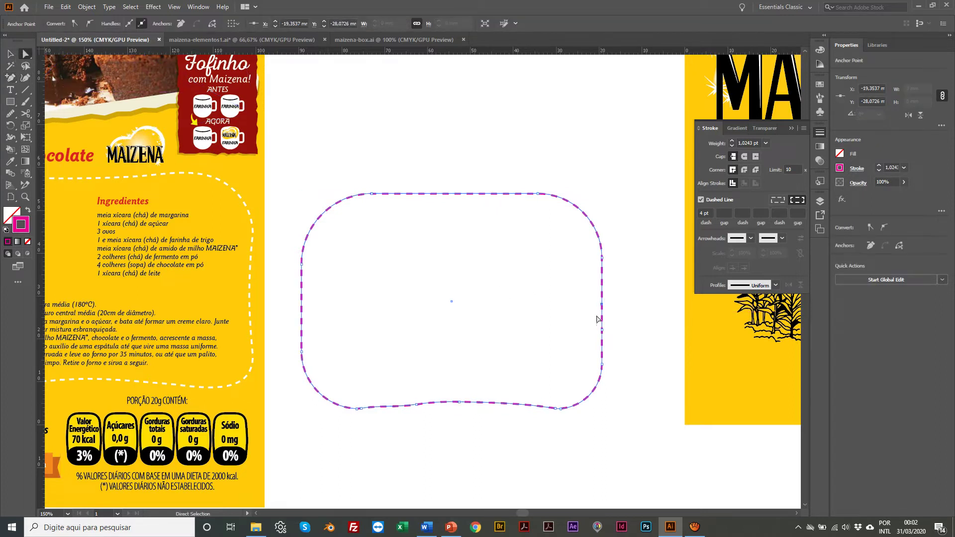
{"action": "left_click_drag", "start_coordinate": [601, 304], "coordinate": [597, 331]}
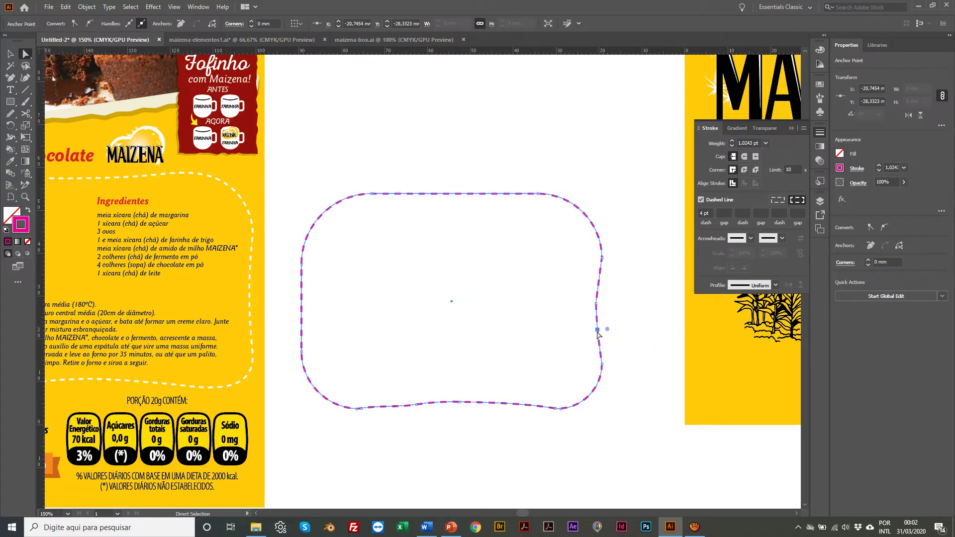
Smooth the right edge's indentation and its transition into the upper-right corner with the Smooth tool, and deselect the path
{"action": "left_click", "coordinate": [11, 114]}
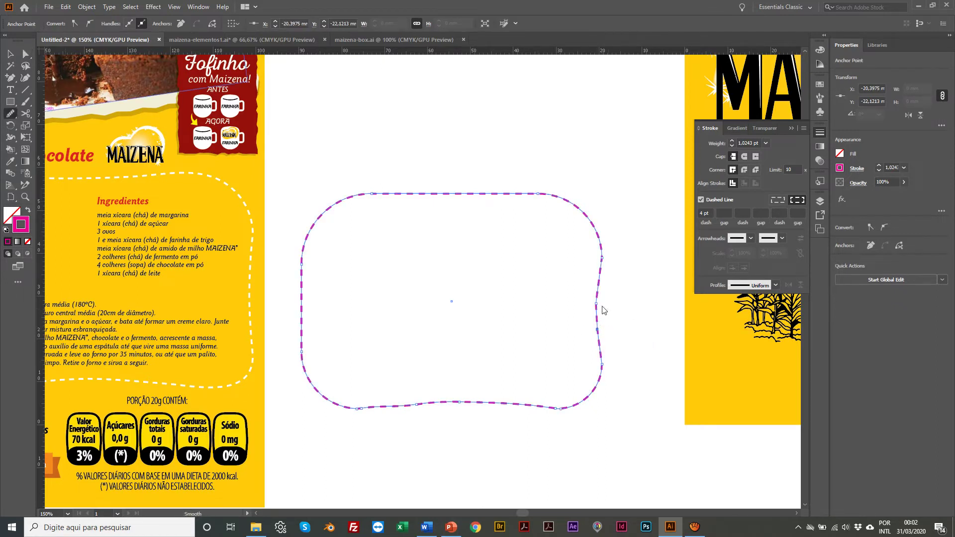
{"action": "left_click_drag", "start_coordinate": [596, 300], "coordinate": [592, 335]}
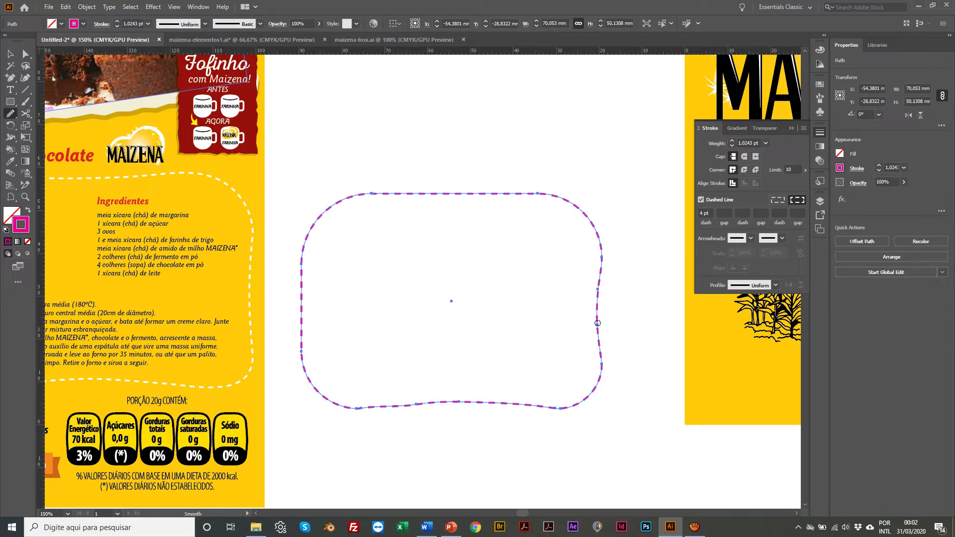
{"action": "left_click_drag", "start_coordinate": [601, 279], "coordinate": [575, 237]}
{"action": "key", "text": "a"}
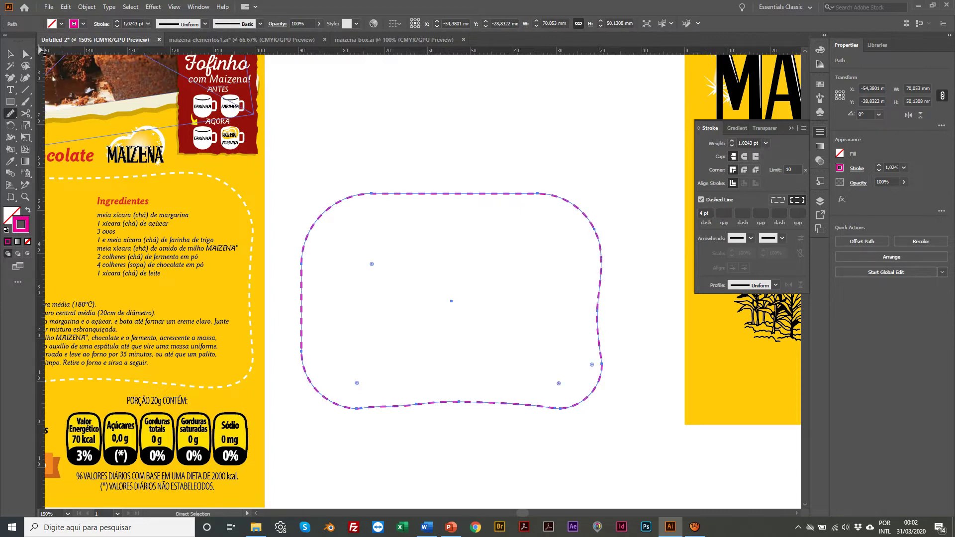
{"action": "left_click", "coordinate": [10, 55]}
{"action": "left_click", "coordinate": [503, 155]}
Compare the redrawn dashed border with the reference recipe panel and review it among the other elements on the artboard
{"action": "scroll", "coordinate": [504, 155], "scroll_direction": "down", "scroll_amount": 1}
{"action": "scroll", "coordinate": [503, 156], "scroll_direction": "left", "scroll_amount": 10}
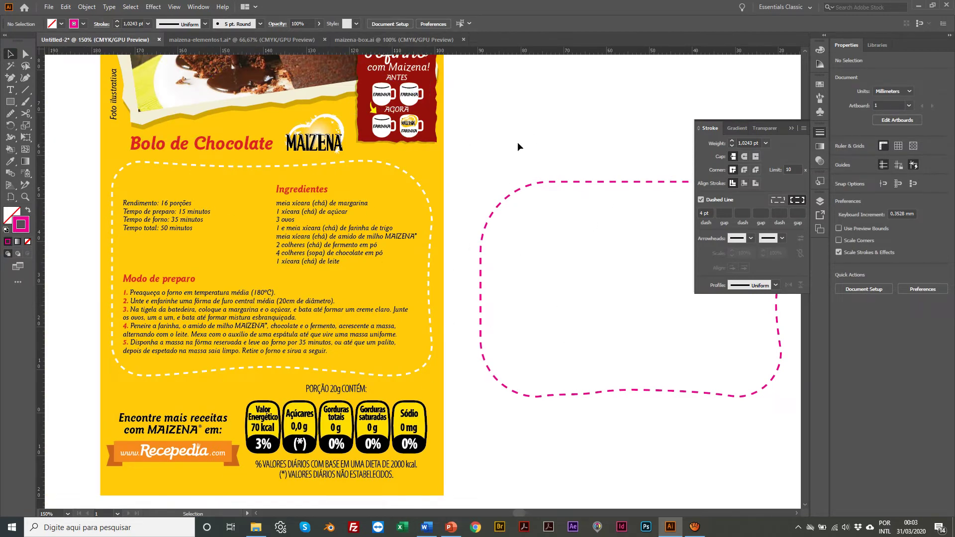
{"action": "scroll", "coordinate": [517, 142], "scroll_direction": "right", "scroll_amount": 3}
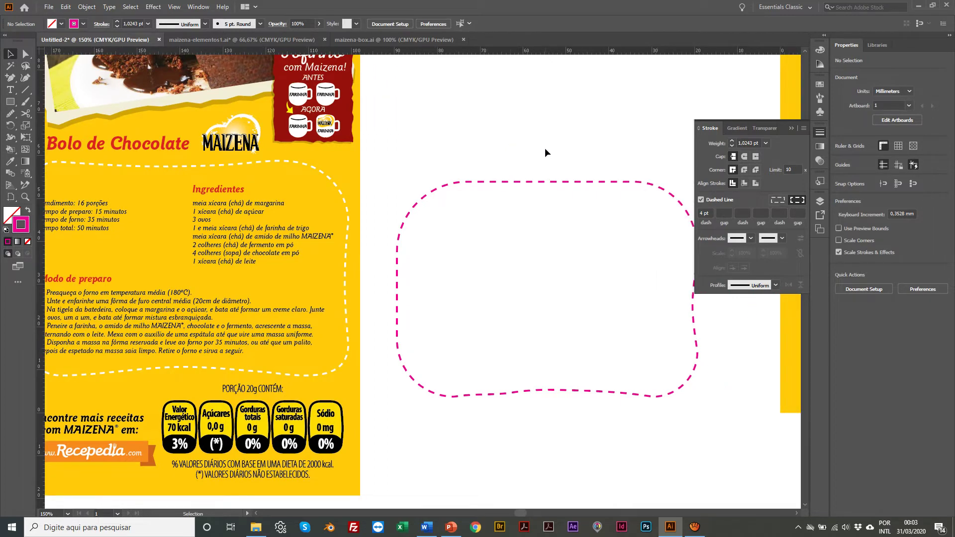
{"action": "key", "text": "z"}
{"action": "left_click", "coordinate": [449, 301], "text": "alt"}
{"action": "left_click", "coordinate": [449, 303], "text": "alt"}
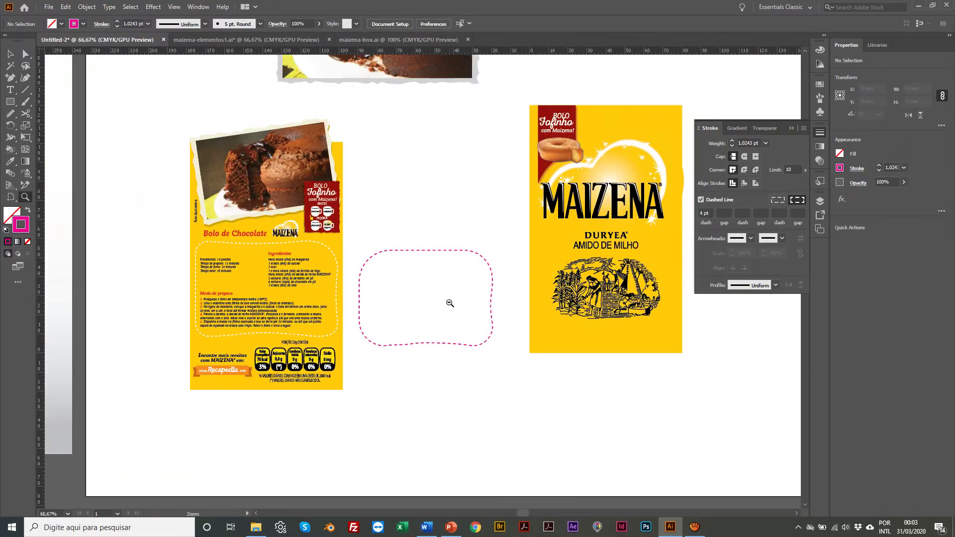
{"action": "left_click", "coordinate": [449, 303], "text": "alt"}
{"action": "scroll", "coordinate": [406, 243], "scroll_direction": "up", "scroll_amount": 3}
{"action": "scroll", "coordinate": [405, 243], "scroll_direction": "left", "scroll_amount": 2}
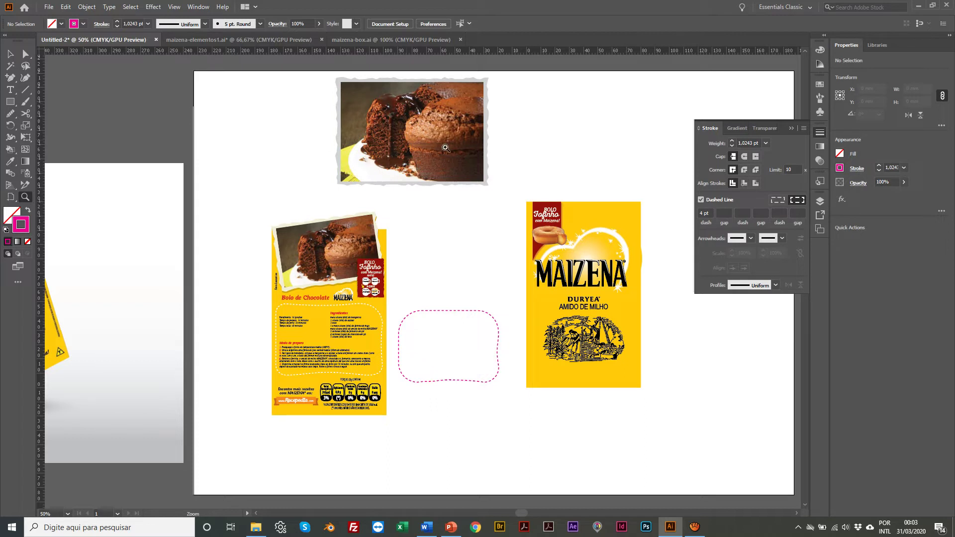
{"action": "scroll", "coordinate": [448, 299], "scroll_direction": "left", "scroll_amount": 1}
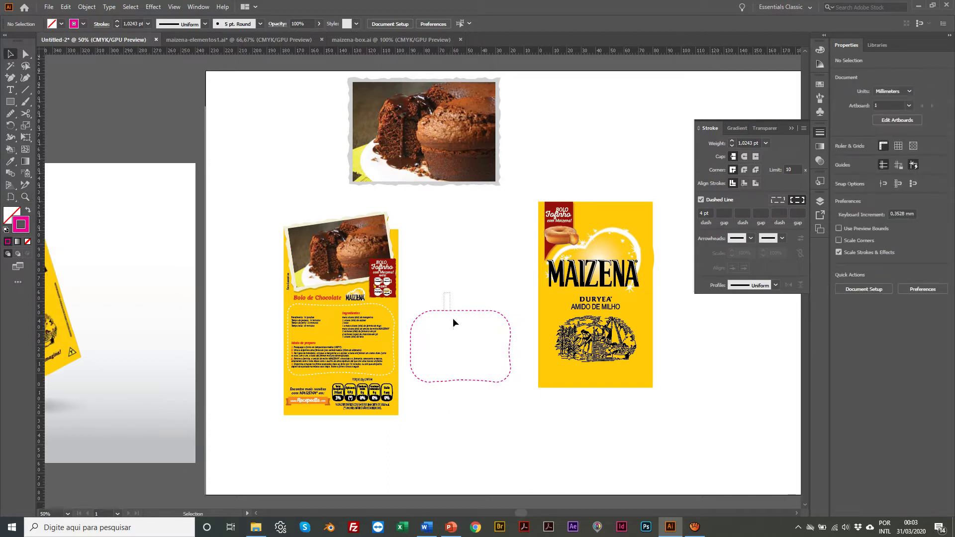
Delete the redrawn dashed border from the artboard
{"action": "left_click", "coordinate": [453, 321]}
{"action": "key", "text": "Delete"}
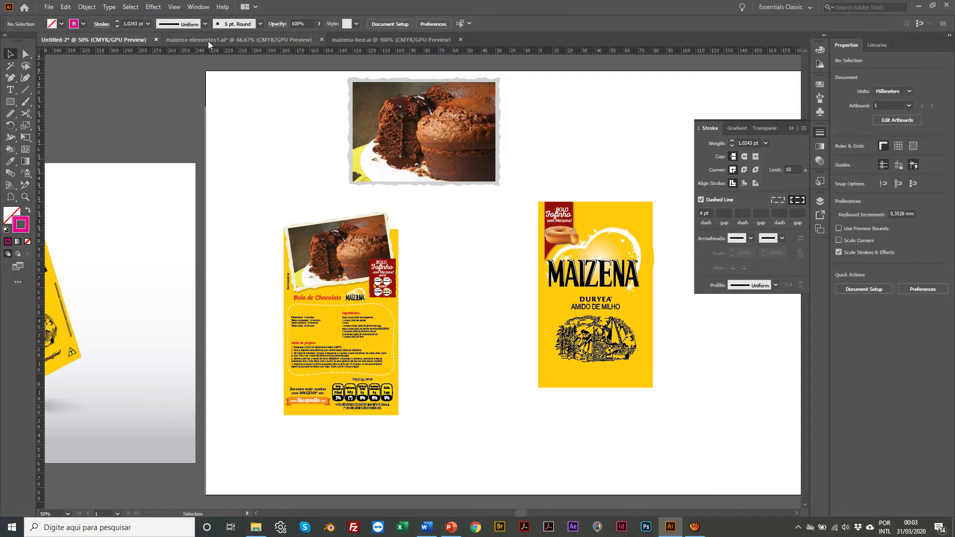
Examine the narrow nutrition side panel in maizena-box.ai and select its barcode to check the size
{"action": "left_click", "coordinate": [208, 40]}
{"action": "key", "text": "ctrl+a"}
{"action": "left_click", "coordinate": [366, 40]}
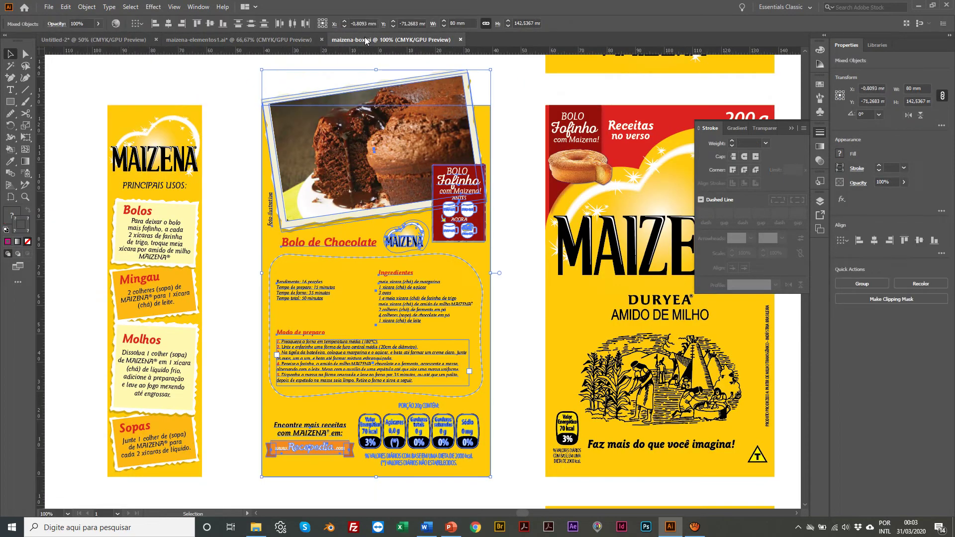
{"action": "scroll", "coordinate": [205, 80], "scroll_direction": "right", "scroll_amount": 5}
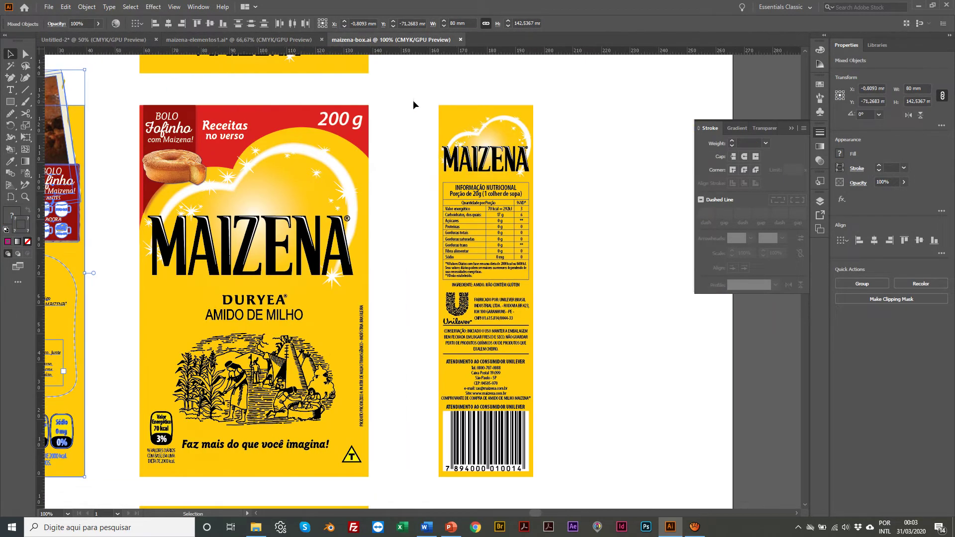
{"action": "left_click", "coordinate": [414, 100]}
{"action": "scroll", "coordinate": [414, 100], "scroll_direction": "right", "scroll_amount": 2}
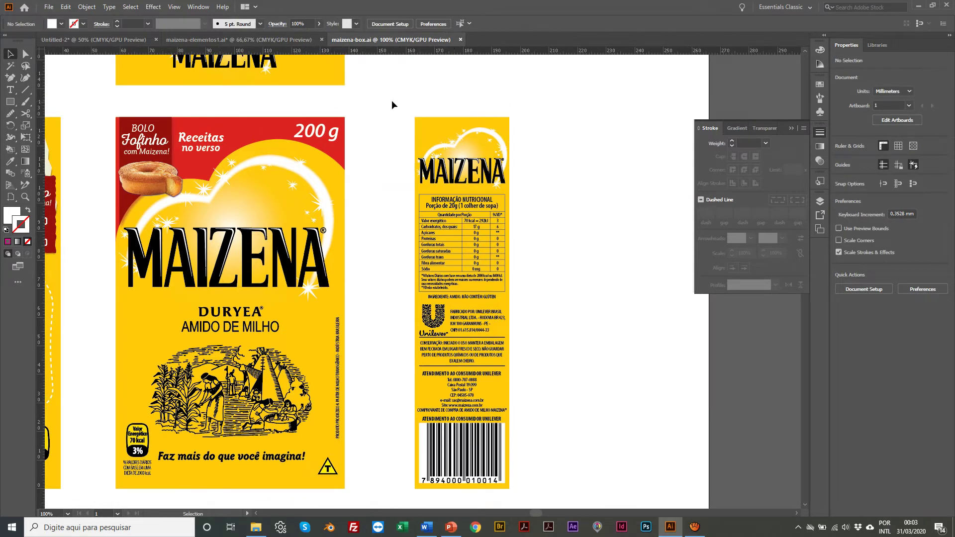
{"action": "left_click", "coordinate": [428, 437]}
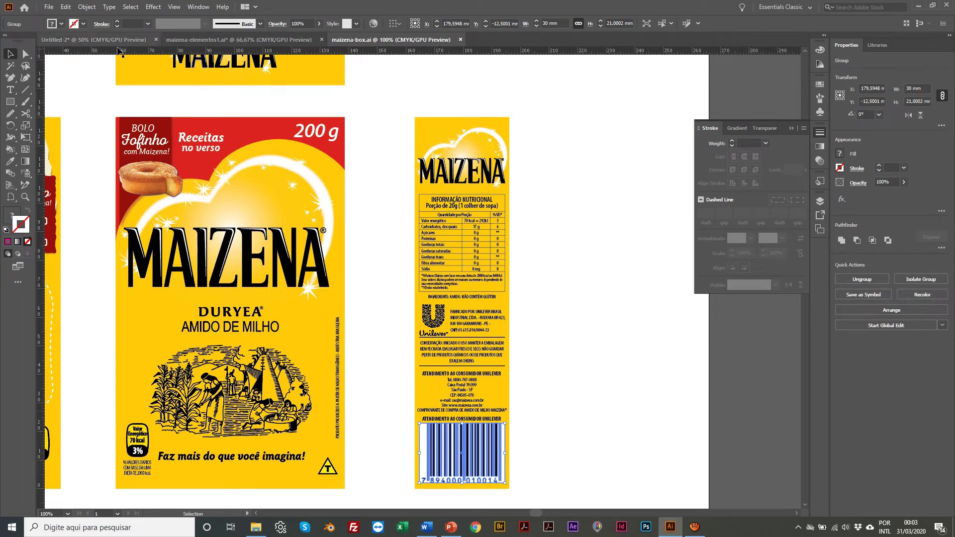
Find the barcode on the symbols artboard of maizena-elementos1.ai and inspect the artwork in outline view
{"action": "left_click", "coordinate": [90, 40]}
{"action": "left_click", "coordinate": [203, 40]}
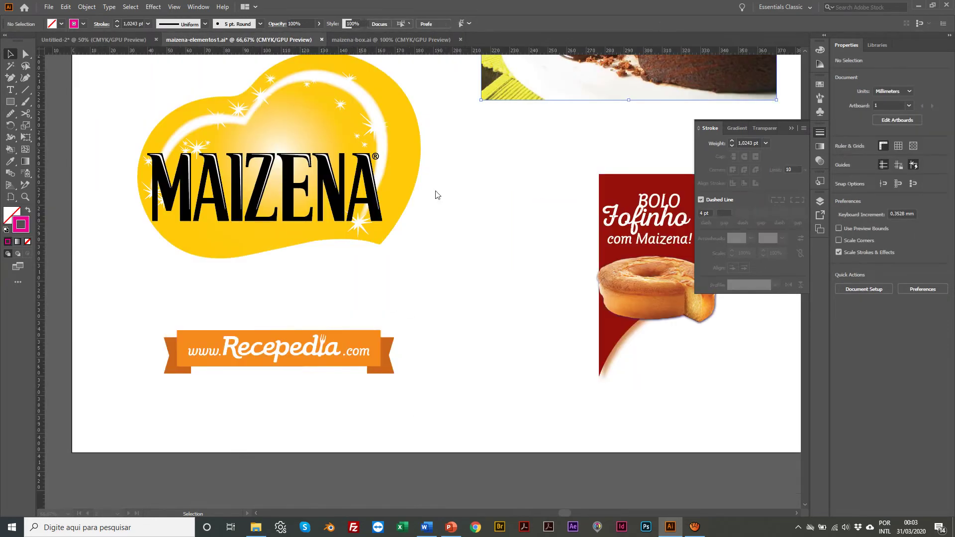
{"action": "scroll", "coordinate": [437, 194], "scroll_direction": "right", "scroll_amount": 10}
{"action": "key", "text": "ctrl+0"}
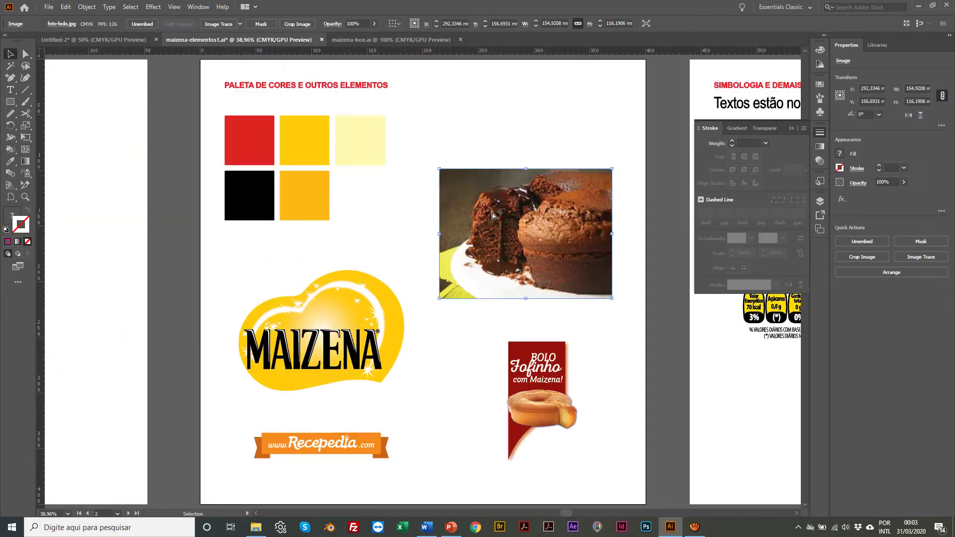
{"action": "left_click", "coordinate": [128, 514]}
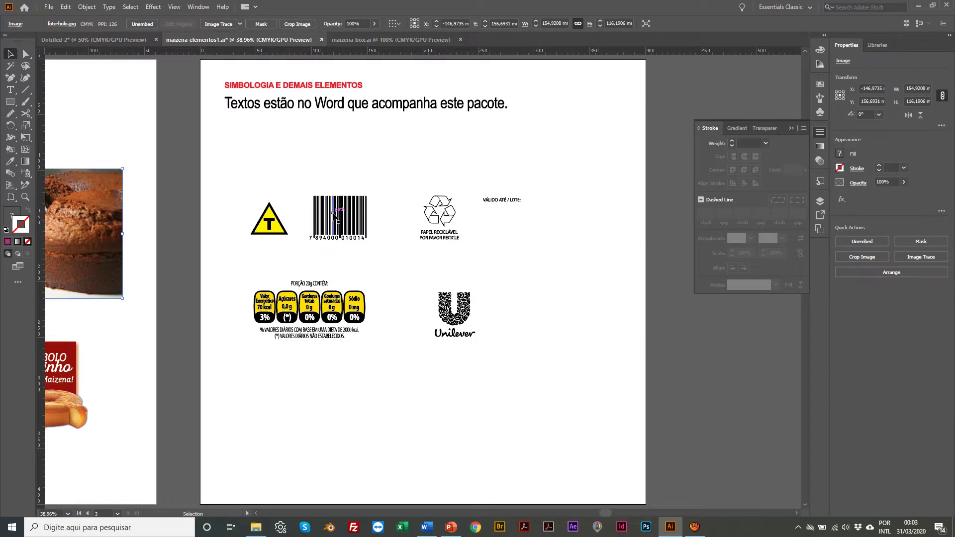
{"action": "key", "text": "ctrl+y"}
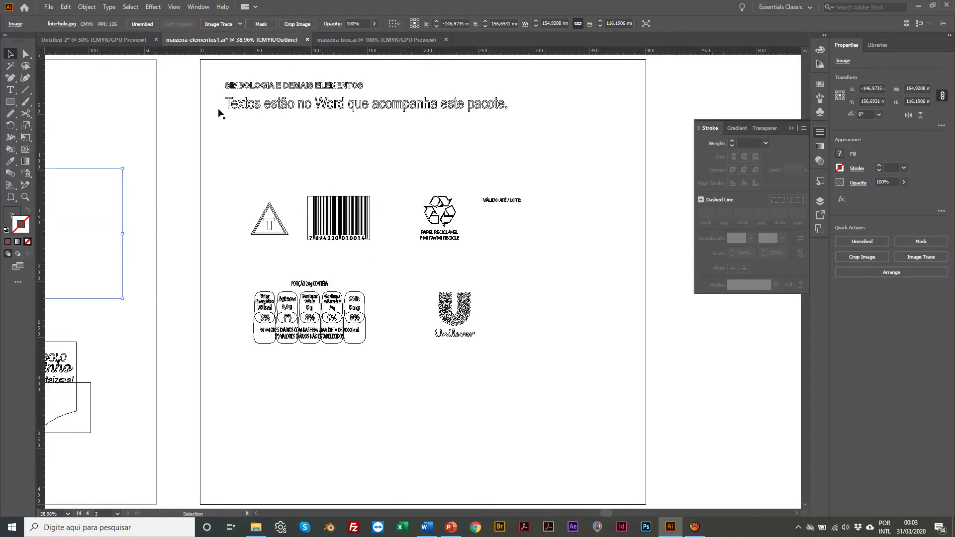
Return to the Untitled-2 document and bring back the deleted dashed border at its original place
{"action": "left_click", "coordinate": [83, 40]}
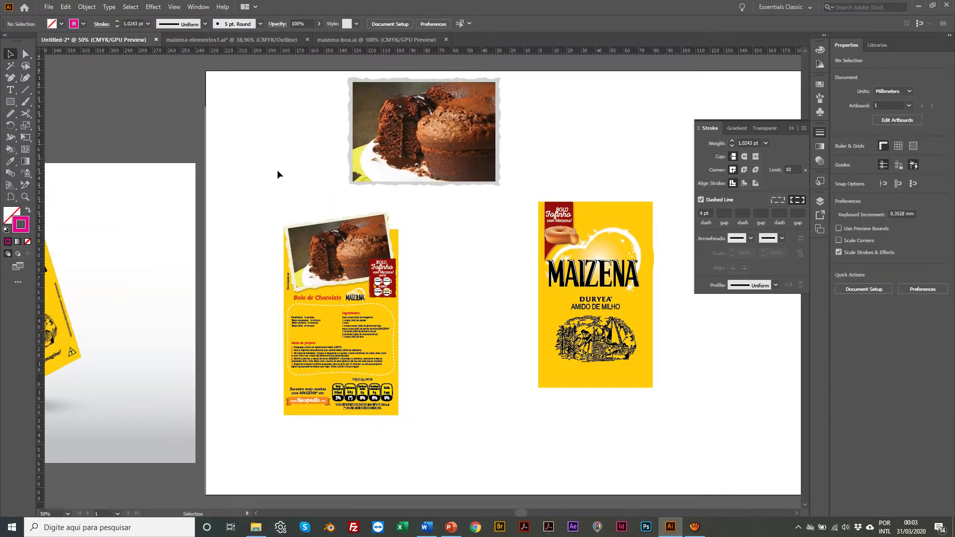
{"action": "scroll", "coordinate": [276, 169], "scroll_direction": "right", "scroll_amount": 5}
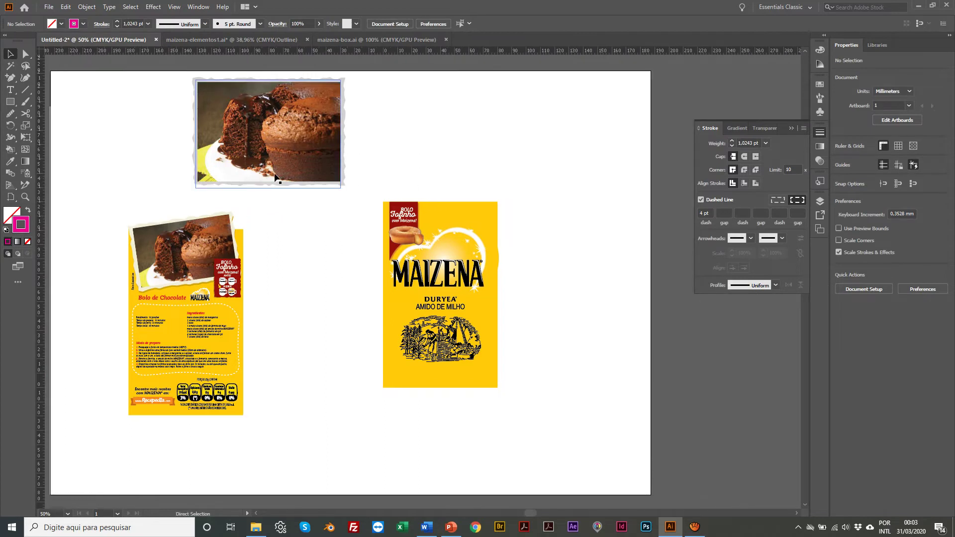
{"action": "key", "text": "ctrl+v"}
{"action": "key", "text": "v"}
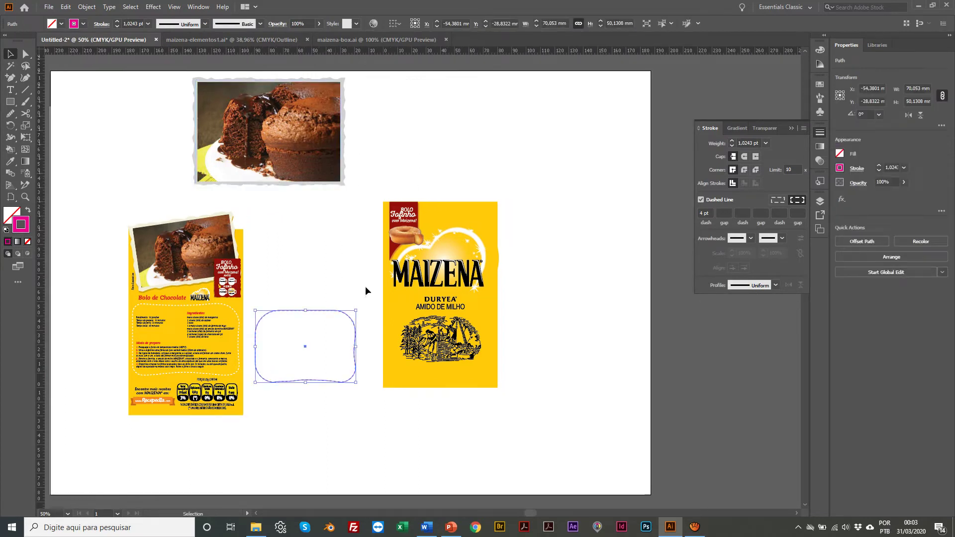
Duplicate the front panel's yellow background rectangle onto the empty area to its right
{"action": "left_click", "coordinate": [389, 404]}
{"action": "left_click_drag", "start_coordinate": [399, 381], "coordinate": [534, 378]}
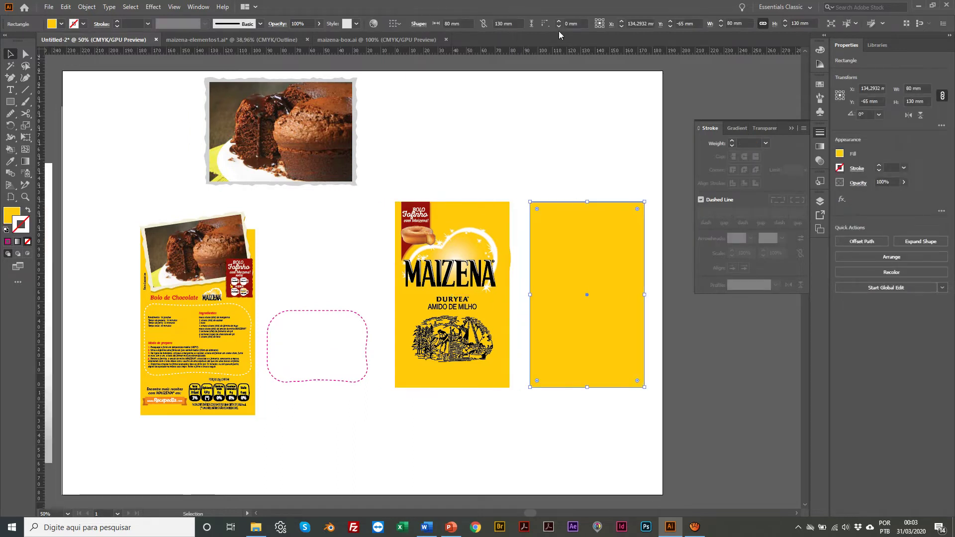
{"action": "left_click", "coordinate": [740, 21]}
{"action": "type", "text": "33"}
{"action": "key", "text": "Return"}
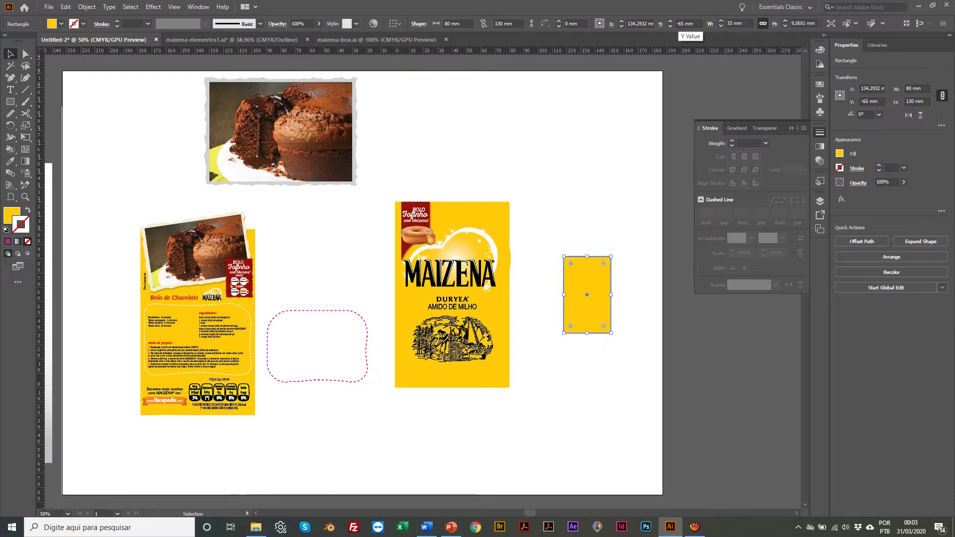
{"action": "key", "text": "ctrl+z"}
Unlink the duplicated rectangle's proportions and set its width to 33 mm
{"action": "left_click", "coordinate": [763, 23]}
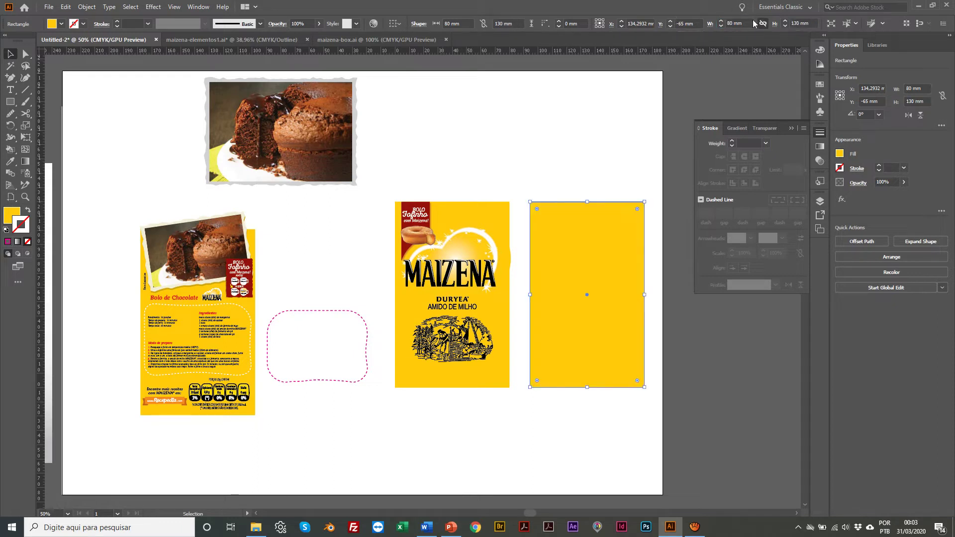
{"action": "left_click", "coordinate": [736, 23]}
{"action": "type", "text": "33"}
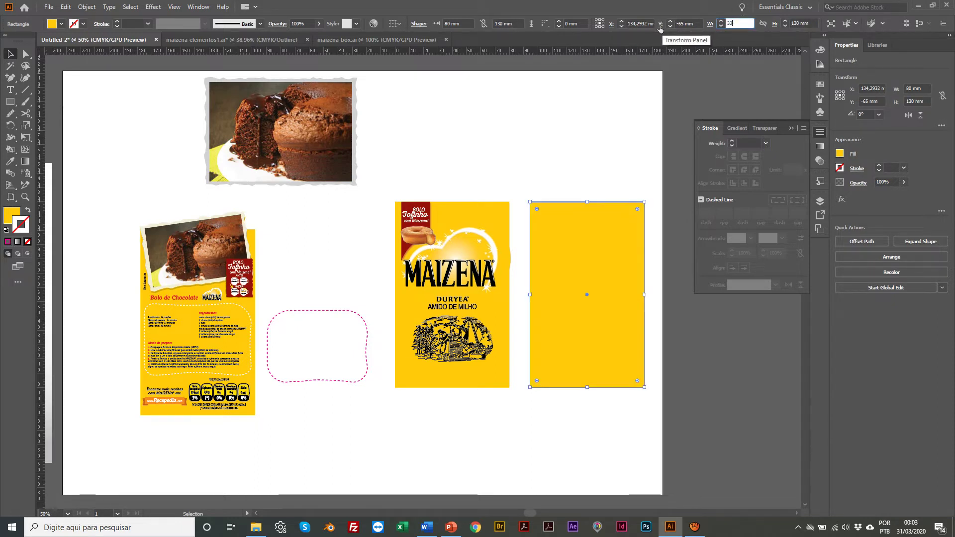
{"action": "key", "text": "Return"}
Copy the barcode from the symbols artboard of maizena-elementos1.ai into Untitled-2 and center it over the narrow yellow panel's lower part
{"action": "left_click", "coordinate": [347, 39]}
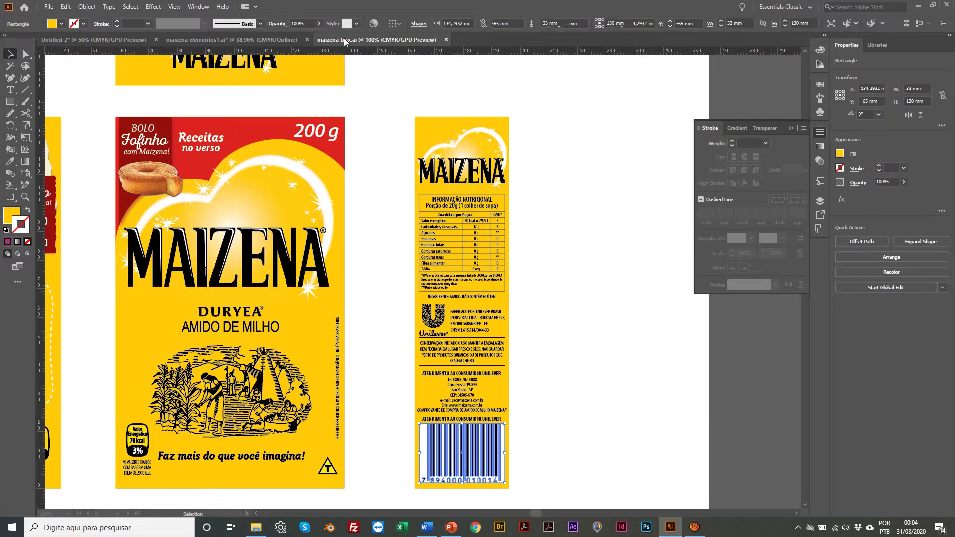
{"action": "left_click", "coordinate": [199, 40]}
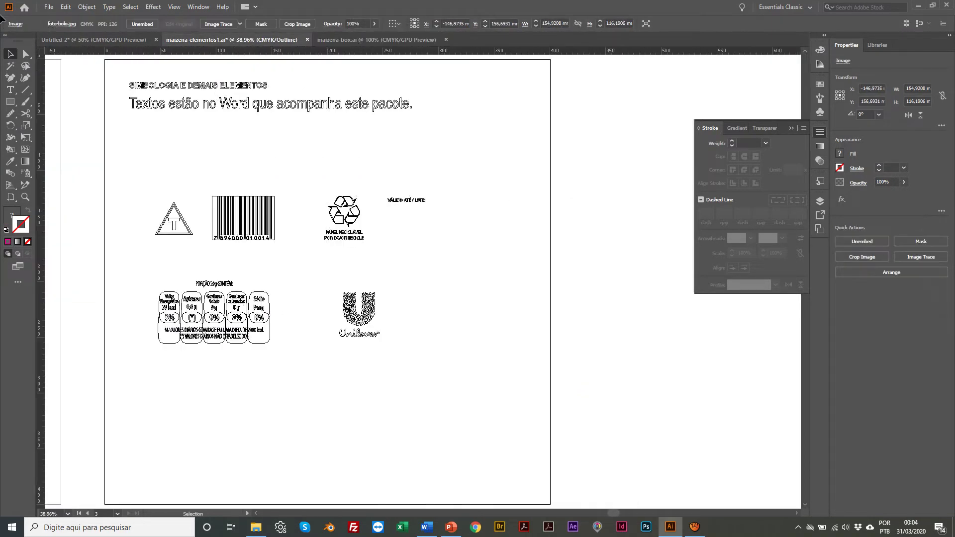
{"action": "key", "text": "ctrl+y"}
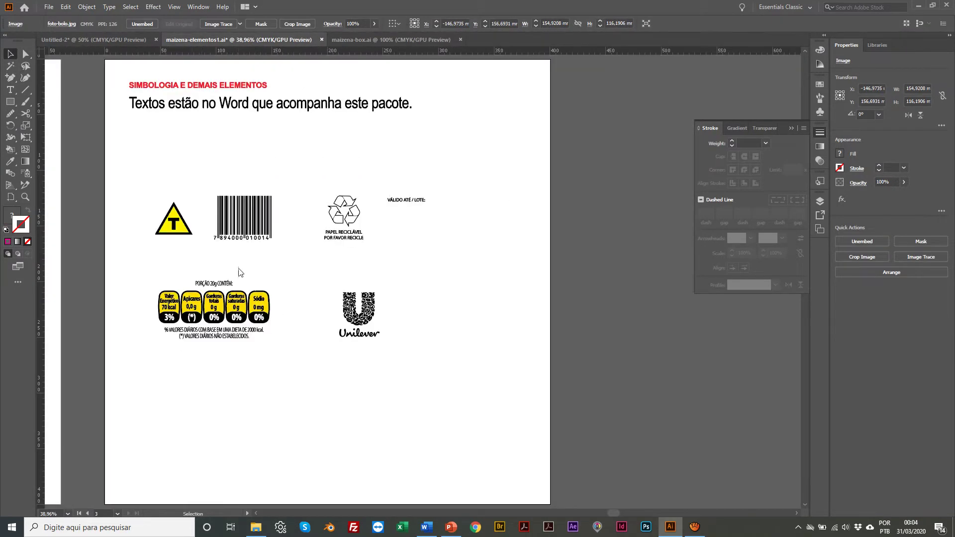
{"action": "left_click_drag", "start_coordinate": [197, 177], "coordinate": [284, 250]}
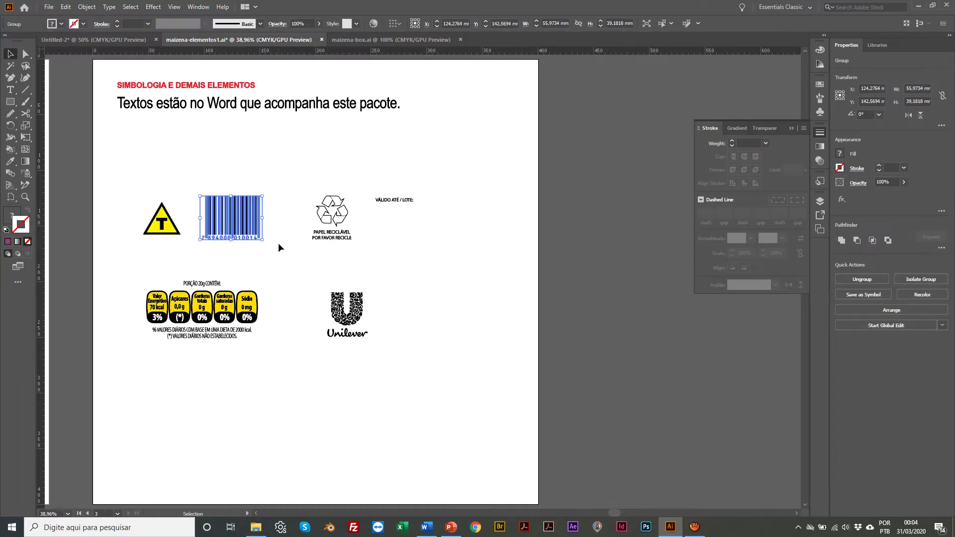
{"action": "left_click", "coordinate": [104, 41]}
{"action": "scroll", "coordinate": [356, 247], "scroll_direction": "right", "scroll_amount": 1}
{"action": "key", "text": "ctrl+v"}
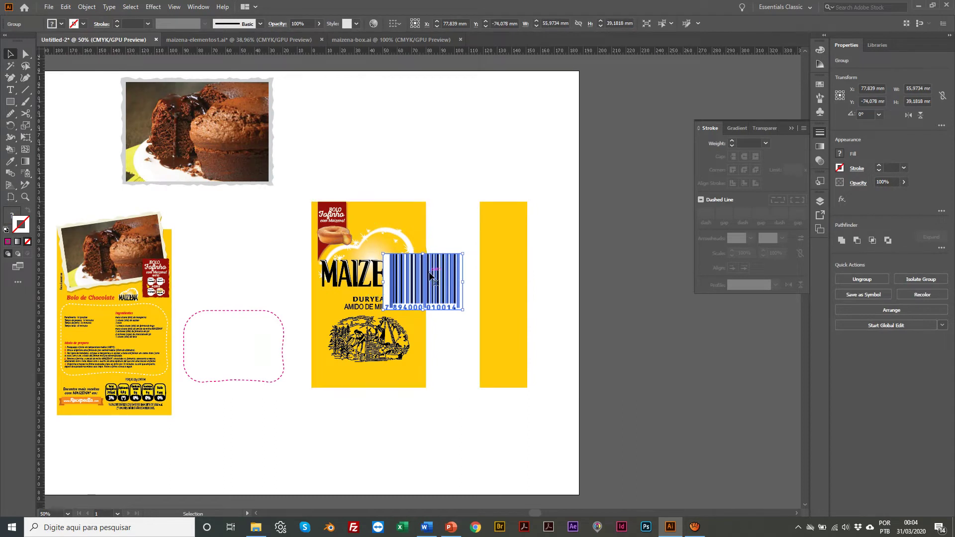
{"action": "left_click_drag", "start_coordinate": [428, 272], "coordinate": [508, 338]}
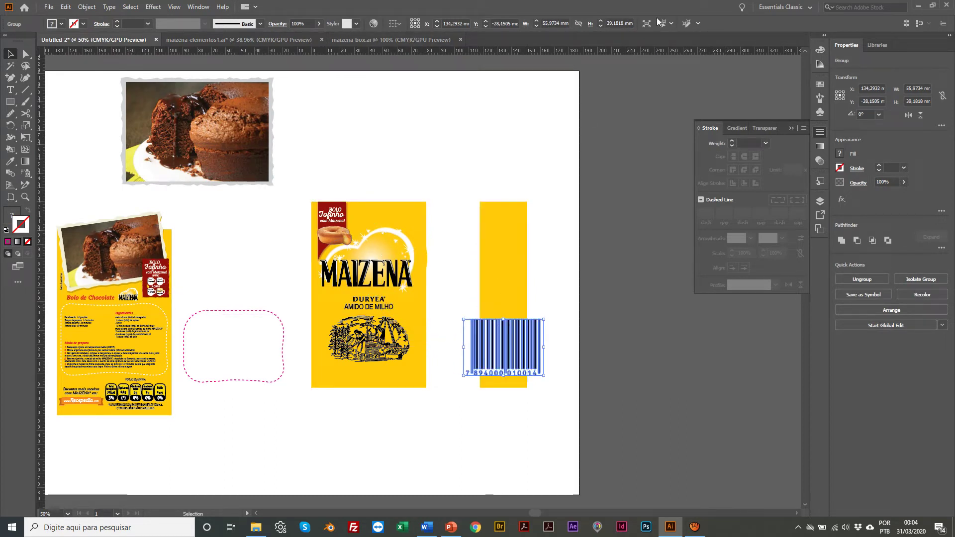
Link the barcode's proportions and set its height to 30 mm
{"action": "left_click", "coordinate": [577, 23]}
{"action": "double_click", "coordinate": [609, 28]}
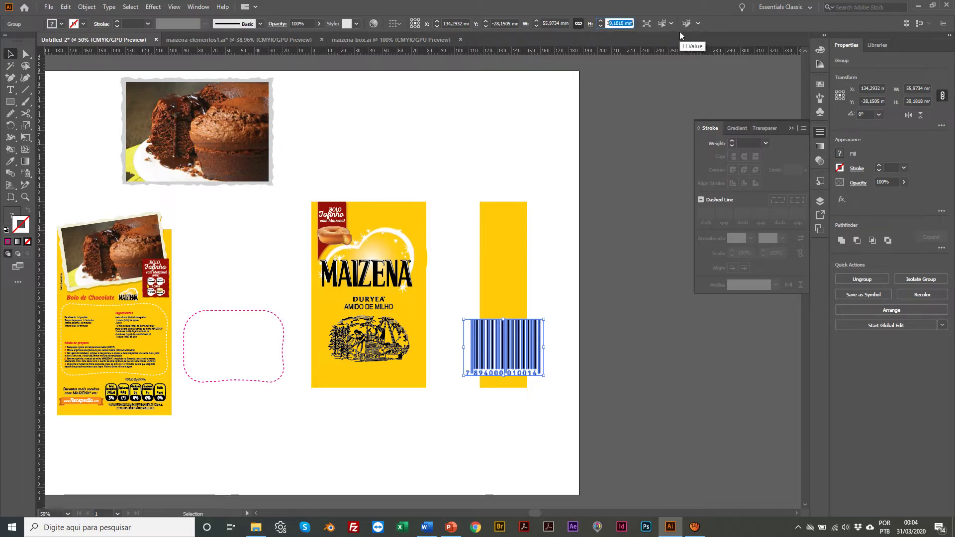
{"action": "type", "text": "30"}
{"action": "key", "text": "Return"}
Examine the pasted barcode up close and check the dimensions of the barcode and side panel in maizena-box.ai
{"action": "key", "text": "z"}
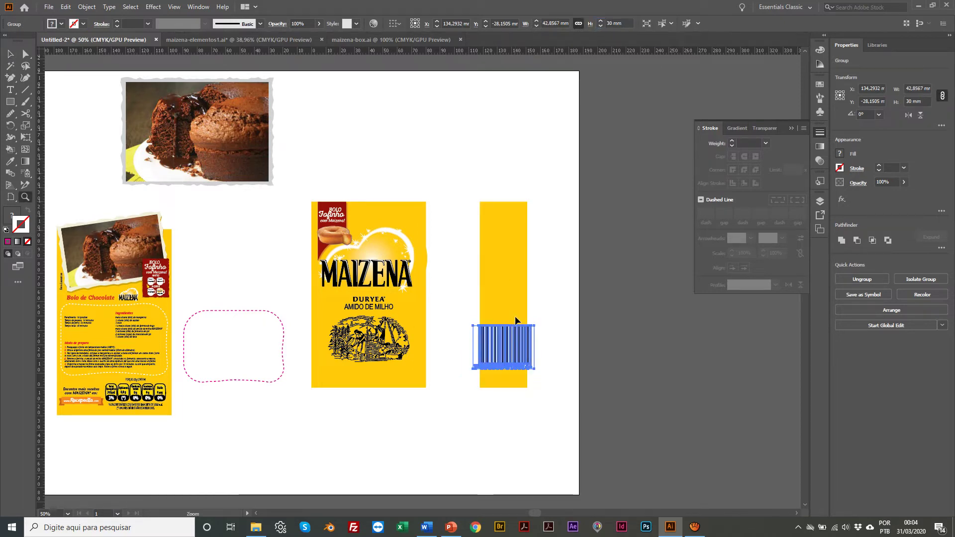
{"action": "left_click", "coordinate": [516, 322]}
{"action": "left_click", "coordinate": [414, 303]}
{"action": "left_click", "coordinate": [405, 289]}
{"action": "left_click", "coordinate": [407, 290]}
{"action": "key", "text": "v"}
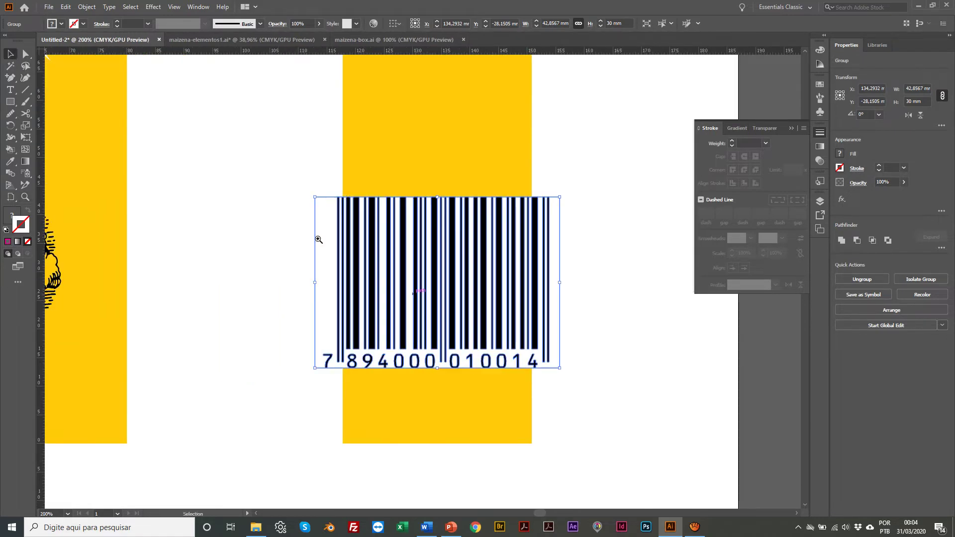
{"action": "scroll", "coordinate": [299, 176], "scroll_direction": "left", "scroll_amount": 1}
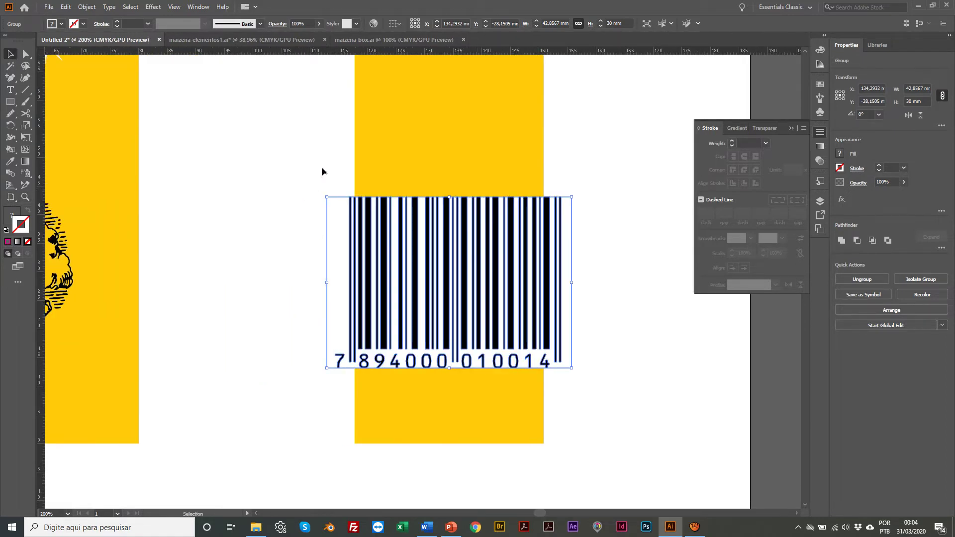
{"action": "left_click", "coordinate": [239, 41]}
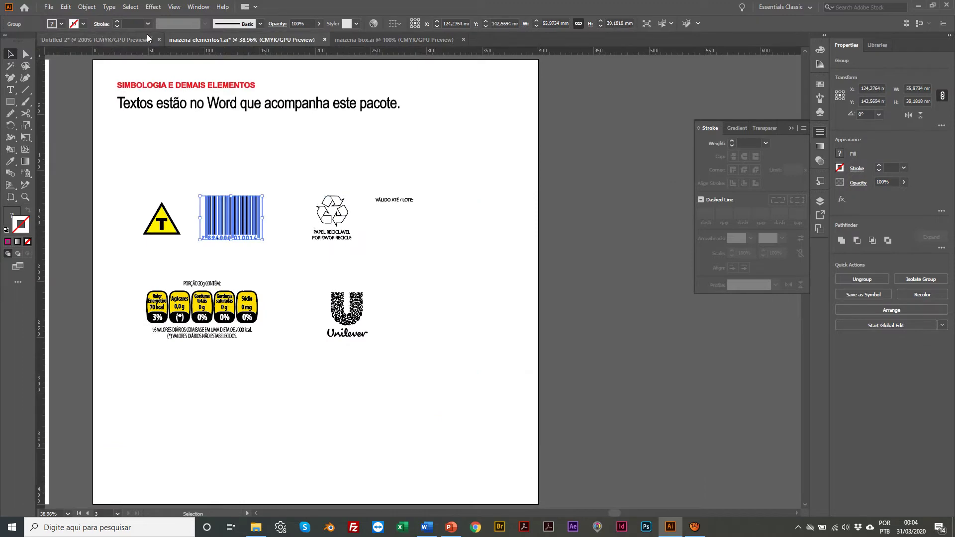
{"action": "left_click", "coordinate": [377, 43]}
{"action": "left_click", "coordinate": [401, 399]}
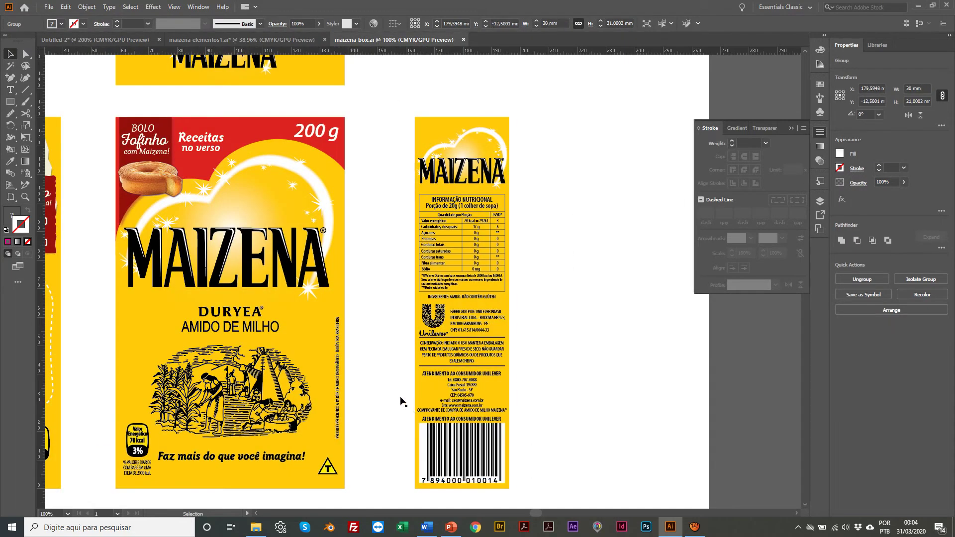
{"action": "left_click", "coordinate": [440, 440]}
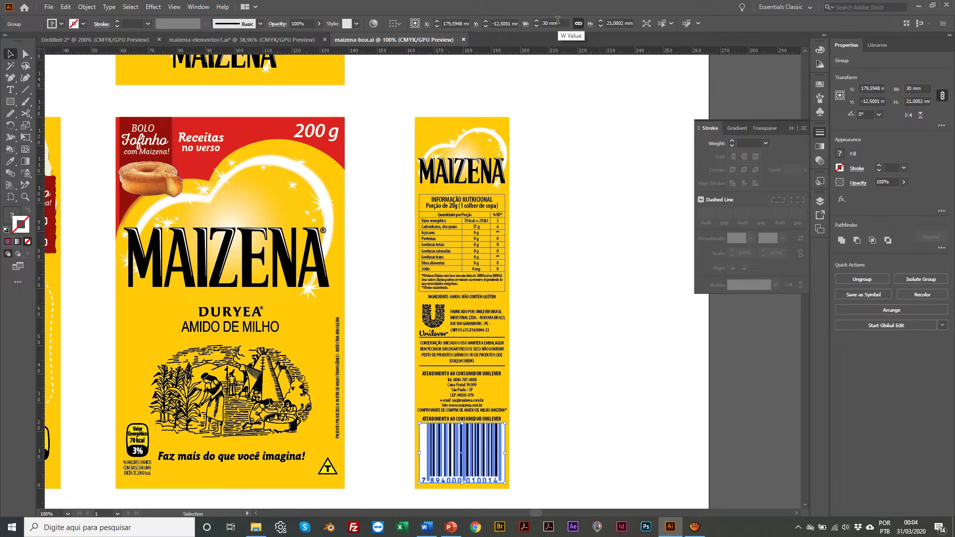
{"action": "left_click", "coordinate": [422, 124]}
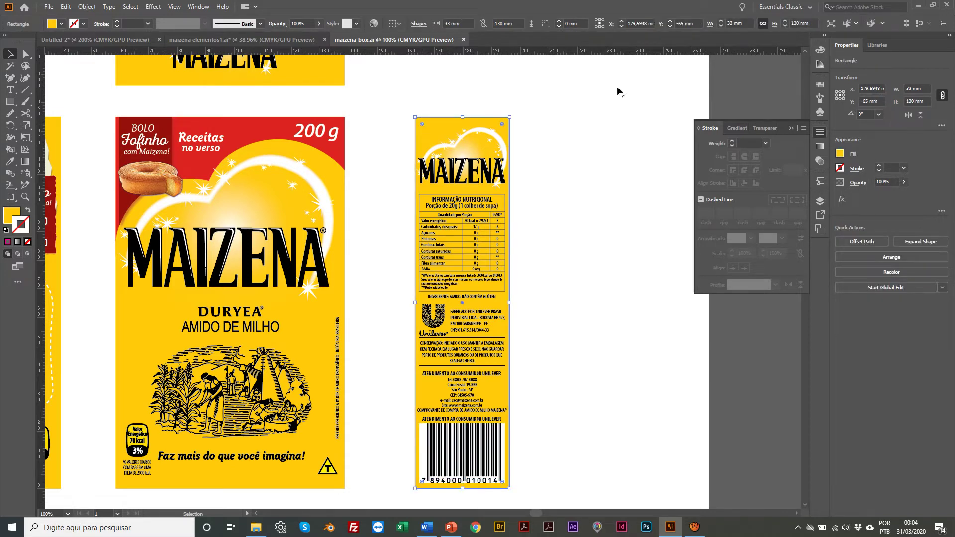
{"action": "left_click", "coordinate": [283, 40]}
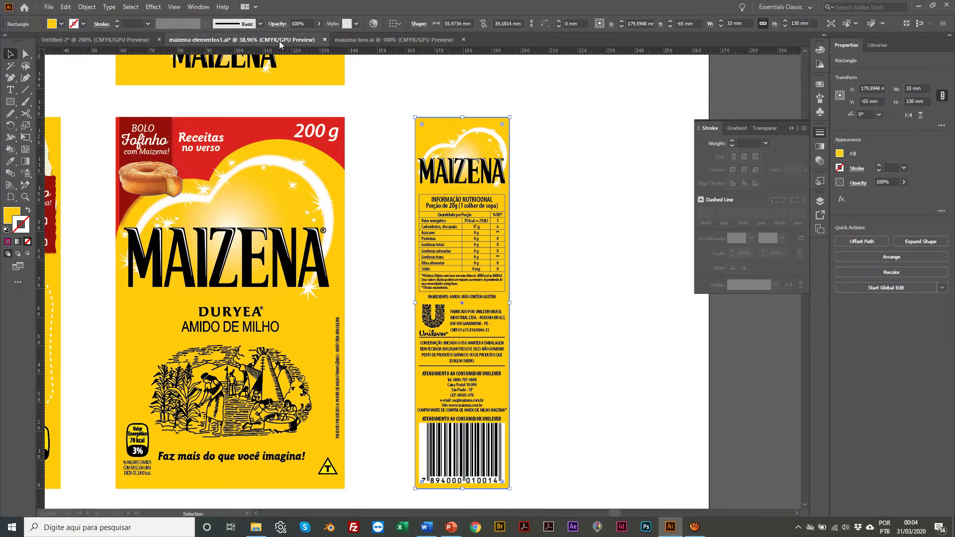
Scale the barcode in Untitled-2 proportionally to about 32.8 by 23 mm and move it down near the narrow panel's lower edge
{"action": "left_click", "coordinate": [93, 40]}
{"action": "left_click", "coordinate": [414, 145]}
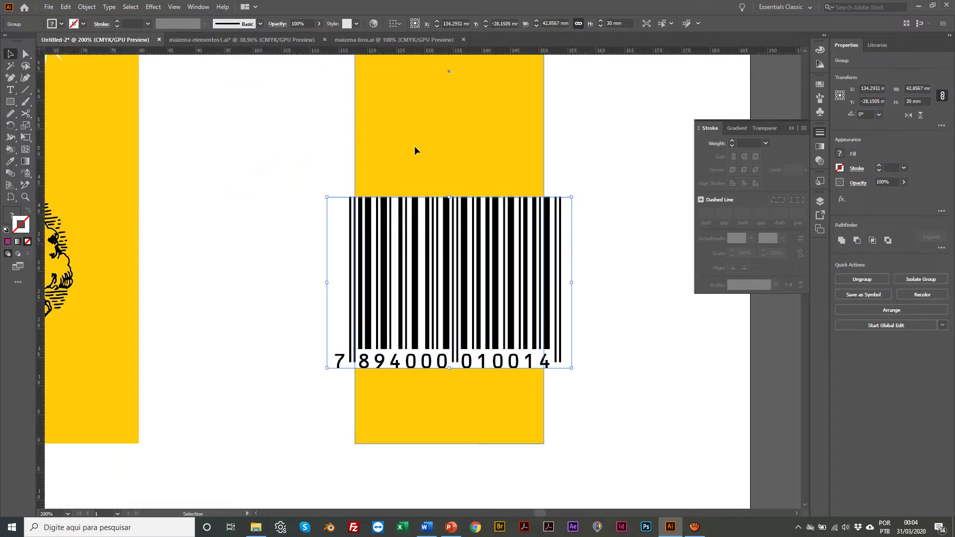
{"action": "left_click", "coordinate": [417, 248]}
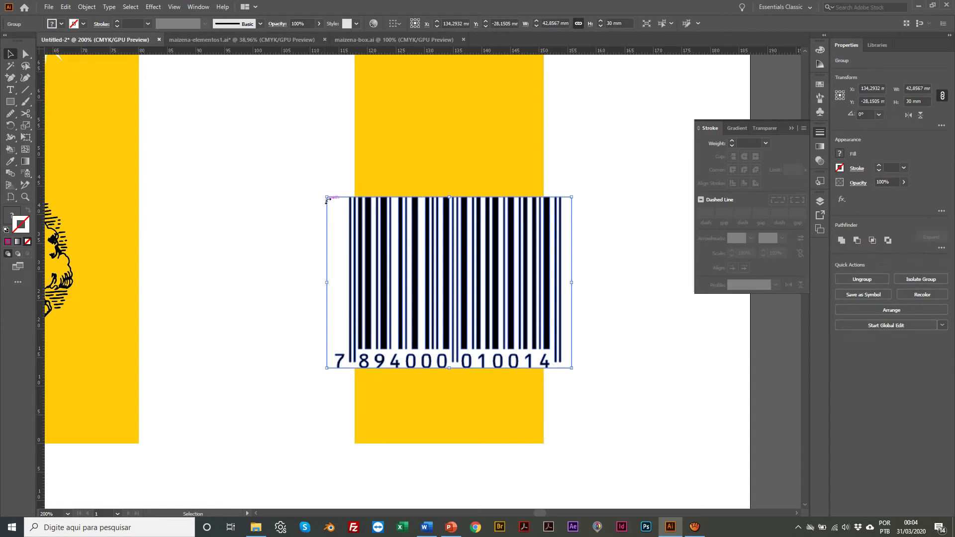
{"action": "key", "text": "s"}
{"action": "left_click_drag", "start_coordinate": [310, 182], "coordinate": [336, 211]}
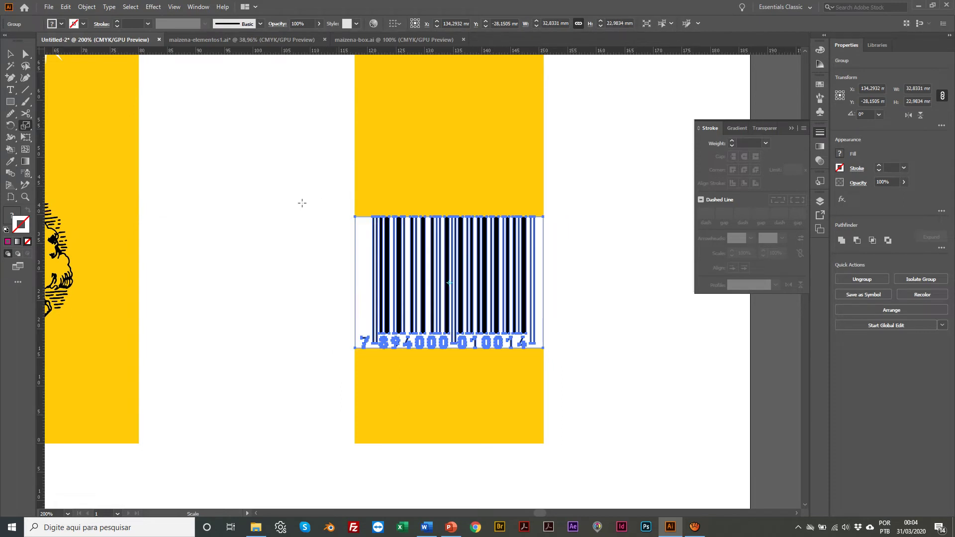
{"action": "key", "text": "v"}
{"action": "left_click", "coordinate": [300, 194]}
{"action": "left_click_drag", "start_coordinate": [418, 261], "coordinate": [427, 351]}
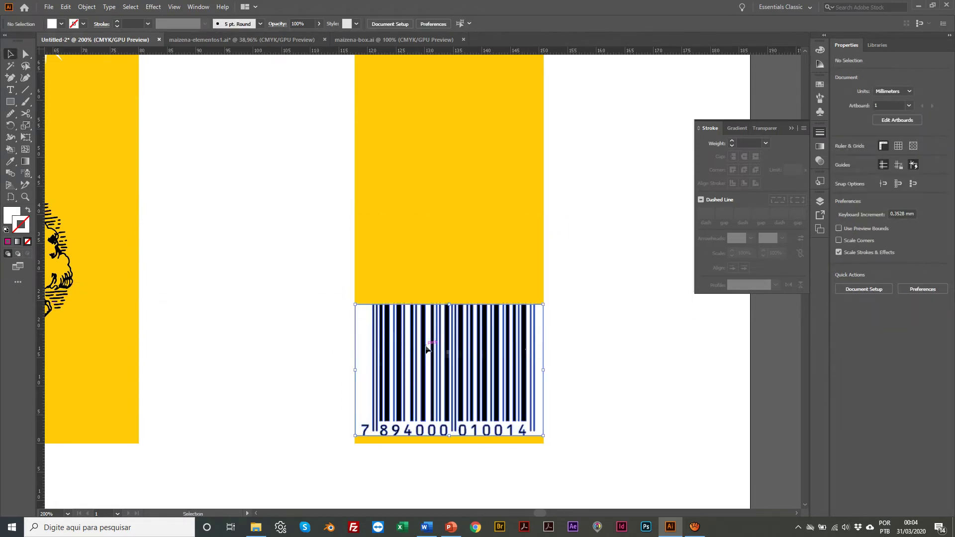
Examine the layout of the text, divider lines and barcode on the finished side panel in maizena-box.ai
{"action": "left_click", "coordinate": [310, 267]}
{"action": "key", "text": "z"}
{"action": "left_click", "coordinate": [450, 252], "text": "alt"}
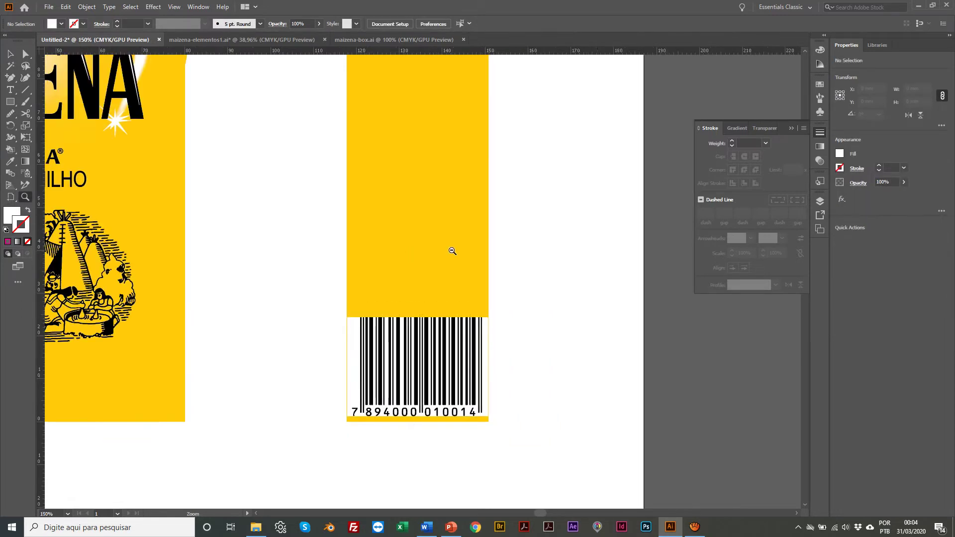
{"action": "left_click", "coordinate": [453, 251], "text": "alt"}
{"action": "left_click", "coordinate": [453, 251], "text": "alt"}
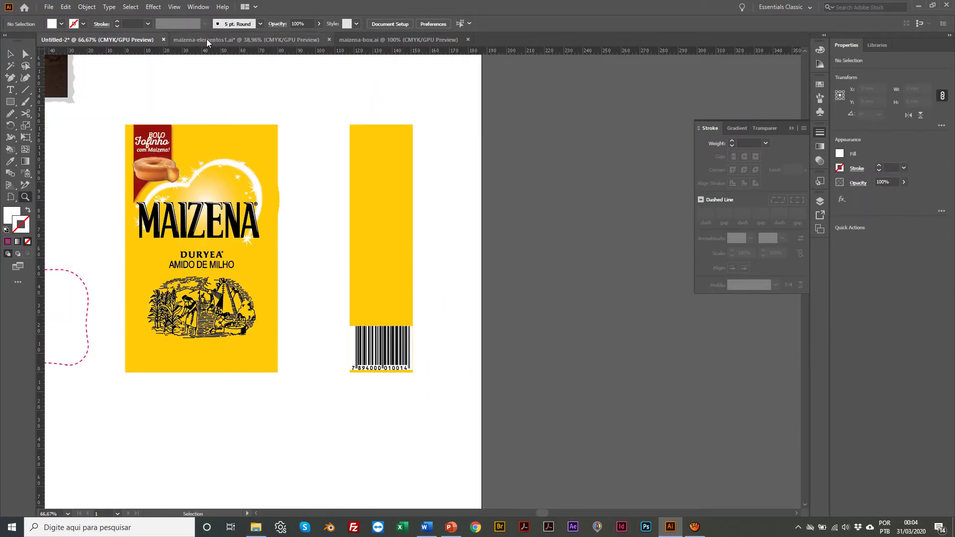
{"action": "left_click", "coordinate": [207, 39]}
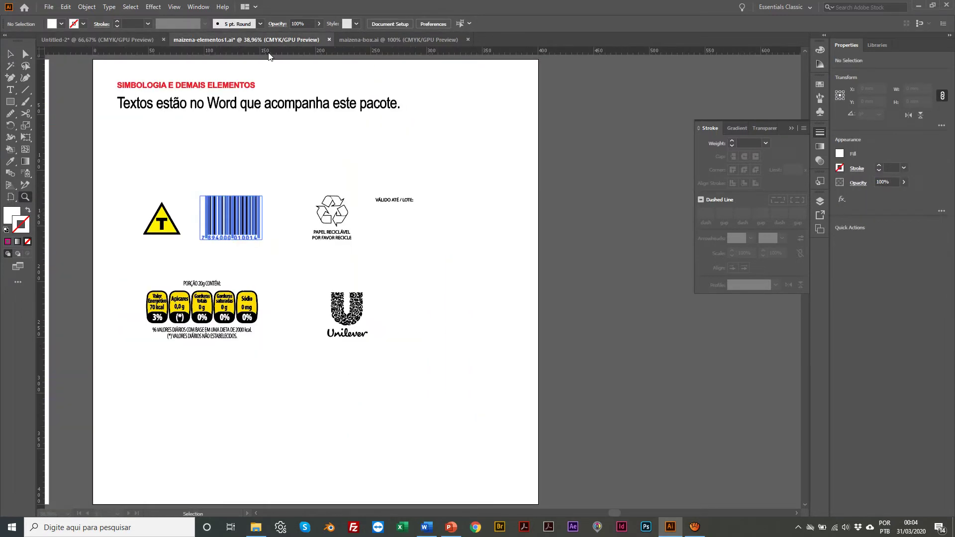
{"action": "left_click", "coordinate": [362, 40]}
{"action": "left_click", "coordinate": [496, 323]}
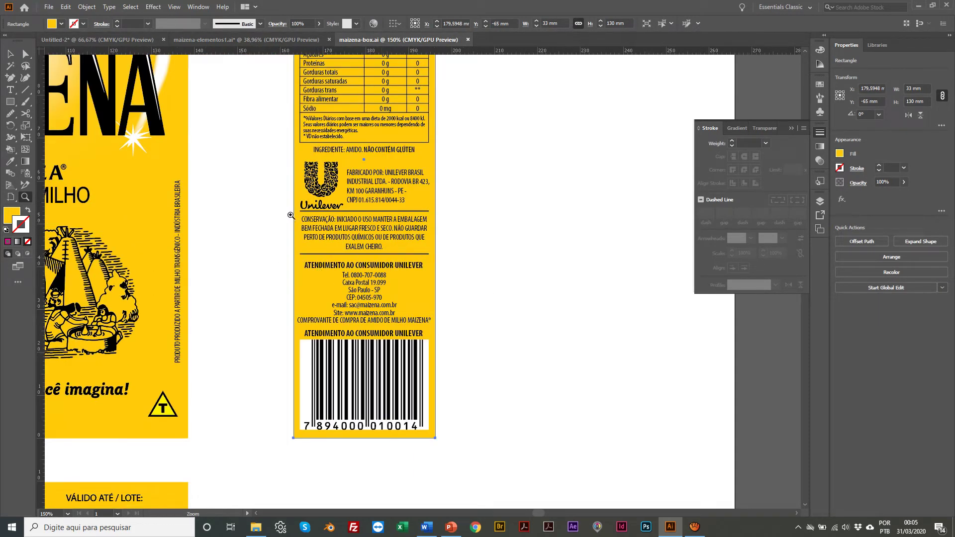
{"action": "scroll", "coordinate": [394, 211], "scroll_direction": "right", "scroll_amount": 1}
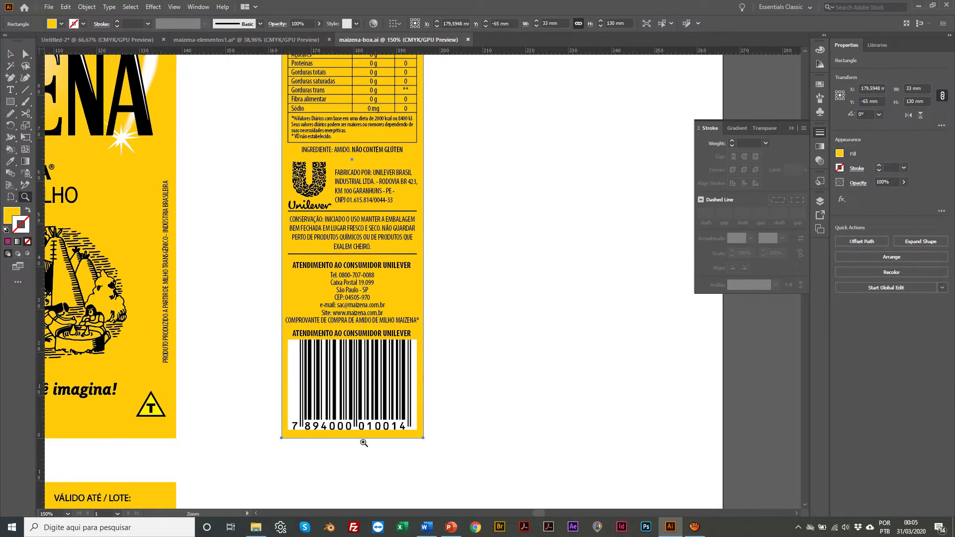
{"action": "scroll", "coordinate": [364, 443], "scroll_direction": "down", "scroll_amount": 1}
{"action": "scroll", "coordinate": [317, 234], "scroll_direction": "right", "scroll_amount": 1}
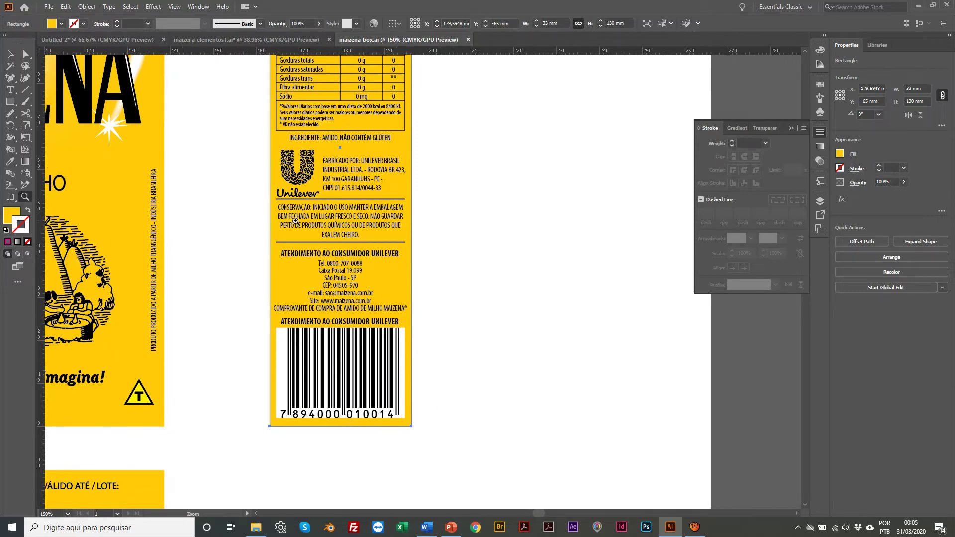
Set the ruler origin in maizena-box.ai to the side panel's lower-left corner
{"action": "key", "text": "v"}
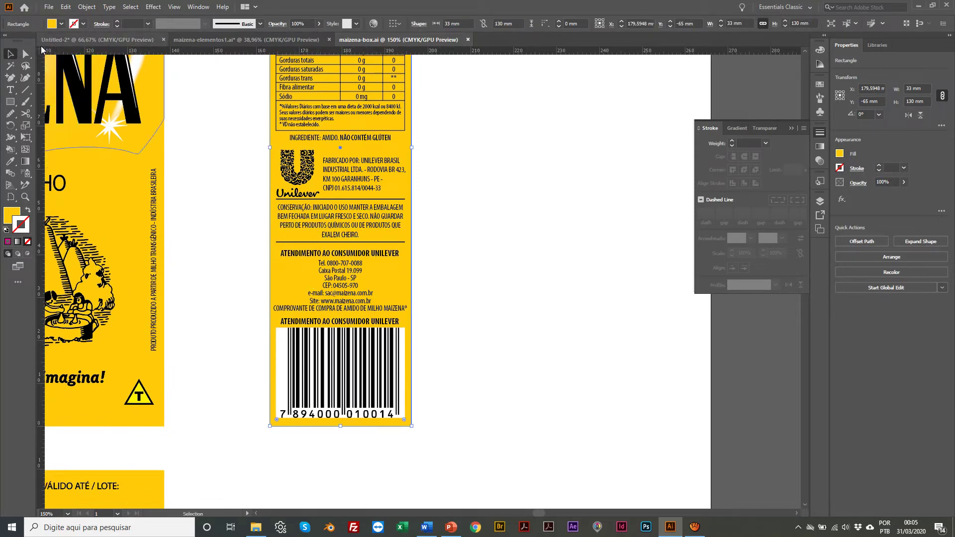
{"action": "left_click_drag", "start_coordinate": [42, 49], "coordinate": [269, 426]}
{"action": "scroll", "coordinate": [270, 425], "scroll_direction": "down", "scroll_amount": 1}
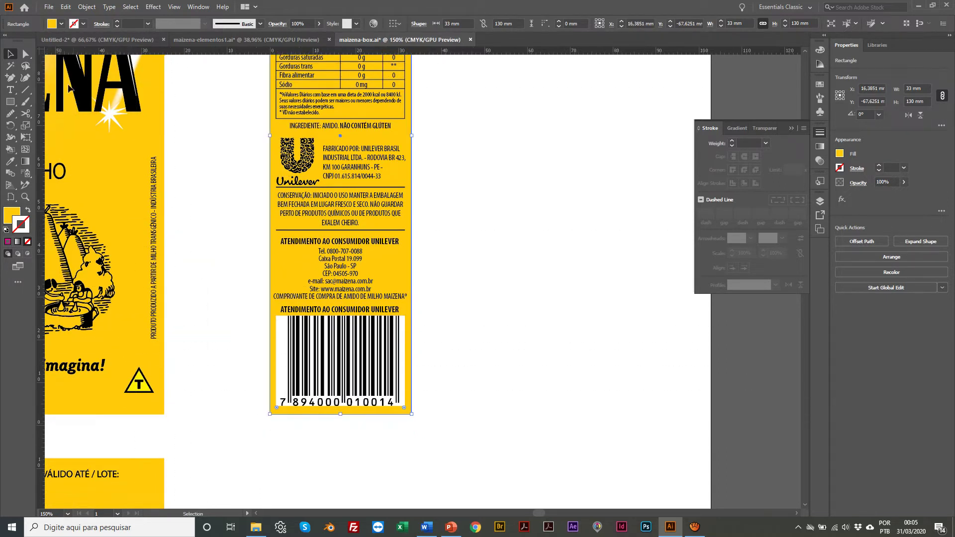
{"action": "left_click_drag", "start_coordinate": [42, 50], "coordinate": [269, 415]}
{"action": "scroll", "coordinate": [269, 414], "scroll_direction": "down", "scroll_amount": 1}
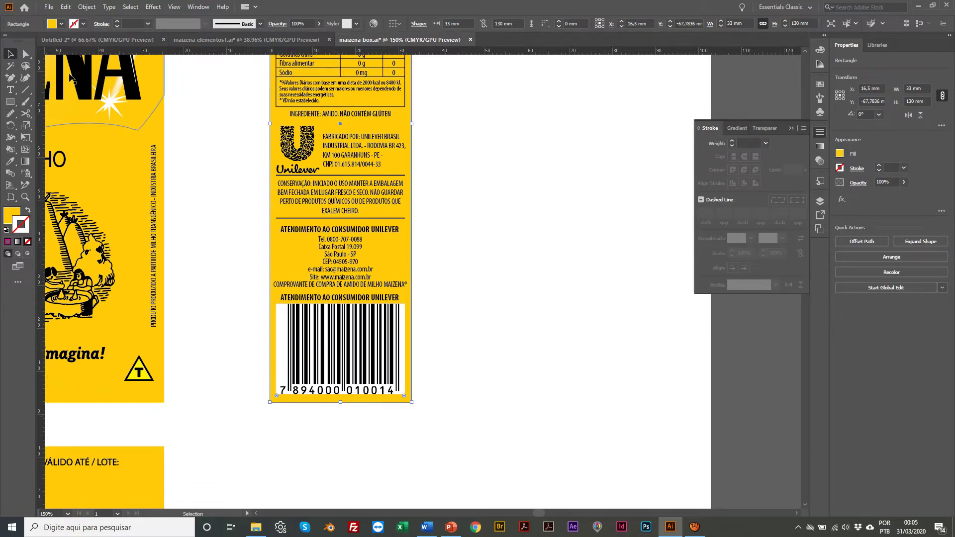
{"action": "left_click_drag", "start_coordinate": [42, 52], "coordinate": [282, 402]}
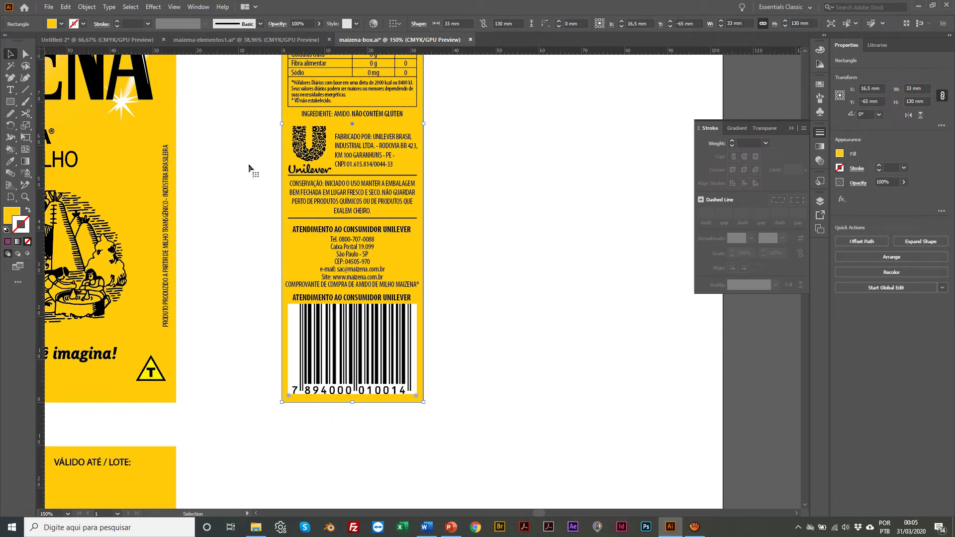
Place horizontal guides on the side panel's two lower divider lines, at about 43 and 53 mm above its lower edge
{"action": "left_click_drag", "start_coordinate": [210, 51], "coordinate": [252, 218]}
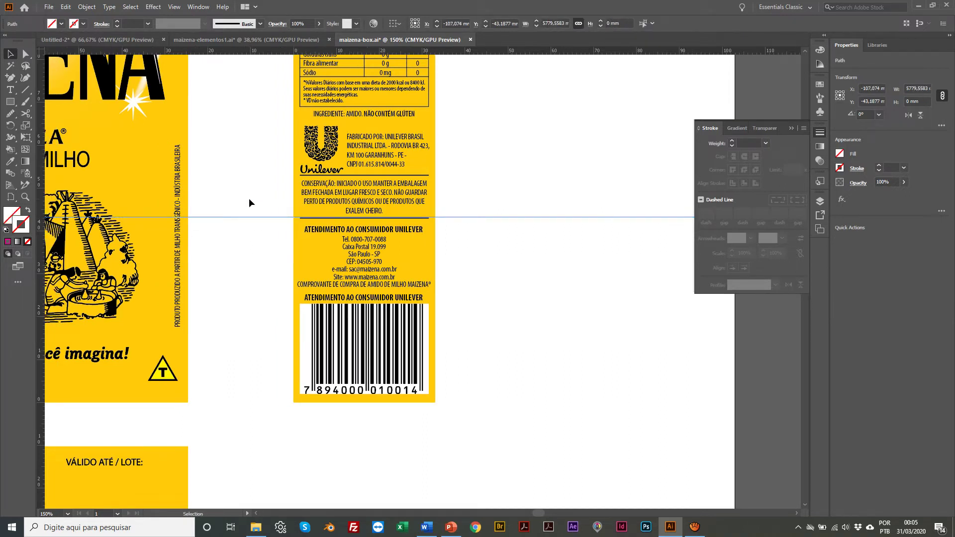
{"action": "scroll", "coordinate": [315, 326], "scroll_direction": "left", "scroll_amount": 2}
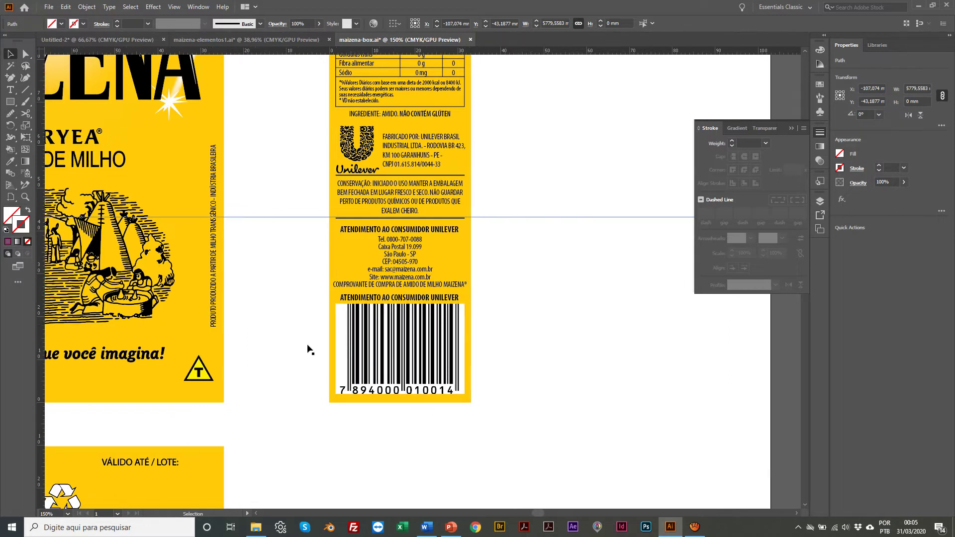
{"action": "scroll", "coordinate": [361, 413], "scroll_direction": "left", "scroll_amount": 2}
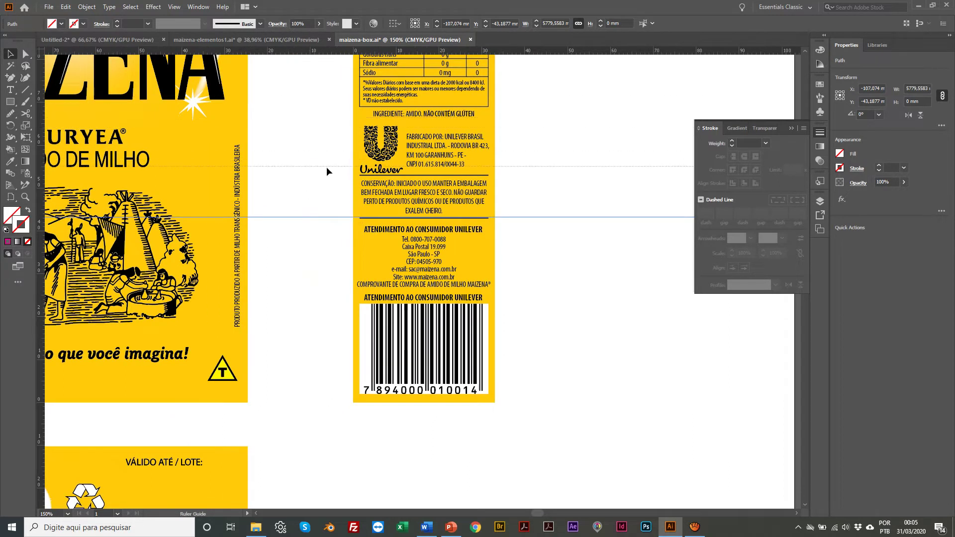
{"action": "left_click_drag", "start_coordinate": [329, 175], "coordinate": [329, 175]}
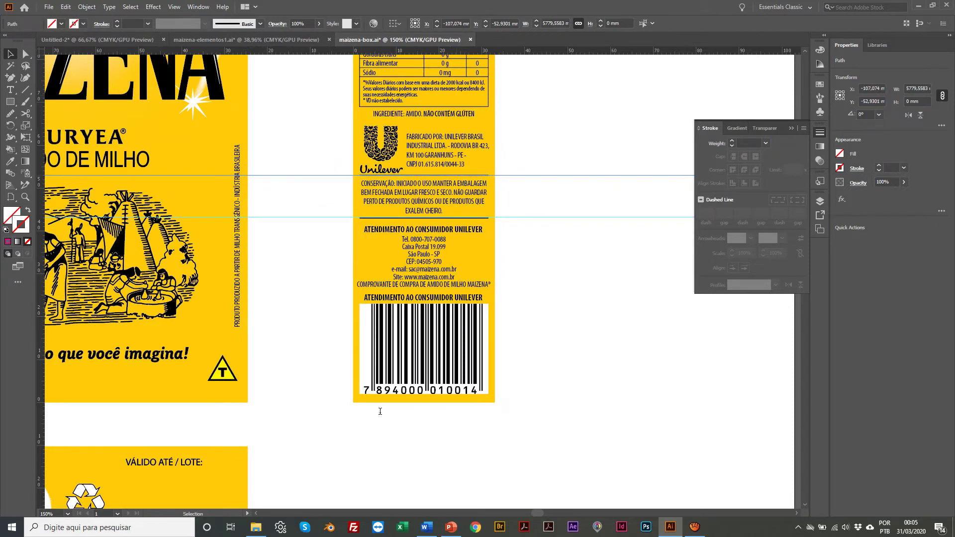
{"action": "scroll", "coordinate": [393, 174], "scroll_direction": "down", "scroll_amount": 1}
{"action": "scroll", "coordinate": [478, 37], "scroll_direction": "left", "scroll_amount": 1}
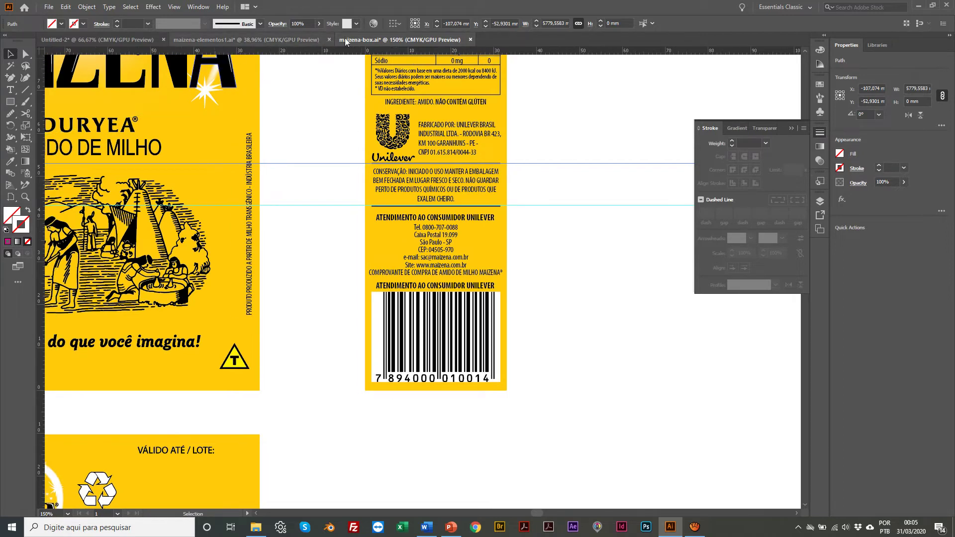
Scale the barcode in Untitled-2 proportionally to about 31 by 21.7 mm, leaving a narrow yellow margin around it
{"action": "left_click", "coordinate": [93, 40]}
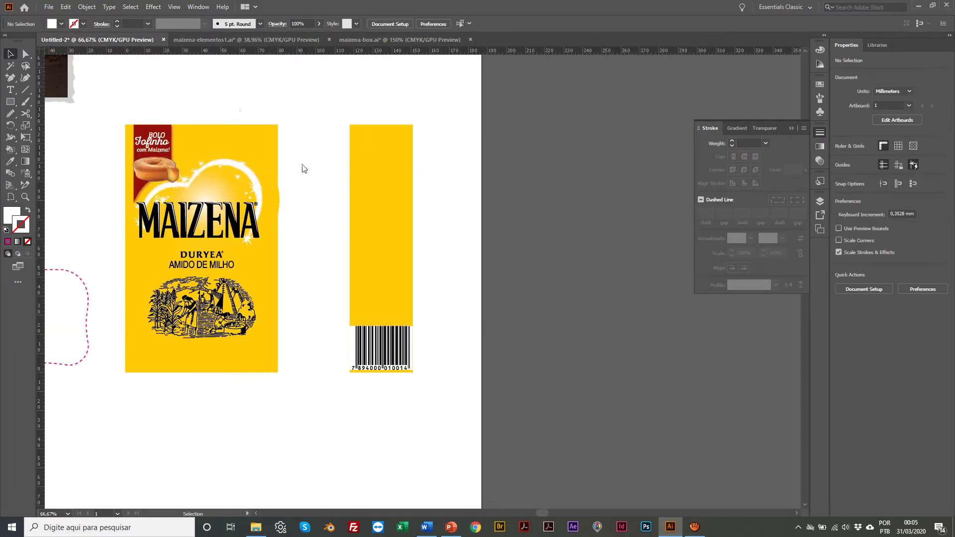
{"action": "key", "text": "z"}
{"action": "left_click", "coordinate": [373, 294]}
{"action": "left_click", "coordinate": [367, 226]}
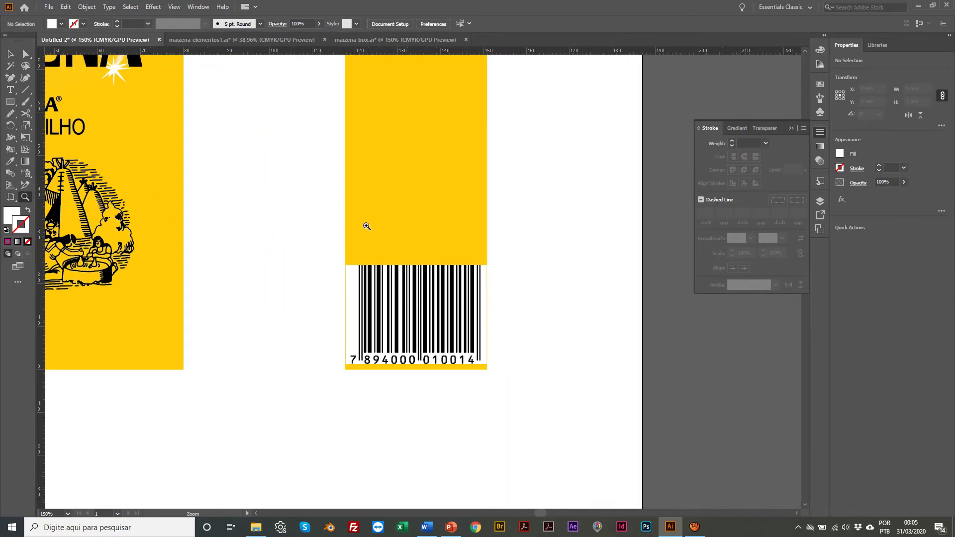
{"action": "left_click", "coordinate": [418, 260]}
{"action": "key", "text": "v"}
{"action": "left_click", "coordinate": [416, 355]}
{"action": "key", "text": "s"}
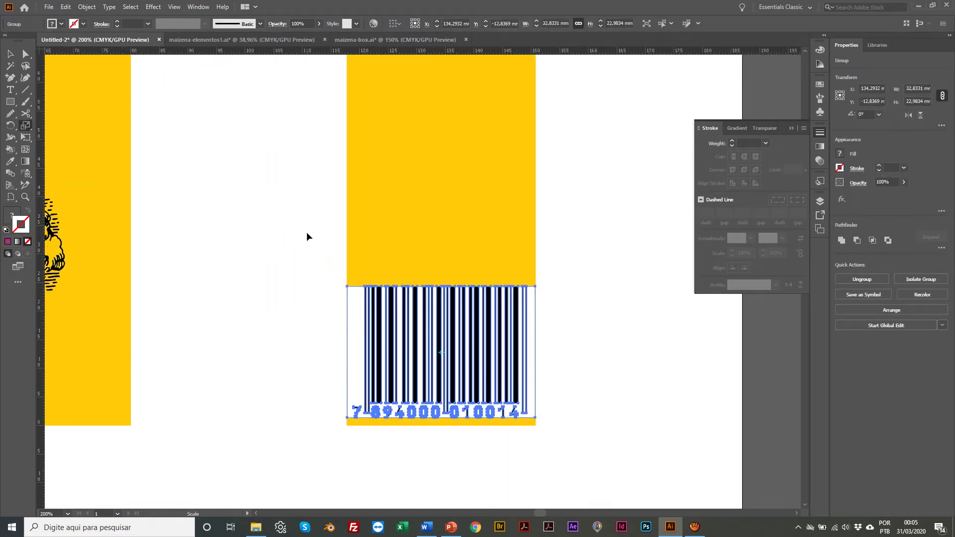
{"action": "left_click_drag", "start_coordinate": [308, 235], "coordinate": [312, 240]}
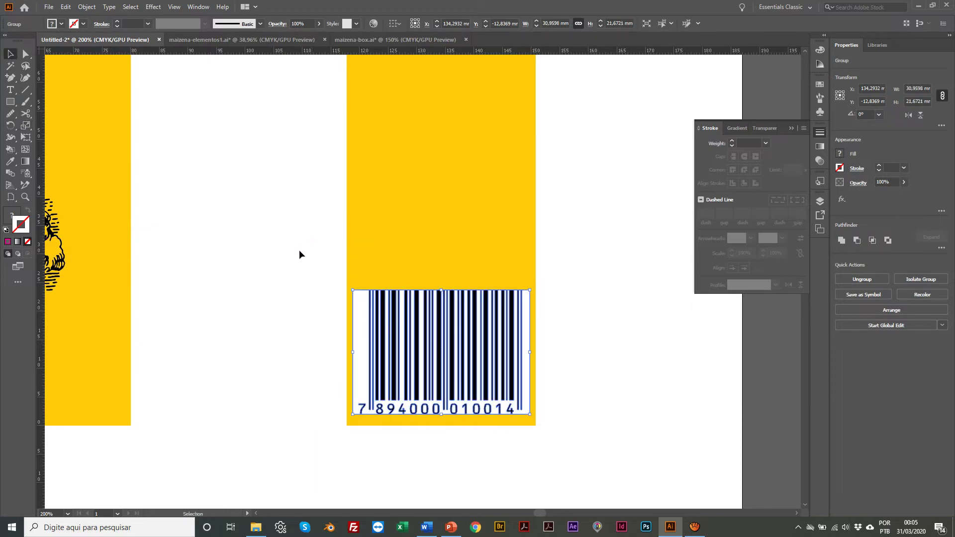
{"action": "key", "text": "v"}
{"action": "left_click", "coordinate": [299, 250]}
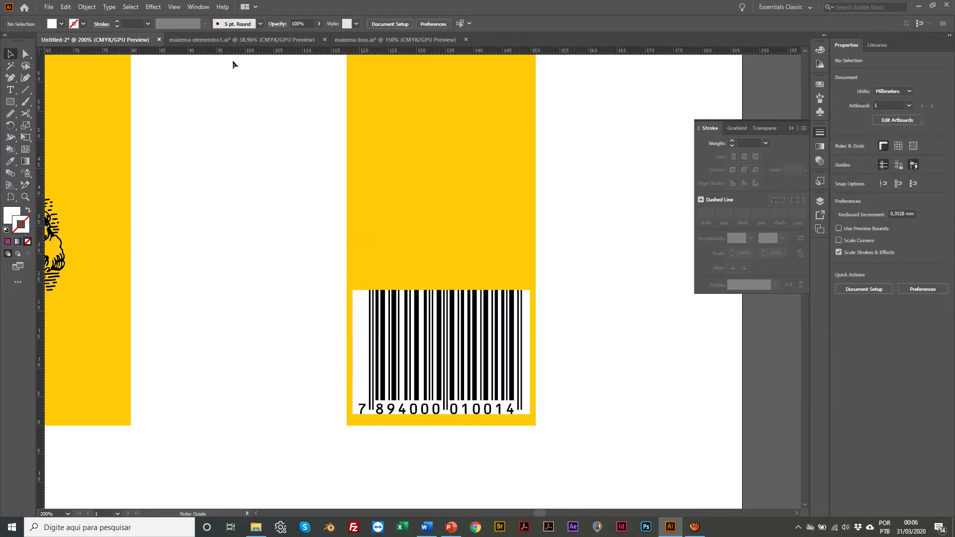
Add a horizontal guide across the narrow panel in Untitled-2, positioned 42 mm above its lower edge
{"action": "left_click_drag", "start_coordinate": [232, 64], "coordinate": [279, 190]}
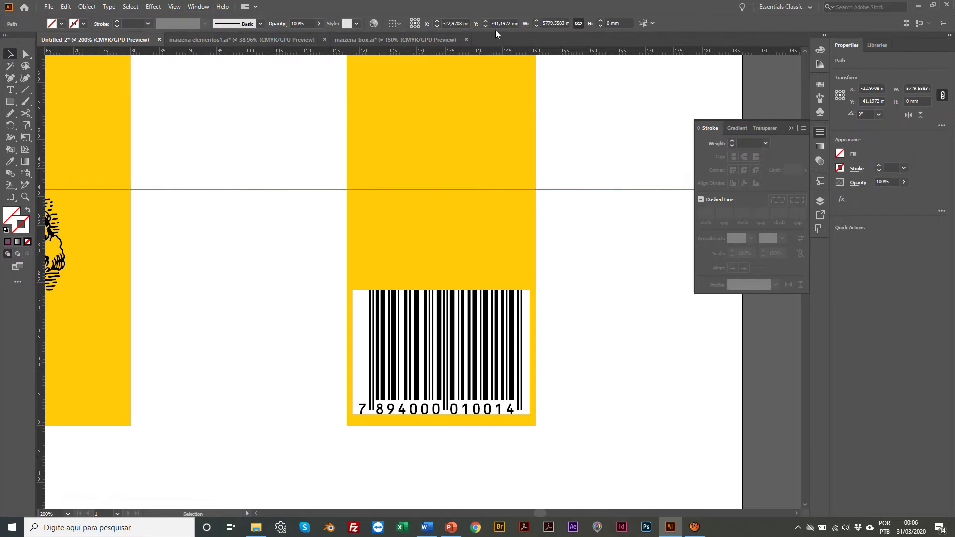
{"action": "left_click_drag", "start_coordinate": [514, 26], "coordinate": [583, 33]}
{"action": "type", "text": "2"}
{"action": "key", "text": "Return"}
{"action": "left_click", "coordinate": [217, 160]}
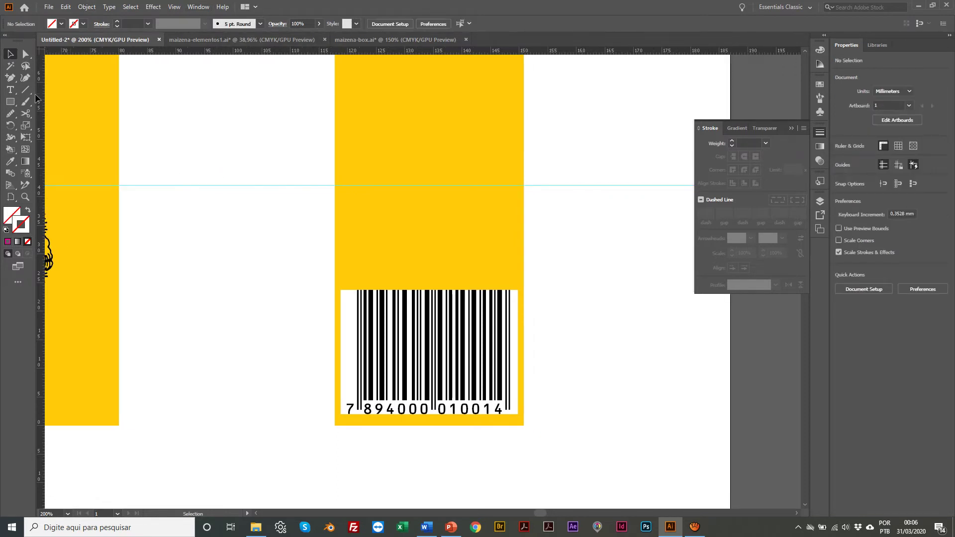
Draw a straight horizontal line about 31.7 mm long with the Pen tool, just above the guide and overlapping the narrow panel
{"action": "left_click_drag", "start_coordinate": [10, 81], "coordinate": [46, 85]}
{"action": "scroll", "coordinate": [319, 161], "scroll_direction": "up", "scroll_amount": 2}
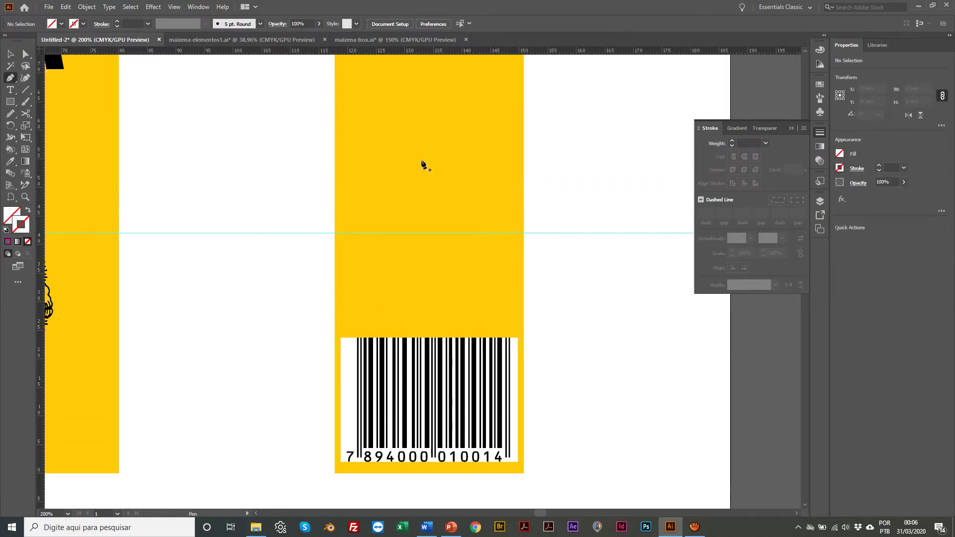
{"action": "left_click", "coordinate": [303, 213]}
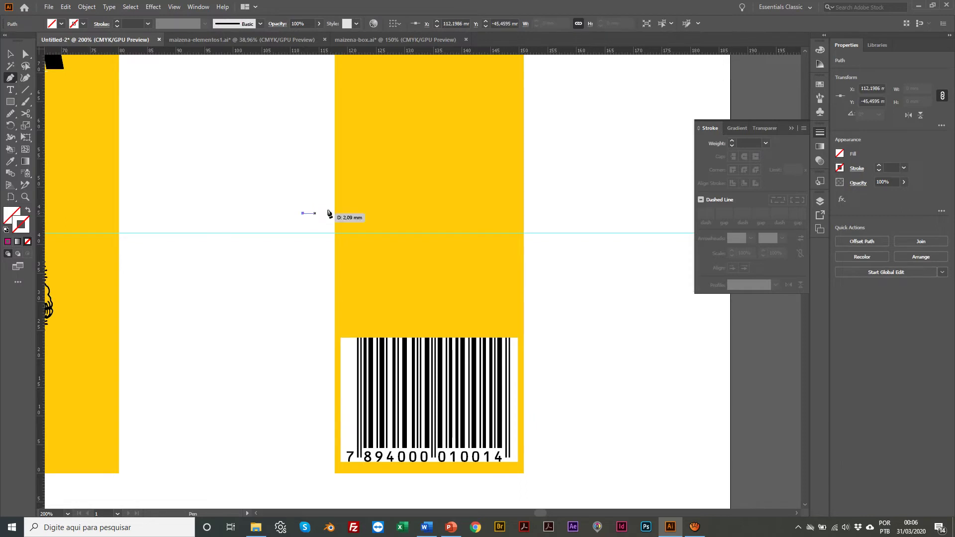
{"action": "left_click", "coordinate": [485, 222]}
{"action": "key", "text": "v"}
{"action": "left_click", "coordinate": [218, 183]}
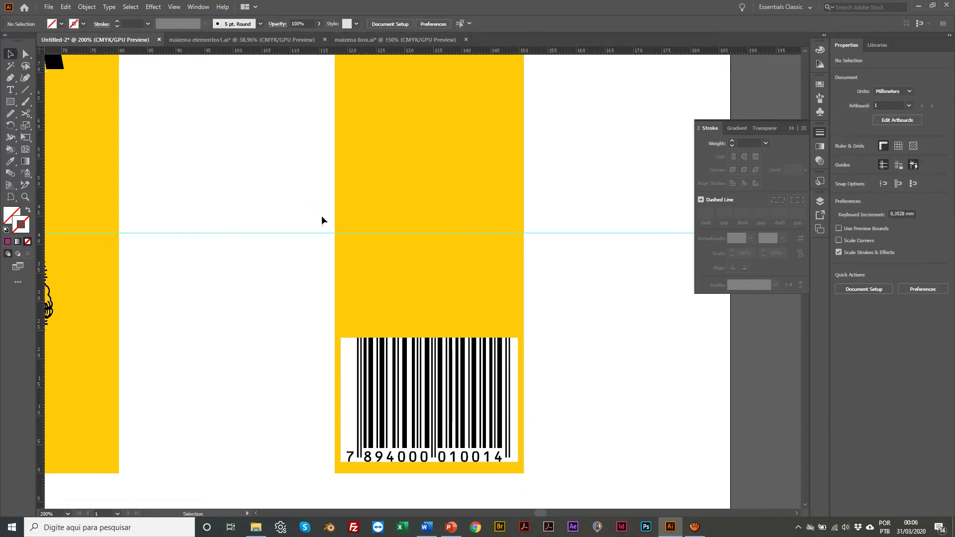
Give the horizontal line a black stroke with a weight of 0.5 pt
{"action": "left_click_drag", "start_coordinate": [317, 219], "coordinate": [318, 220]}
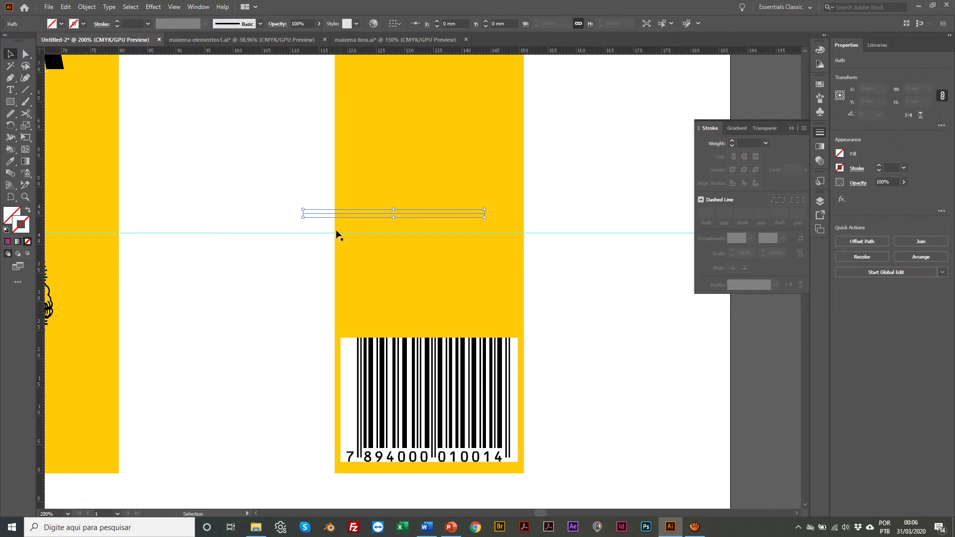
{"action": "left_click", "coordinate": [734, 142]}
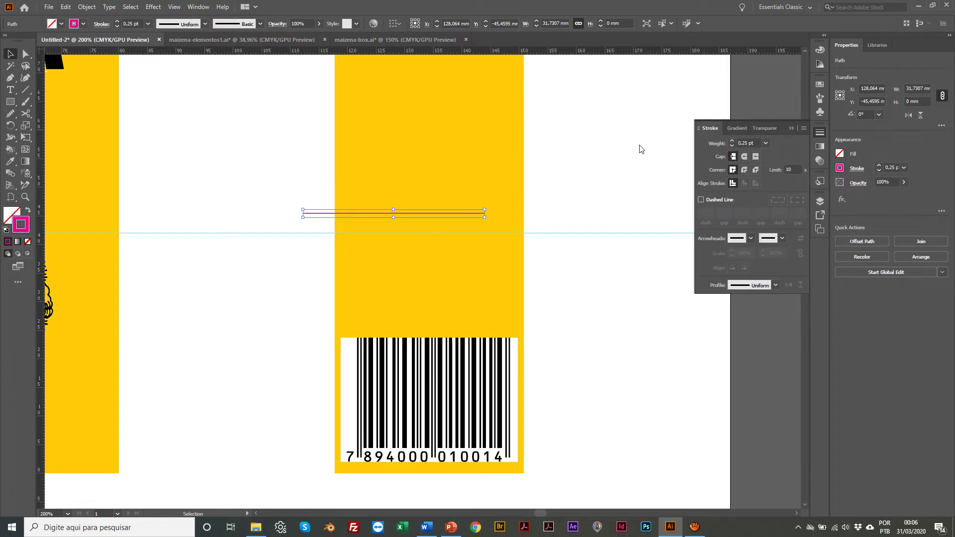
{"action": "left_click", "coordinate": [820, 51]}
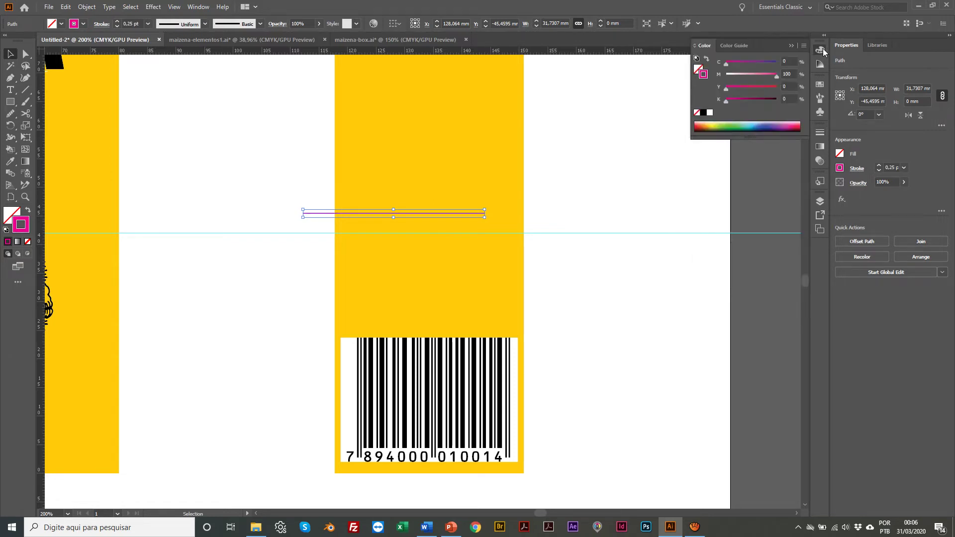
{"action": "left_click", "coordinate": [703, 112]}
{"action": "left_click", "coordinate": [462, 176]}
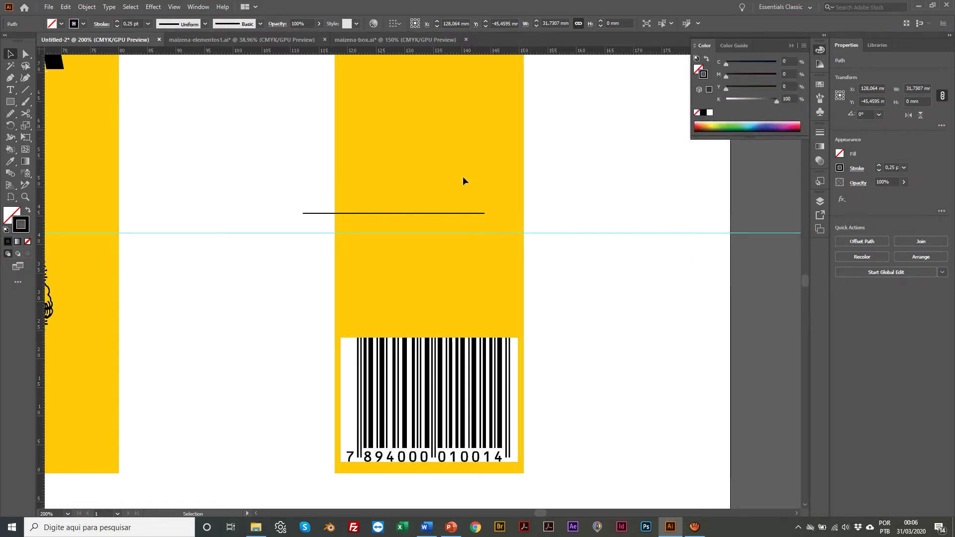
{"action": "left_click", "coordinate": [385, 214]}
{"action": "left_click", "coordinate": [820, 135]}
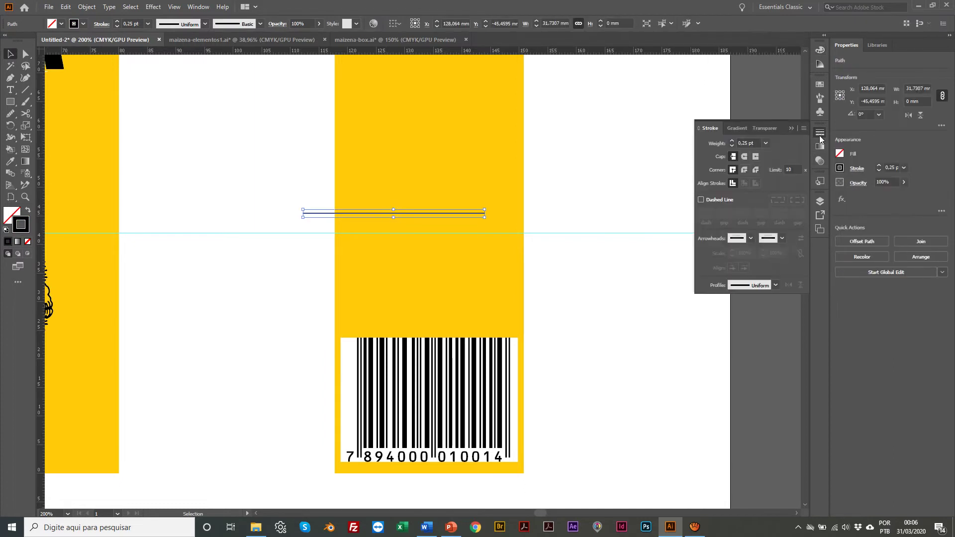
{"action": "left_click", "coordinate": [732, 140]}
{"action": "left_click", "coordinate": [606, 137]}
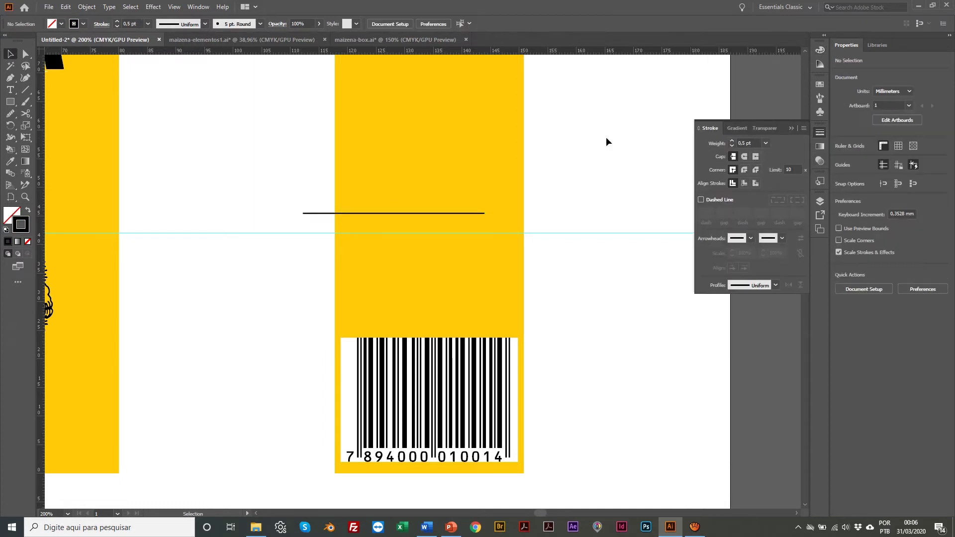
Center the horizontal line on the narrow yellow panel, using the panel as the alignment key object
{"action": "left_click", "coordinate": [345, 214]}
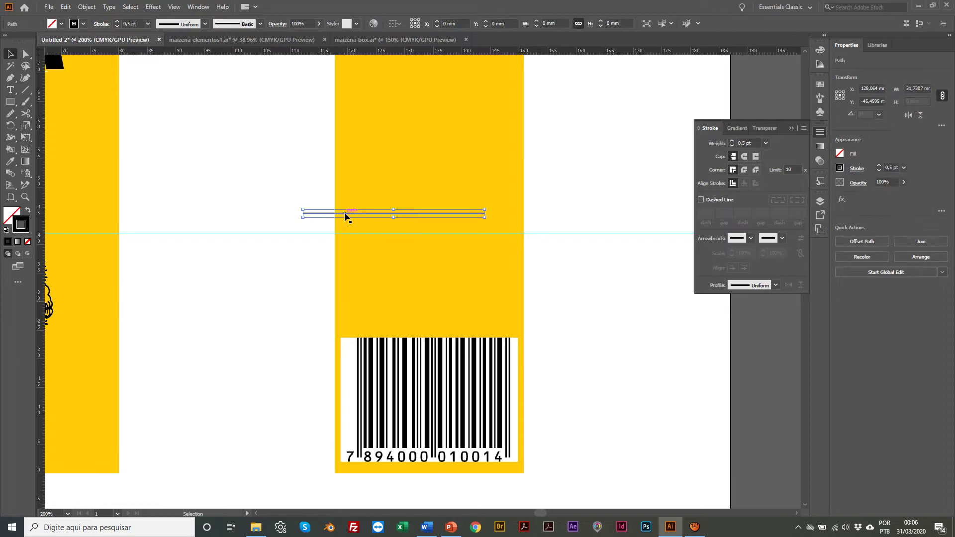
{"action": "left_click", "coordinate": [371, 174], "text": "shift"}
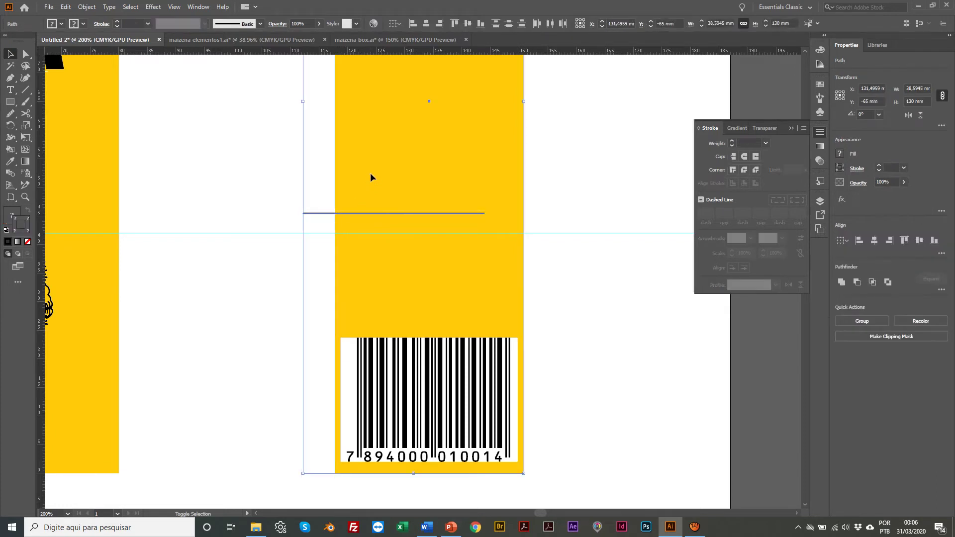
{"action": "left_click", "coordinate": [393, 24]}
{"action": "left_click", "coordinate": [412, 46]}
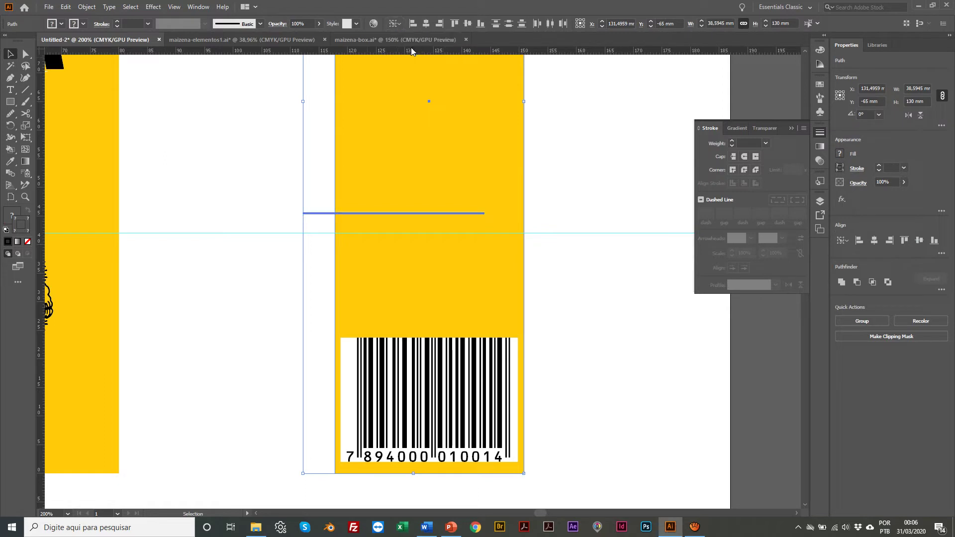
{"action": "scroll", "coordinate": [368, 148], "scroll_direction": "left", "scroll_amount": 1}
{"action": "left_click", "coordinate": [371, 149]}
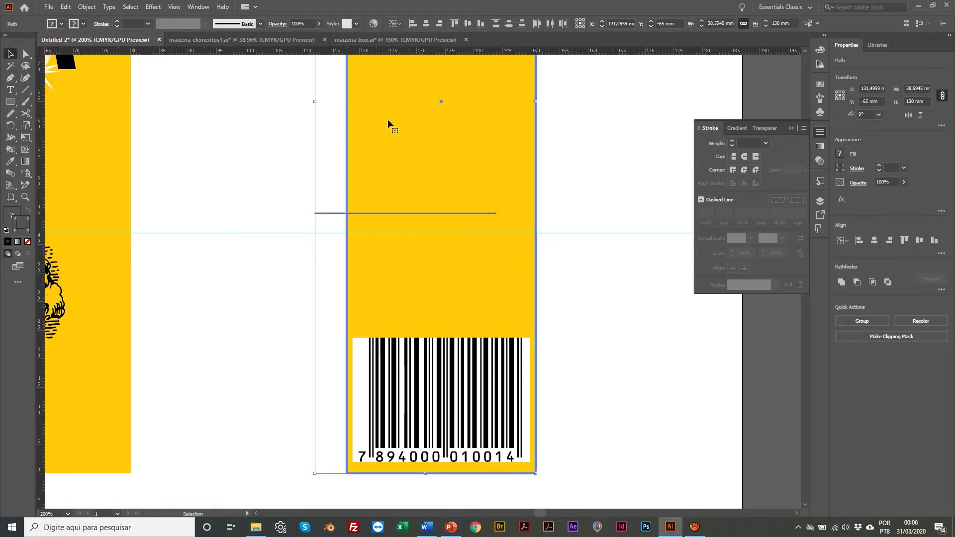
{"action": "left_click", "coordinate": [426, 25]}
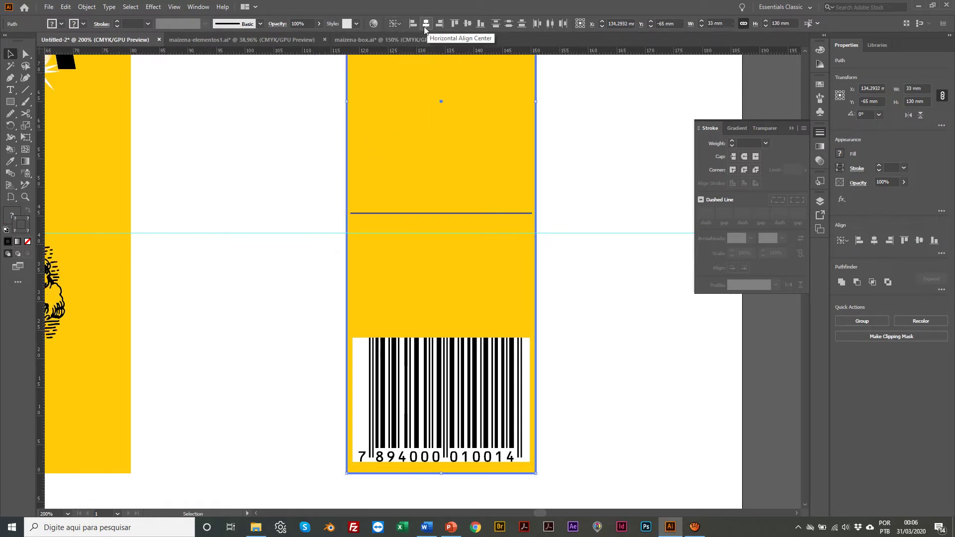
Move the line down onto the horizontal guide and remove the guide
{"action": "left_click", "coordinate": [264, 145]}
{"action": "left_click_drag", "start_coordinate": [401, 215], "coordinate": [404, 232]}
{"action": "left_click", "coordinate": [281, 248]}
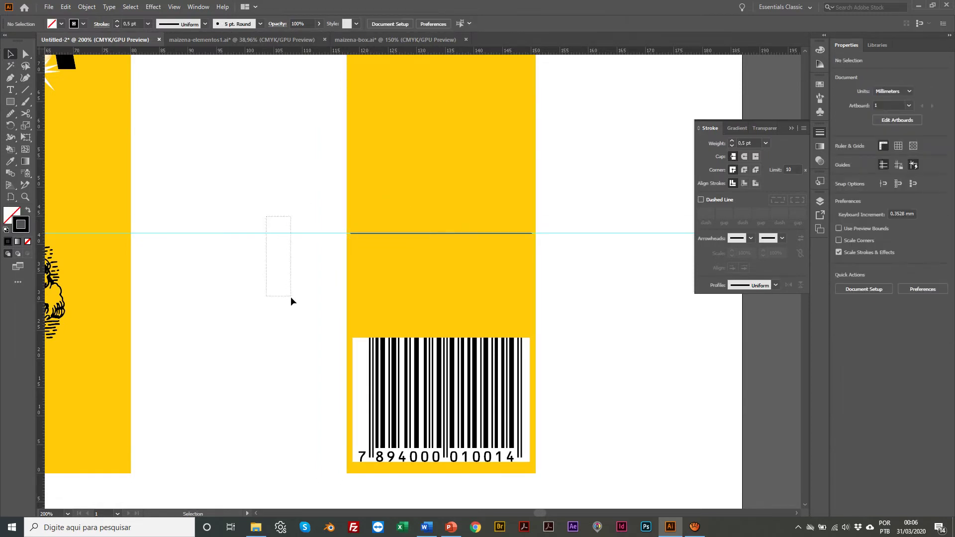
{"action": "left_click_drag", "start_coordinate": [291, 297], "coordinate": [292, 298]}
Unlink the line's proportions and set its width to 30 mm
{"action": "left_click", "coordinate": [399, 233]}
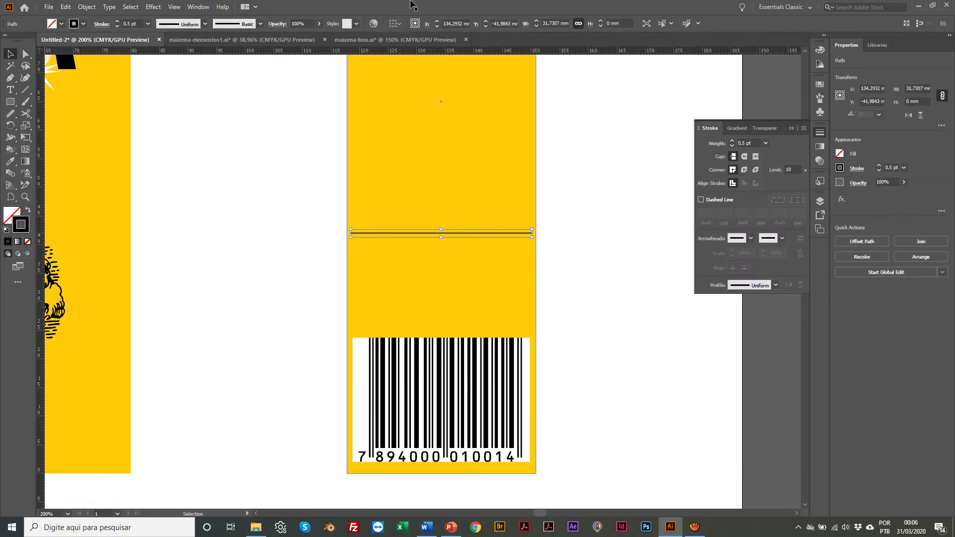
{"action": "left_click", "coordinate": [578, 24]}
{"action": "left_click", "coordinate": [536, 26]}
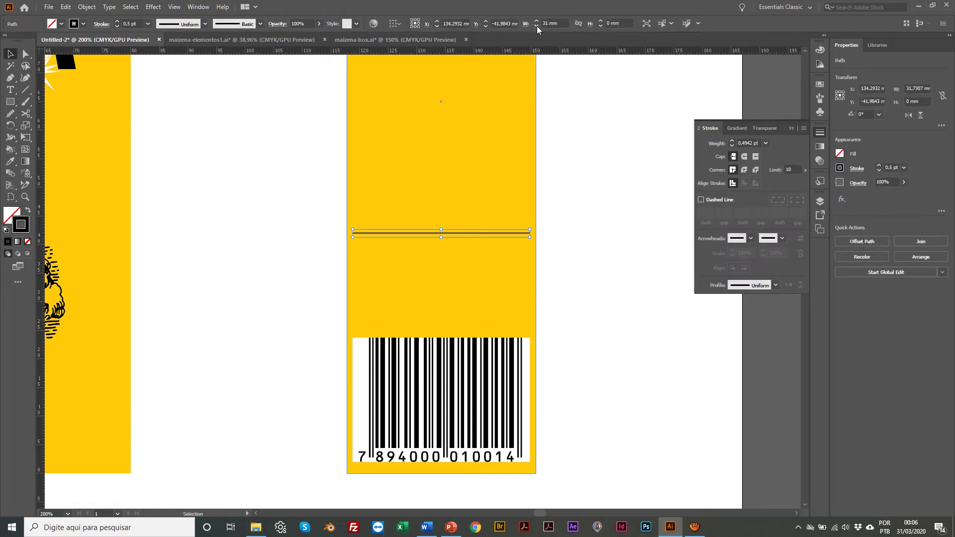
{"action": "left_click", "coordinate": [595, 159]}
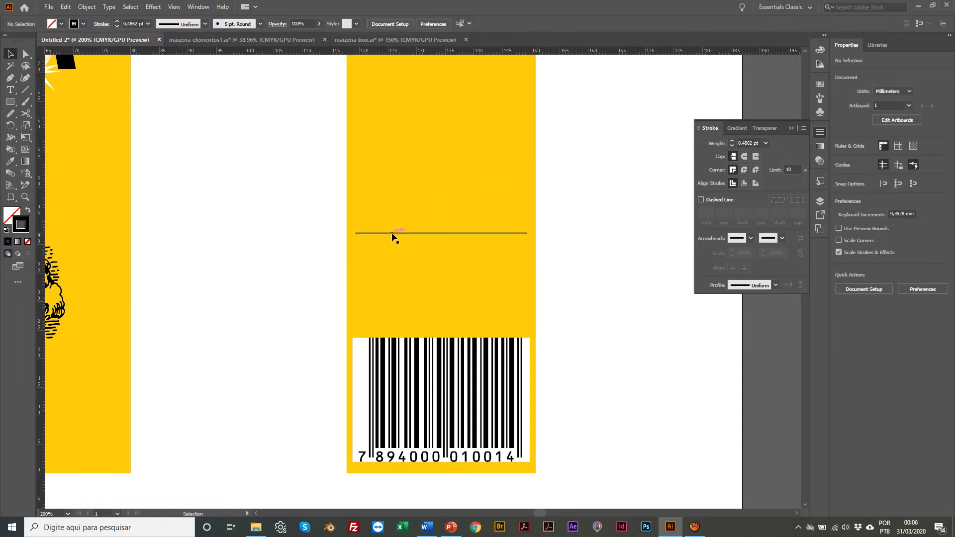
Place two copies of the line higher on the narrow panel, the first about 20 mm above the original
{"action": "left_click_drag", "start_coordinate": [392, 233], "coordinate": [375, 123]}
{"action": "scroll", "coordinate": [425, 168], "scroll_direction": "up", "scroll_amount": 3}
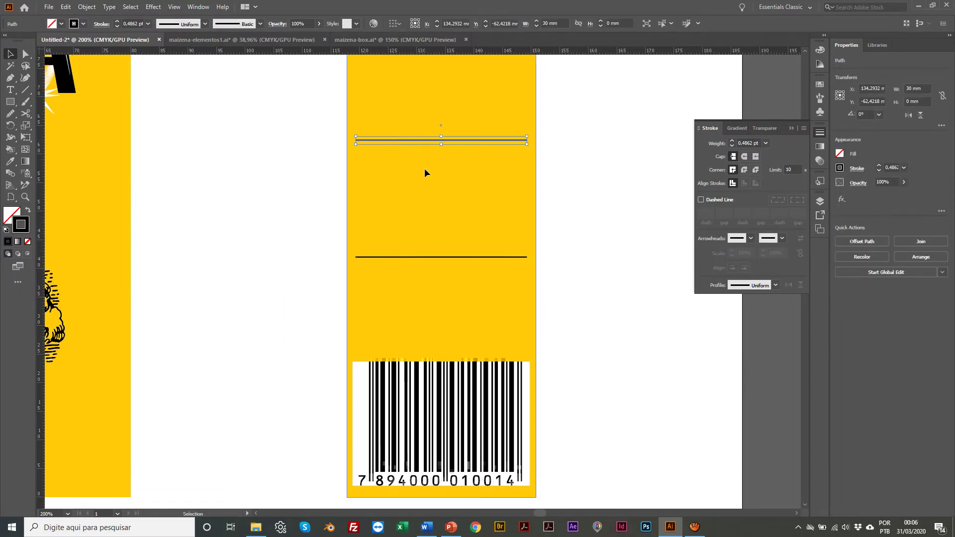
{"action": "left_click_drag", "start_coordinate": [395, 237], "coordinate": [386, 153]}
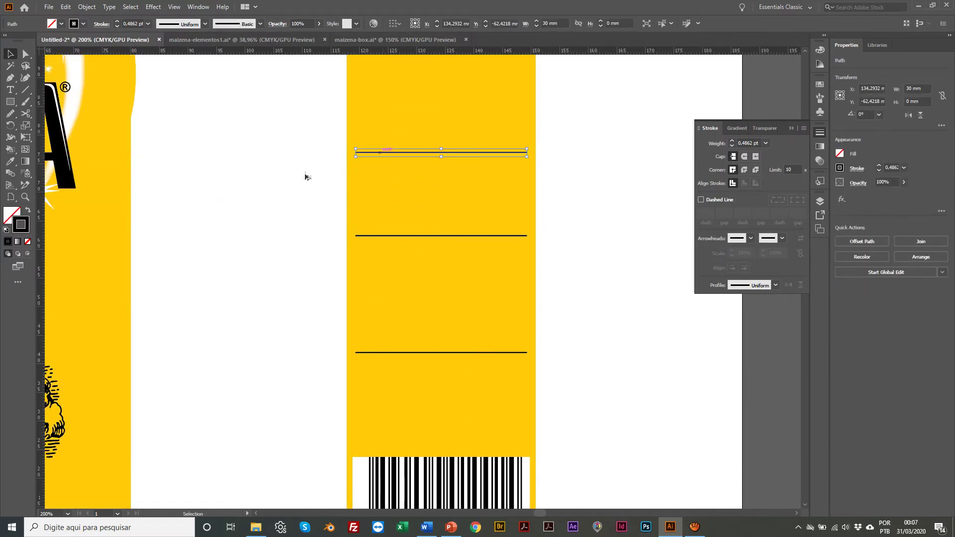
{"action": "left_click", "coordinate": [272, 182]}
{"action": "scroll", "coordinate": [255, 236], "scroll_direction": "up", "scroll_amount": 1}
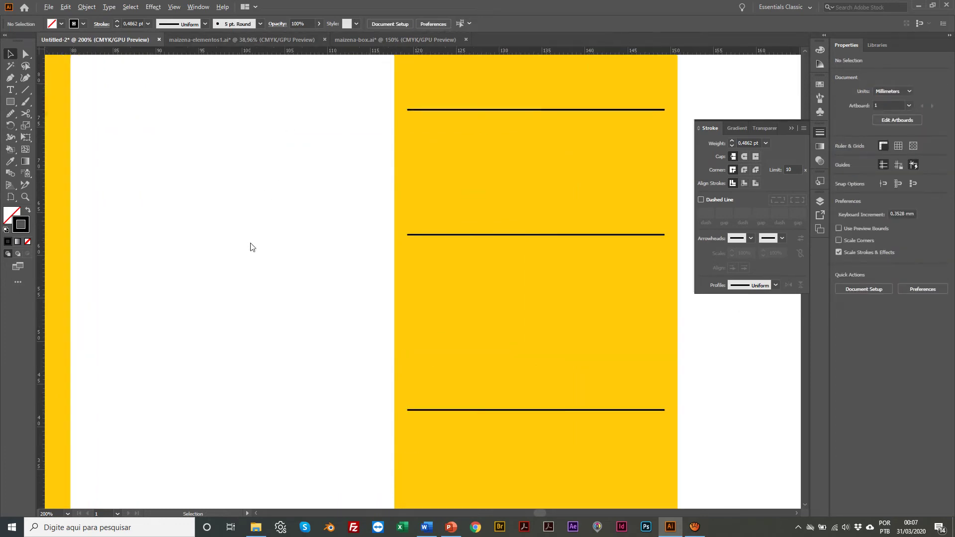
Compare with the upper part of the narrow panel in maizena-box.ai and delete the topmost divider line in Untitled-2
{"action": "left_click", "coordinate": [369, 40]}
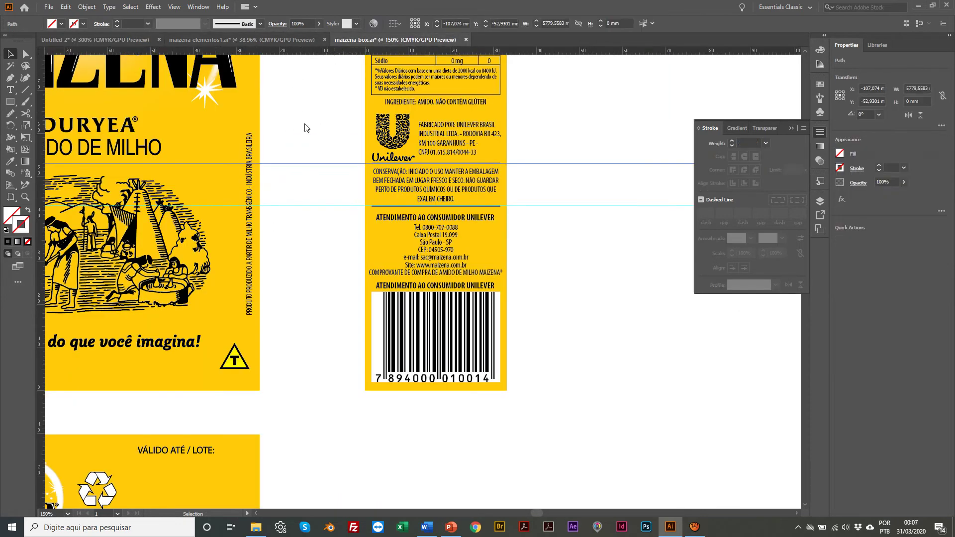
{"action": "scroll", "coordinate": [311, 141], "scroll_direction": "up", "scroll_amount": 4}
{"action": "scroll", "coordinate": [326, 179], "scroll_direction": "up", "scroll_amount": 3}
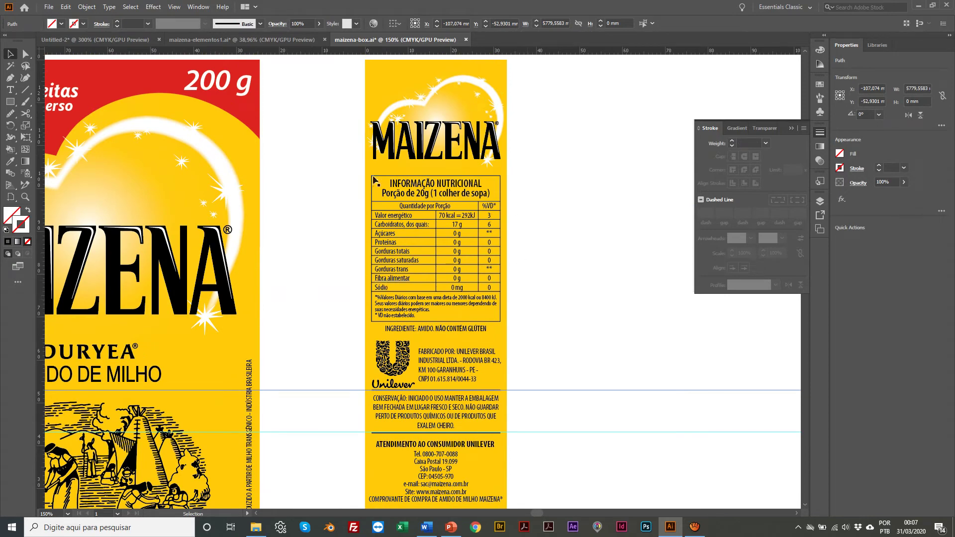
{"action": "left_click", "coordinate": [178, 41]}
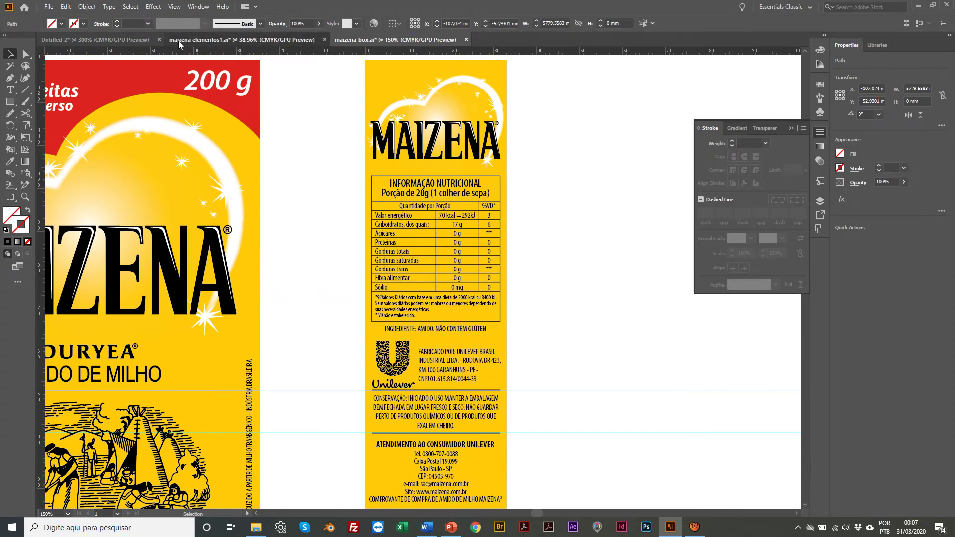
{"action": "left_click", "coordinate": [104, 41]}
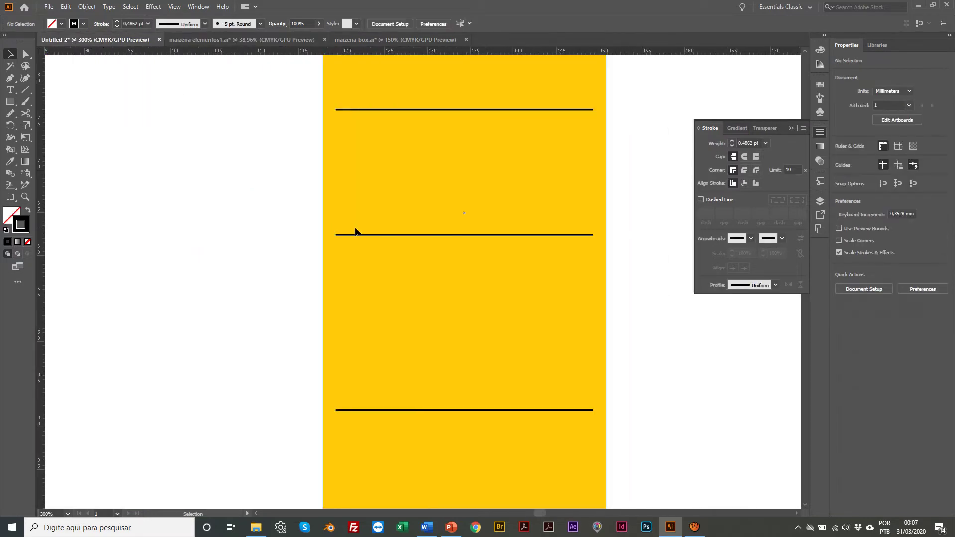
{"action": "left_click", "coordinate": [558, 280], "text": "alt"}
{"action": "left_click", "coordinate": [452, 235], "text": "alt"}
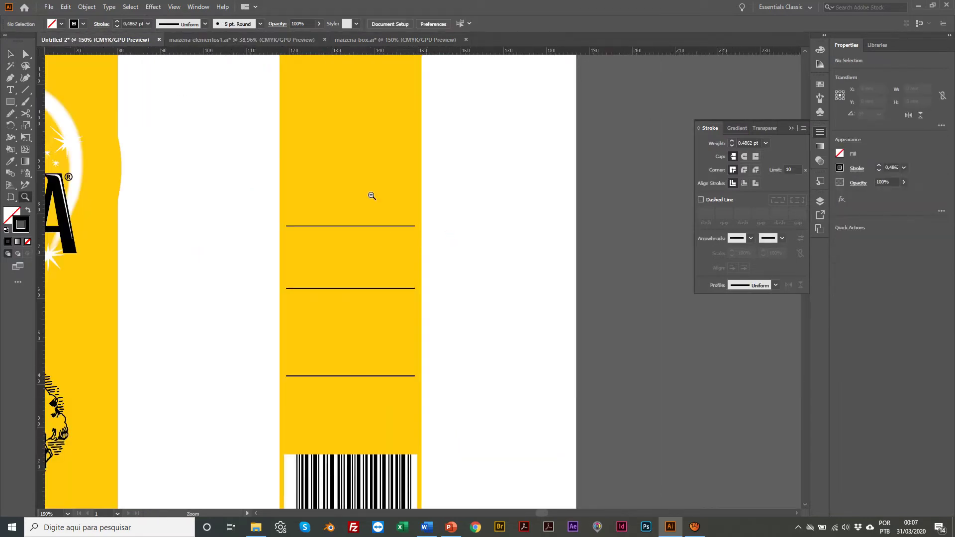
{"action": "left_click", "coordinate": [372, 197], "text": "alt"}
{"action": "left_click", "coordinate": [454, 222]}
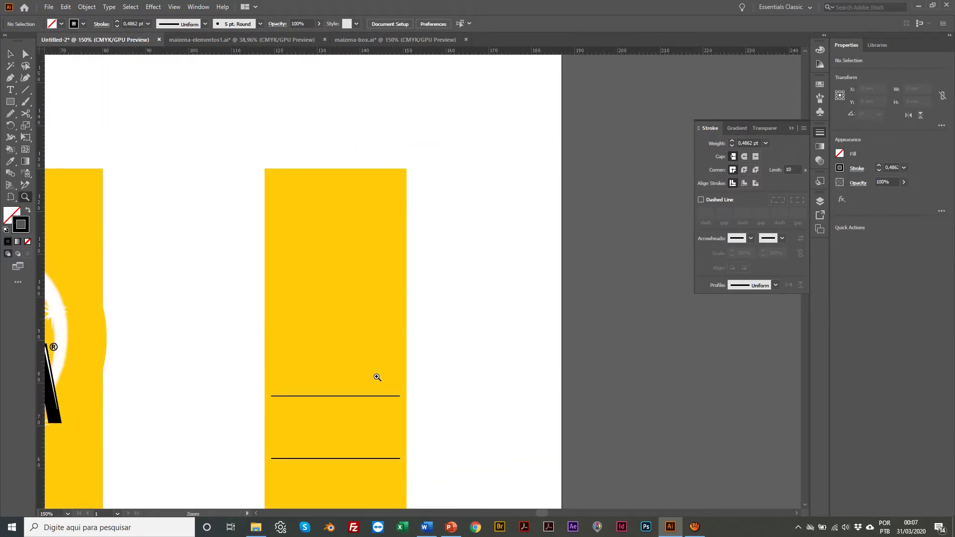
{"action": "key", "text": "v"}
{"action": "left_click", "coordinate": [326, 396]}
{"action": "key", "text": "Delete"}
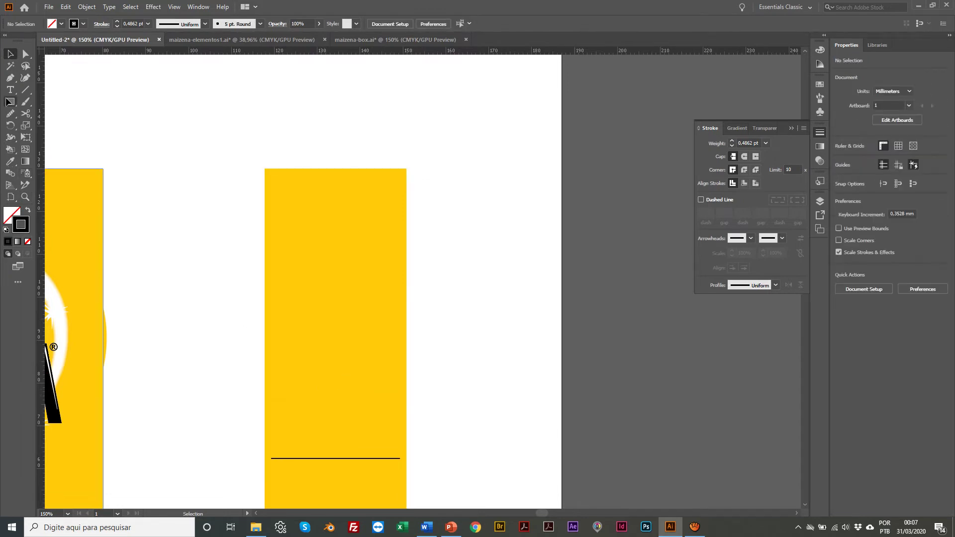
Draw an unfilled, black-outlined rectangle about 30.6 by 37.3 mm overlapping the narrow panel's edge, above the divider line
{"action": "left_click", "coordinate": [10, 101]}
{"action": "left_click_drag", "start_coordinate": [169, 229], "coordinate": [296, 394]}
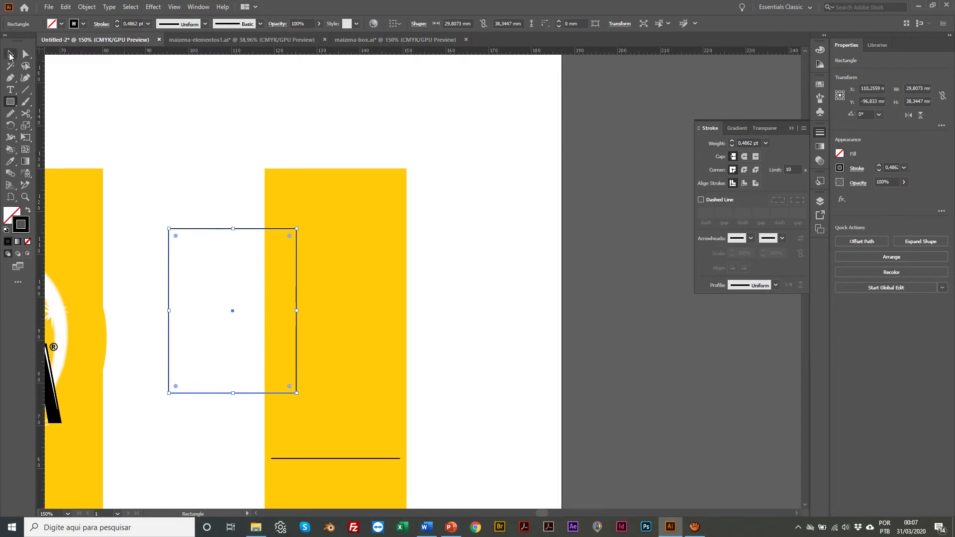
{"action": "key", "text": "Delete"}
{"action": "scroll", "coordinate": [2, 98], "scroll_direction": "left", "scroll_amount": 1}
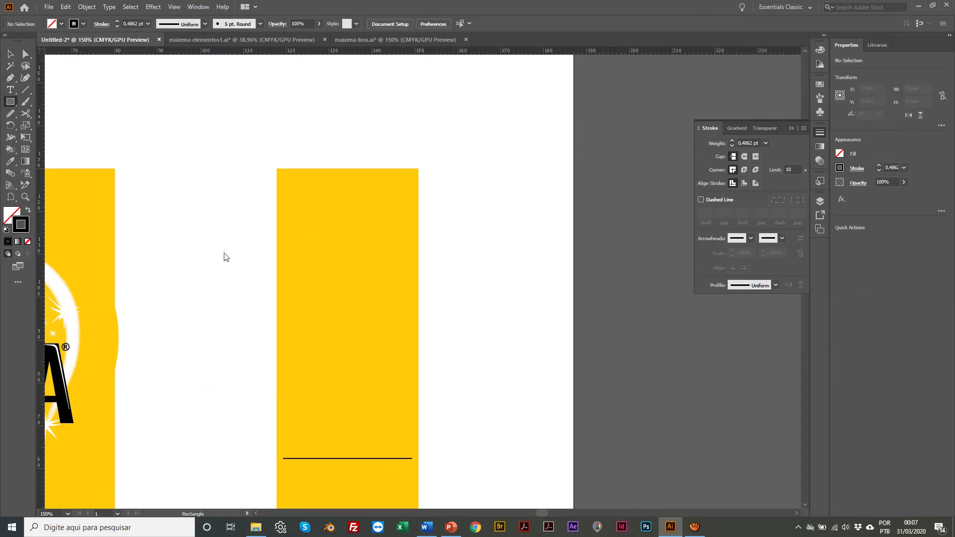
{"action": "left_click_drag", "start_coordinate": [205, 241], "coordinate": [338, 401]}
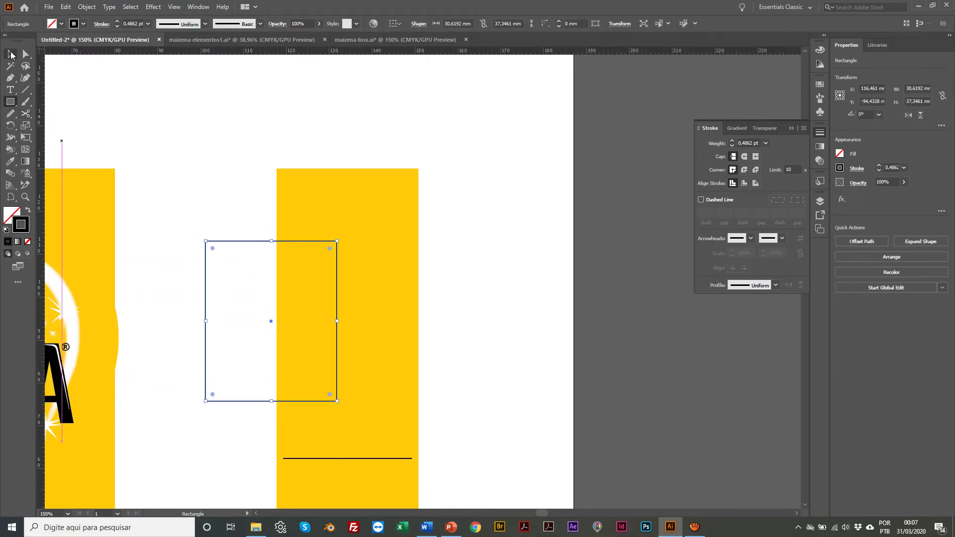
Set the rectangle's height to 30 mm and move it into the narrow panel, centered above the upper divider line
{"action": "left_click", "coordinate": [11, 54]}
{"action": "left_click_drag", "start_coordinate": [497, 27], "coordinate": [554, 30]}
{"action": "type", "text": "0"}
{"action": "key", "text": "Return"}
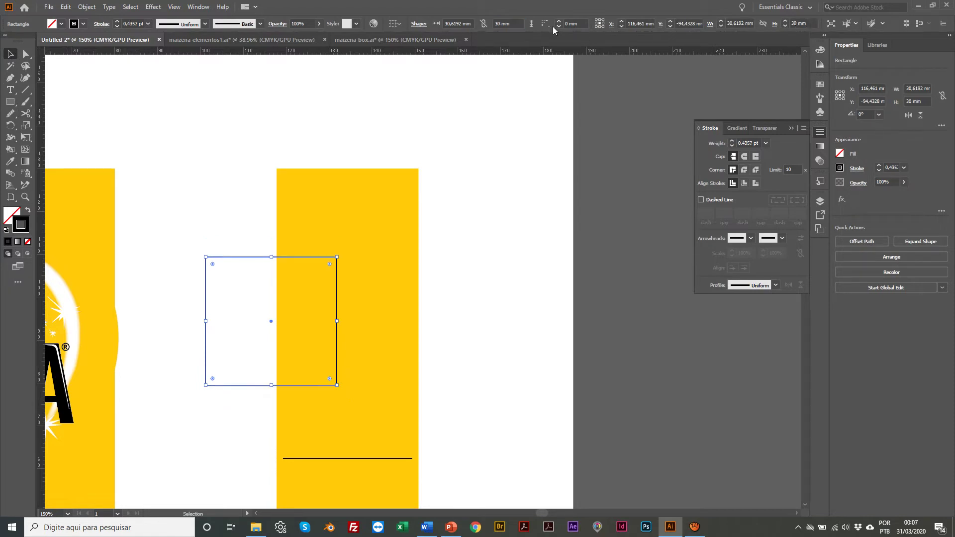
{"action": "scroll", "coordinate": [215, 206], "scroll_direction": "left", "scroll_amount": 1}
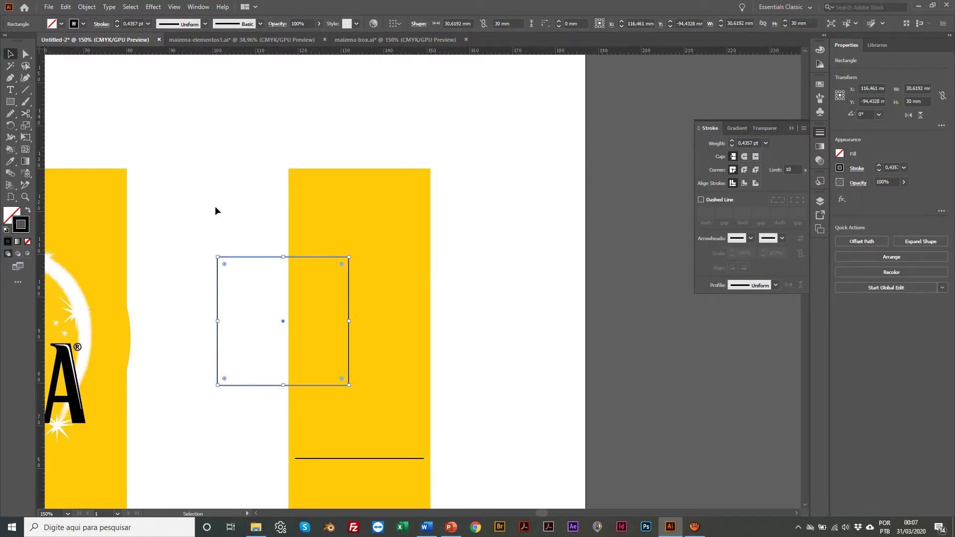
{"action": "left_click", "coordinate": [225, 267]}
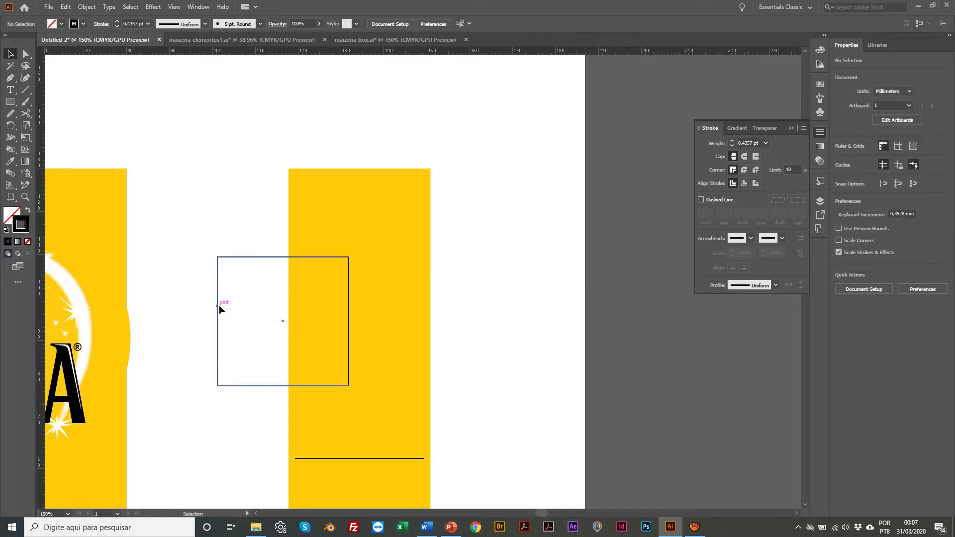
{"action": "left_click_drag", "start_coordinate": [219, 305], "coordinate": [294, 339]}
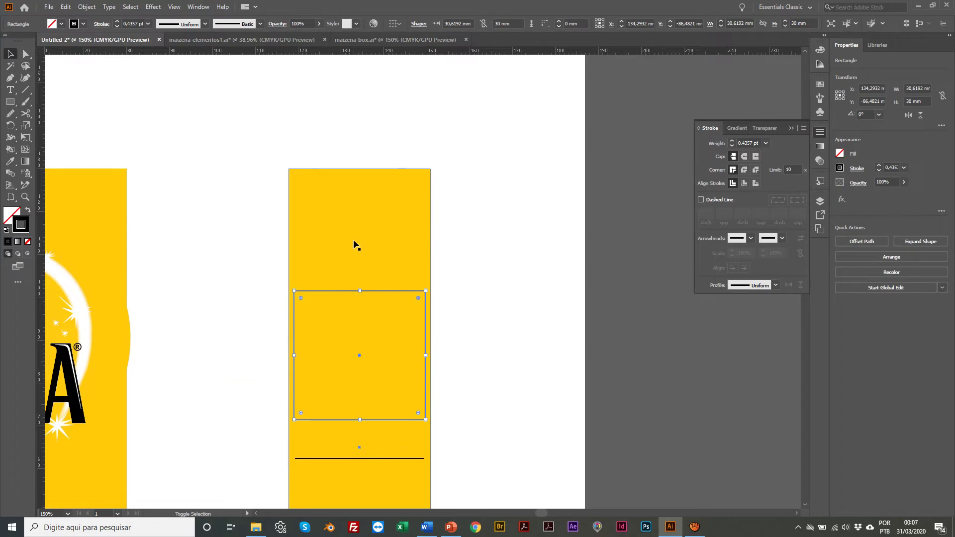
Select the rectangle together with the narrow panel and make the panel the key object for alignment
{"action": "left_click", "coordinate": [380, 232], "text": "shift"}
{"action": "left_click", "coordinate": [268, 256]}
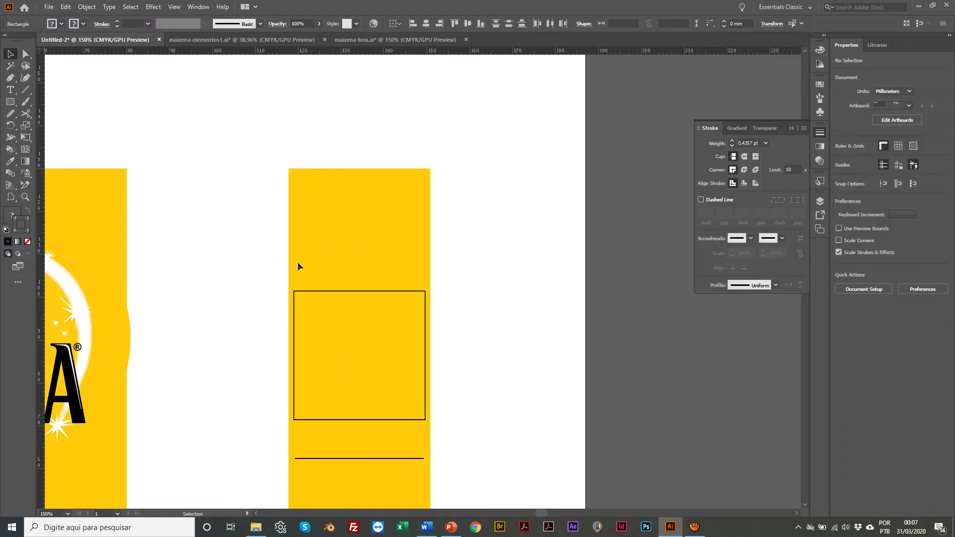
{"action": "left_click", "coordinate": [314, 293]}
{"action": "left_click", "coordinate": [341, 245], "text": "shift"}
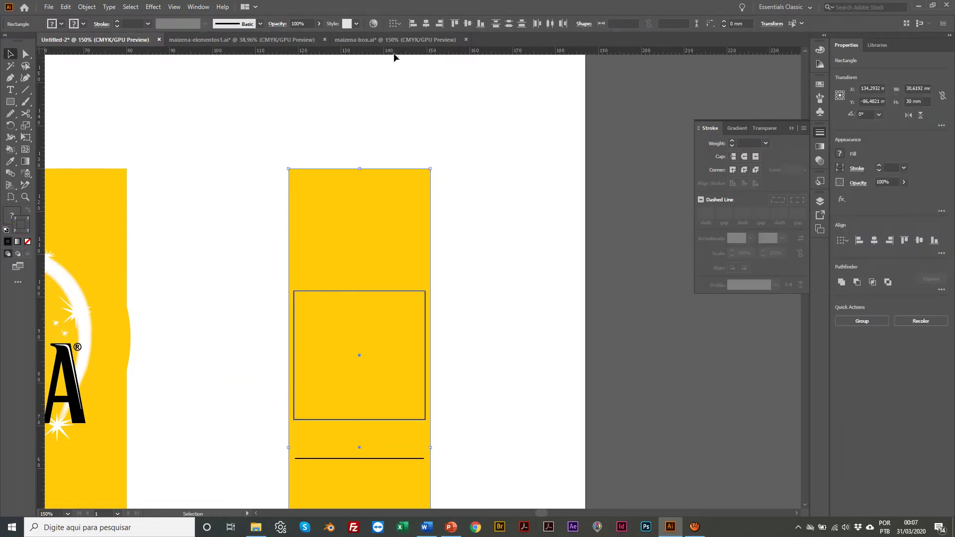
{"action": "left_click", "coordinate": [396, 30]}
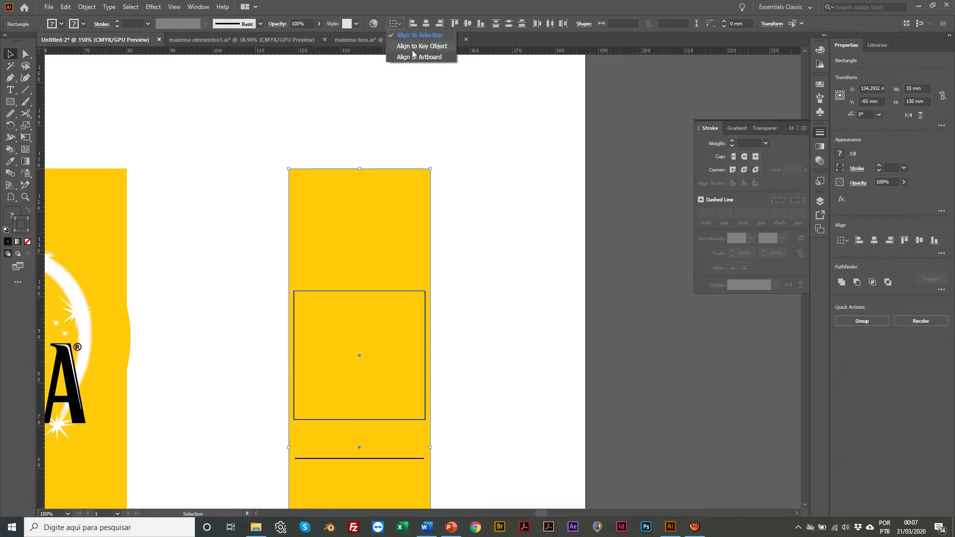
{"action": "left_click", "coordinate": [414, 54]}
{"action": "left_click", "coordinate": [356, 231]}
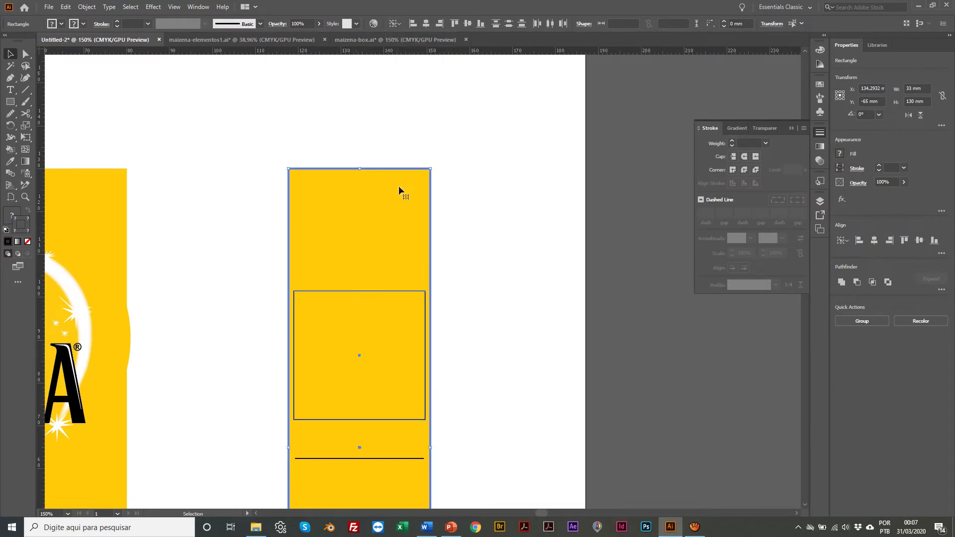
{"action": "left_click", "coordinate": [250, 265]}
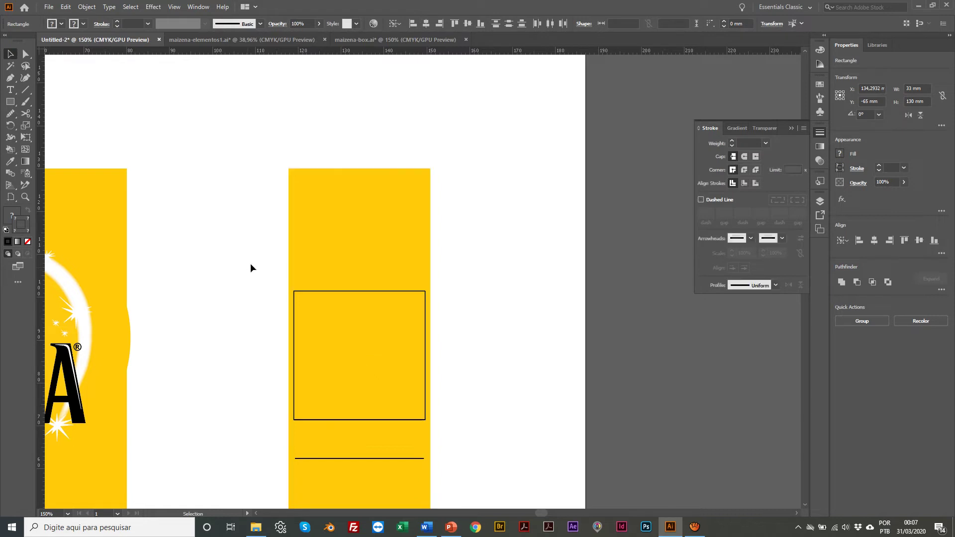
Extend the rectangle's lower edge toward the divider line, making it about 33.1 mm high
{"action": "left_click", "coordinate": [337, 420]}
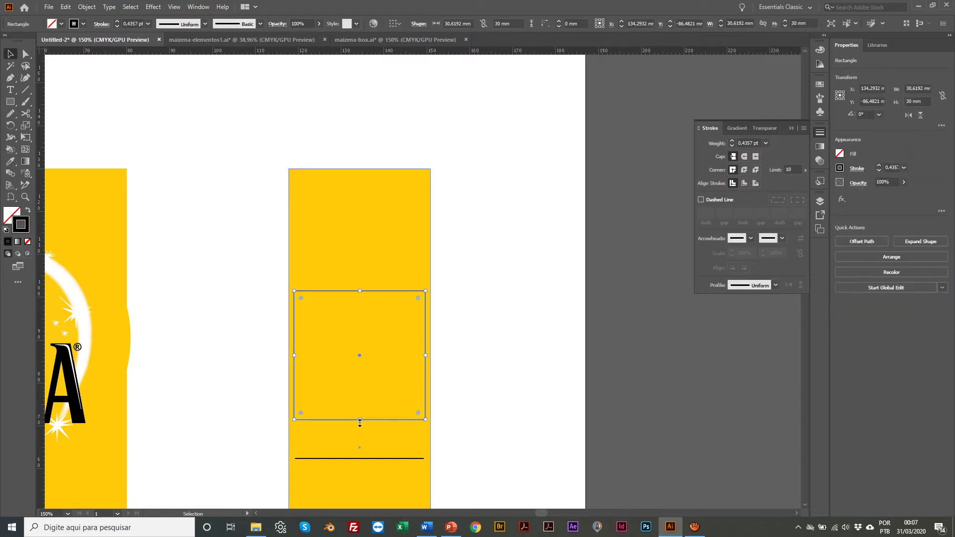
{"action": "left_click_drag", "start_coordinate": [359, 420], "coordinate": [361, 434]}
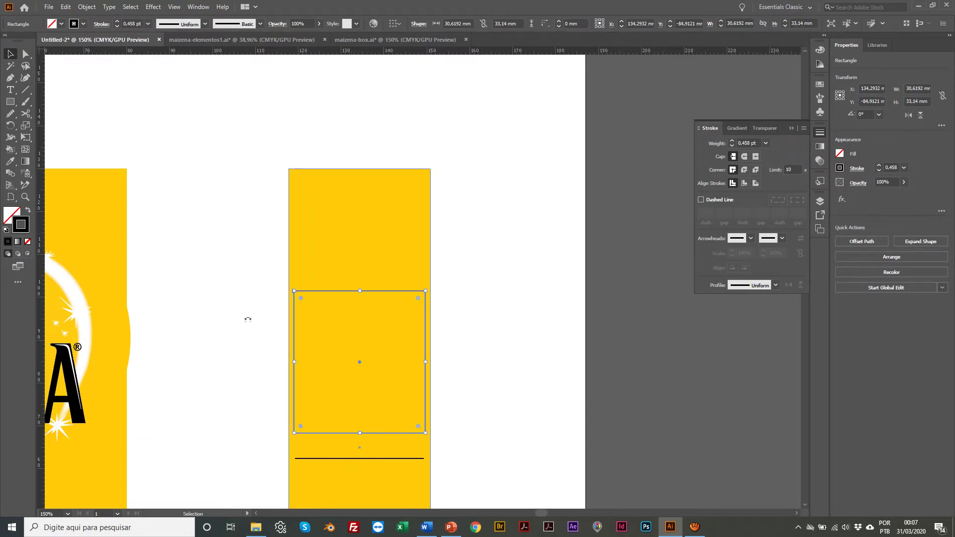
{"action": "left_click", "coordinate": [220, 268]}
{"action": "key", "text": "m"}
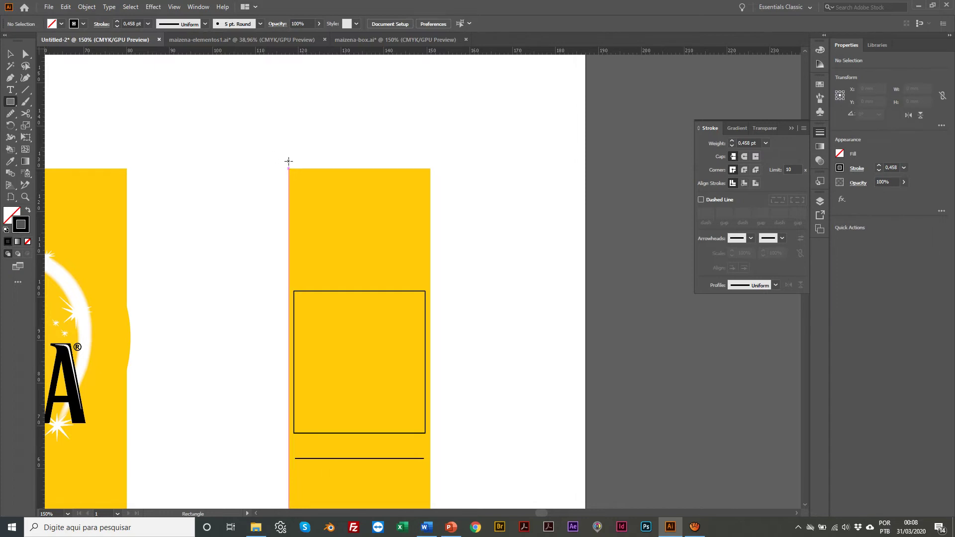
{"action": "key", "text": "v"}
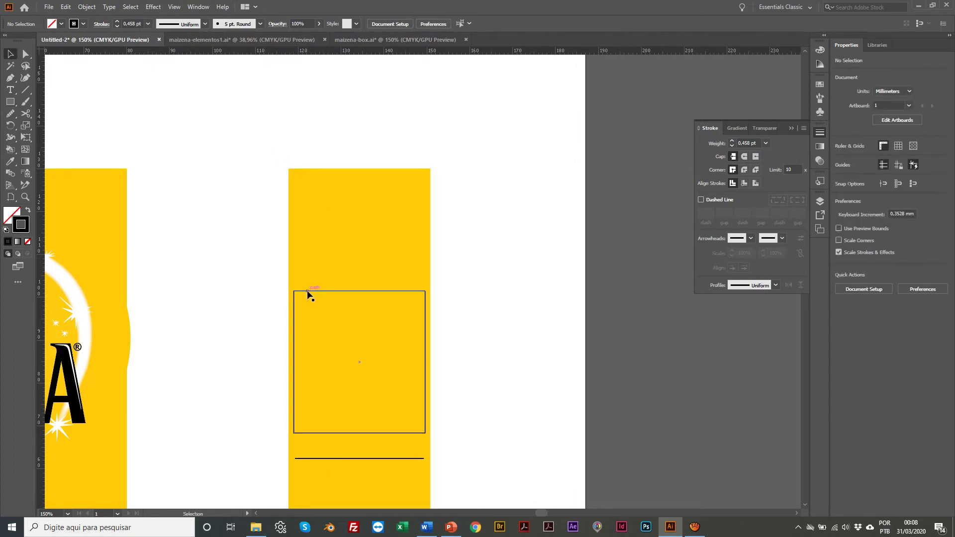
{"action": "mouse_move", "coordinate": [309, 294]}
{"action": "left_mouse_down"}
{"action": "mouse_move", "coordinate": [291, 281]}
{"action": "mouse_move", "coordinate": [318, 289]}
{"action": "mouse_move", "coordinate": [309, 279]}
{"action": "left_mouse_up"}
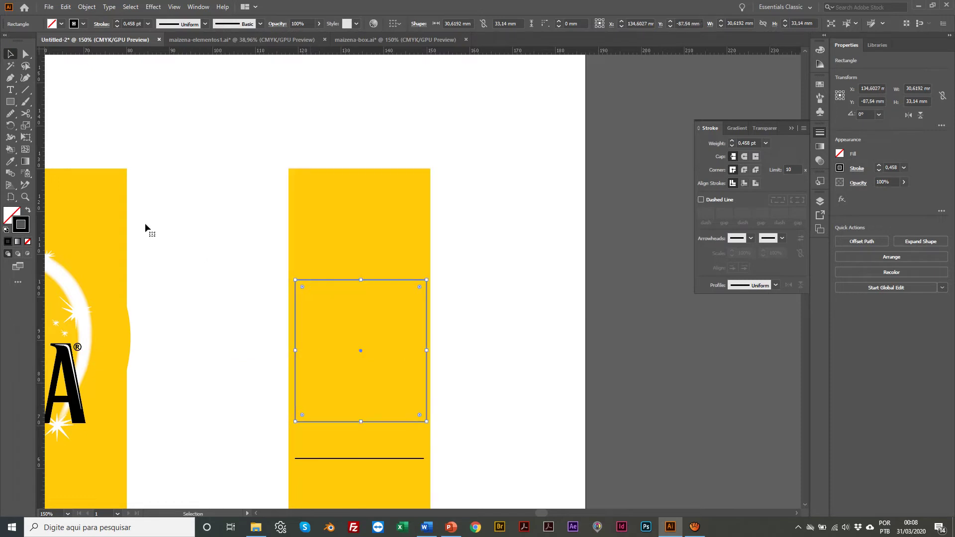
{"action": "key", "text": "ctrl+z"}
{"action": "key", "text": "ctrl+shift+a"}
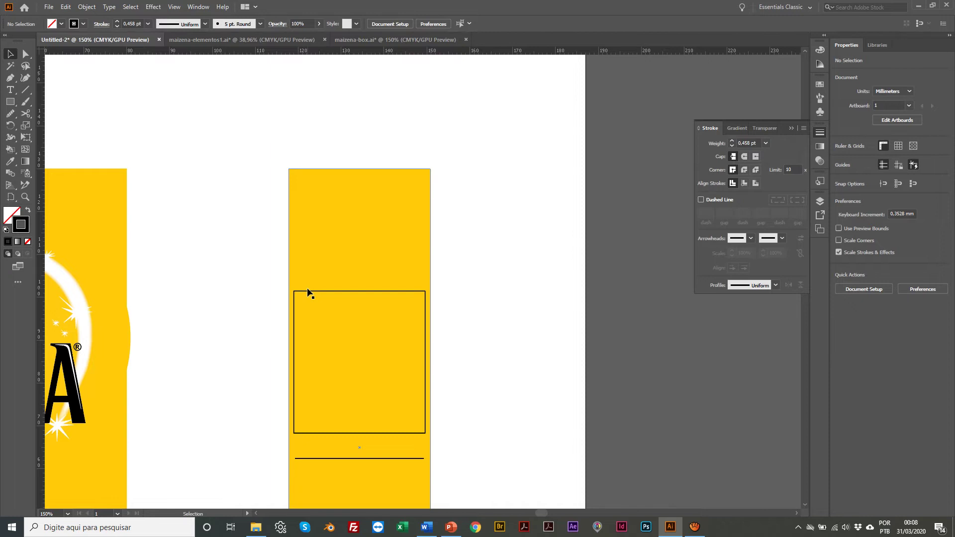
Review the front panel's logo and the narrow panel's layout, from the table frame down to the barcode
{"action": "scroll", "coordinate": [308, 294], "scroll_direction": "left", "scroll_amount": 10}
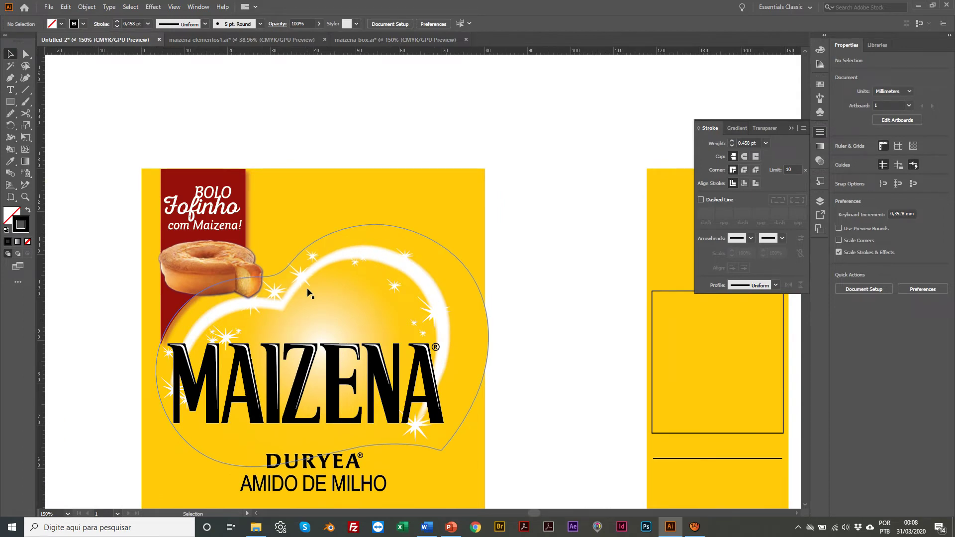
{"action": "scroll", "coordinate": [308, 294], "scroll_direction": "right", "scroll_amount": 10}
{"action": "scroll", "coordinate": [308, 293], "scroll_direction": "down", "scroll_amount": 6}
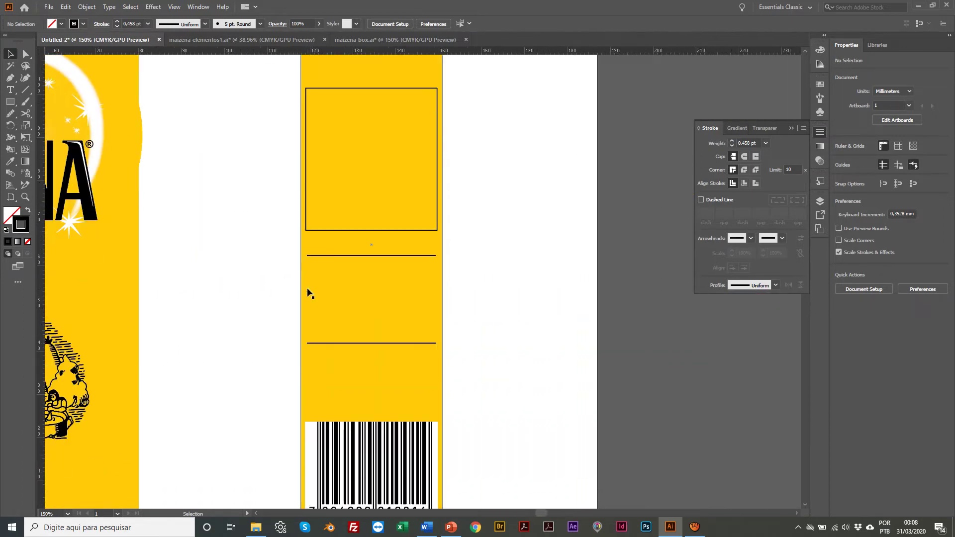
{"action": "scroll", "coordinate": [308, 293], "scroll_direction": "down", "scroll_amount": 5}
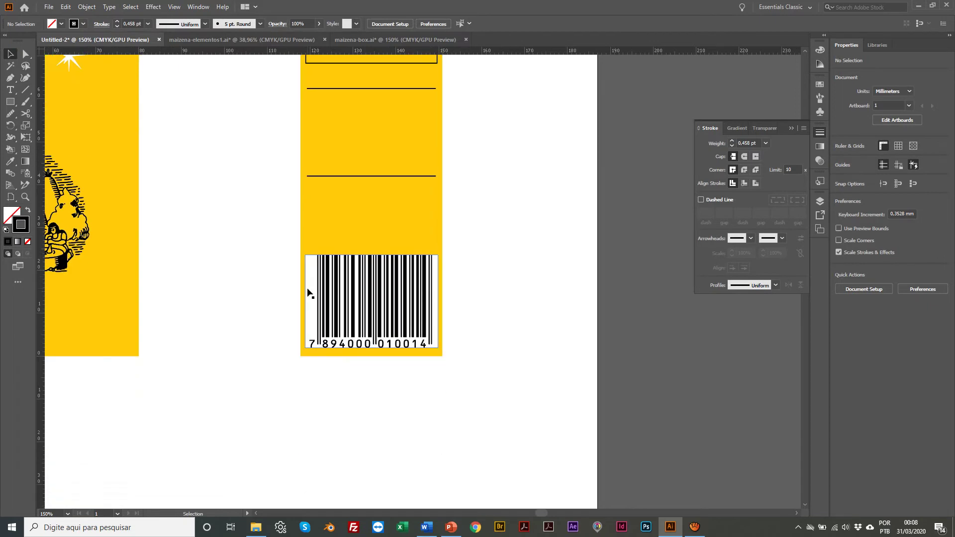
{"action": "scroll", "coordinate": [308, 294], "scroll_direction": "up", "scroll_amount": 5}
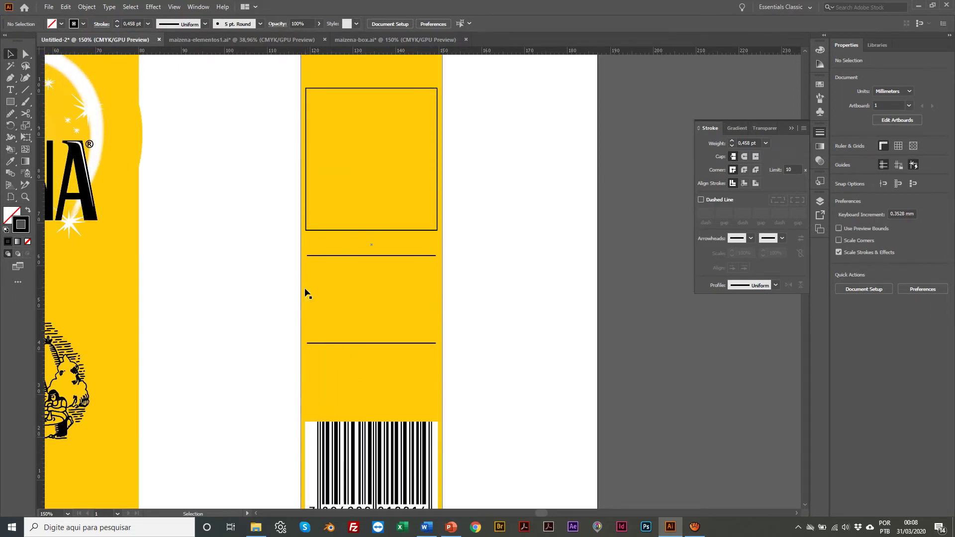
{"action": "scroll", "coordinate": [307, 294], "scroll_direction": "up", "scroll_amount": 5}
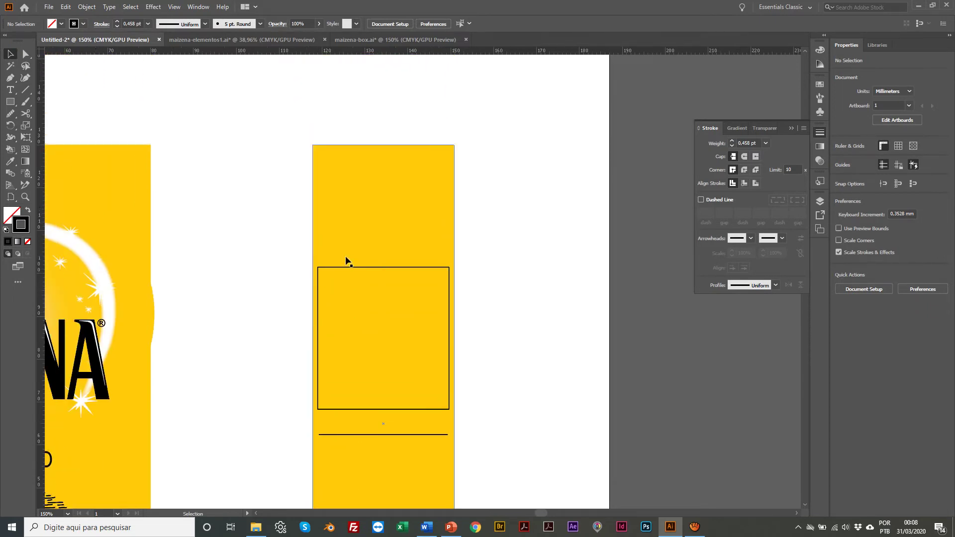
{"action": "scroll", "coordinate": [233, 102], "scroll_direction": "right", "scroll_amount": 1}
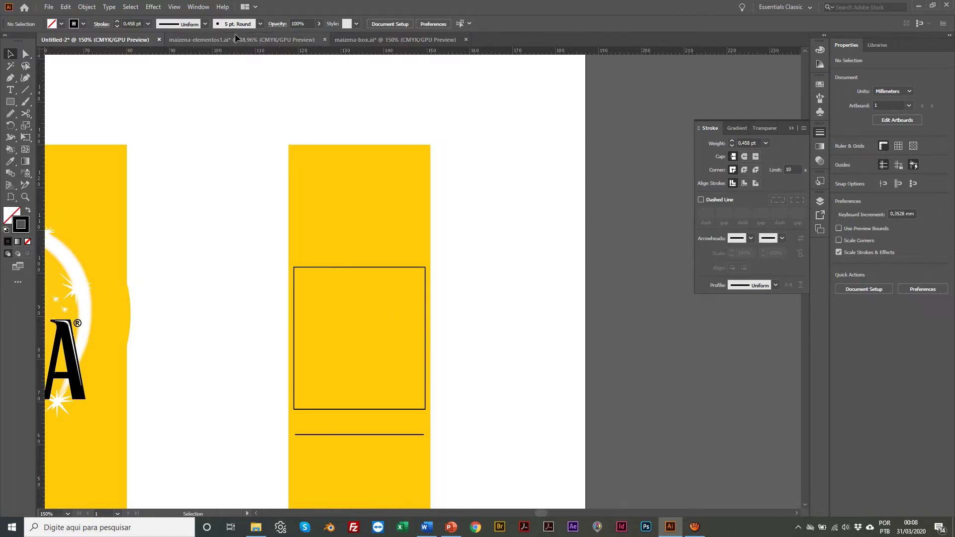
Switch to maizena-box.ai and examine the heart-shaped MAIZENA logo above the narrow panel's nutrition table
{"action": "left_click", "coordinate": [382, 39]}
{"action": "scroll", "coordinate": [285, 170], "scroll_direction": "up", "scroll_amount": 2}
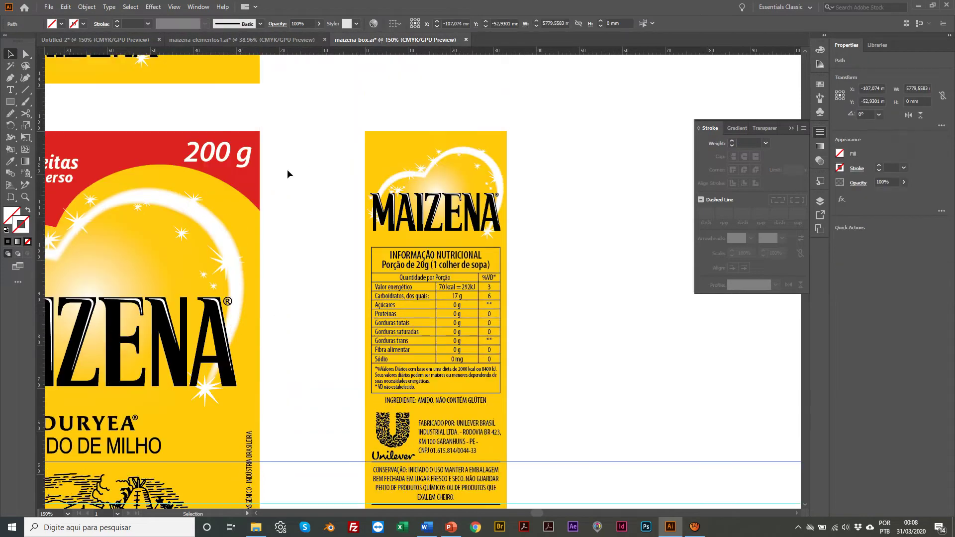
{"action": "left_click", "coordinate": [435, 180]}
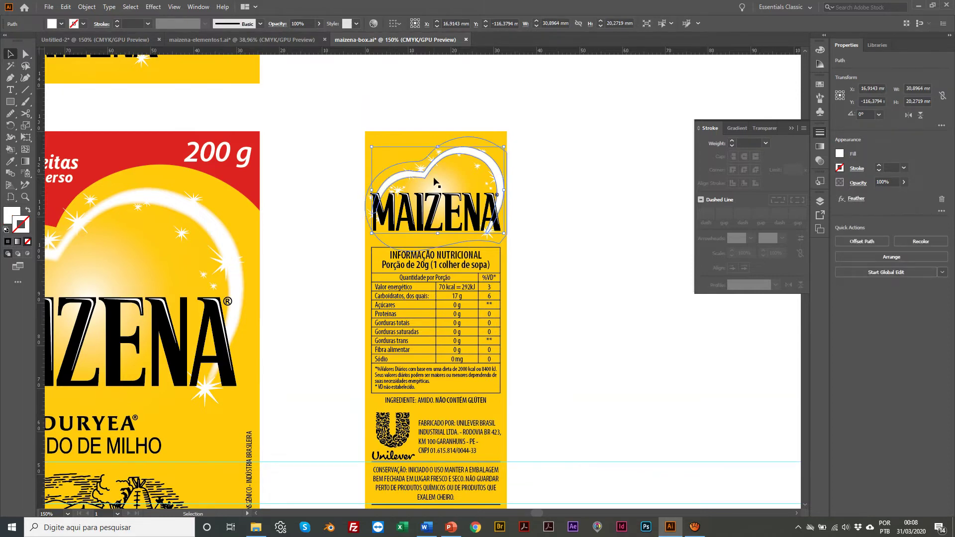
{"action": "key", "text": "ctrl+y"}
{"action": "key", "text": "ctrl+y"}
{"action": "scroll", "coordinate": [315, 390], "scroll_direction": "down", "scroll_amount": 1}
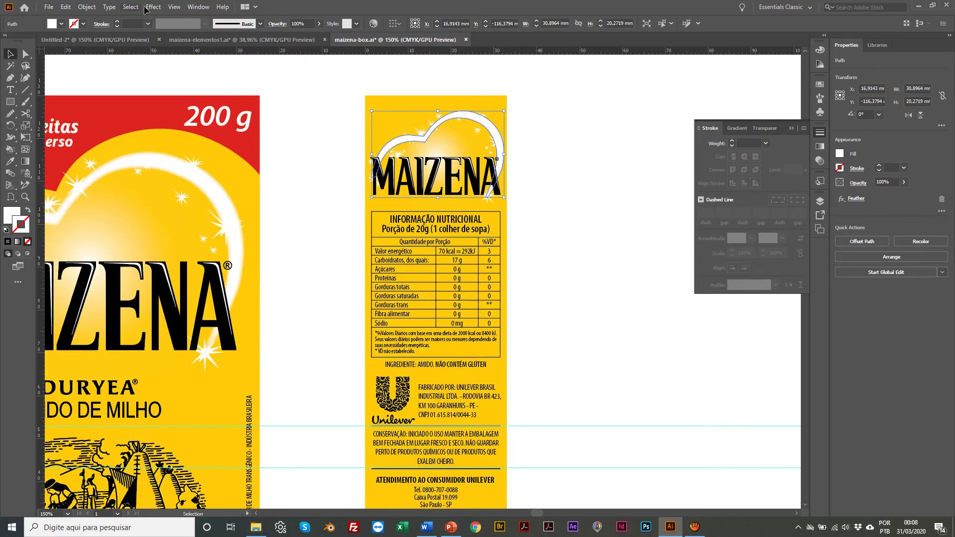
Switch to the maizena-elementos1.ai document containing the symbols and the Unilever logo
{"action": "left_click", "coordinate": [204, 39]}
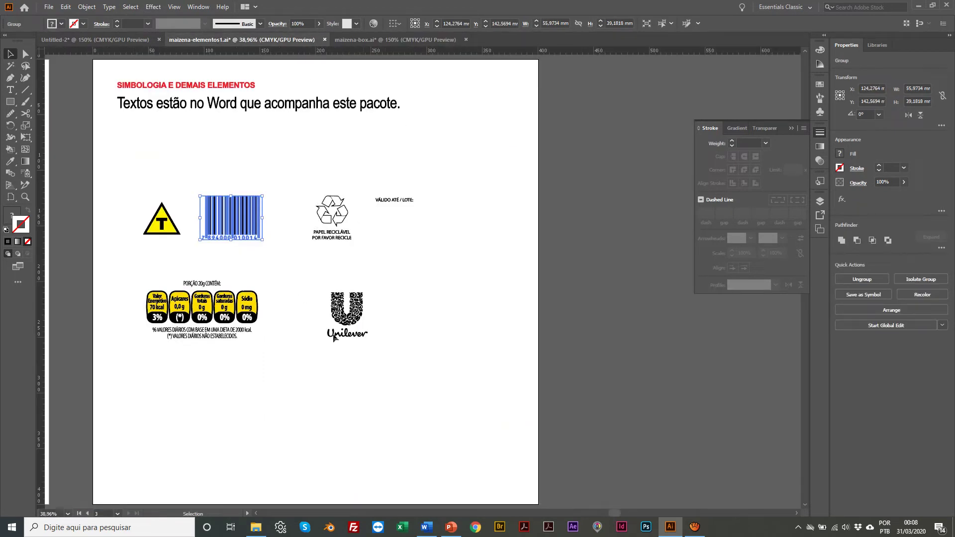
Inspect the symbols and logos of maizena-elementos1.ai in outline view, and return to the normal preview
{"action": "key", "text": "ctrl+y"}
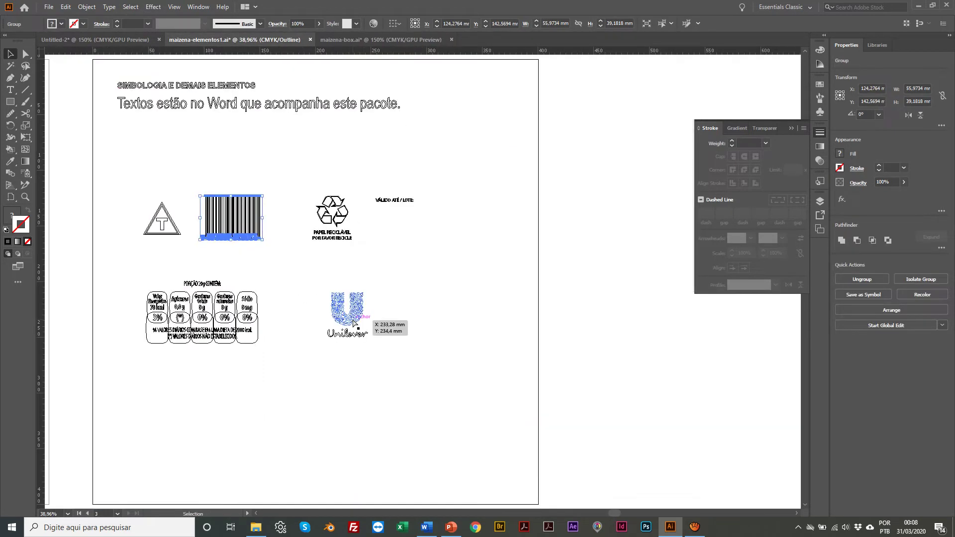
{"action": "key", "text": "ctrl+y"}
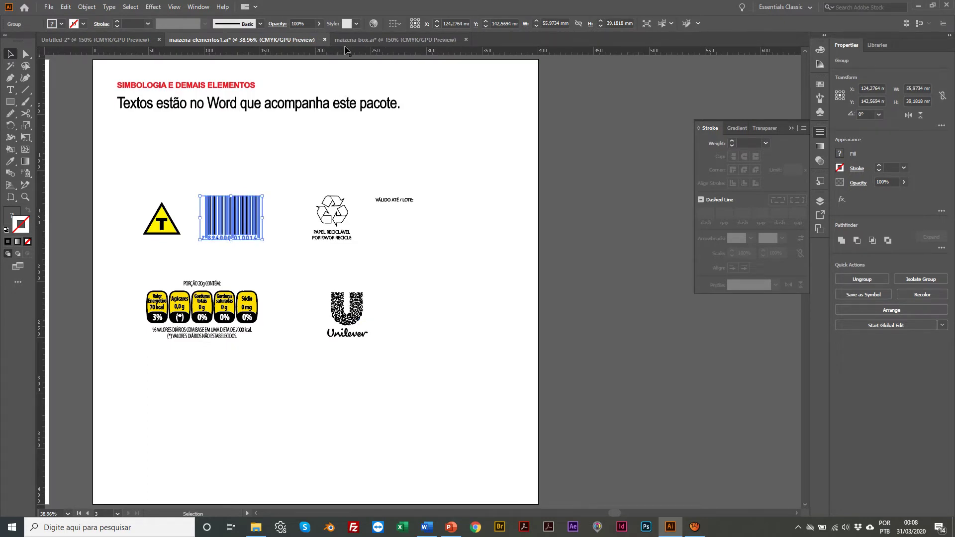
Delete all the artwork on the Untitled-2 artboard and the linked box image beside it
{"action": "left_click", "coordinate": [79, 41]}
{"action": "left_click", "coordinate": [330, 220]}
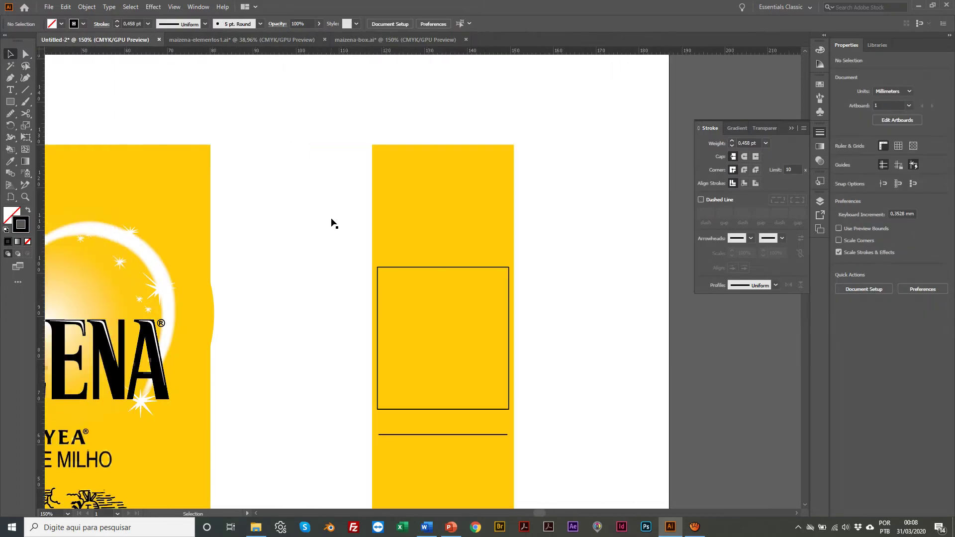
{"action": "key", "text": "ctrl+0"}
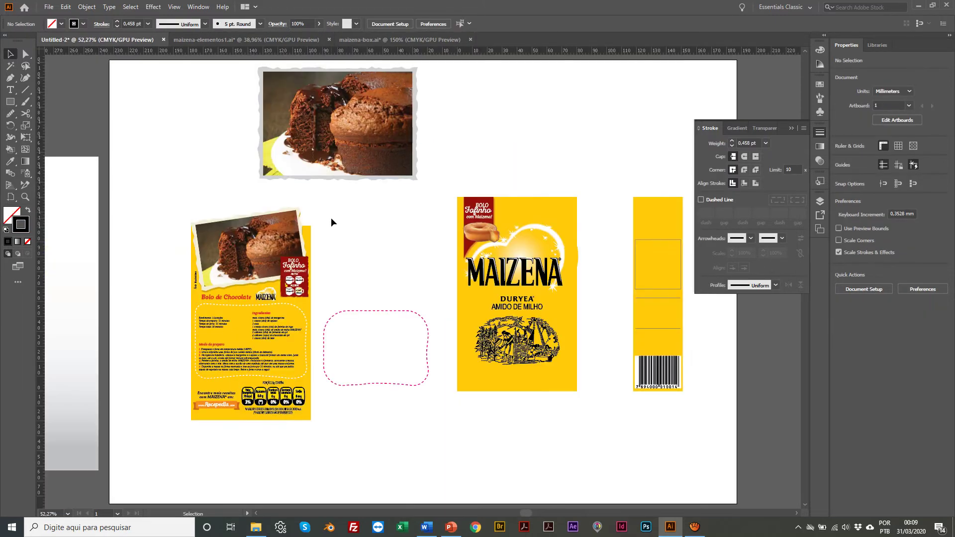
{"action": "scroll", "coordinate": [128, 94], "scroll_direction": "left", "scroll_amount": 6}
{"action": "scroll", "coordinate": [128, 93], "scroll_direction": "right", "scroll_amount": 5}
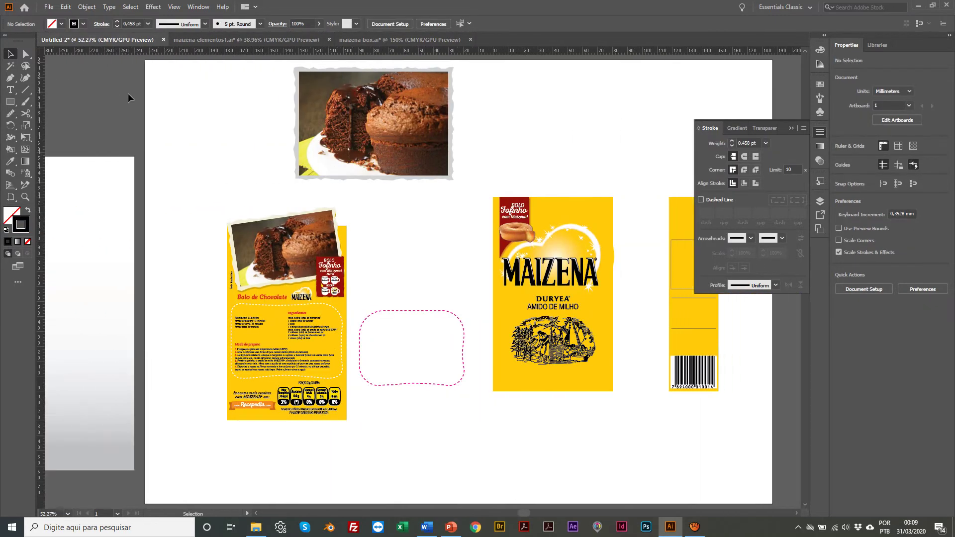
{"action": "left_click_drag", "start_coordinate": [185, 87], "coordinate": [721, 453]}
{"action": "key", "text": "Delete"}
{"action": "left_click", "coordinate": [60, 256]}
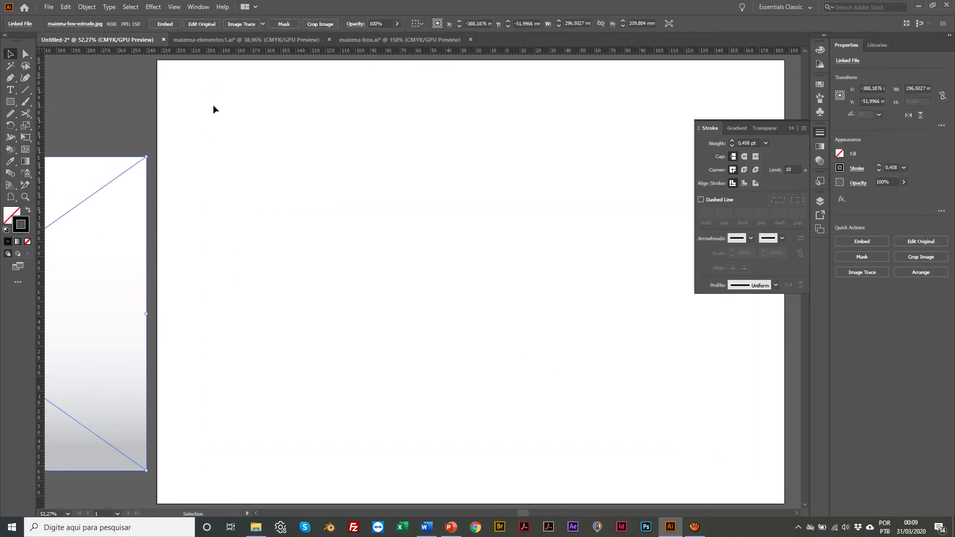
{"action": "key", "text": "Delete"}
Delete the two horizontal guides crossing the box layout in maizena-box.ai
{"action": "left_click", "coordinate": [196, 44]}
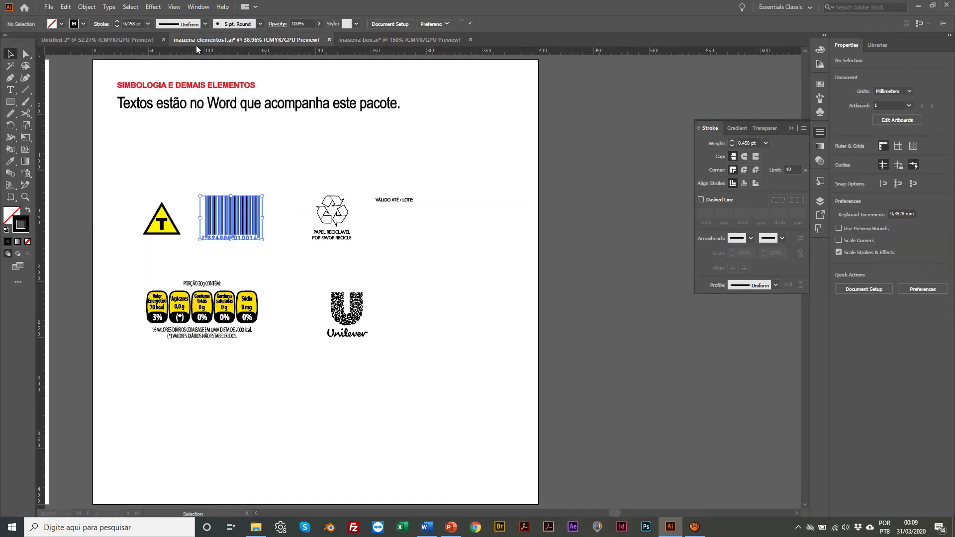
{"action": "left_click", "coordinate": [354, 40]}
{"action": "scroll", "coordinate": [392, 141], "scroll_direction": "left", "scroll_amount": 1}
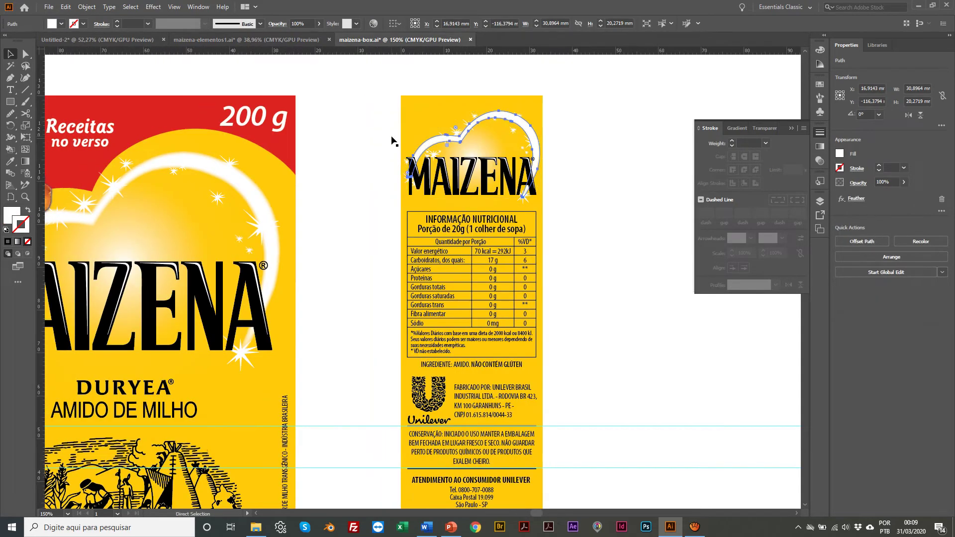
{"action": "key", "text": "ctrl+0"}
{"action": "left_click", "coordinate": [391, 137]}
{"action": "left_click_drag", "start_coordinate": [145, 297], "coordinate": [154, 413]}
{"action": "key", "text": "Delete"}
{"action": "scroll", "coordinate": [153, 412], "scroll_direction": "right", "scroll_amount": 3}
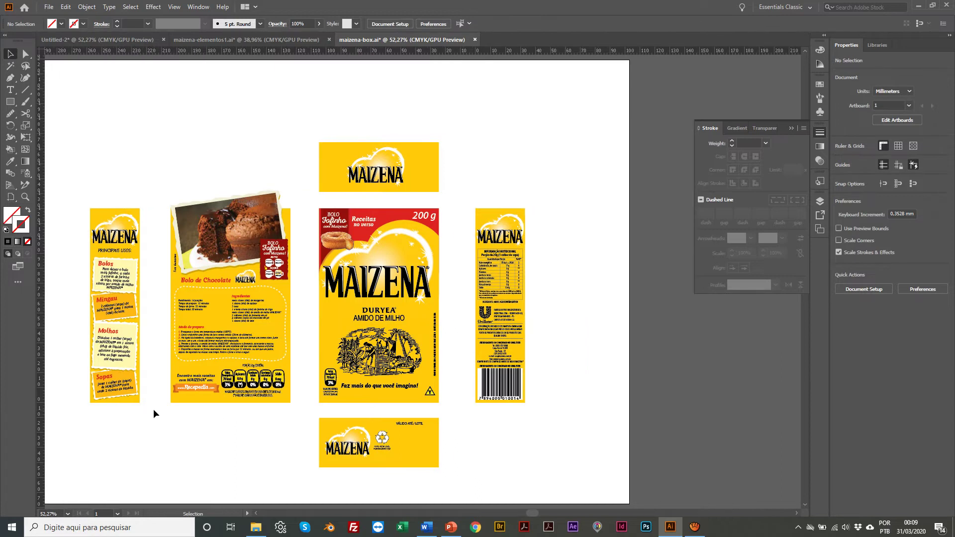
{"action": "scroll", "coordinate": [294, 267], "scroll_direction": "left", "scroll_amount": 2}
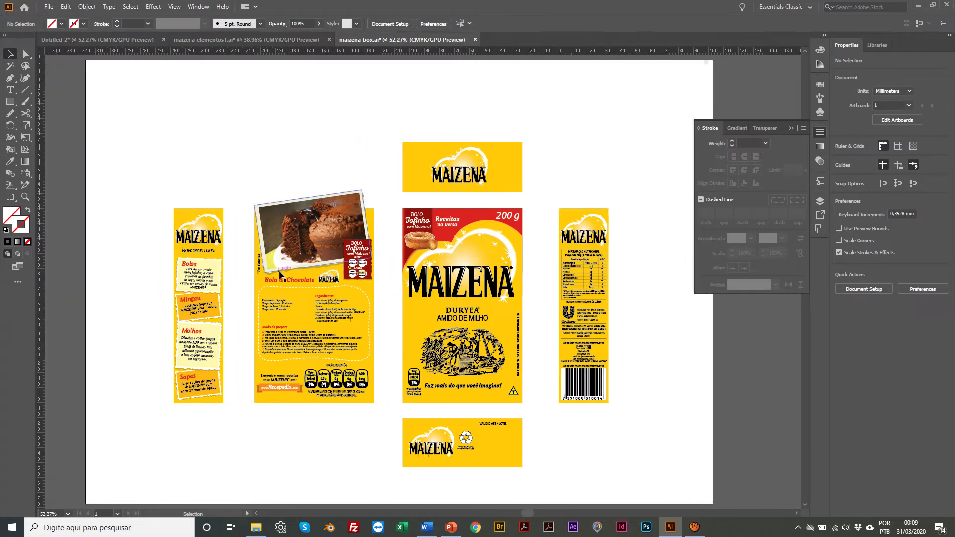
{"action": "scroll", "coordinate": [154, 117], "scroll_direction": "left", "scroll_amount": 1}
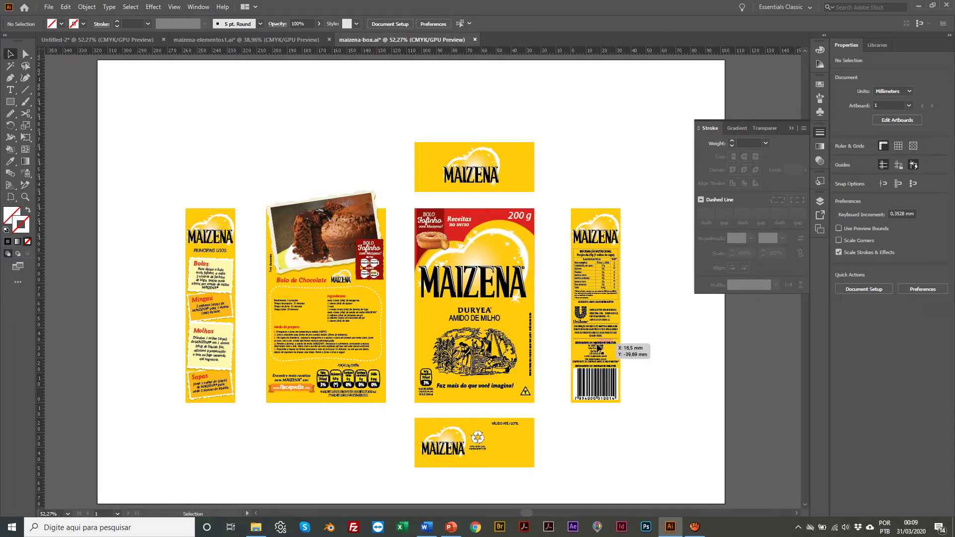
Copy the front panel's 80 × 130 mm yellow background rectangle from maizena-box.ai into Untitled-2
{"action": "left_click", "coordinate": [68, 40]}
{"action": "left_click", "coordinate": [428, 42]}
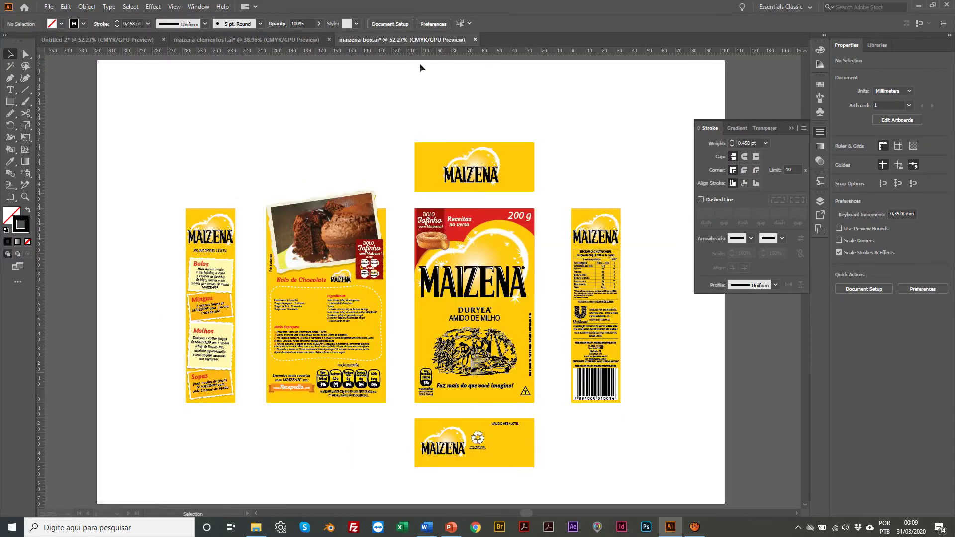
{"action": "left_click", "coordinate": [339, 333]}
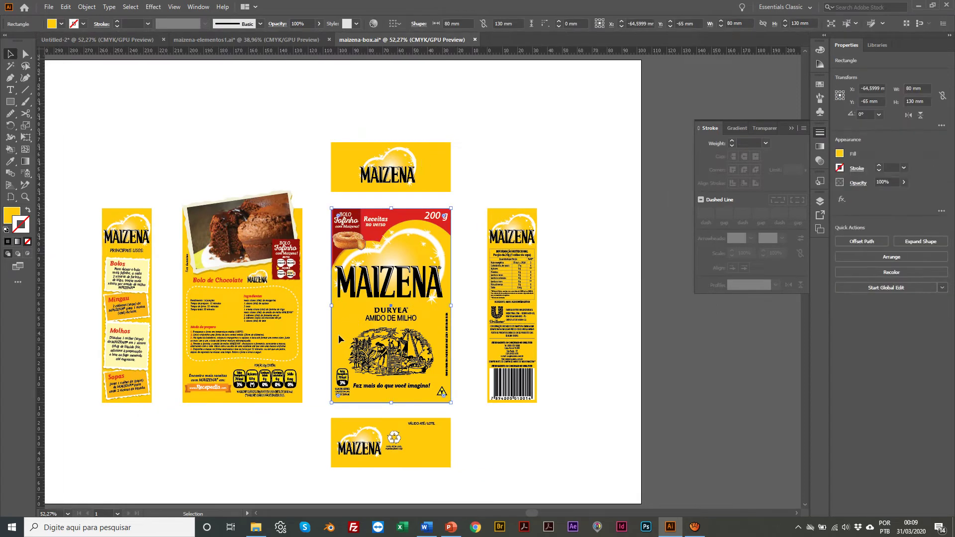
{"action": "key", "text": "a"}
{"action": "left_click", "coordinate": [68, 40]}
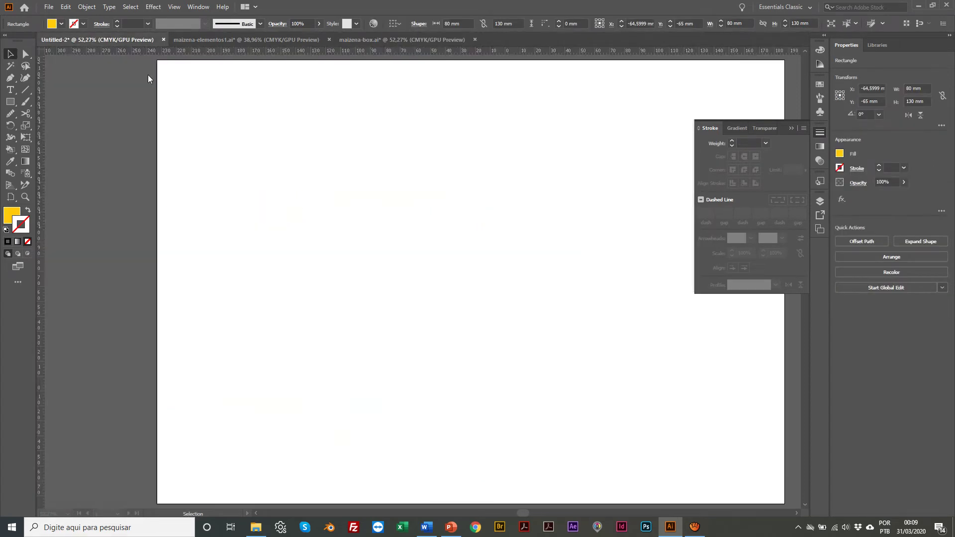
{"action": "scroll", "coordinate": [252, 137], "scroll_direction": "right", "scroll_amount": 3}
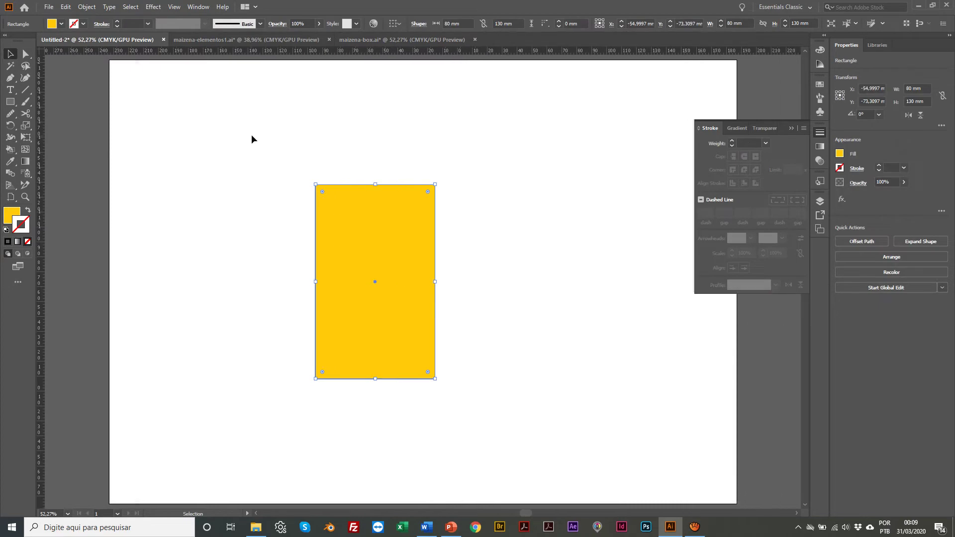
{"action": "left_click_drag", "start_coordinate": [317, 241], "coordinate": [371, 251]}
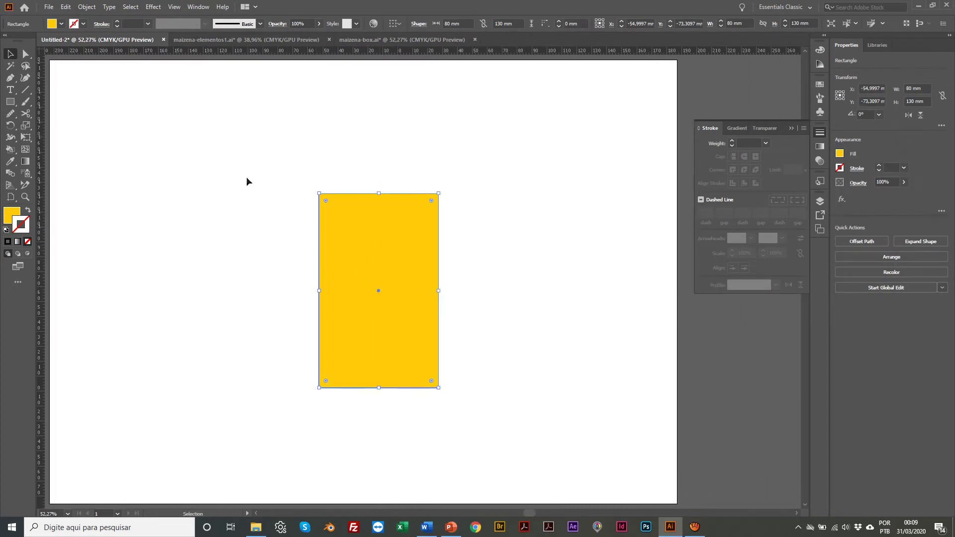
{"action": "left_click", "coordinate": [247, 178]}
Close maizena-elementos1.ai without saving its changes
{"action": "left_click", "coordinate": [226, 39]}
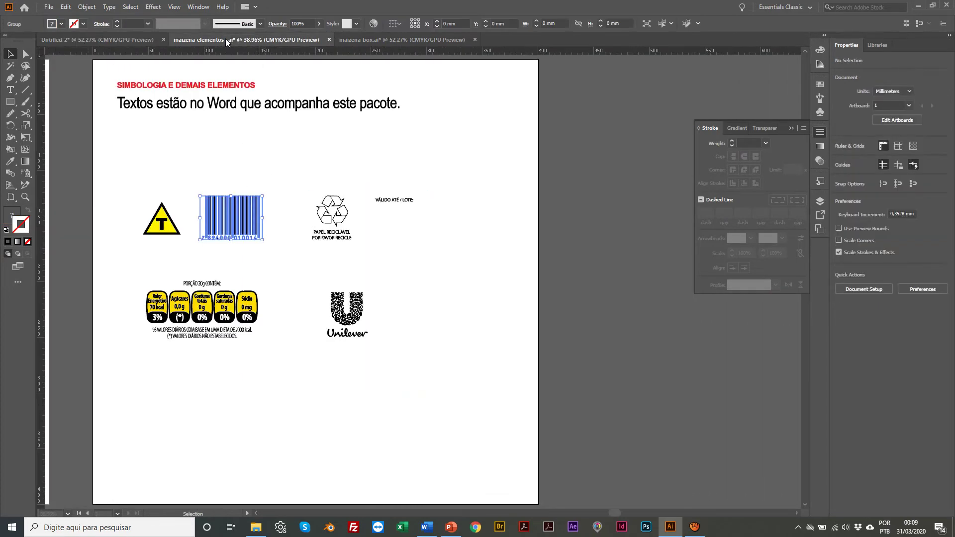
{"action": "left_click", "coordinate": [362, 40]}
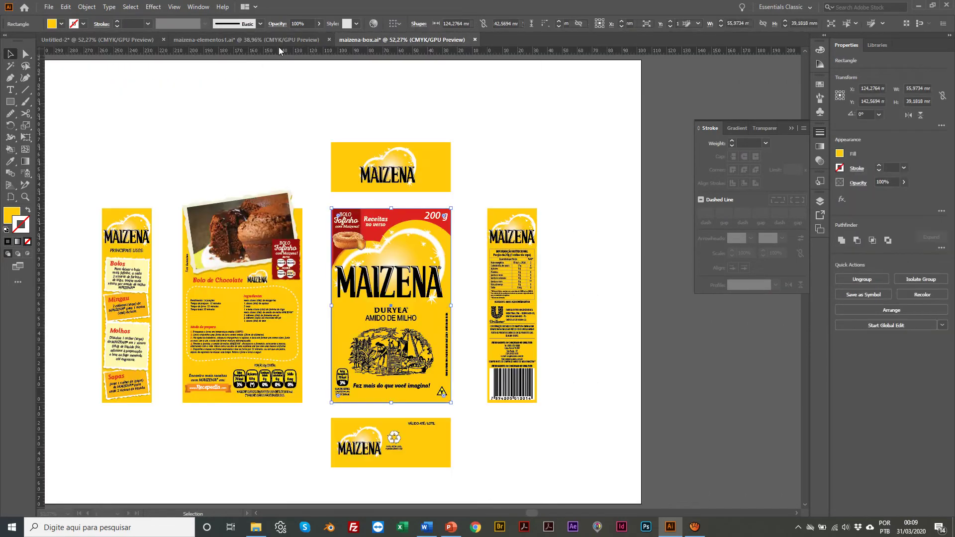
{"action": "left_click", "coordinate": [329, 40]}
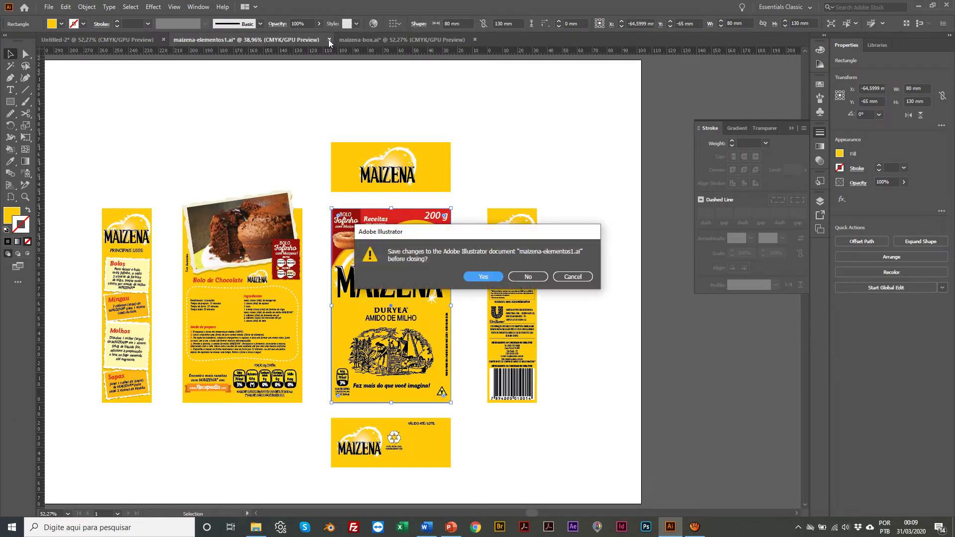
{"action": "left_click", "coordinate": [532, 276]}
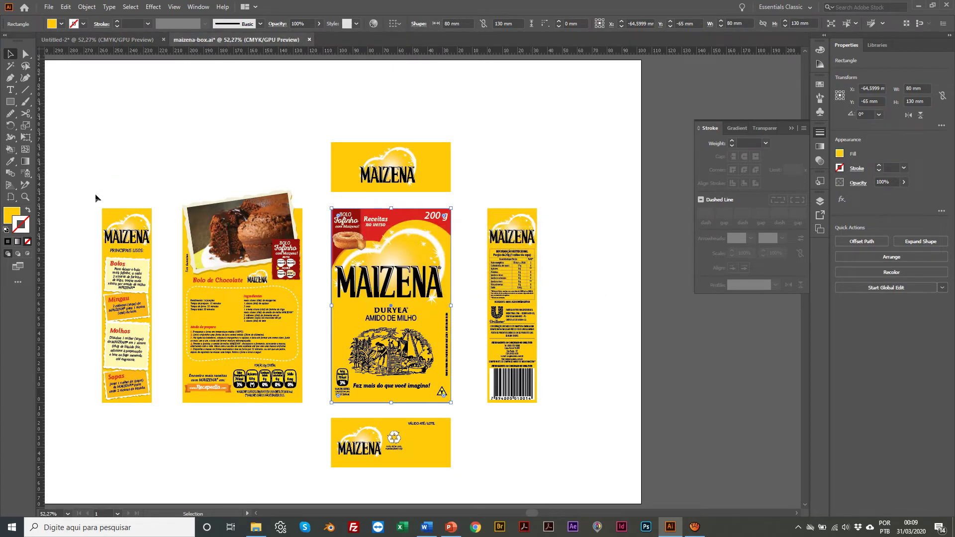
Copy the complete "Principais usos" side panel from maizena-box.ai into Untitled-2 and move the yellow rectangle farther to its right
{"action": "left_click_drag", "start_coordinate": [91, 172], "coordinate": [159, 434]}
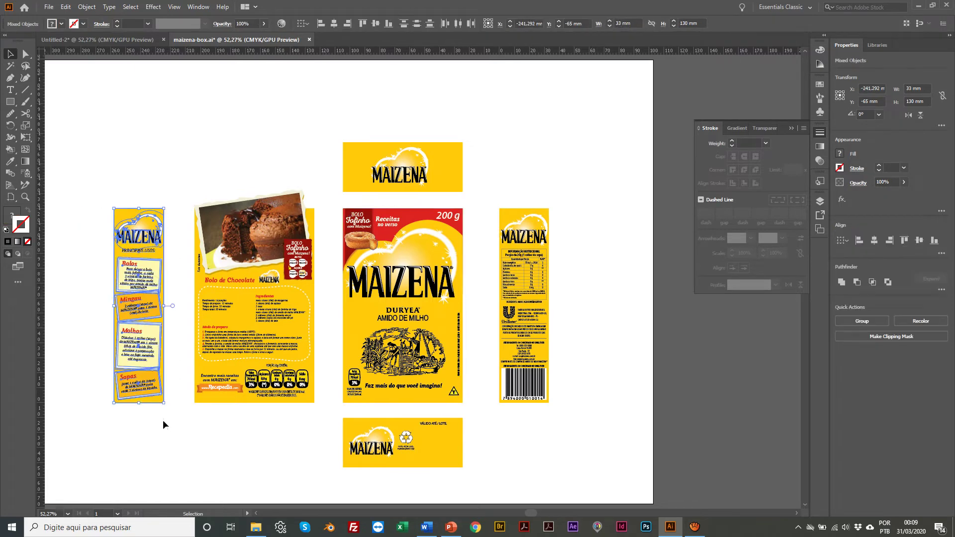
{"action": "left_click", "coordinate": [99, 40]}
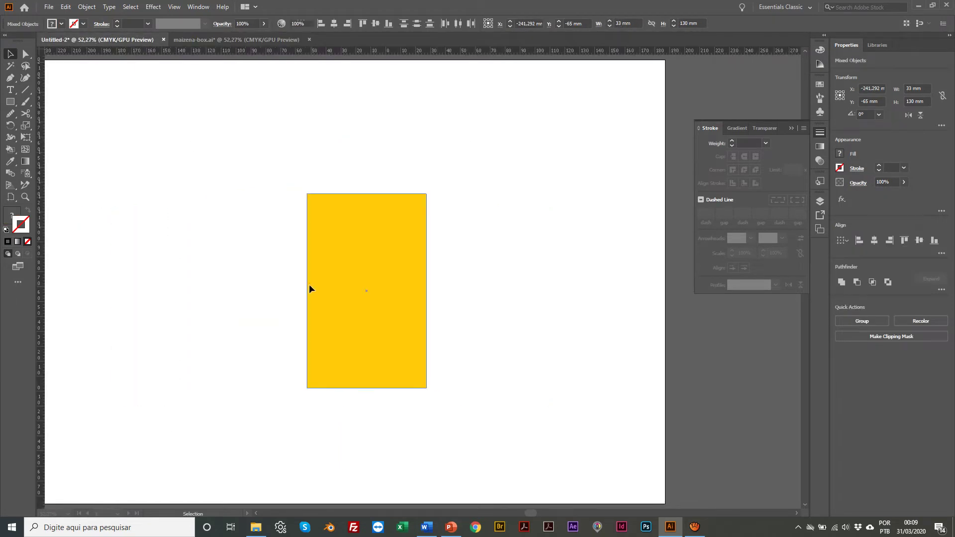
{"action": "scroll", "coordinate": [304, 284], "scroll_direction": "left", "scroll_amount": 5}
{"action": "key", "text": "ctrl+v"}
{"action": "left_click_drag", "start_coordinate": [560, 281], "coordinate": [605, 277]}
{"action": "scroll", "coordinate": [514, 245], "scroll_direction": "right", "scroll_amount": 4}
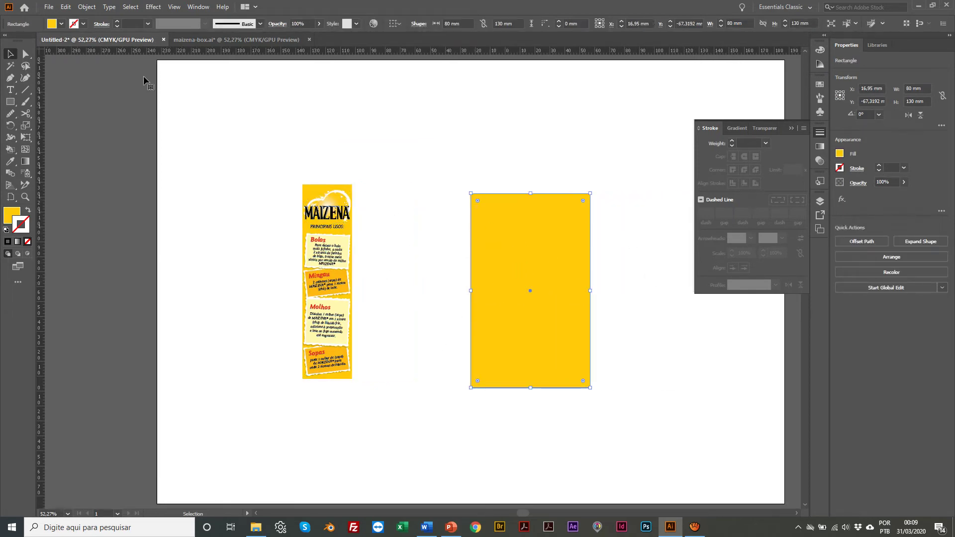
Compare the yellow rectangle's dimensions in Untitled-2 with the full box layout in maizena-box.ai
{"action": "left_click", "coordinate": [214, 40]}
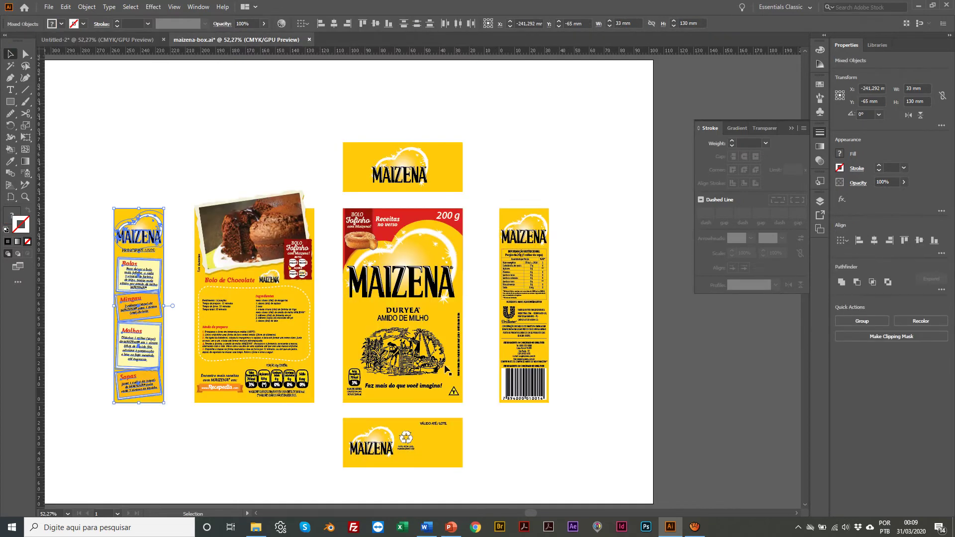
{"action": "left_click", "coordinate": [98, 41]}
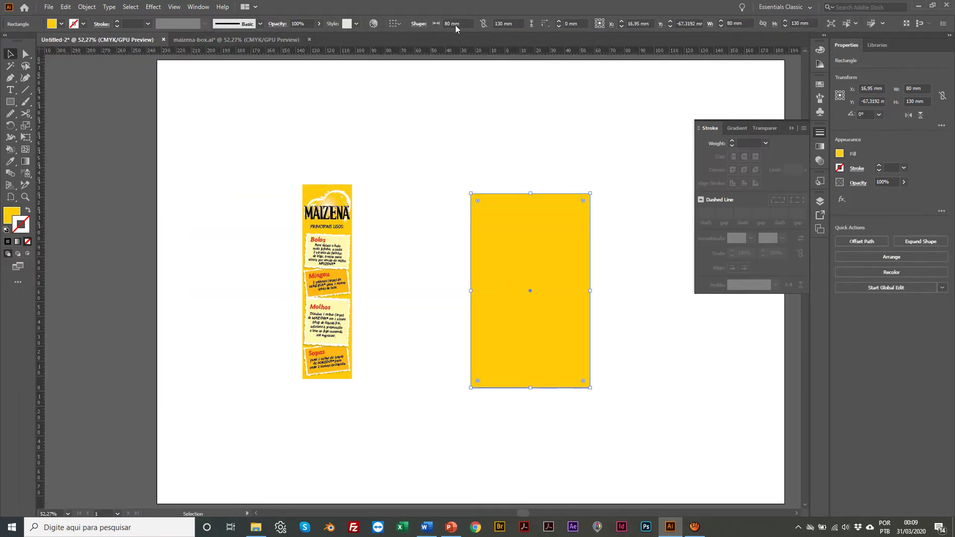
{"action": "left_click", "coordinate": [510, 24]}
{"action": "scroll", "coordinate": [354, 249], "scroll_direction": "left", "scroll_amount": 1}
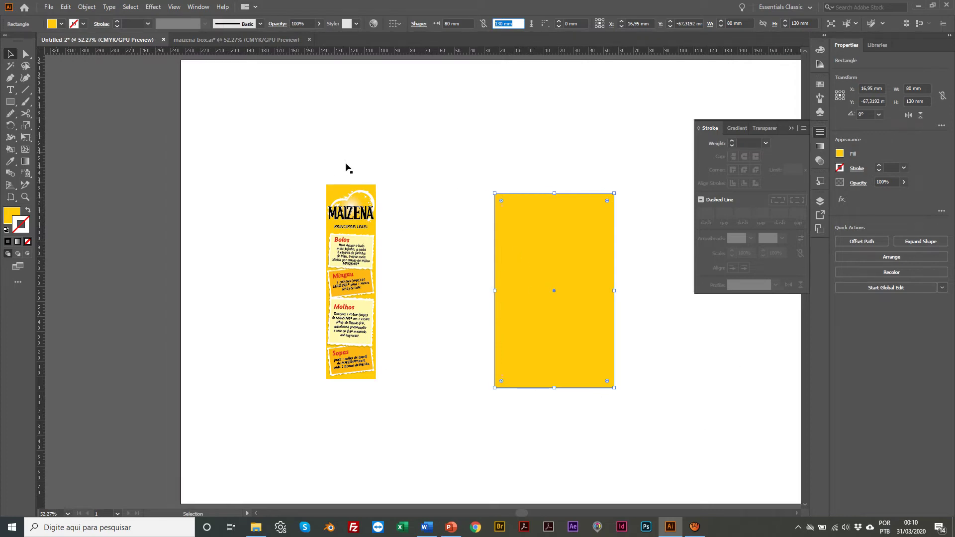
Hide the stroke settings and display the document's symbols
{"action": "left_click", "coordinate": [792, 129]}
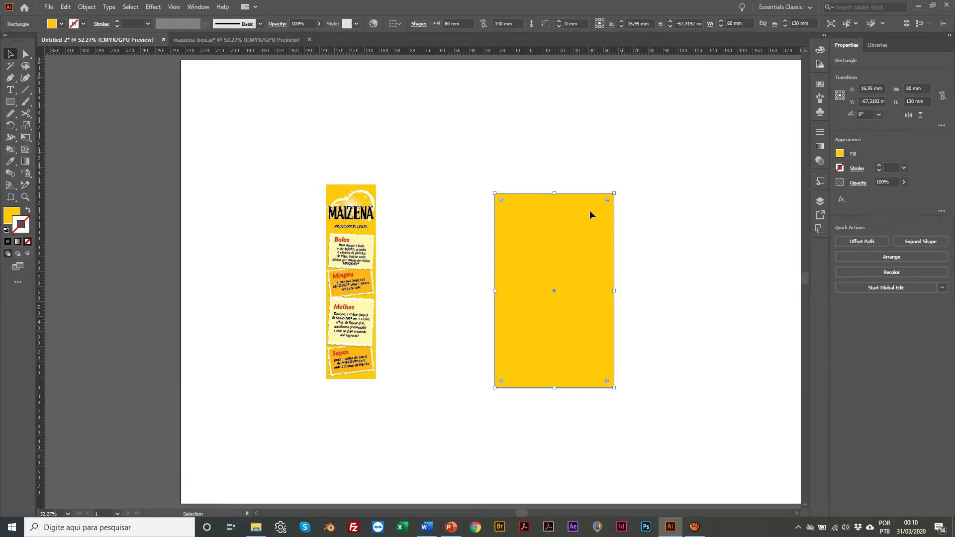
{"action": "scroll", "coordinate": [589, 211], "scroll_direction": "right", "scroll_amount": 5}
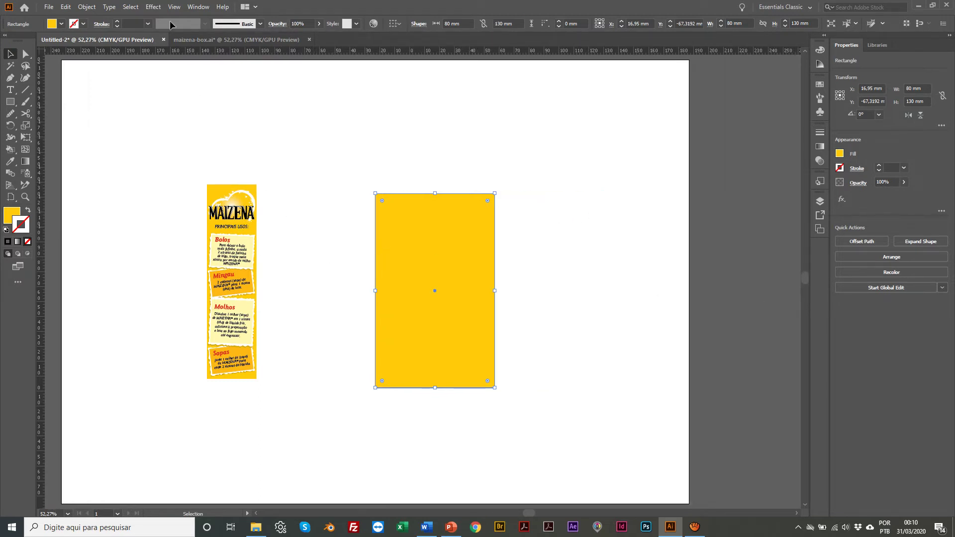
{"action": "left_click", "coordinate": [198, 7]}
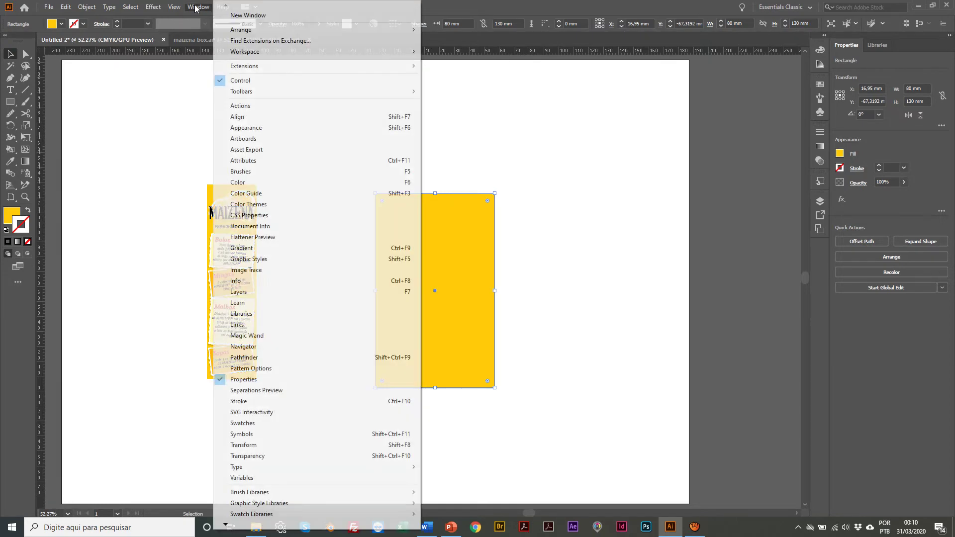
{"action": "left_click", "coordinate": [244, 434]}
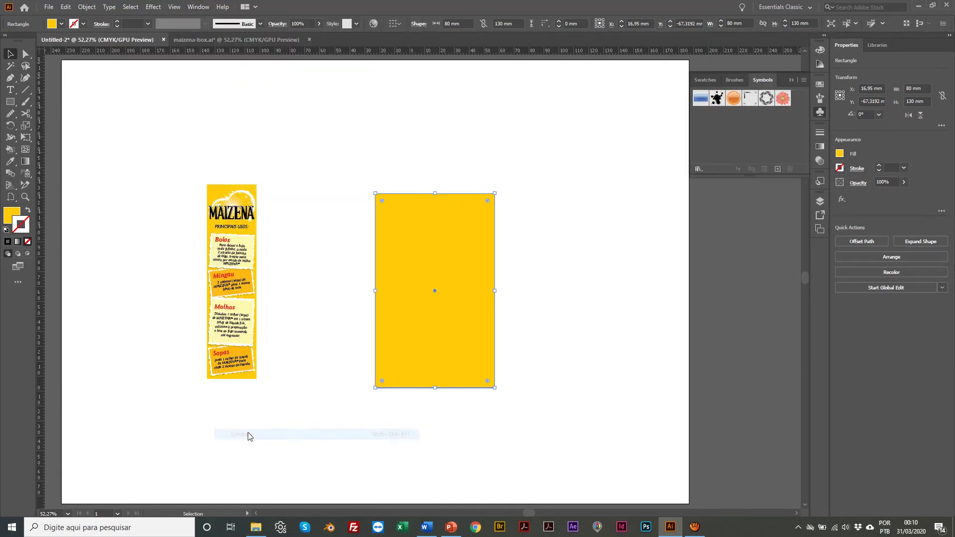
{"action": "scroll", "coordinate": [147, 150], "scroll_direction": "right", "scroll_amount": 1}
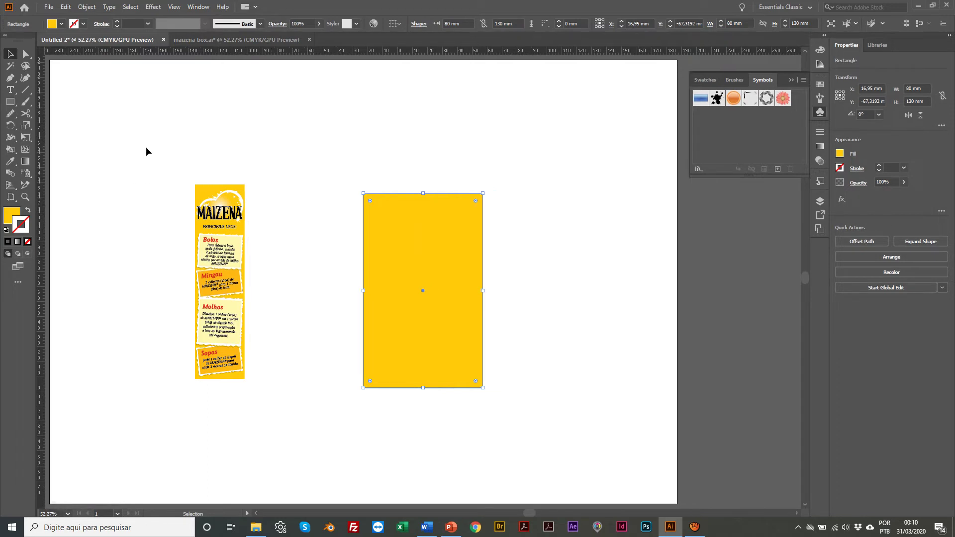
Move the whole "Principais usos" side panel farther left and slightly down, away from the yellow rectangle
{"action": "left_click_drag", "start_coordinate": [147, 150], "coordinate": [273, 434]}
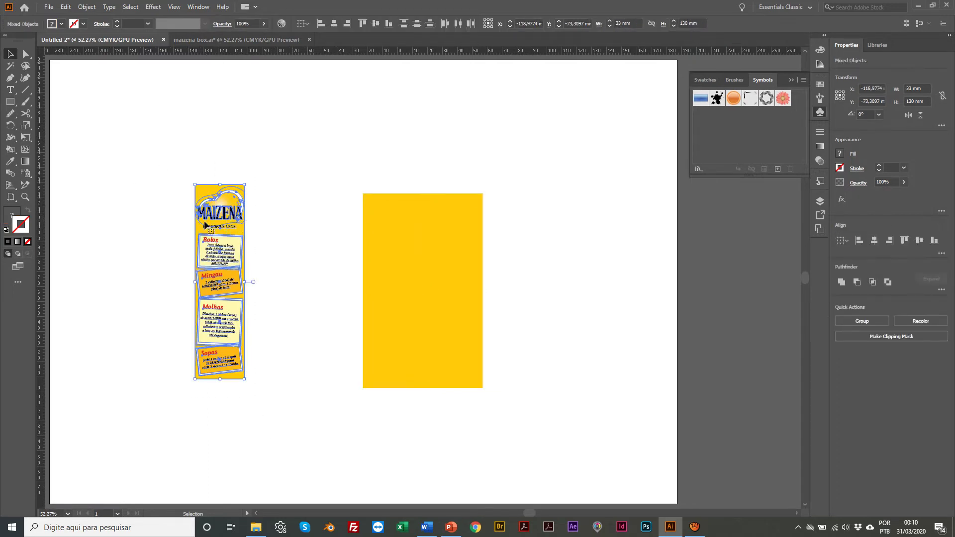
{"action": "left_click_drag", "start_coordinate": [204, 217], "coordinate": [161, 236]}
{"action": "scroll", "coordinate": [161, 236], "scroll_direction": "left", "scroll_amount": 2}
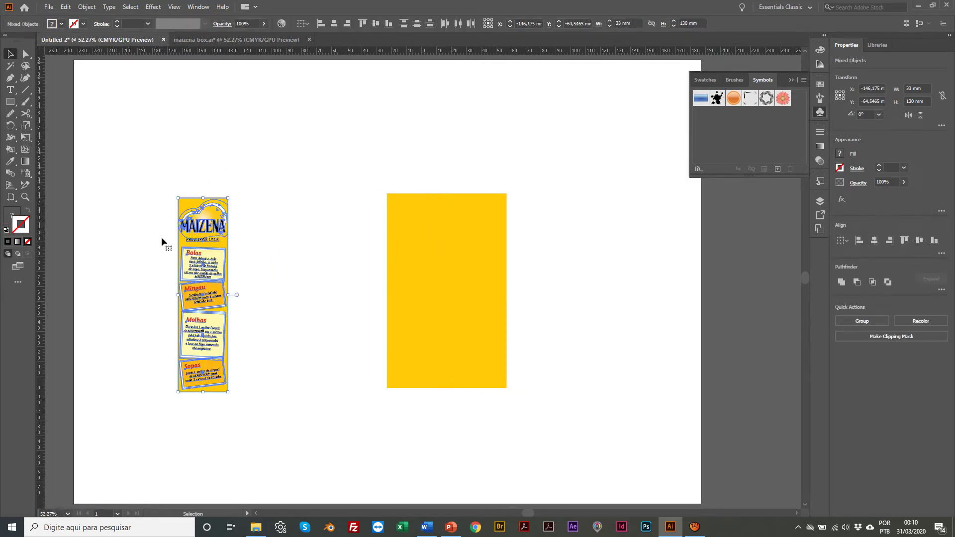
Rotate the "Principais usos" side panel 90° clockwise, undo the extra adjustment made after it, and deselect the panel
{"action": "key", "text": "r"}
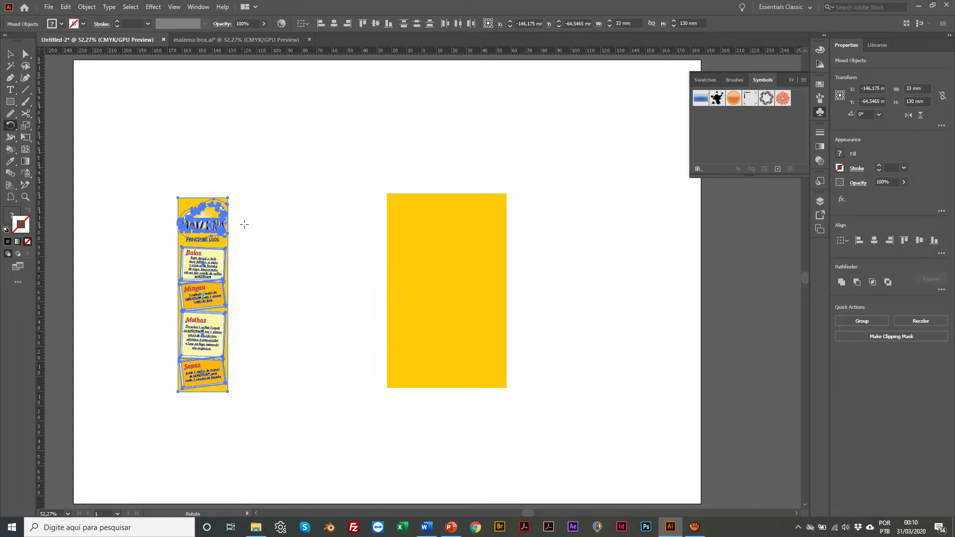
{"action": "left_click_drag", "start_coordinate": [244, 224], "coordinate": [358, 323]}
{"action": "left_click_drag", "start_coordinate": [308, 295], "coordinate": [268, 363]}
{"action": "key", "text": "ctrl+z"}
{"action": "key", "text": "v"}
{"action": "left_click", "coordinate": [187, 206]}
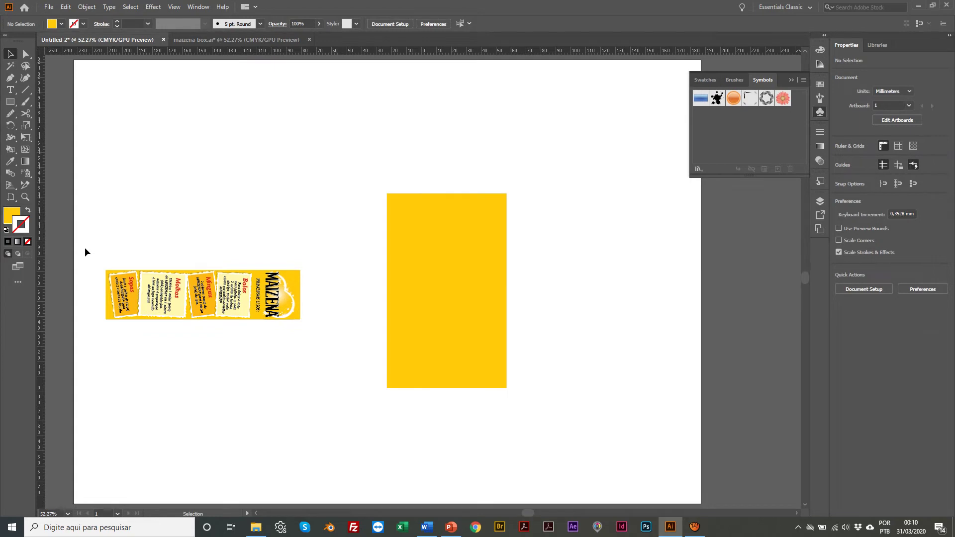
Undo the "Principais usos" side panel's rotation and compare its orientation with the original box layout in maizena-box.ai
{"action": "key", "text": "ctrl+z"}
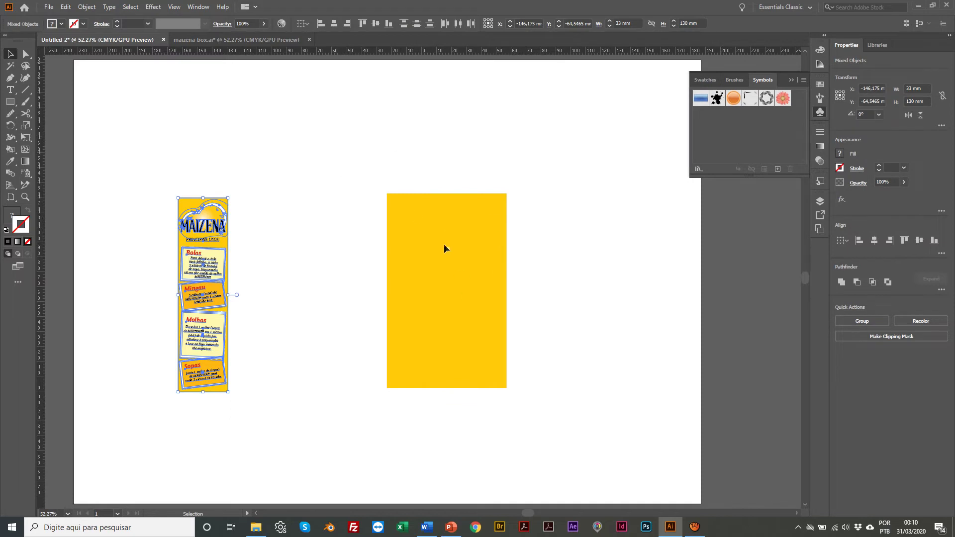
{"action": "scroll", "coordinate": [378, 209], "scroll_direction": "up", "scroll_amount": 1}
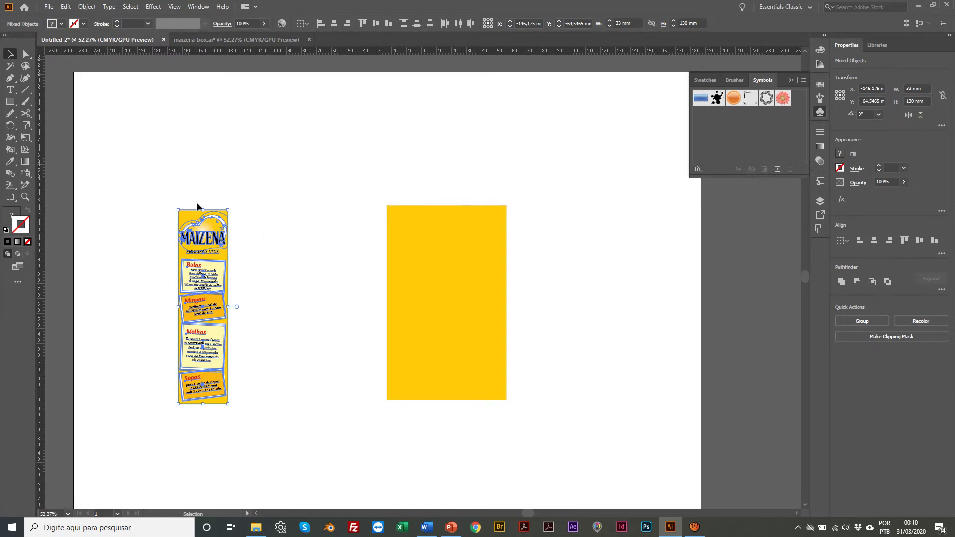
{"action": "left_click", "coordinate": [244, 40]}
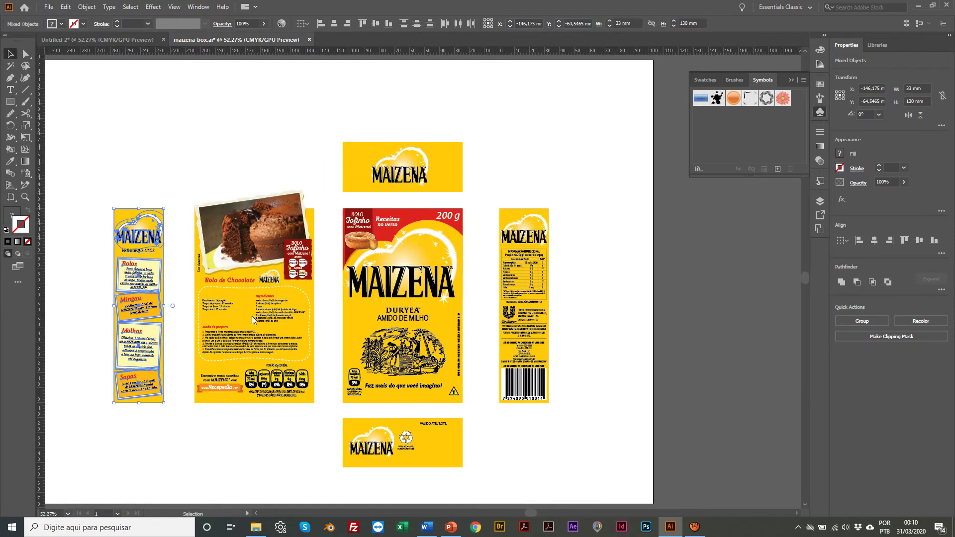
{"action": "left_click", "coordinate": [84, 43]}
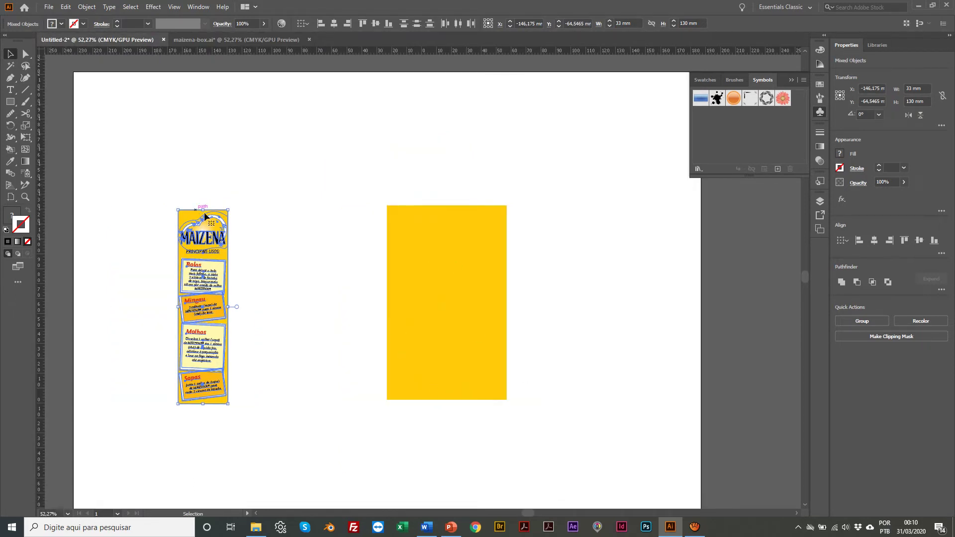
Rotate the upright "Principais usos" side panel in Untitled-2 90° clockwise so it lies horizontally
{"action": "key", "text": "r"}
{"action": "left_click_drag", "start_coordinate": [257, 227], "coordinate": [311, 352]}
{"action": "key", "text": "v"}
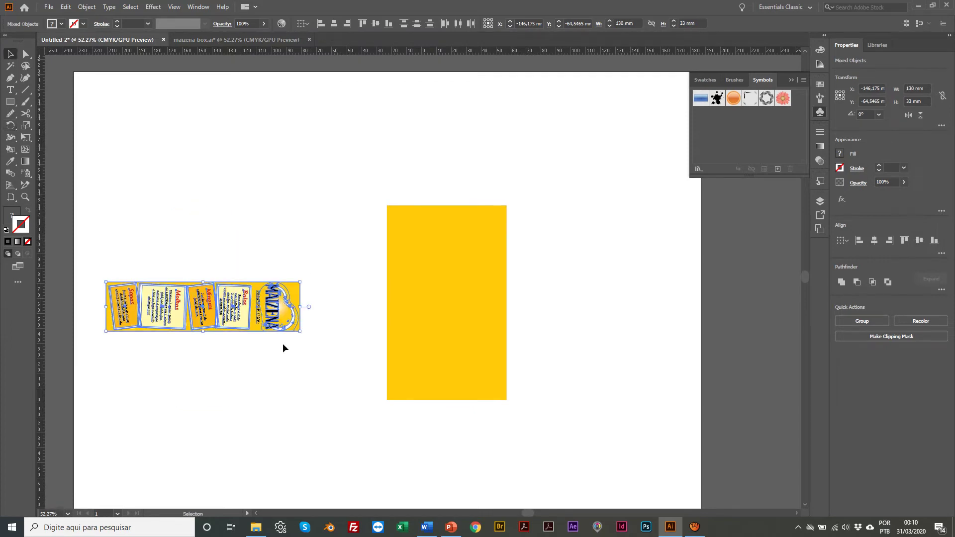
Create a dynamic symbol named Lateral-esquerda from the horizontal "Principais usos" side panel
{"action": "left_click_drag", "start_coordinate": [189, 302], "coordinate": [714, 130]}
{"action": "type", "text": "L"}
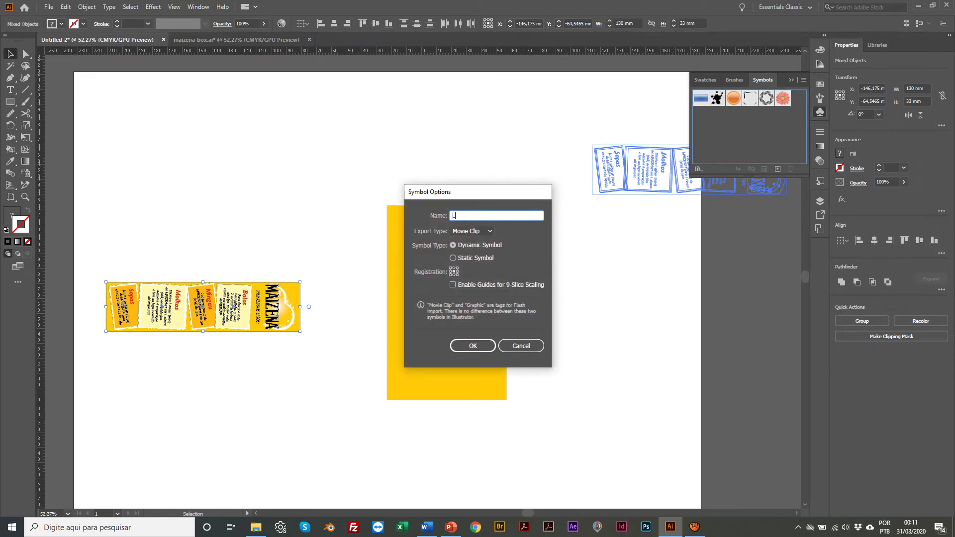
{"action": "type", "text": "ateral-esquerda"}
{"action": "key", "text": "Return"}
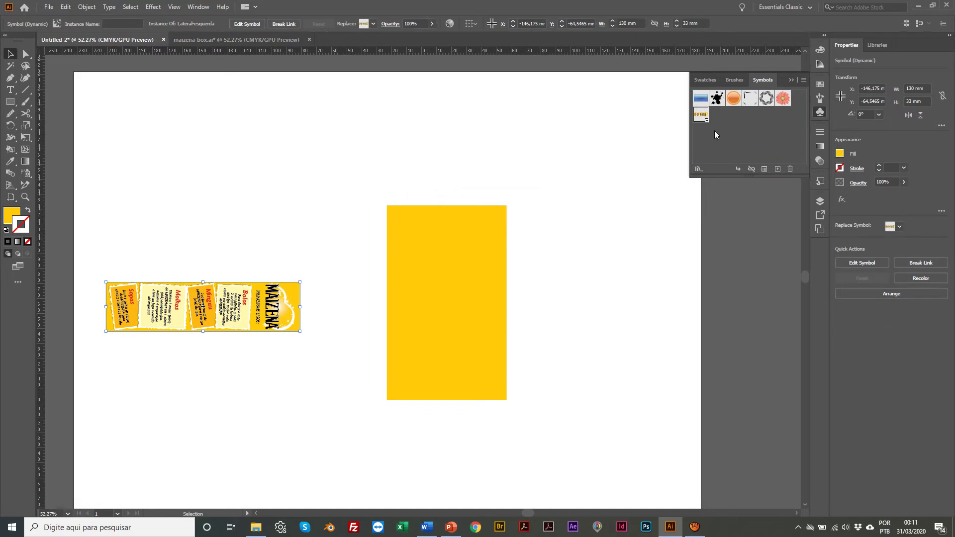
Delete the side panel instance from the artboard and move the yellow rectangle slightly up and to the left
{"action": "left_click", "coordinate": [309, 216]}
{"action": "scroll", "coordinate": [356, 337], "scroll_direction": "left", "scroll_amount": 1}
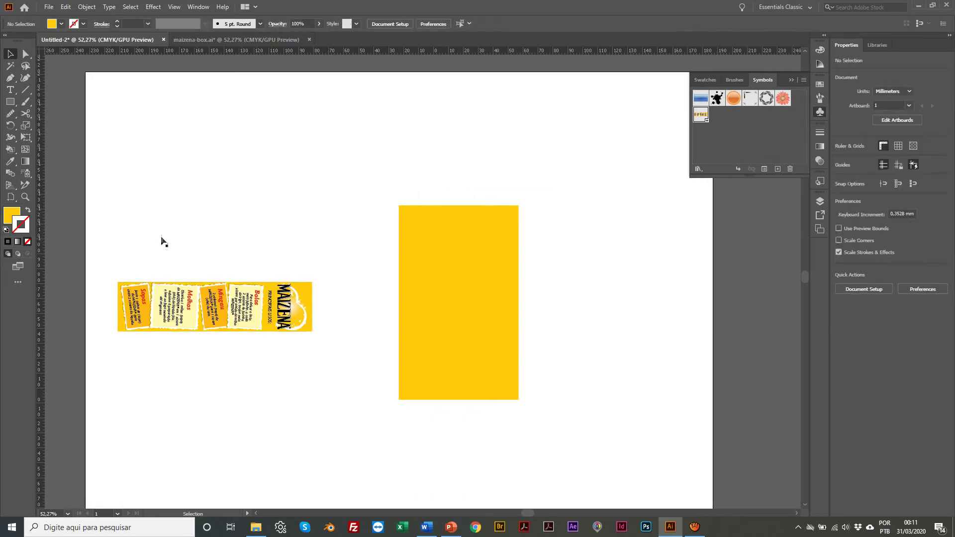
{"action": "left_click_drag", "start_coordinate": [116, 234], "coordinate": [312, 377]}
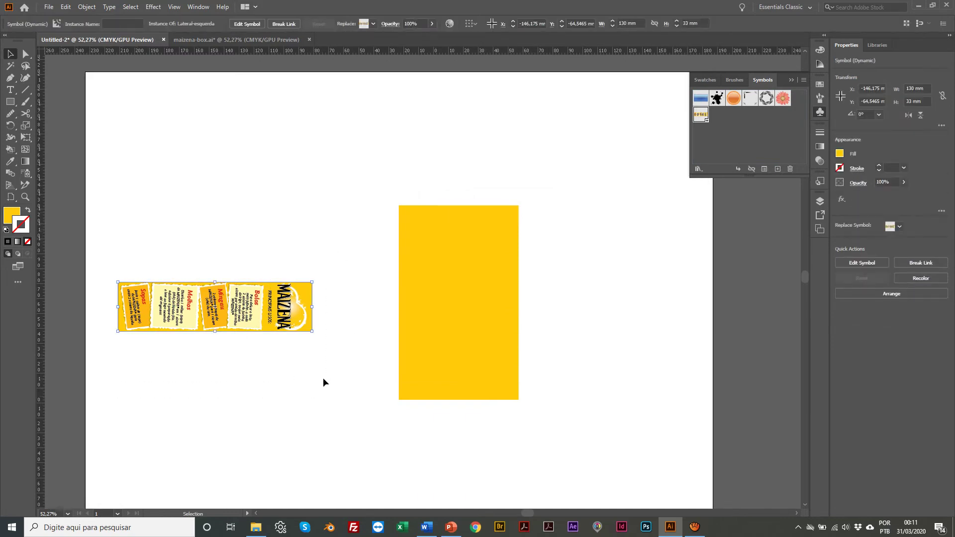
{"action": "key", "text": "Delete"}
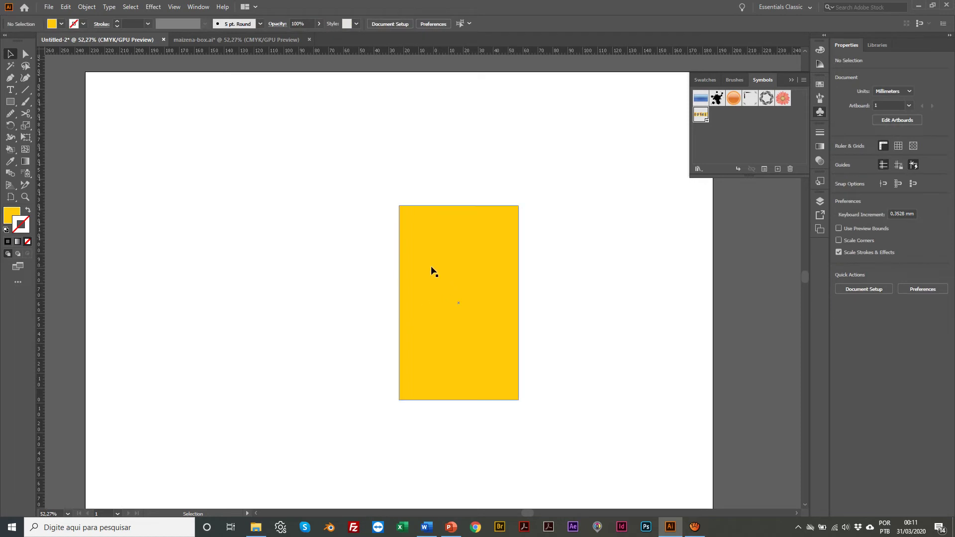
{"action": "left_click_drag", "start_coordinate": [432, 271], "coordinate": [401, 251]}
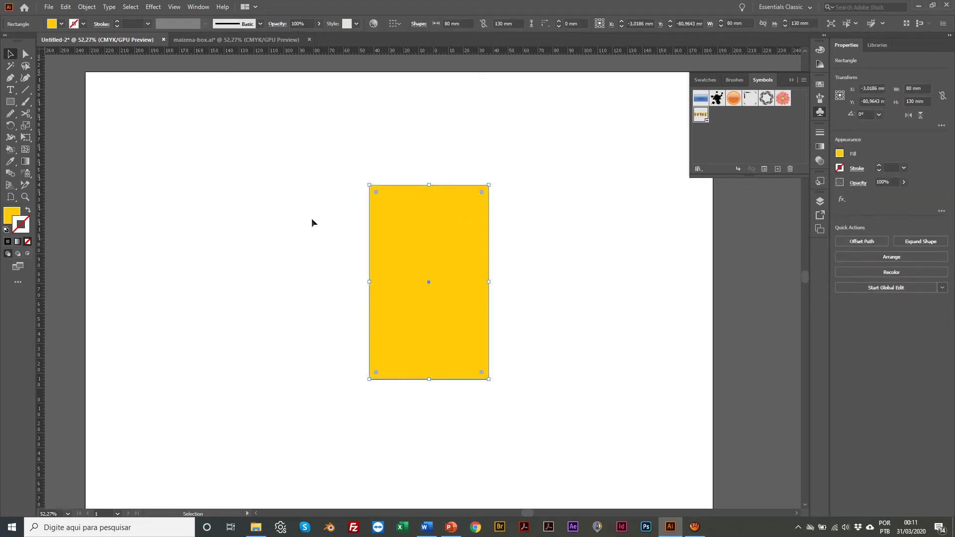
Apply the 3D Extrude & Bevel effect to the yellow rectangle with a 91 pt extrude depth and open its artwork mapping
{"action": "left_click", "coordinate": [154, 8]}
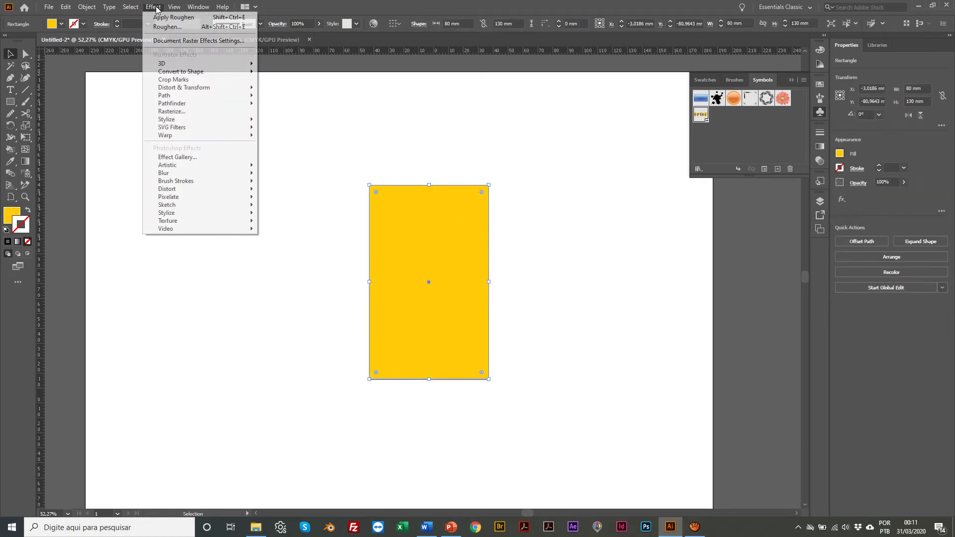
{"action": "mouse_move", "coordinate": [182, 63]}
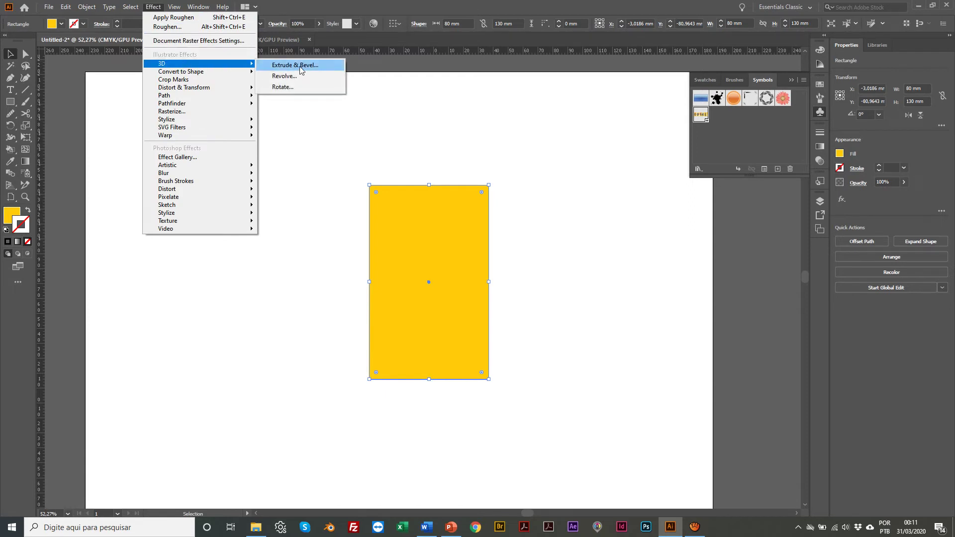
{"action": "left_click", "coordinate": [300, 66]}
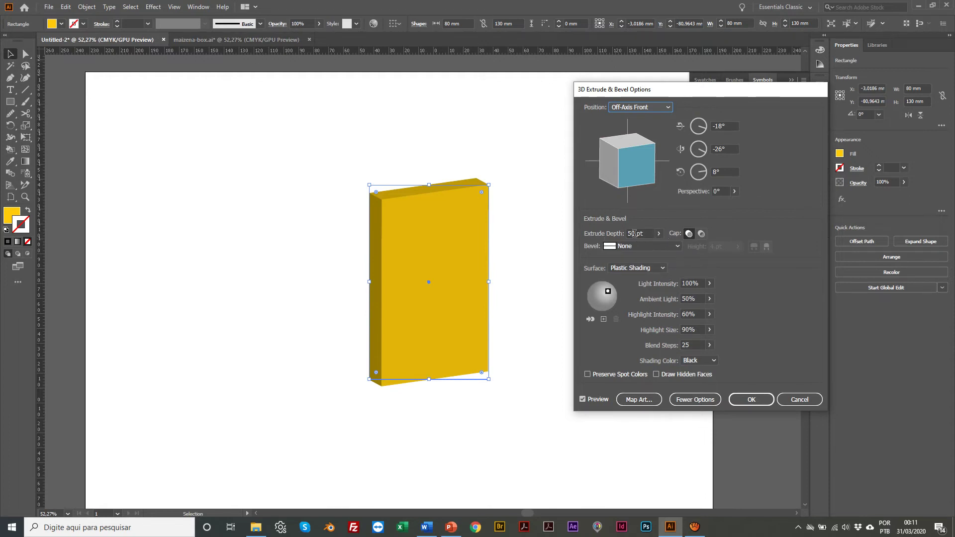
{"action": "left_click_drag", "start_coordinate": [632, 233], "coordinate": [617, 231]}
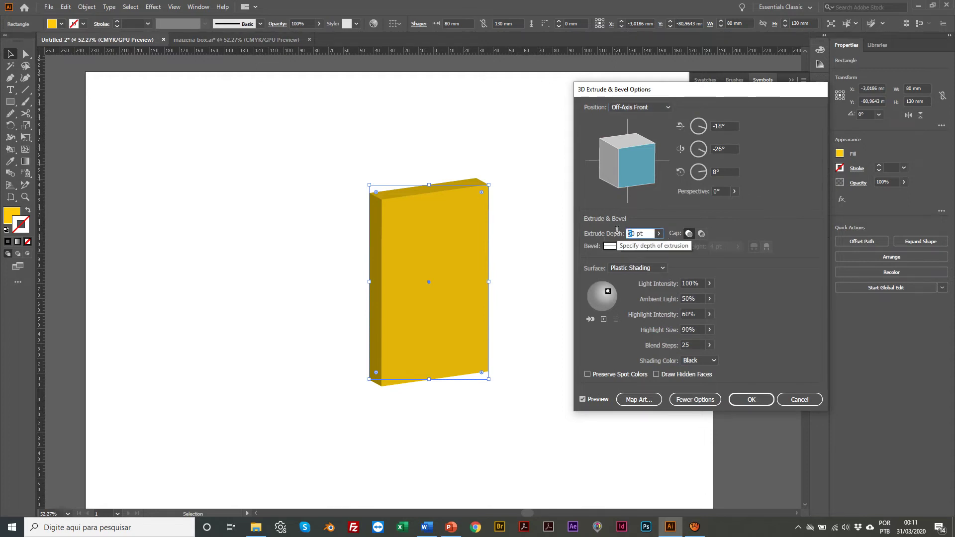
{"action": "type", "text": "90"}
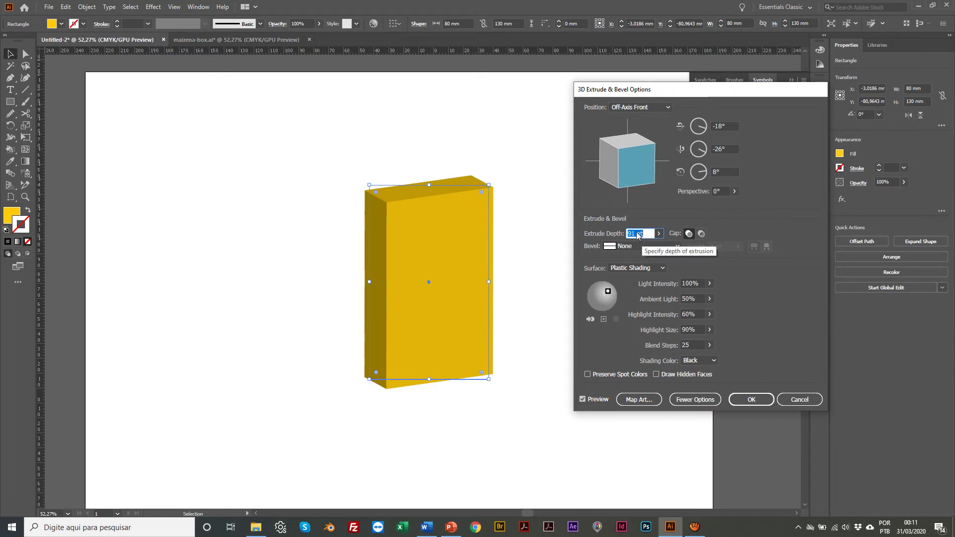
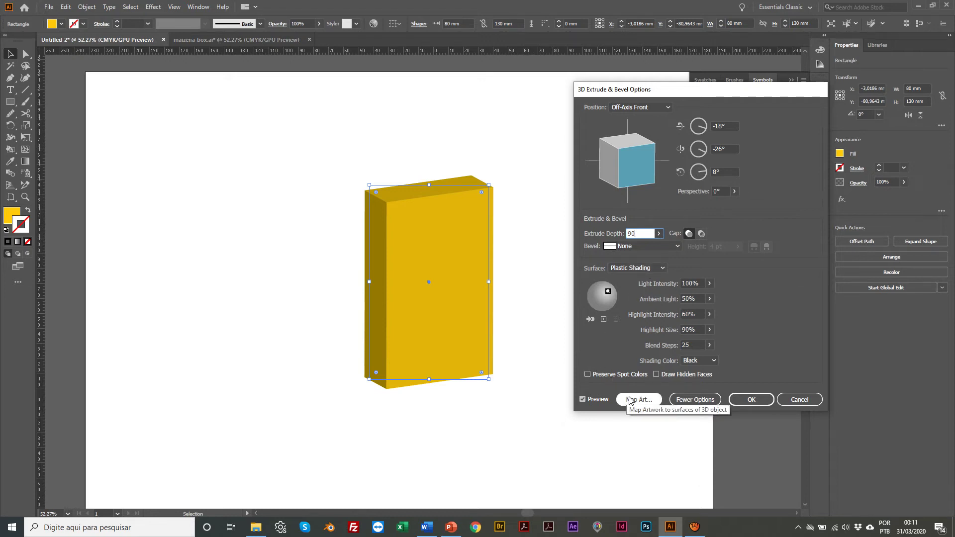
{"action": "key", "text": "Down"}
{"action": "key", "text": "Up"}
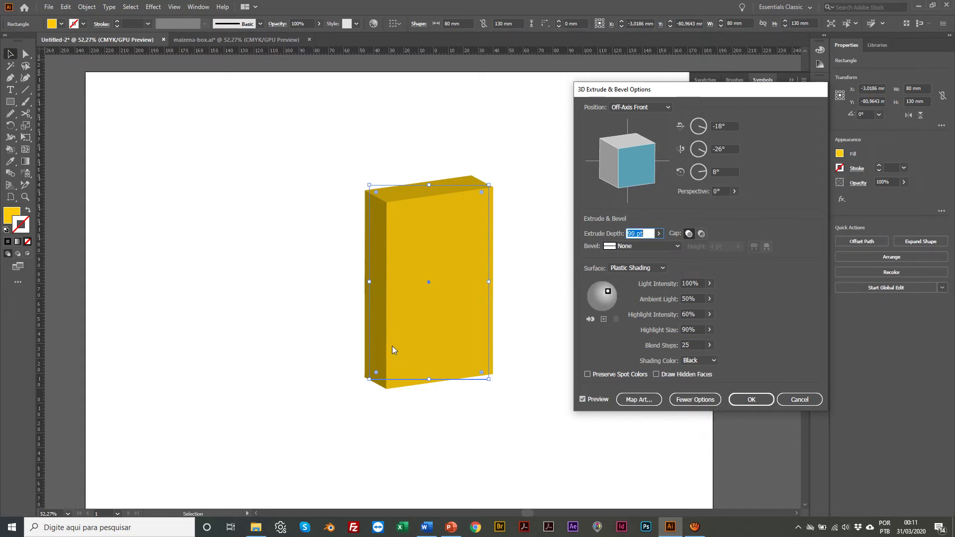
{"action": "key", "text": "Up"}
{"action": "left_click", "coordinate": [639, 399]}
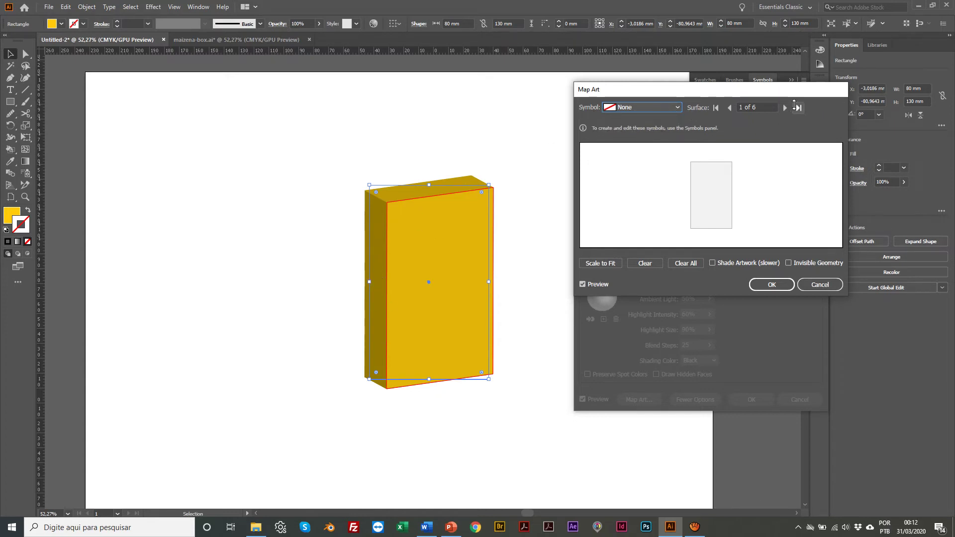
{"action": "scroll", "coordinate": [693, 117], "scroll_direction": "down", "scroll_amount": 1}
{"action": "scroll", "coordinate": [627, 106], "scroll_direction": "down", "scroll_amount": 4}
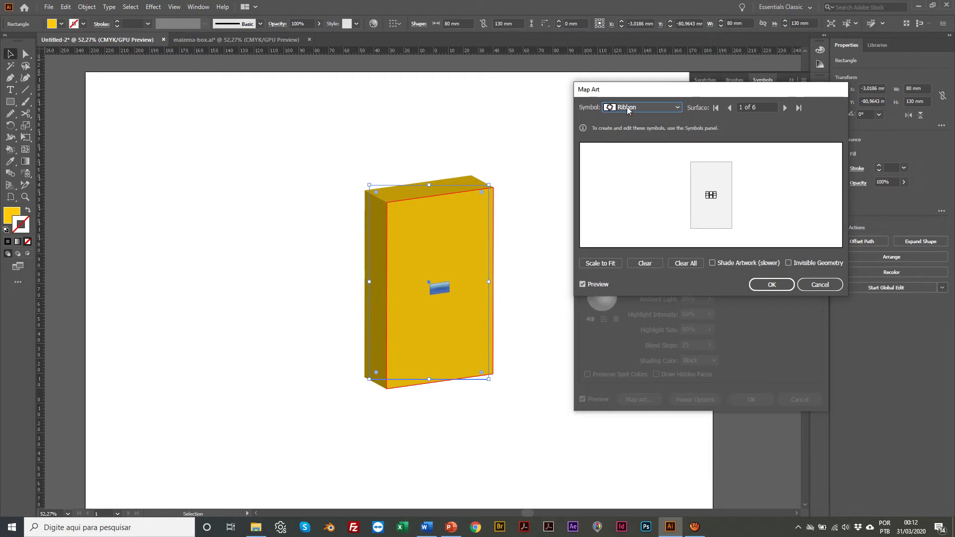
{"action": "left_click", "coordinate": [626, 109]}
{"action": "left_click", "coordinate": [637, 118]}
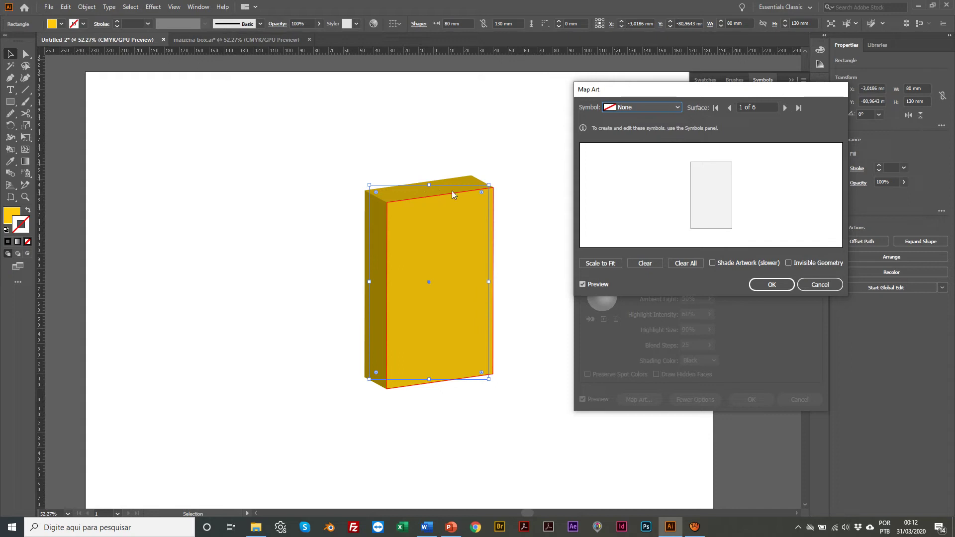
Map the Lateral-esquerda symbol onto surface 5, the box's narrow left side, then apply the 3D effect and deselect the box
{"action": "left_click", "coordinate": [785, 108]}
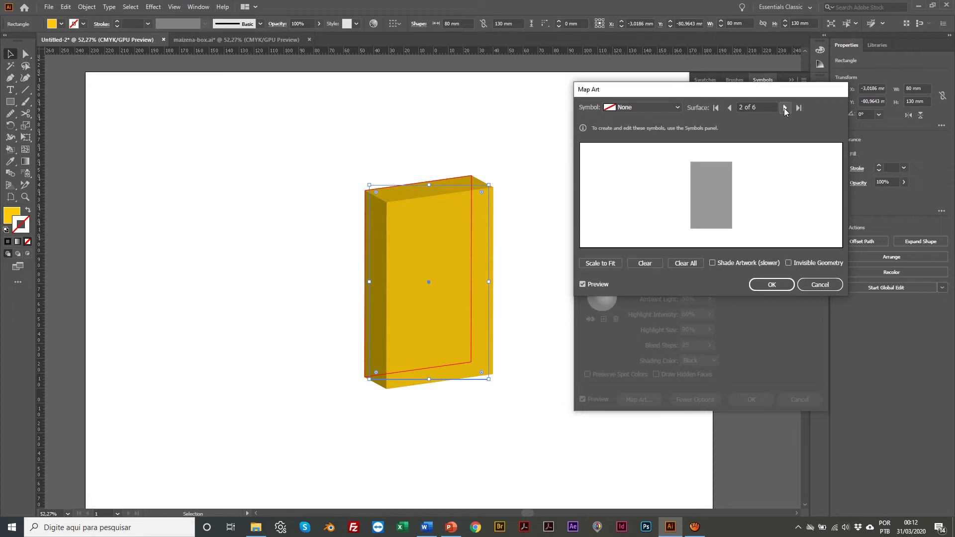
{"action": "left_click", "coordinate": [785, 108]}
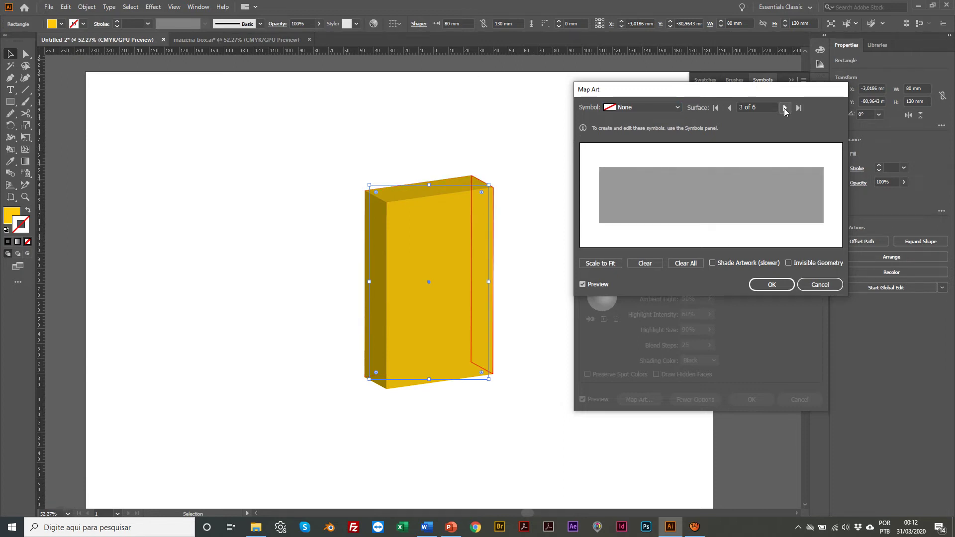
{"action": "left_click", "coordinate": [785, 108]}
{"action": "left_click", "coordinate": [785, 108]}
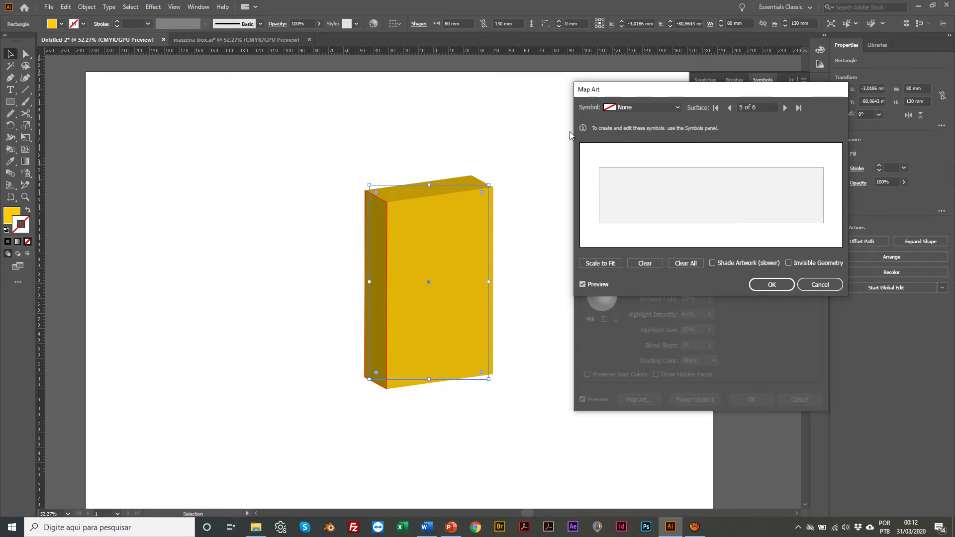
{"action": "mouse_move", "coordinate": [644, 91]}
{"action": "left_mouse_down"}
{"action": "mouse_move", "coordinate": [613, 162]}
{"action": "mouse_move", "coordinate": [633, 180]}
{"action": "mouse_move", "coordinate": [642, 96]}
{"action": "left_mouse_up"}
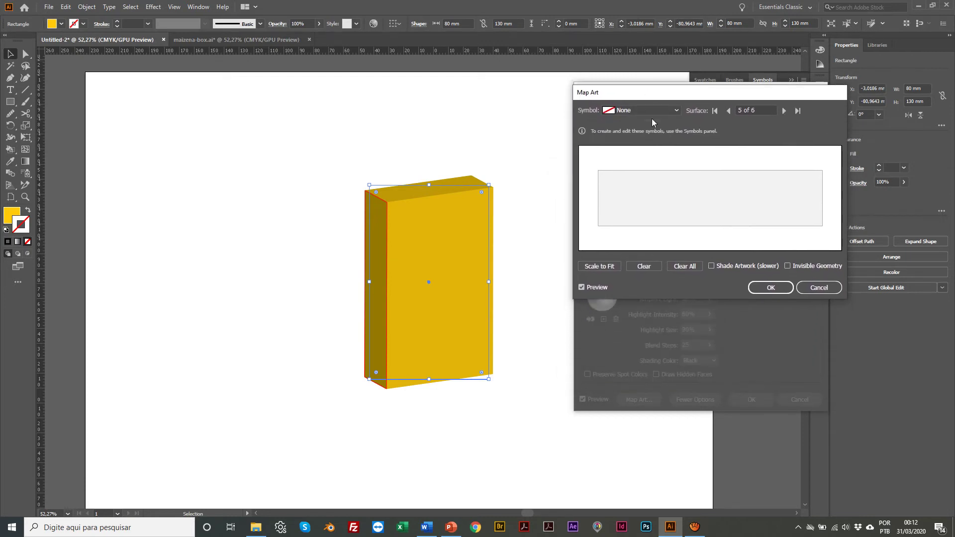
{"action": "left_click", "coordinate": [643, 111]}
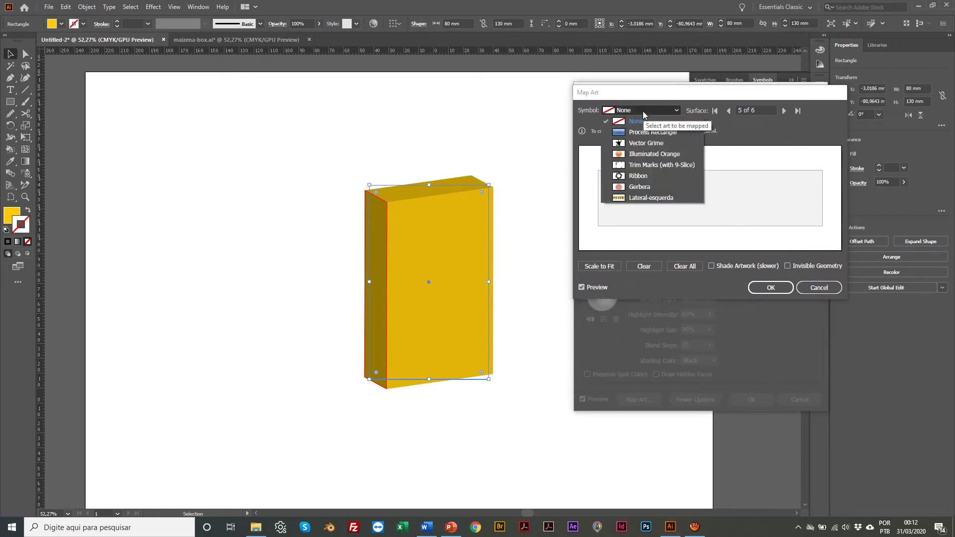
{"action": "left_click", "coordinate": [646, 199]}
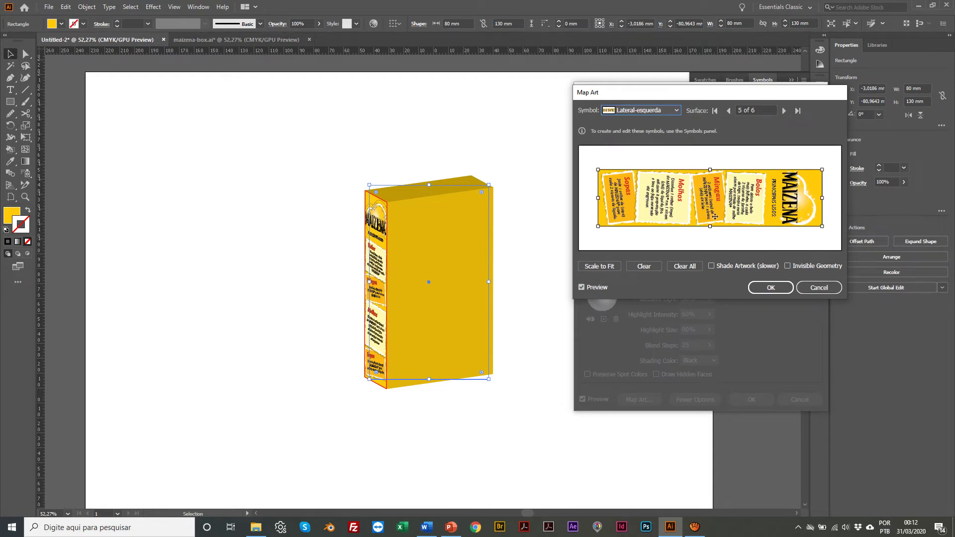
{"action": "left_click", "coordinate": [771, 288]}
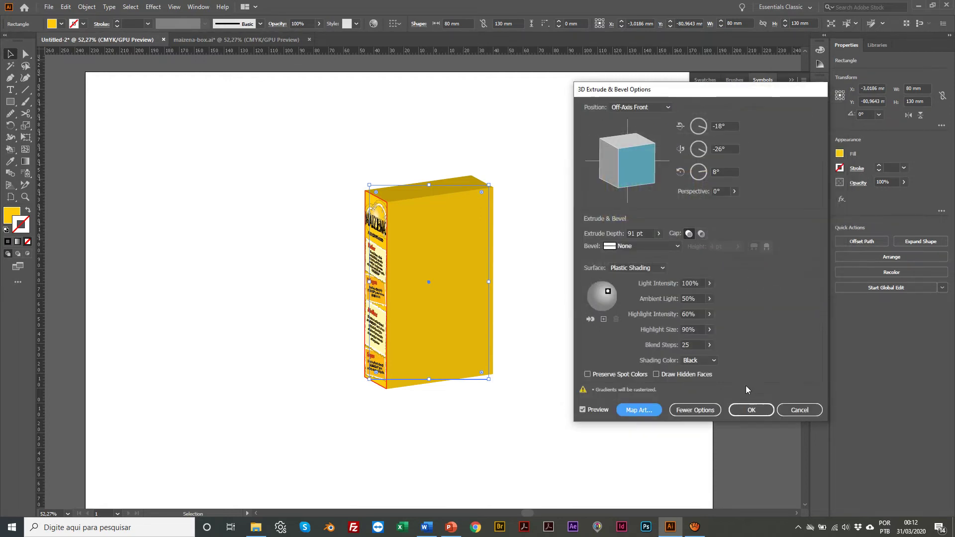
{"action": "left_click", "coordinate": [752, 411]}
{"action": "left_click", "coordinate": [236, 279]}
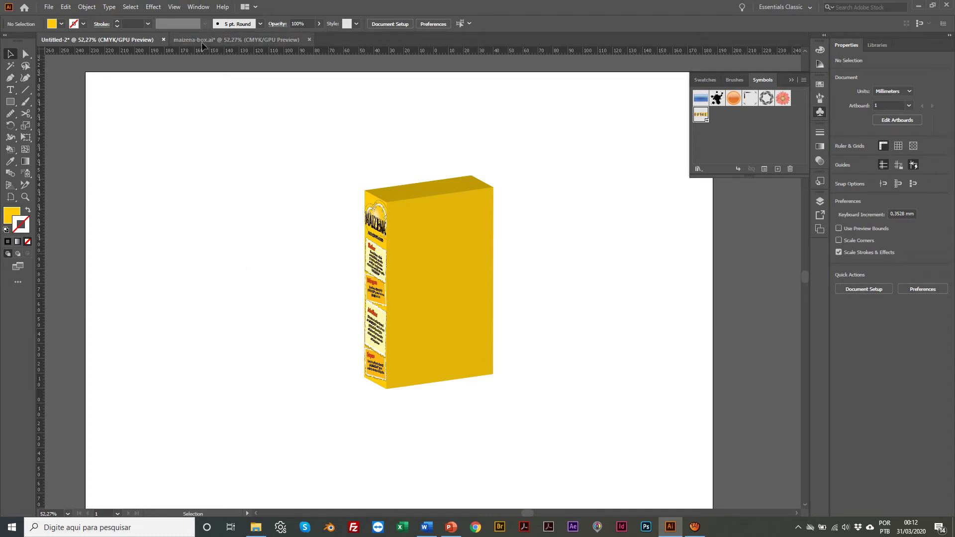
Copy the top flap panel with the MAIZENA logo from maizena-box.ai into Untitled-2 and place it left of the 3D box
{"action": "scroll", "coordinate": [408, 162], "scroll_direction": "left", "scroll_amount": 1}
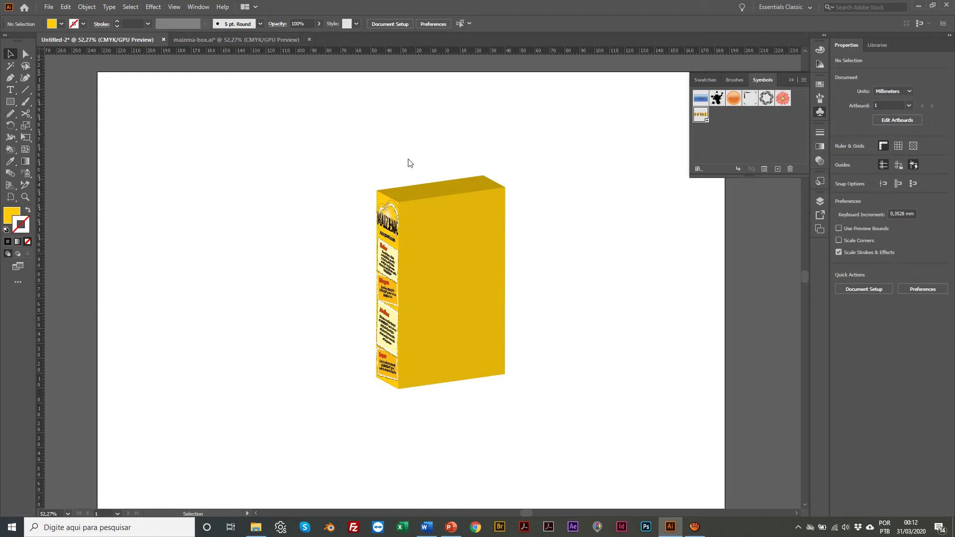
{"action": "left_click", "coordinate": [216, 40]}
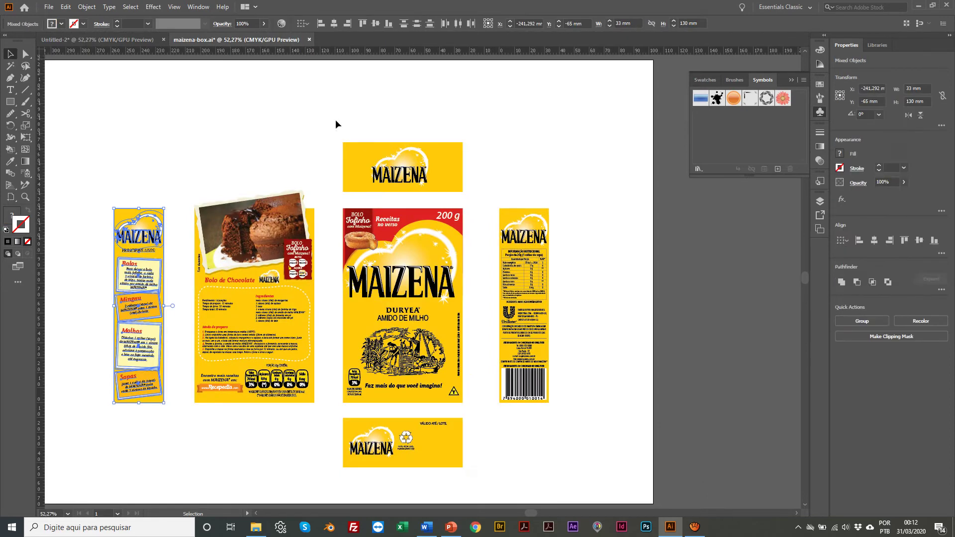
{"action": "left_click_drag", "start_coordinate": [335, 119], "coordinate": [487, 197]}
{"action": "left_click", "coordinate": [488, 199]}
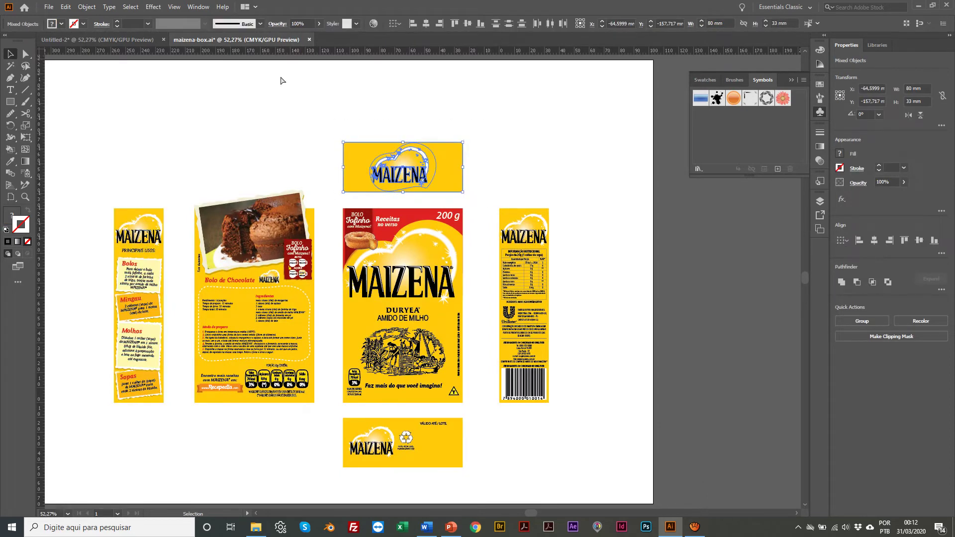
{"action": "left_click", "coordinate": [127, 39]}
{"action": "key", "text": "ctrl+v"}
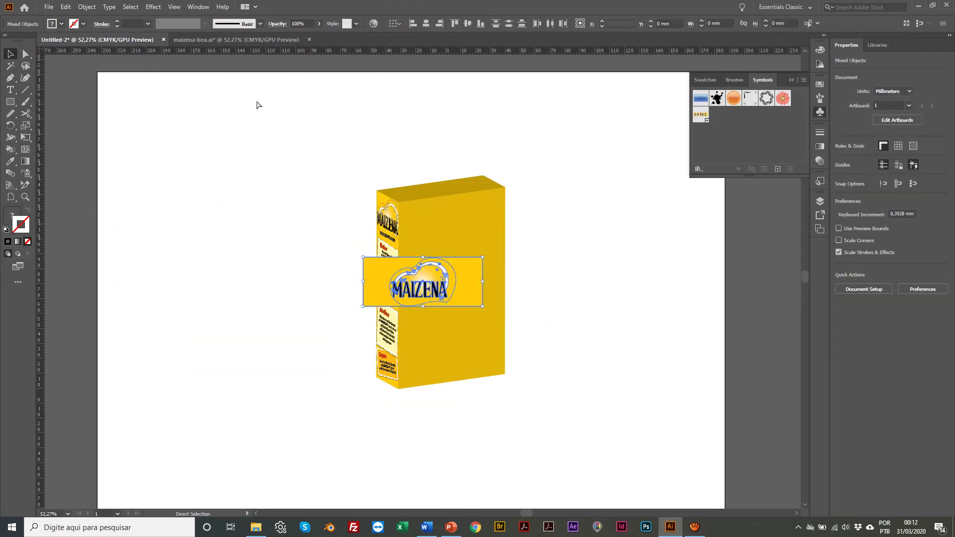
{"action": "left_click_drag", "start_coordinate": [422, 268], "coordinate": [210, 255]}
{"action": "scroll", "coordinate": [211, 255], "scroll_direction": "right", "scroll_amount": 1}
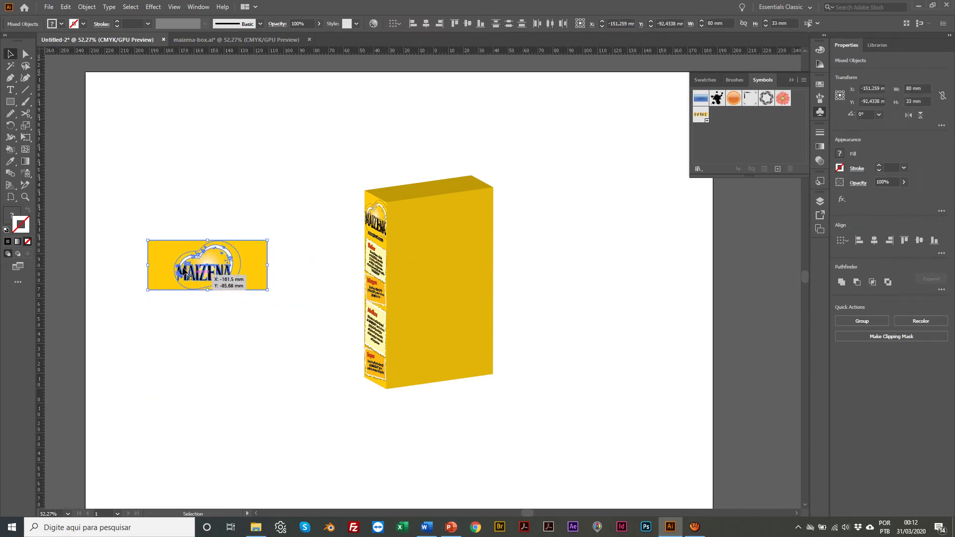
Save the top flap panel as a new symbol named Topo and delete its instance from the artboard
{"action": "left_click_drag", "start_coordinate": [215, 257], "coordinate": [717, 142]}
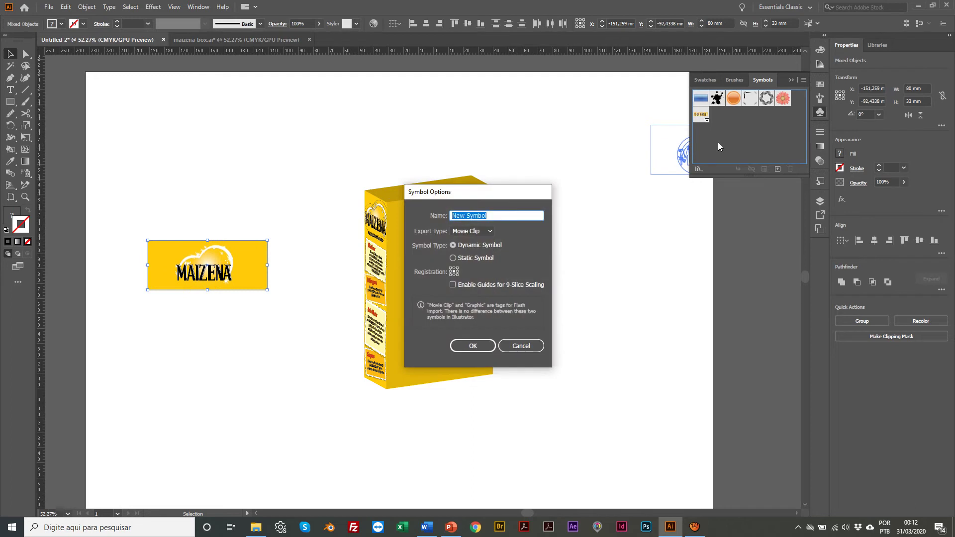
{"action": "type", "text": "Topo"}
{"action": "key", "text": "Return"}
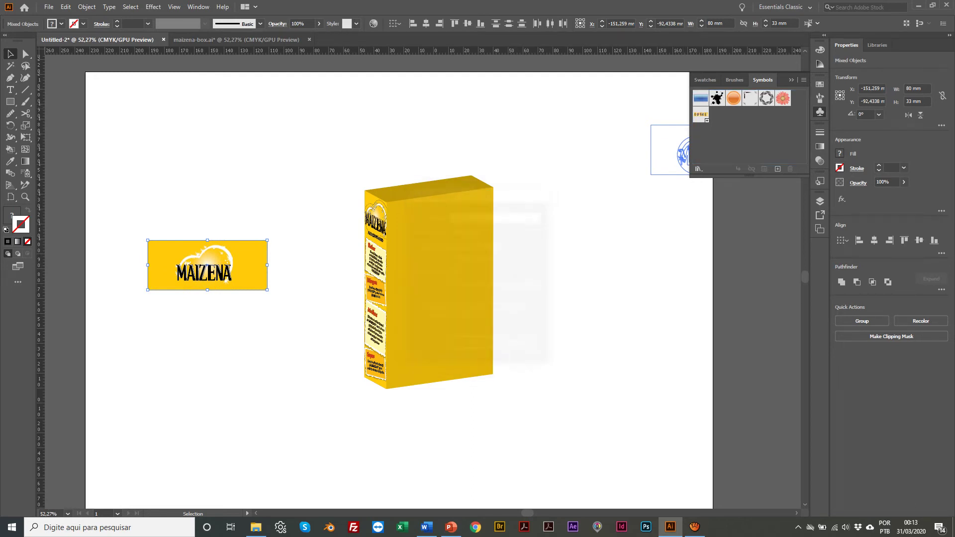
{"action": "left_click", "coordinate": [174, 200]}
{"action": "left_click_drag", "start_coordinate": [130, 215], "coordinate": [286, 352]}
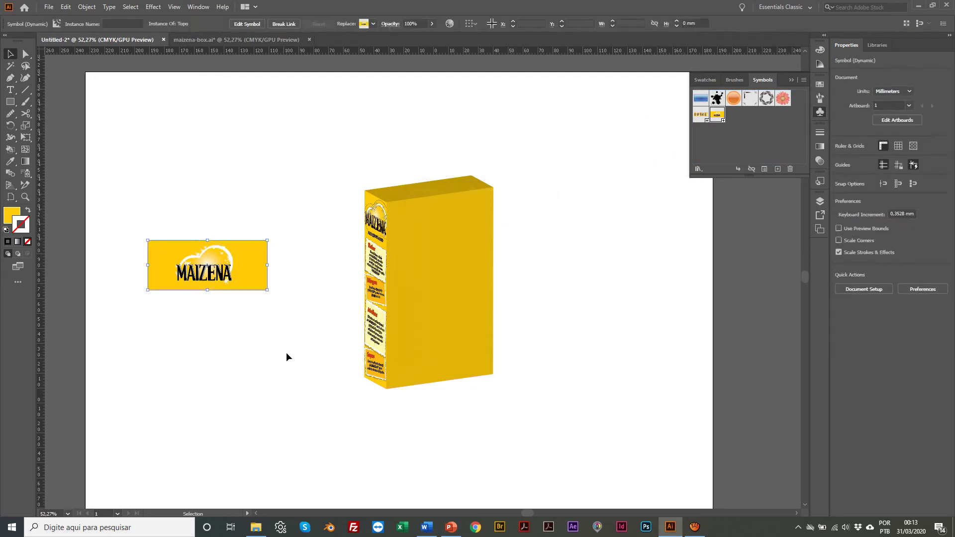
{"action": "key", "text": "Delete"}
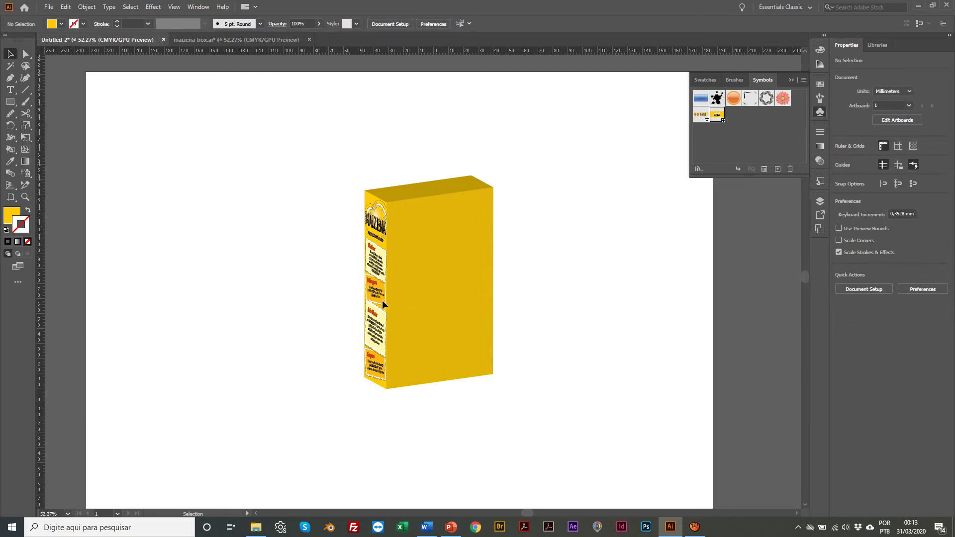
Show the Appearance settings and open the artwork mapping of the box's 3D Extrude & Bevel effect
{"action": "left_click", "coordinate": [418, 258]}
{"action": "scroll", "coordinate": [415, 263], "scroll_direction": "left", "scroll_amount": 1}
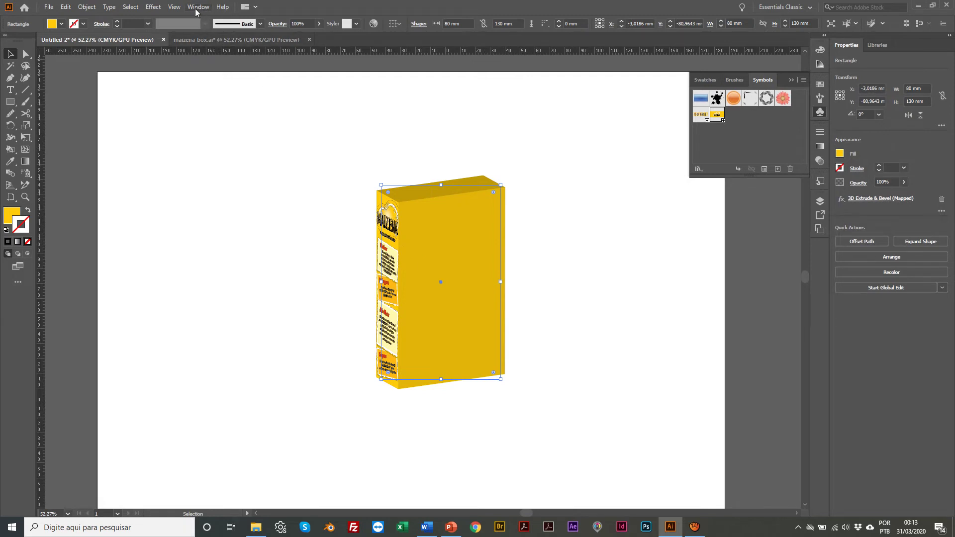
{"action": "left_click", "coordinate": [264, 82]}
{"action": "scroll", "coordinate": [308, 118], "scroll_direction": "up", "scroll_amount": 1}
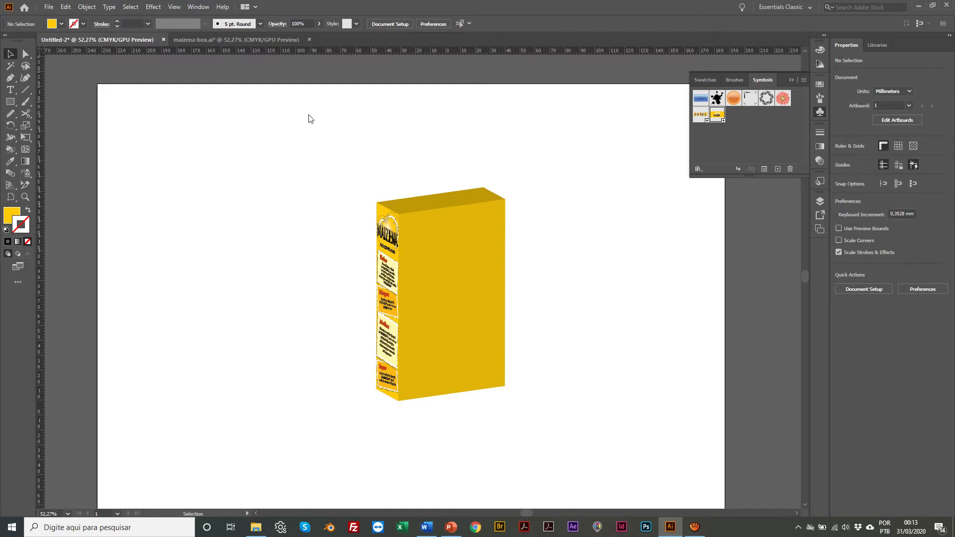
{"action": "left_click", "coordinate": [201, 4]}
{"action": "left_click", "coordinate": [276, 129]}
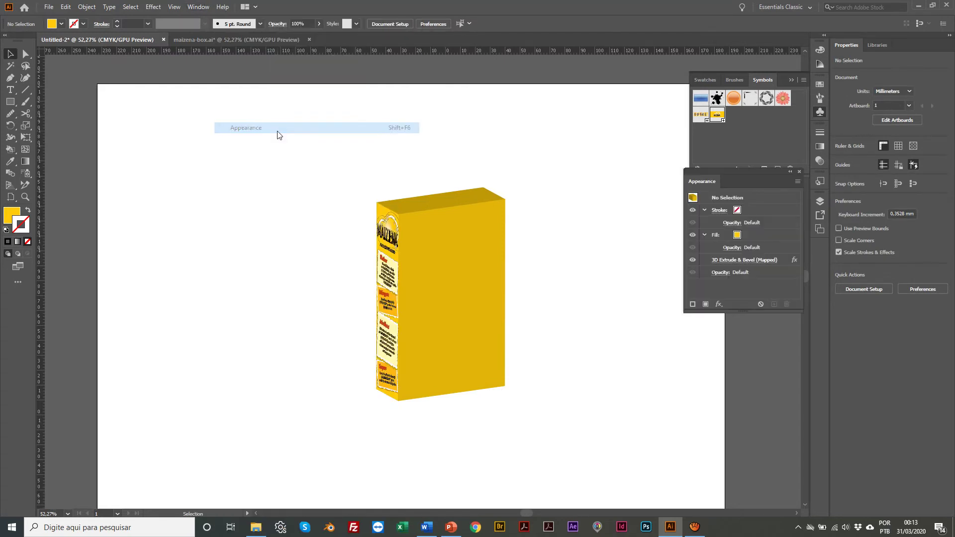
{"action": "left_click", "coordinate": [410, 244]}
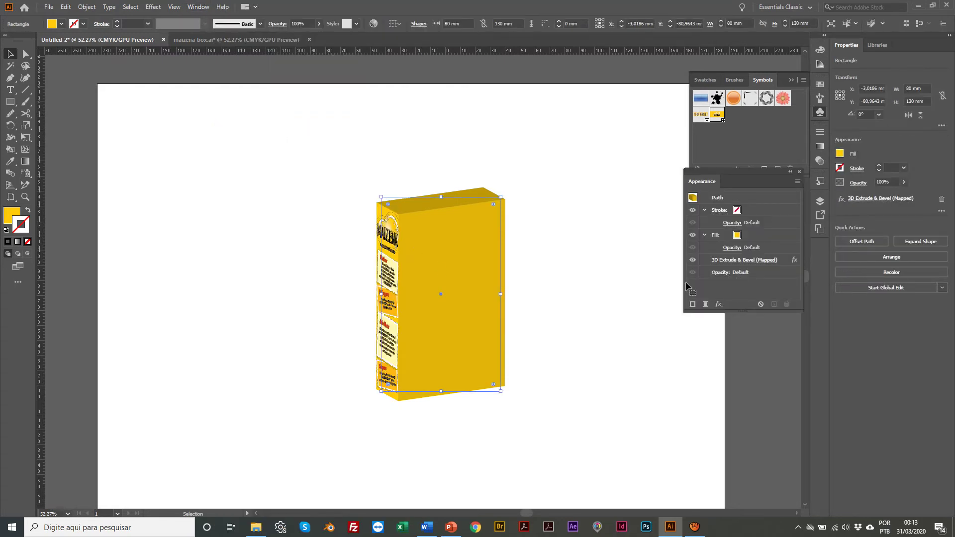
{"action": "left_click", "coordinate": [736, 260]}
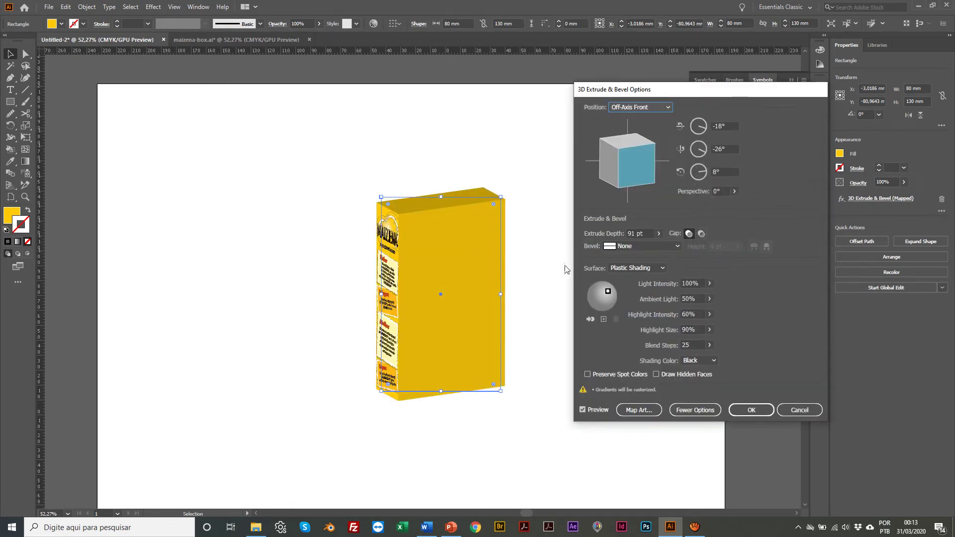
{"action": "left_click", "coordinate": [630, 411]}
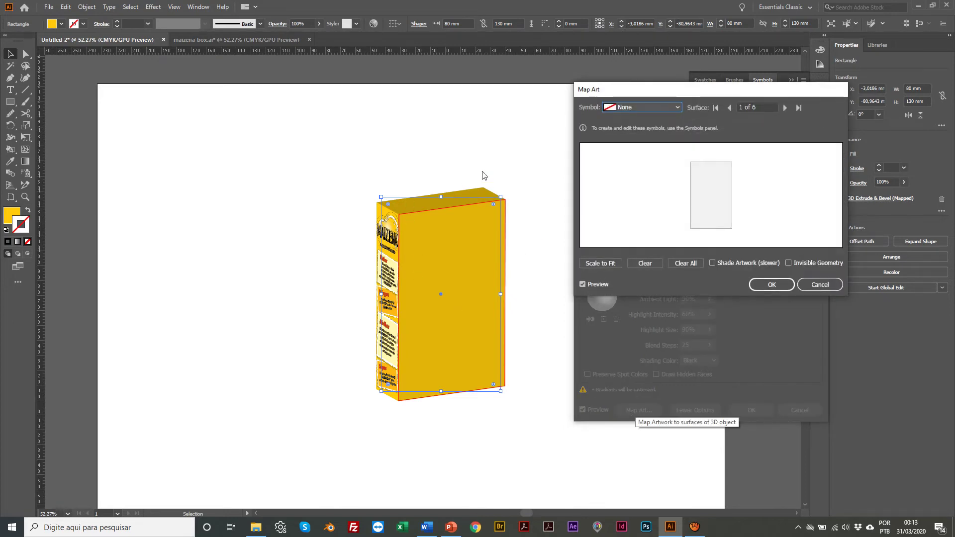
Map the Topo symbol onto surface 6, the top of the box, then apply the 3D effect and deselect the box
{"action": "left_click", "coordinate": [785, 108]}
{"action": "left_click", "coordinate": [786, 107]}
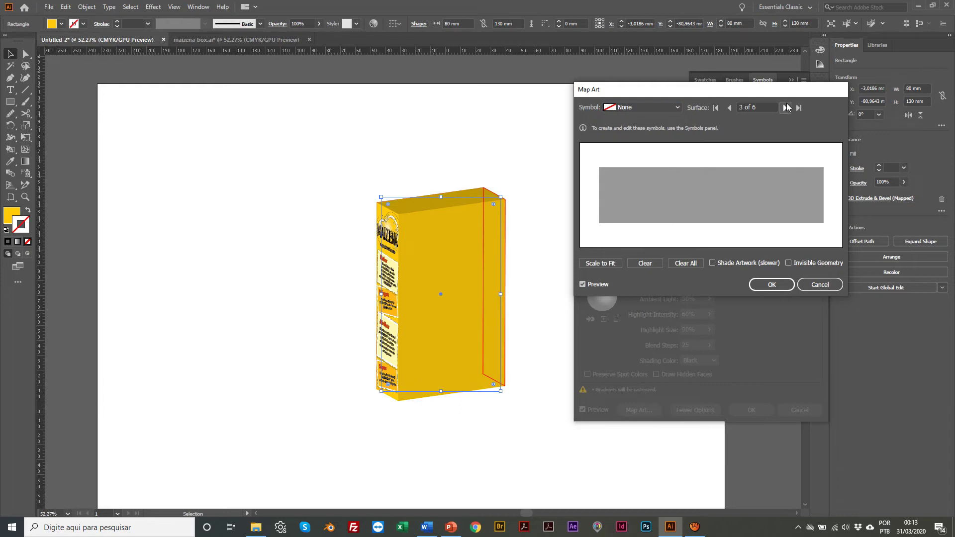
{"action": "left_click", "coordinate": [785, 108]}
{"action": "left_click", "coordinate": [785, 107]}
{"action": "left_click", "coordinate": [785, 107]}
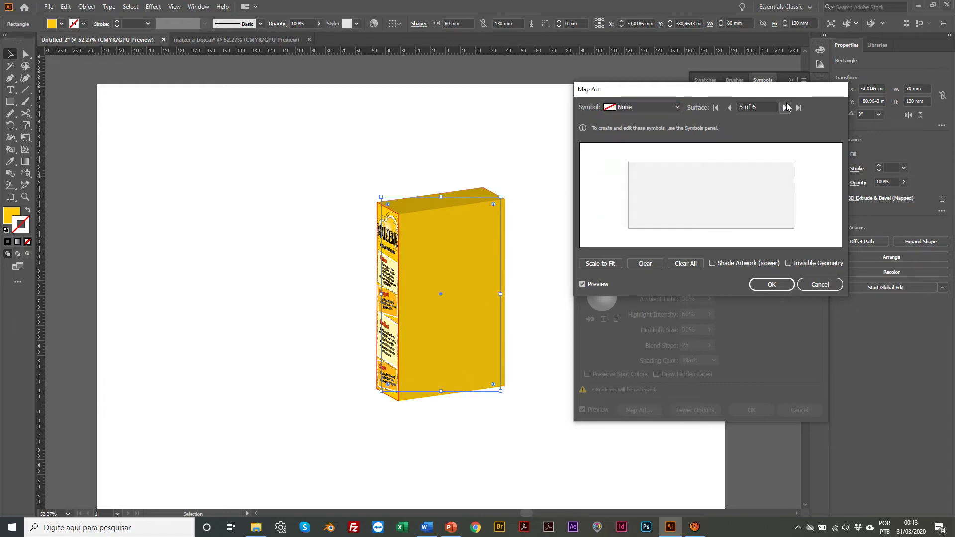
{"action": "scroll", "coordinate": [651, 109], "scroll_direction": "down", "scroll_amount": 1}
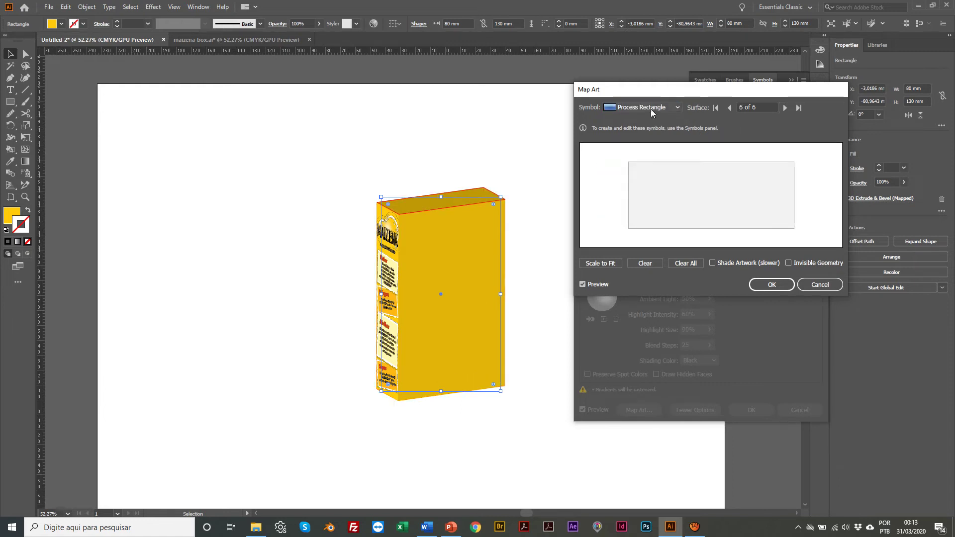
{"action": "left_click", "coordinate": [660, 108]}
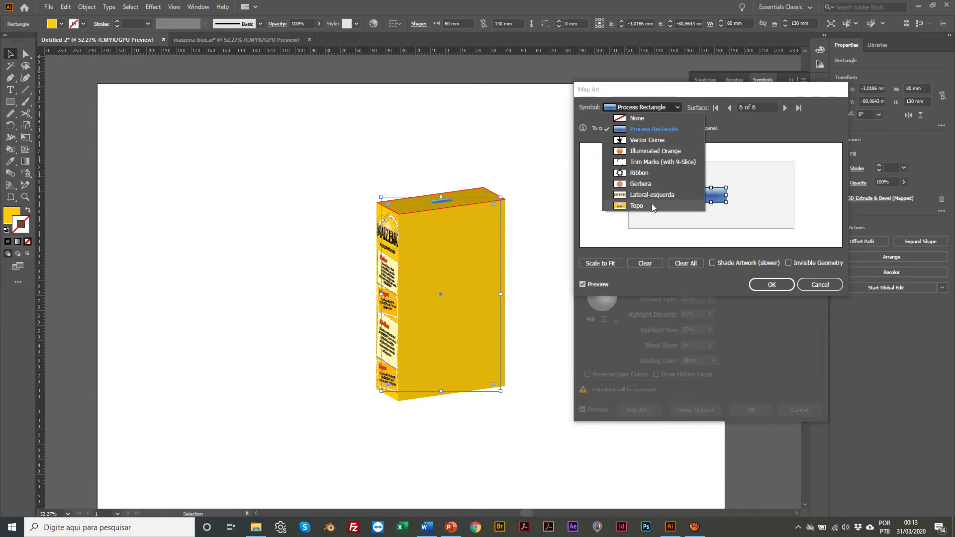
{"action": "key", "text": "Escape"}
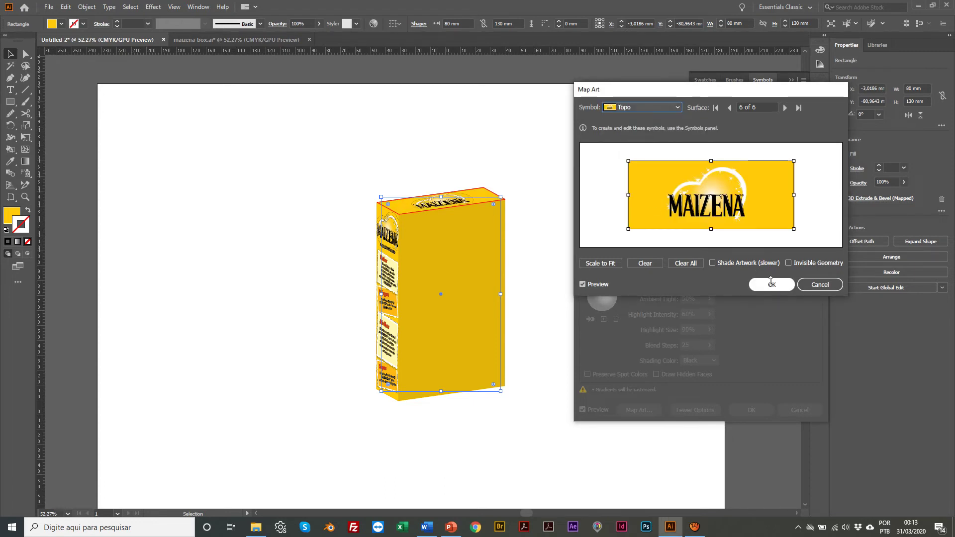
{"action": "left_click", "coordinate": [771, 285]}
{"action": "left_click", "coordinate": [745, 409]}
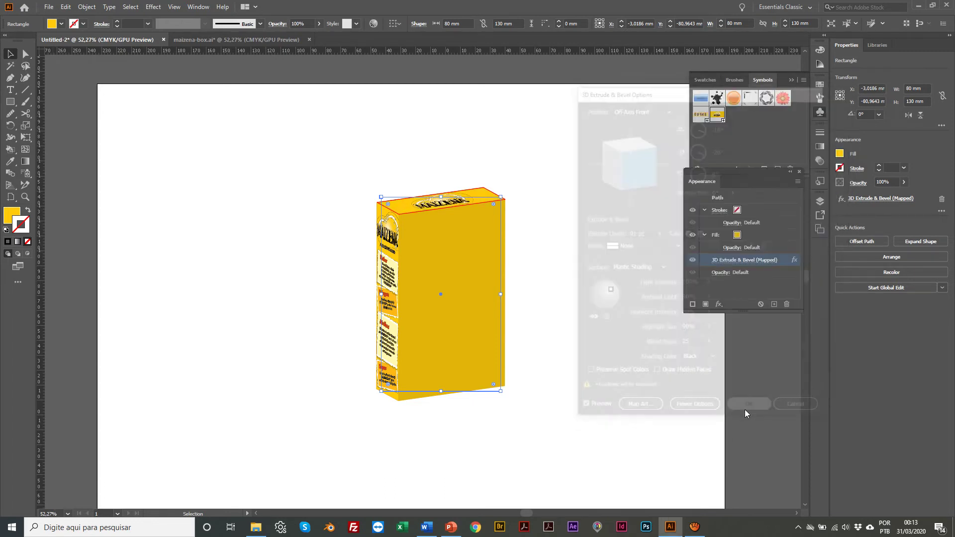
{"action": "left_click", "coordinate": [170, 351]}
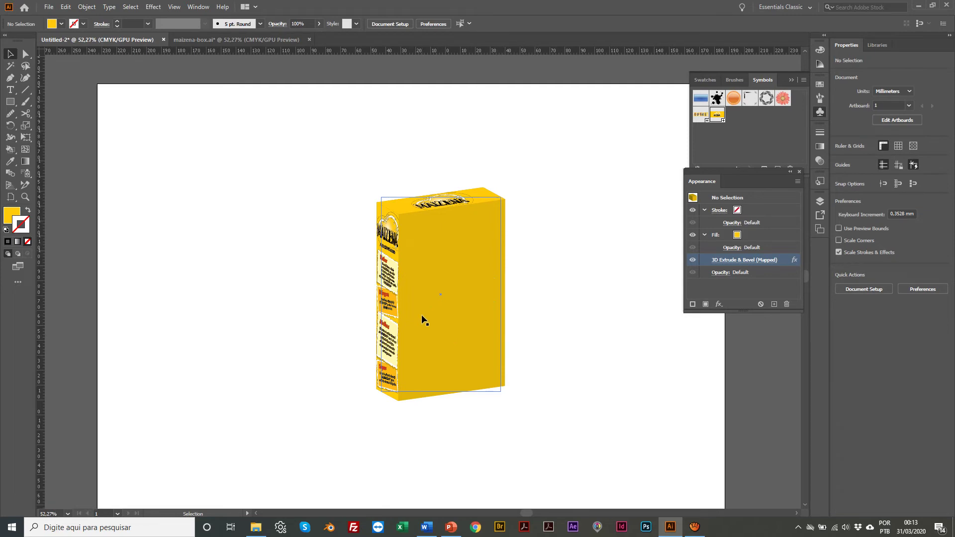
Copy the side panel with the nutrition table and barcode from maizena-box.ai into Untitled-2 and place it left of the 3D box
{"action": "left_click", "coordinate": [185, 43]}
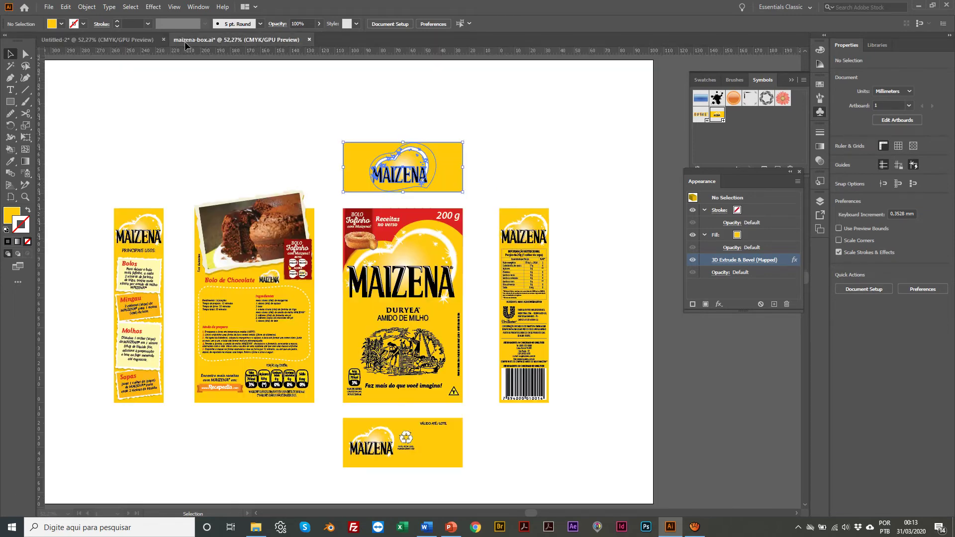
{"action": "scroll", "coordinate": [396, 197], "scroll_direction": "right", "scroll_amount": 1}
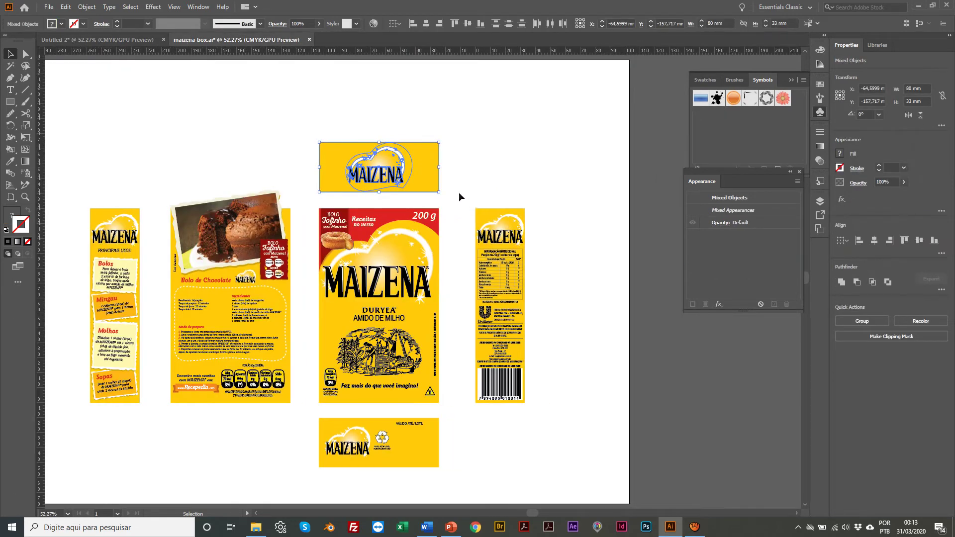
{"action": "left_click_drag", "start_coordinate": [458, 192], "coordinate": [557, 431]}
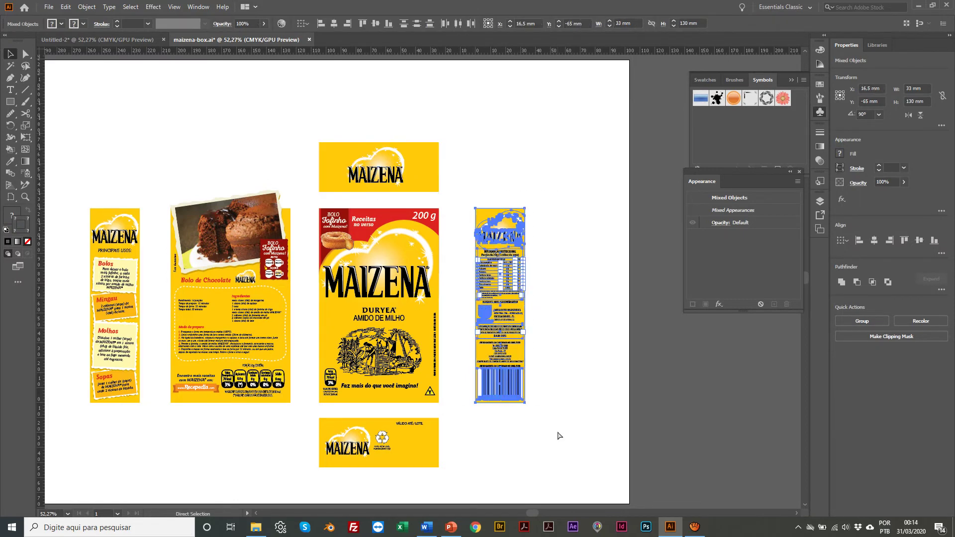
{"action": "key", "text": "v"}
{"action": "key", "text": "ctrl+c"}
{"action": "left_click", "coordinate": [99, 41]}
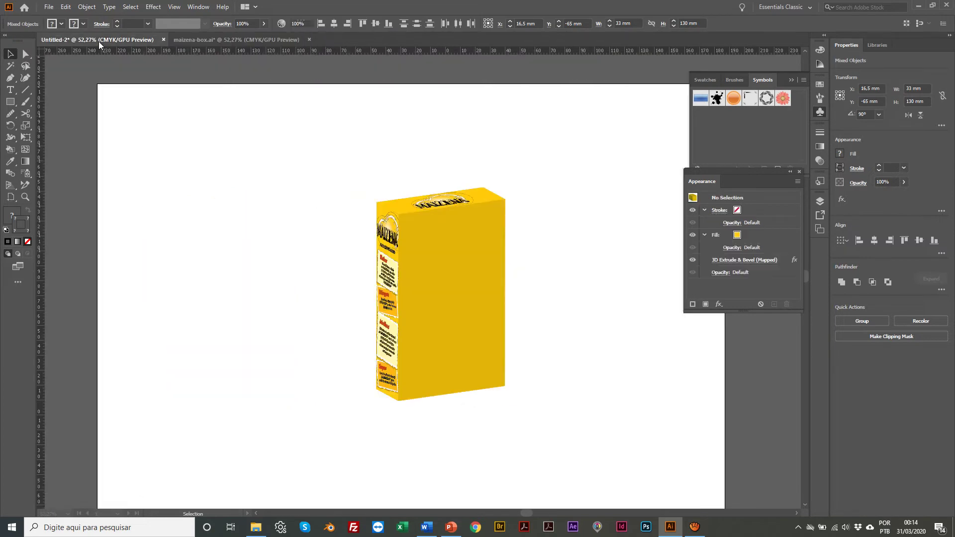
{"action": "key", "text": "ctrl+v"}
{"action": "left_click_drag", "start_coordinate": [446, 265], "coordinate": [201, 258]}
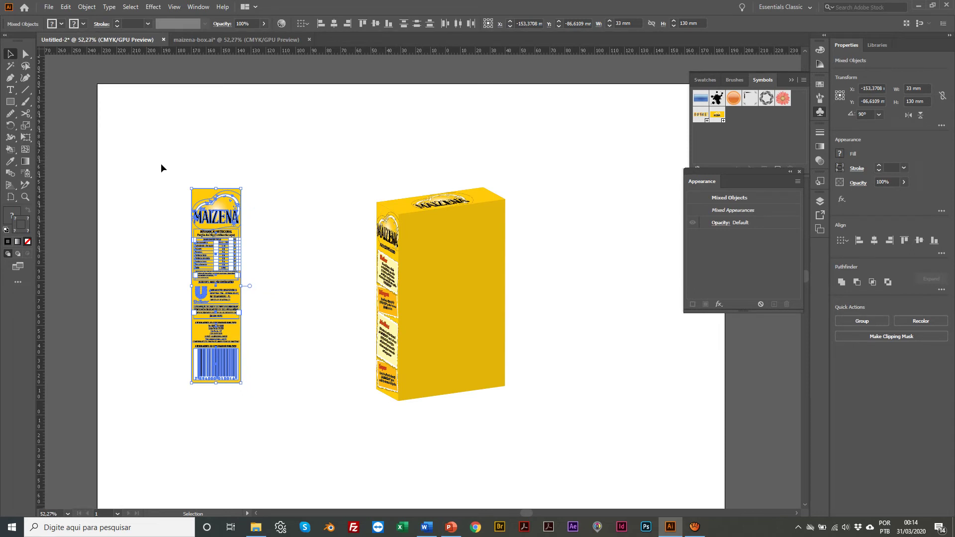
Rotate the pasted barcode side panel 90° clockwise so it lies horizontally with its logo end towards the box
{"action": "key", "text": "r"}
{"action": "left_click_drag", "start_coordinate": [247, 150], "coordinate": [384, 329]}
{"action": "scroll", "coordinate": [348, 259], "scroll_direction": "up", "scroll_amount": 5}
{"action": "left_click_drag", "start_coordinate": [378, 454], "coordinate": [378, 454]}
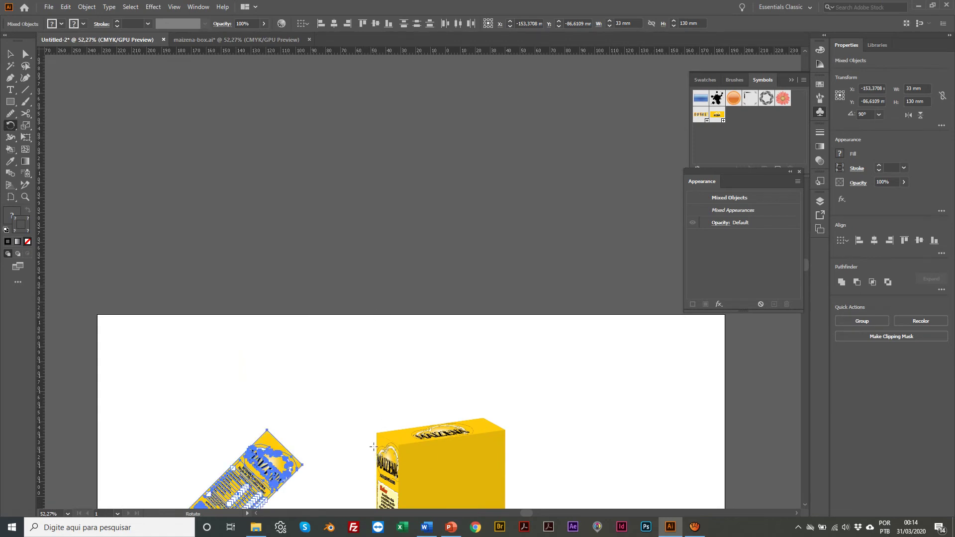
{"action": "scroll", "coordinate": [339, 383], "scroll_direction": "down", "scroll_amount": 4}
{"action": "key", "text": "ctrl+z"}
{"action": "scroll", "coordinate": [278, 299], "scroll_direction": "down", "scroll_amount": 2}
{"action": "scroll", "coordinate": [259, 259], "scroll_direction": "right", "scroll_amount": 1}
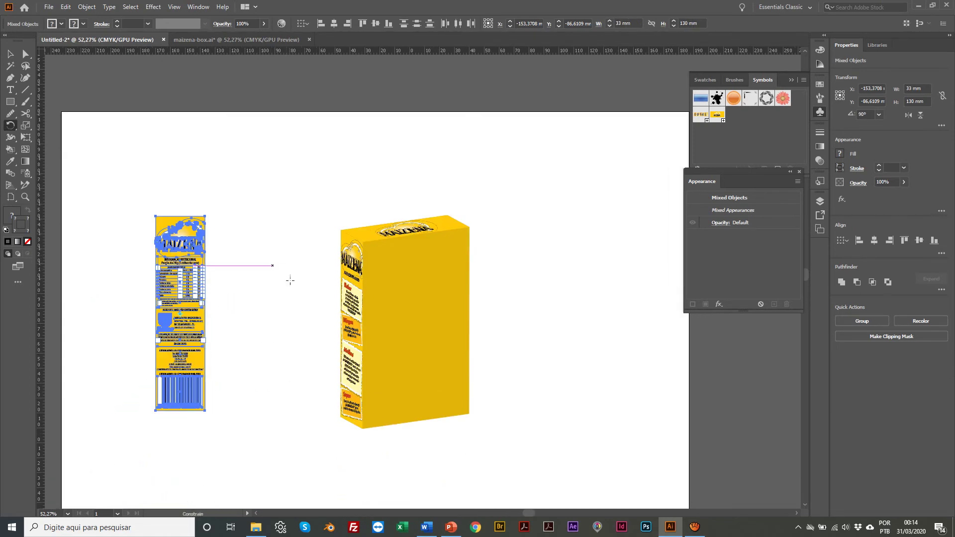
{"action": "left_click_drag", "start_coordinate": [288, 273], "coordinate": [272, 416]}
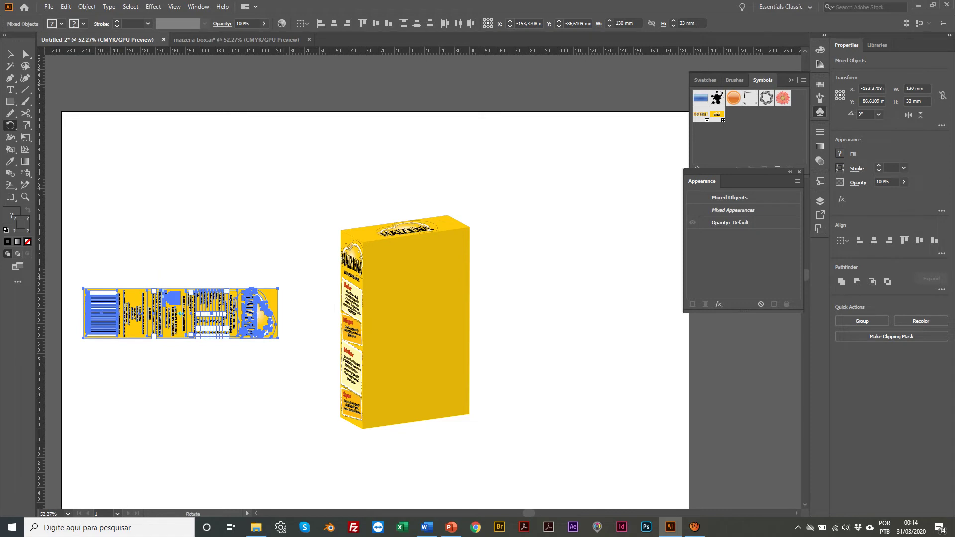
{"action": "key", "text": "v"}
{"action": "scroll", "coordinate": [148, 321], "scroll_direction": "right", "scroll_amount": 1}
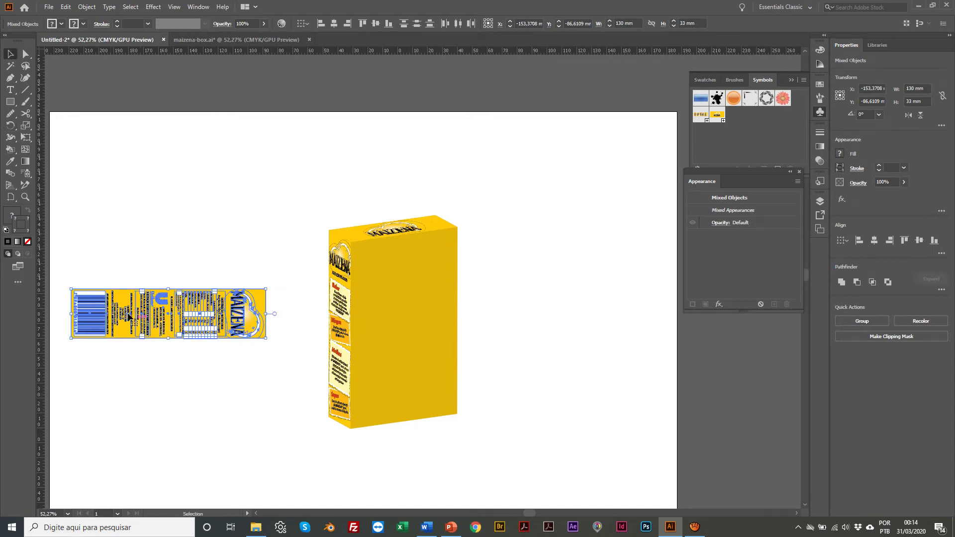
Save the rotated barcode panel as a new symbol named Lateral-direita and delete its instance from the artboard
{"action": "left_click_drag", "start_coordinate": [158, 301], "coordinate": [733, 142]}
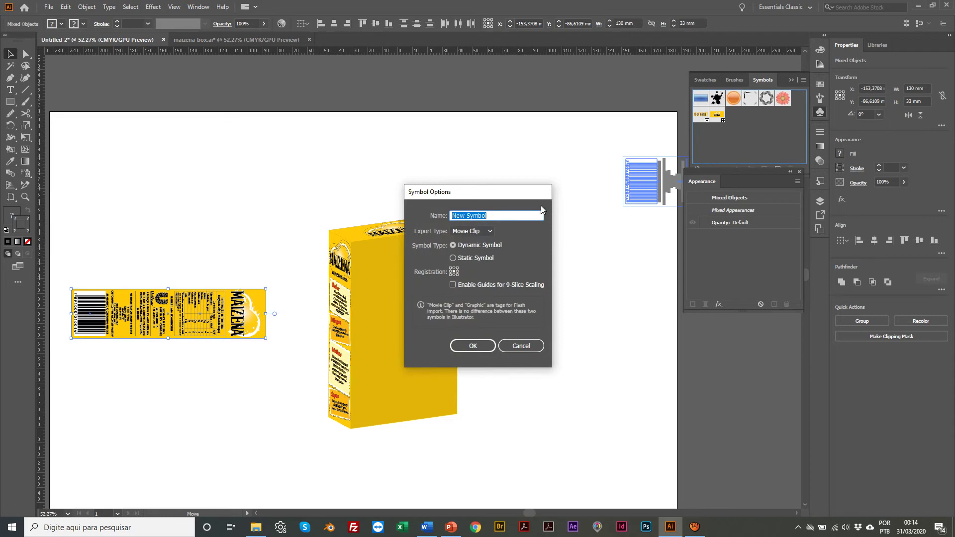
{"action": "type", "text": "Lateral-direita"}
{"action": "left_click", "coordinate": [470, 345]}
{"action": "left_click", "coordinate": [518, 326]}
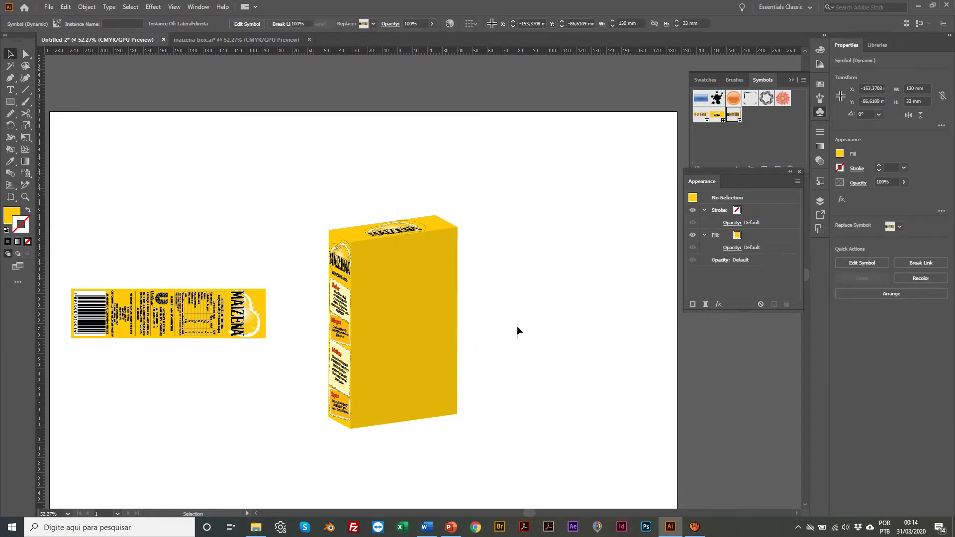
{"action": "left_click", "coordinate": [396, 308]}
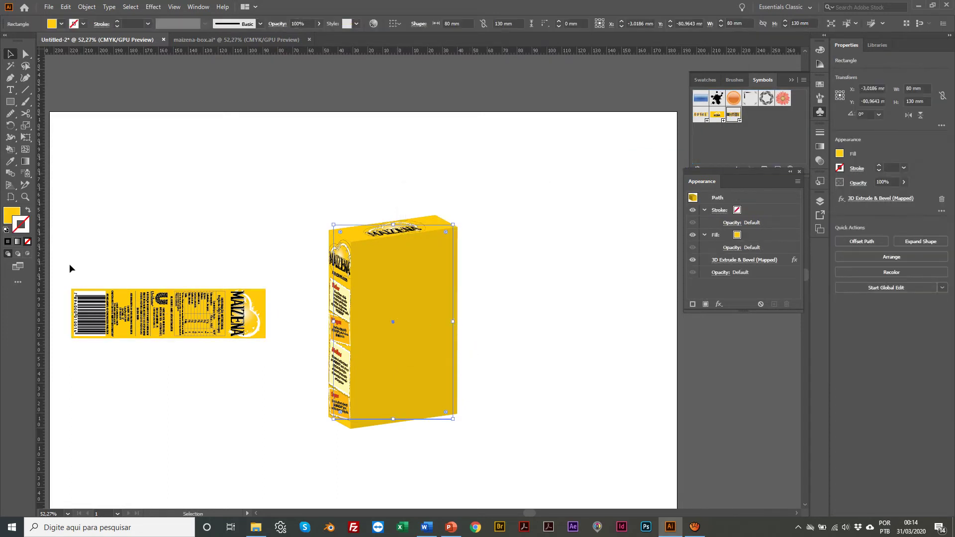
{"action": "left_click_drag", "start_coordinate": [70, 263], "coordinate": [290, 375]}
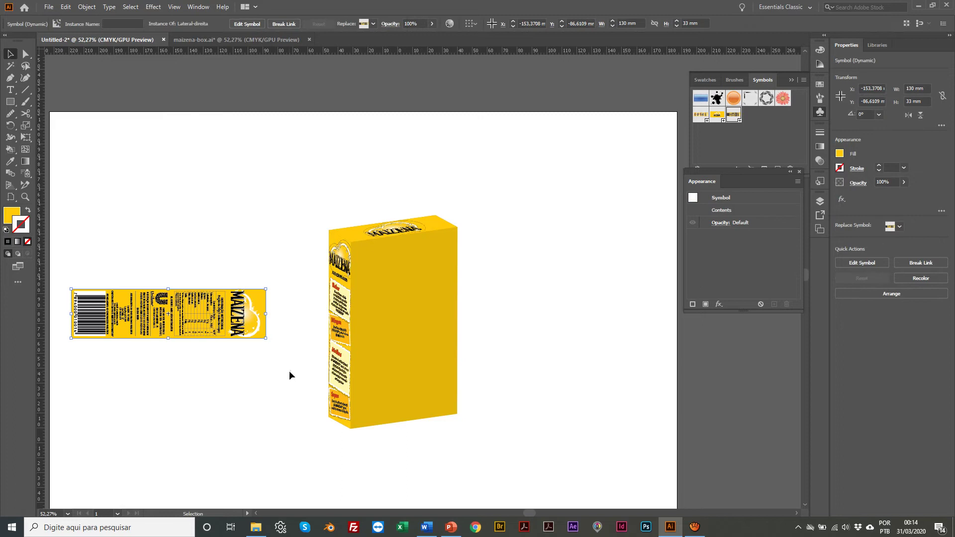
{"action": "key", "text": "Delete"}
Try mapping the Lateral-direita symbol onto surface 3 of the 3D box, turn the preview to check its orientation, and cancel the 3D changes
{"action": "left_click", "coordinate": [374, 322]}
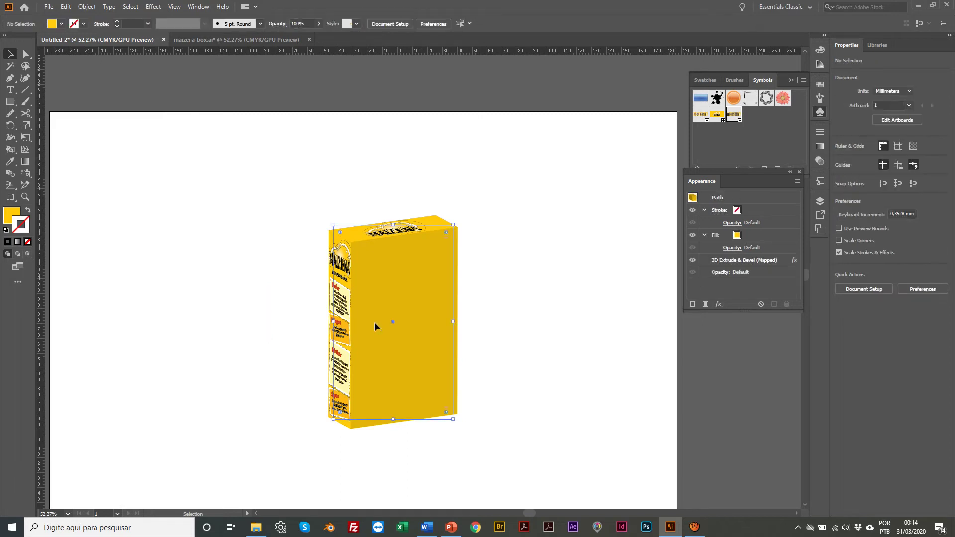
{"action": "left_click", "coordinate": [725, 260]}
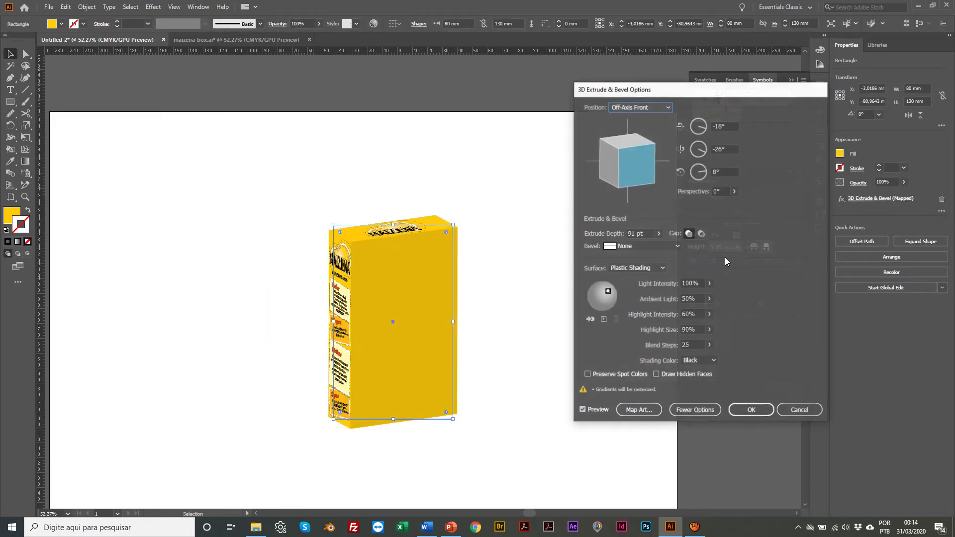
{"action": "left_click", "coordinate": [641, 415]}
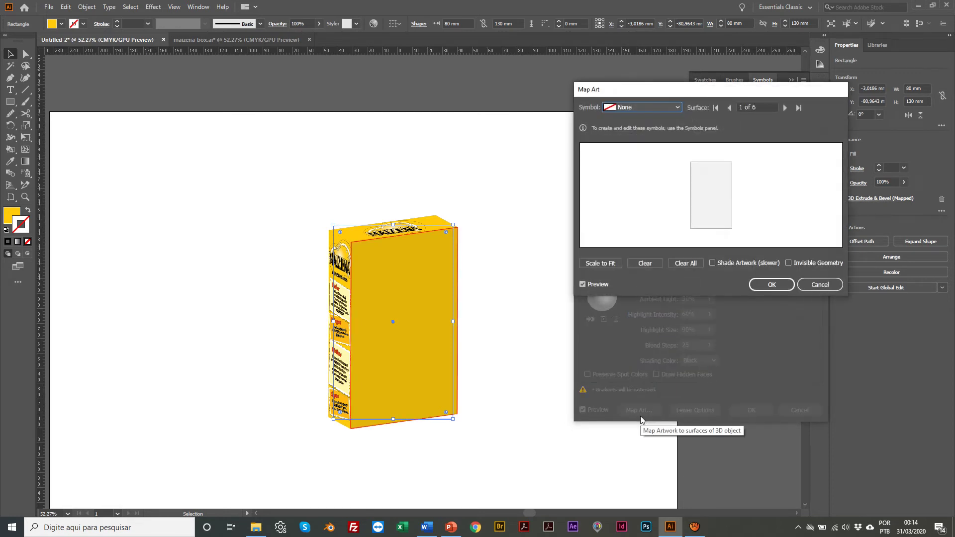
{"action": "left_click", "coordinate": [785, 108]}
{"action": "left_click", "coordinate": [785, 107]}
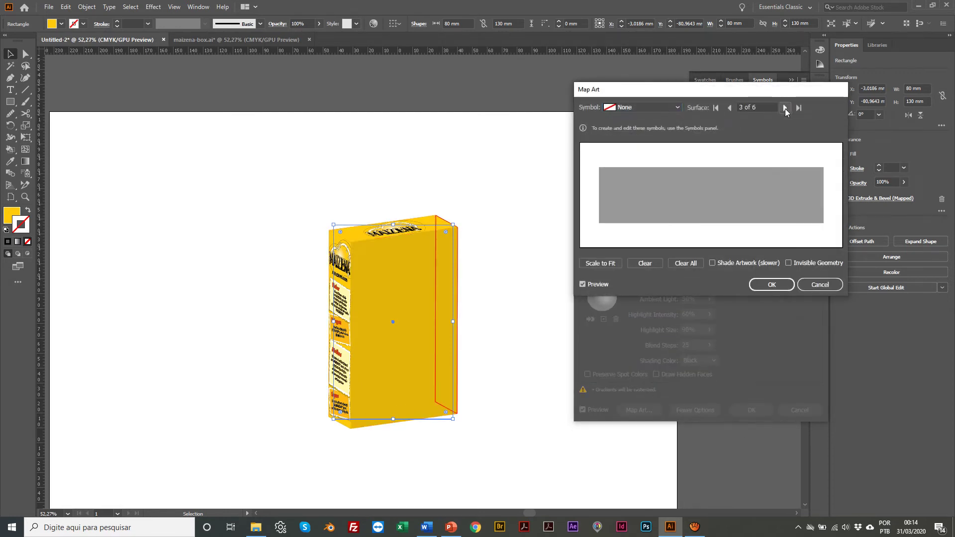
{"action": "left_click", "coordinate": [641, 108]}
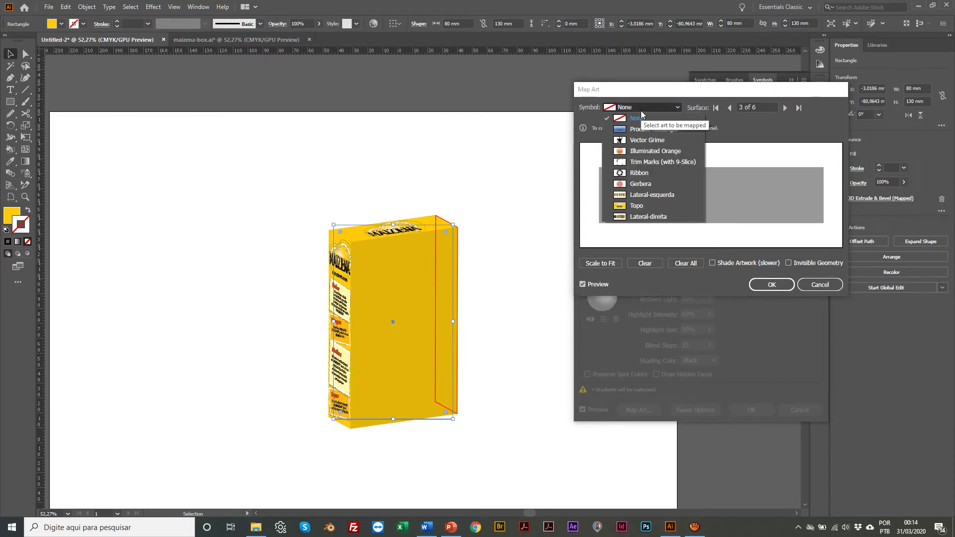
{"action": "left_click", "coordinate": [647, 216]}
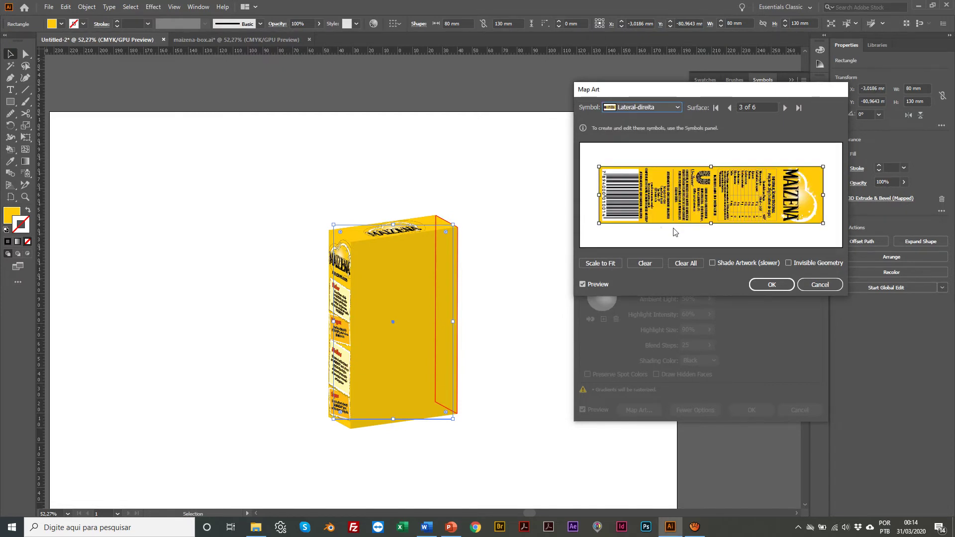
{"action": "left_click", "coordinate": [754, 287]}
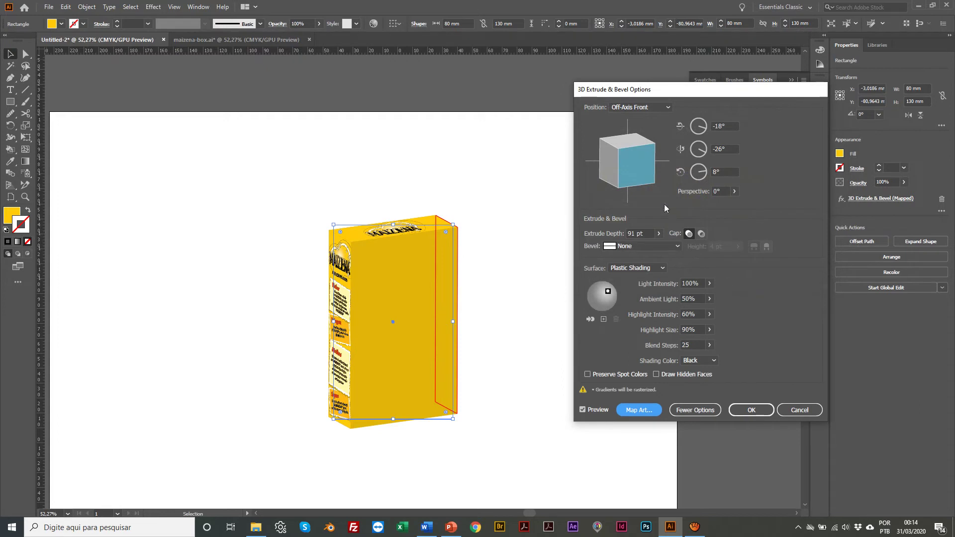
{"action": "left_click_drag", "start_coordinate": [645, 170], "coordinate": [609, 168]}
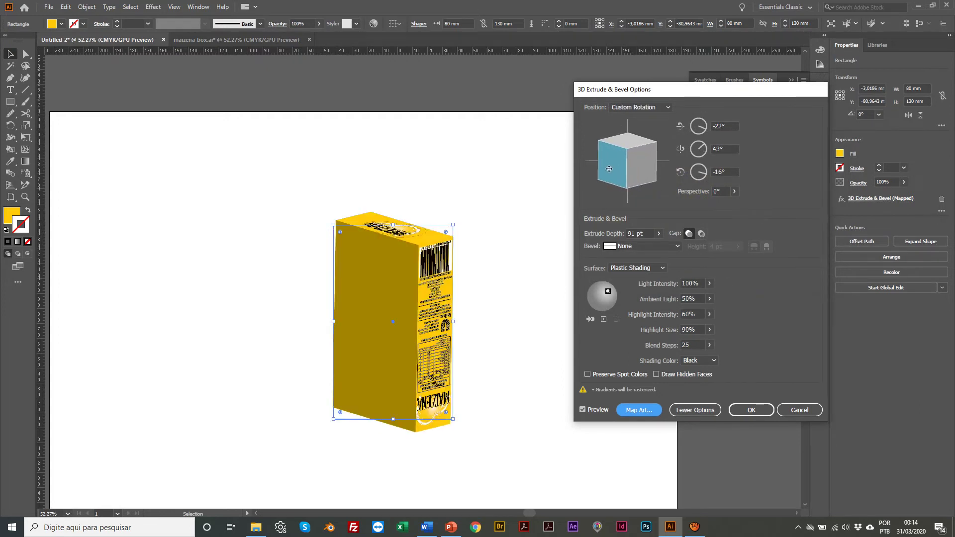
{"action": "left_click", "coordinate": [805, 409]}
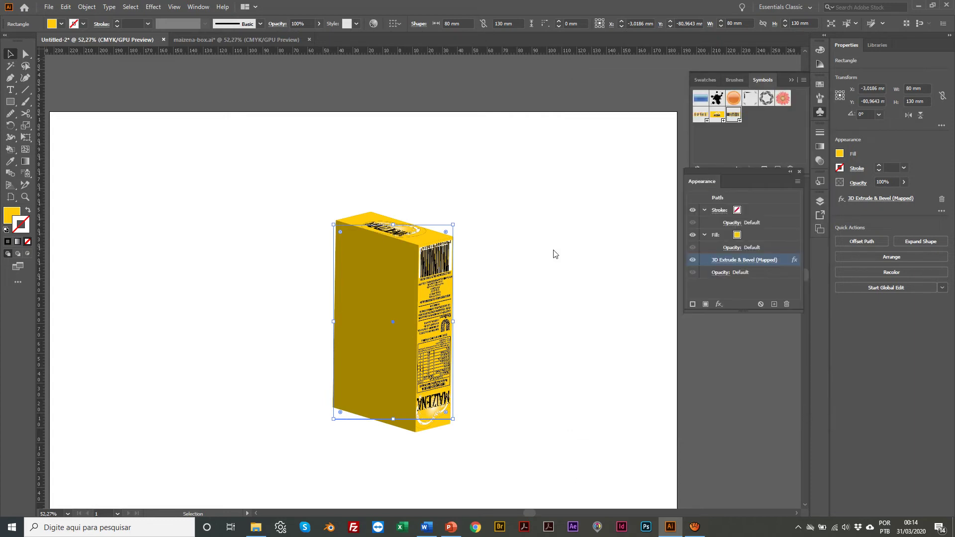
Undo the deletion, symbol conversion and rotation of the barcode side panel
{"action": "left_click", "coordinate": [542, 225]}
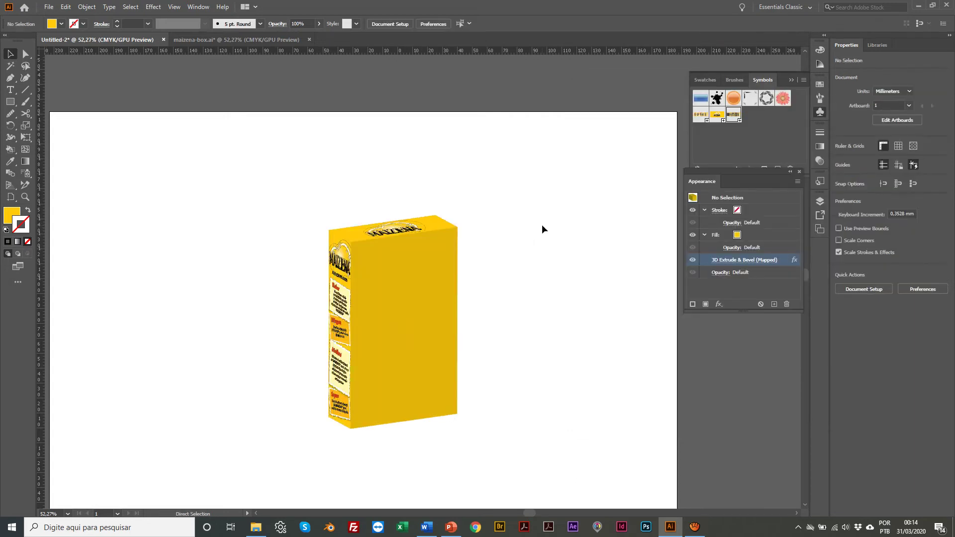
{"action": "key", "text": "ctrl+z"}
{"action": "key", "text": "ctrl+shift+z"}
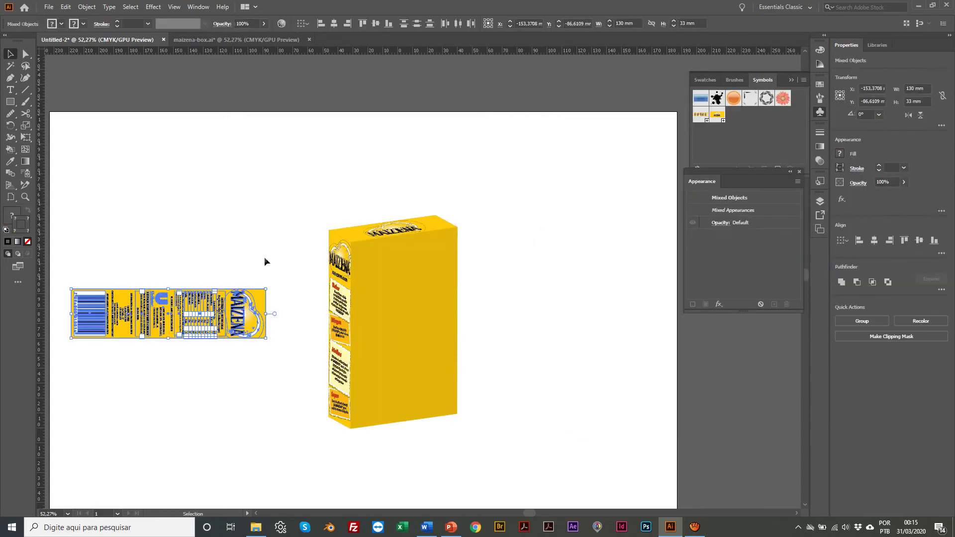
{"action": "key", "text": "ctrl+z"}
{"action": "scroll", "coordinate": [267, 259], "scroll_direction": "left", "scroll_amount": 3}
Rotate the barcode side panel 90° counterclockwise so it lies horizontally with its barcode end towards the box
{"action": "key", "text": "r"}
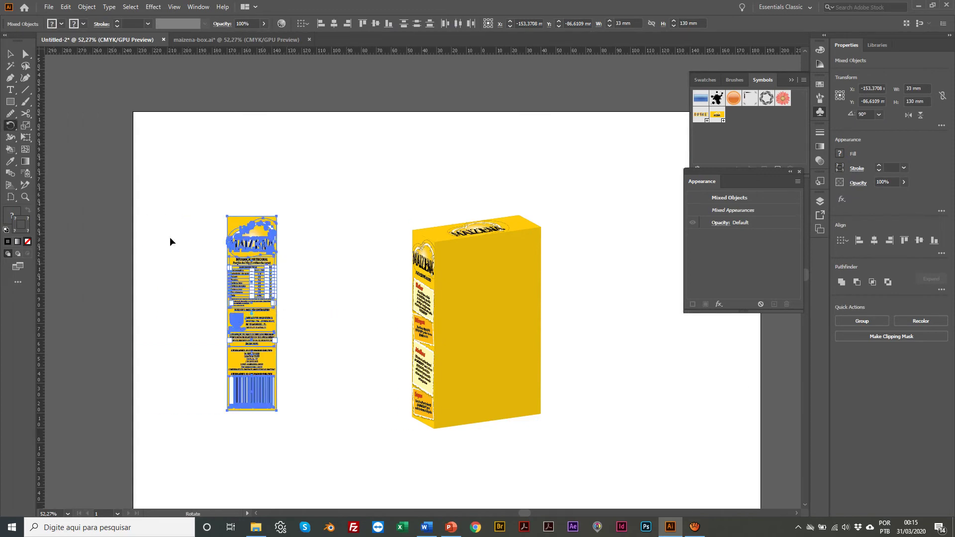
{"action": "left_click_drag", "start_coordinate": [169, 225], "coordinate": [169, 368]}
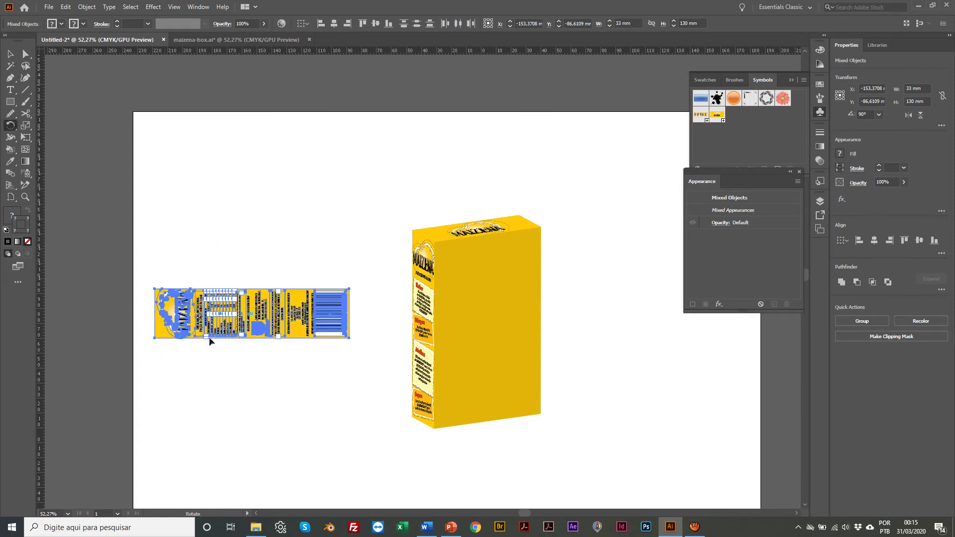
{"action": "key", "text": "v"}
Save the newly rotated barcode panel as a symbol named Lateral-direita and delete its instance from the artboard
{"action": "left_click_drag", "start_coordinate": [240, 318], "coordinate": [745, 142]}
{"action": "type", "text": "Lateral-direita"}
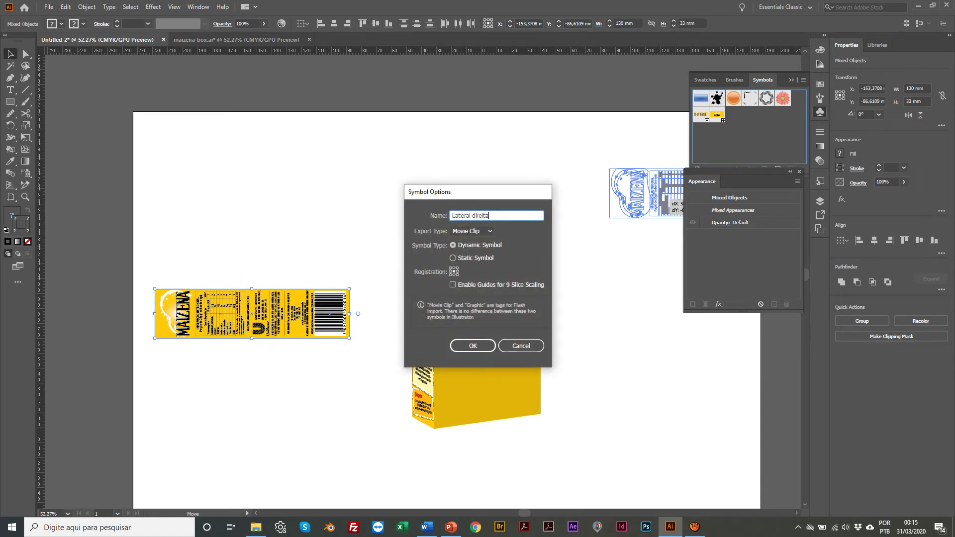
{"action": "key", "text": "Return"}
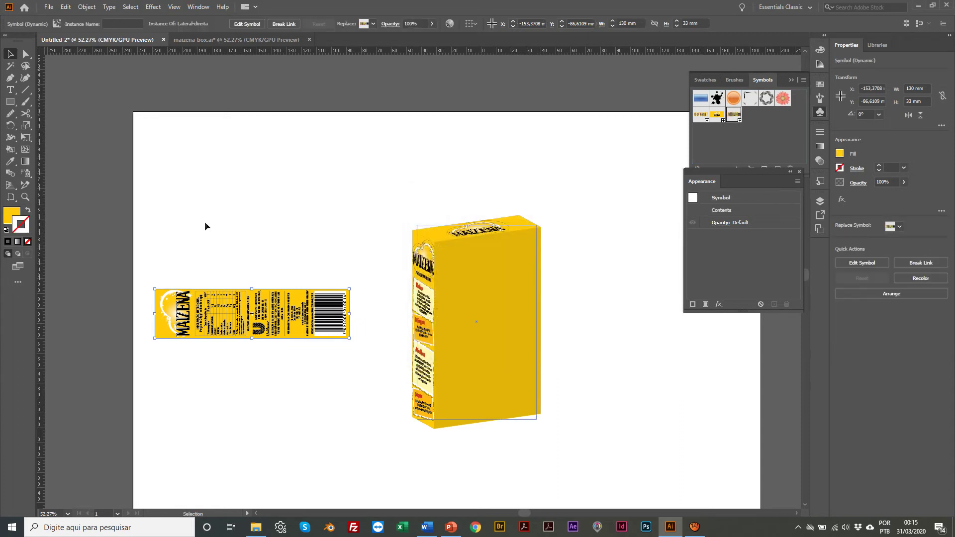
{"action": "left_click_drag", "start_coordinate": [234, 260], "coordinate": [412, 419]}
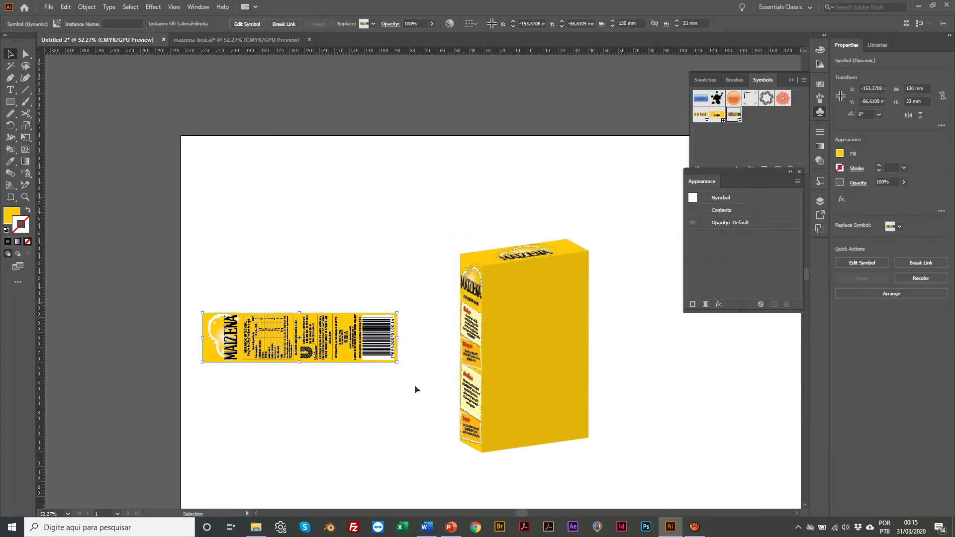
{"action": "key", "text": "Delete"}
Map the Lateral-direita symbol onto surface 3 of the 3D box through its Extrude & Bevel effect
{"action": "scroll", "coordinate": [423, 379], "scroll_direction": "right", "scroll_amount": 2}
{"action": "scroll", "coordinate": [429, 371], "scroll_direction": "right", "scroll_amount": 2}
{"action": "left_click", "coordinate": [433, 338]}
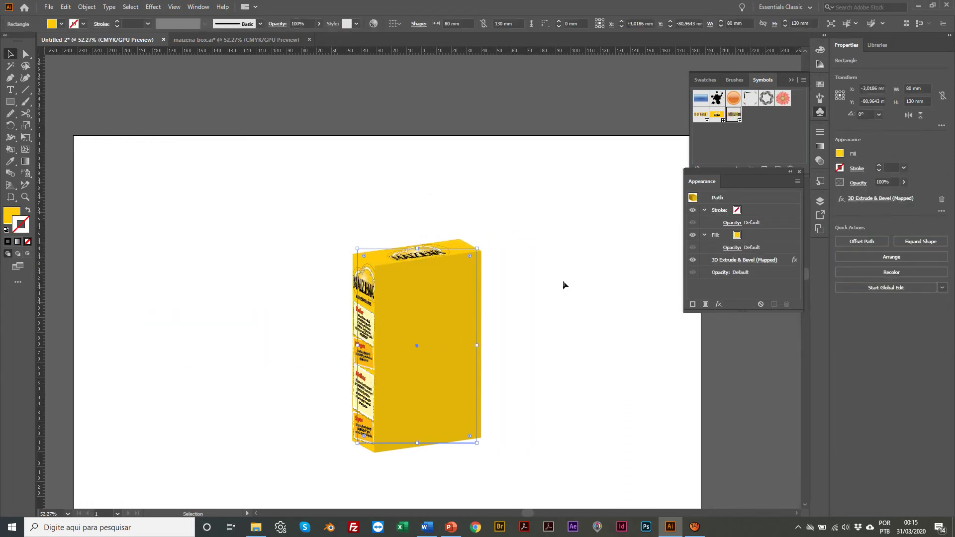
{"action": "left_click", "coordinate": [719, 261]}
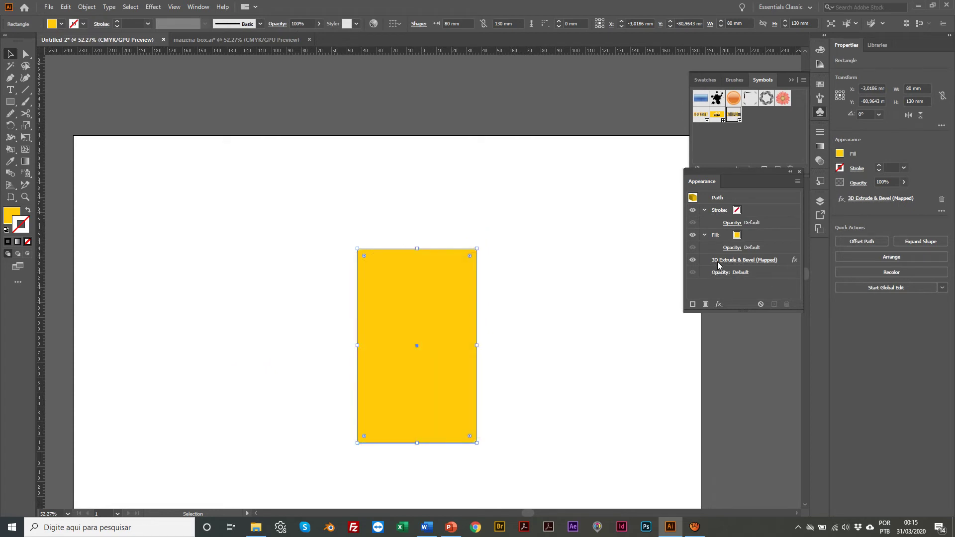
{"action": "left_click", "coordinate": [636, 410]}
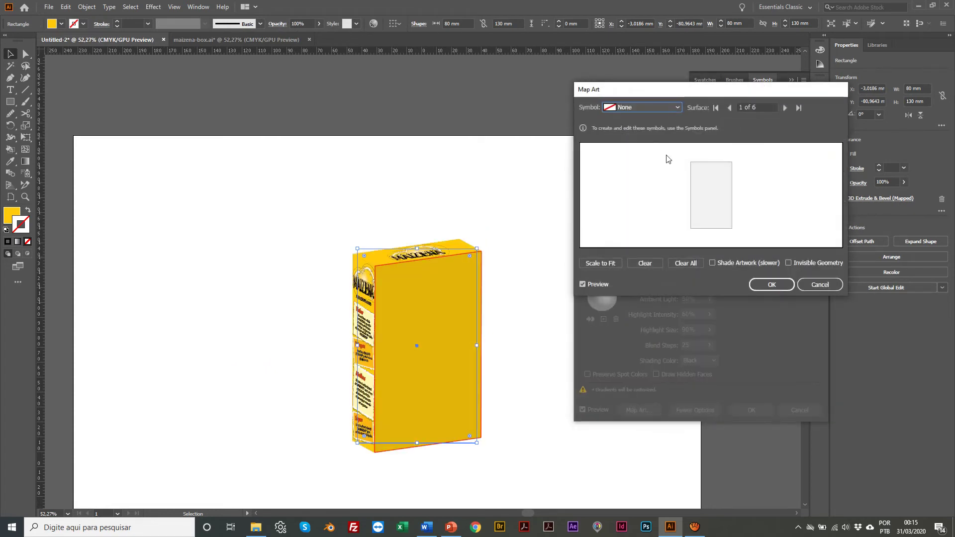
{"action": "left_click", "coordinate": [786, 107]}
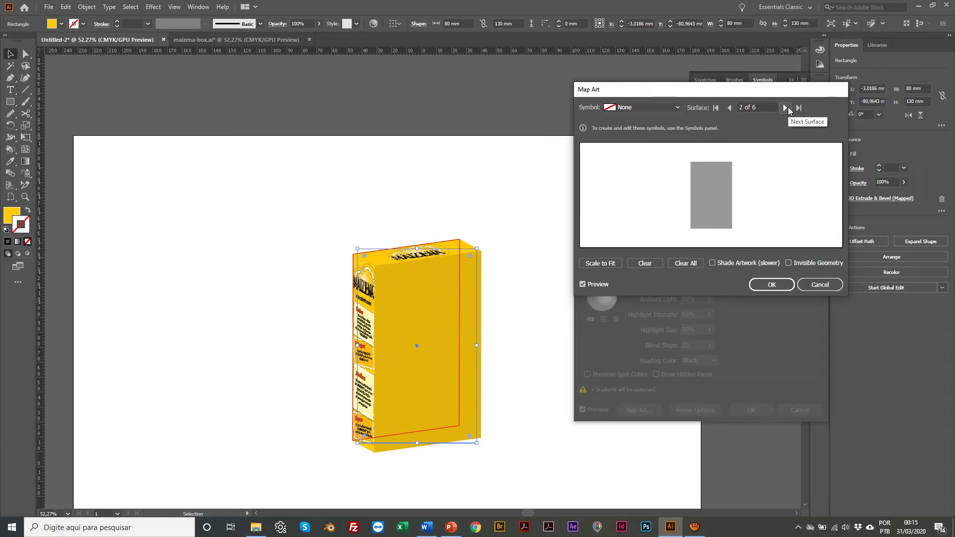
{"action": "left_click", "coordinate": [786, 107]}
{"action": "left_click", "coordinate": [641, 106]}
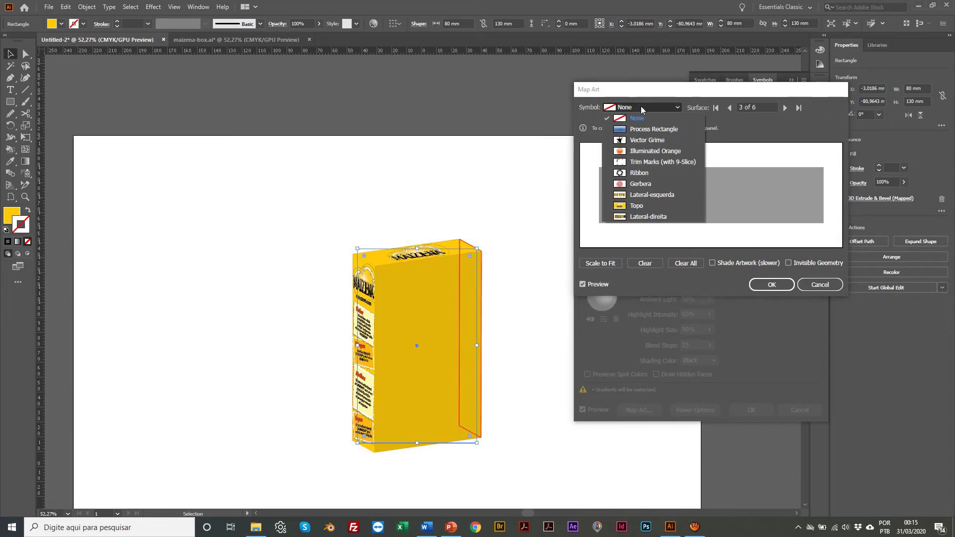
{"action": "left_click", "coordinate": [666, 216]}
{"action": "left_click", "coordinate": [771, 284]}
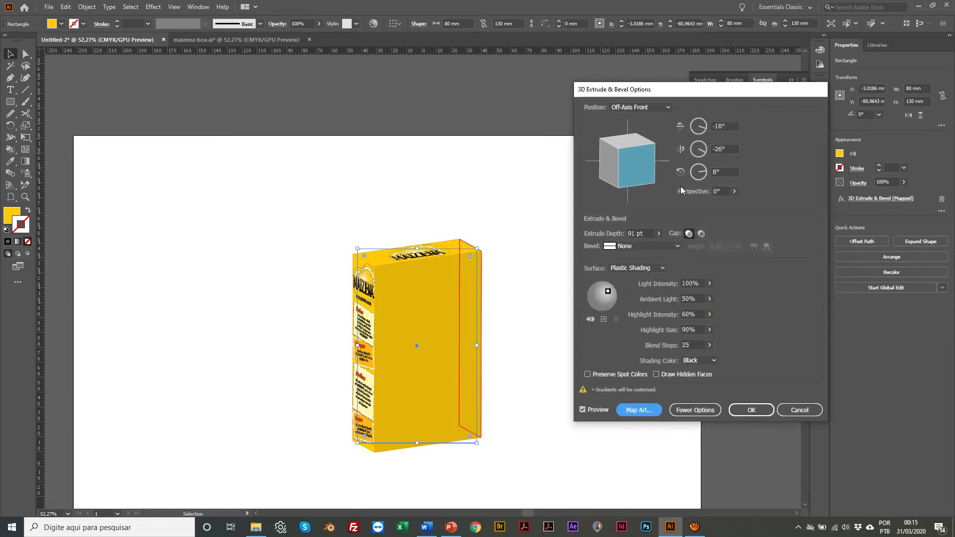
Turn the box preview to check the mapped panels, restore the Off-Axis Front position, and apply the 3D effect
{"action": "left_click_drag", "start_coordinate": [646, 174], "coordinate": [618, 152]}
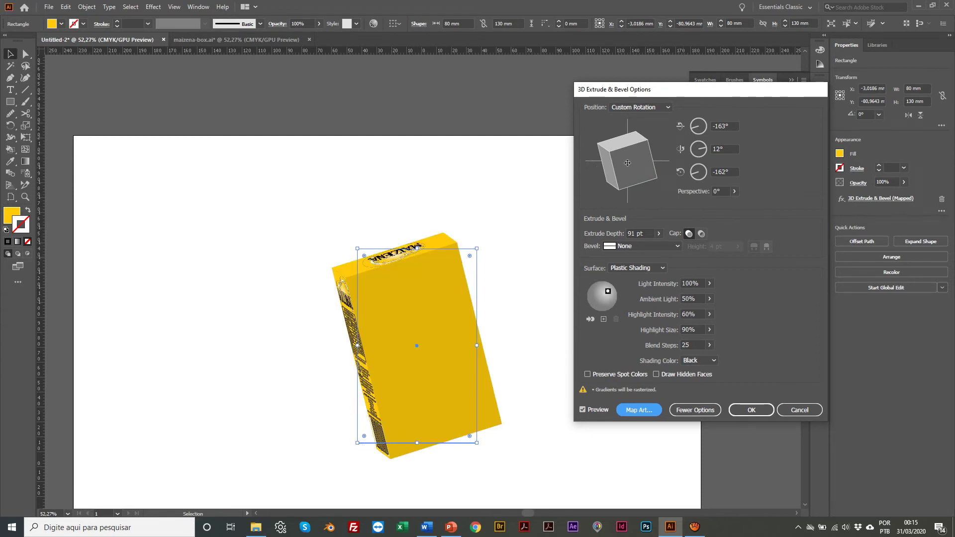
{"action": "left_click", "coordinate": [628, 108]}
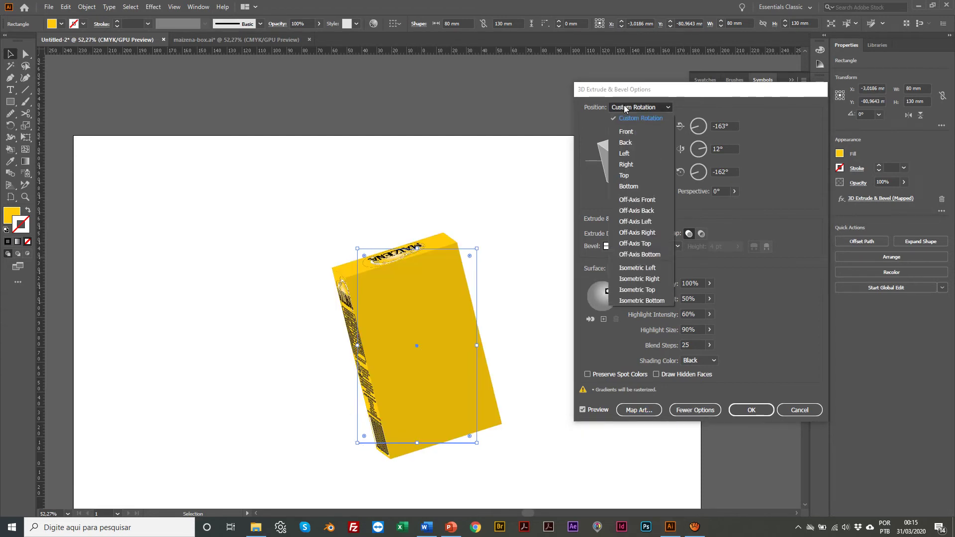
{"action": "left_click", "coordinate": [648, 201]}
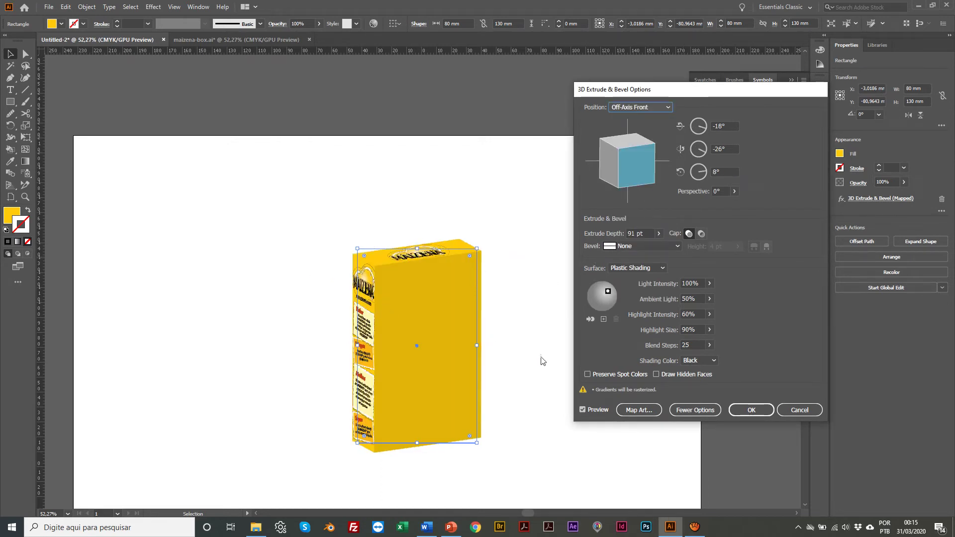
{"action": "left_click", "coordinate": [745, 410]}
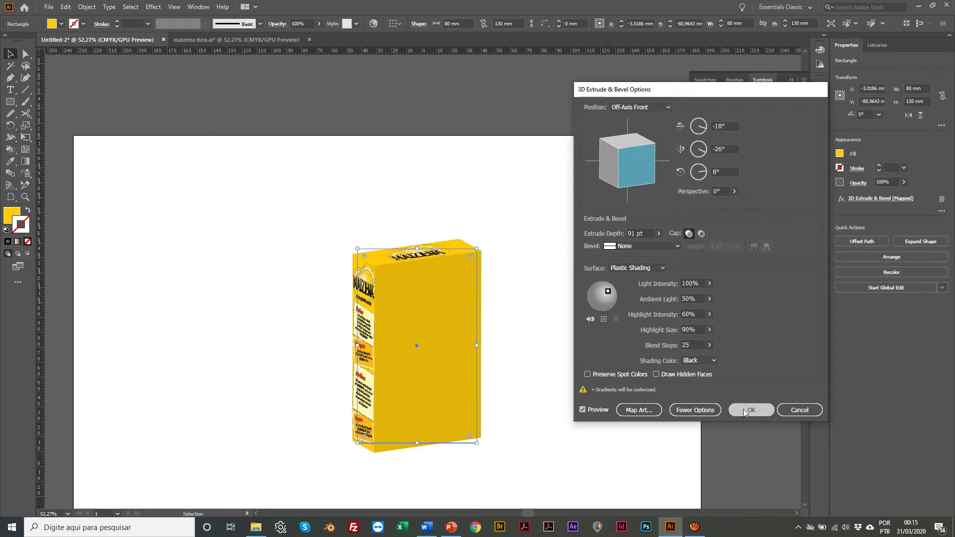
{"action": "left_click", "coordinate": [274, 278]}
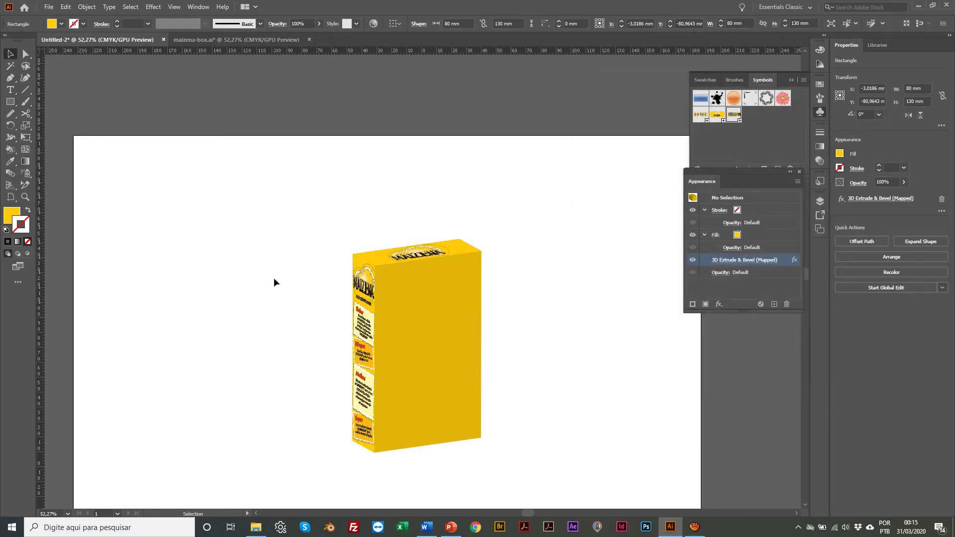
Copy the chocolate cake recipe panel from maizena-box.ai into Untitled-2 and place it left of the 3D box
{"action": "left_click", "coordinate": [209, 40]}
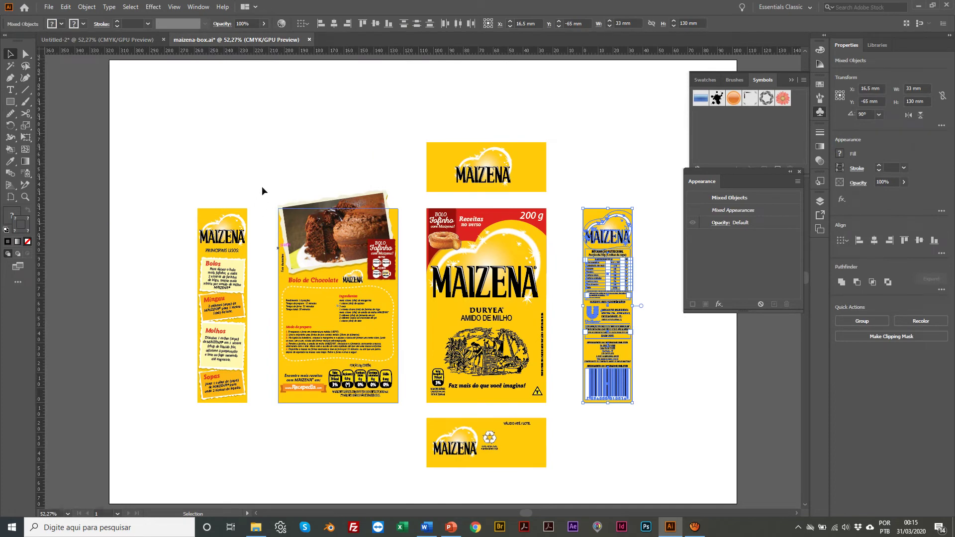
{"action": "left_click_drag", "start_coordinate": [256, 174], "coordinate": [420, 422]}
{"action": "left_click_drag", "start_coordinate": [283, 166], "coordinate": [419, 418]}
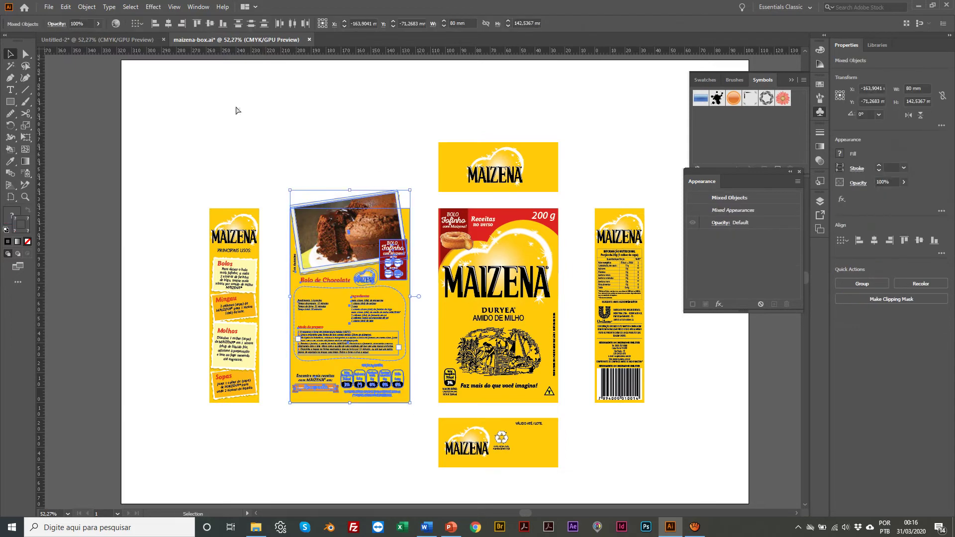
{"action": "left_click", "coordinate": [80, 41]}
{"action": "key", "text": "ctrl+v"}
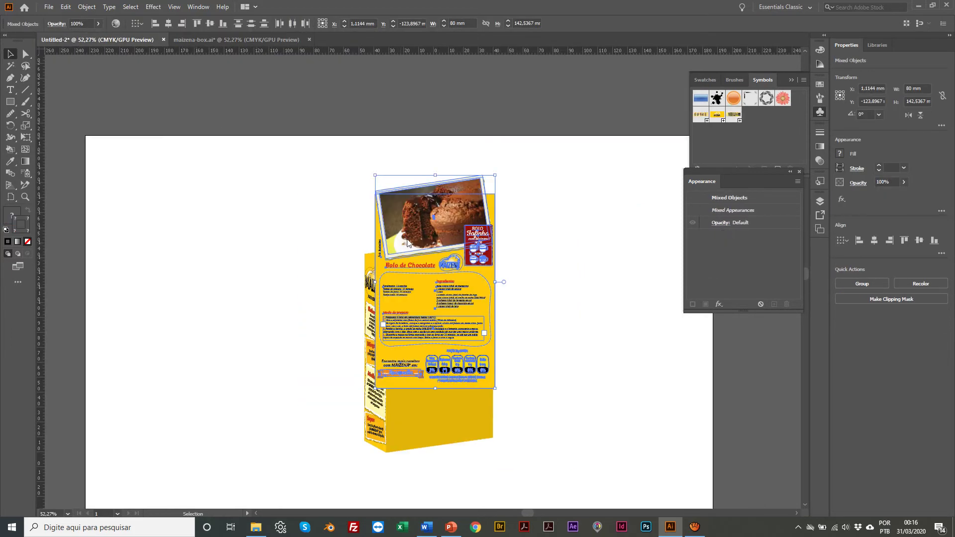
{"action": "left_click_drag", "start_coordinate": [378, 232], "coordinate": [146, 297]}
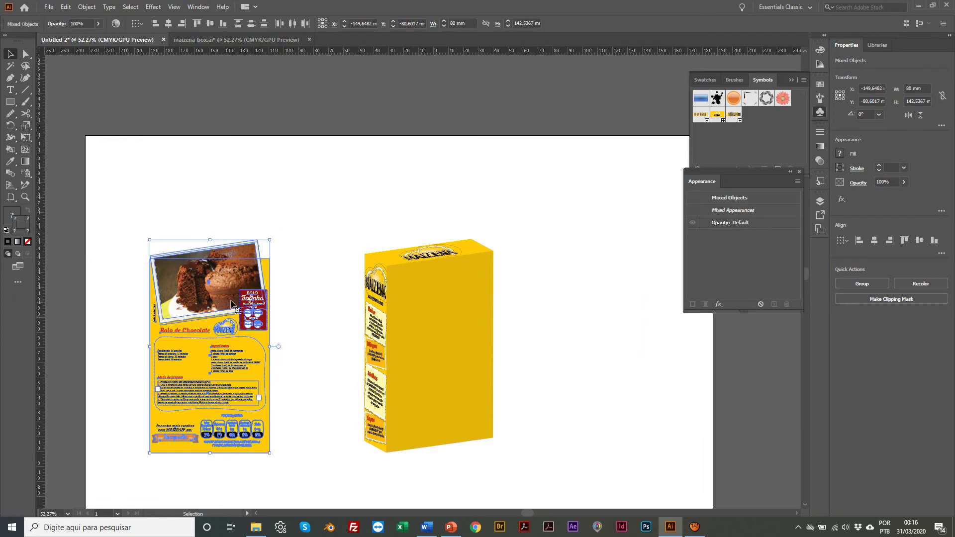
Reflect the whole chocolate cake recipe panel across the vertical axis
{"action": "left_click", "coordinate": [244, 196]}
{"action": "scroll", "coordinate": [134, 249], "scroll_direction": "up", "scroll_amount": 1}
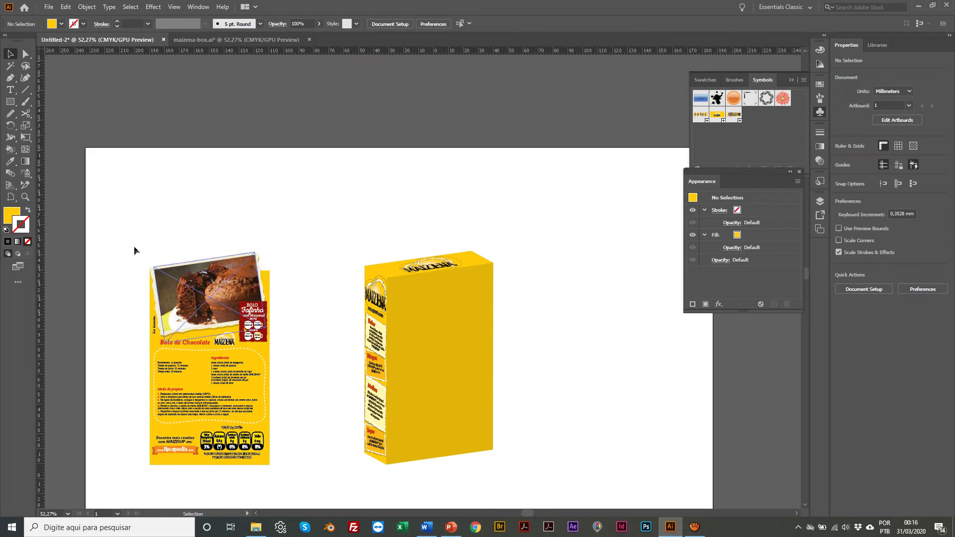
{"action": "scroll", "coordinate": [137, 281], "scroll_direction": "down", "scroll_amount": 2}
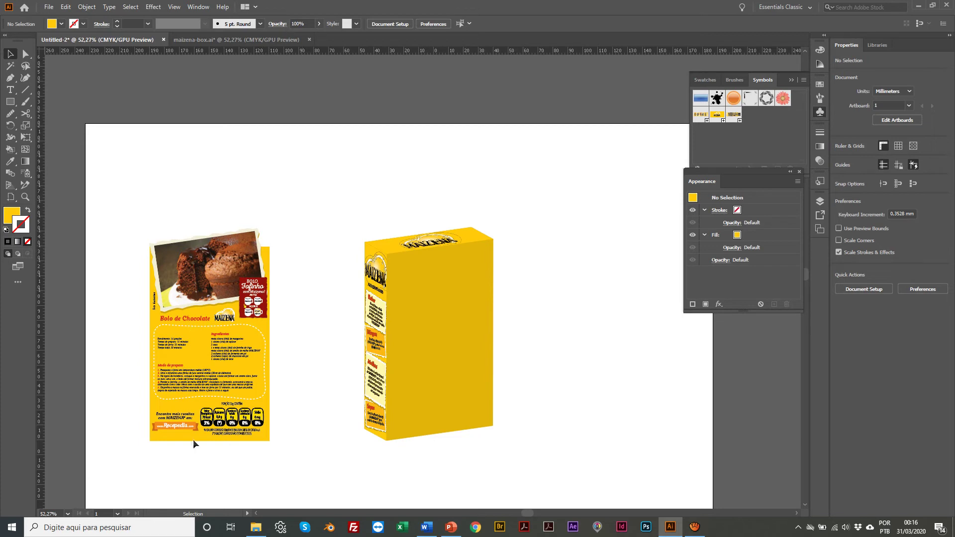
{"action": "scroll", "coordinate": [134, 207], "scroll_direction": "down", "scroll_amount": 1}
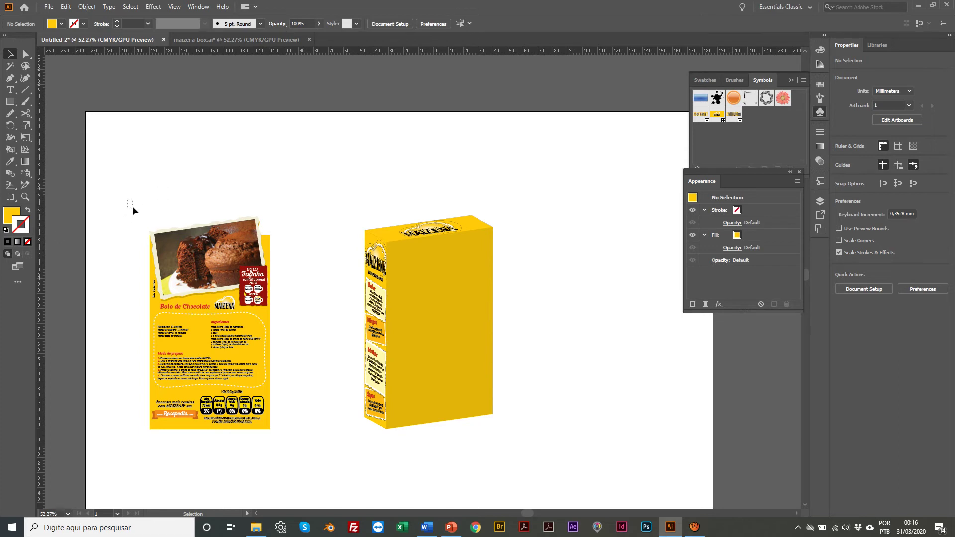
{"action": "left_click_drag", "start_coordinate": [132, 206], "coordinate": [309, 459]}
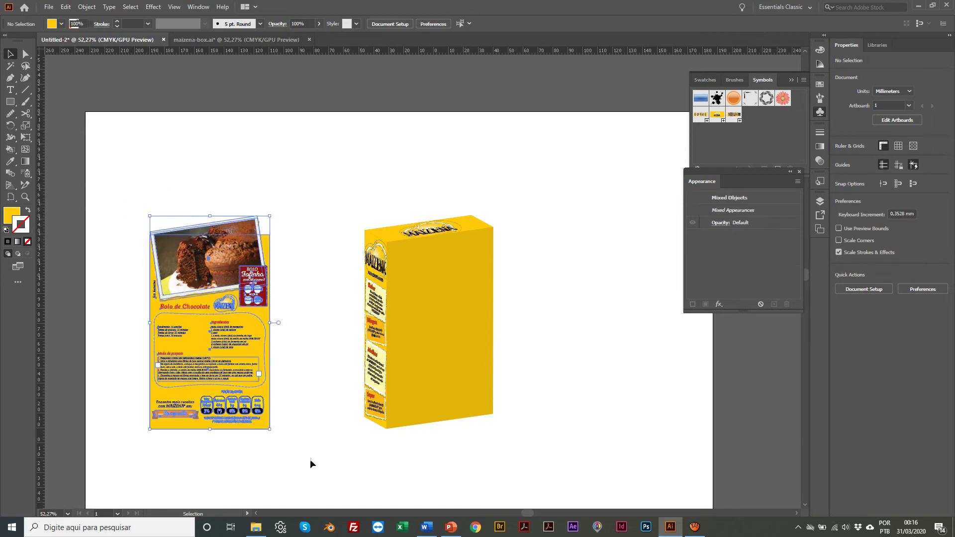
{"action": "left_click", "coordinate": [84, 6]}
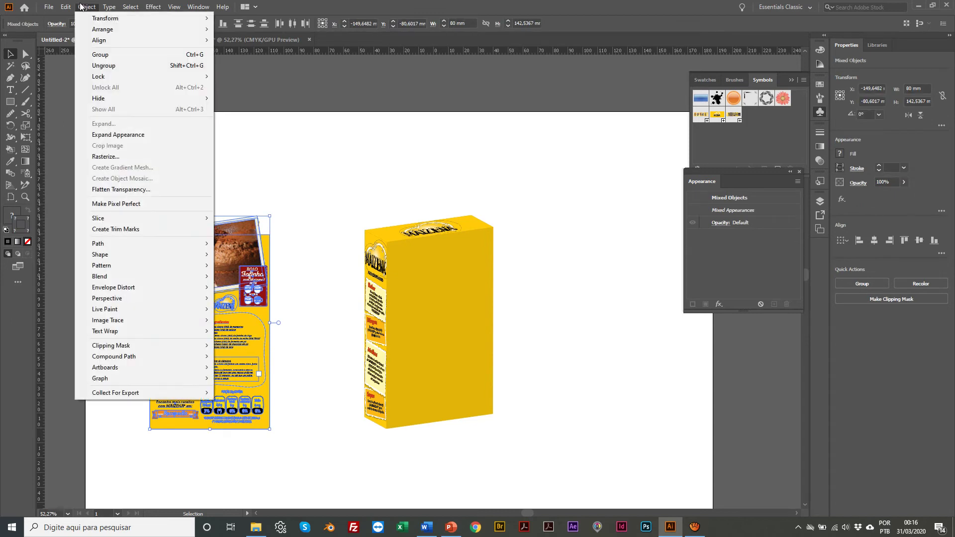
{"action": "mouse_move", "coordinate": [105, 18]}
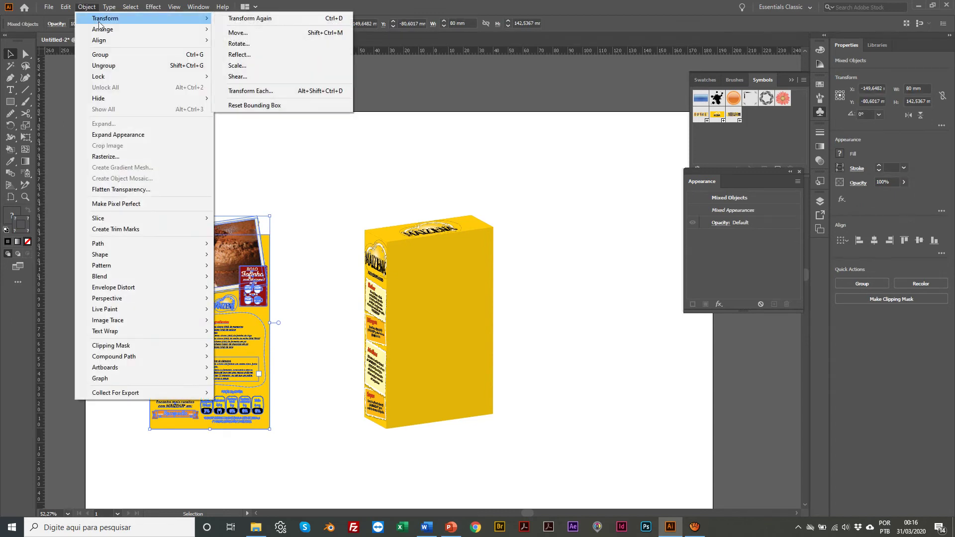
{"action": "left_click", "coordinate": [271, 53]}
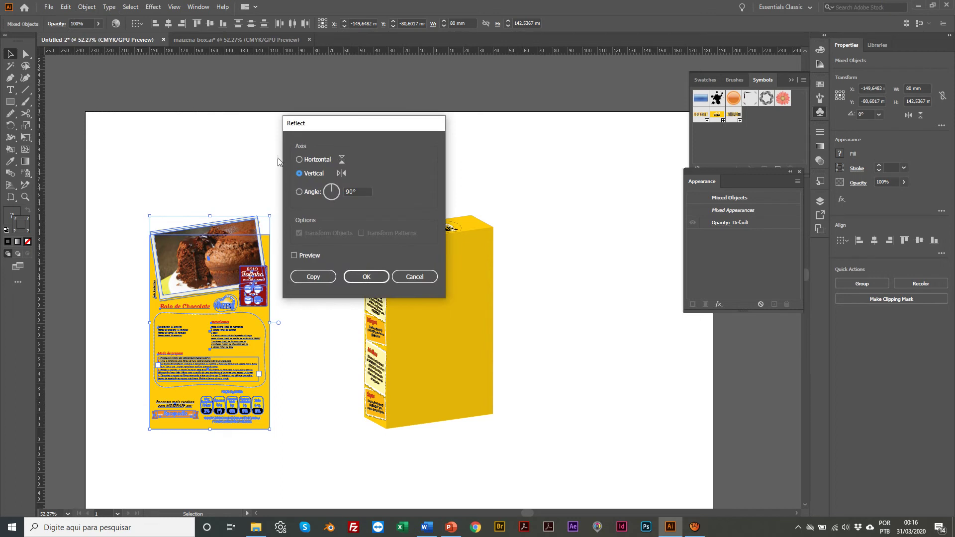
{"action": "left_click", "coordinate": [359, 277]}
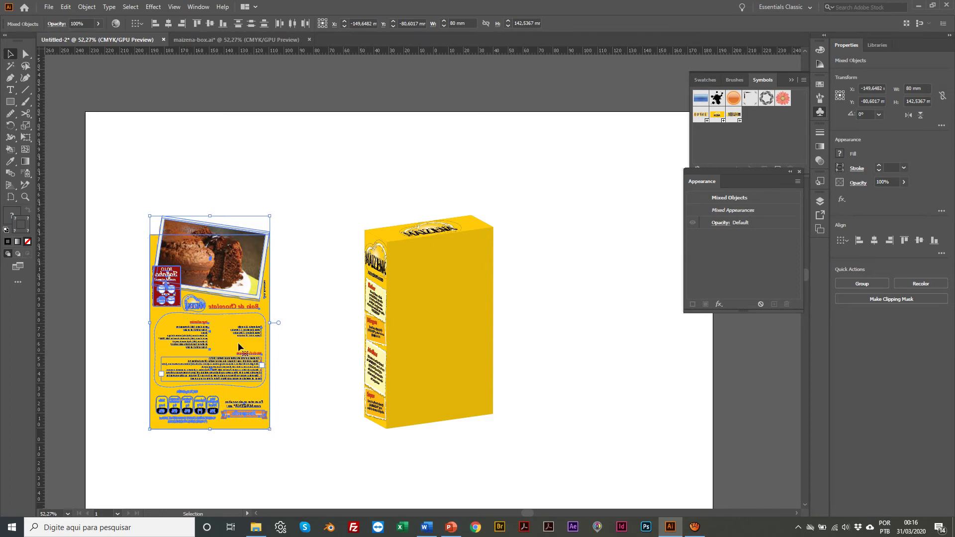
Try to save the mirrored recipe panel as a symbol named Face posterior
{"action": "scroll", "coordinate": [202, 320], "scroll_direction": "right", "scroll_amount": 1}
{"action": "left_click_drag", "start_coordinate": [202, 321], "coordinate": [746, 138]}
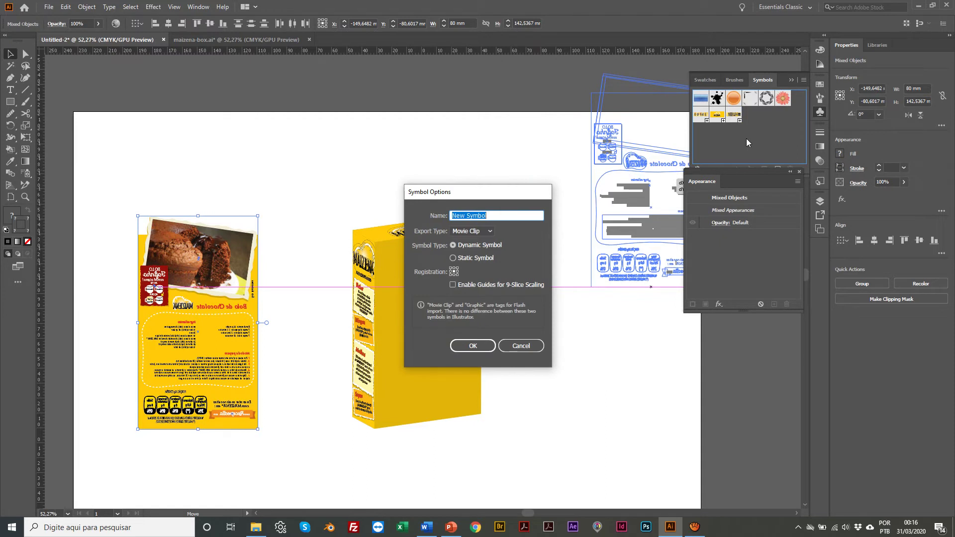
{"action": "type", "text": "V"}
{"action": "type", "text": "Face posterior"}
{"action": "left_click", "coordinate": [463, 343]}
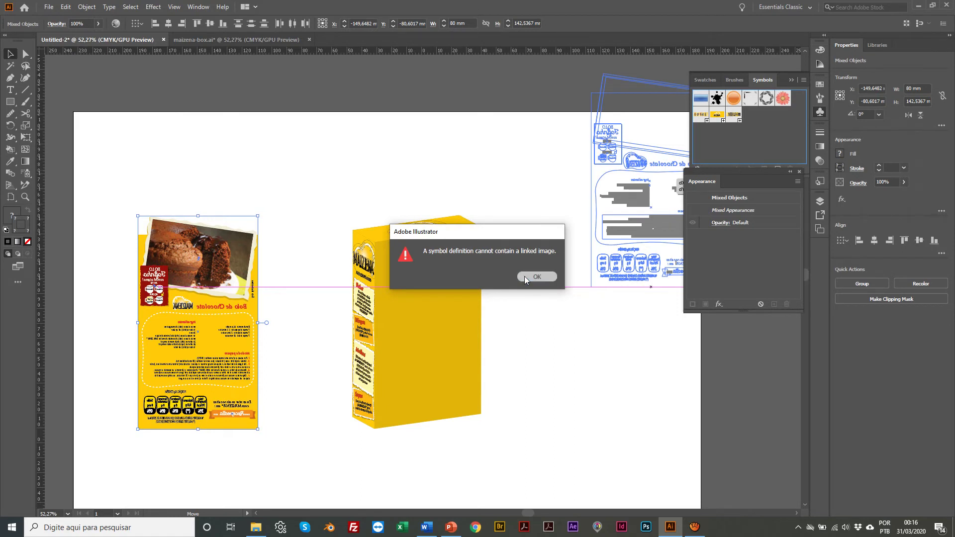
{"action": "left_click", "coordinate": [524, 276]}
{"action": "left_click", "coordinate": [204, 158]}
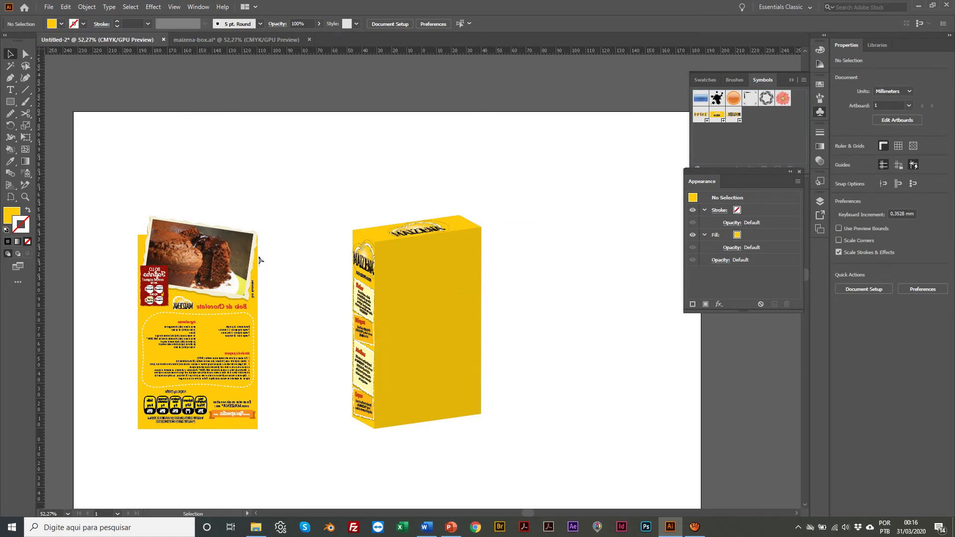
Select only the linked cake photo foto-bolo.jpg inside the recipe panel's group and embed it in the document
{"action": "left_click", "coordinate": [193, 252]}
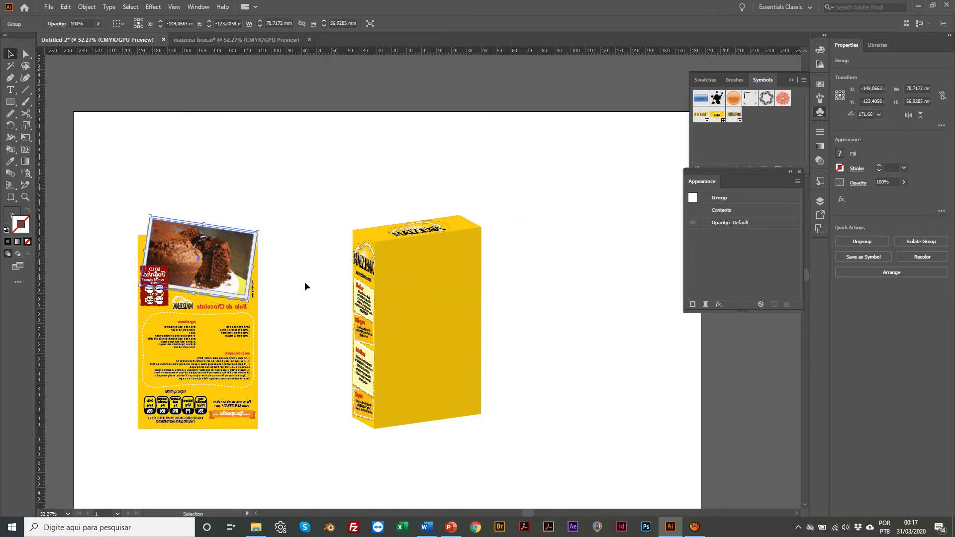
{"action": "left_click", "coordinate": [121, 217]}
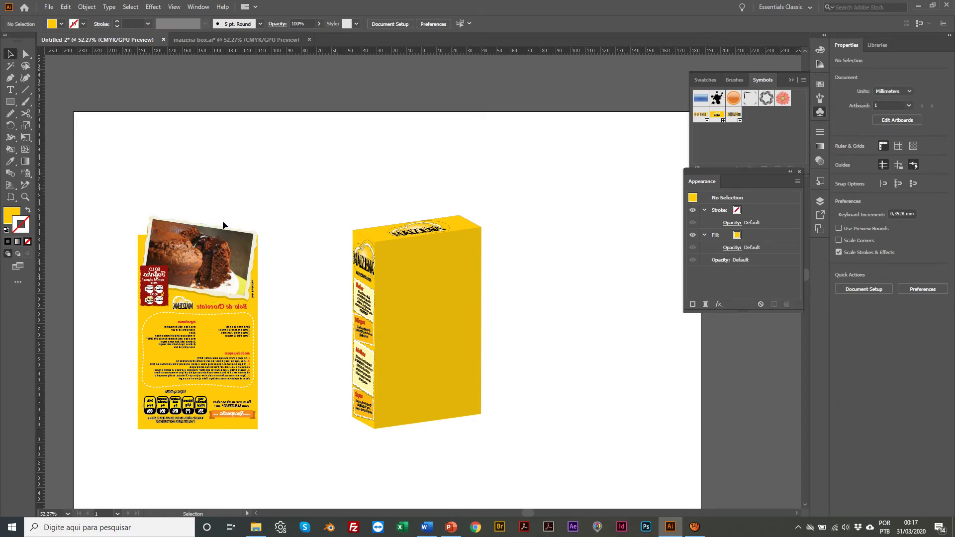
{"action": "key", "text": "z"}
{"action": "left_click", "coordinate": [336, 308]}
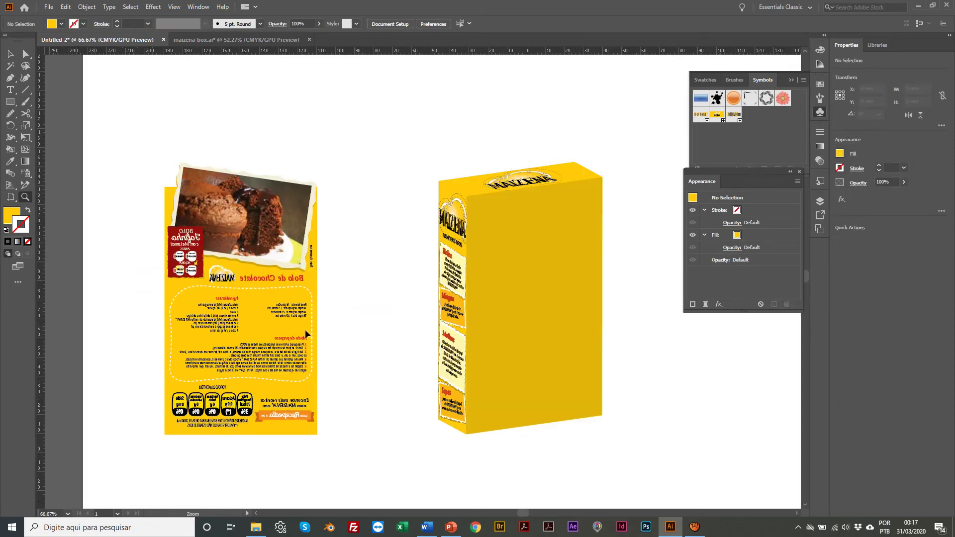
{"action": "left_click", "coordinate": [355, 251]}
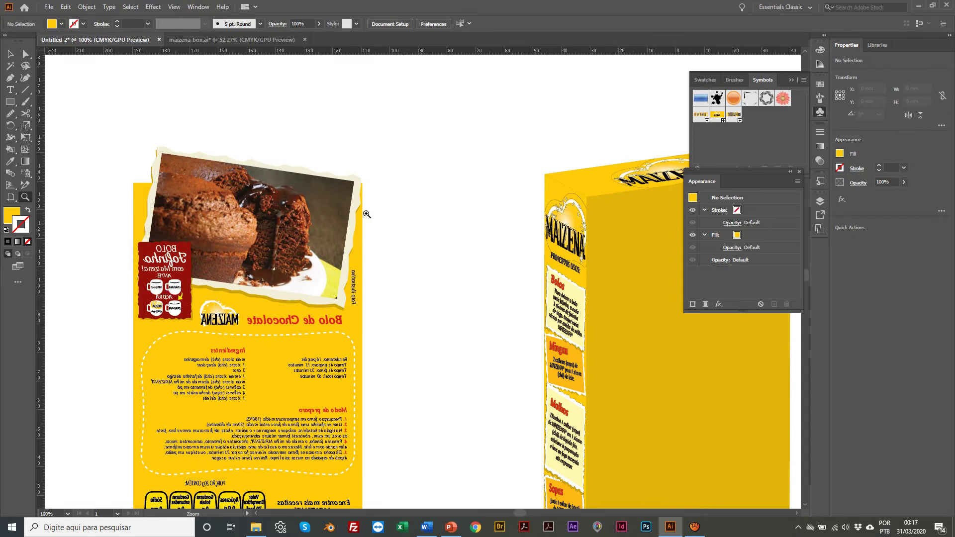
{"action": "scroll", "coordinate": [367, 214], "scroll_direction": "right", "scroll_amount": 3}
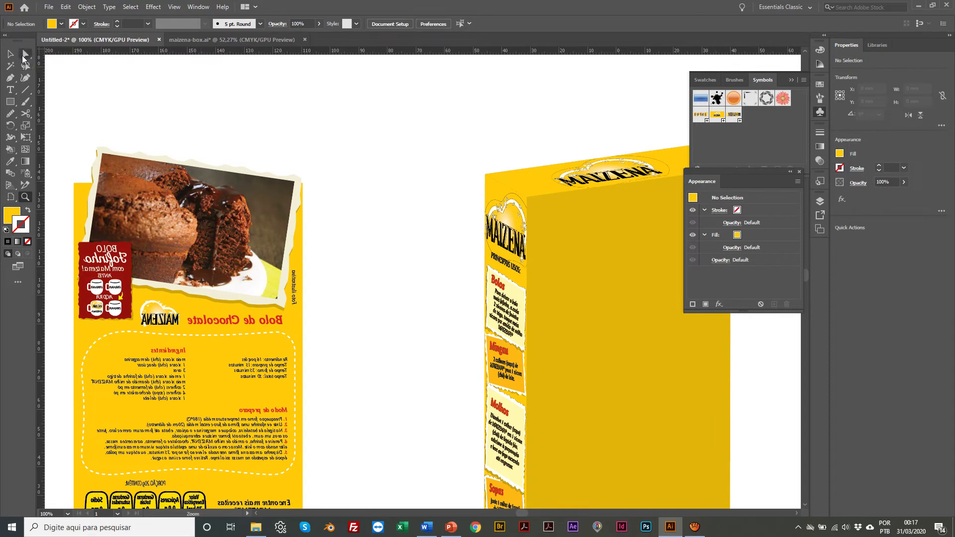
{"action": "left_click", "coordinate": [25, 53]}
{"action": "left_click", "coordinate": [132, 166]}
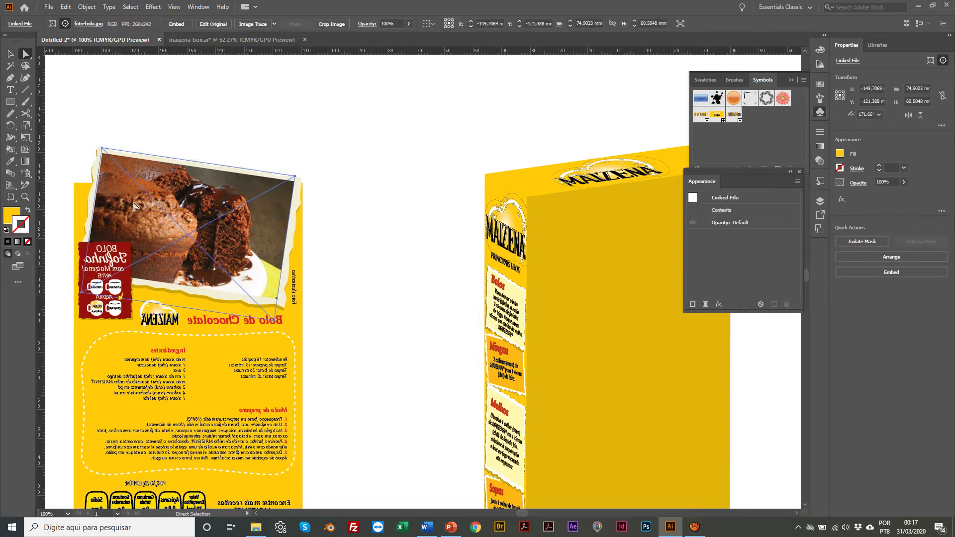
{"action": "left_click", "coordinate": [177, 25]}
Save the mirrored recipe panel as a dynamic symbol named Face posterior, accepting expansion of its compound shapes, and delete the panel from the artboard
{"action": "key", "text": "z"}
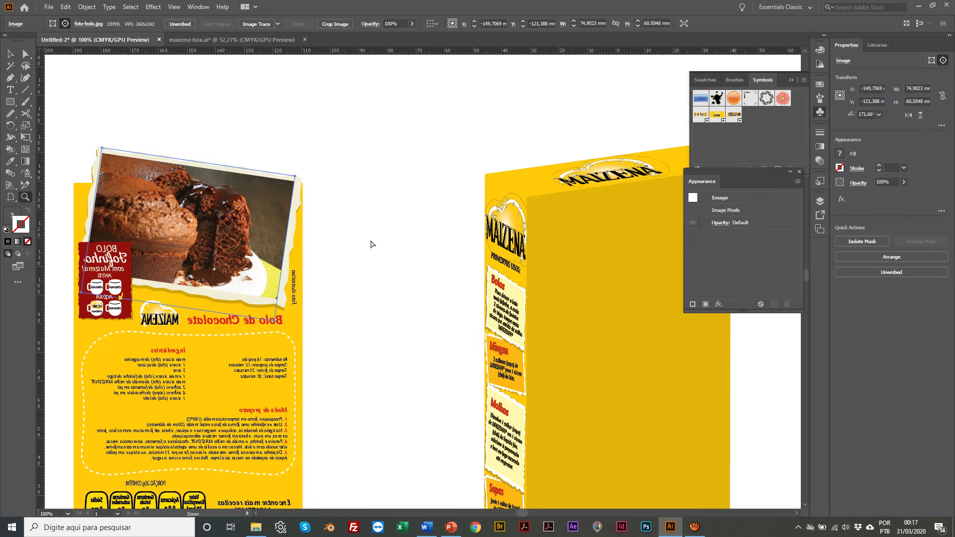
{"action": "left_click", "coordinate": [395, 298]}
{"action": "left_click", "coordinate": [395, 298], "text": "alt"}
{"action": "left_click", "coordinate": [348, 306], "text": "alt"}
{"action": "key", "text": "v"}
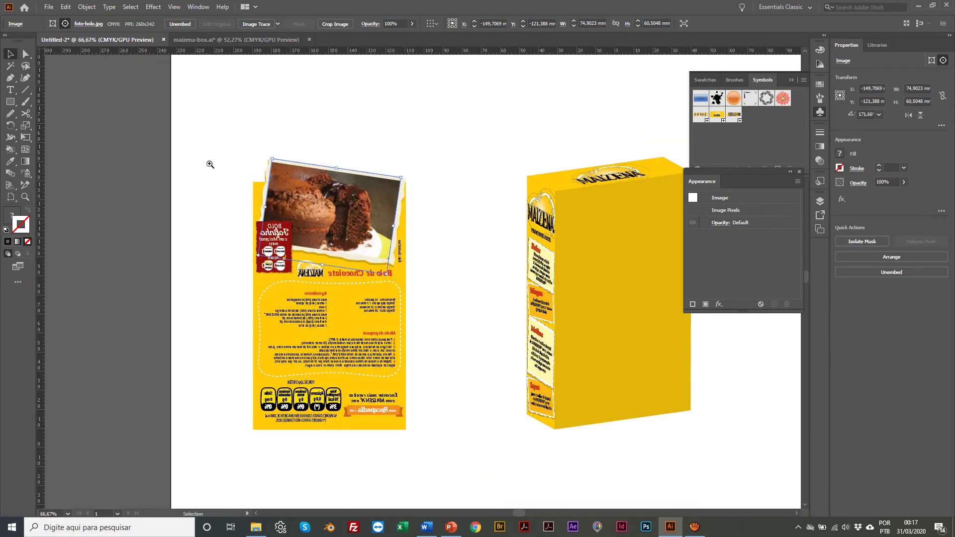
{"action": "left_click_drag", "start_coordinate": [213, 123], "coordinate": [464, 431]}
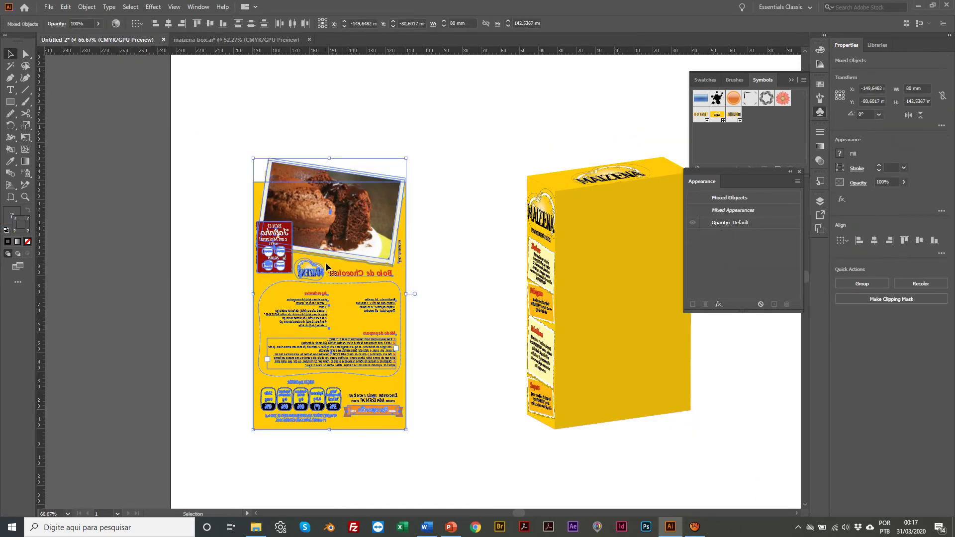
{"action": "left_click_drag", "start_coordinate": [326, 266], "coordinate": [741, 162]}
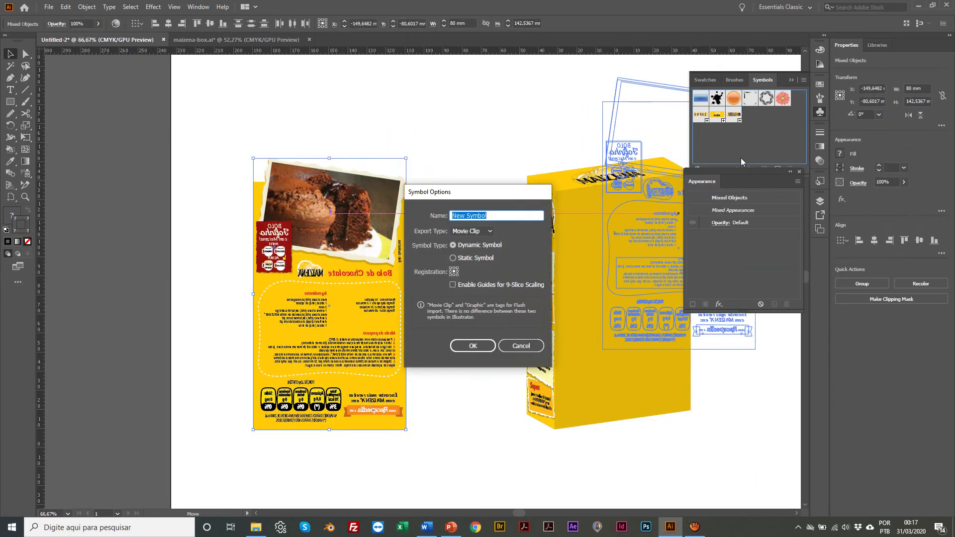
{"action": "type", "text": "Face posterior"}
{"action": "left_click", "coordinate": [477, 346]}
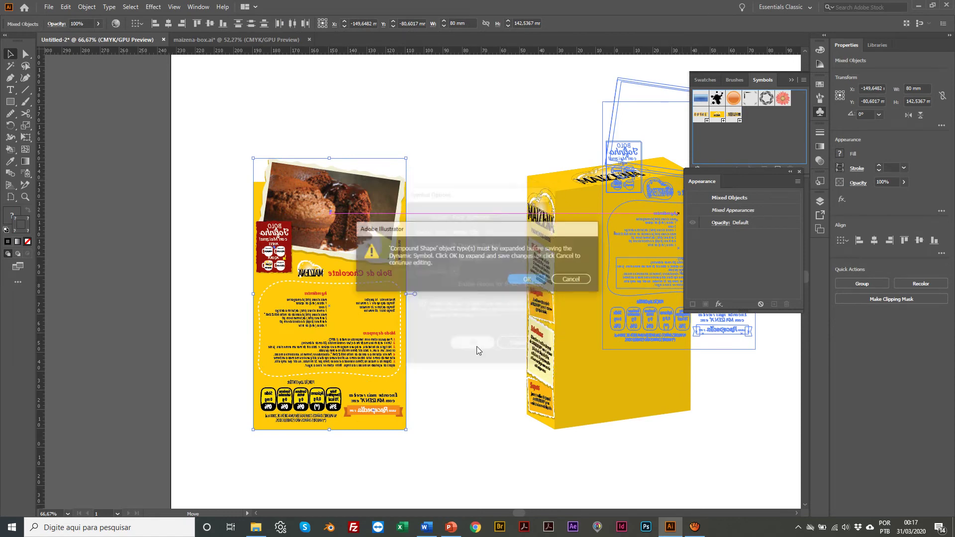
{"action": "left_click", "coordinate": [535, 282]}
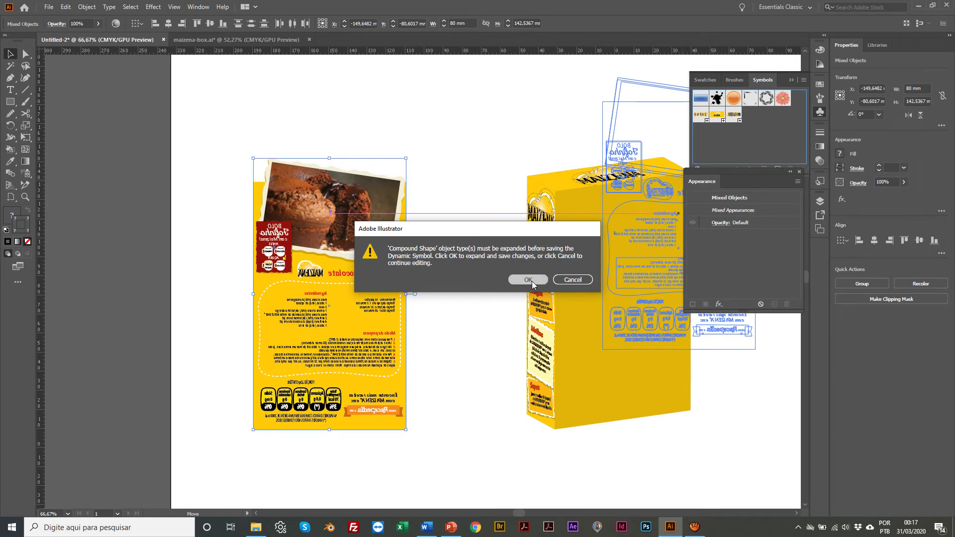
{"action": "left_click_drag", "start_coordinate": [191, 143], "coordinate": [431, 427]}
{"action": "key", "text": "Delete"}
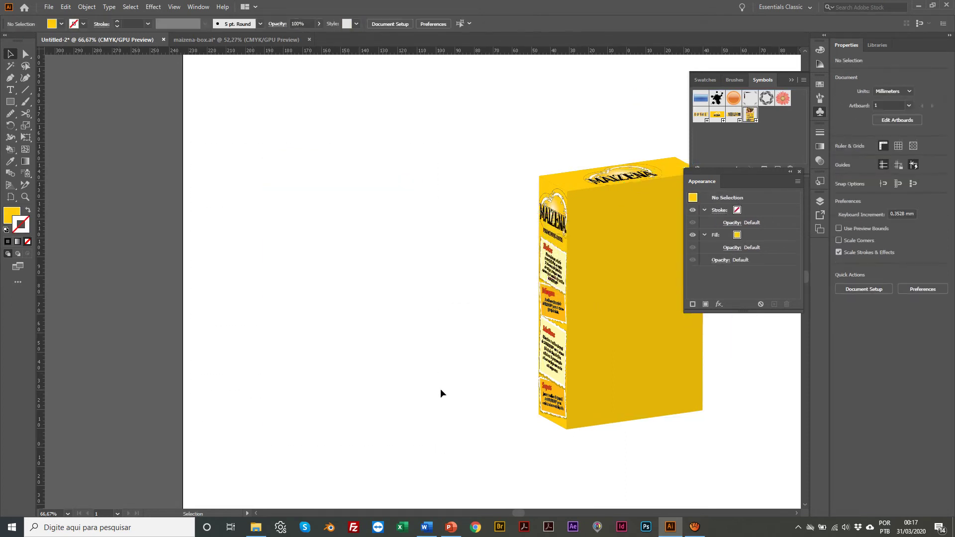
Map the Face posterior symbol onto surface 2 of the 3D box through its Extrude & Bevel effect
{"action": "scroll", "coordinate": [440, 389], "scroll_direction": "right", "scroll_amount": 5}
{"action": "left_click", "coordinate": [435, 306]}
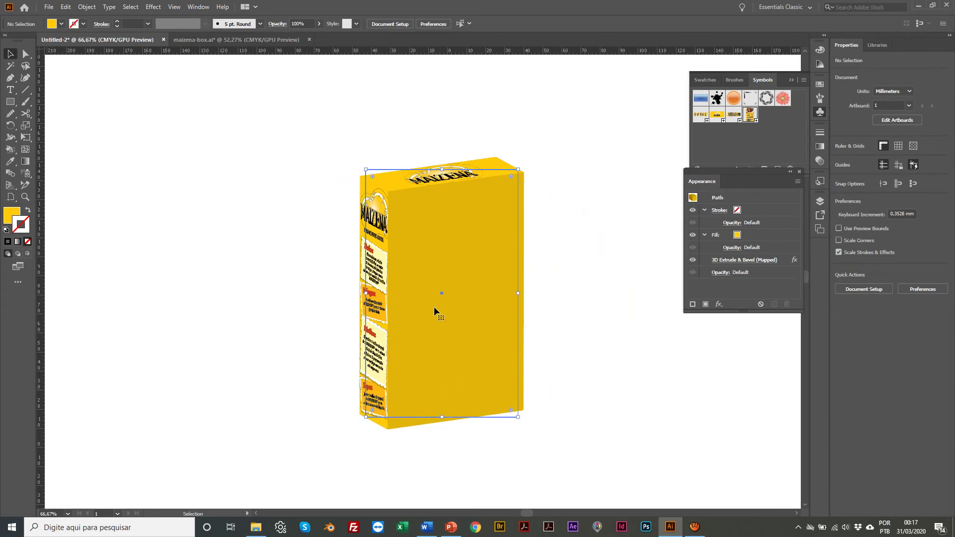
{"action": "left_click", "coordinate": [731, 262]}
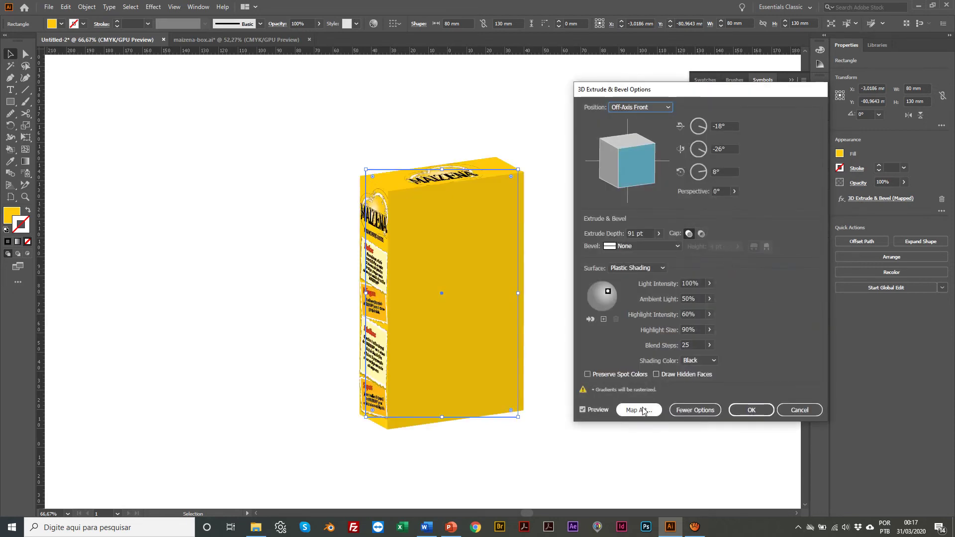
{"action": "left_click", "coordinate": [641, 410]}
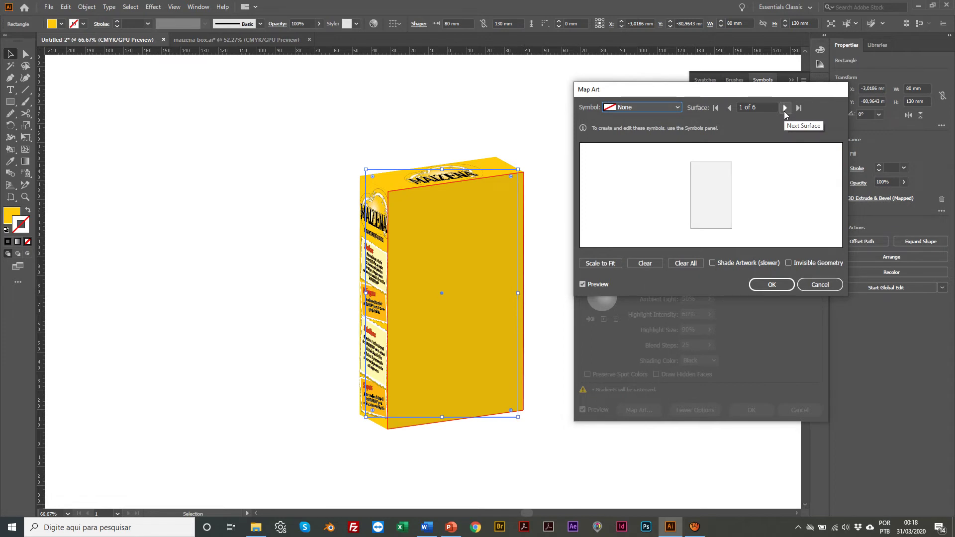
{"action": "left_click", "coordinate": [784, 110]}
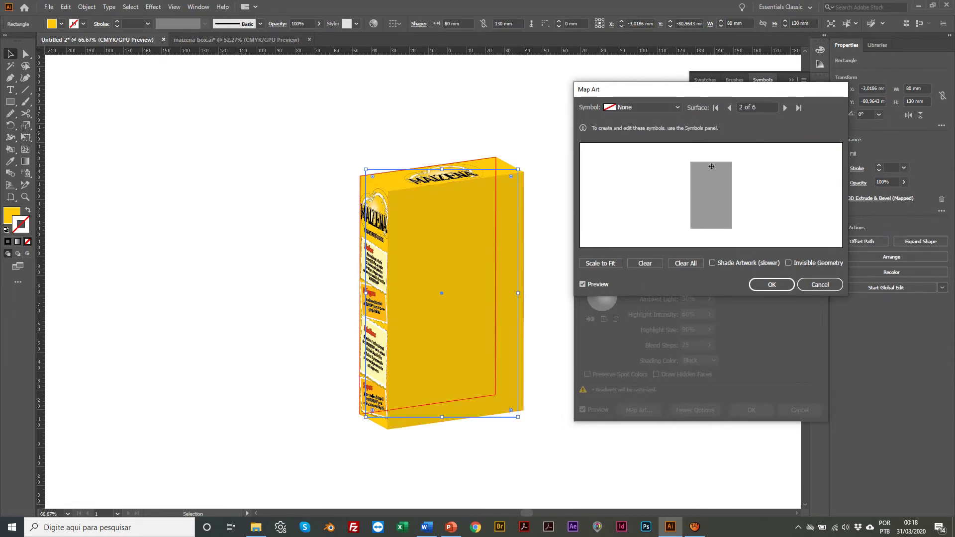
{"action": "left_click", "coordinate": [657, 106]}
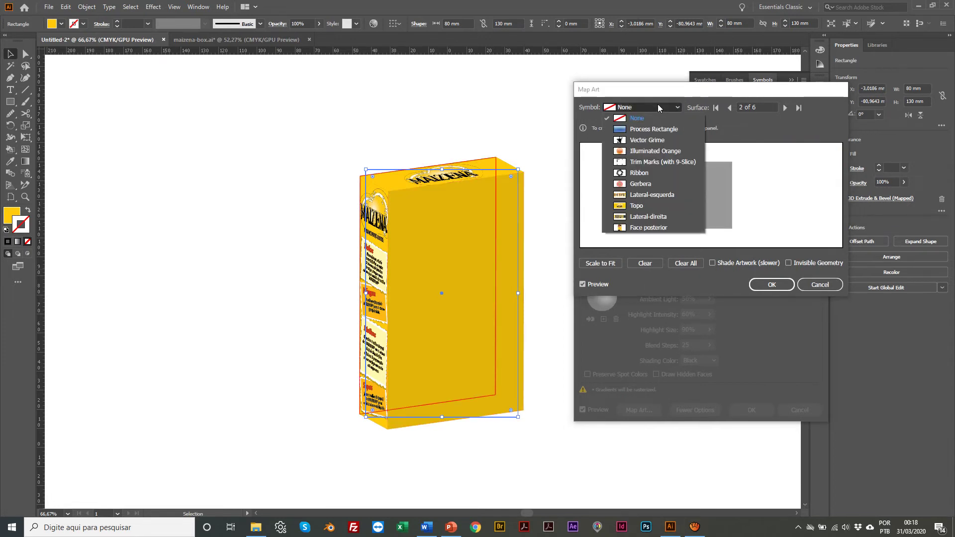
{"action": "left_click", "coordinate": [653, 229]}
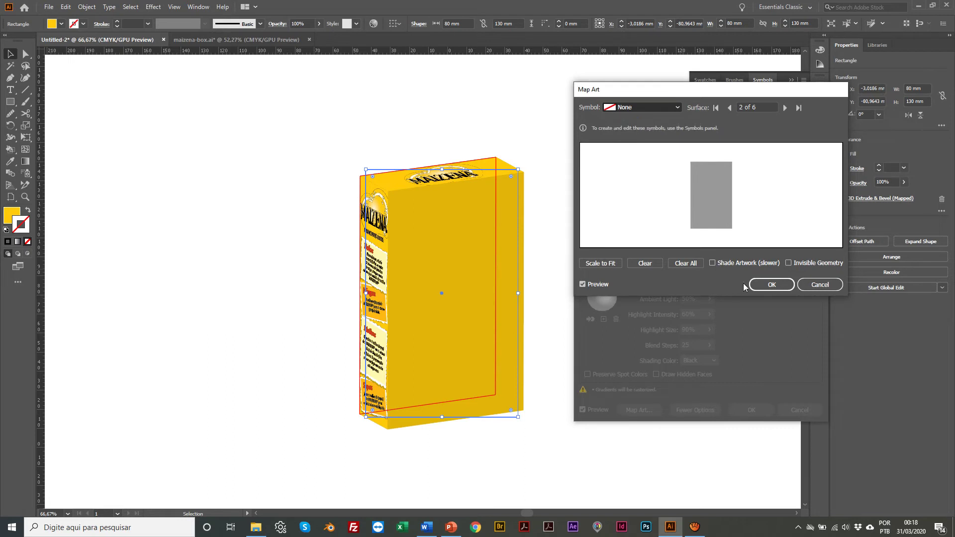
{"action": "left_click", "coordinate": [771, 285]}
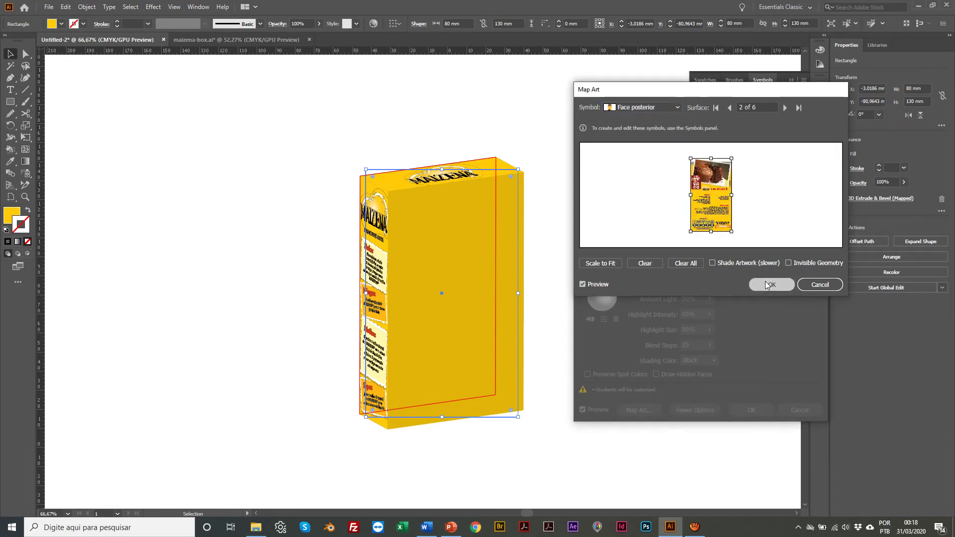
Rotate the extruded box to expose its back face and open its art mapping settings
{"action": "mouse_move", "coordinate": [649, 167]}
{"action": "left_mouse_down"}
{"action": "mouse_move", "coordinate": [628, 173]}
{"action": "mouse_move", "coordinate": [607, 163]}
{"action": "mouse_move", "coordinate": [635, 157]}
{"action": "left_mouse_up"}
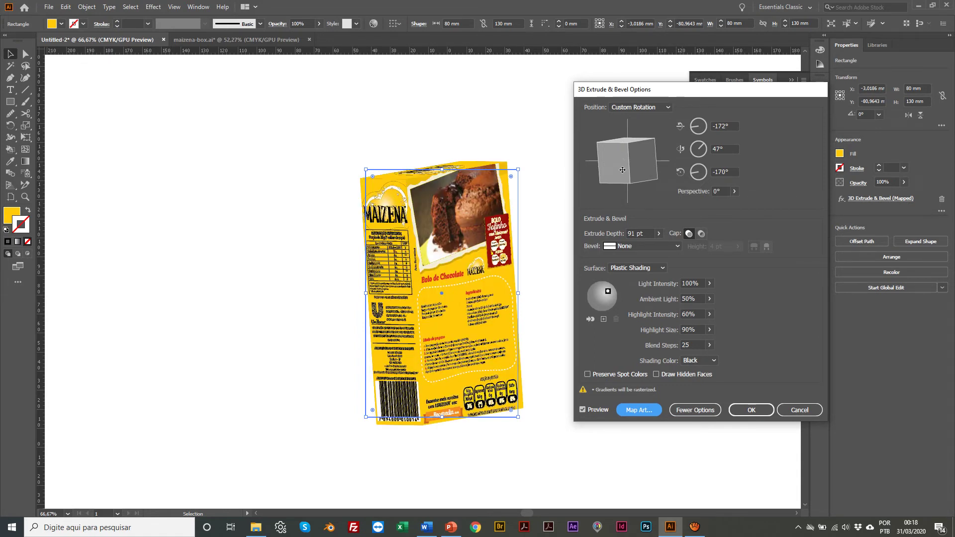
{"action": "left_click_drag", "start_coordinate": [622, 170], "coordinate": [608, 171]}
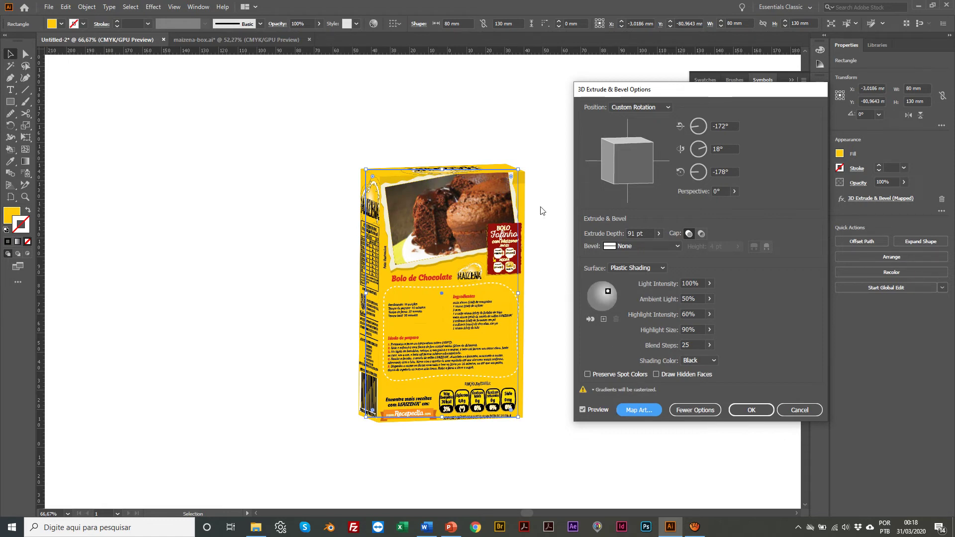
{"action": "left_click", "coordinate": [641, 410]}
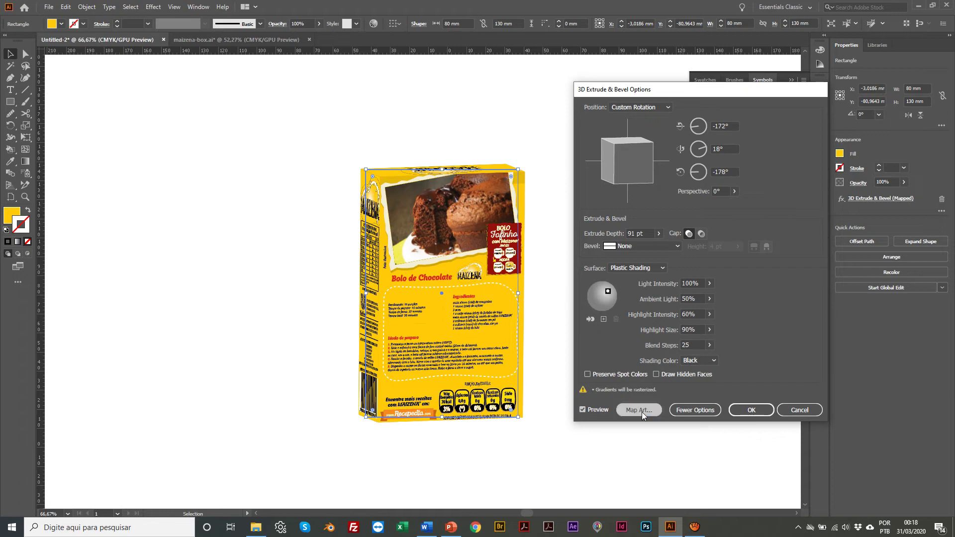
Try to reassign the Face posterior symbol to surface 2 and shift its artwork slightly upward
{"action": "scroll", "coordinate": [633, 110], "scroll_direction": "down", "scroll_amount": 1}
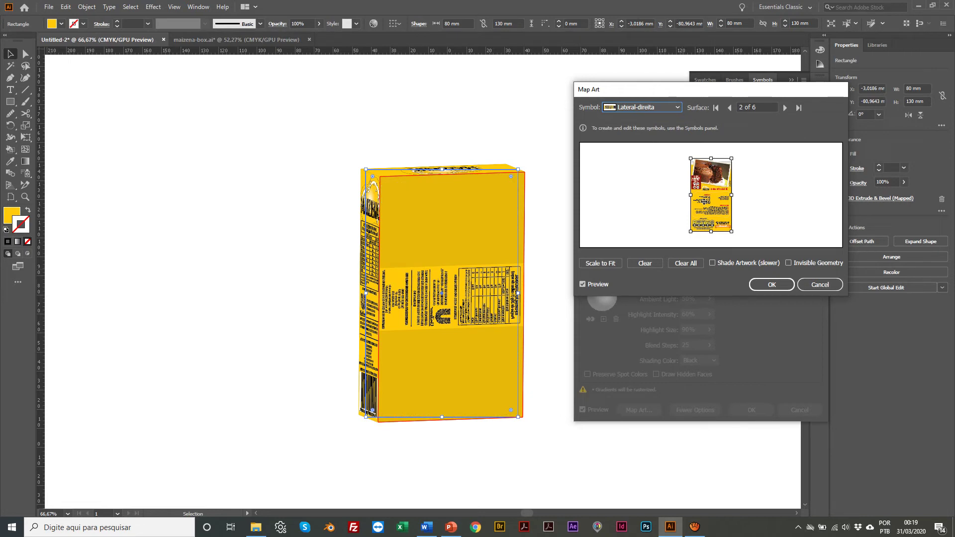
{"action": "left_click", "coordinate": [635, 107]}
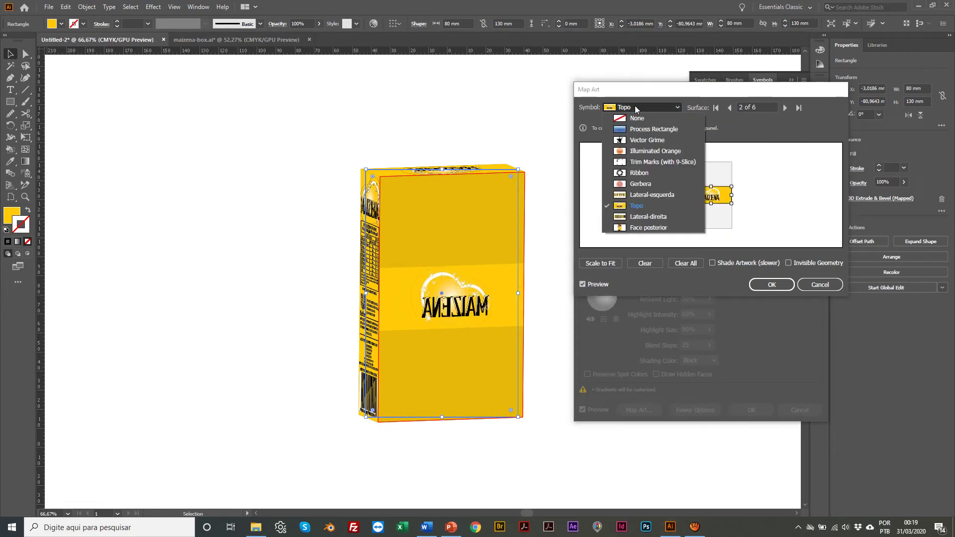
{"action": "left_click", "coordinate": [658, 228]}
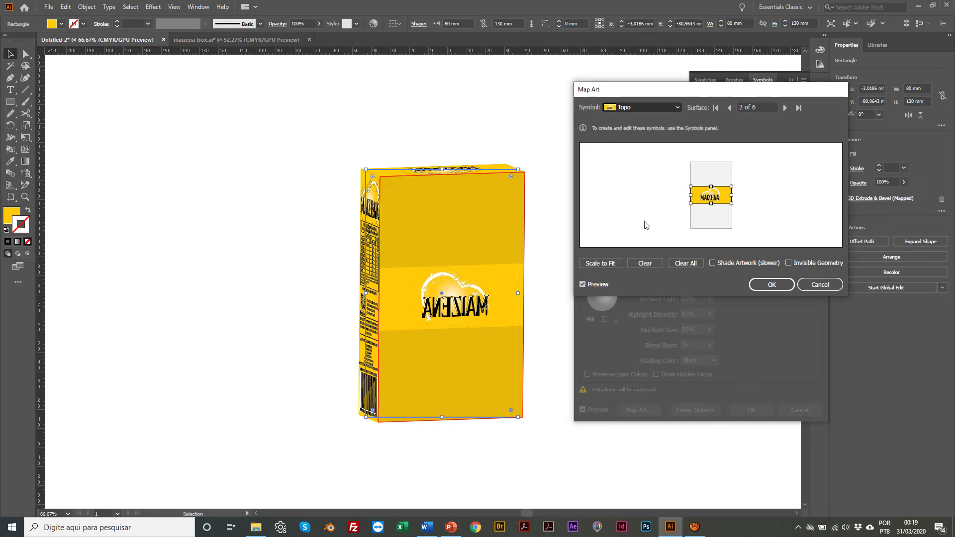
{"action": "left_click", "coordinate": [645, 108]}
{"action": "left_click", "coordinate": [644, 107]}
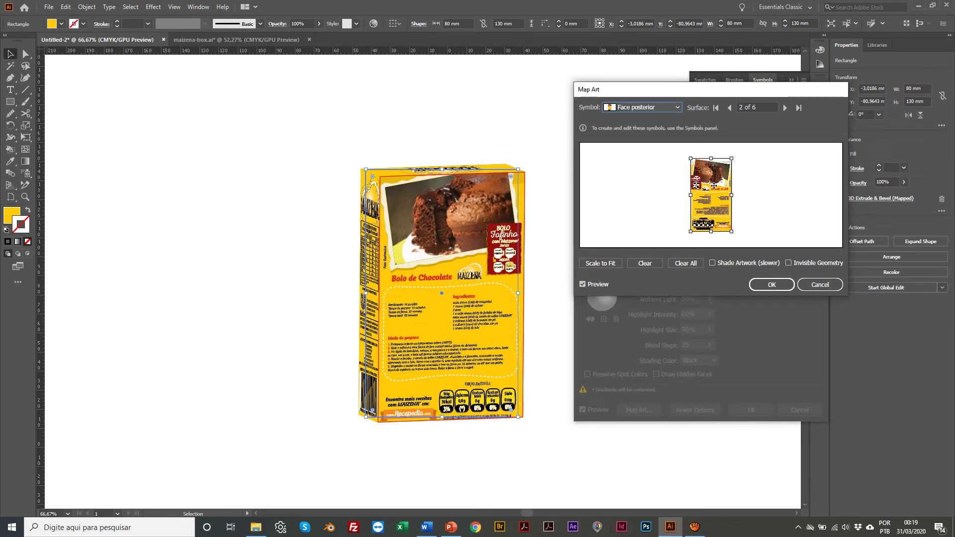
{"action": "left_click_drag", "start_coordinate": [714, 186], "coordinate": [714, 183]}
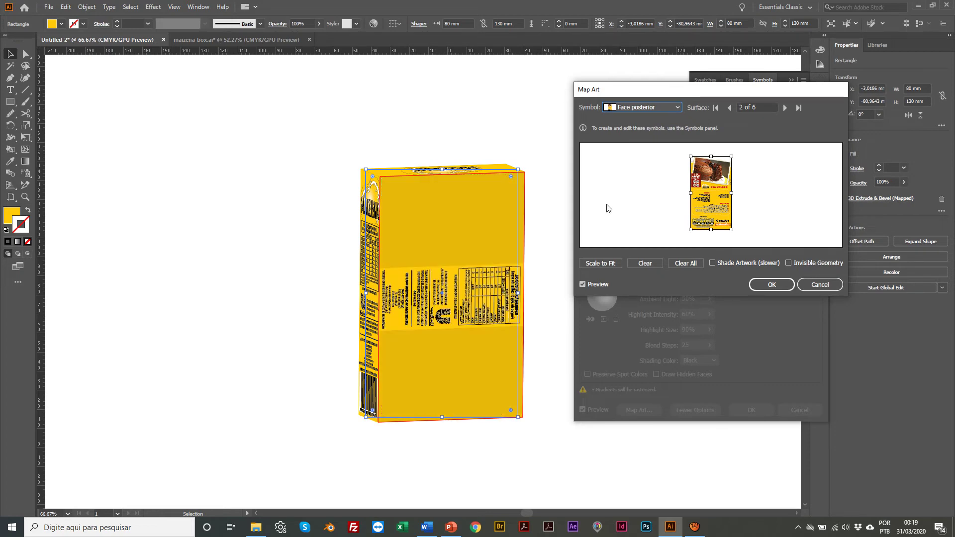
Assign the Face posterior symbol to surface 2, move its artwork slightly upward on the face, and accept the mapping
{"action": "left_click", "coordinate": [646, 106]}
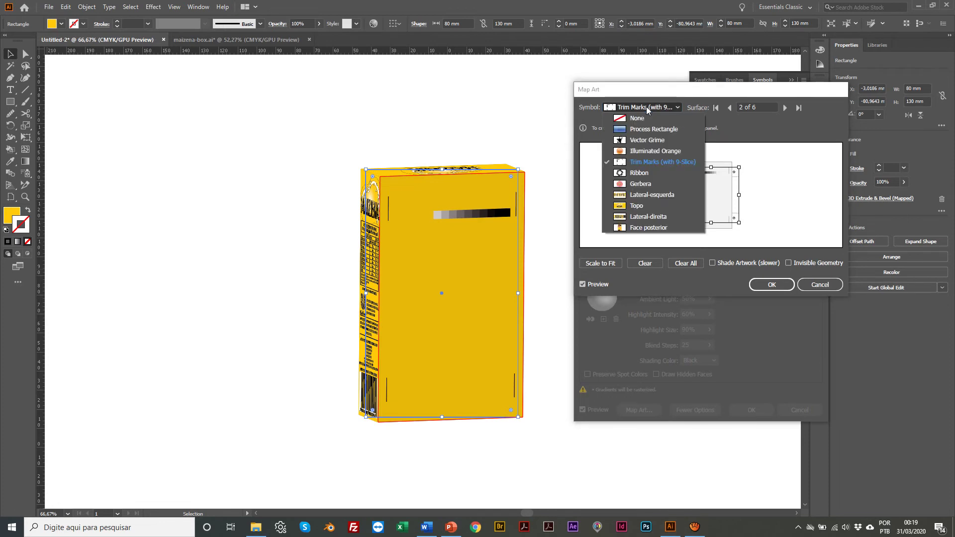
{"action": "left_click", "coordinate": [654, 225]}
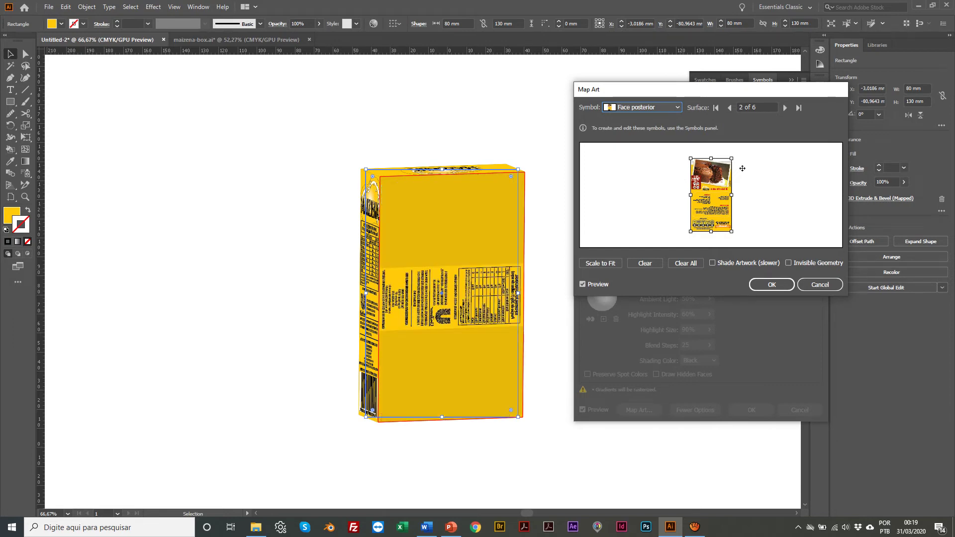
{"action": "scroll", "coordinate": [637, 106], "scroll_direction": "up", "scroll_amount": 5}
{"action": "left_click", "coordinate": [637, 105]}
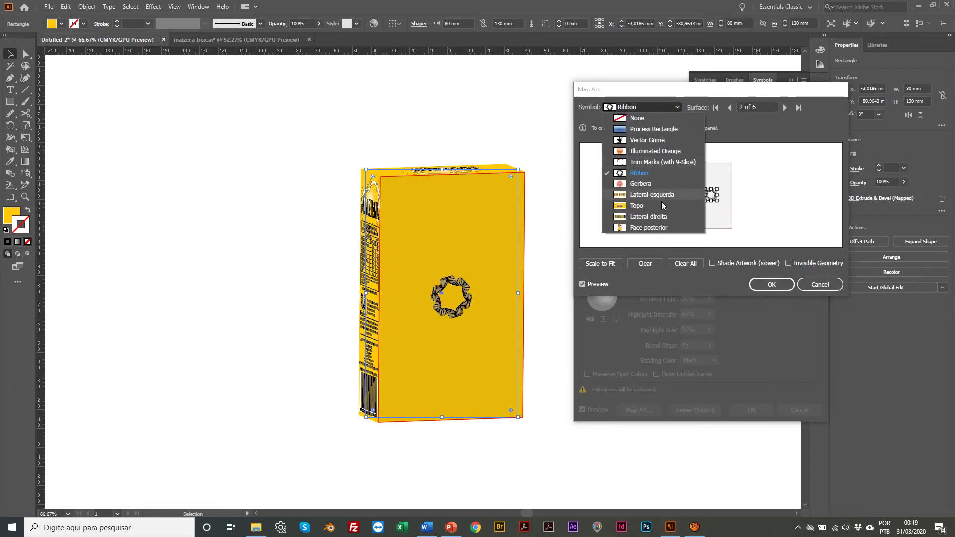
{"action": "left_click", "coordinate": [665, 229]}
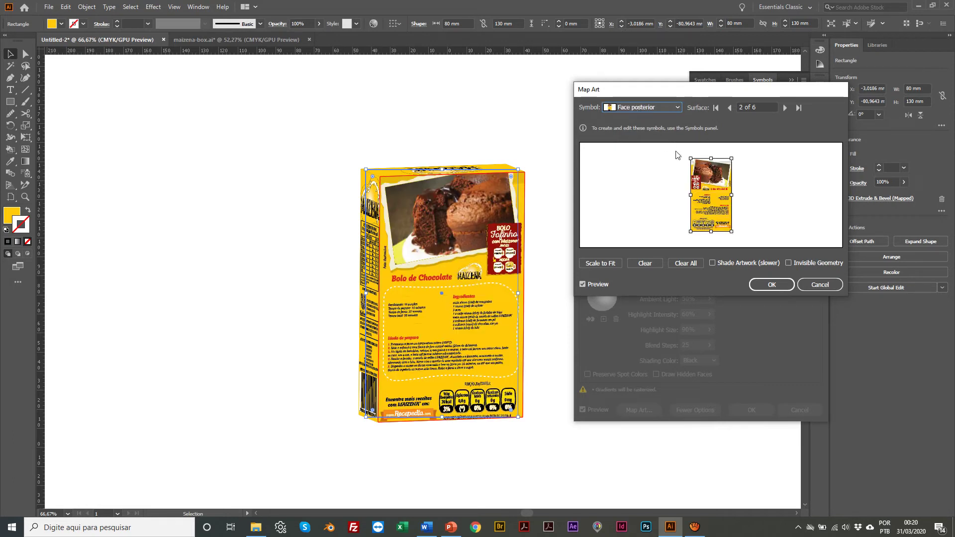
{"action": "left_click_drag", "start_coordinate": [701, 187], "coordinate": [701, 184]}
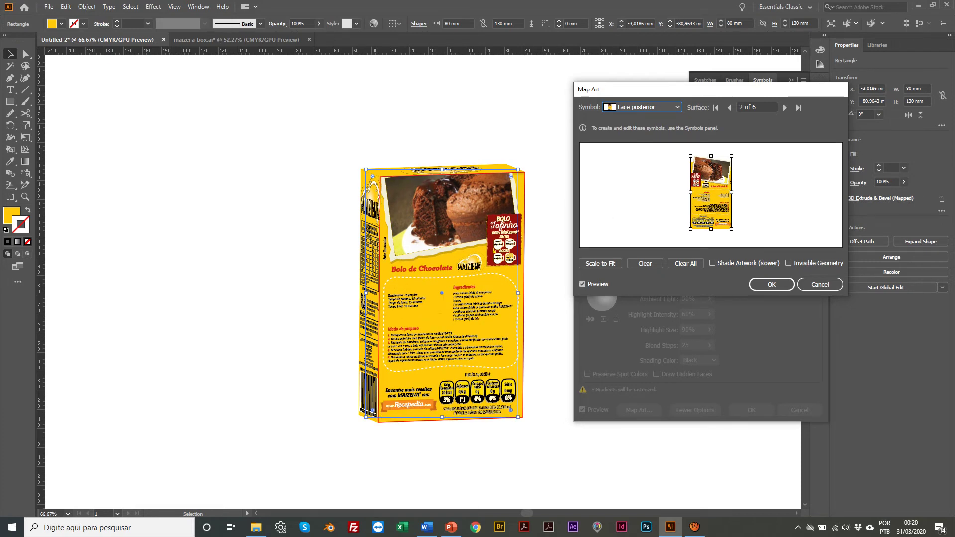
{"action": "left_click", "coordinate": [766, 287]}
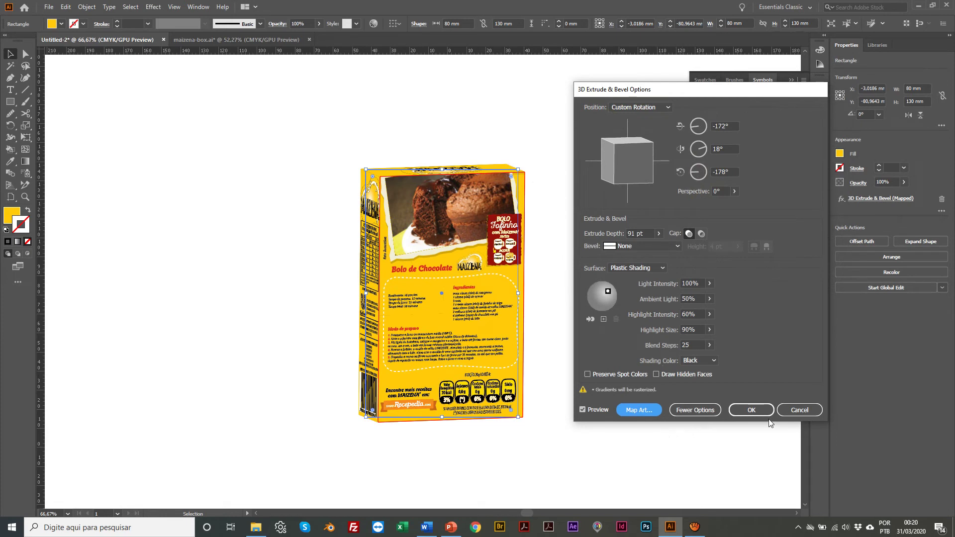
Set the 3D box's position to Off-Axis Front, apply the Extrude & Bevel effect, and deselect the box
{"action": "left_click", "coordinate": [641, 107]}
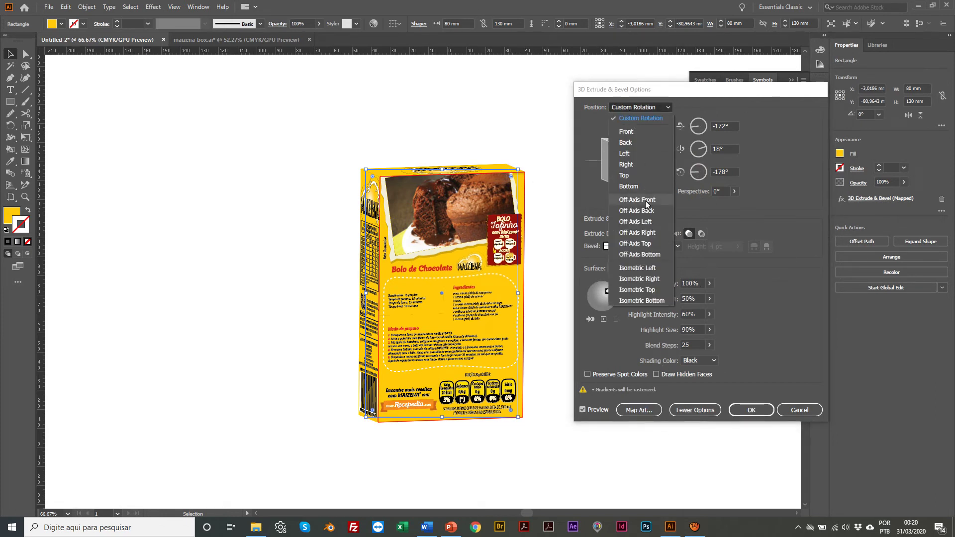
{"action": "key", "text": "Escape"}
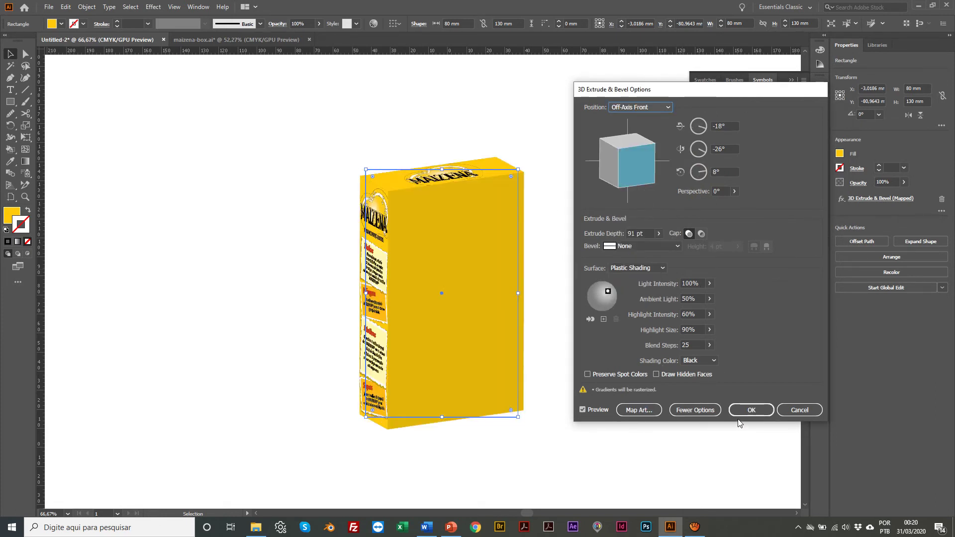
{"action": "left_click", "coordinate": [736, 412]}
{"action": "left_click", "coordinate": [175, 234]}
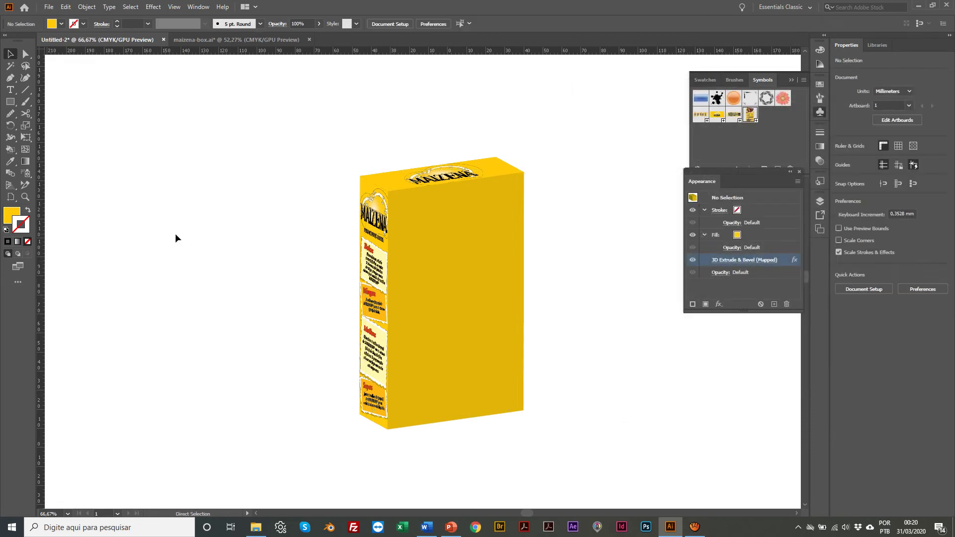
Save the box document as maizena-extrude1 in Adobe Illustrator format with the Illustrator 2020 options
{"action": "key", "text": "ctrl+s"}
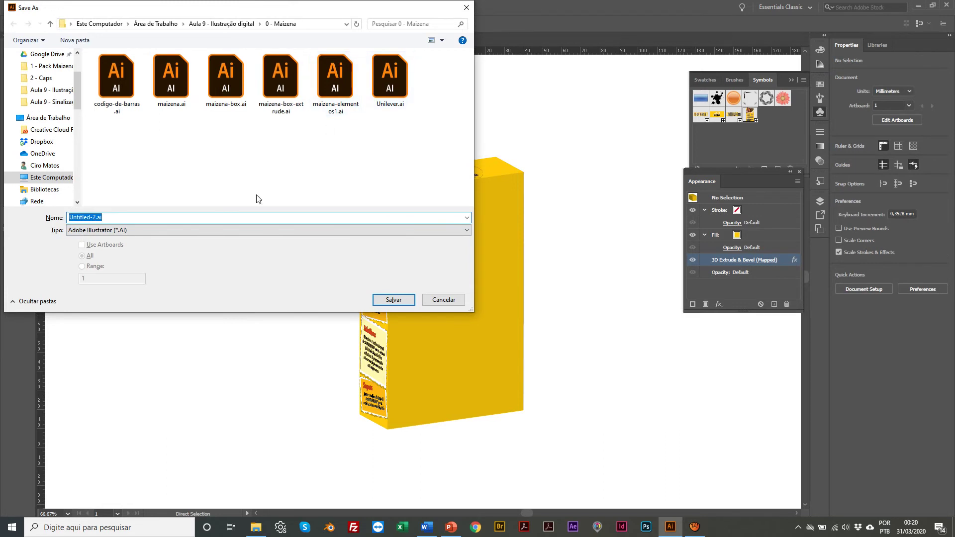
{"action": "type", "text": "maiz"}
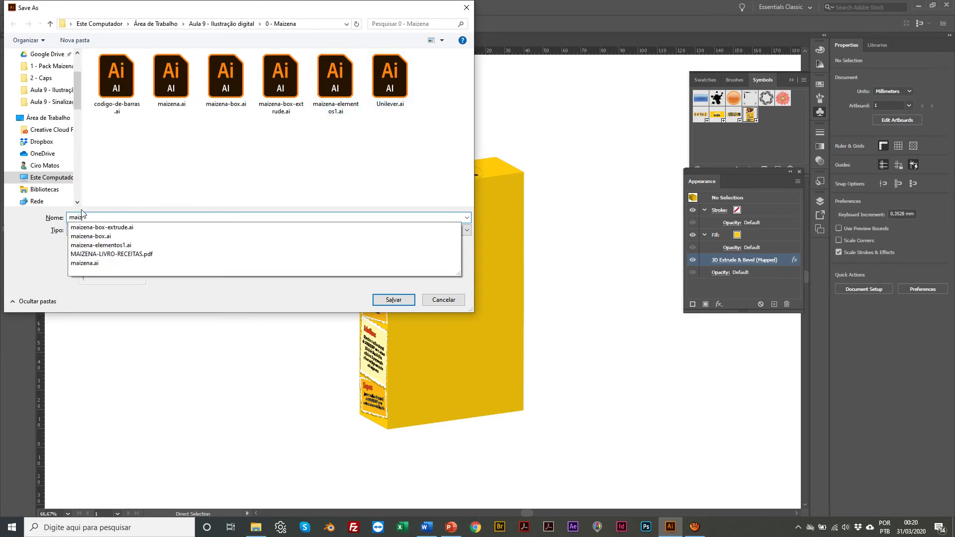
{"action": "type", "text": "ena-extrude1"}
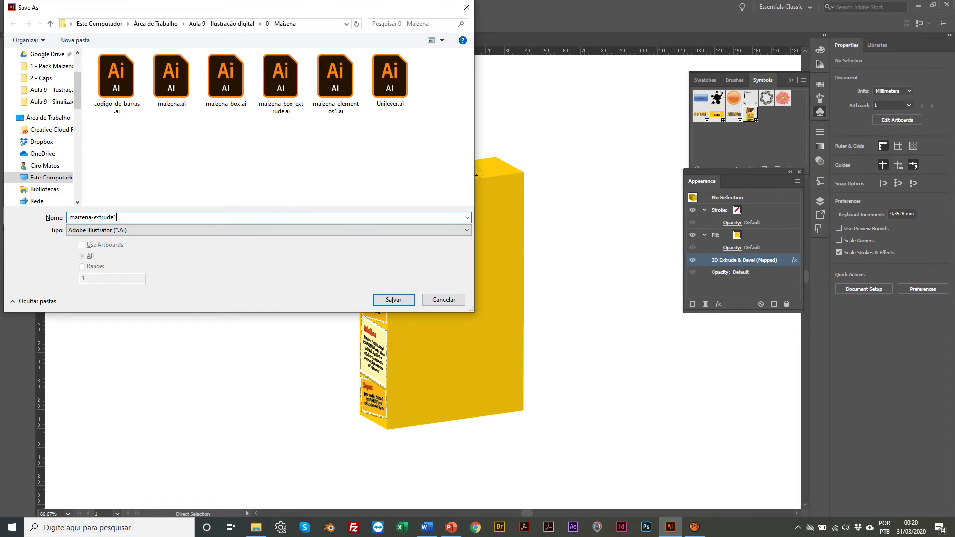
{"action": "key", "text": "Return"}
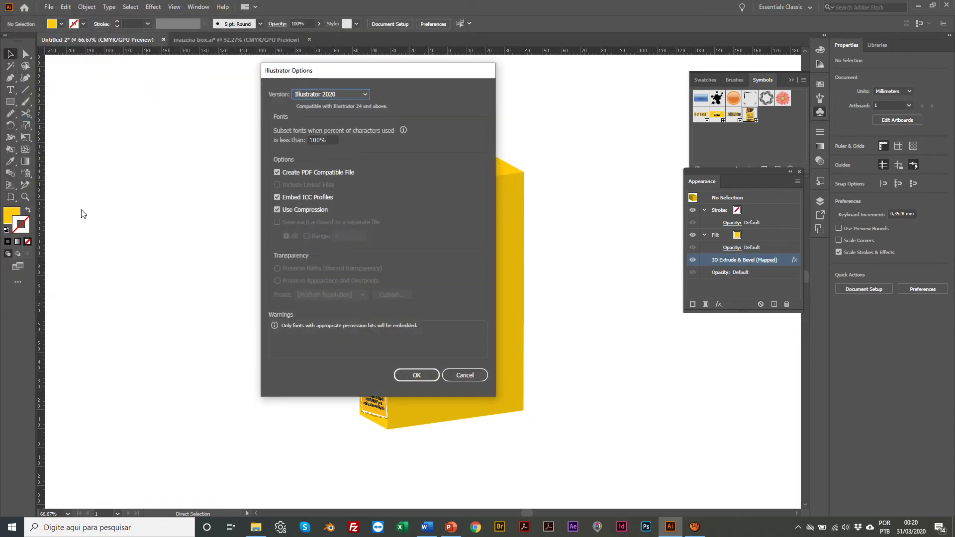
{"action": "left_click", "coordinate": [410, 376]}
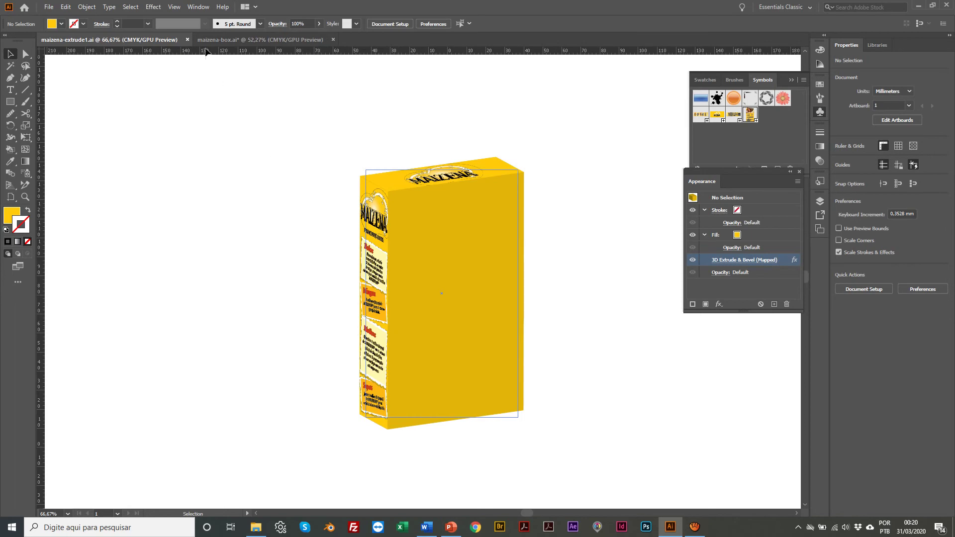
Copy the front panel artwork from maizena-box.ai into maizena-extrude1.ai and place it to the left of the 3D box
{"action": "left_click", "coordinate": [244, 40]}
{"action": "scroll", "coordinate": [355, 209], "scroll_direction": "right", "scroll_amount": 4}
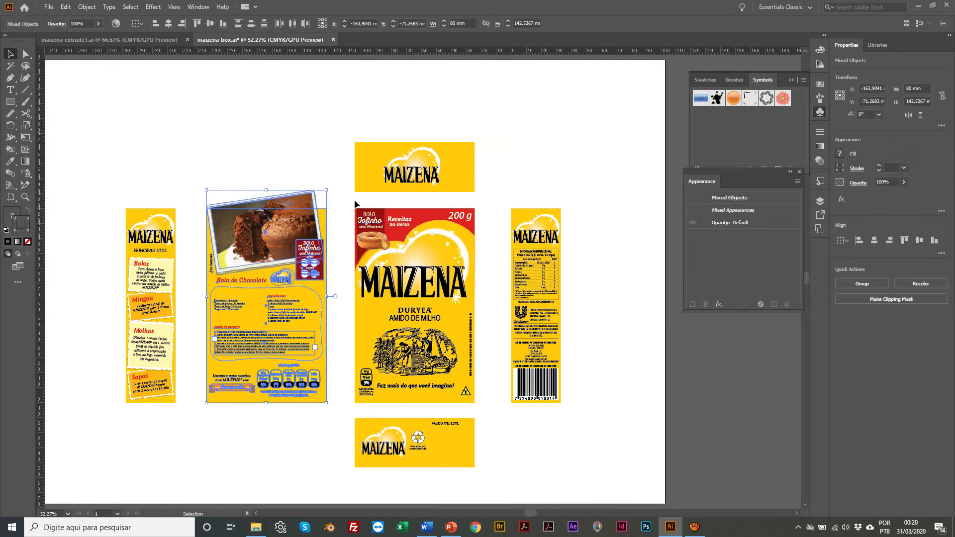
{"action": "left_click", "coordinate": [348, 194]}
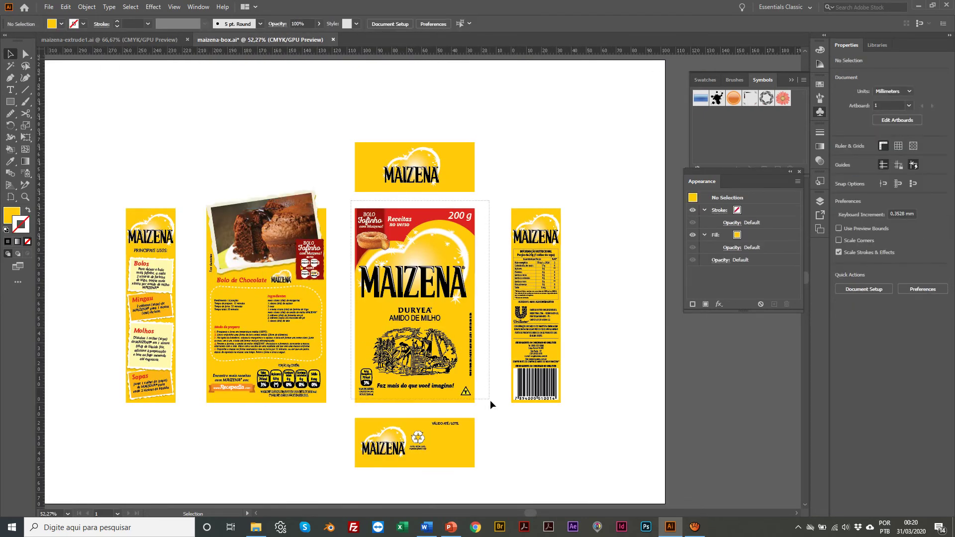
{"action": "left_click_drag", "start_coordinate": [491, 402], "coordinate": [494, 408]}
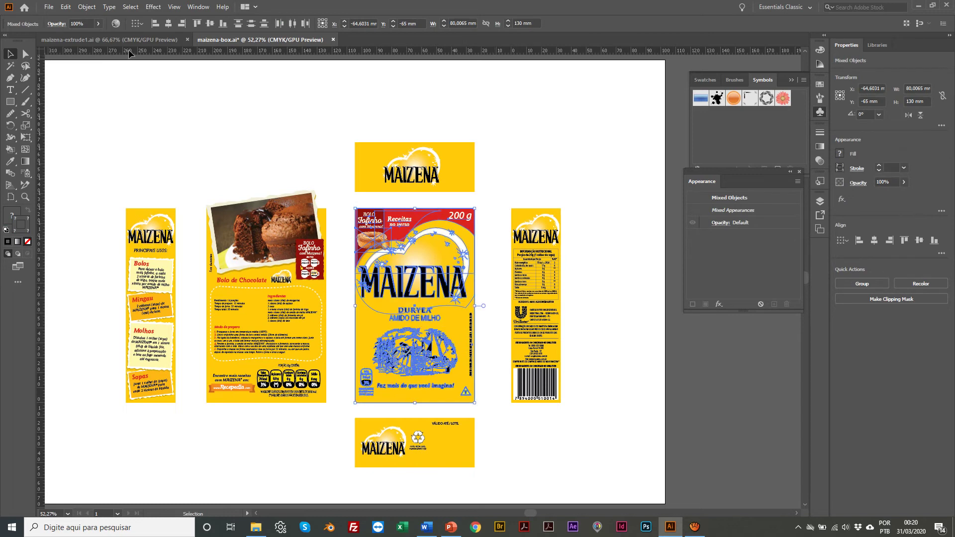
{"action": "key", "text": "ctrl+c"}
{"action": "left_click", "coordinate": [114, 40]}
{"action": "key", "text": "ctrl+v"}
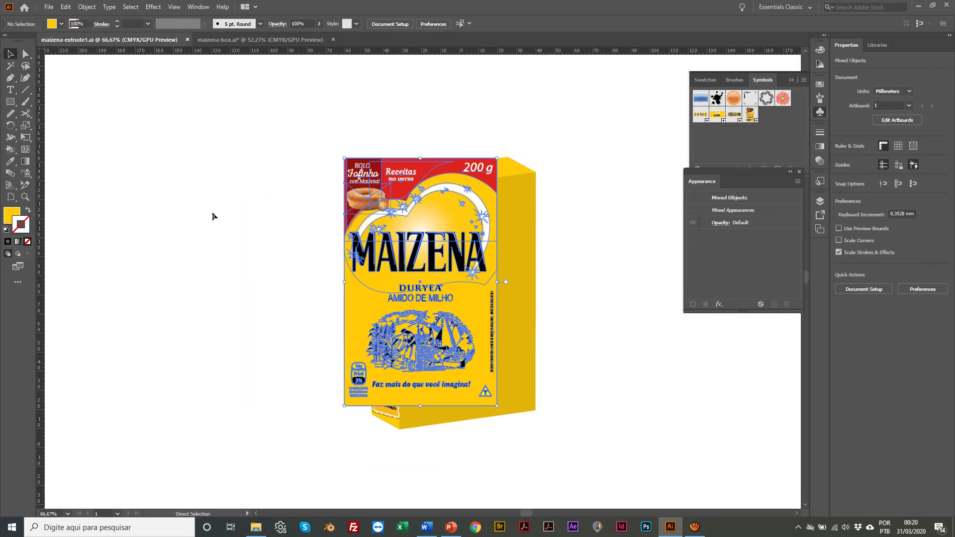
{"action": "scroll", "coordinate": [257, 224], "scroll_direction": "left", "scroll_amount": 5}
{"action": "left_click_drag", "start_coordinate": [493, 213], "coordinate": [285, 240]}
{"action": "left_click", "coordinate": [225, 146]}
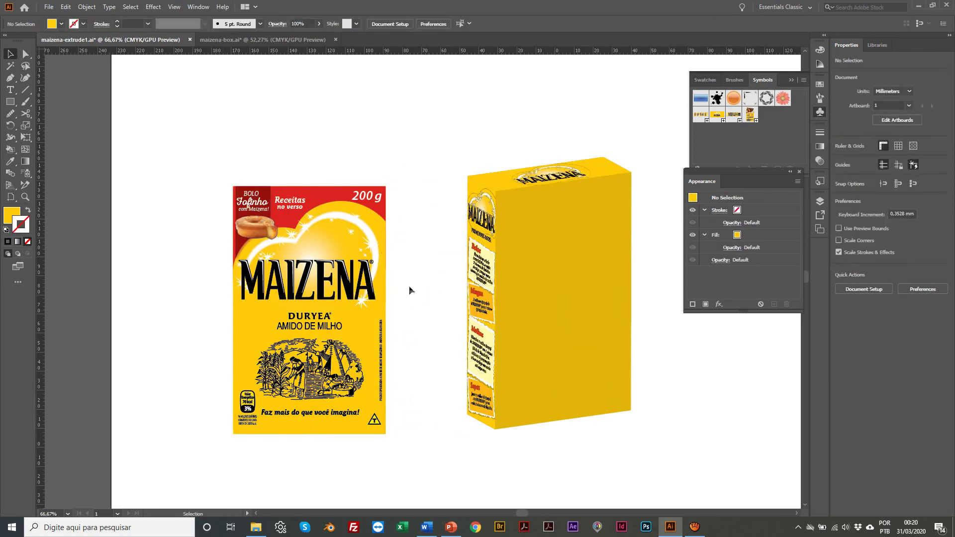
Embed only the linked ring cake image bolo-de-fuba-capa.psd from the front panel, flattening its layers to a single image
{"action": "key", "text": "z"}
{"action": "left_click", "coordinate": [404, 299]}
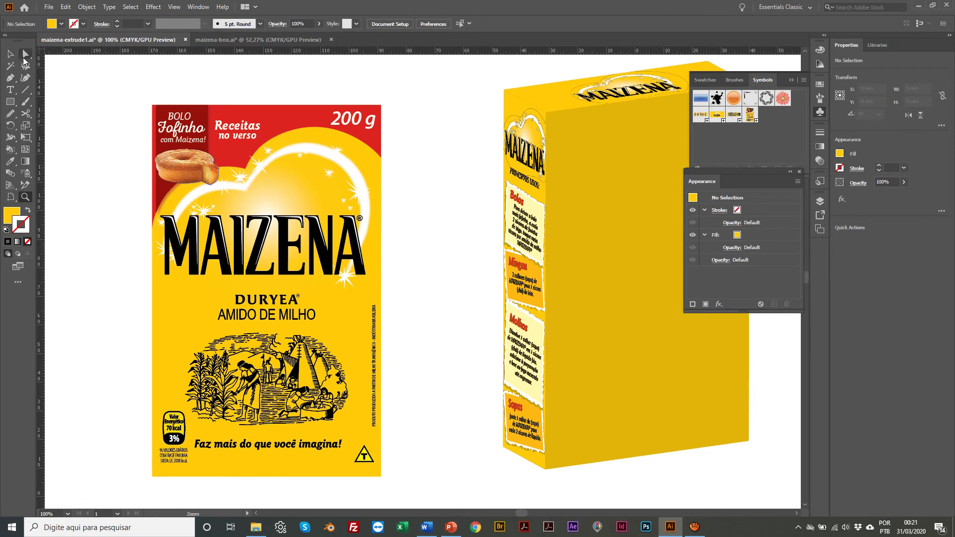
{"action": "left_click", "coordinate": [25, 54]}
{"action": "left_click", "coordinate": [177, 168]}
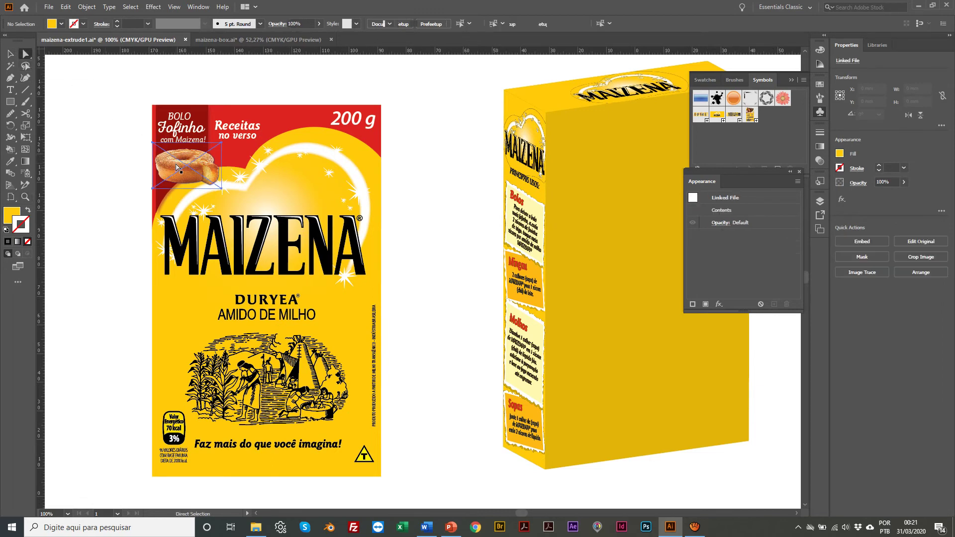
{"action": "left_click", "coordinate": [189, 25]}
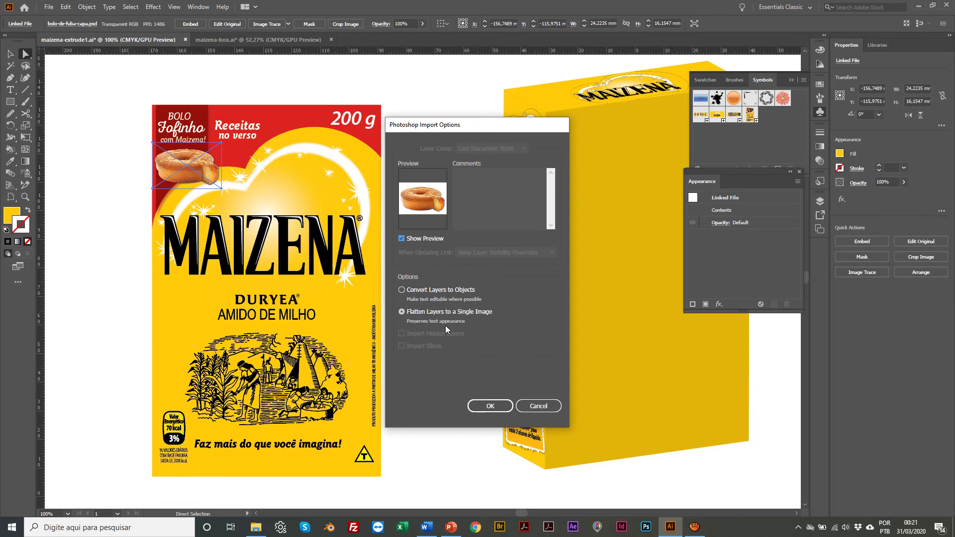
{"action": "left_click", "coordinate": [490, 406]}
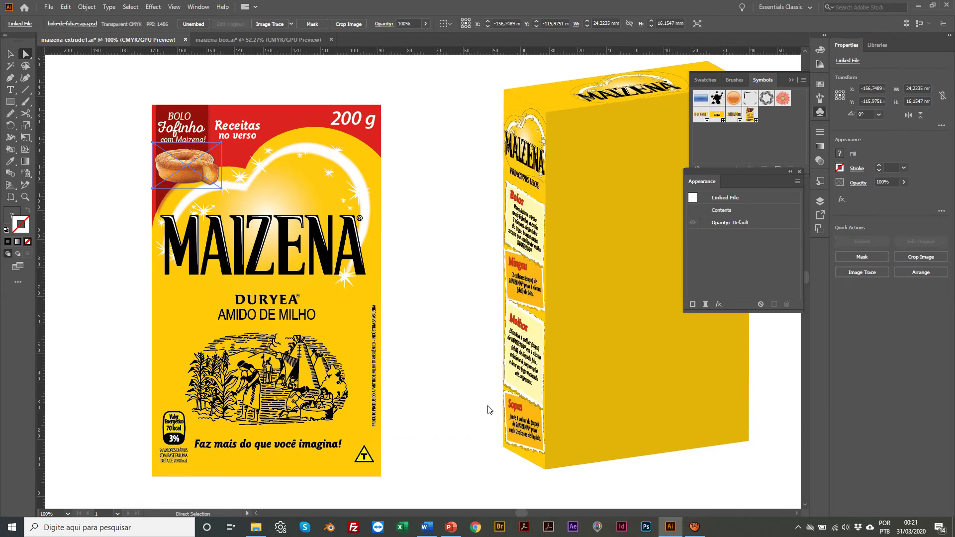
{"action": "left_click", "coordinate": [9, 54]}
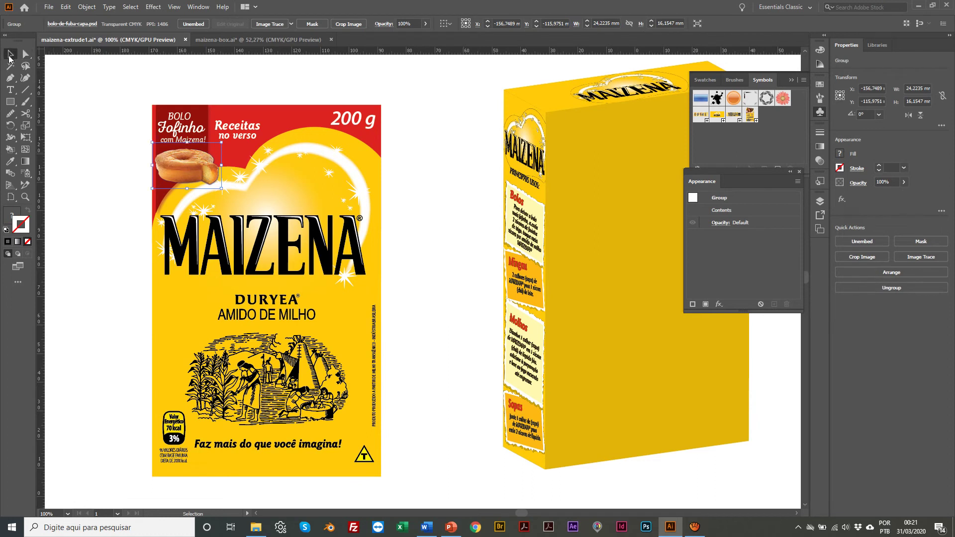
{"action": "left_click", "coordinate": [121, 155]}
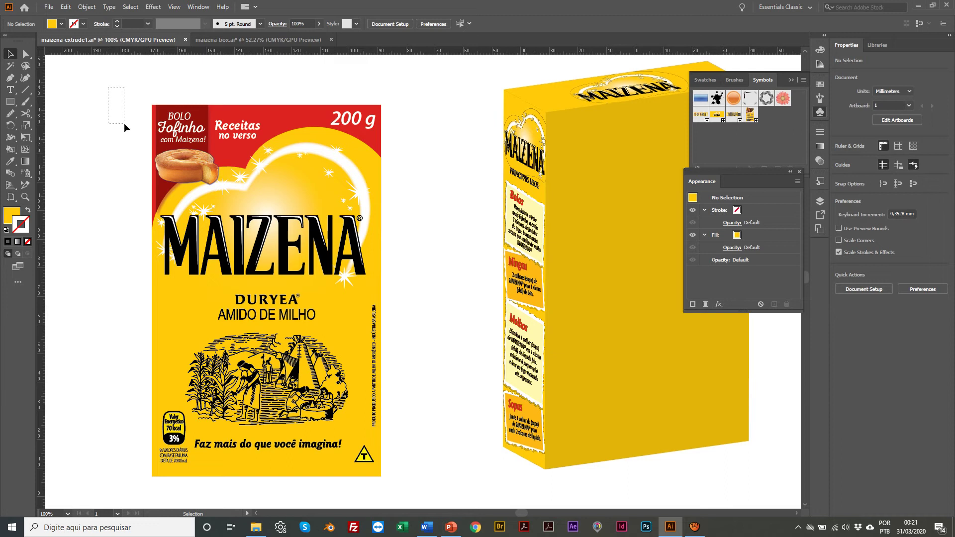
Save the front panel artwork as a symbol named Frente and delete the loose artwork beside the box
{"action": "left_click_drag", "start_coordinate": [124, 123], "coordinate": [365, 489]}
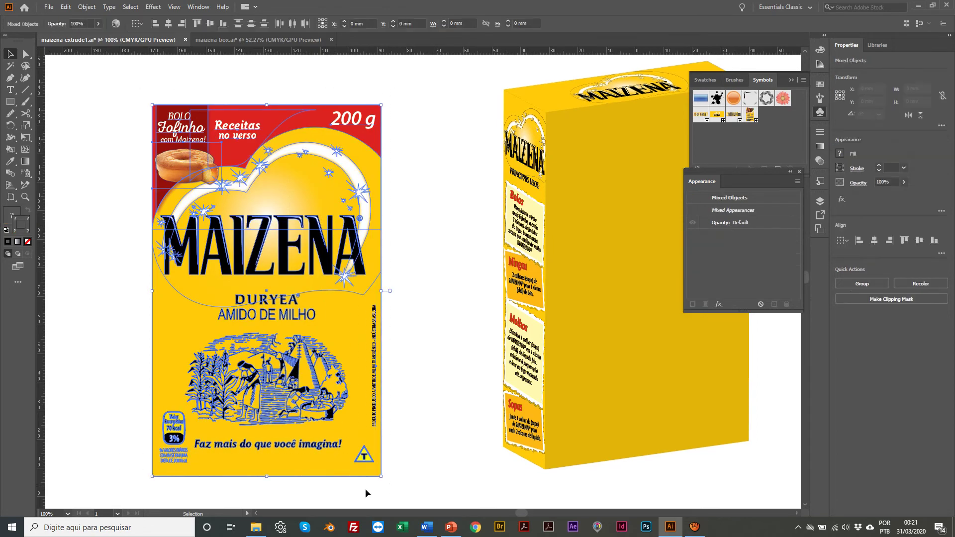
{"action": "left_click_drag", "start_coordinate": [273, 174], "coordinate": [758, 118]}
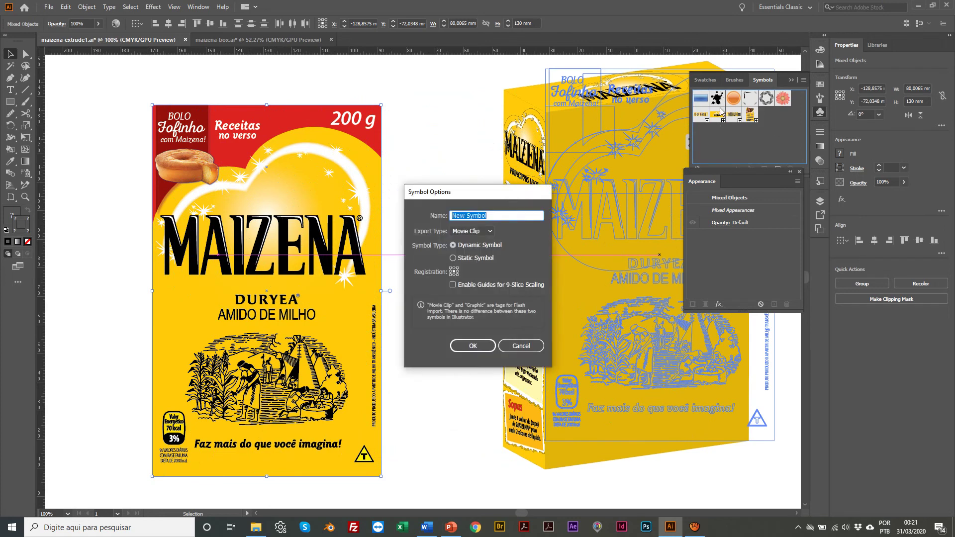
{"action": "type", "text": "Frene"}
{"action": "left_click", "coordinate": [481, 347]}
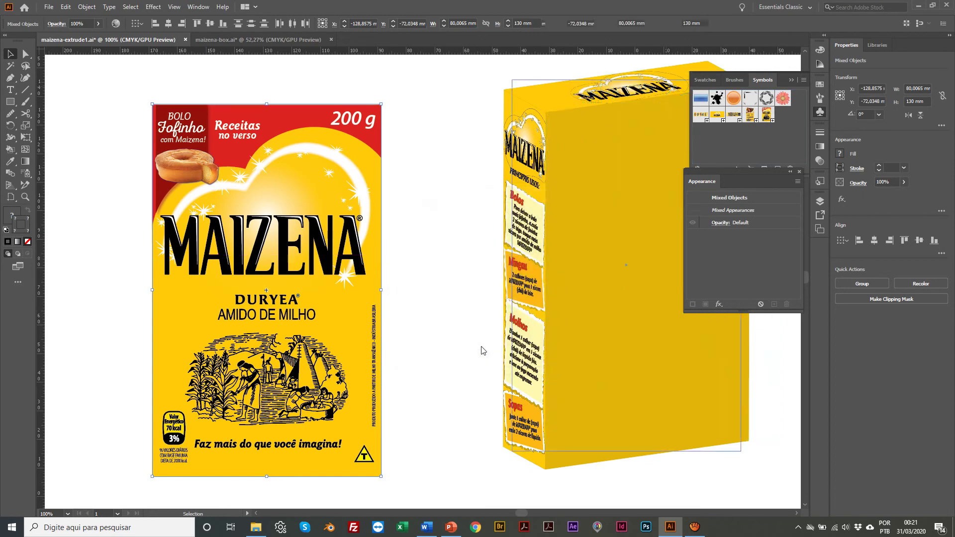
{"action": "left_click", "coordinate": [414, 200]}
{"action": "left_click_drag", "start_coordinate": [124, 92], "coordinate": [403, 486]}
{"action": "key", "text": "Delete"}
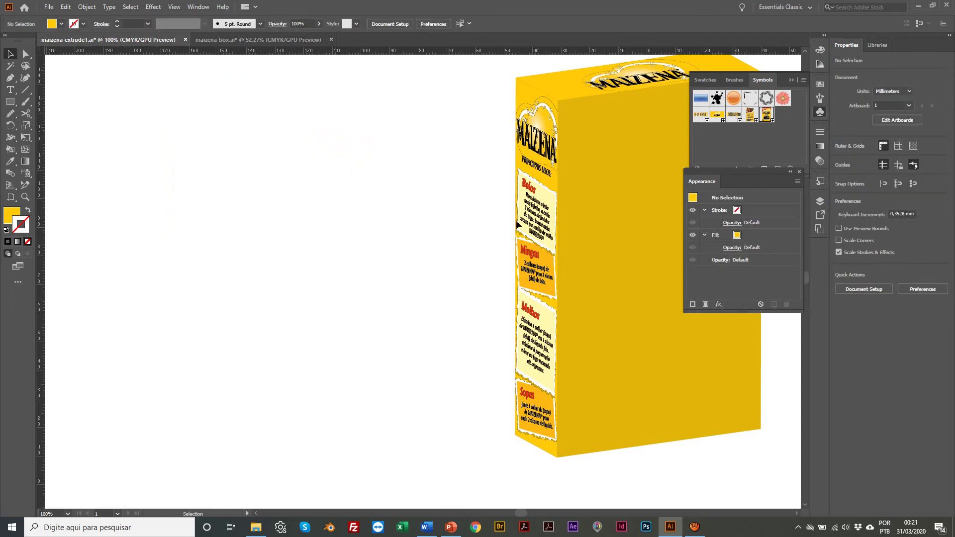
Try to map the Frente symbol onto surface 1 of 6, the box's large front face, in its 3D Extrude & Bevel effect
{"action": "left_click", "coordinate": [577, 240]}
{"action": "left_click", "coordinate": [721, 260]}
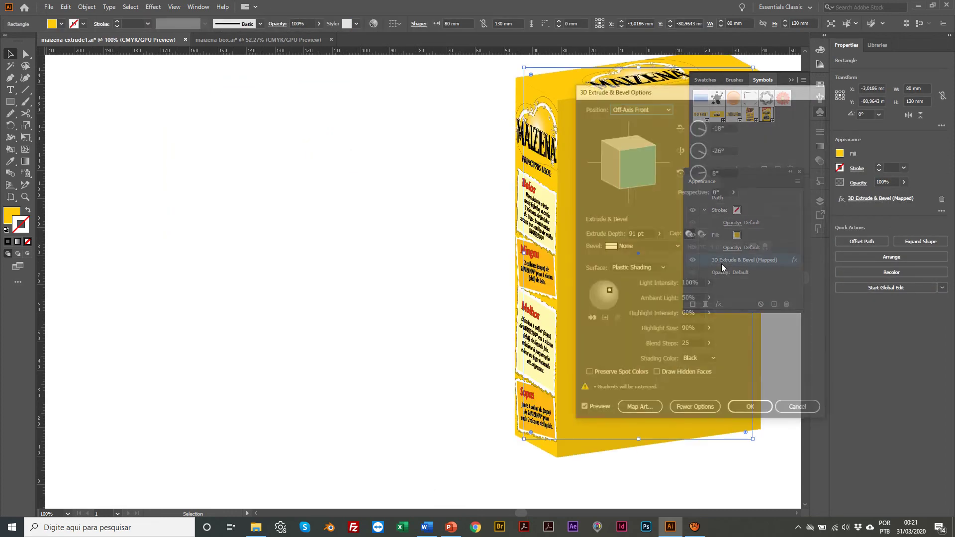
{"action": "left_click", "coordinate": [629, 410]}
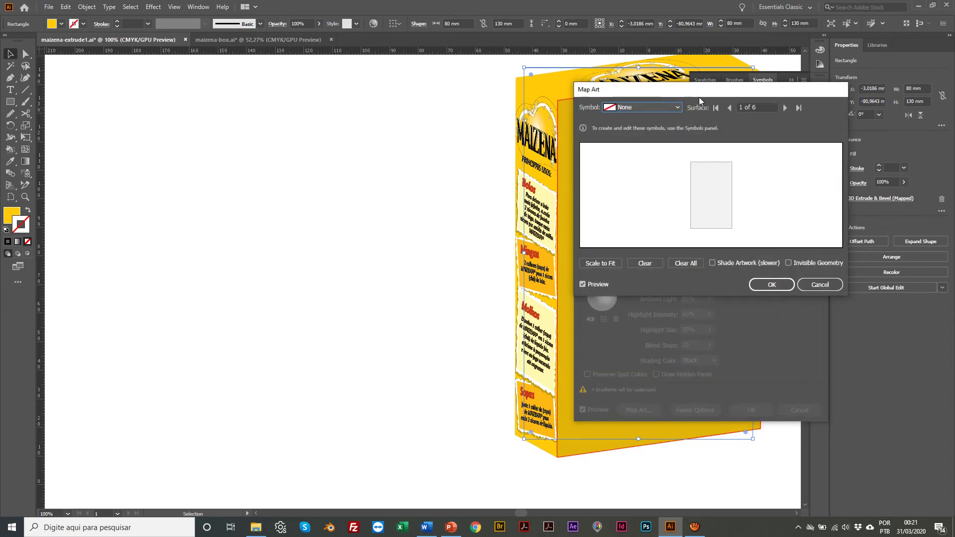
{"action": "left_click_drag", "start_coordinate": [698, 99], "coordinate": [383, 118]}
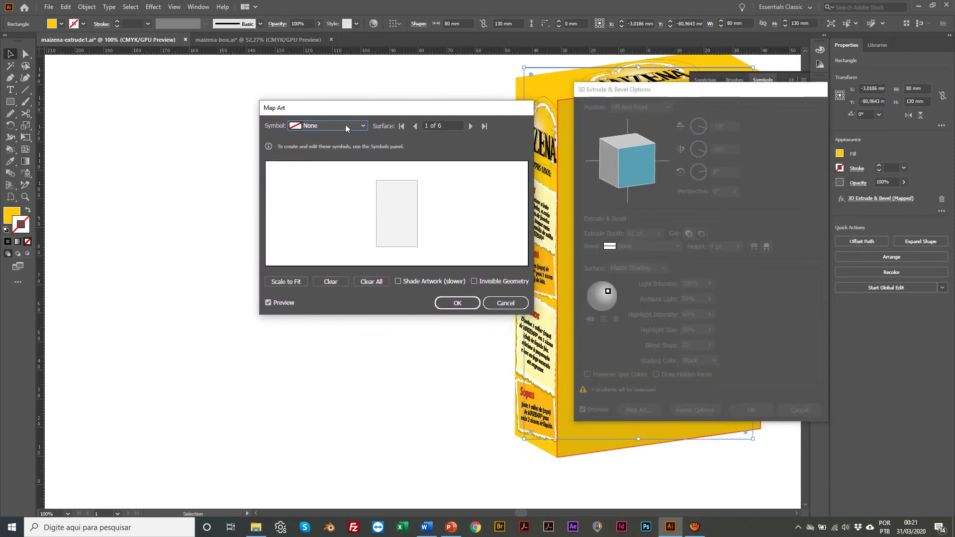
{"action": "left_click", "coordinate": [309, 127]}
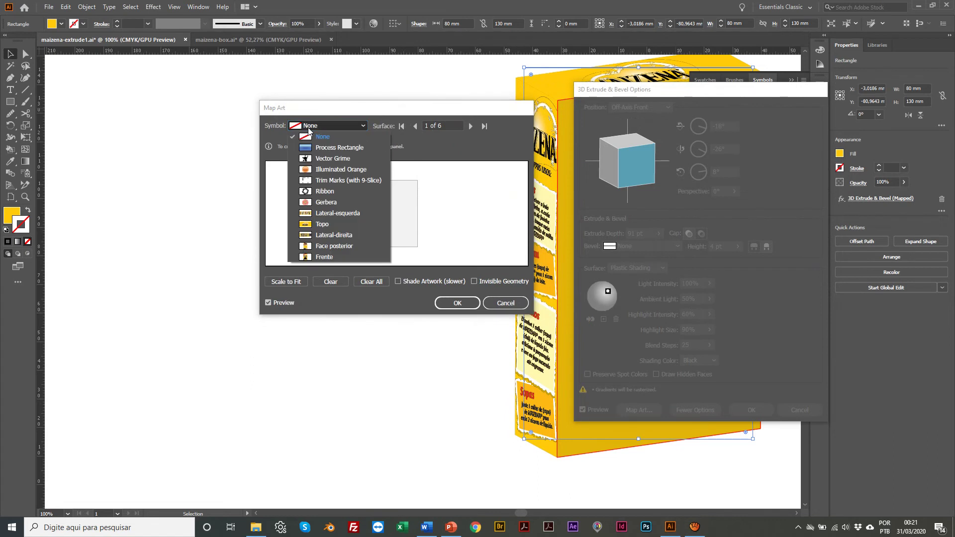
{"action": "left_click", "coordinate": [336, 258]}
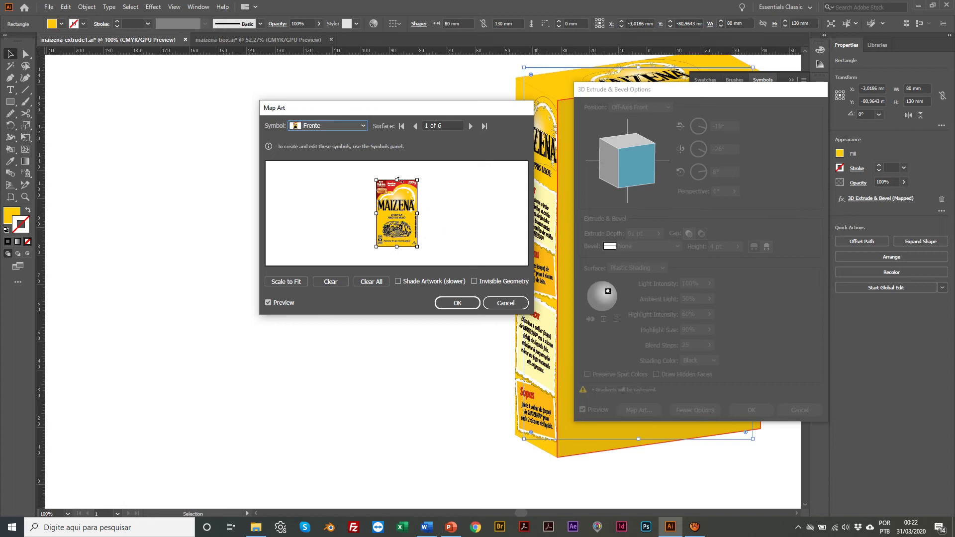
{"action": "left_click", "coordinate": [452, 306]}
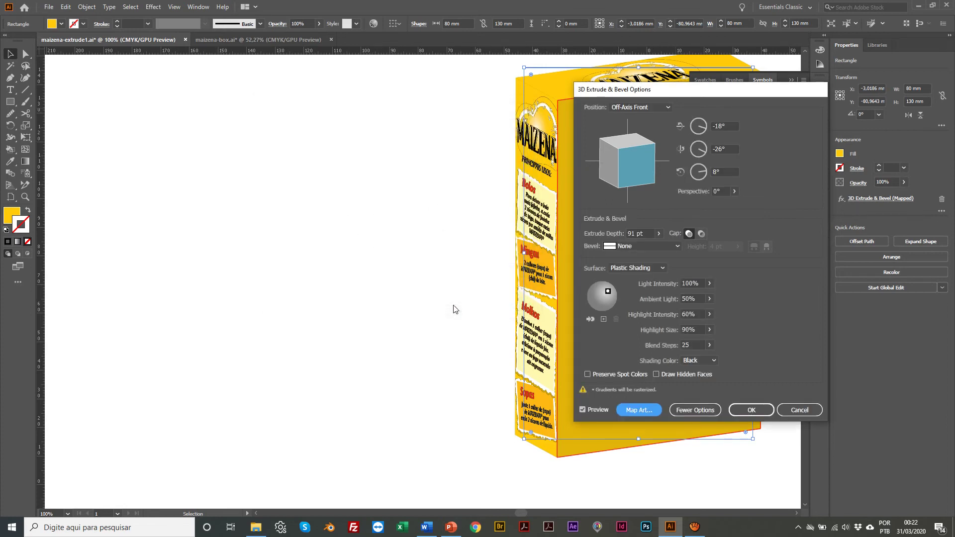
{"action": "left_click", "coordinate": [737, 411]}
{"action": "scroll", "coordinate": [575, 249], "scroll_direction": "right", "scroll_amount": 6}
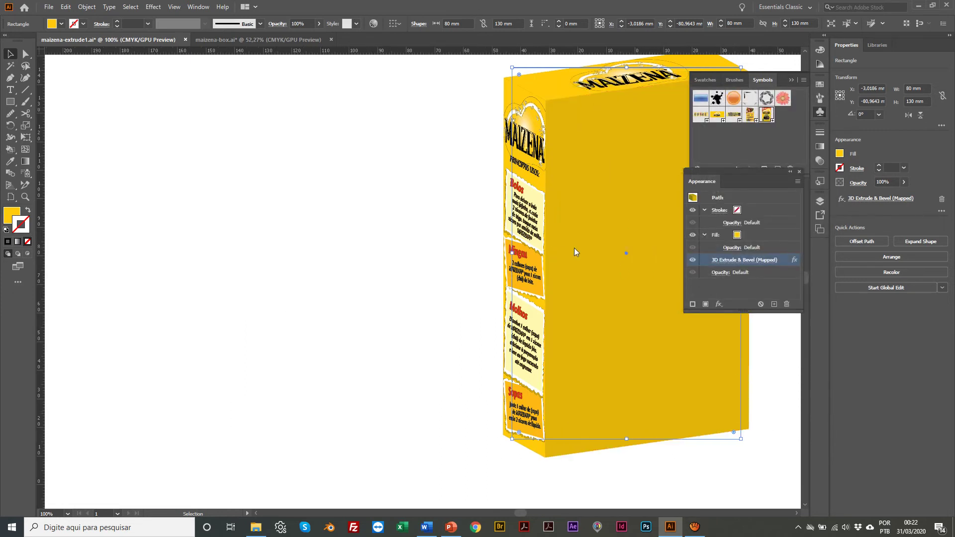
{"action": "left_click", "coordinate": [634, 254]}
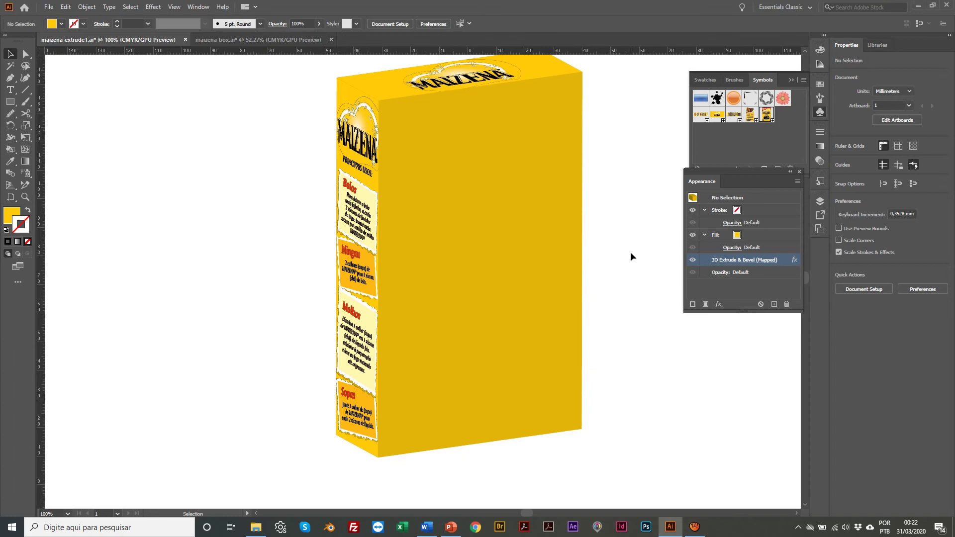
Undo back to before the Frente symbol was created and delete the front panel artwork beside the 3D box
{"action": "key", "text": "a"}
{"action": "key", "text": "ctrl+v"}
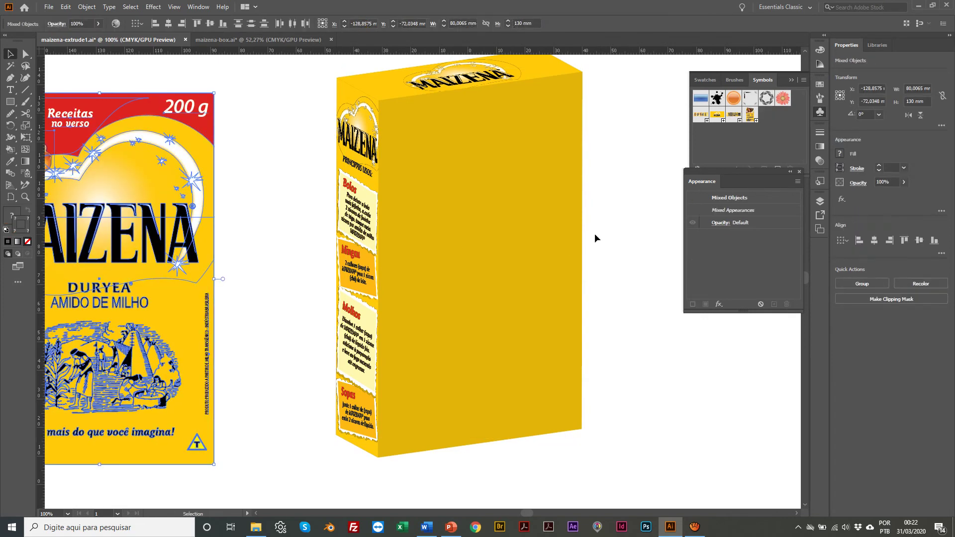
{"action": "scroll", "coordinate": [594, 234], "scroll_direction": "left", "scroll_amount": 5}
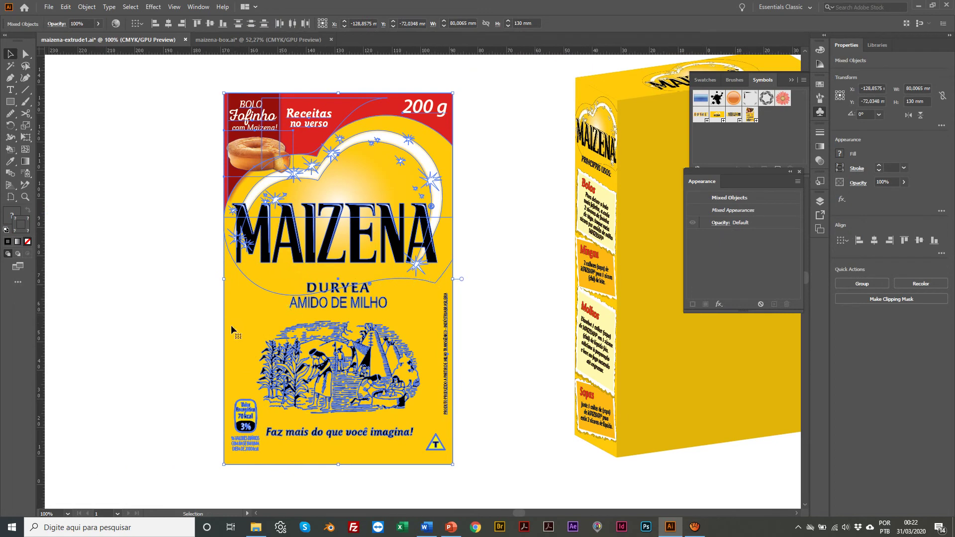
{"action": "key", "text": "Delete"}
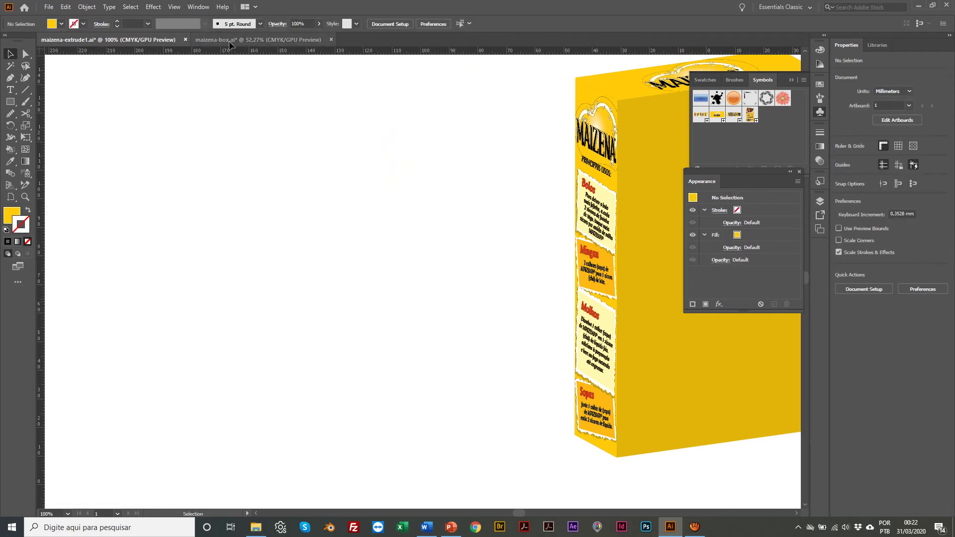
Create a new 420 x 297 mm A3 CMYK document and paste the front panel artwork from maizena-box.ai into it
{"action": "left_click", "coordinate": [228, 40]}
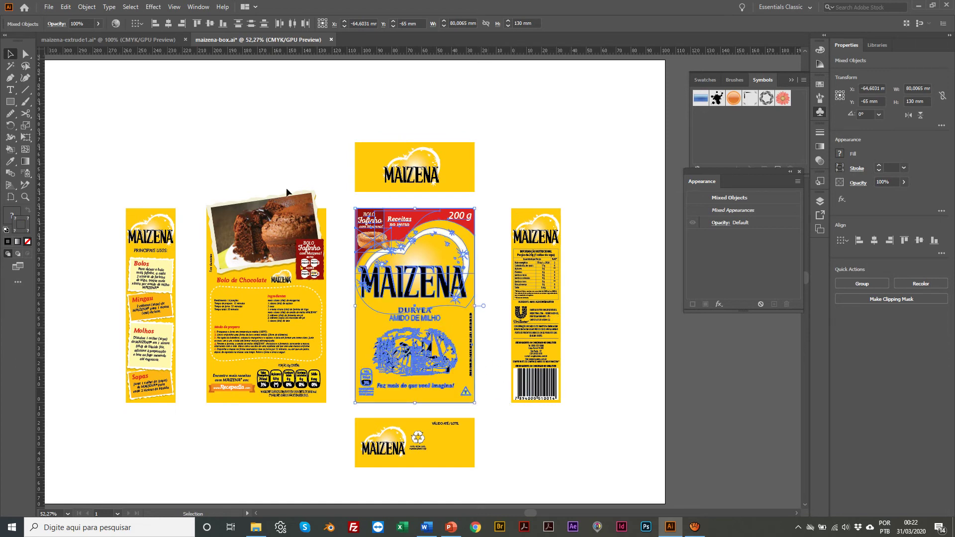
{"action": "left_click", "coordinate": [115, 40]}
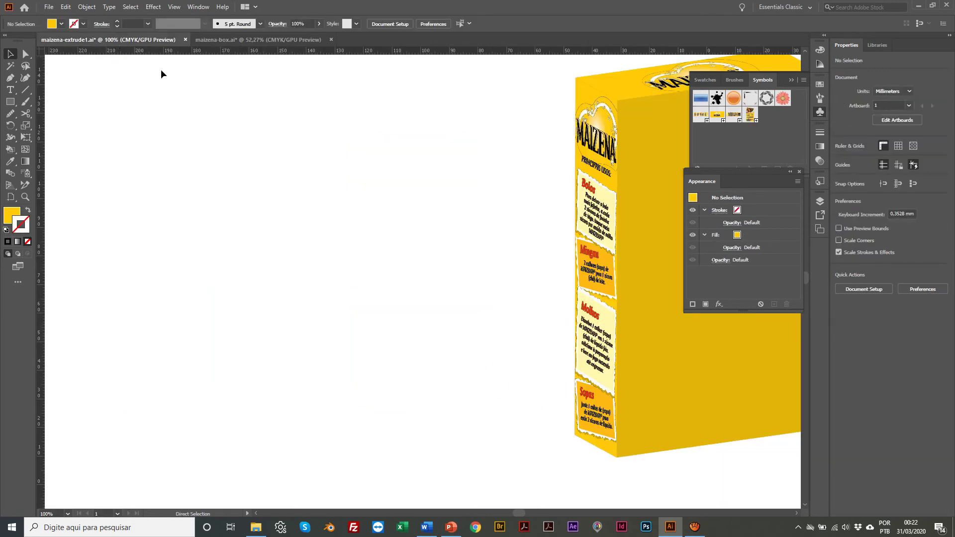
{"action": "key", "text": "ctrl+n"}
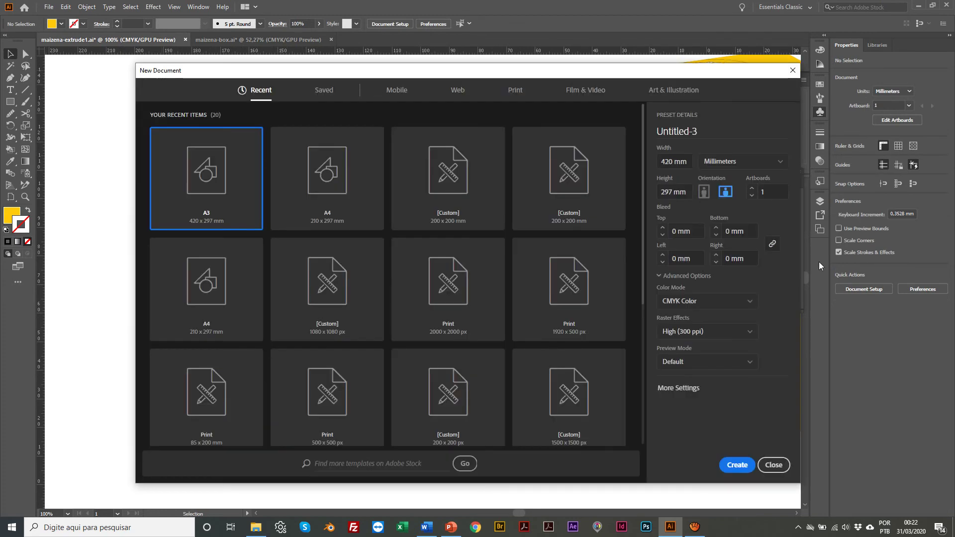
{"action": "left_click", "coordinate": [732, 459]}
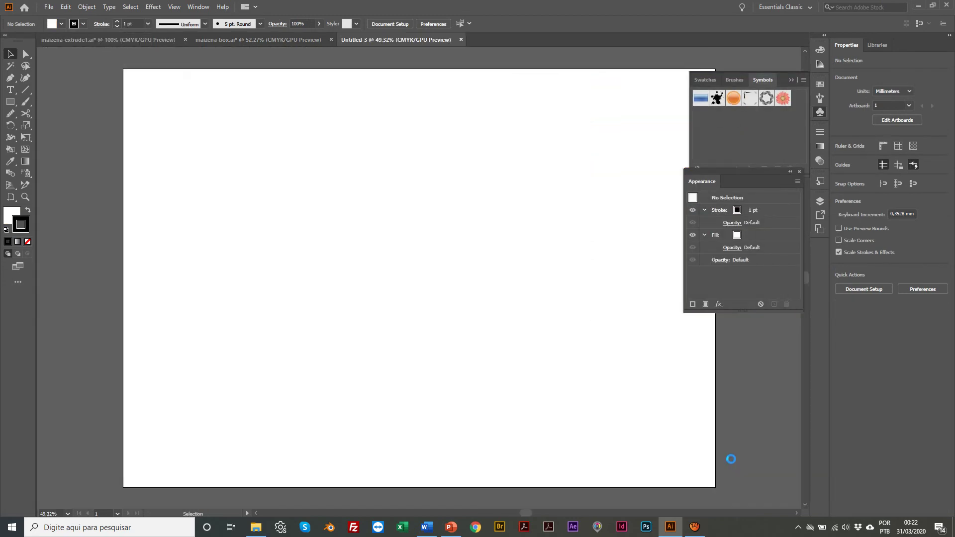
{"action": "left_click", "coordinate": [304, 213]}
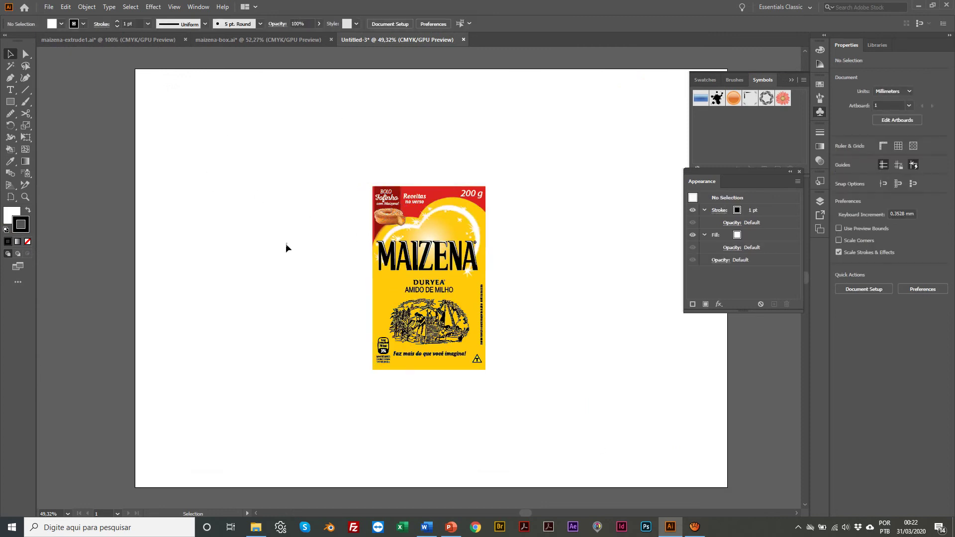
{"action": "left_click", "coordinate": [48, 7]}
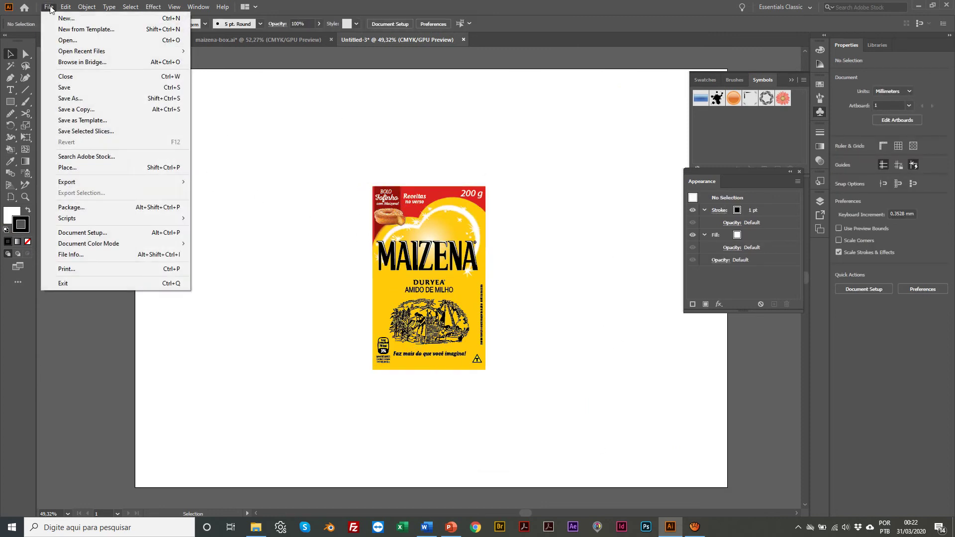
{"action": "left_click", "coordinate": [81, 99]}
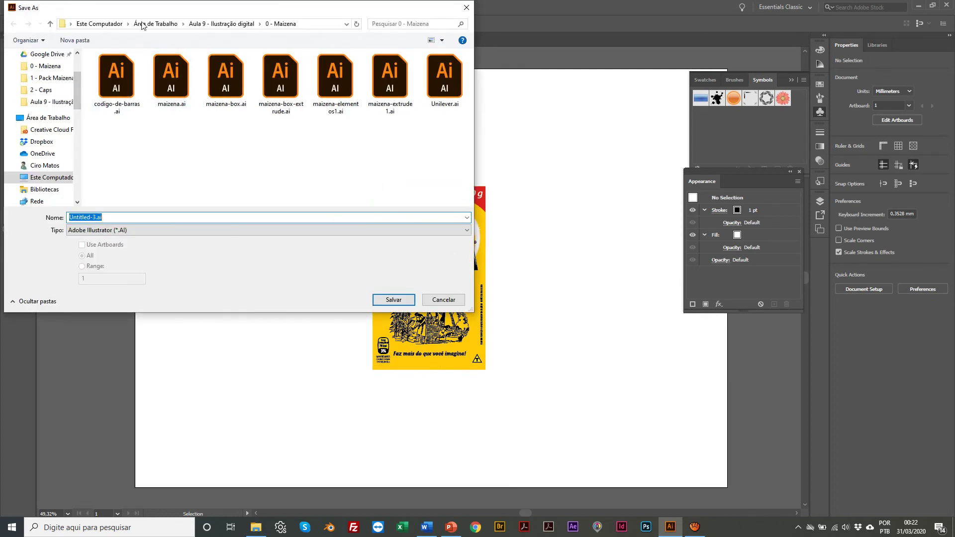
{"action": "left_click", "coordinate": [214, 24]}
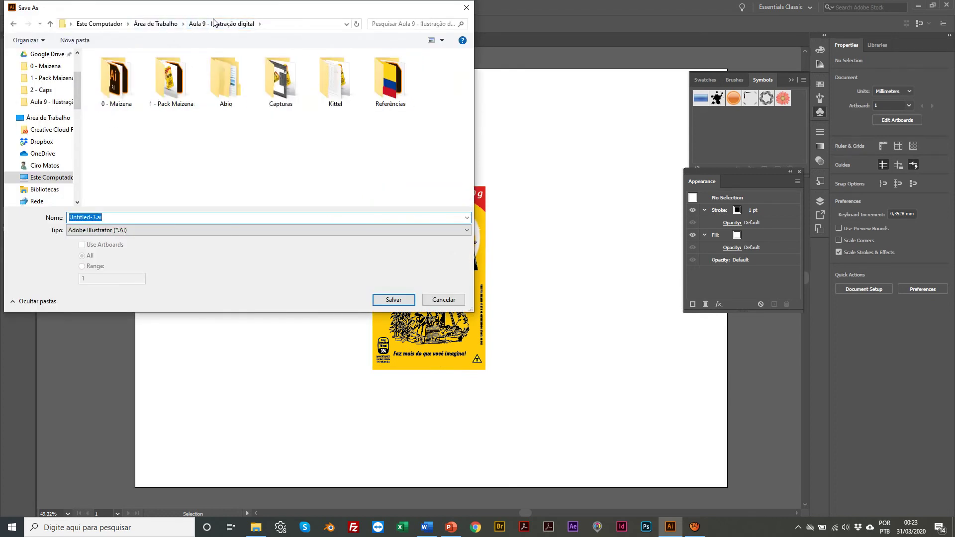
{"action": "double_click", "coordinate": [130, 70]}
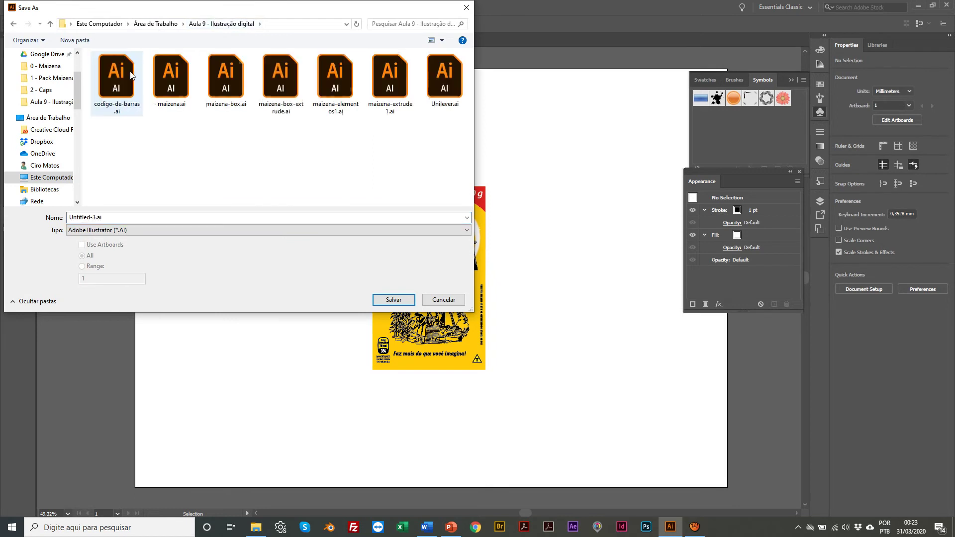
{"action": "left_click", "coordinate": [133, 231]}
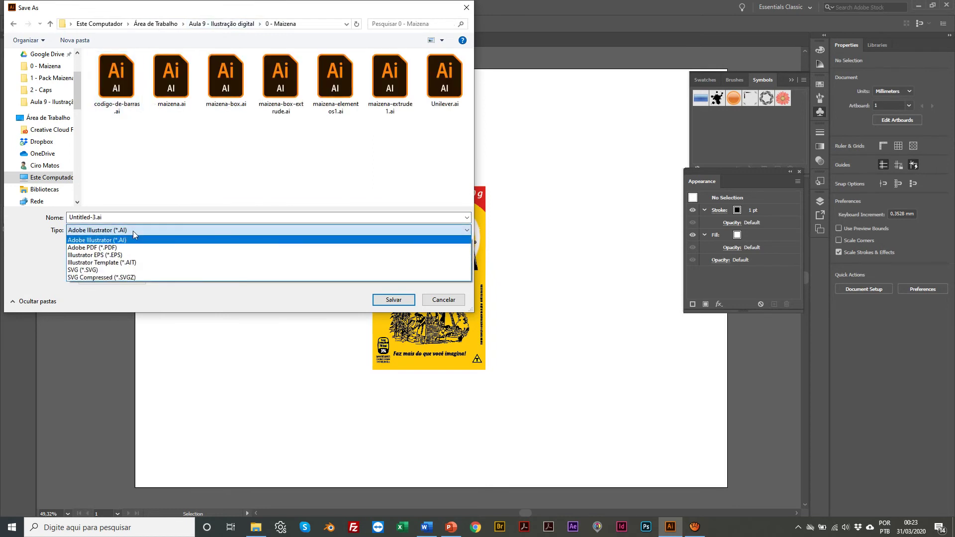
{"action": "left_click", "coordinate": [145, 255]}
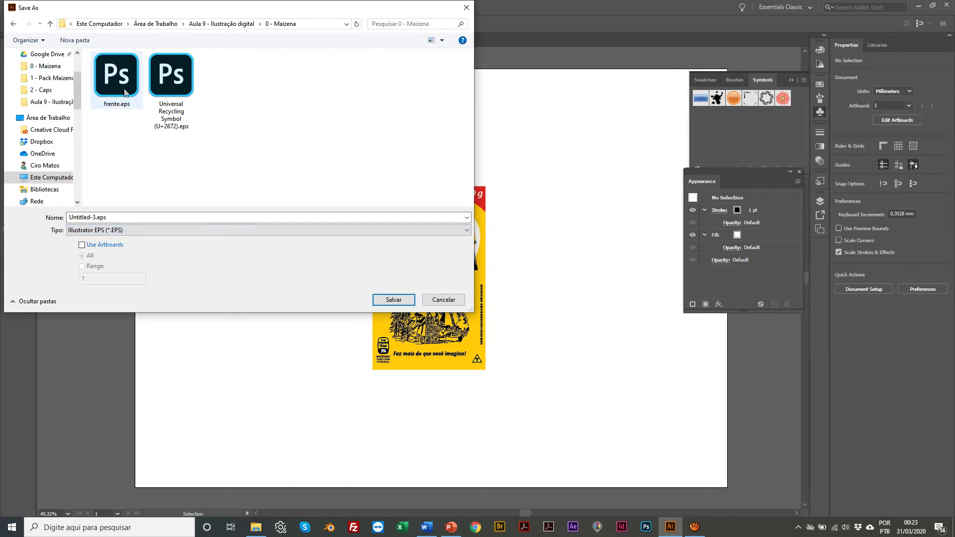
{"action": "left_click", "coordinate": [444, 300]}
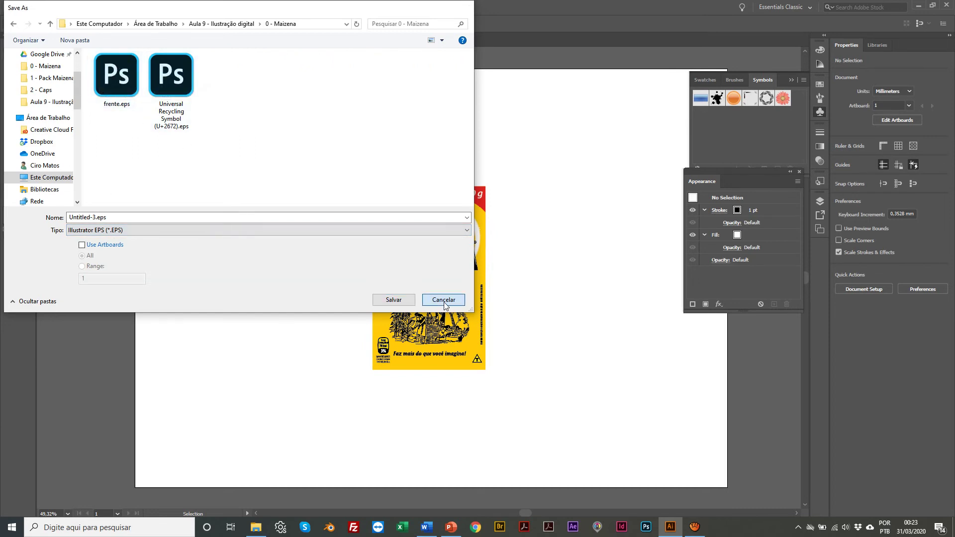
Close the new document containing the front panel copy without saving it
{"action": "left_click", "coordinate": [463, 40]}
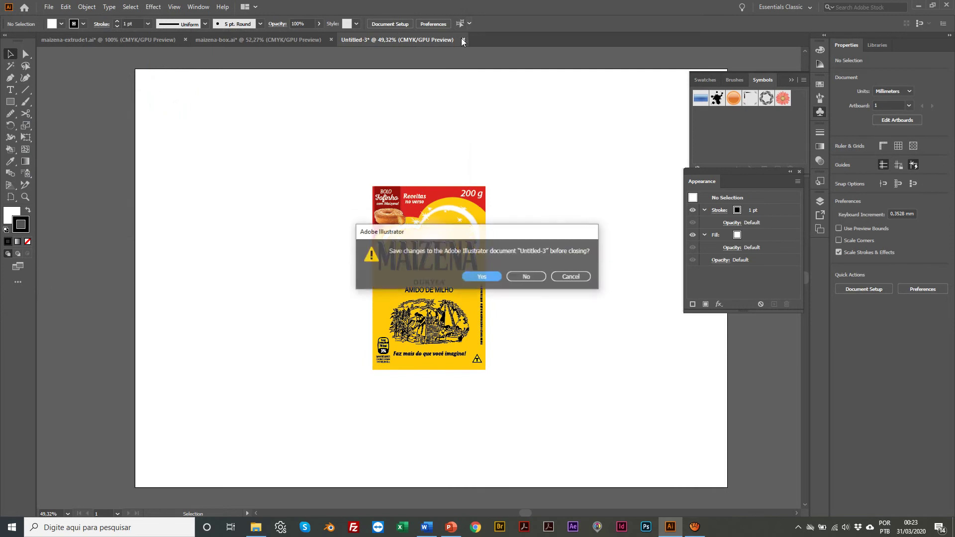
{"action": "left_click", "coordinate": [527, 276]}
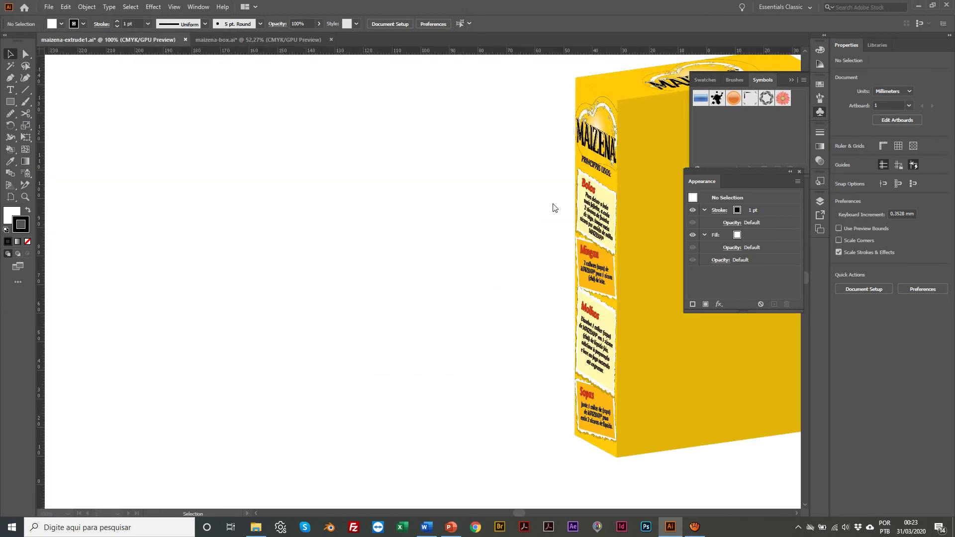
Place frente.eps as a linked file at its original size in the empty area beside the 3D box
{"action": "key", "text": "z"}
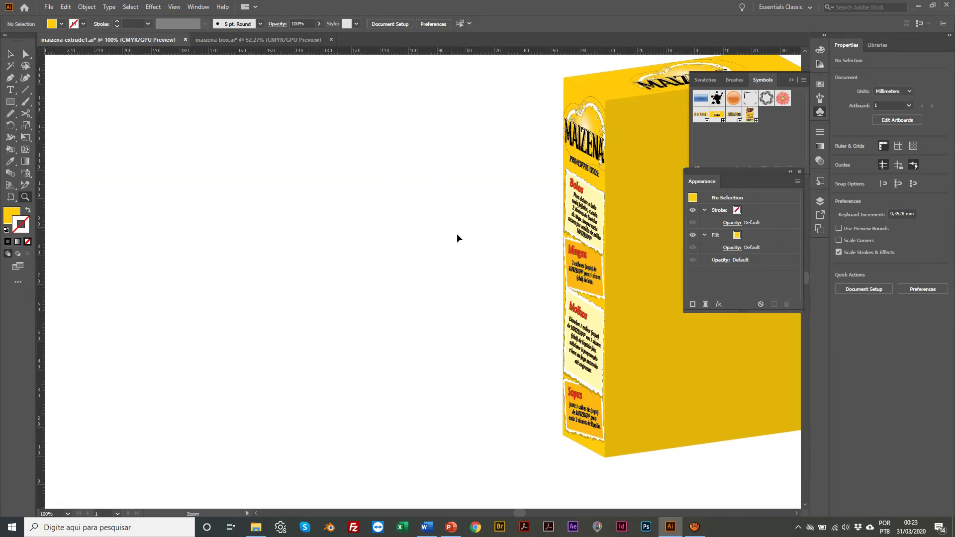
{"action": "left_click", "coordinate": [504, 269], "text": "alt"}
{"action": "left_click", "coordinate": [421, 262], "text": "alt"}
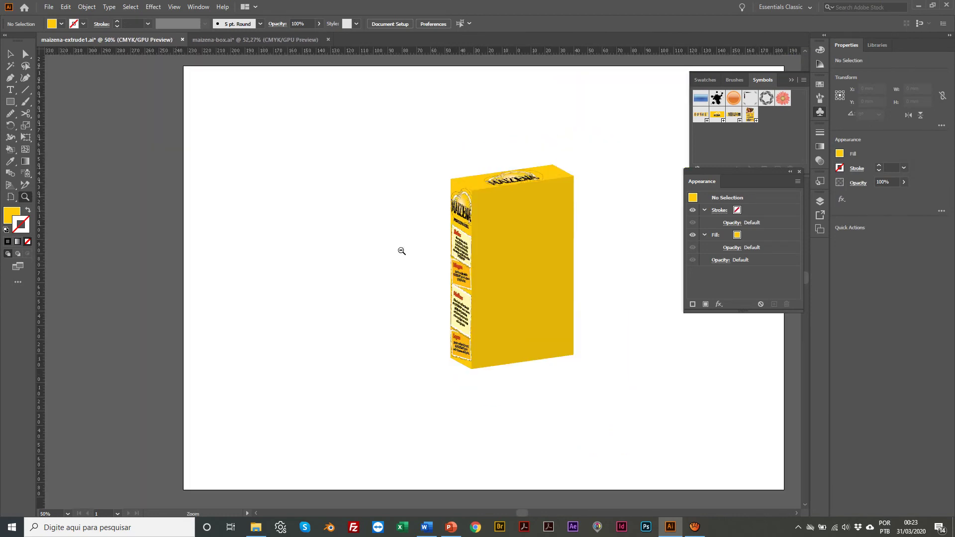
{"action": "left_click", "coordinate": [48, 7]}
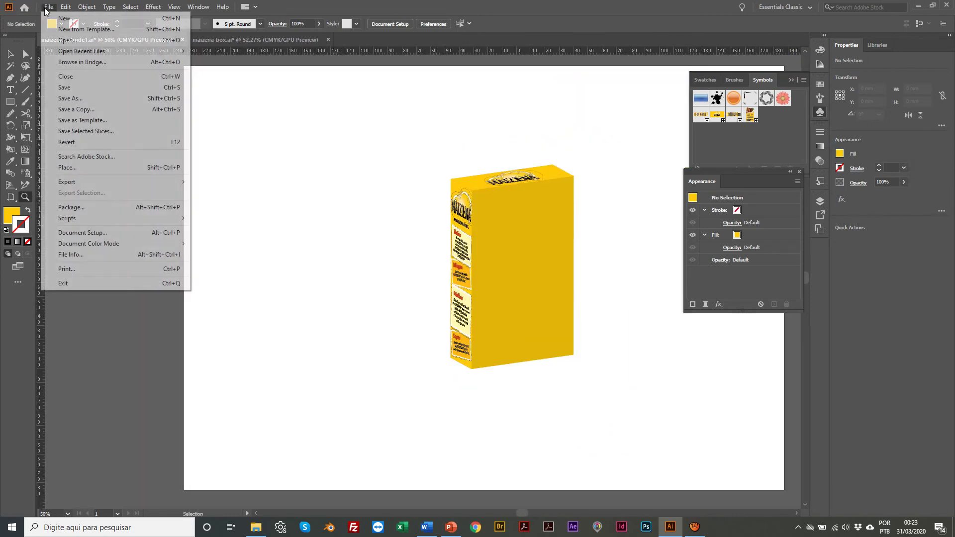
{"action": "left_click", "coordinate": [97, 170]}
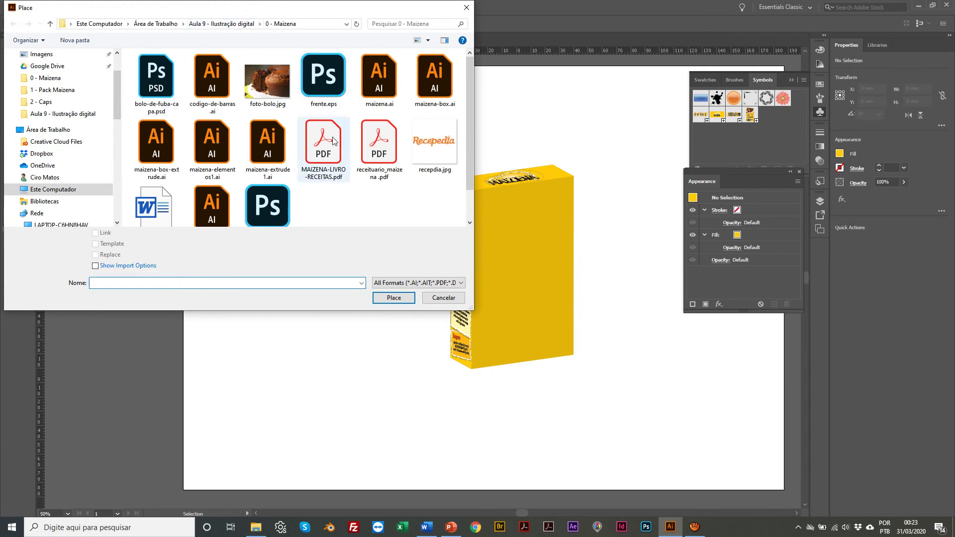
{"action": "left_click", "coordinate": [324, 84]}
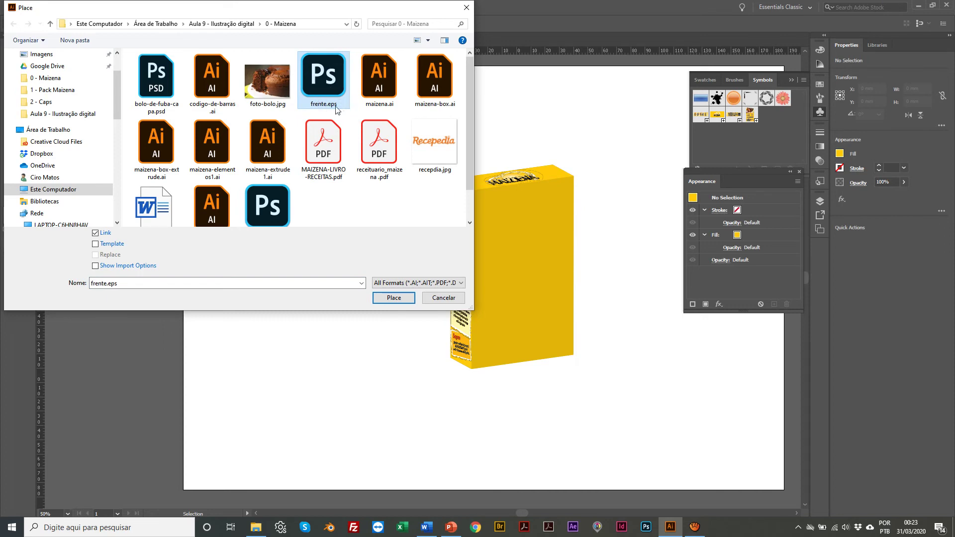
{"action": "left_click", "coordinate": [394, 300]}
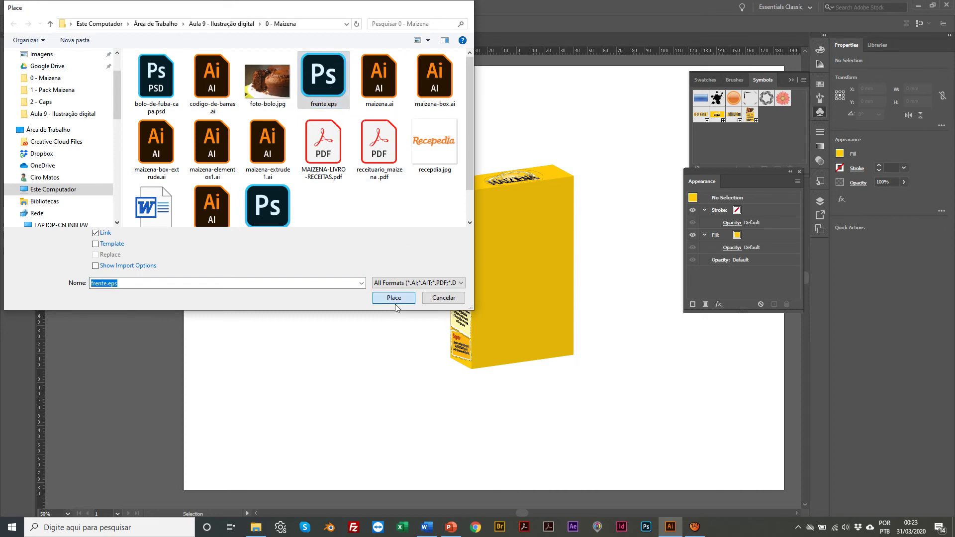
{"action": "left_click", "coordinate": [228, 120]}
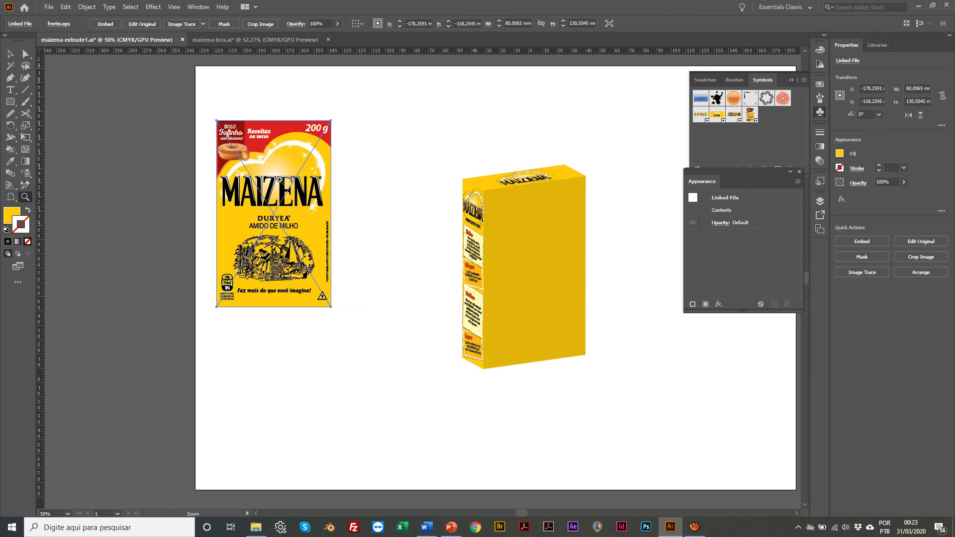
Try to create a symbol from the linked front panel artwork
{"action": "key", "text": "v"}
{"action": "left_click_drag", "start_coordinate": [266, 157], "coordinate": [756, 133]}
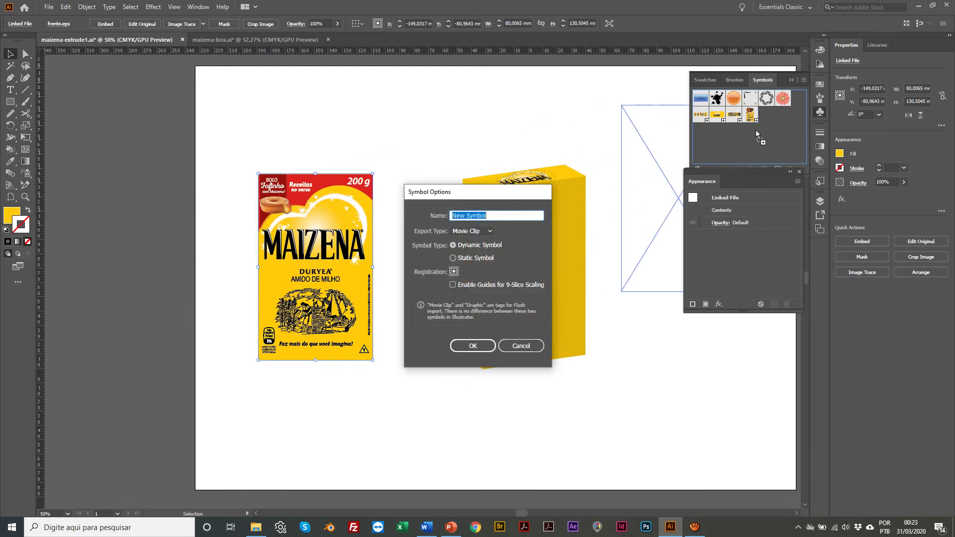
{"action": "left_click", "coordinate": [469, 347]}
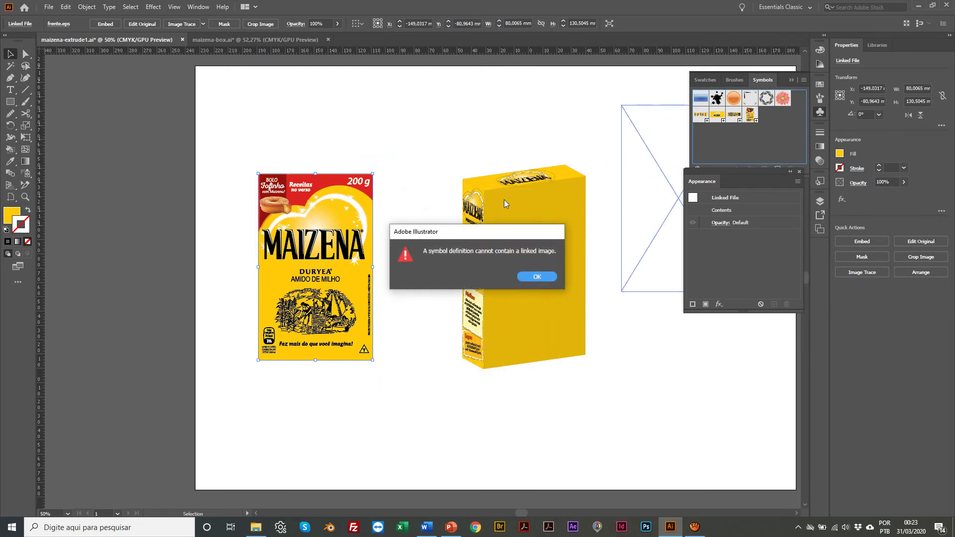
{"action": "left_click", "coordinate": [537, 277]}
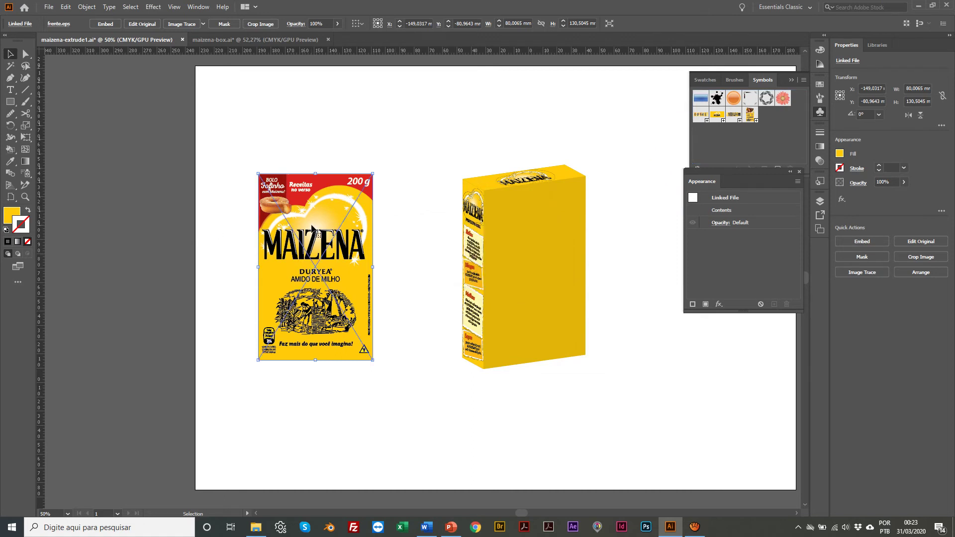
Shift the front panel artwork slightly on the artboard and embed it in the document
{"action": "scroll", "coordinate": [305, 227], "scroll_direction": "right", "scroll_amount": 1}
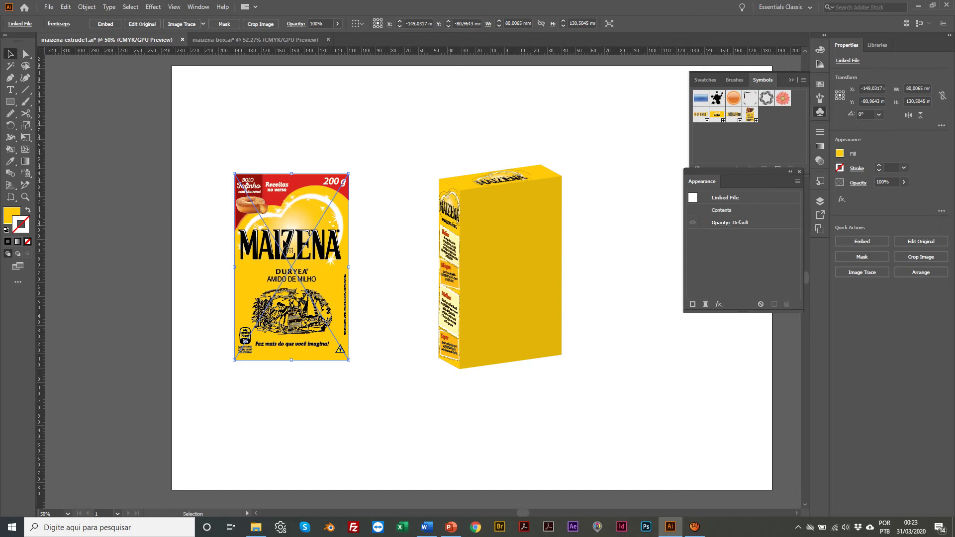
{"action": "left_click_drag", "start_coordinate": [288, 247], "coordinate": [299, 259]}
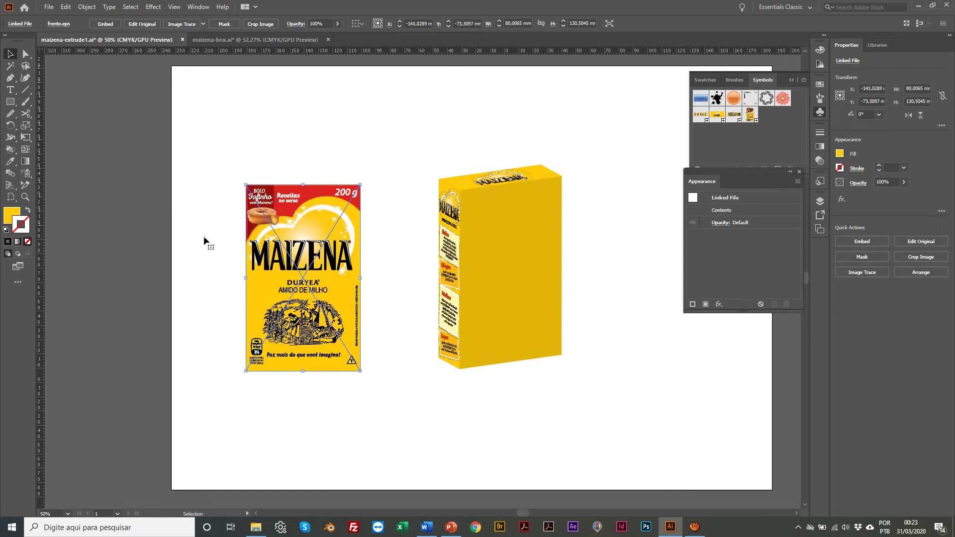
{"action": "left_click", "coordinate": [105, 24]}
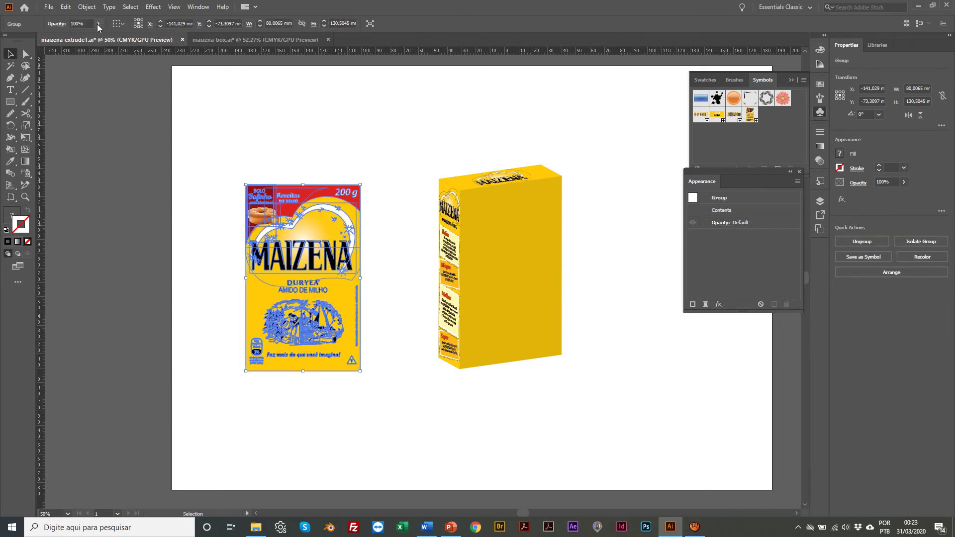
Create a dynamic Movie Clip symbol named Frente1 from the embedded front panel artwork
{"action": "left_click_drag", "start_coordinate": [296, 219], "coordinate": [761, 124]}
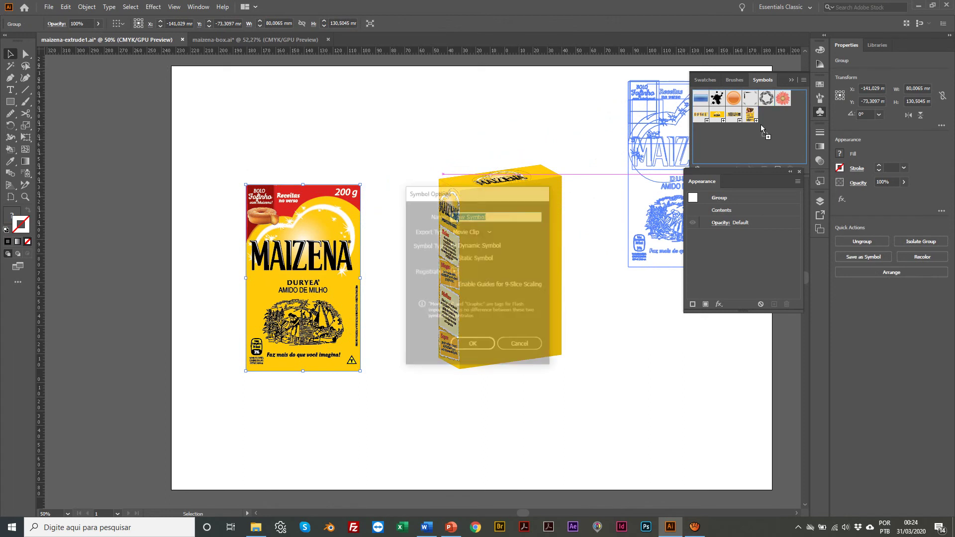
{"action": "type", "text": "Fren"}
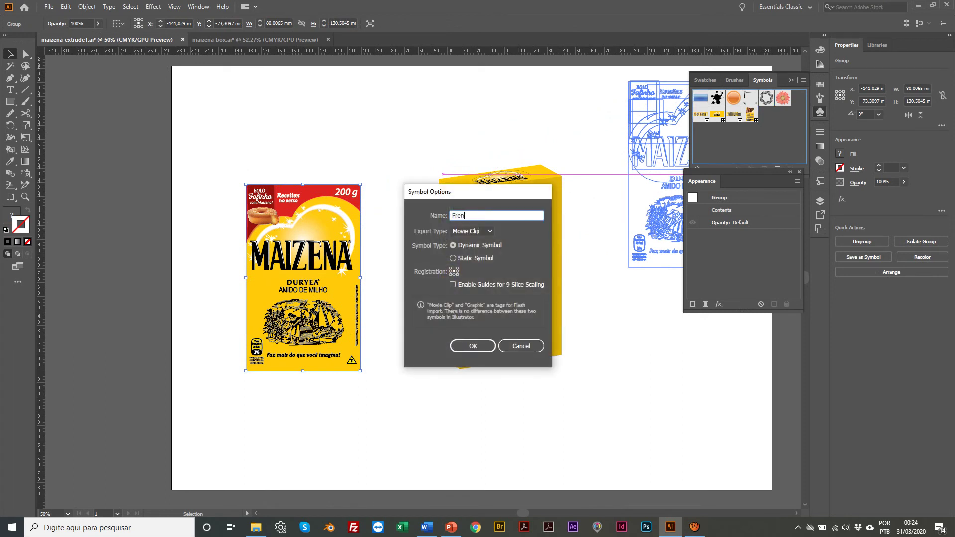
{"action": "type", "text": "ree"}
{"action": "key", "text": "Return"}
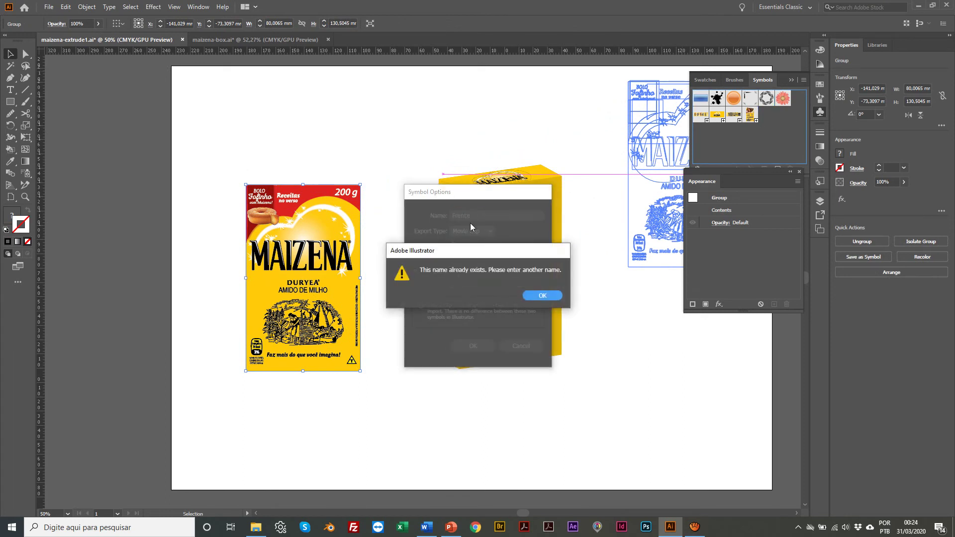
{"action": "left_click", "coordinate": [539, 297]}
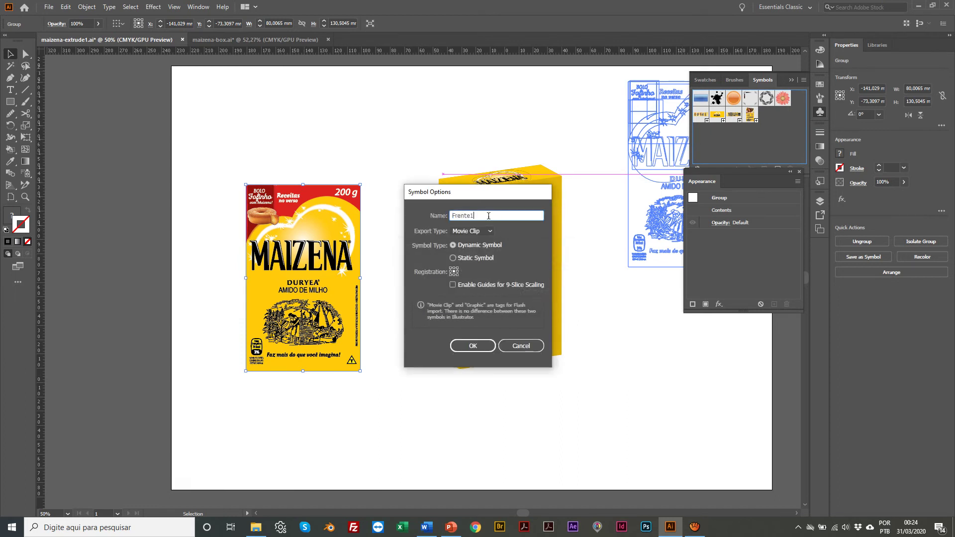
{"action": "key", "text": "Return"}
{"action": "left_click", "coordinate": [170, 168]}
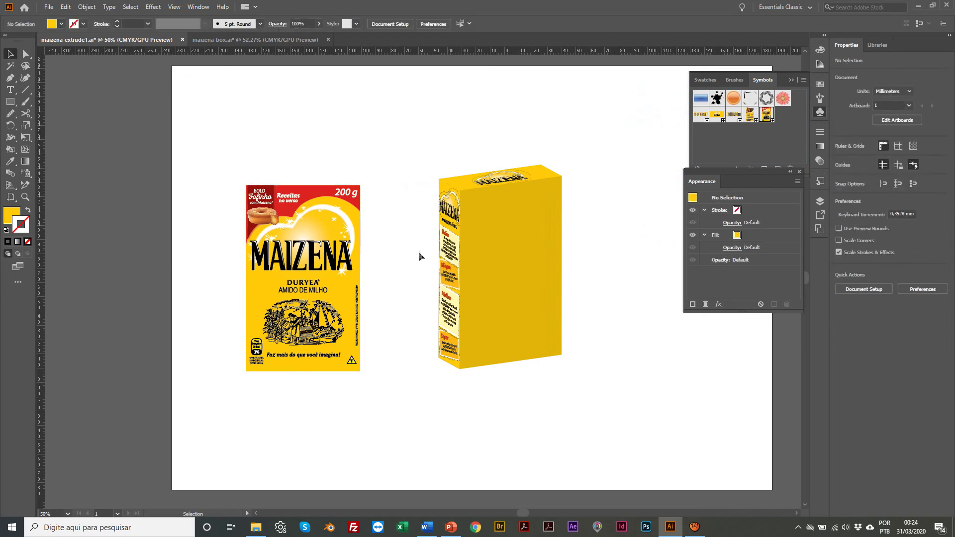
Map the Frente1 symbol onto surface 1 of 6 in the box's 3D Extrude & Bevel effect and apply it
{"action": "left_click", "coordinate": [496, 262]}
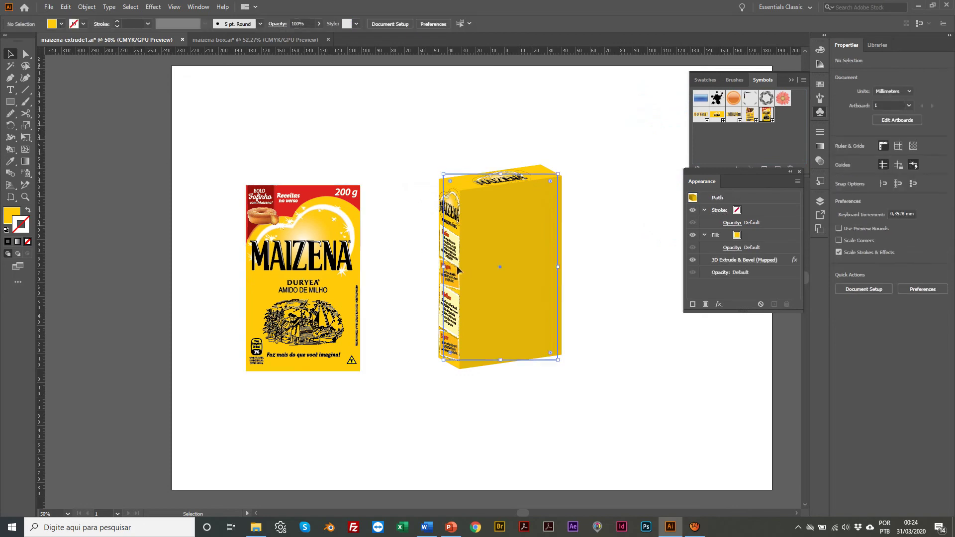
{"action": "left_click", "coordinate": [724, 265]}
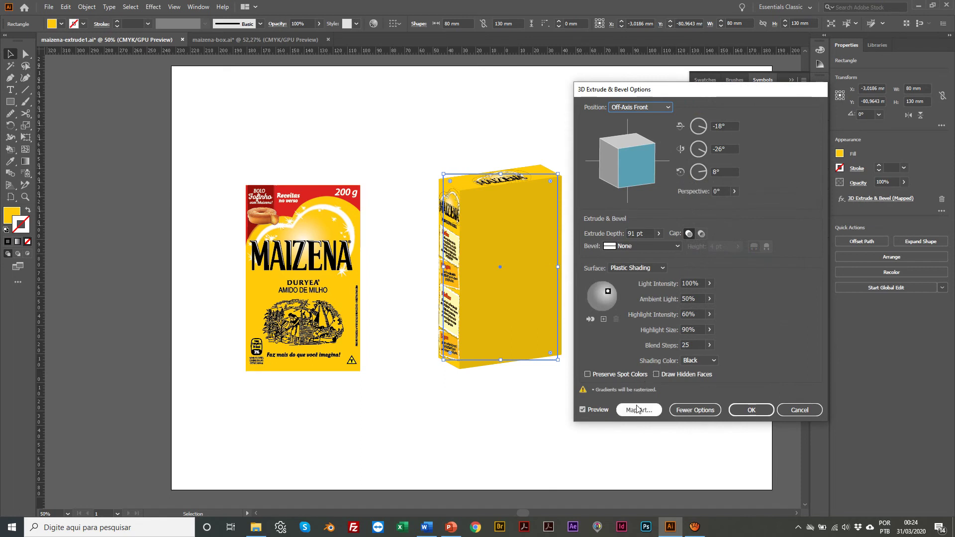
{"action": "left_click", "coordinate": [637, 408]}
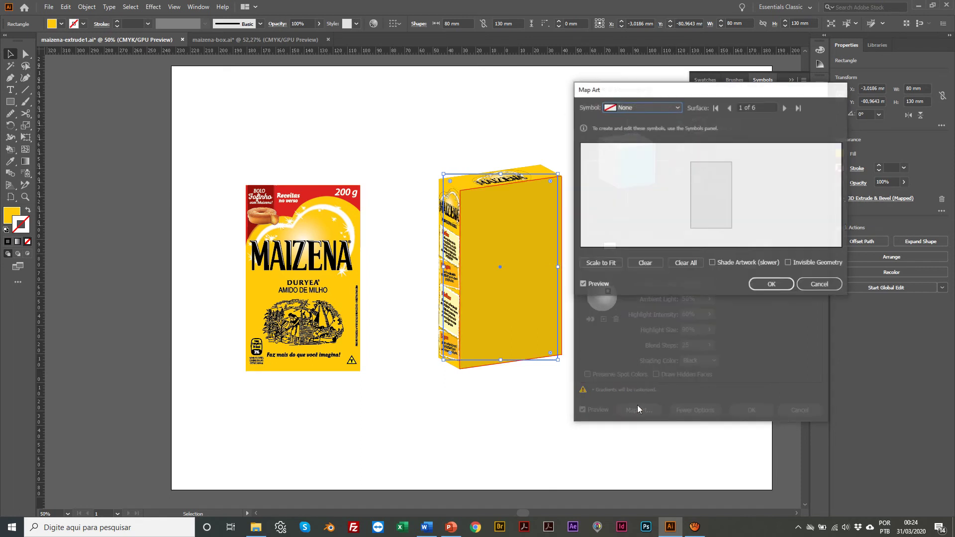
{"action": "left_click", "coordinate": [662, 110]}
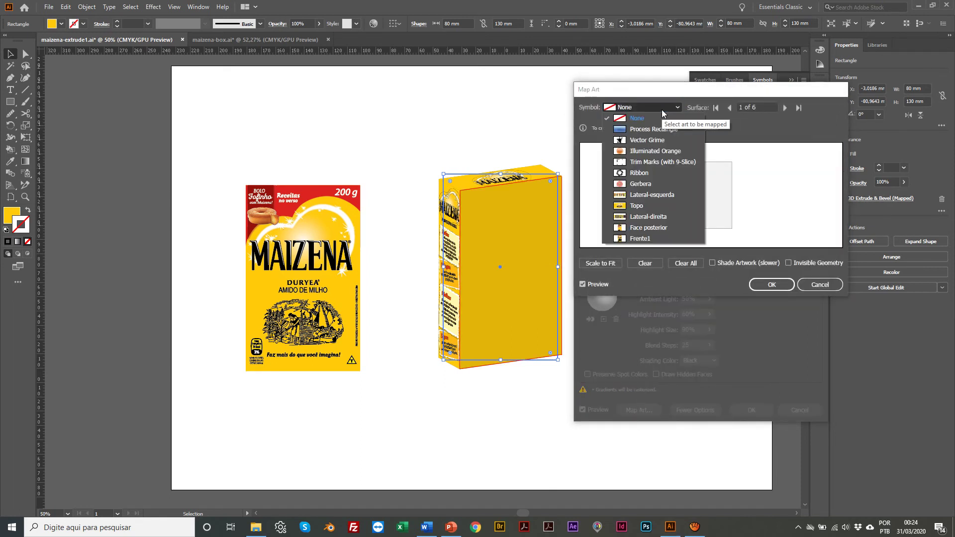
{"action": "left_click", "coordinate": [673, 237]}
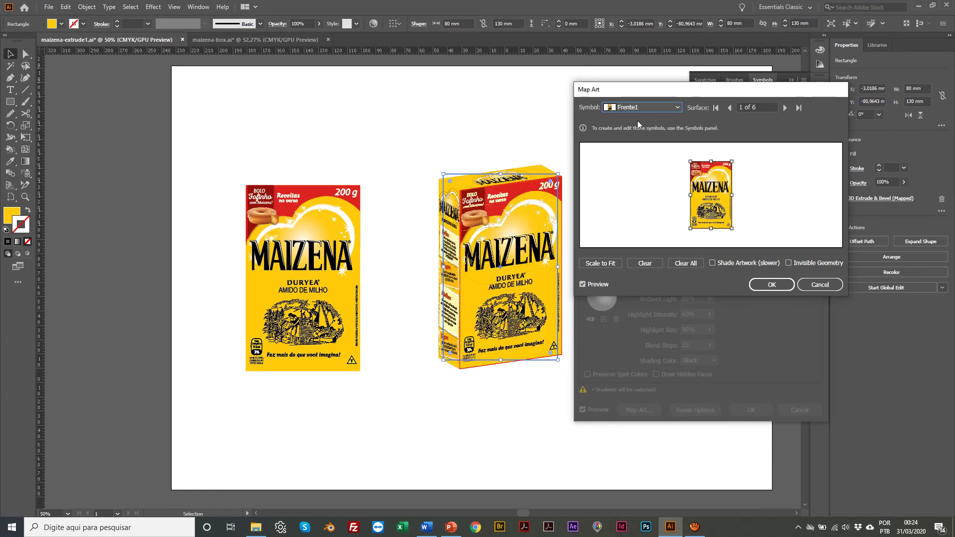
{"action": "left_click", "coordinate": [757, 286]}
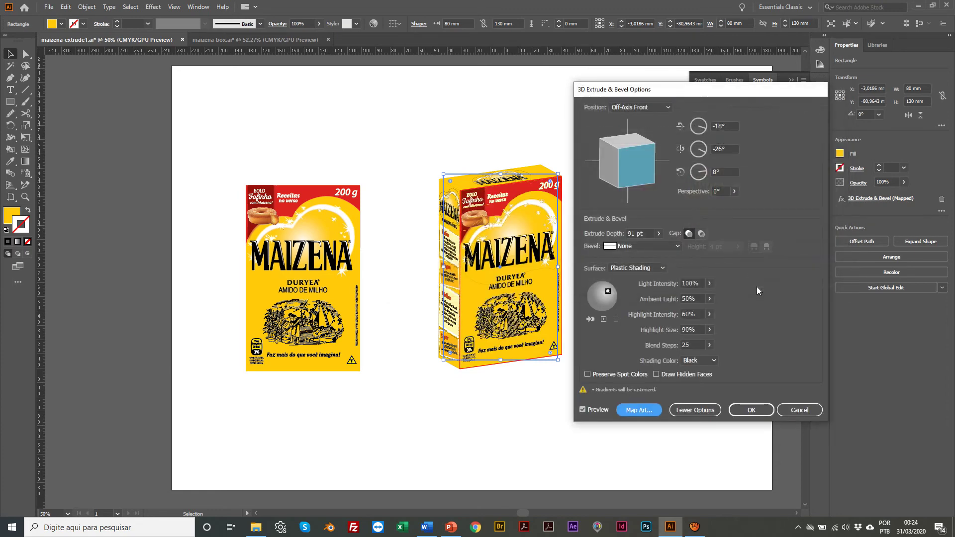
{"action": "left_click", "coordinate": [753, 409]}
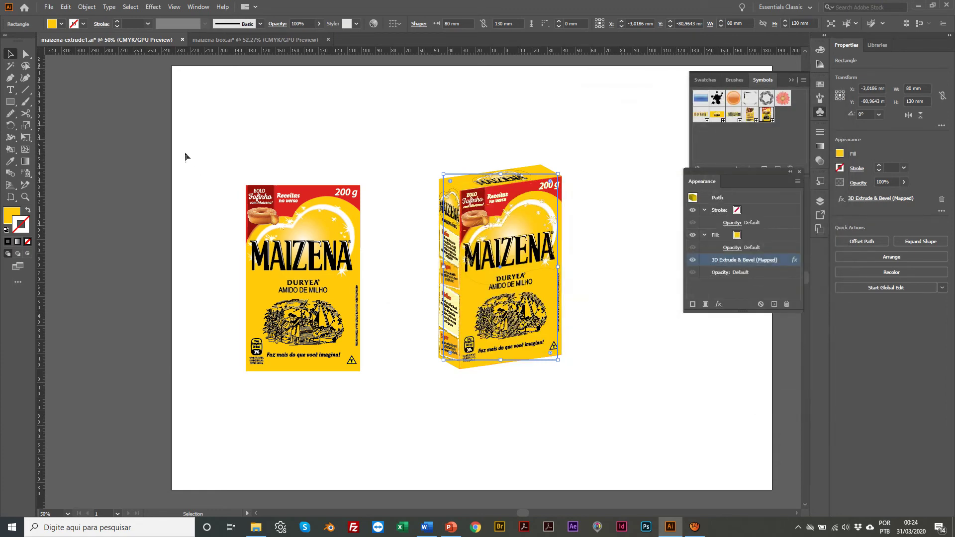
Examine the soft white glow and sparkles around the heart on the flat front panel artwork up close
{"action": "left_click_drag", "start_coordinate": [183, 147], "coordinate": [375, 410]}
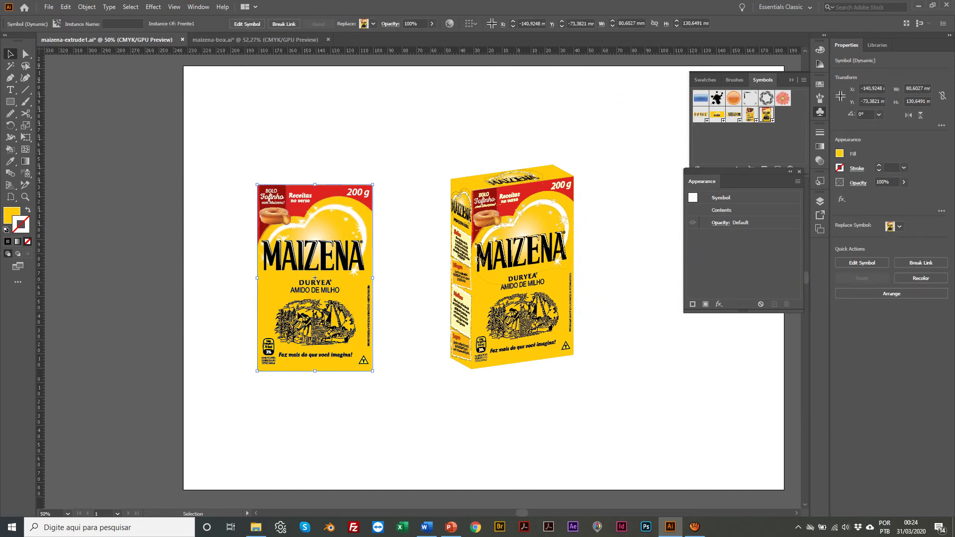
{"action": "left_click", "coordinate": [184, 213]}
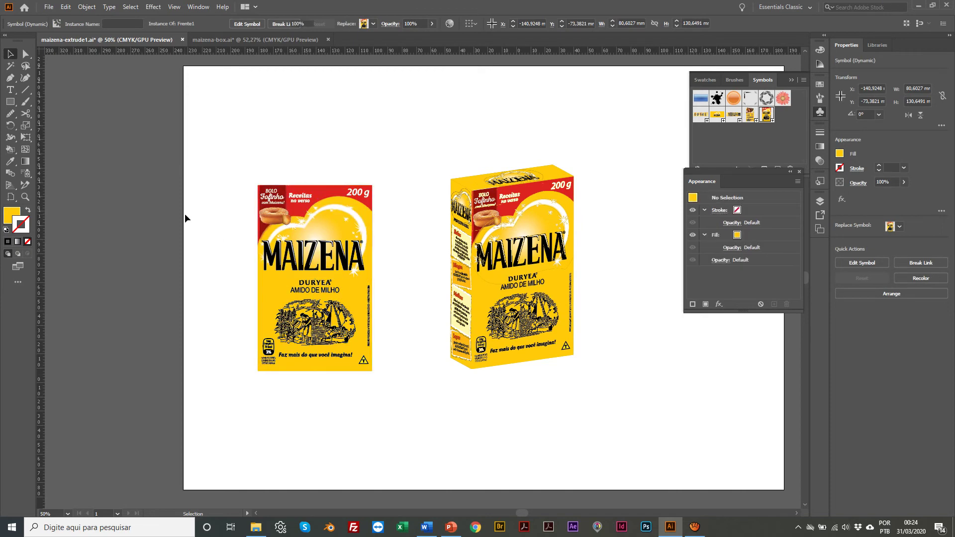
{"action": "key", "text": "z"}
{"action": "left_click", "coordinate": [358, 254]}
{"action": "left_click", "coordinate": [397, 252]}
{"action": "left_click", "coordinate": [390, 282]}
{"action": "left_click", "coordinate": [387, 280]}
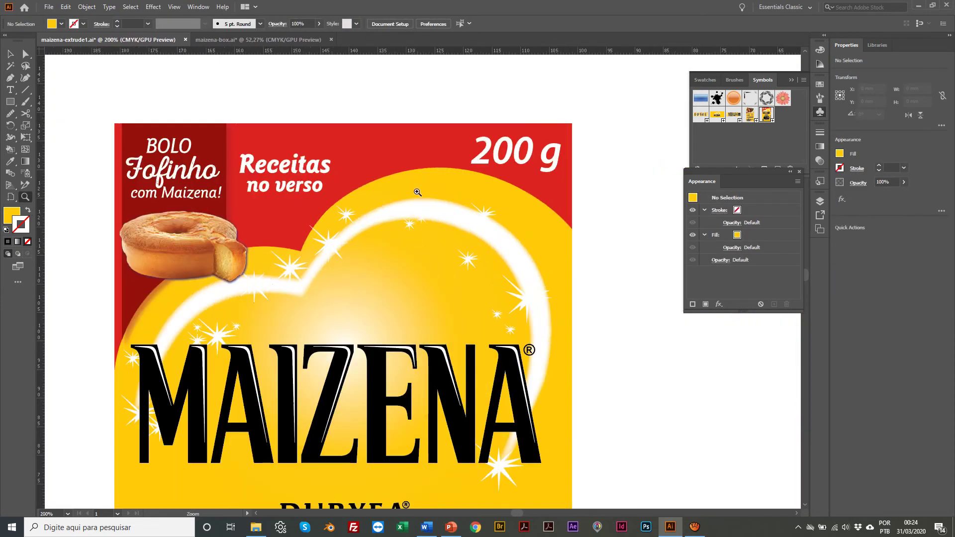
{"action": "left_click", "coordinate": [383, 279]}
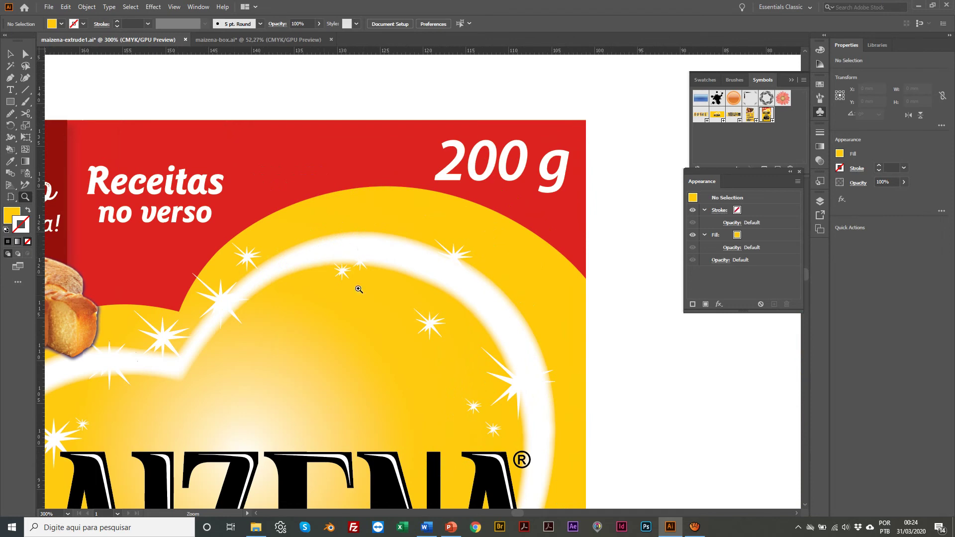
{"action": "key", "text": "v"}
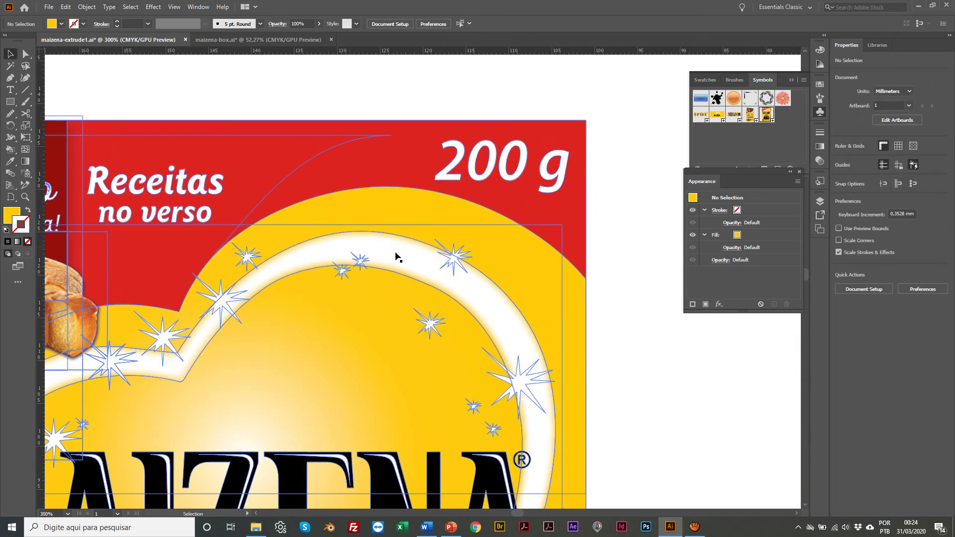
{"action": "left_click", "coordinate": [387, 288]}
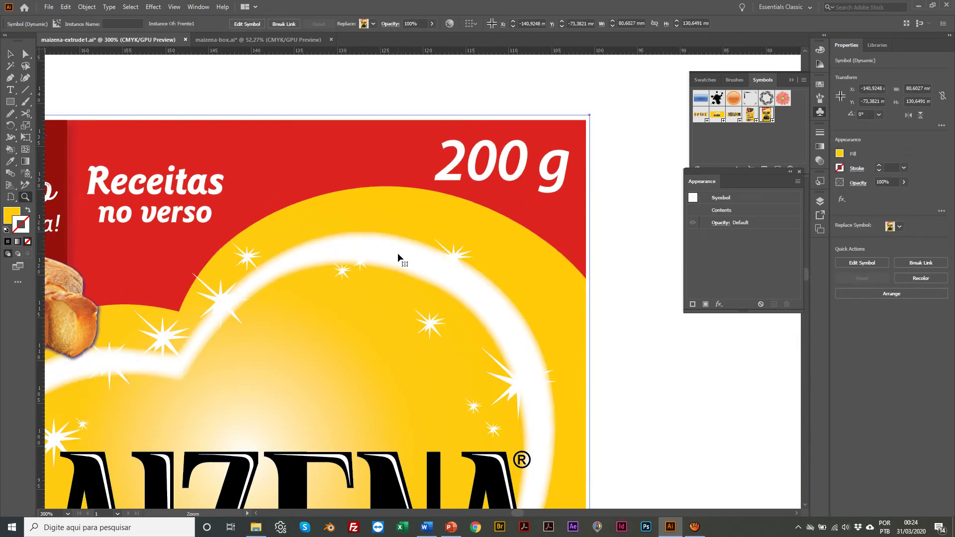
{"action": "key", "text": "z"}
{"action": "left_click", "coordinate": [401, 272]}
{"action": "left_click", "coordinate": [401, 271]}
{"action": "left_click", "coordinate": [425, 263]}
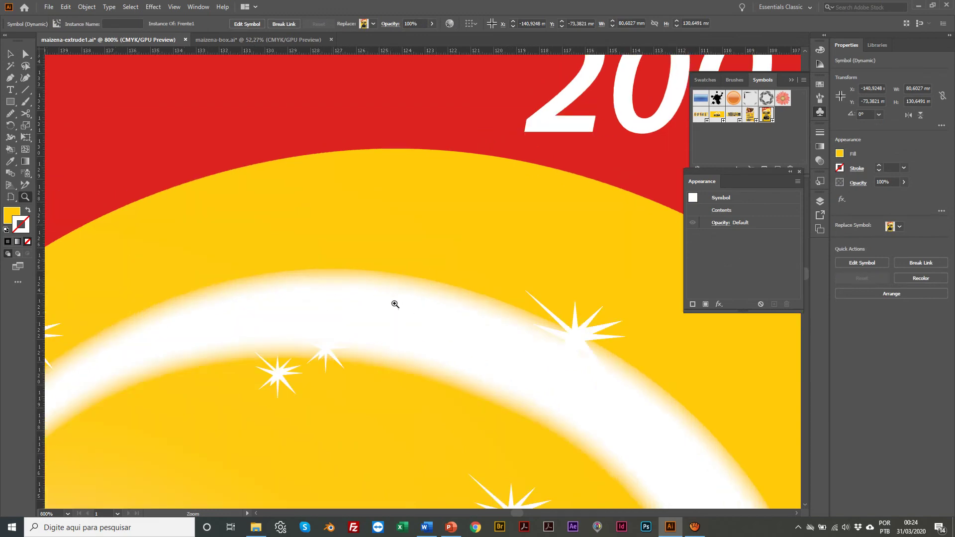
{"action": "left_click", "coordinate": [446, 270], "text": "alt"}
{"action": "left_click", "coordinate": [446, 270], "text": "alt"}
{"action": "left_click", "coordinate": [445, 270], "text": "alt"}
{"action": "left_click", "coordinate": [445, 271], "text": "alt"}
{"action": "left_click", "coordinate": [446, 270], "text": "alt"}
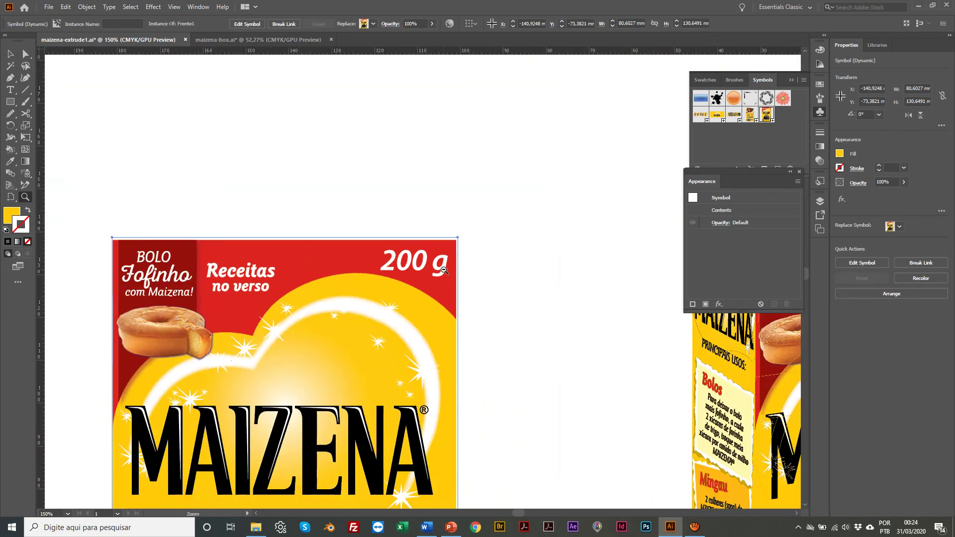
{"action": "left_click", "coordinate": [445, 270], "text": "alt"}
Draw a yellow square about 48 mm wide above the flat front panel artwork and shift it slightly
{"action": "scroll", "coordinate": [297, 228], "scroll_direction": "up", "scroll_amount": 3}
{"action": "left_click", "coordinate": [10, 102]}
{"action": "left_click_drag", "start_coordinate": [248, 179], "coordinate": [351, 303]}
{"action": "key", "text": "v"}
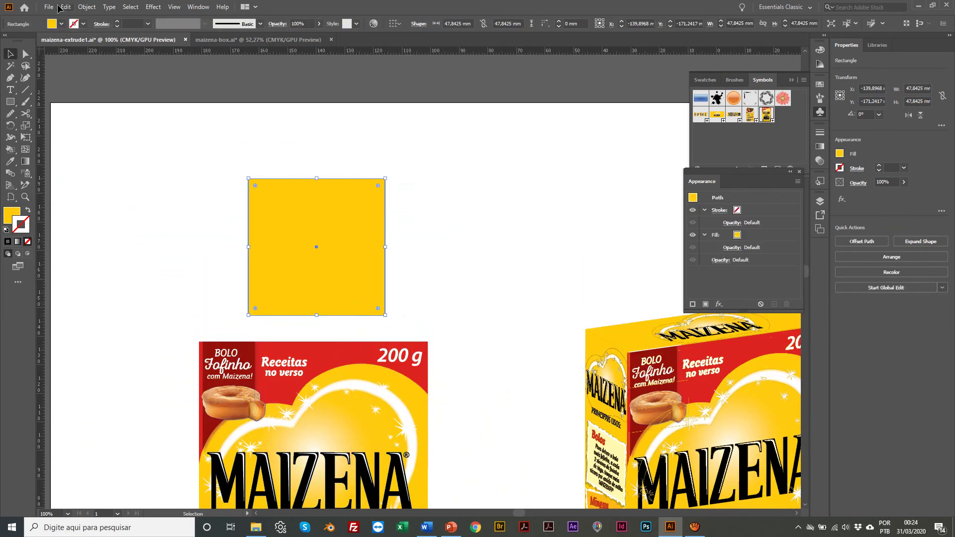
{"action": "left_click_drag", "start_coordinate": [303, 236], "coordinate": [280, 227]}
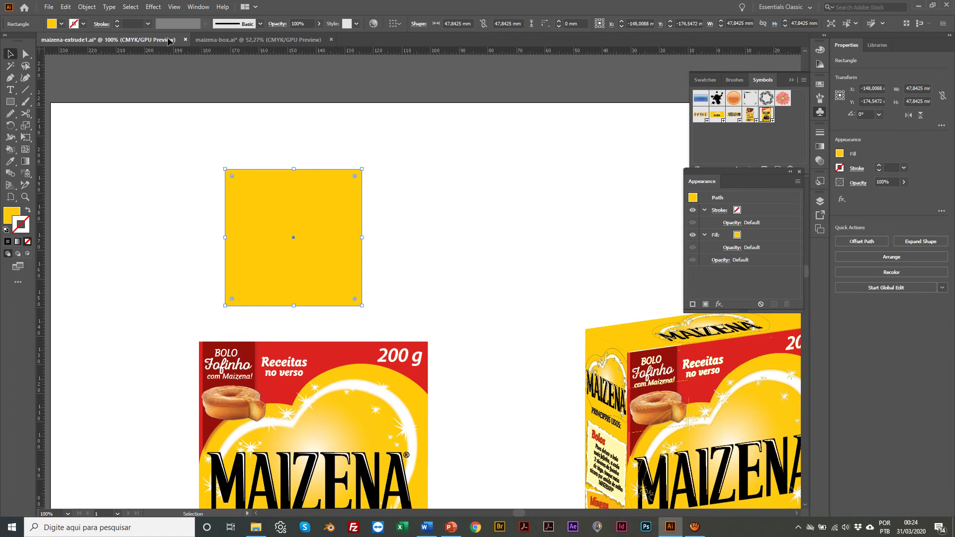
Apply a Feather effect to the yellow square above the front panel artwork and deselect it
{"action": "left_click", "coordinate": [148, 7]}
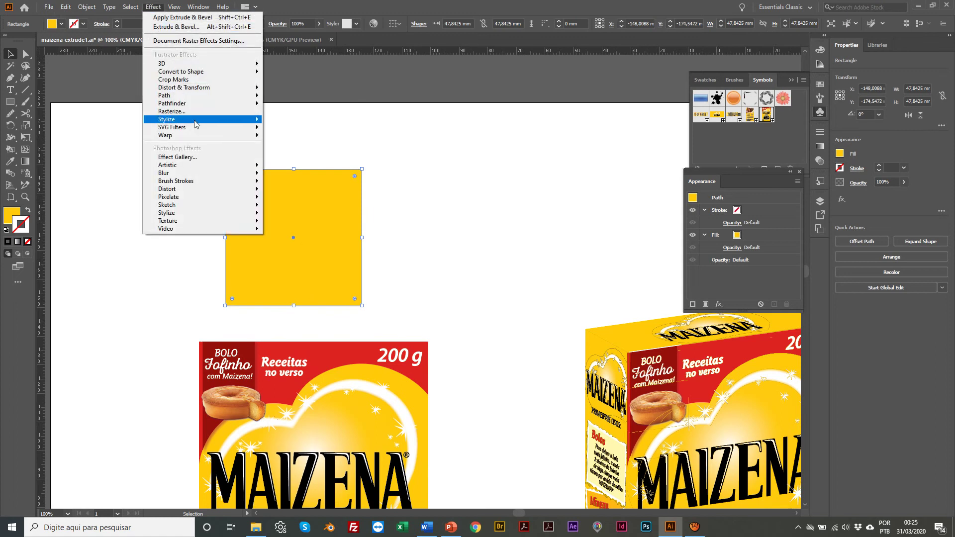
{"action": "mouse_move", "coordinate": [195, 123]}
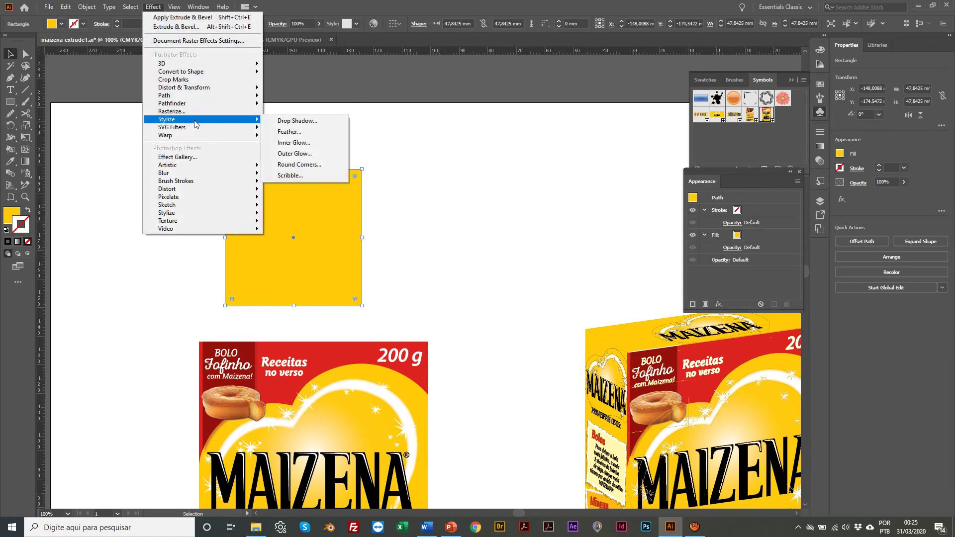
{"action": "left_click", "coordinate": [301, 132]}
{"action": "key", "text": "Return"}
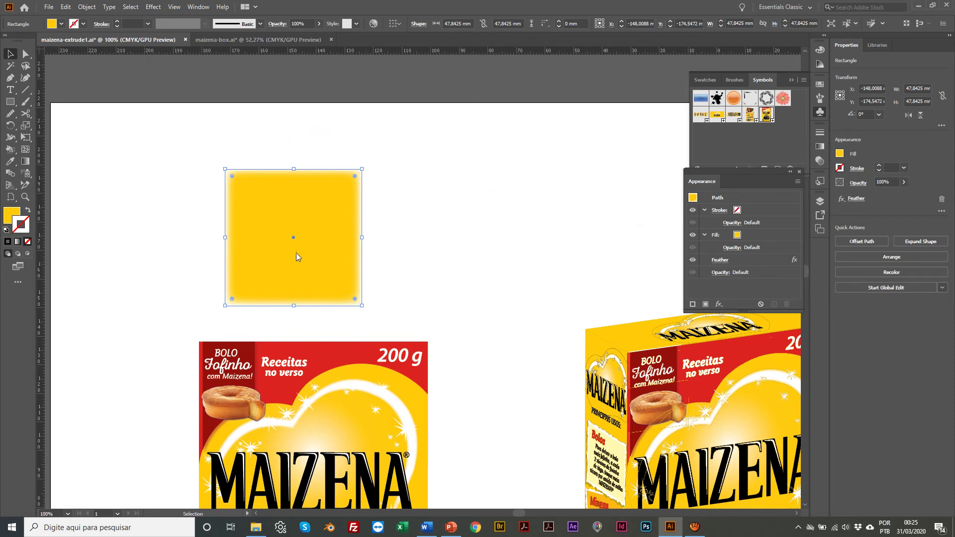
{"action": "left_click", "coordinate": [193, 162]}
Compare the feathered square's soft edges with the white glowing heart outline on the flat front panel artwork
{"action": "key", "text": "ctrl+space"}
{"action": "left_click", "coordinate": [277, 247], "text": "ctrl"}
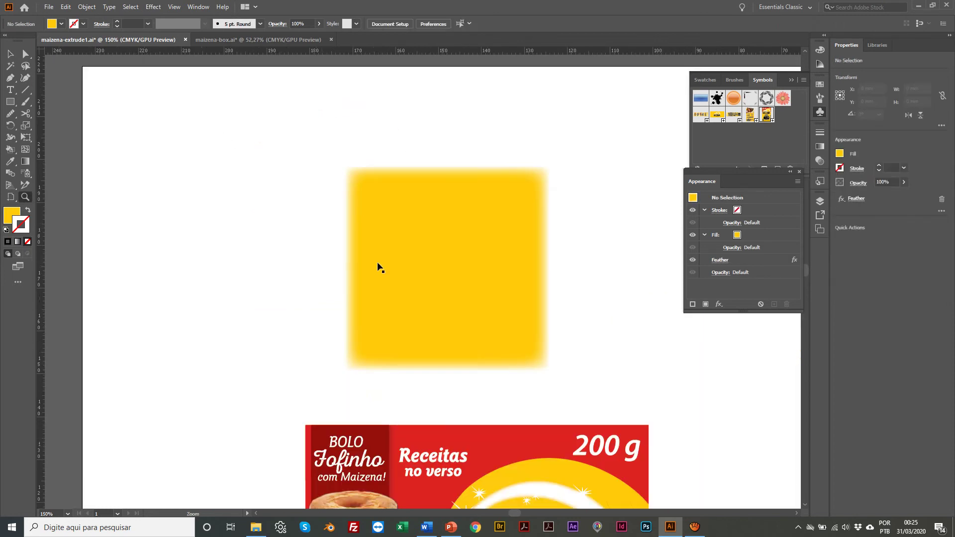
{"action": "left_click", "coordinate": [431, 262]}
{"action": "scroll", "coordinate": [309, 229], "scroll_direction": "left", "scroll_amount": 1}
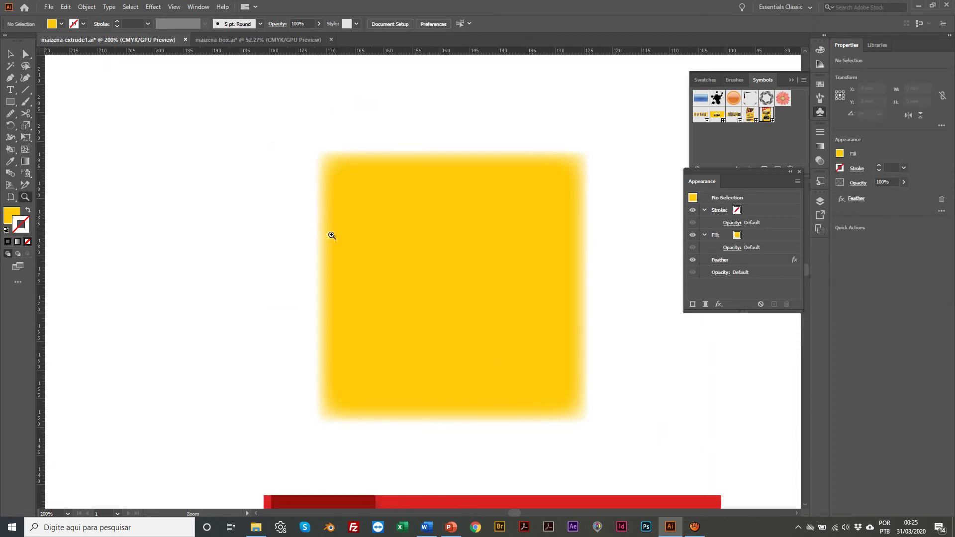
{"action": "scroll", "coordinate": [321, 244], "scroll_direction": "down", "scroll_amount": 5}
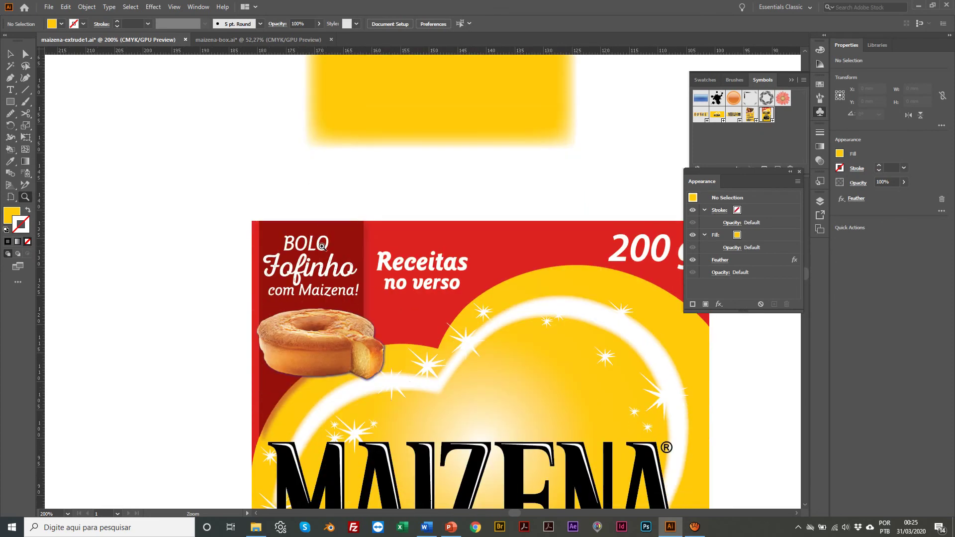
{"action": "scroll", "coordinate": [322, 247], "scroll_direction": "right", "scroll_amount": 3}
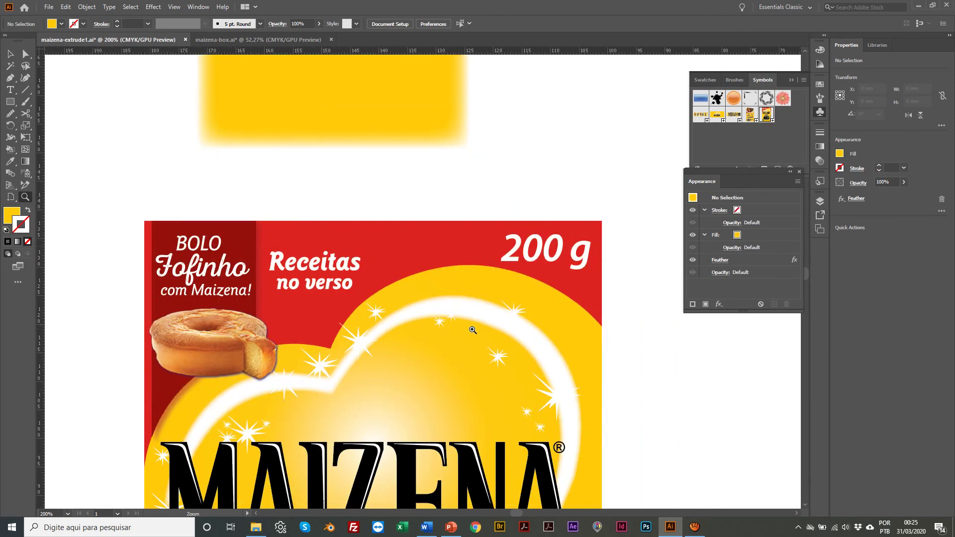
{"action": "left_click", "coordinate": [438, 299]}
{"action": "scroll", "coordinate": [418, 285], "scroll_direction": "right", "scroll_amount": 1}
{"action": "left_click", "coordinate": [416, 283]}
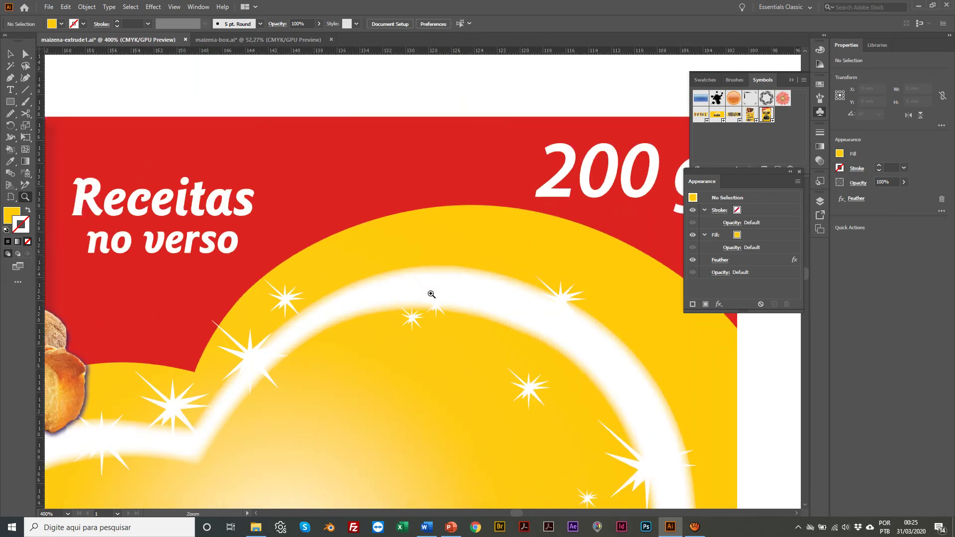
{"action": "left_click", "coordinate": [432, 294]}
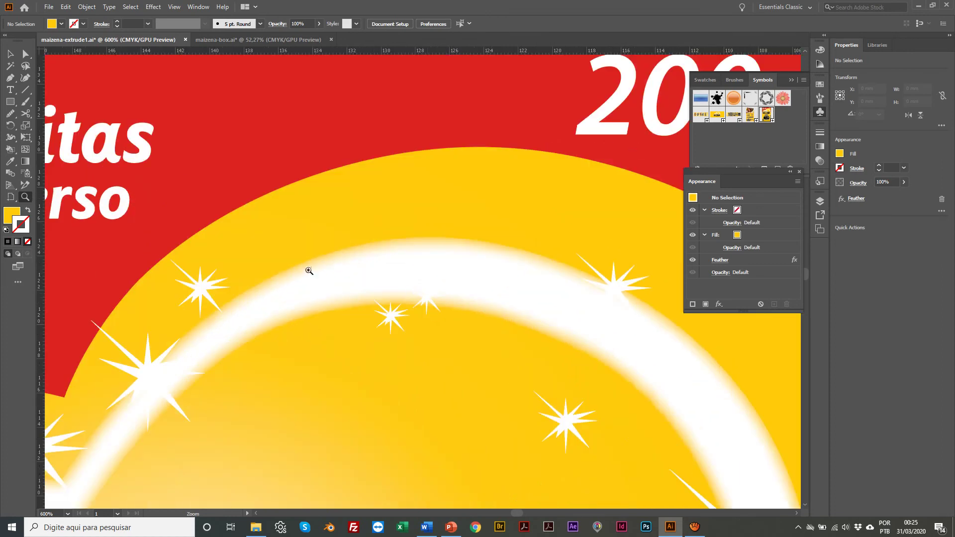
{"action": "left_click", "coordinate": [407, 224], "text": "alt"}
{"action": "left_click", "coordinate": [407, 225], "text": "alt"}
{"action": "left_click", "coordinate": [407, 224], "text": "alt"}
{"action": "left_click", "coordinate": [406, 225], "text": "alt"}
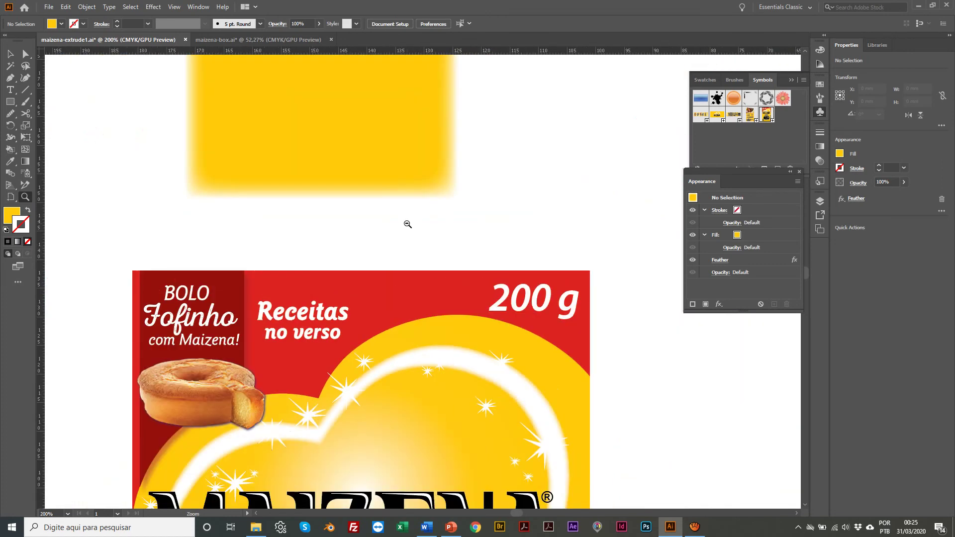
Delete the feathered yellow square above the front panel artwork
{"action": "key", "text": "v"}
{"action": "left_click", "coordinate": [359, 177]}
{"action": "key", "text": "Delete"}
{"action": "scroll", "coordinate": [359, 178], "scroll_direction": "down", "scroll_amount": 3}
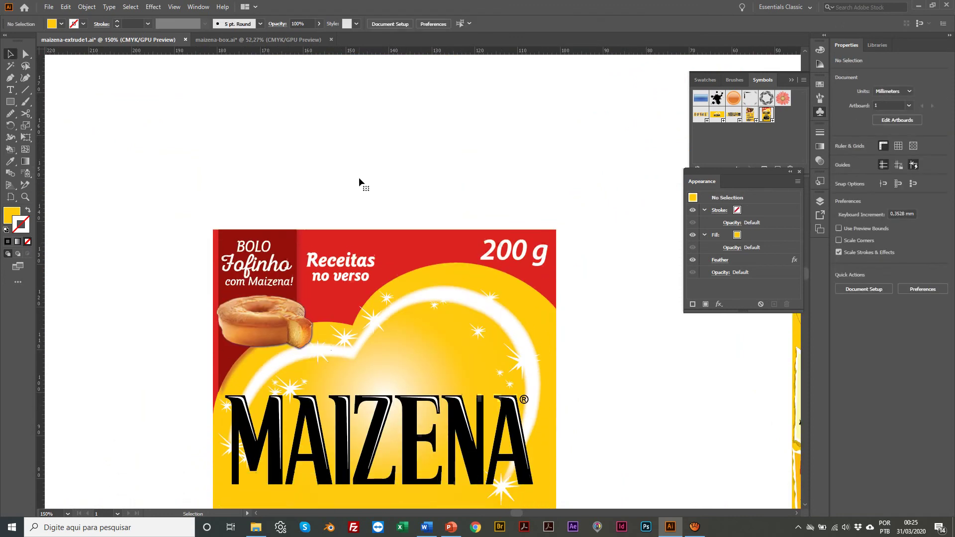
{"action": "key", "text": "z"}
{"action": "left_click", "coordinate": [450, 216], "text": "alt"}
{"action": "left_click", "coordinate": [402, 324]}
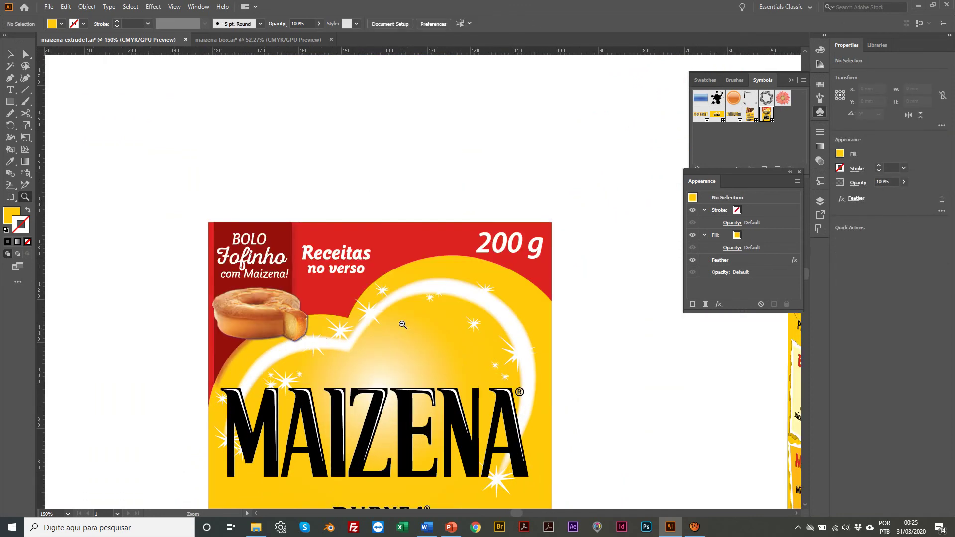
{"action": "left_click", "coordinate": [403, 324], "text": "alt"}
{"action": "left_click", "coordinate": [403, 324], "text": "alt"}
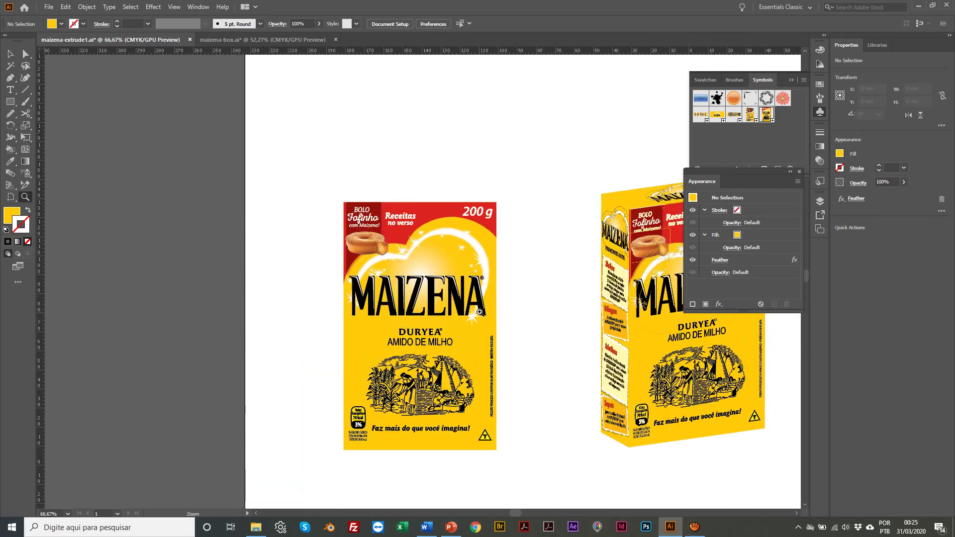
{"action": "scroll", "coordinate": [477, 313], "scroll_direction": "right", "scroll_amount": 5}
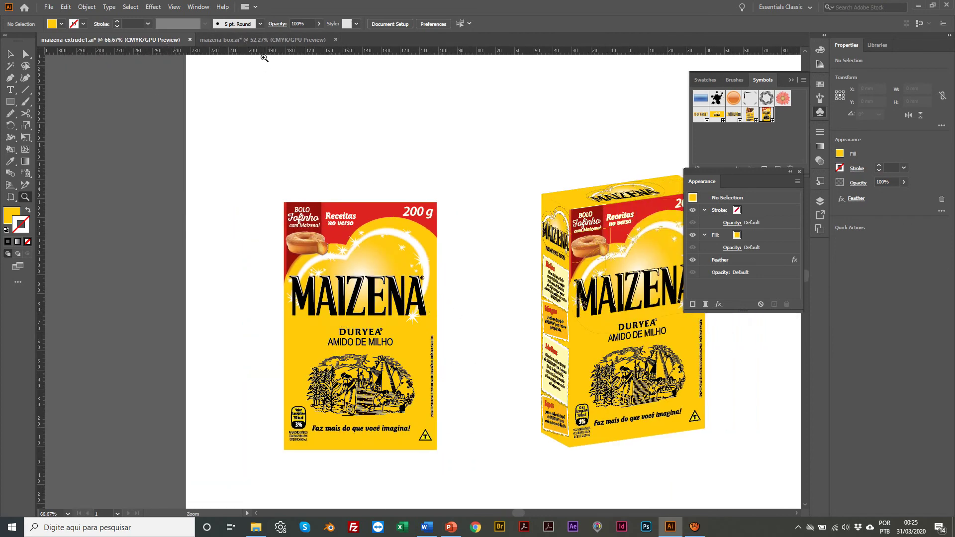
{"action": "left_click", "coordinate": [234, 39]}
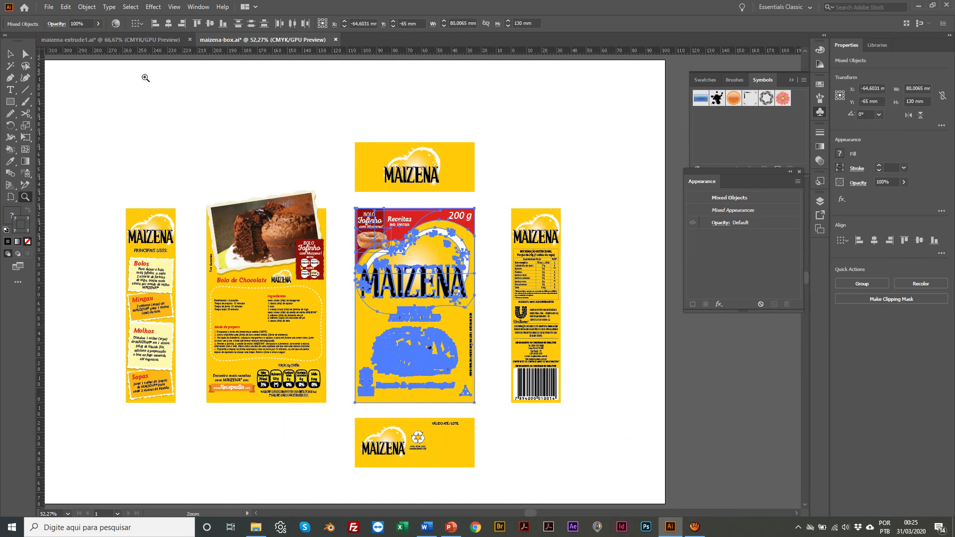
{"action": "left_click", "coordinate": [87, 41]}
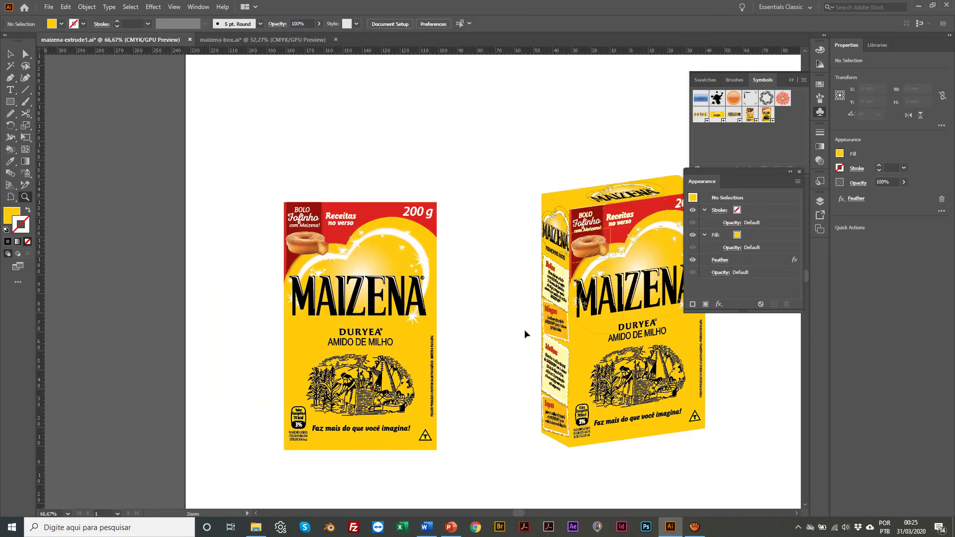
{"action": "left_click", "coordinate": [48, 7]}
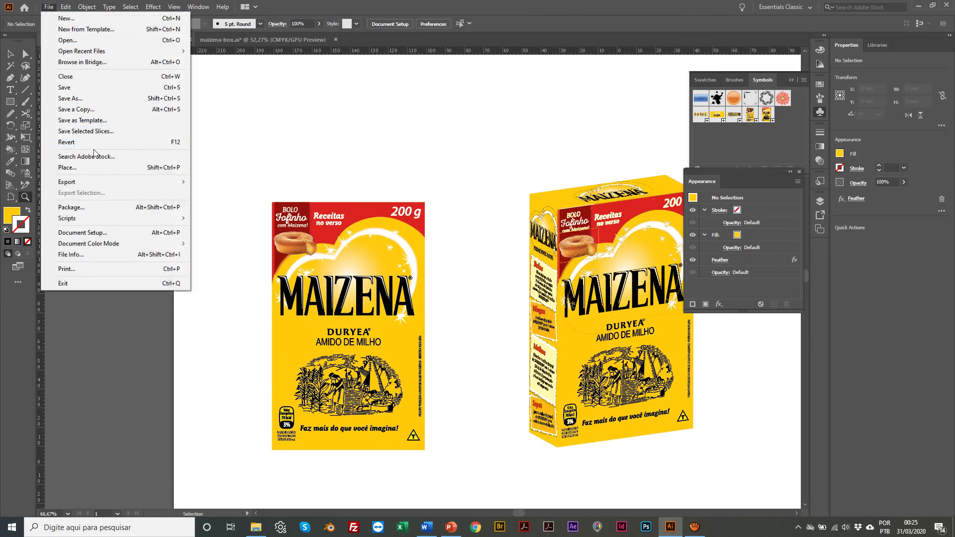
{"action": "left_click", "coordinate": [118, 169]}
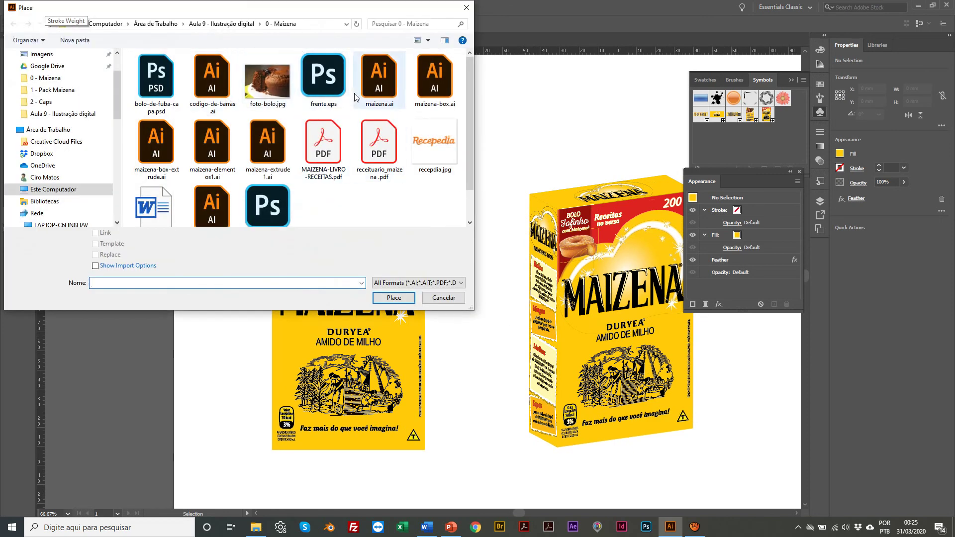
{"action": "left_click", "coordinate": [444, 298]}
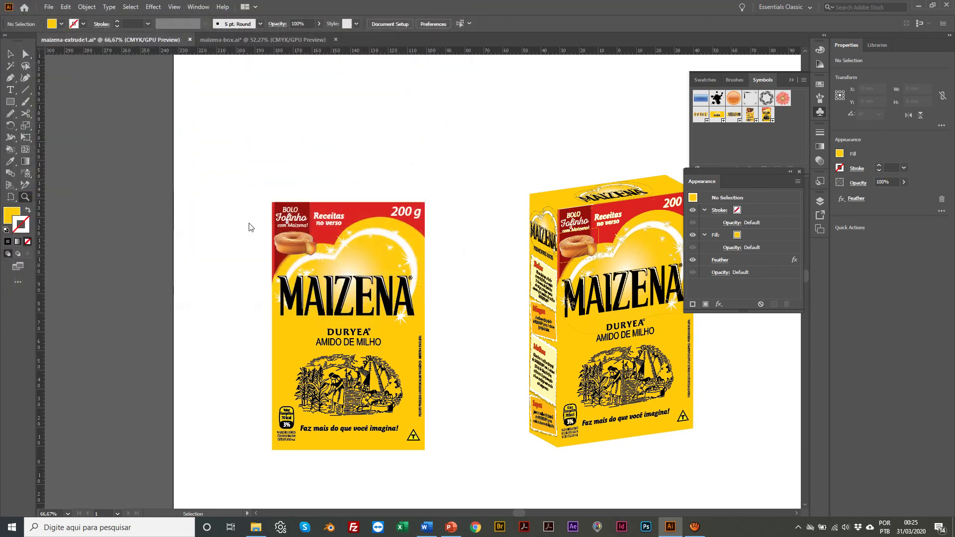
Delete the flat Frente1 symbol instance beside the 3D box and close the Appearance panel
{"action": "key", "text": "z"}
{"action": "key", "text": "v"}
{"action": "left_click", "coordinate": [333, 275]}
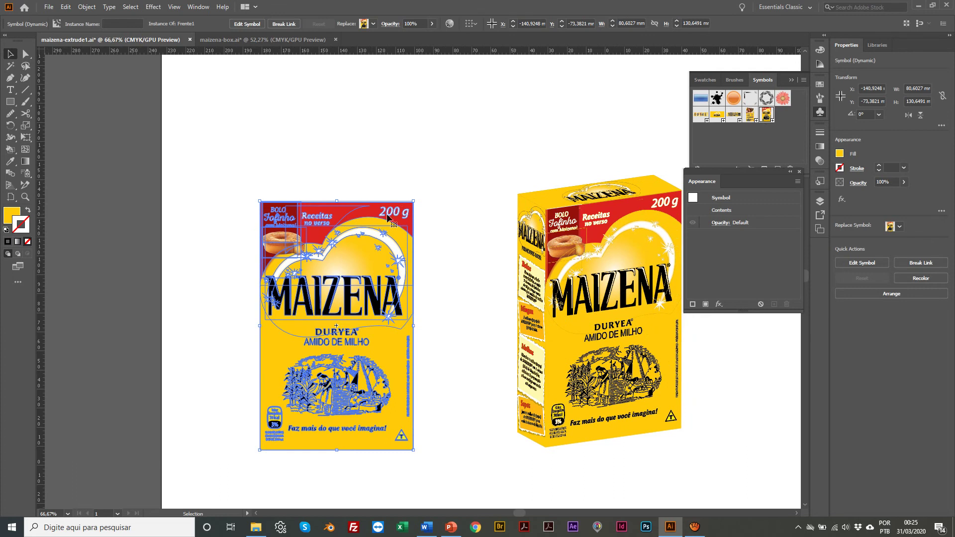
{"action": "key", "text": "Delete"}
{"action": "scroll", "coordinate": [386, 214], "scroll_direction": "right", "scroll_amount": 3}
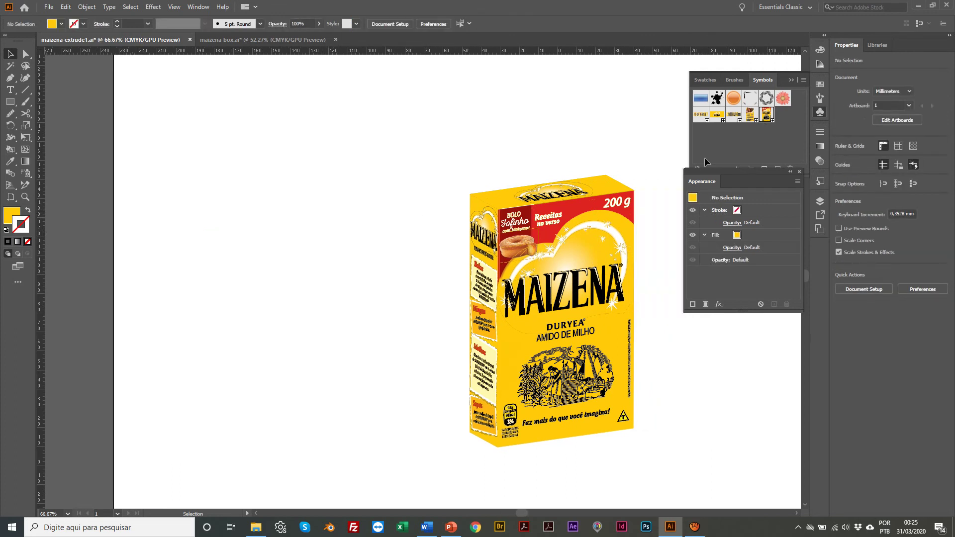
{"action": "left_click", "coordinate": [799, 173]}
{"action": "scroll", "coordinate": [414, 258], "scroll_direction": "right", "scroll_amount": 6}
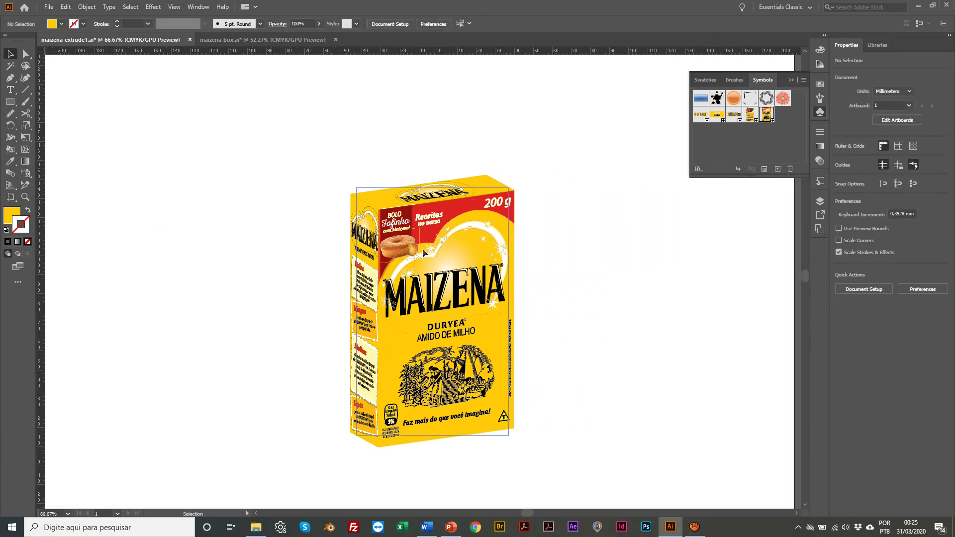
Switch the display of the mapped 3D box to Preview on CPU
{"action": "key", "text": "z"}
{"action": "left_click", "coordinate": [426, 326]}
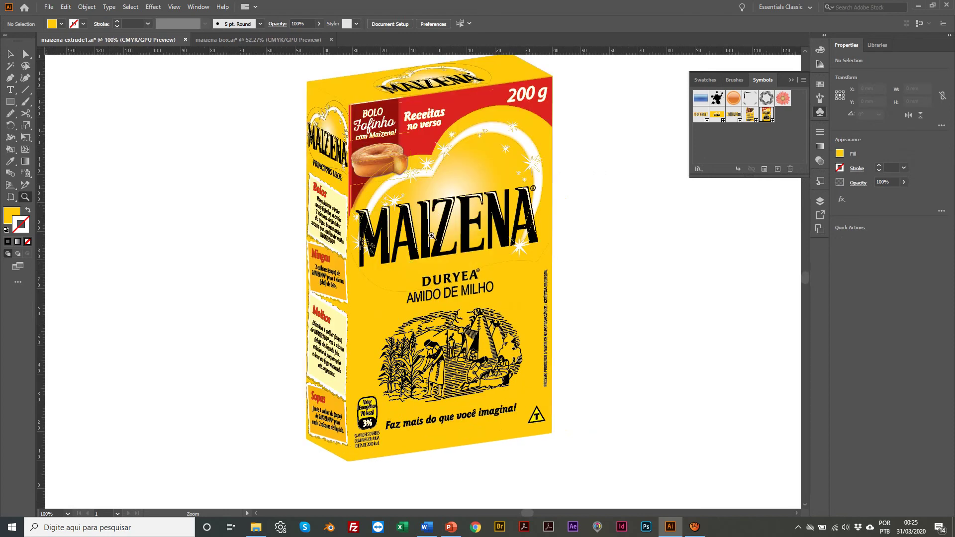
{"action": "left_click", "coordinate": [436, 184]}
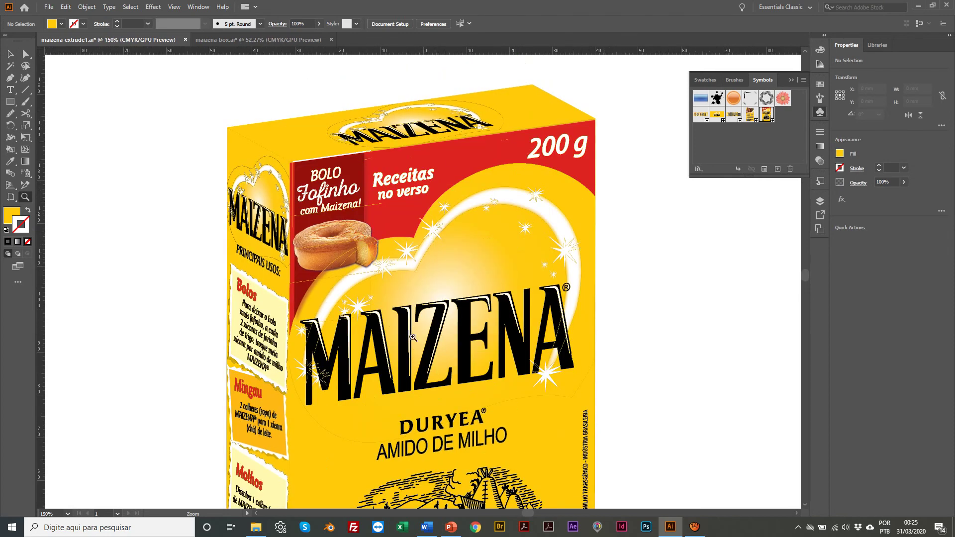
{"action": "scroll", "coordinate": [381, 302], "scroll_direction": "right", "scroll_amount": 1}
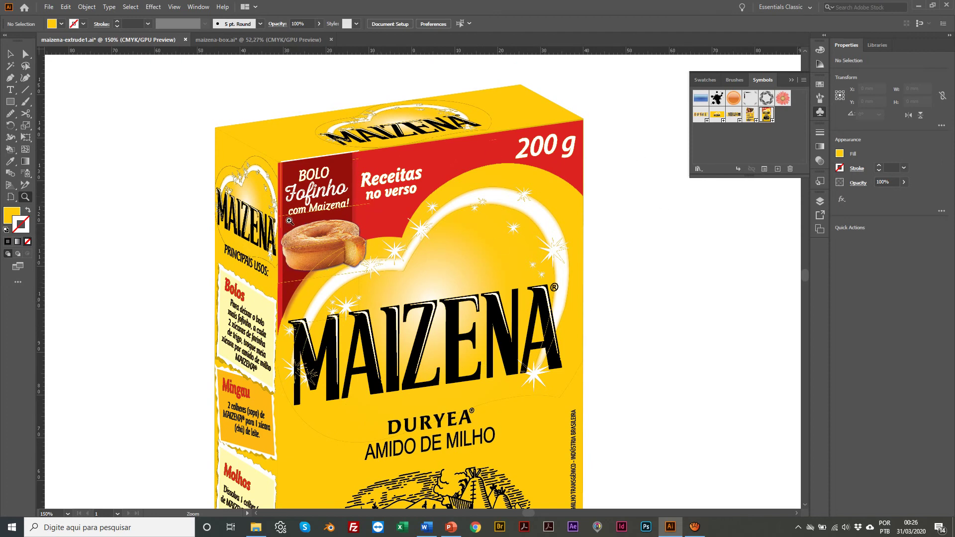
{"action": "key", "text": "v"}
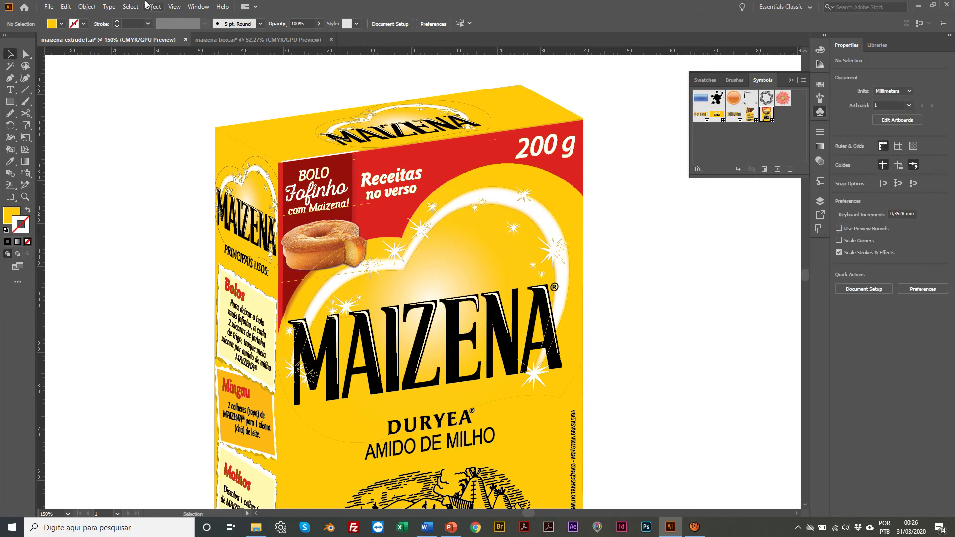
{"action": "left_click", "coordinate": [174, 7]}
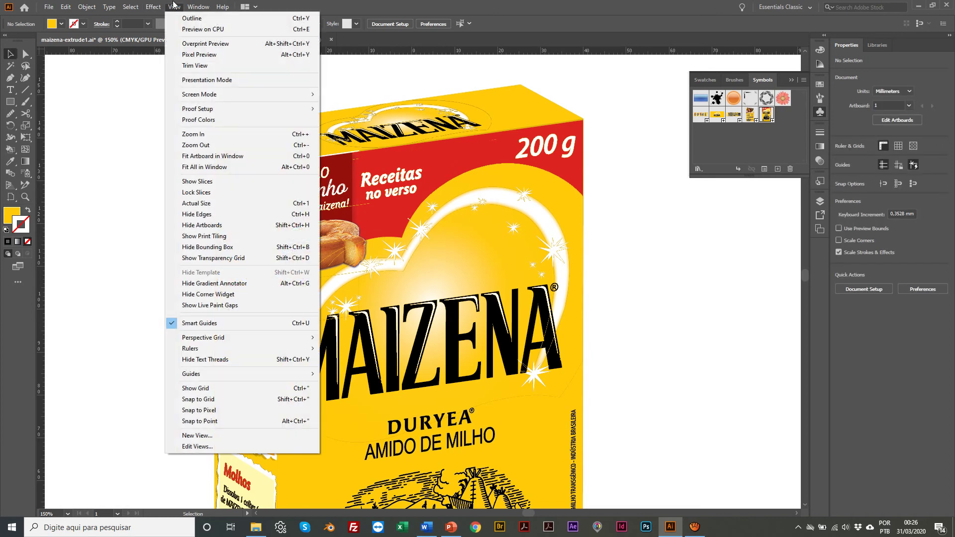
{"action": "left_click", "coordinate": [210, 29]}
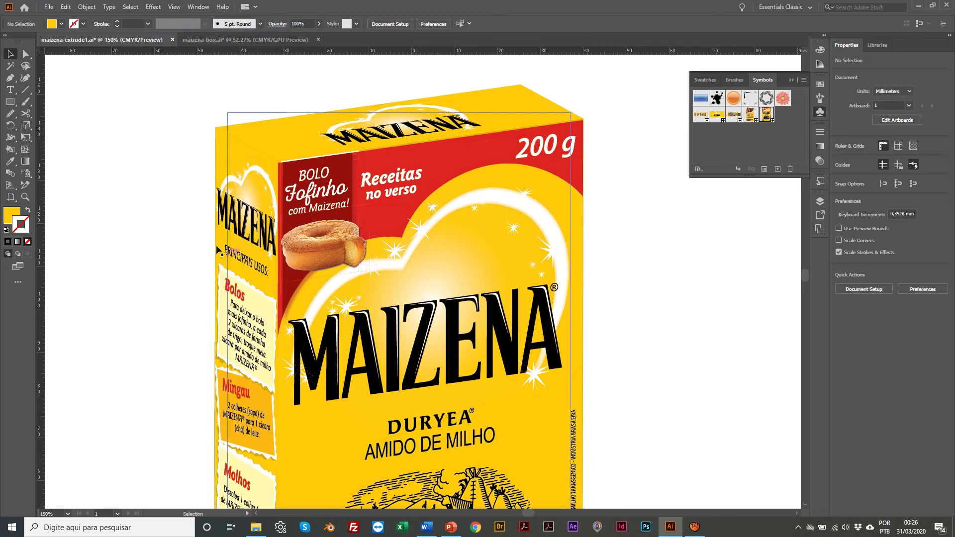
Examine the front and side artwork of the 3D box in the CPU preview, up close and as a whole
{"action": "scroll", "coordinate": [127, 198], "scroll_direction": "down", "scroll_amount": 5}
{"action": "scroll", "coordinate": [128, 198], "scroll_direction": "right", "scroll_amount": 1}
{"action": "scroll", "coordinate": [127, 198], "scroll_direction": "down", "scroll_amount": 1}
{"action": "scroll", "coordinate": [127, 197], "scroll_direction": "right", "scroll_amount": 1}
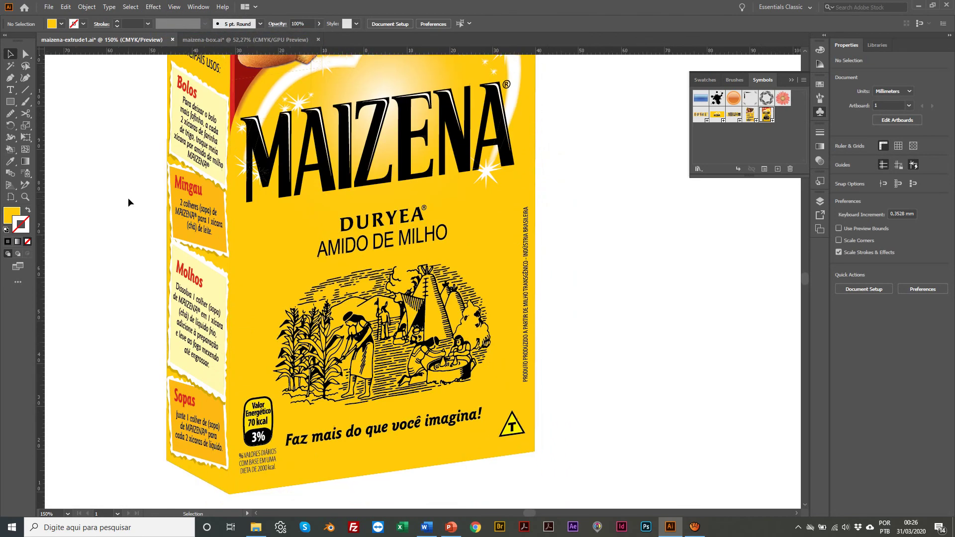
{"action": "key", "text": "z"}
{"action": "left_click", "coordinate": [434, 231], "text": "alt"}
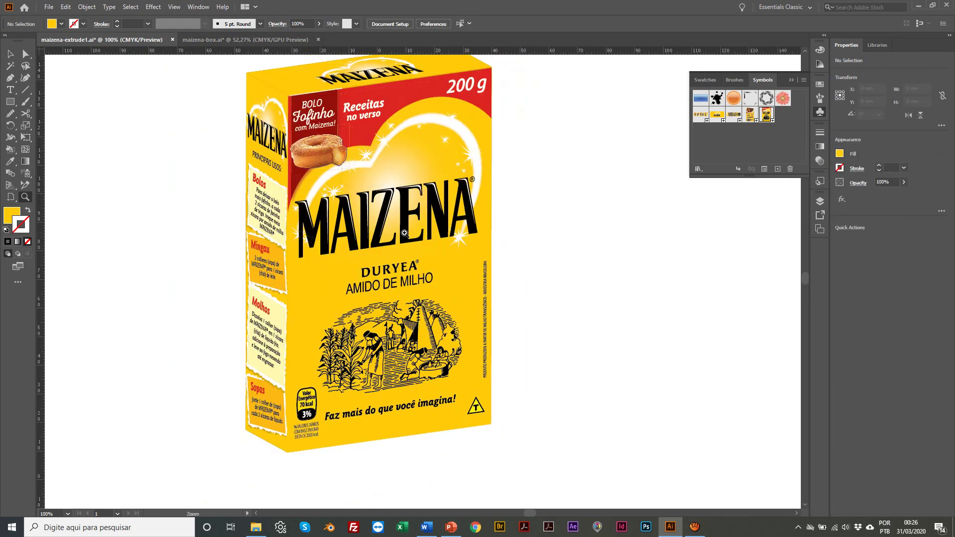
{"action": "left_click", "coordinate": [405, 234], "text": "alt"}
{"action": "scroll", "coordinate": [405, 234], "scroll_direction": "right", "scroll_amount": 1}
{"action": "scroll", "coordinate": [405, 233], "scroll_direction": "right", "scroll_amount": 2}
{"action": "scroll", "coordinate": [405, 233], "scroll_direction": "down", "scroll_amount": 3}
{"action": "scroll", "coordinate": [310, 189], "scroll_direction": "up", "scroll_amount": 2}
{"action": "scroll", "coordinate": [309, 189], "scroll_direction": "left", "scroll_amount": 1}
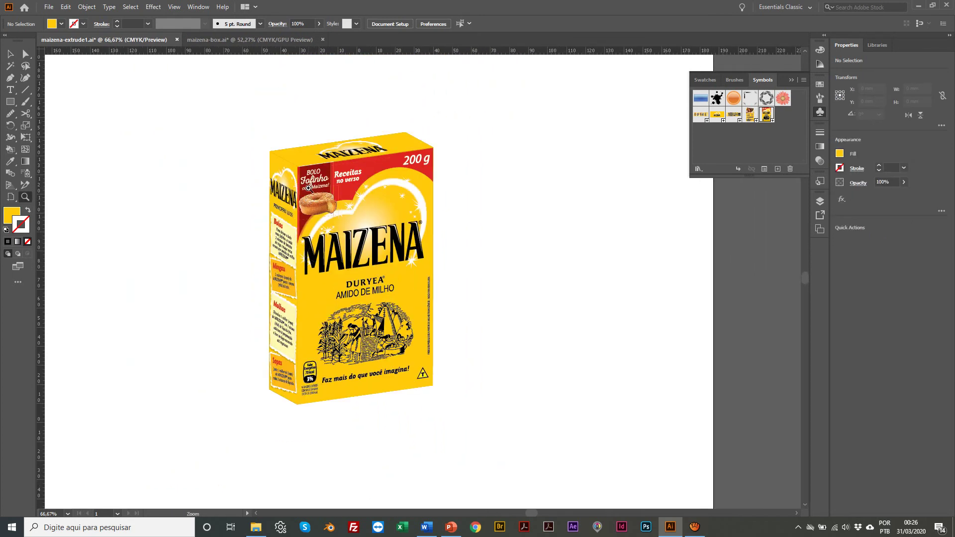
Collapse the Symbols panel, select the 3D box and show its appearance attributes
{"action": "key", "text": "v"}
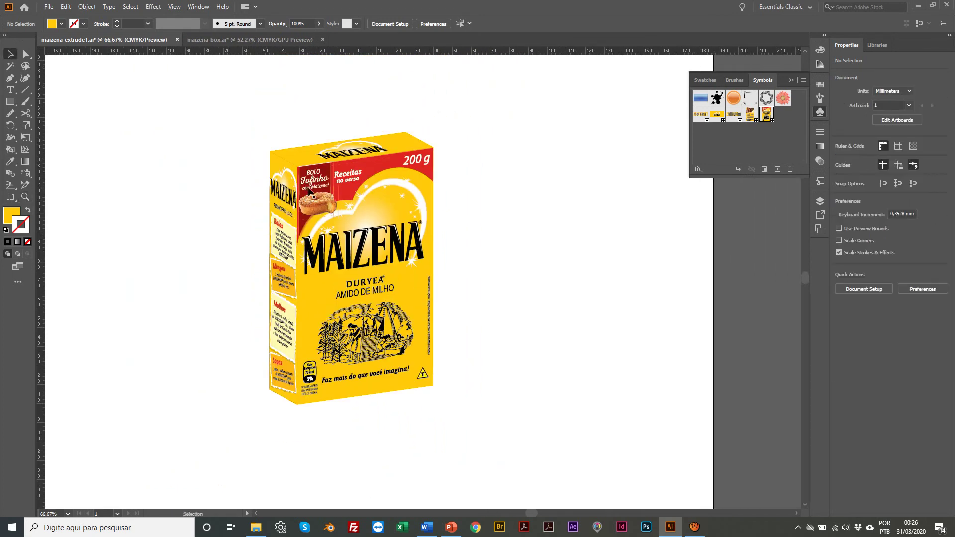
{"action": "left_click", "coordinate": [791, 81]}
{"action": "scroll", "coordinate": [689, 105], "scroll_direction": "left", "scroll_amount": 1}
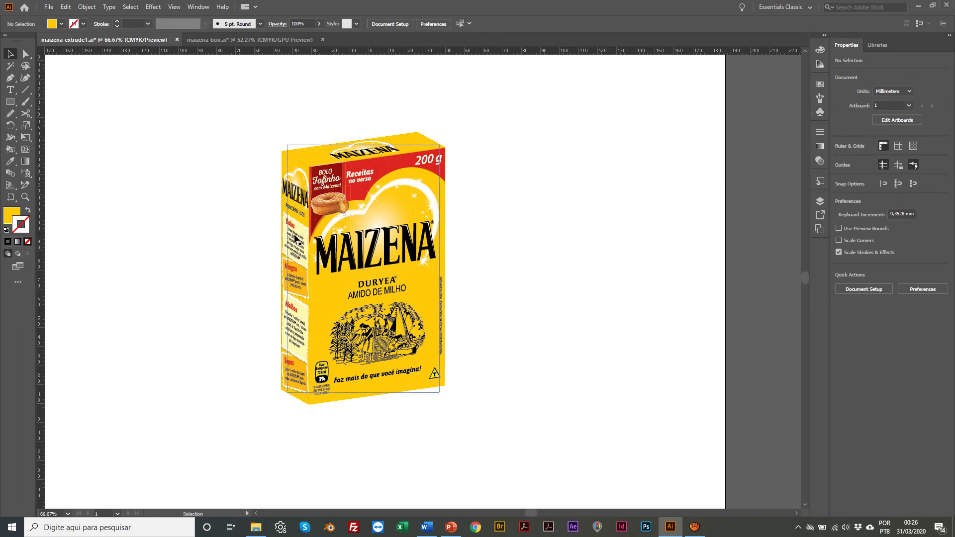
{"action": "left_click", "coordinate": [297, 238]}
{"action": "left_click", "coordinate": [198, 7]}
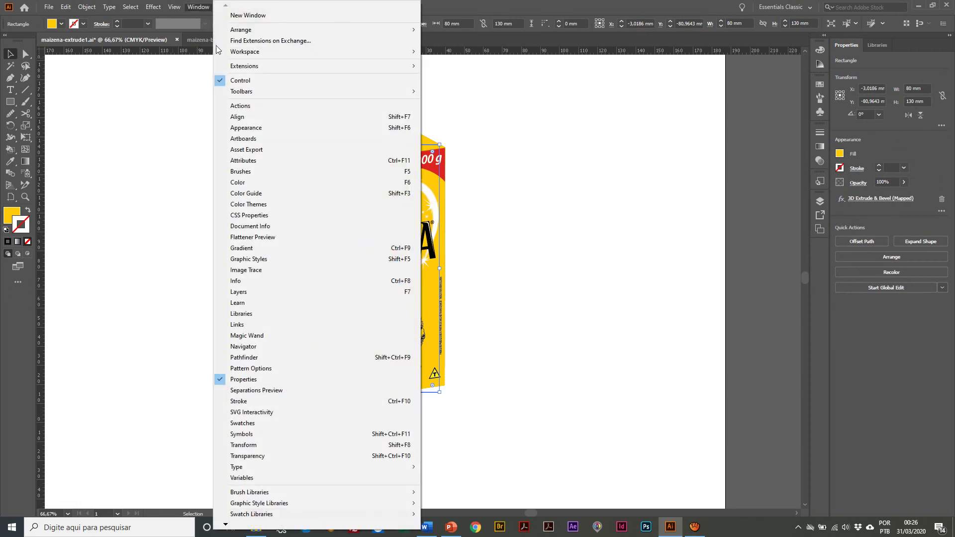
{"action": "left_click", "coordinate": [249, 127]}
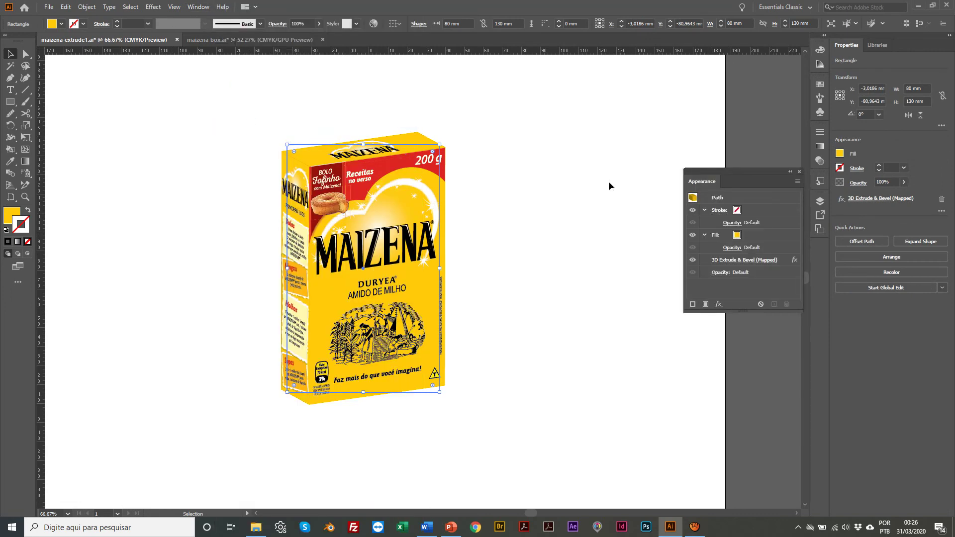
Change the 3D Extrude & Bevel position of the box to Isometric Top and deselect it
{"action": "left_click", "coordinate": [731, 261]}
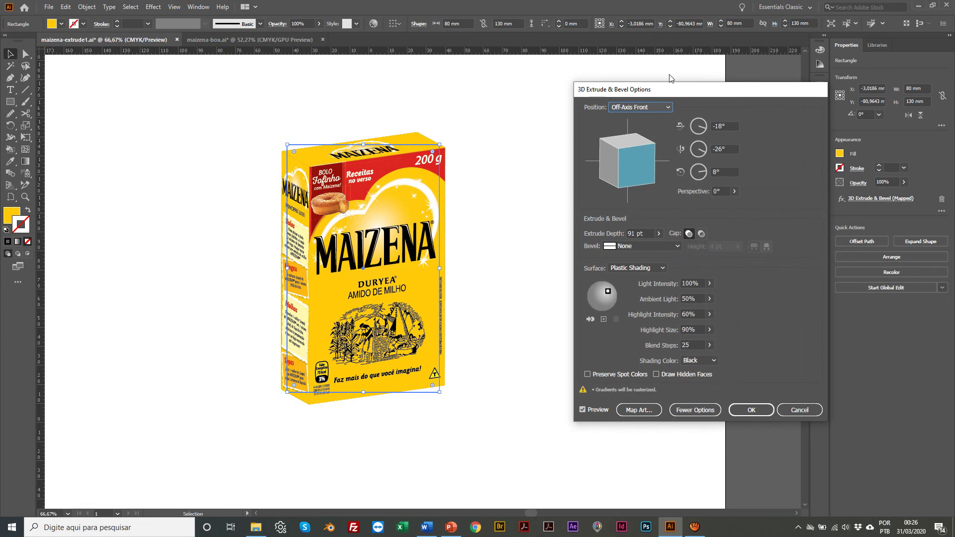
{"action": "left_click", "coordinate": [617, 107]}
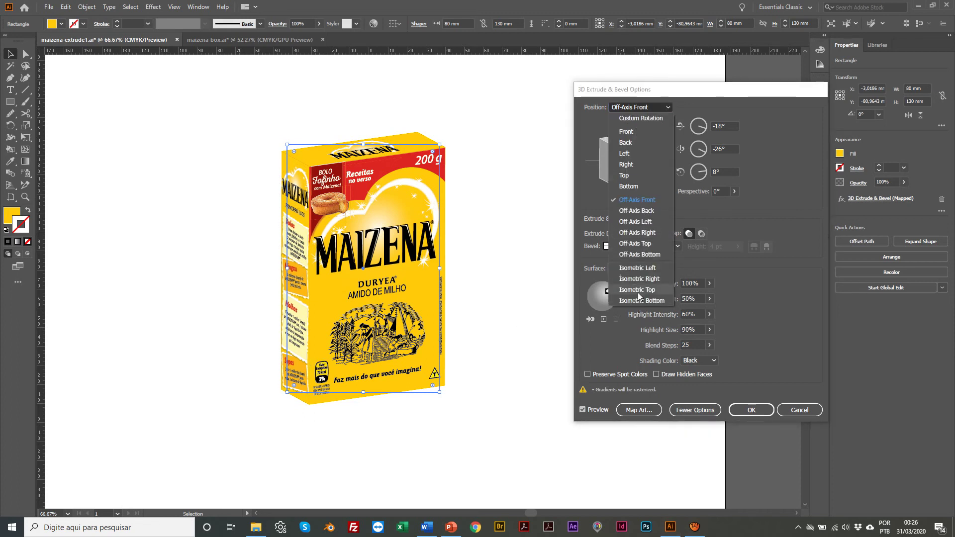
{"action": "left_click", "coordinate": [638, 292]}
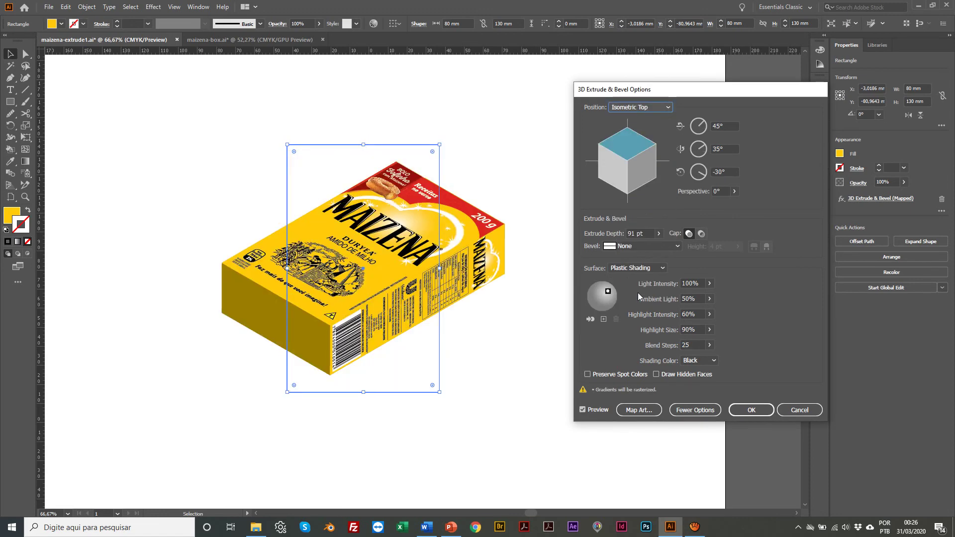
{"action": "left_click", "coordinate": [739, 412]}
{"action": "left_click", "coordinate": [747, 409]}
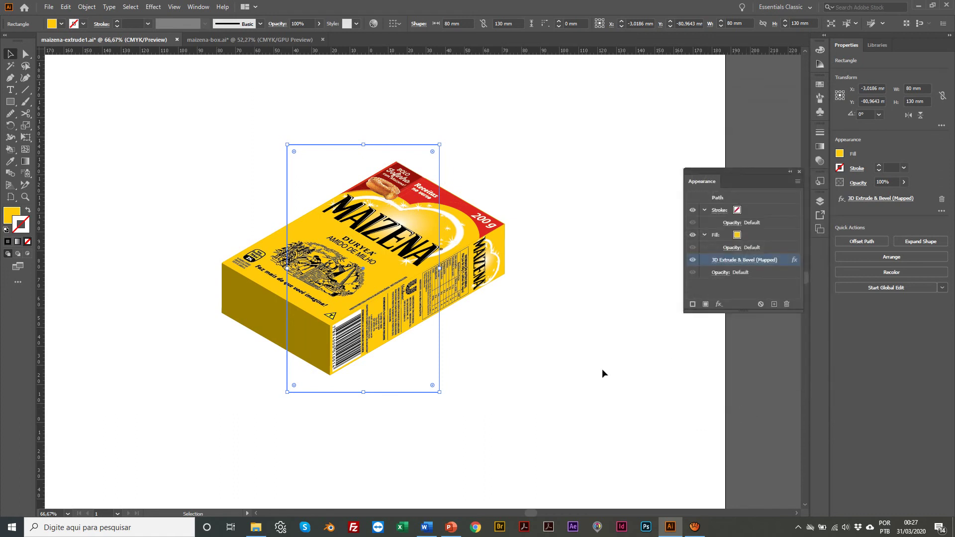
{"action": "left_click", "coordinate": [602, 369]}
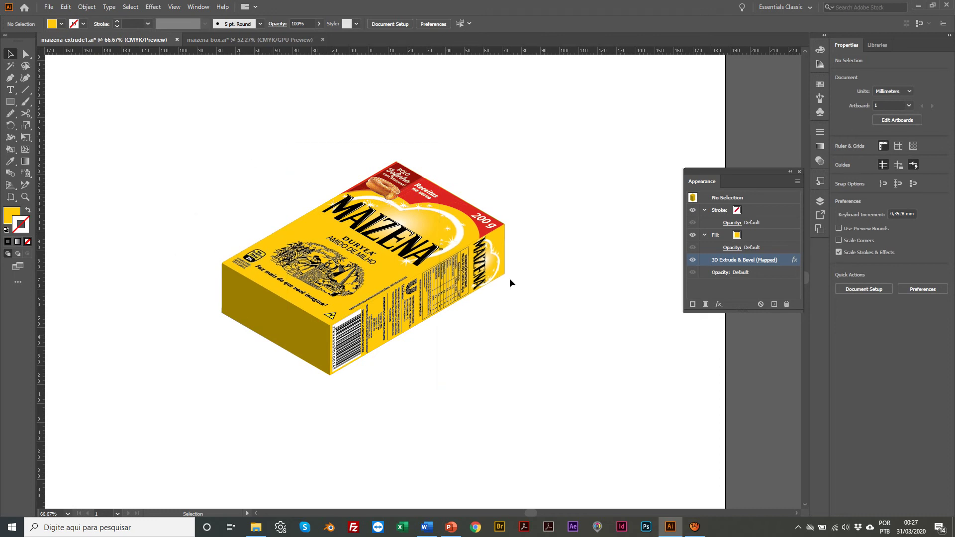
Switch to File Explorer, check the size of maizena-box-extrude.ai in the 0 - Maizena folder, and return to Illustrator
{"action": "left_click", "coordinate": [254, 527]}
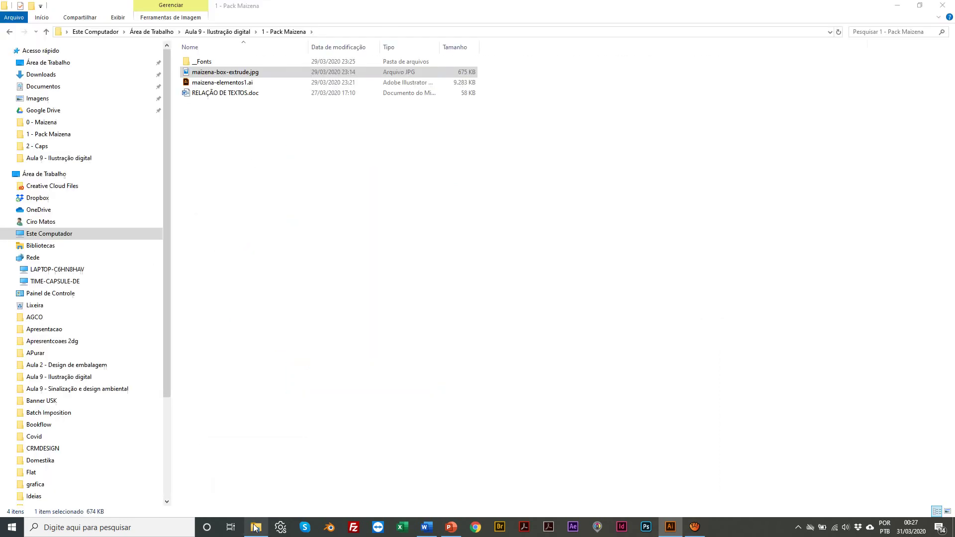
{"action": "left_click", "coordinate": [217, 32]}
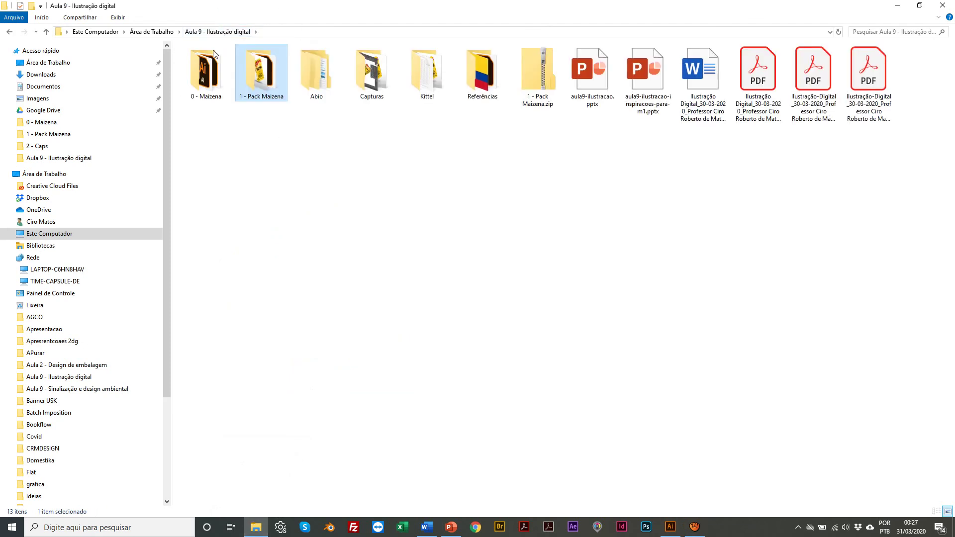
{"action": "double_click", "coordinate": [209, 89]}
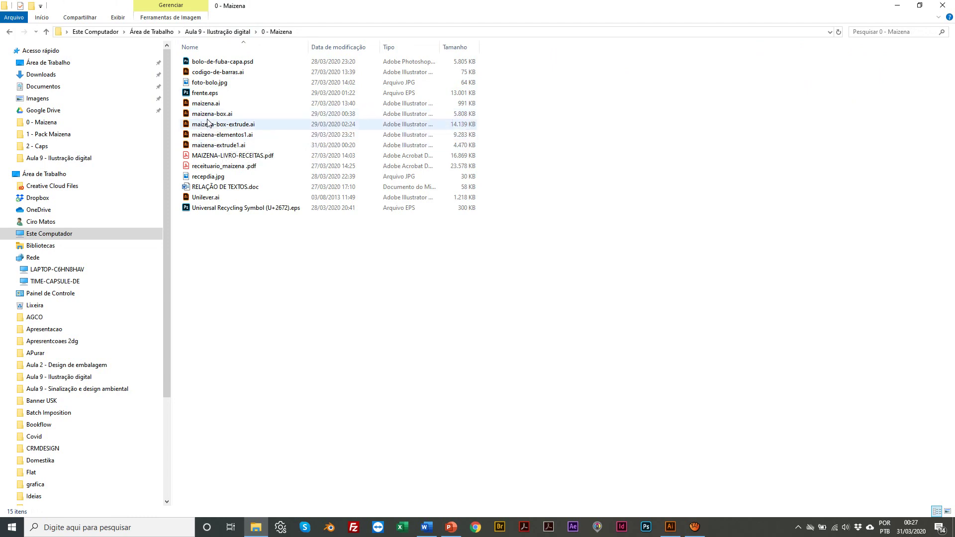
{"action": "left_click", "coordinate": [216, 124]}
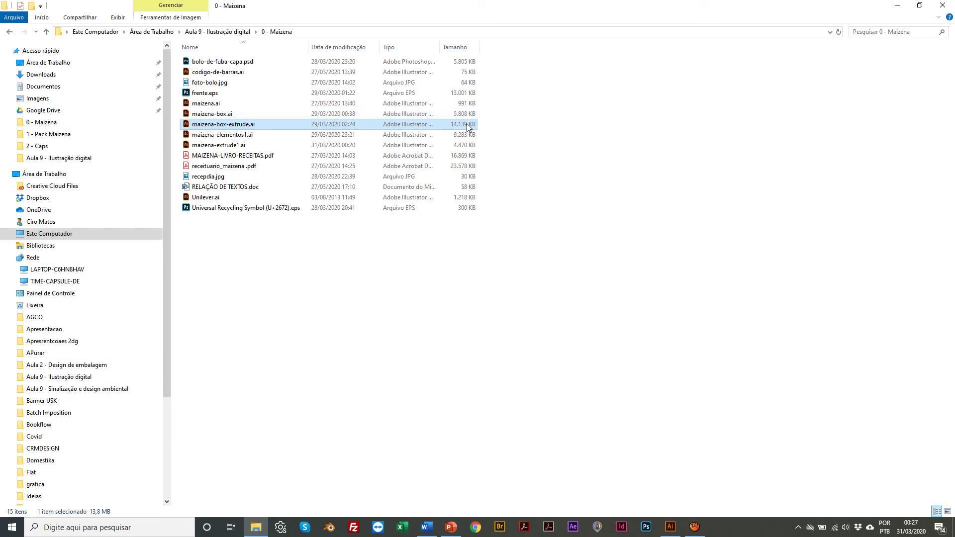
{"action": "left_click", "coordinate": [475, 528]}
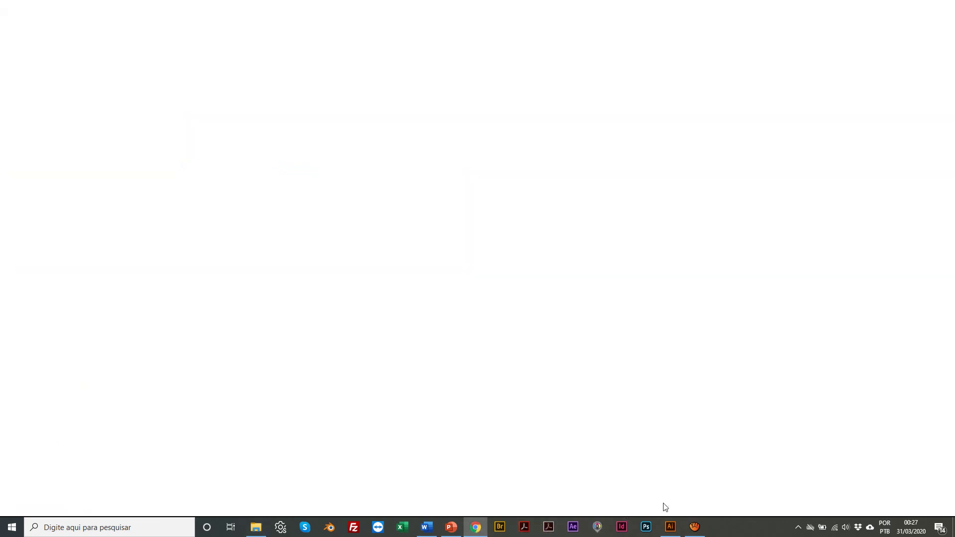
{"action": "left_click", "coordinate": [666, 530]}
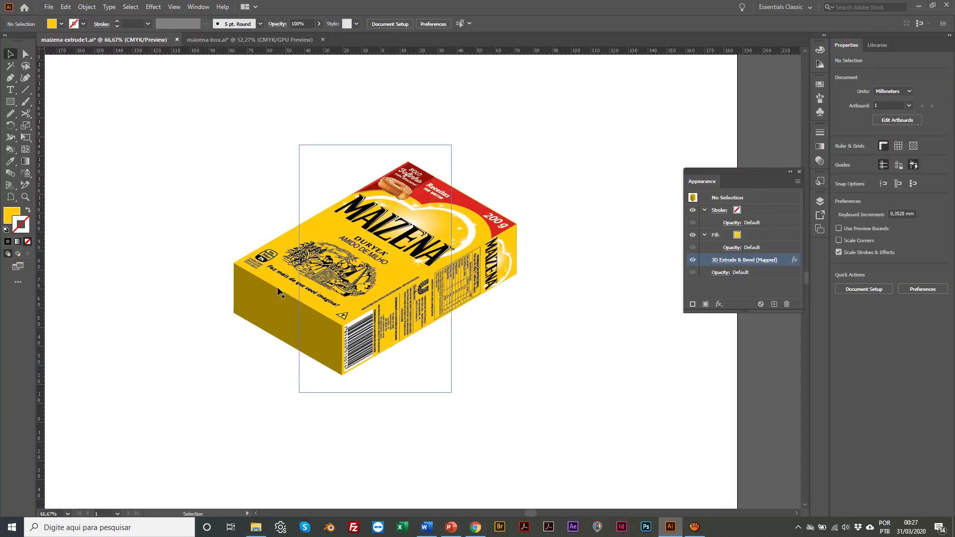
Duplicate the isometric box to its left, send the copy to the back and place it partly behind the original
{"action": "scroll", "coordinate": [174, 210], "scroll_direction": "down", "scroll_amount": 1}
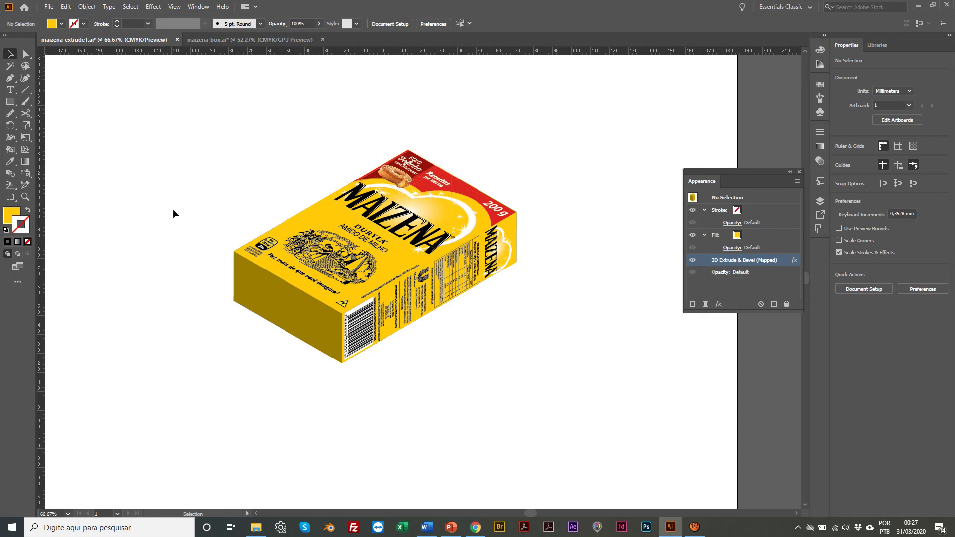
{"action": "scroll", "coordinate": [237, 226], "scroll_direction": "up", "scroll_amount": 6}
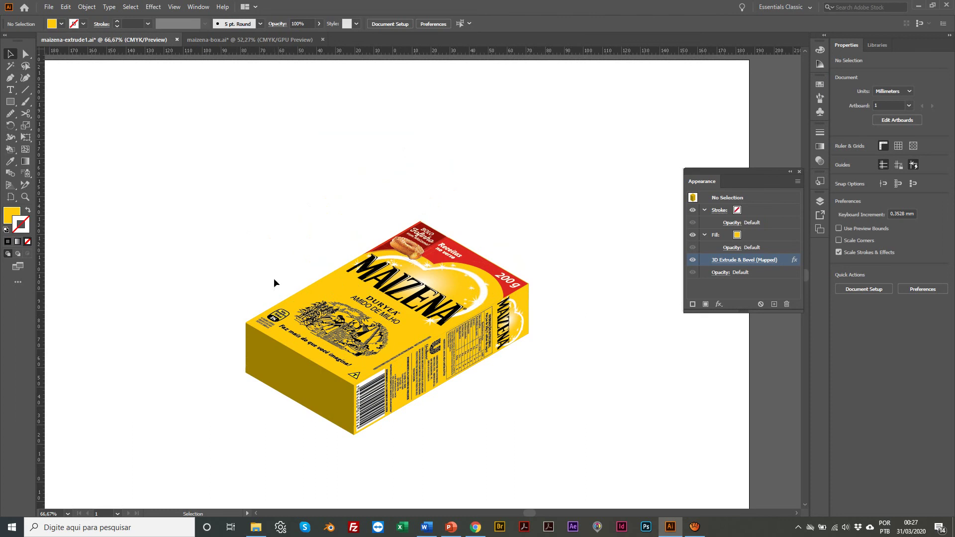
{"action": "left_click_drag", "start_coordinate": [360, 329], "coordinate": [230, 304]}
{"action": "left_click", "coordinate": [410, 169]}
{"action": "right_click", "coordinate": [216, 284]}
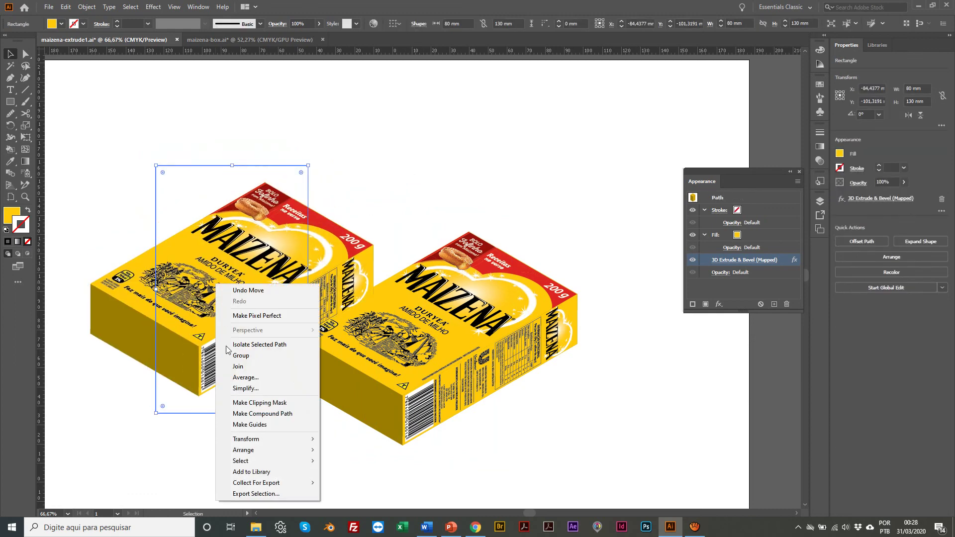
{"action": "mouse_move", "coordinate": [268, 450]}
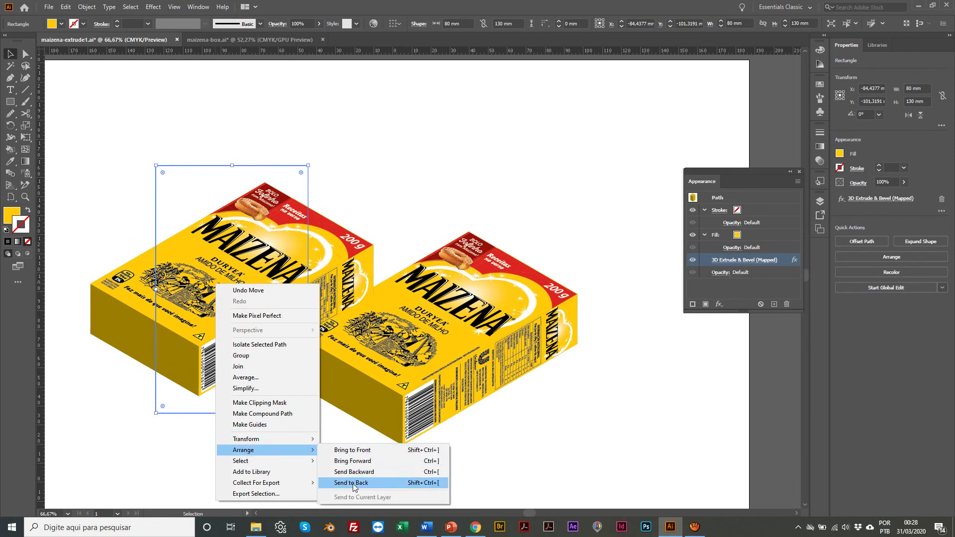
{"action": "left_click", "coordinate": [352, 483]}
{"action": "left_click", "coordinate": [403, 181]}
{"action": "left_click_drag", "start_coordinate": [159, 265], "coordinate": [176, 284]}
{"action": "left_click", "coordinate": [114, 183]}
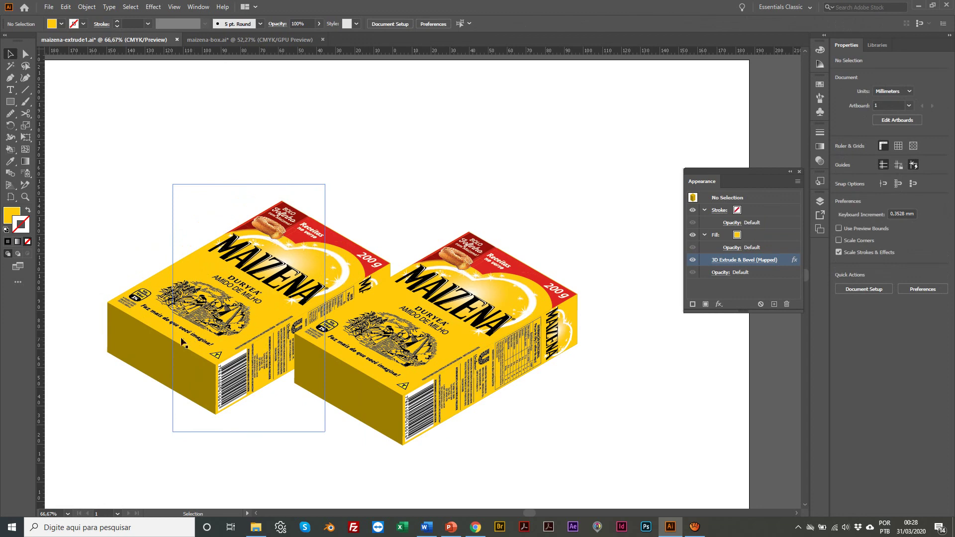
Add a third copy of the box above the front one, send it to the back and line it up behind
{"action": "left_click_drag", "start_coordinate": [182, 342], "coordinate": [369, 180]}
{"action": "right_click", "coordinate": [409, 162]}
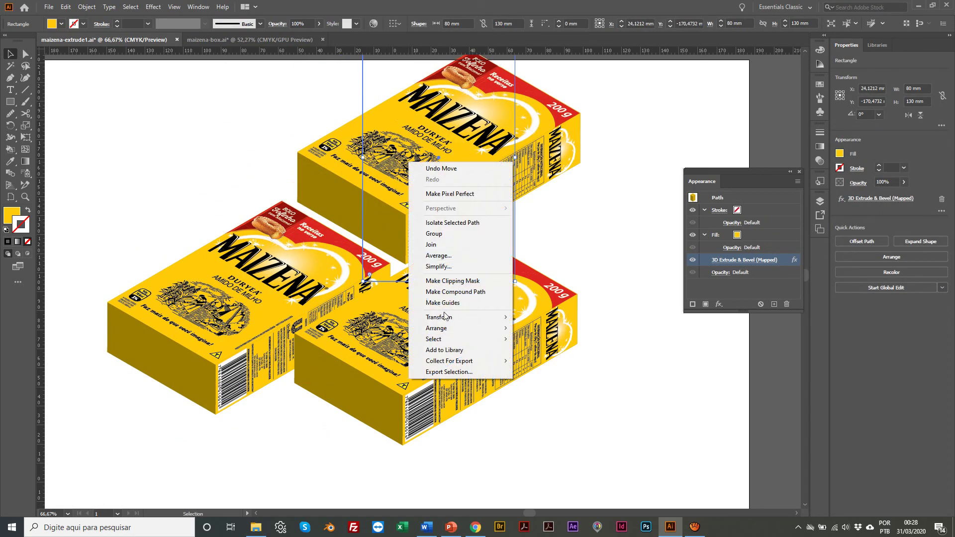
{"action": "mouse_move", "coordinate": [448, 328]}
{"action": "left_click", "coordinate": [546, 361]}
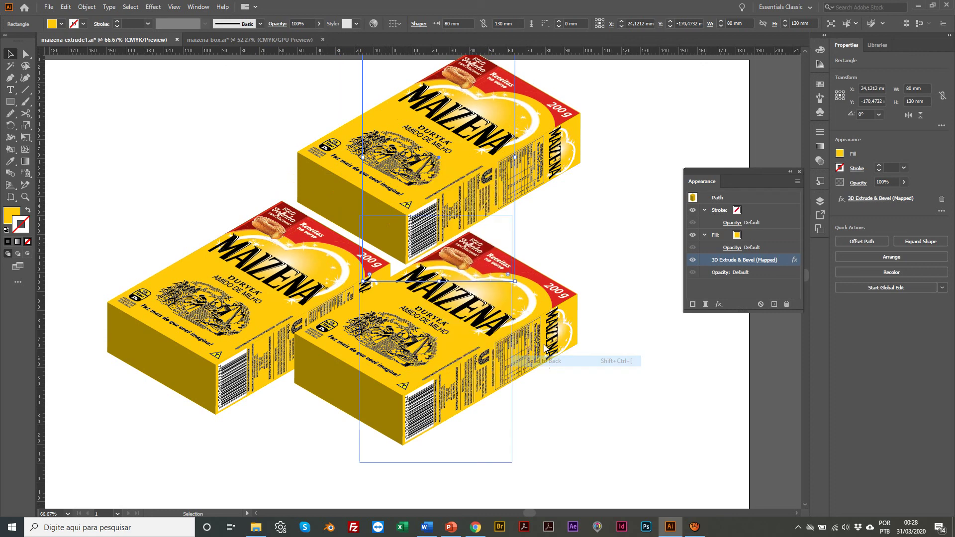
{"action": "left_click_drag", "start_coordinate": [482, 168], "coordinate": [479, 187]}
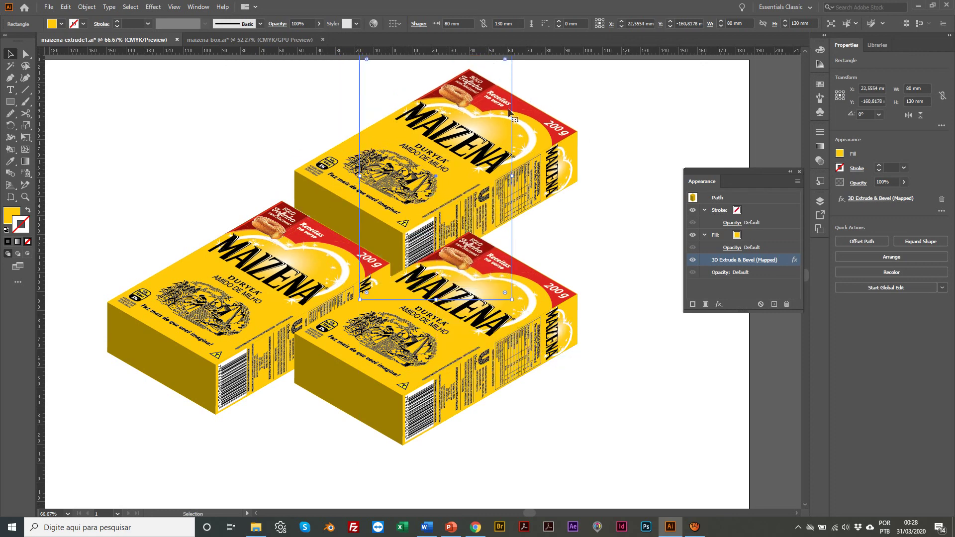
Stand the rear box upright by changing its 3D Extrude & Bevel position to Isometric Right
{"action": "left_click", "coordinate": [727, 260]}
{"action": "left_click", "coordinate": [632, 108]}
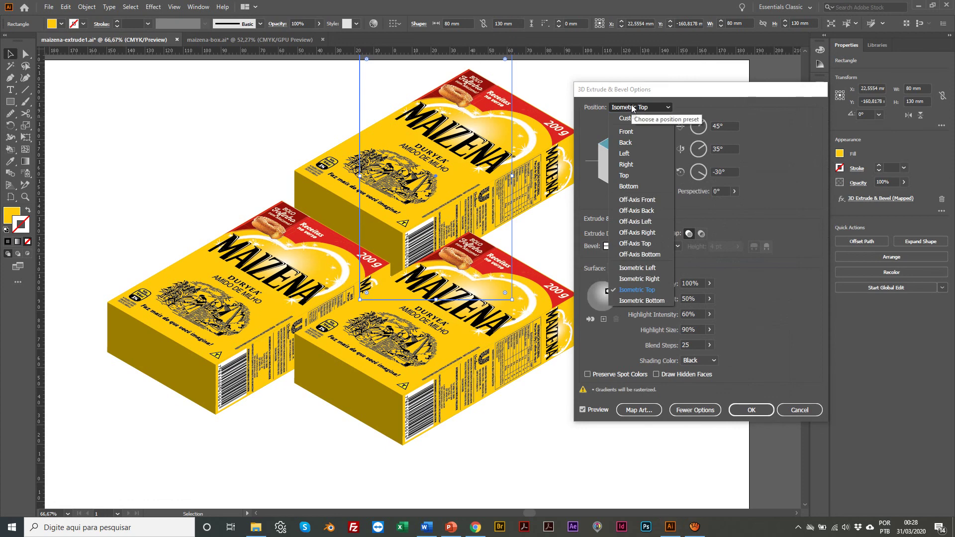
{"action": "left_click", "coordinate": [635, 200]}
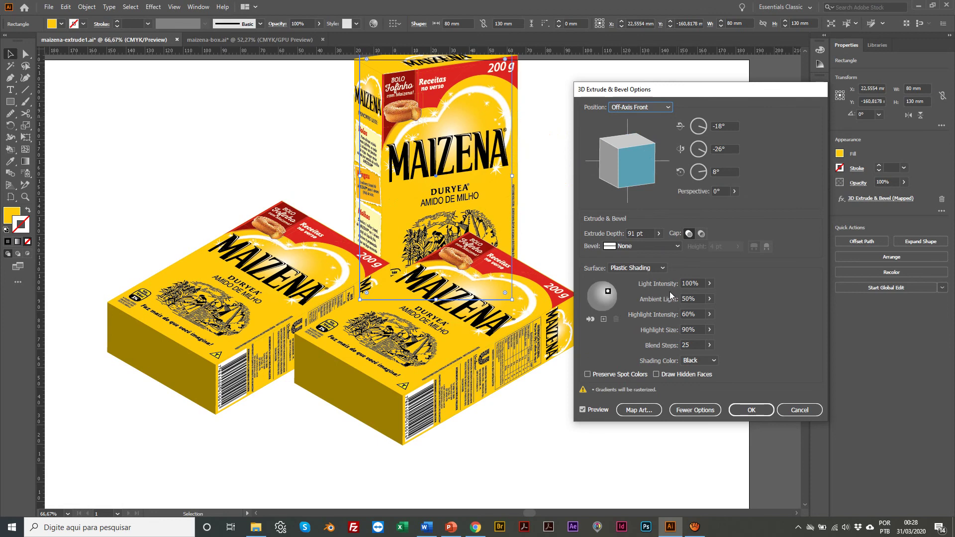
{"action": "left_click", "coordinate": [631, 109]}
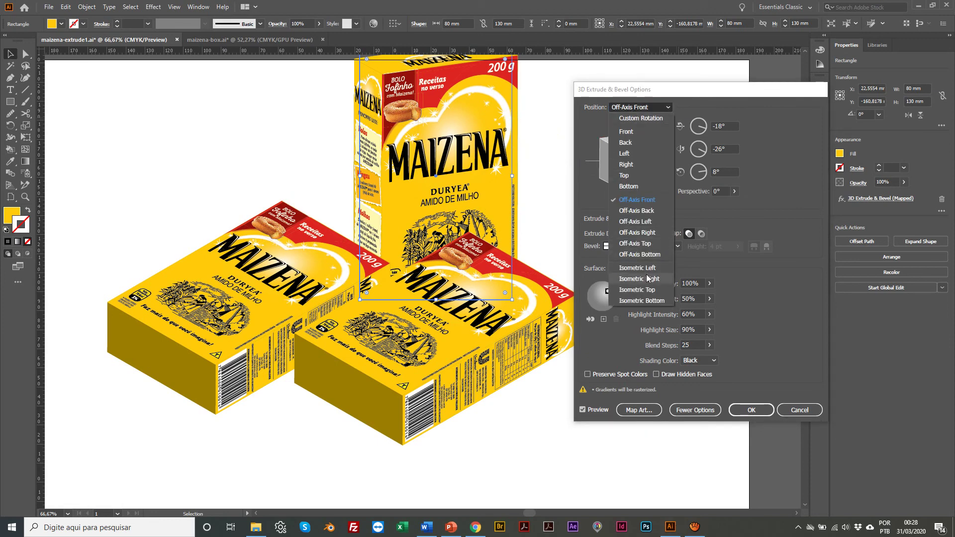
{"action": "key", "text": "Escape"}
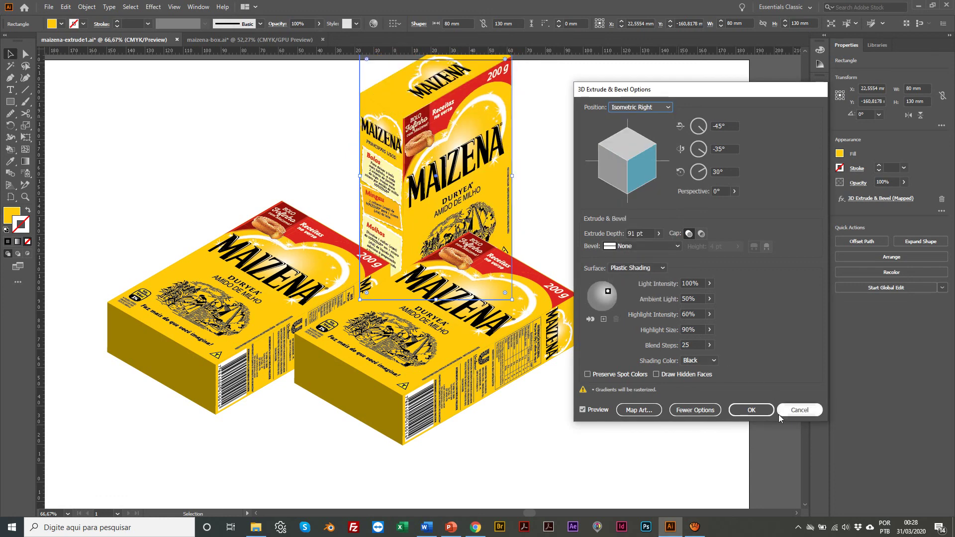
{"action": "left_click", "coordinate": [741, 411]}
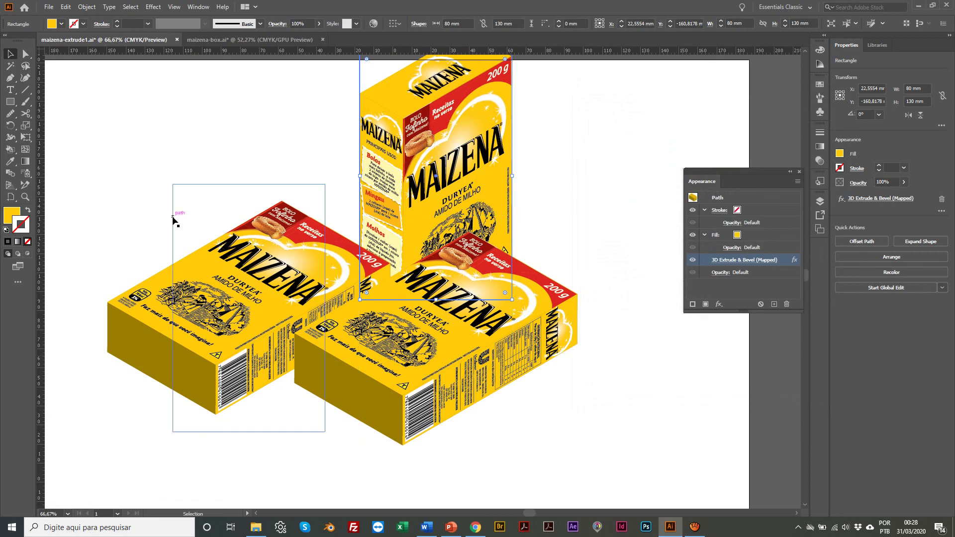
Move the two lying boxes away from the upright one so that the three boxes no longer overlap
{"action": "left_click", "coordinate": [211, 334]}
{"action": "left_click_drag", "start_coordinate": [211, 334], "coordinate": [184, 294]}
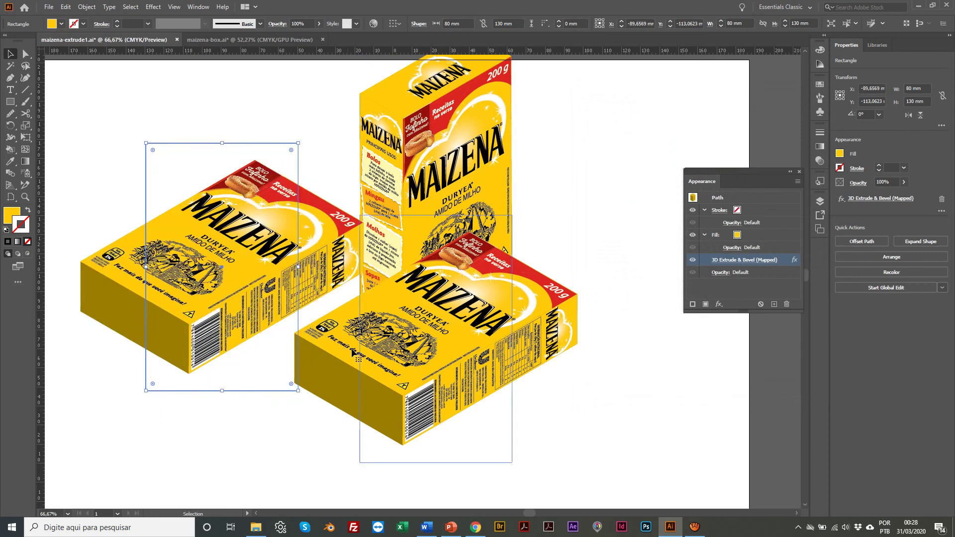
{"action": "left_click_drag", "start_coordinate": [227, 267], "coordinate": [211, 290]}
{"action": "scroll", "coordinate": [350, 339], "scroll_direction": "left", "scroll_amount": 1}
{"action": "left_click_drag", "start_coordinate": [350, 339], "coordinate": [424, 360]}
{"action": "left_click_drag", "start_coordinate": [230, 294], "coordinate": [206, 288]}
{"action": "left_click", "coordinate": [105, 101]}
{"action": "scroll", "coordinate": [221, 290], "scroll_direction": "left", "scroll_amount": 1}
{"action": "left_click", "coordinate": [165, 127]}
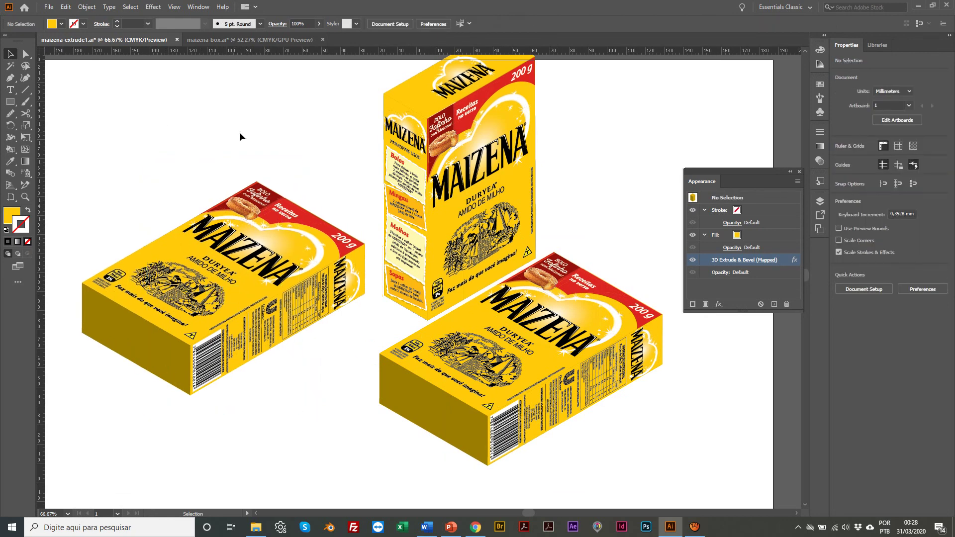
Select all three boxes, move them down together so they fit inside the artboard, and deselect them
{"action": "key", "text": "z"}
{"action": "left_click", "coordinate": [454, 230], "text": "alt"}
{"action": "scroll", "coordinate": [373, 281], "scroll_direction": "down", "scroll_amount": 5}
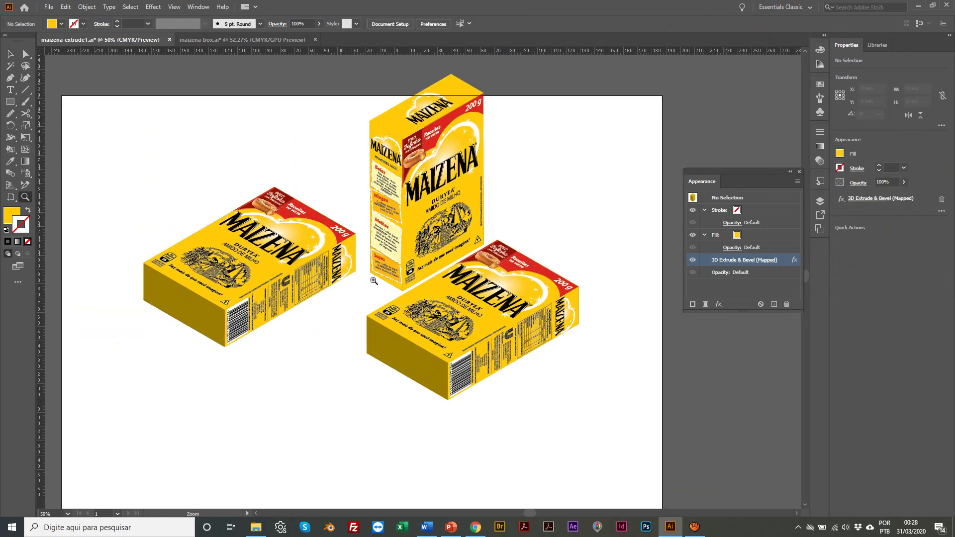
{"action": "key", "text": "v"}
{"action": "left_click_drag", "start_coordinate": [184, 128], "coordinate": [404, 376]}
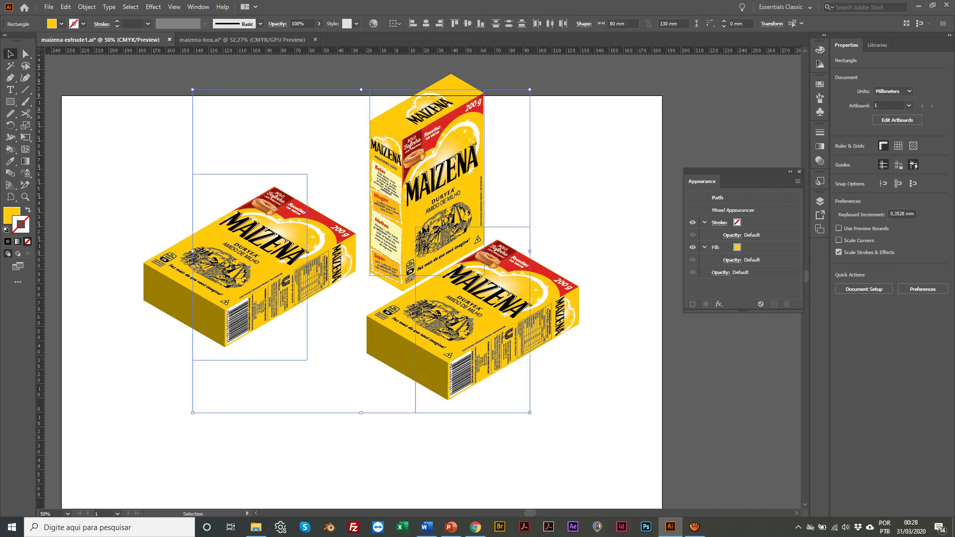
{"action": "left_click_drag", "start_coordinate": [395, 172], "coordinate": [376, 226]}
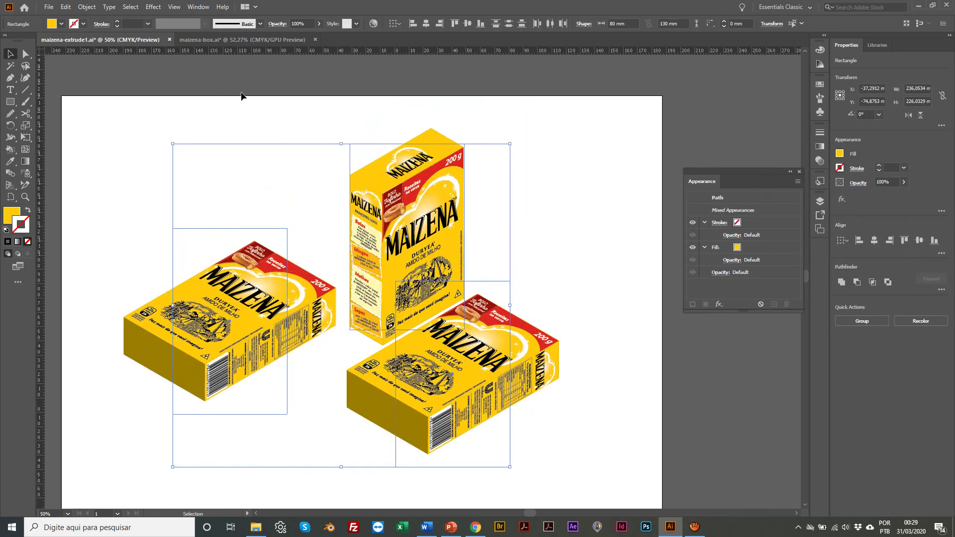
{"action": "left_click", "coordinate": [241, 95]}
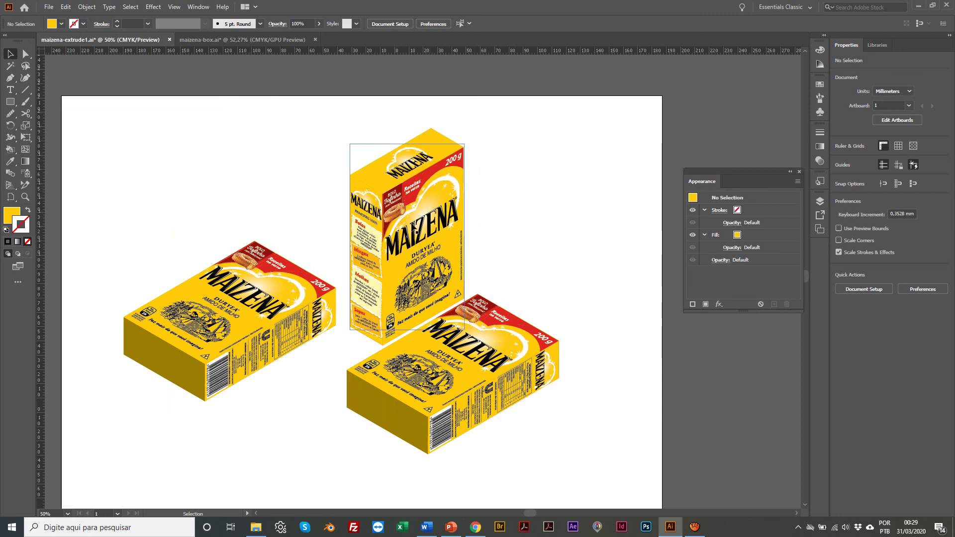
Examine the three-box arrangement, including the front and side artwork of the left box up close
{"action": "scroll", "coordinate": [342, 227], "scroll_direction": "right", "scroll_amount": 1}
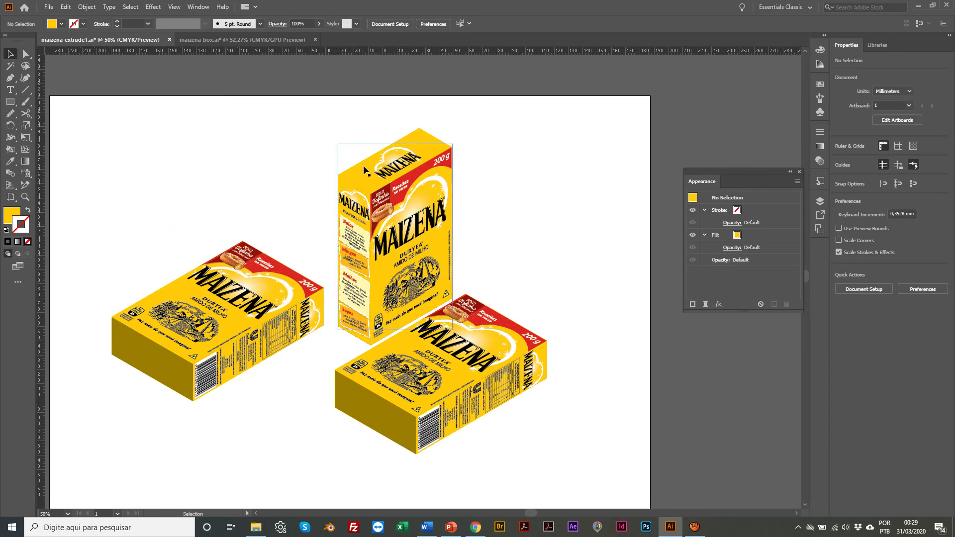
{"action": "scroll", "coordinate": [365, 171], "scroll_direction": "right", "scroll_amount": 1}
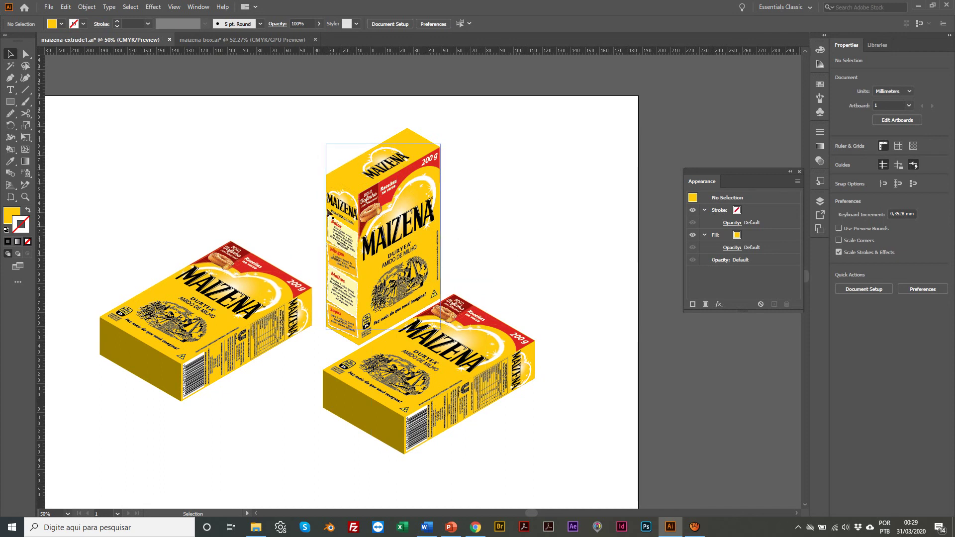
{"action": "left_click_drag", "start_coordinate": [191, 202], "coordinate": [156, 142]}
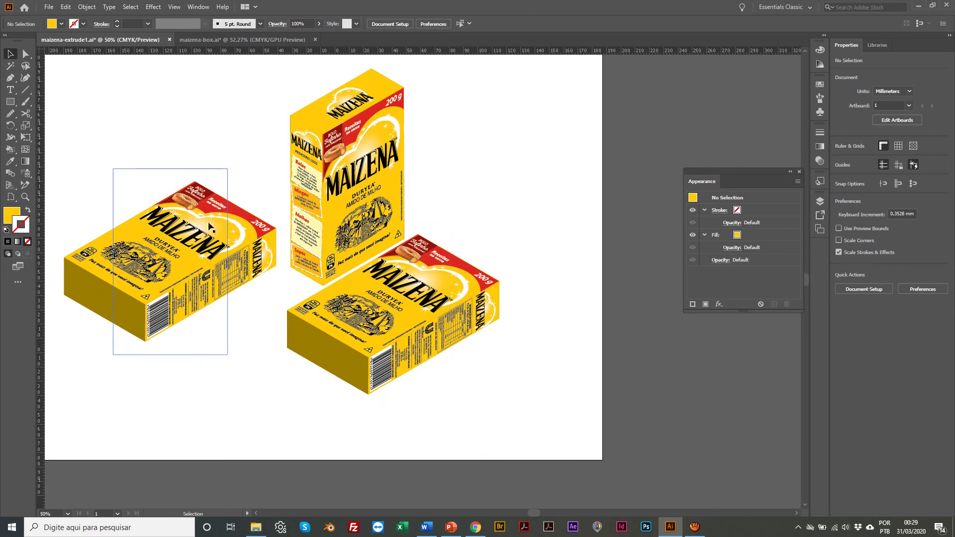
{"action": "key", "text": "z"}
{"action": "left_click", "coordinate": [276, 238]}
{"action": "left_click", "coordinate": [369, 290]}
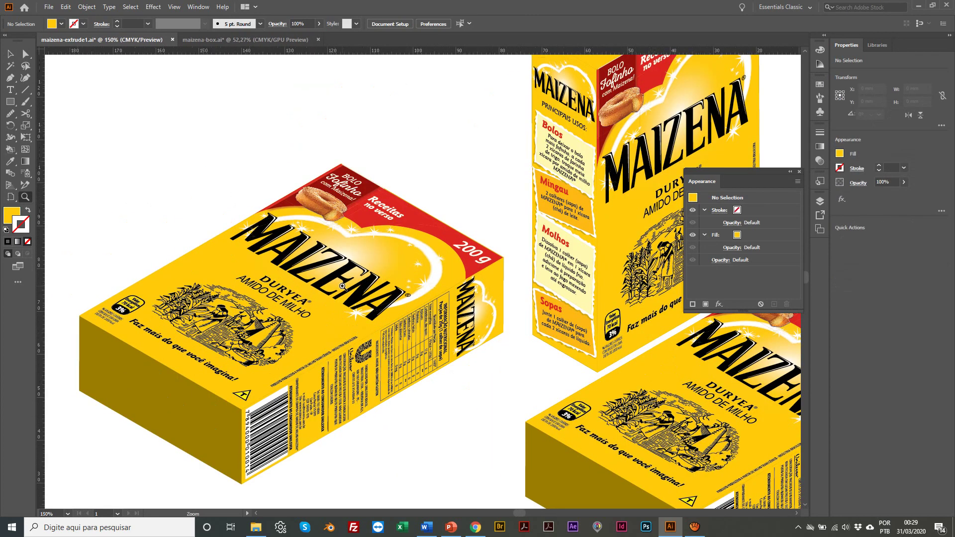
{"action": "left_click", "coordinate": [343, 288]}
{"action": "left_click", "coordinate": [400, 248]}
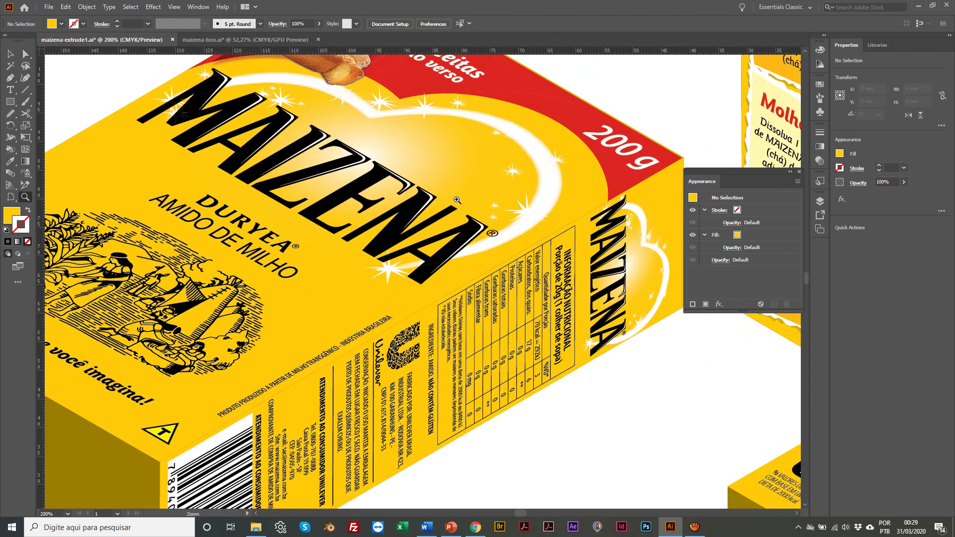
Inspect the left box's nutrition table, barcode side, front illustration and red recipe band up close
{"action": "scroll", "coordinate": [403, 254], "scroll_direction": "down", "scroll_amount": 3}
{"action": "scroll", "coordinate": [403, 254], "scroll_direction": "down", "scroll_amount": 1}
{"action": "scroll", "coordinate": [402, 255], "scroll_direction": "left", "scroll_amount": 2}
{"action": "scroll", "coordinate": [403, 254], "scroll_direction": "right", "scroll_amount": 6}
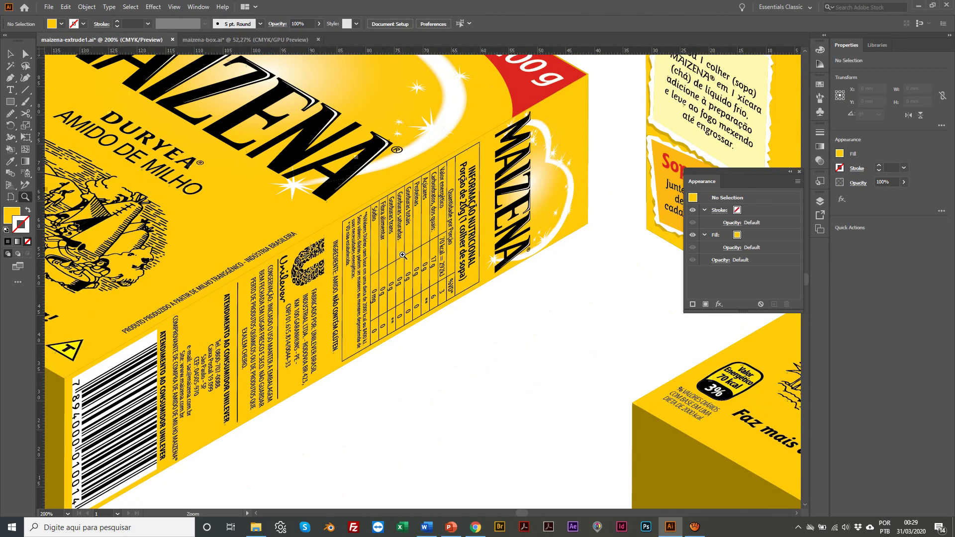
{"action": "scroll", "coordinate": [403, 254], "scroll_direction": "up", "scroll_amount": 3}
{"action": "scroll", "coordinate": [403, 255], "scroll_direction": "left", "scroll_amount": 5}
{"action": "scroll", "coordinate": [403, 255], "scroll_direction": "left", "scroll_amount": 5}
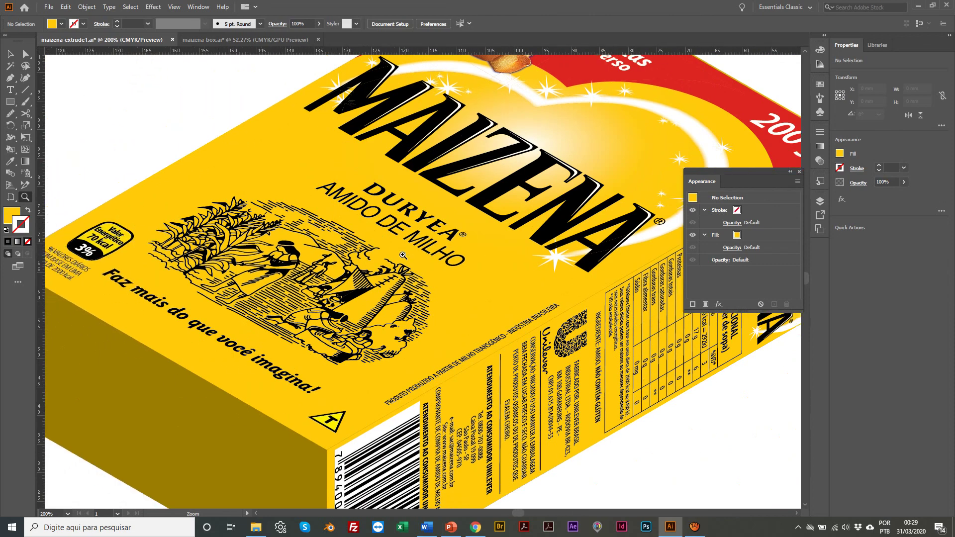
{"action": "scroll", "coordinate": [403, 255], "scroll_direction": "up", "scroll_amount": 4}
{"action": "scroll", "coordinate": [403, 255], "scroll_direction": "right", "scroll_amount": 2}
{"action": "scroll", "coordinate": [403, 255], "scroll_direction": "down", "scroll_amount": 2}
{"action": "scroll", "coordinate": [403, 255], "scroll_direction": "right", "scroll_amount": 6}
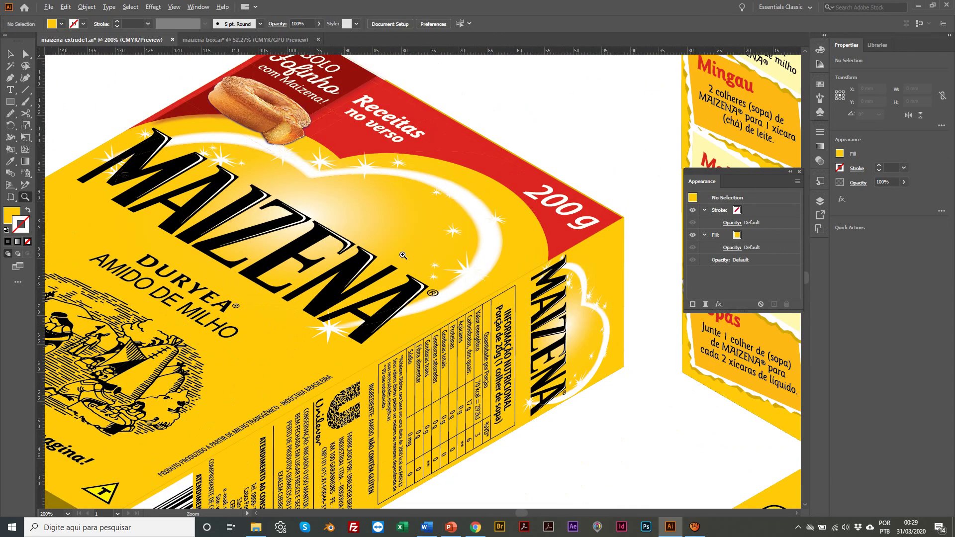
Compare the artwork on all three boxes at lower magnification and review the whole artboard
{"action": "left_click", "coordinate": [403, 255], "text": "alt"}
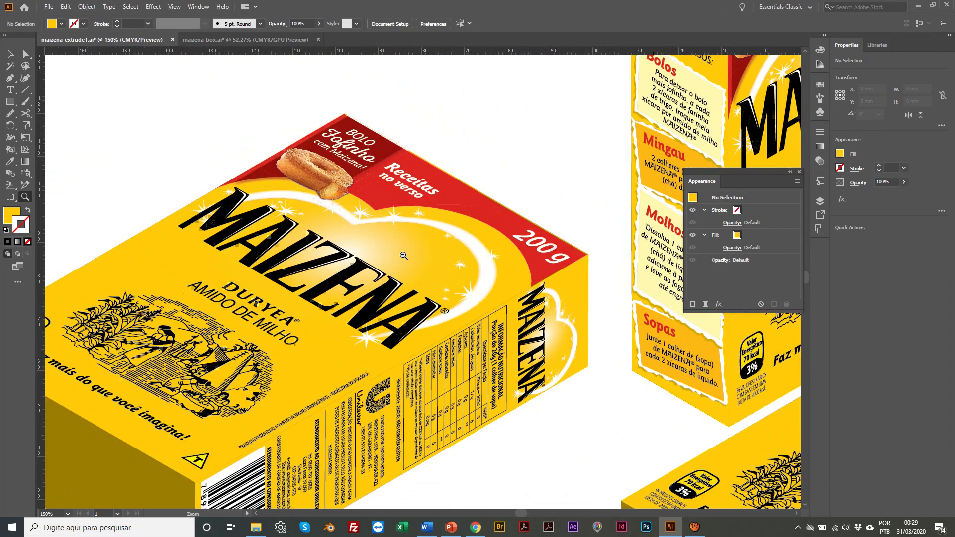
{"action": "left_click", "coordinate": [403, 255], "text": "alt"}
{"action": "scroll", "coordinate": [403, 255], "scroll_direction": "right", "scroll_amount": 5}
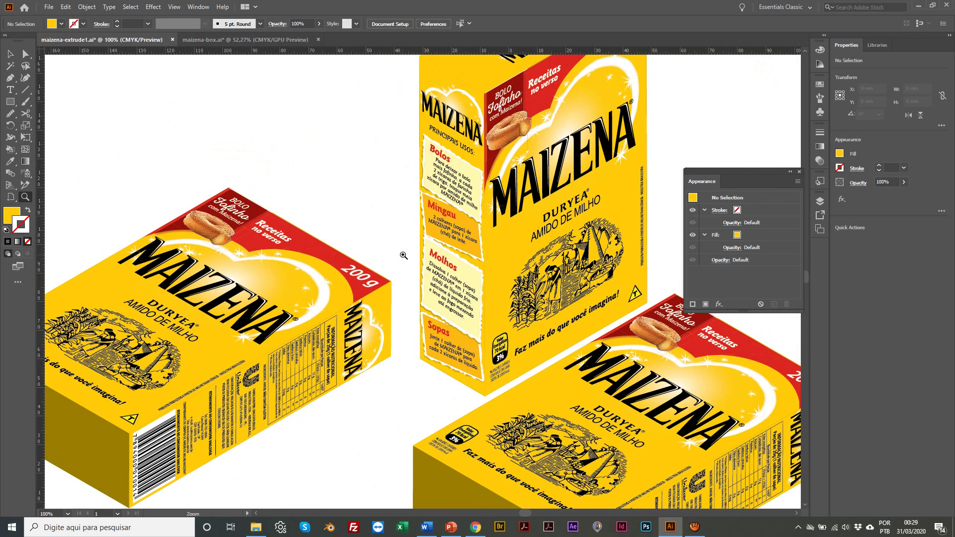
{"action": "scroll", "coordinate": [510, 167], "scroll_direction": "right", "scroll_amount": 4}
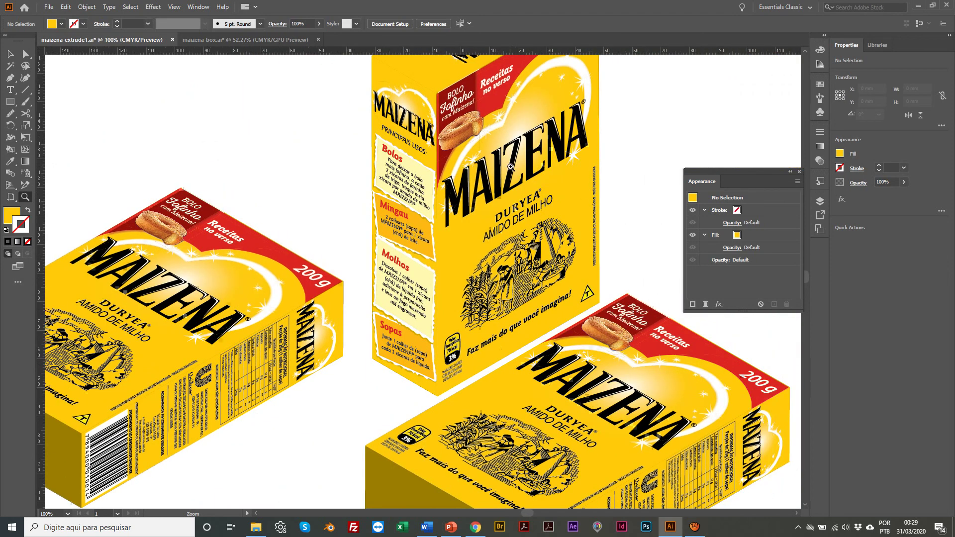
{"action": "scroll", "coordinate": [510, 167], "scroll_direction": "down", "scroll_amount": 6}
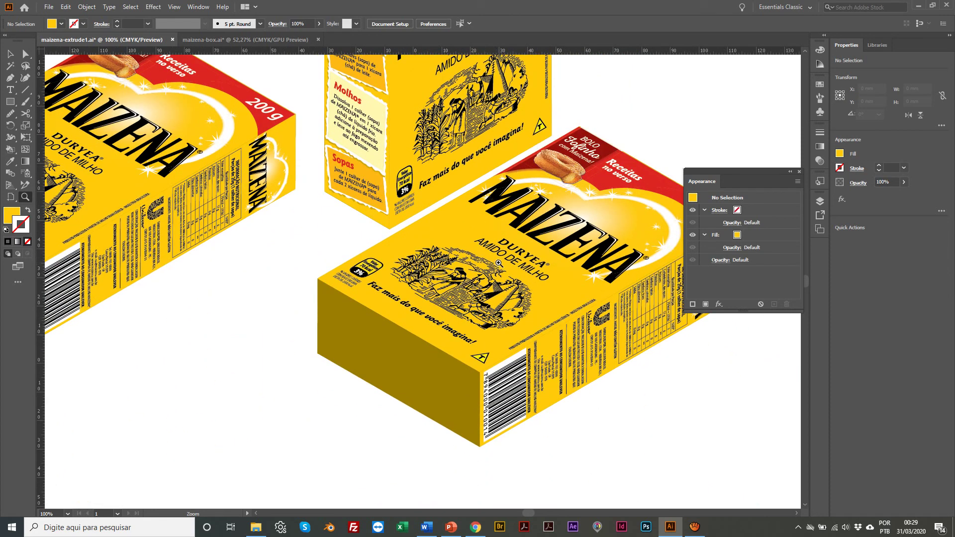
{"action": "left_click", "coordinate": [271, 318], "text": "alt"}
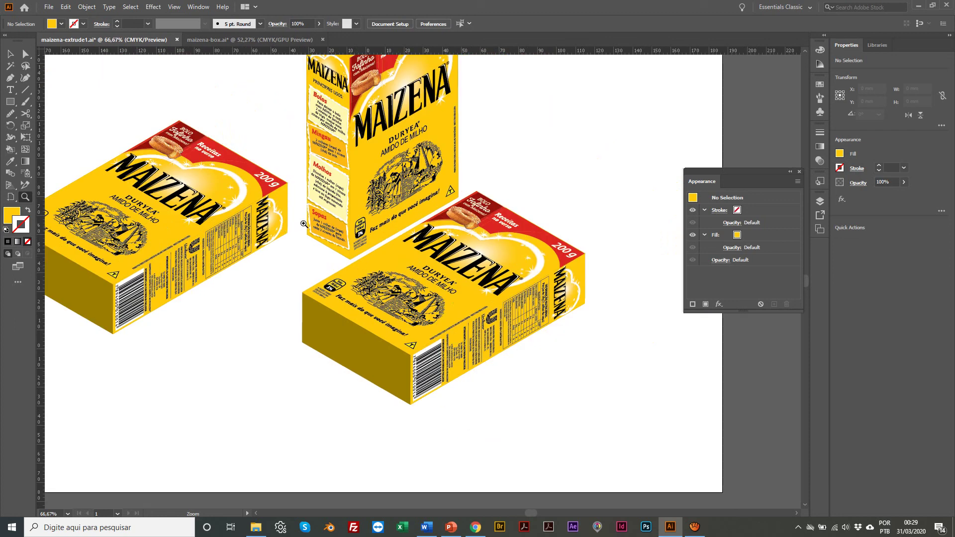
{"action": "key", "text": "v"}
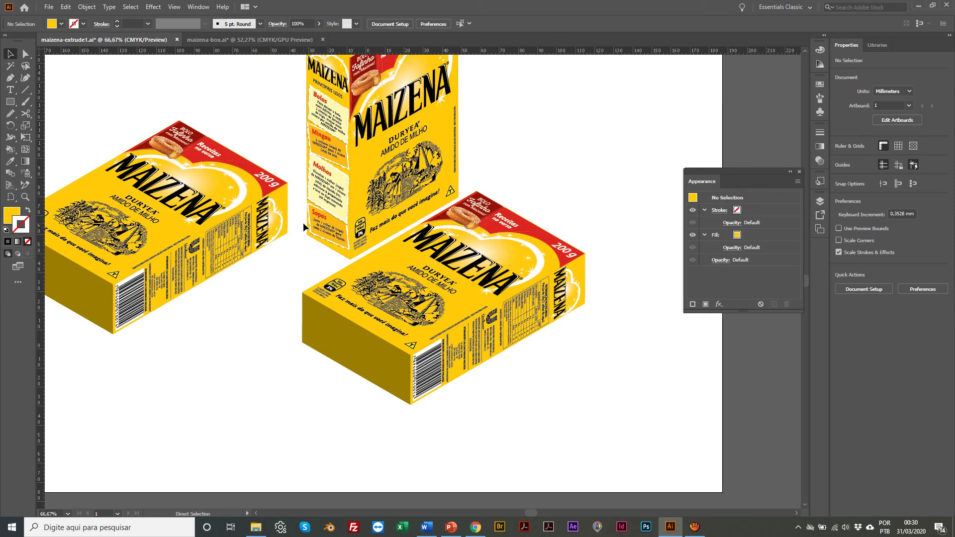
{"action": "scroll", "coordinate": [303, 222], "scroll_direction": "down", "scroll_amount": 1}
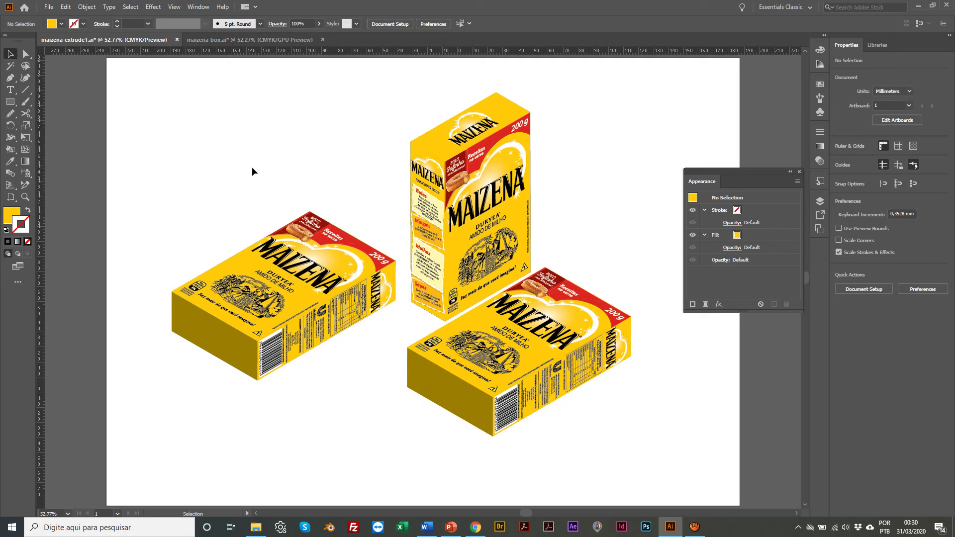
{"action": "scroll", "coordinate": [252, 166], "scroll_direction": "right", "scroll_amount": 3}
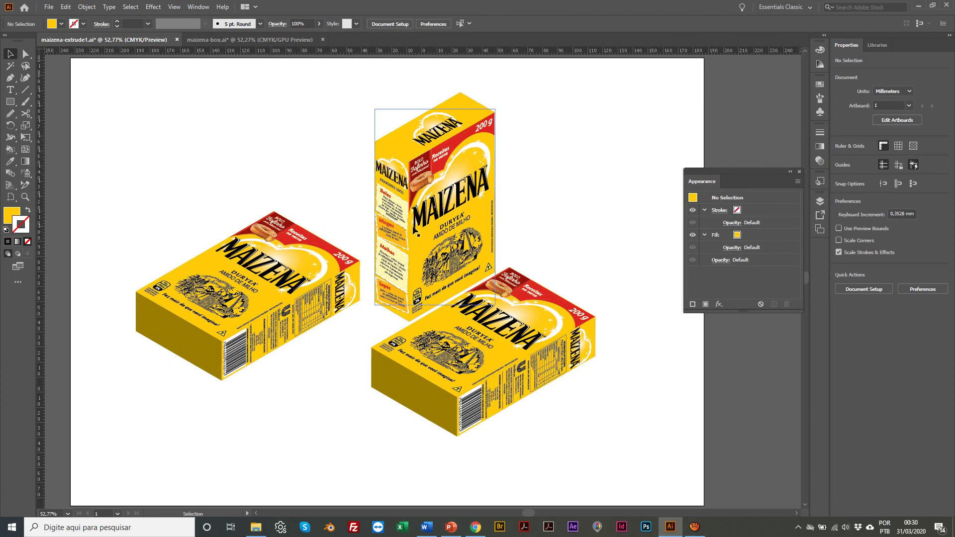
{"action": "scroll", "coordinate": [245, 188], "scroll_direction": "left", "scroll_amount": 2}
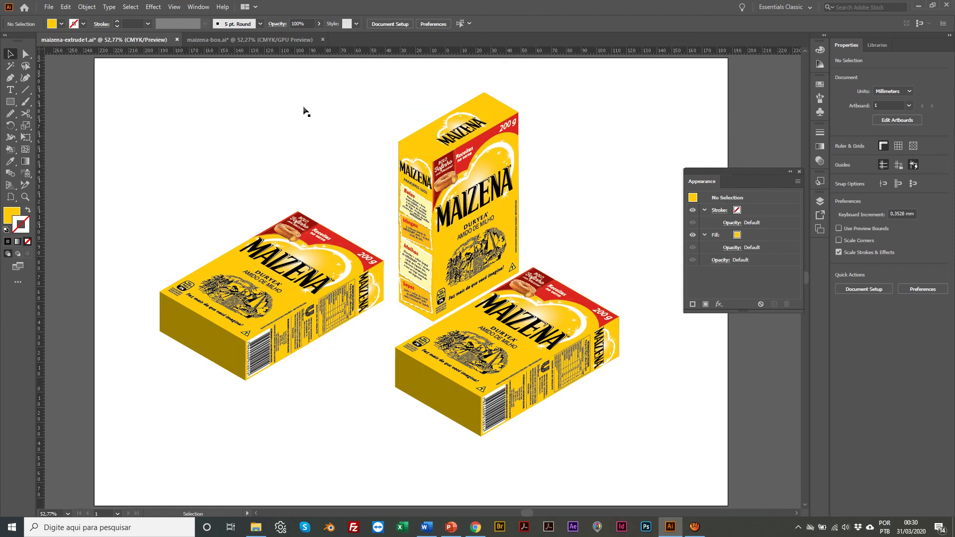
Look up the available 3D effects without applying one, and select the upright rear box
{"action": "left_click", "coordinate": [154, 9]}
{"action": "mouse_move", "coordinate": [183, 65]}
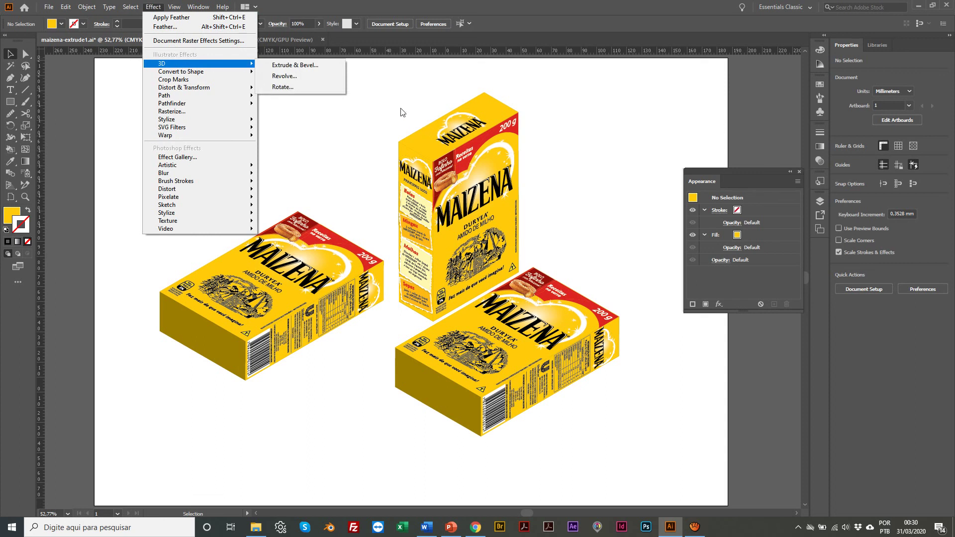
{"action": "left_click", "coordinate": [400, 108]}
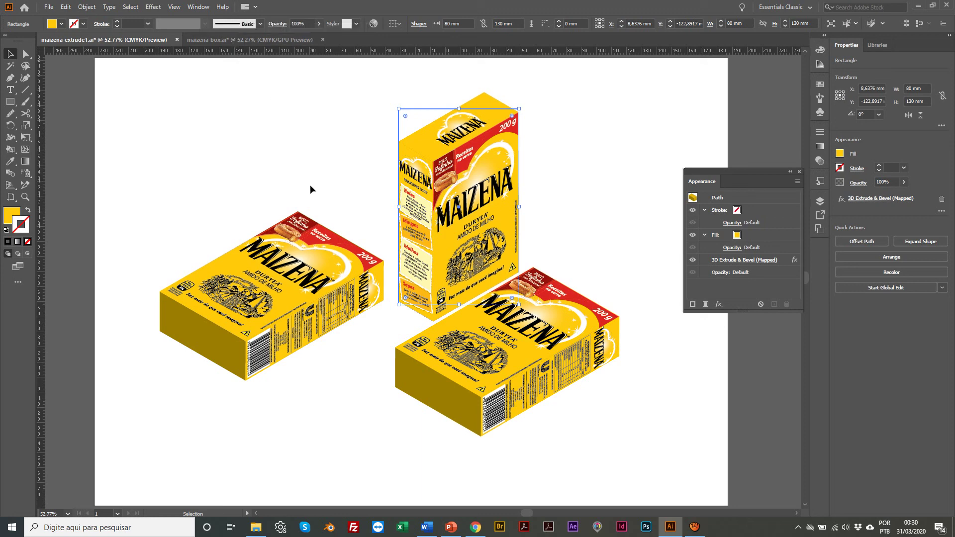
Inspect the left box and the top, side and front artwork of the upright box at 100%, and return to the full artboard
{"action": "key", "text": "z"}
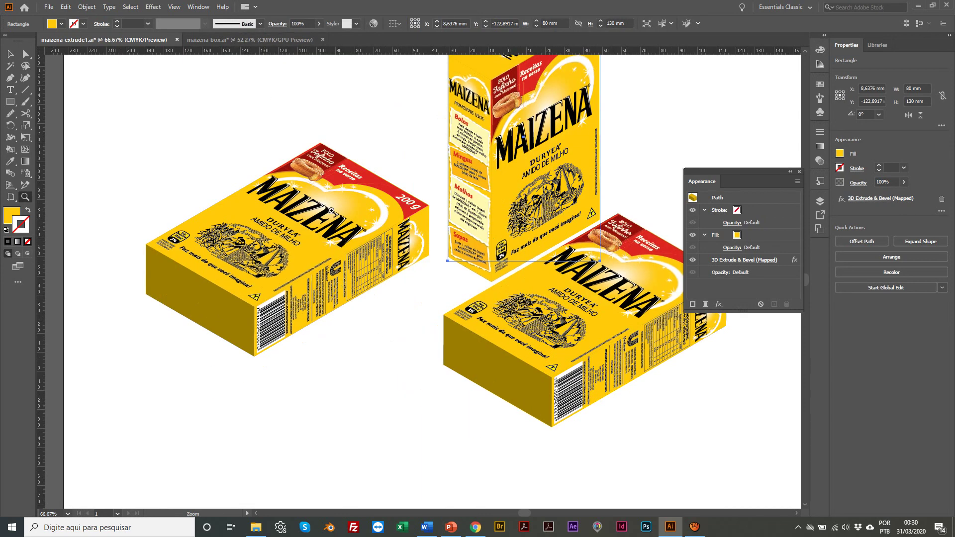
{"action": "key", "text": "ctrl+1"}
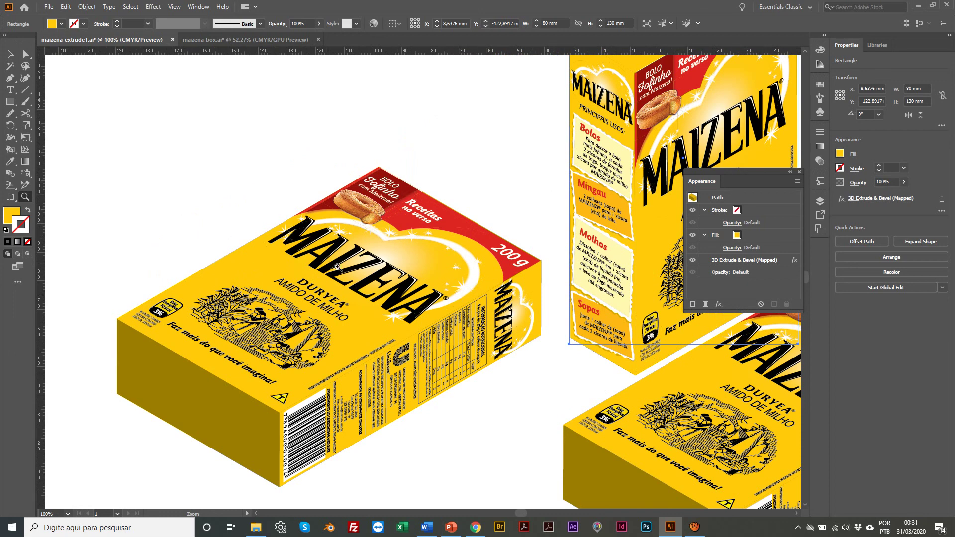
{"action": "scroll", "coordinate": [350, 255], "scroll_direction": "right", "scroll_amount": 6}
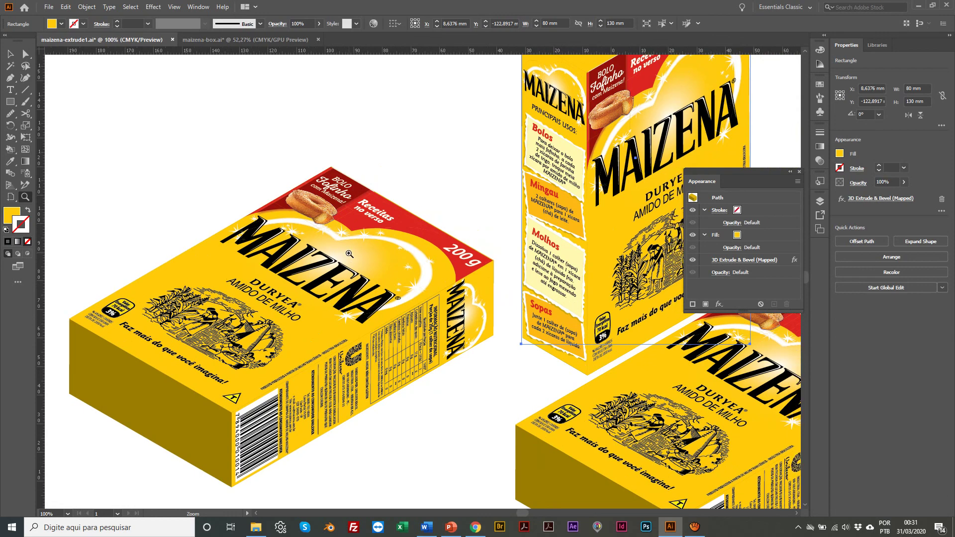
{"action": "scroll", "coordinate": [350, 254], "scroll_direction": "up", "scroll_amount": 7}
{"action": "scroll", "coordinate": [350, 254], "scroll_direction": "up", "scroll_amount": 3}
{"action": "scroll", "coordinate": [350, 254], "scroll_direction": "right", "scroll_amount": 3}
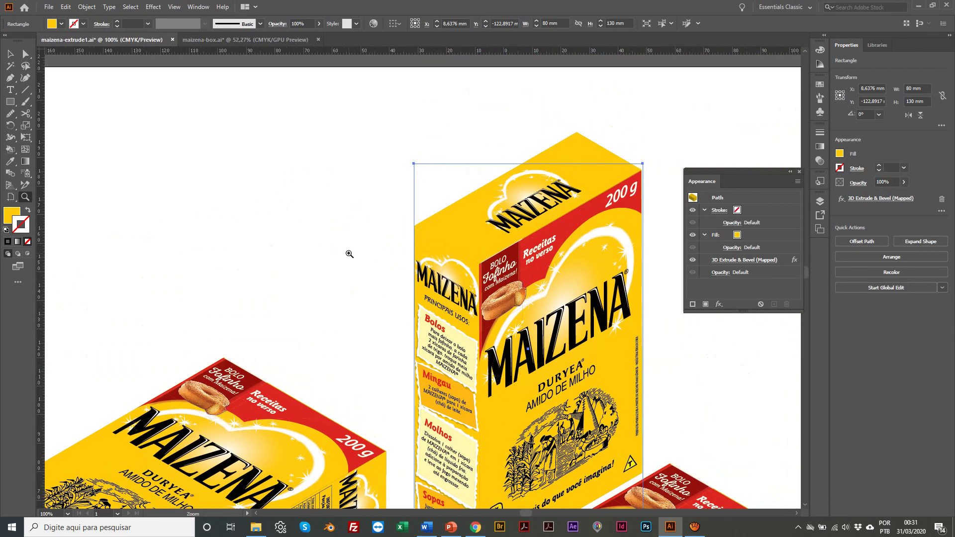
{"action": "scroll", "coordinate": [350, 254], "scroll_direction": "down", "scroll_amount": 6}
{"action": "key", "text": "v"}
{"action": "scroll", "coordinate": [348, 252], "scroll_direction": "down", "scroll_amount": 2}
{"action": "scroll", "coordinate": [348, 252], "scroll_direction": "right", "scroll_amount": 1}
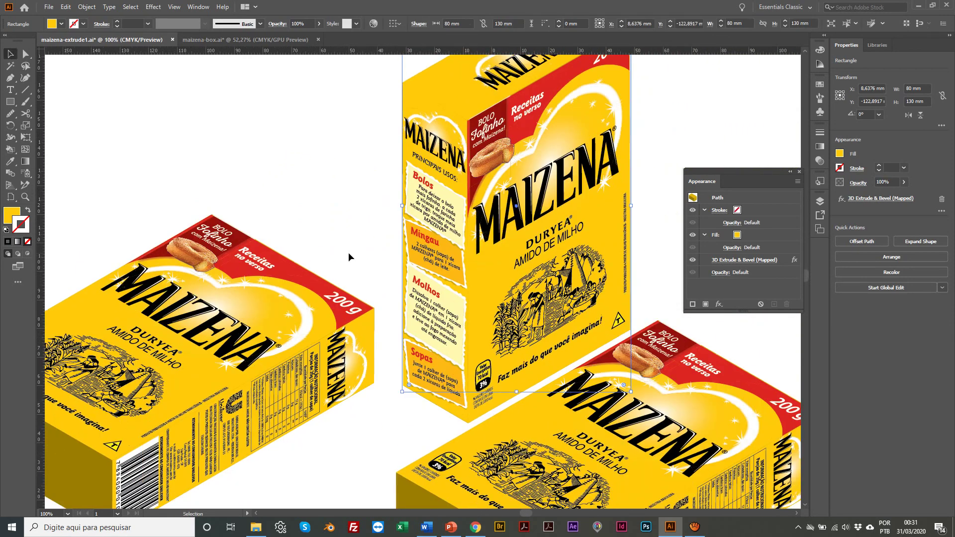
{"action": "scroll", "coordinate": [349, 254], "scroll_direction": "up", "scroll_amount": 3}
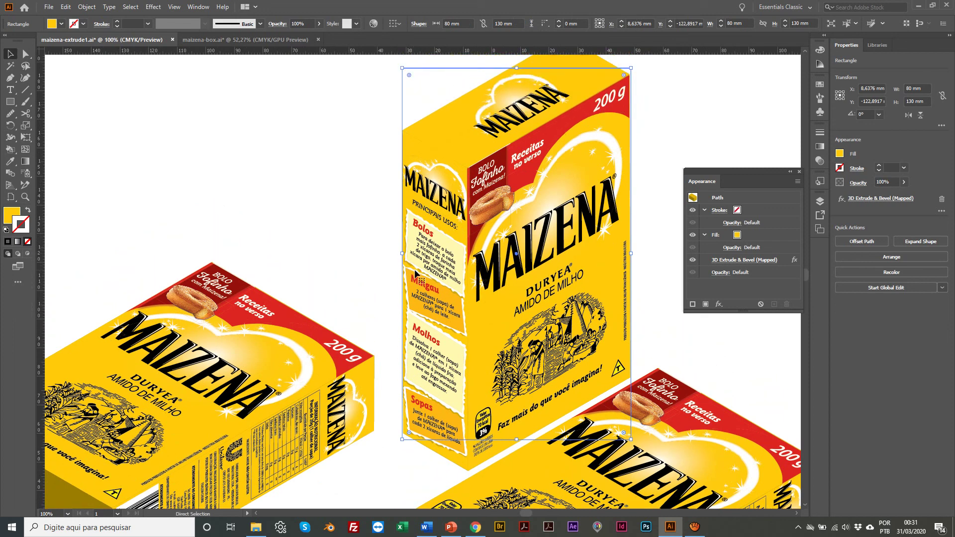
{"action": "key", "text": "ctrl+0"}
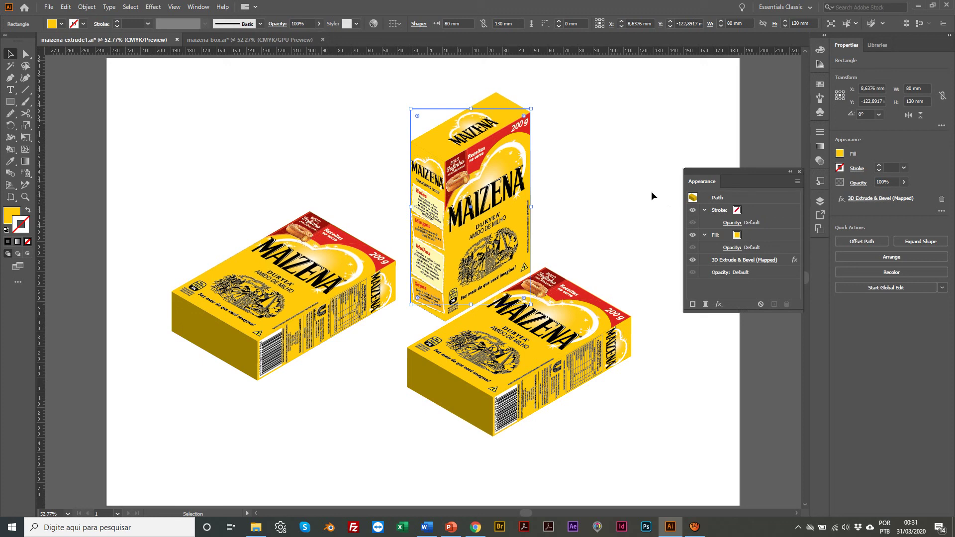
{"action": "left_click", "coordinate": [694, 528]}
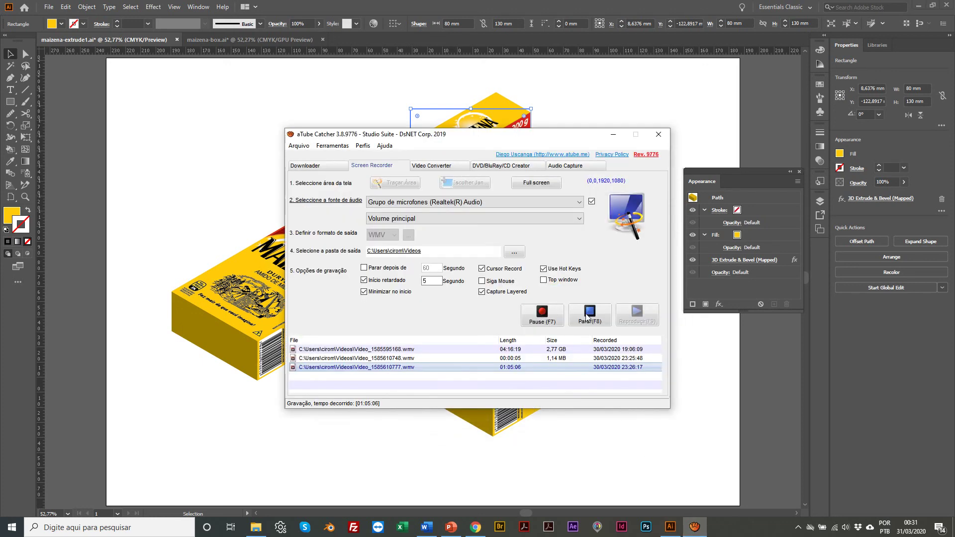